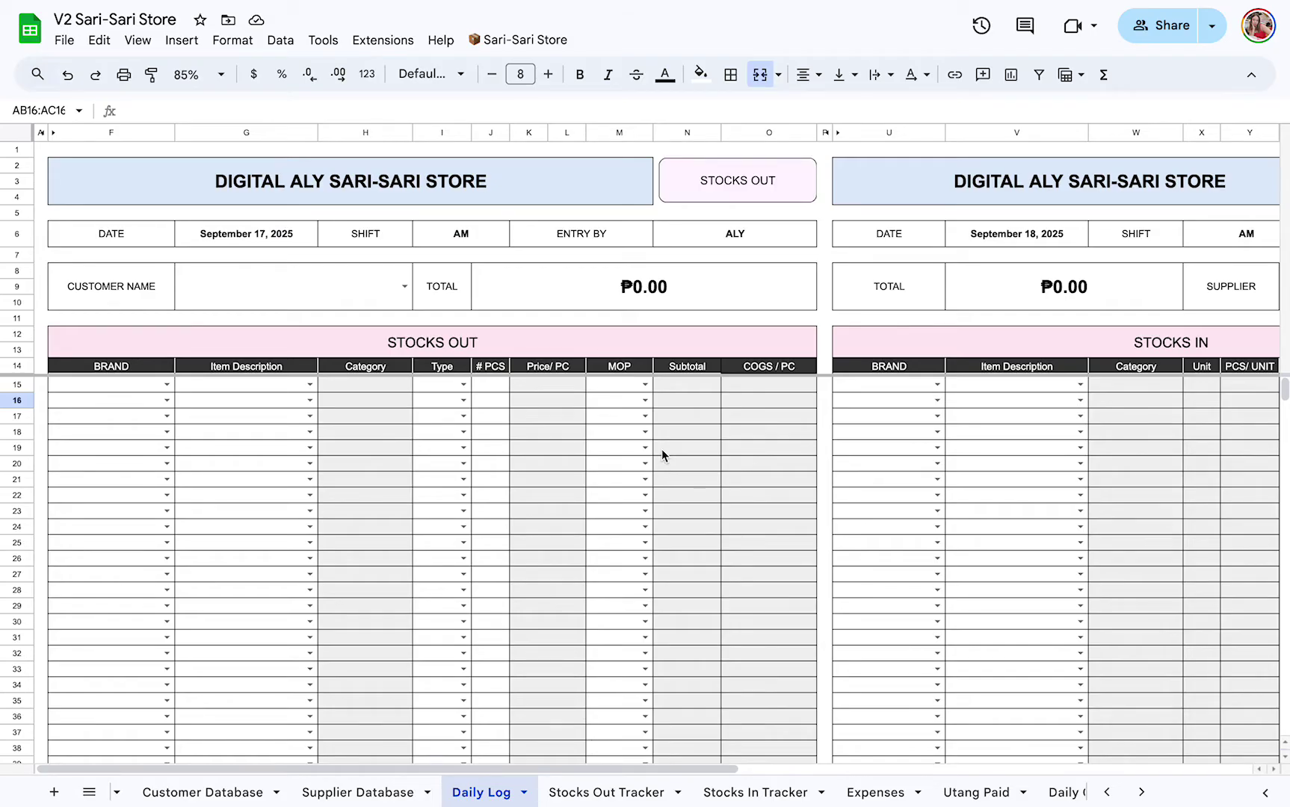
- Review the September balances on the Daily Cashflow sheet and the sales and expense tables on the Dashboard sheet
{"action": "scroll", "coordinate": [749, 796], "scroll_direction": "down", "scroll_amount": 2}
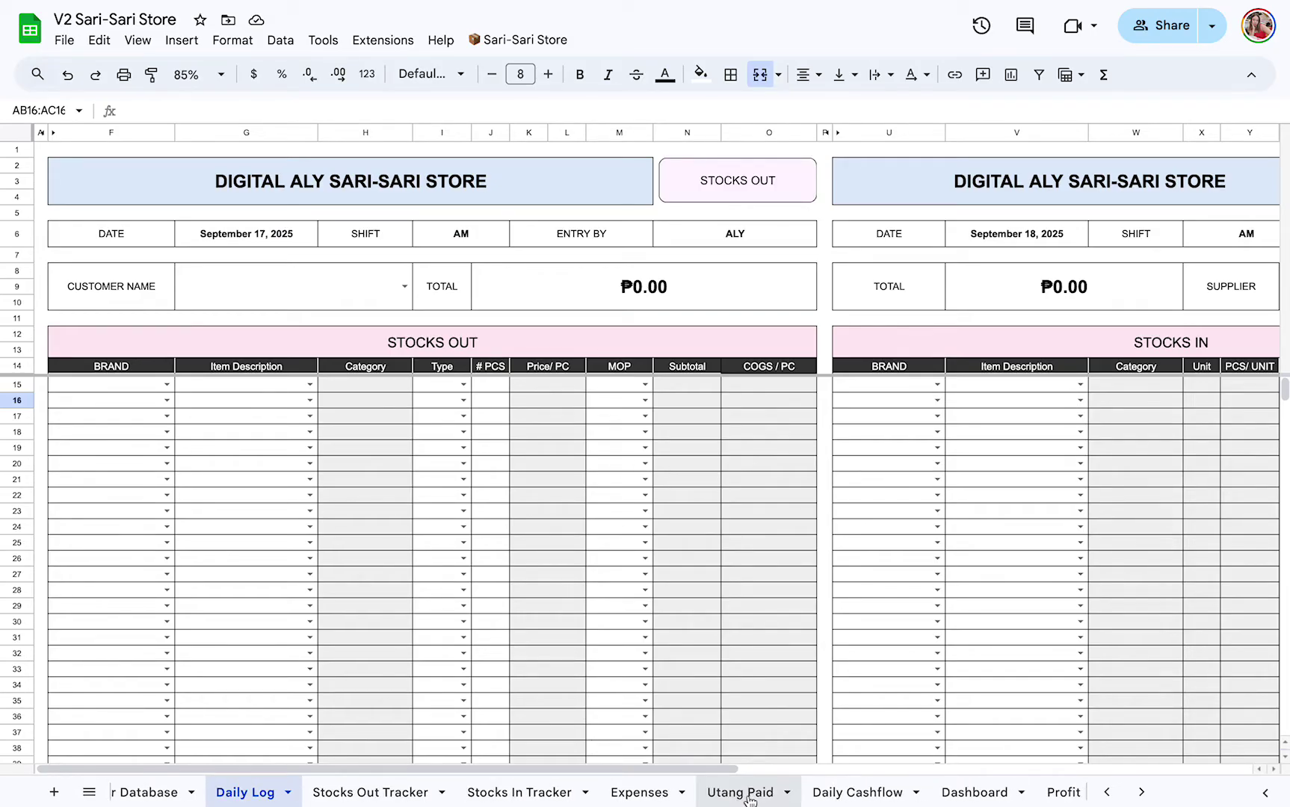
{"action": "left_click", "coordinate": [816, 792]}
{"action": "scroll", "coordinate": [883, 534], "scroll_direction": "right", "scroll_amount": 4}
{"action": "scroll", "coordinate": [883, 535], "scroll_direction": "right", "scroll_amount": 3}
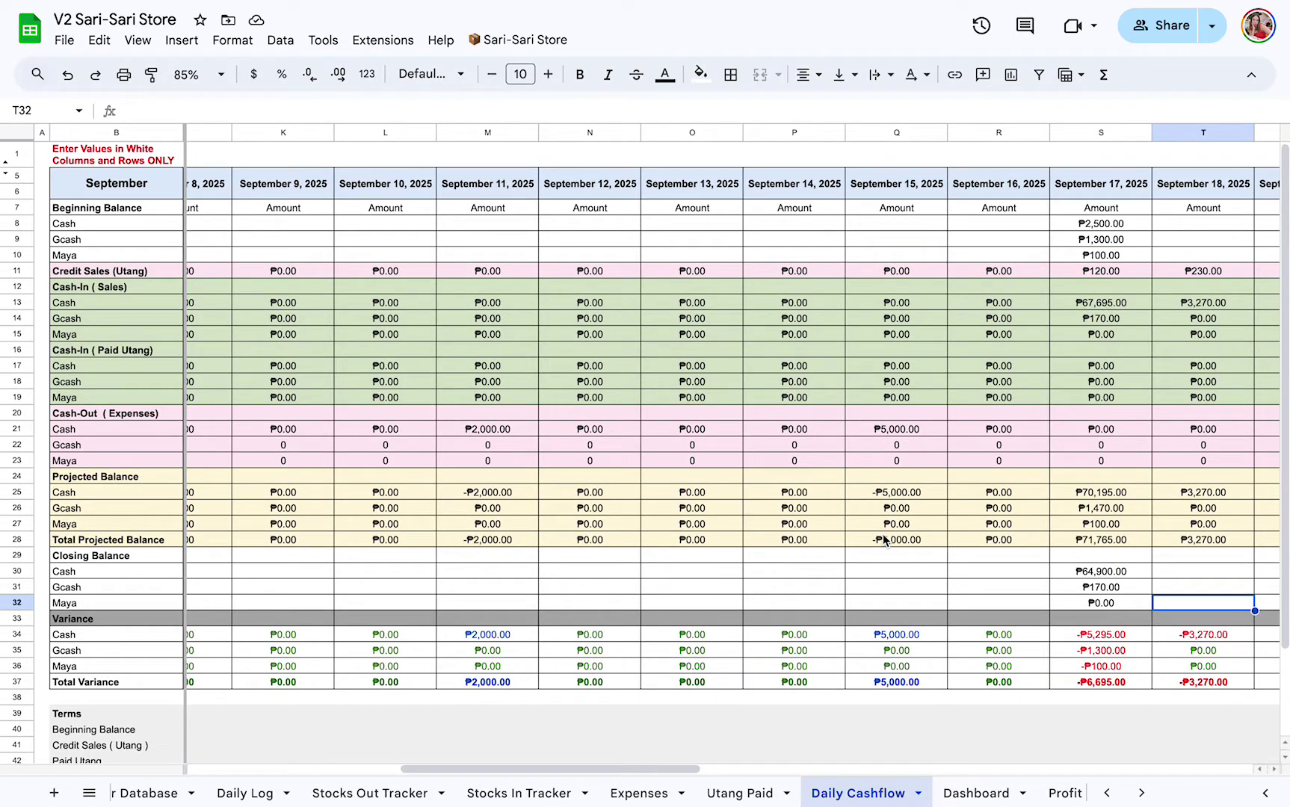
{"action": "left_click", "coordinate": [966, 794]}
{"action": "scroll", "coordinate": [961, 796], "scroll_direction": "down", "scroll_amount": 2}
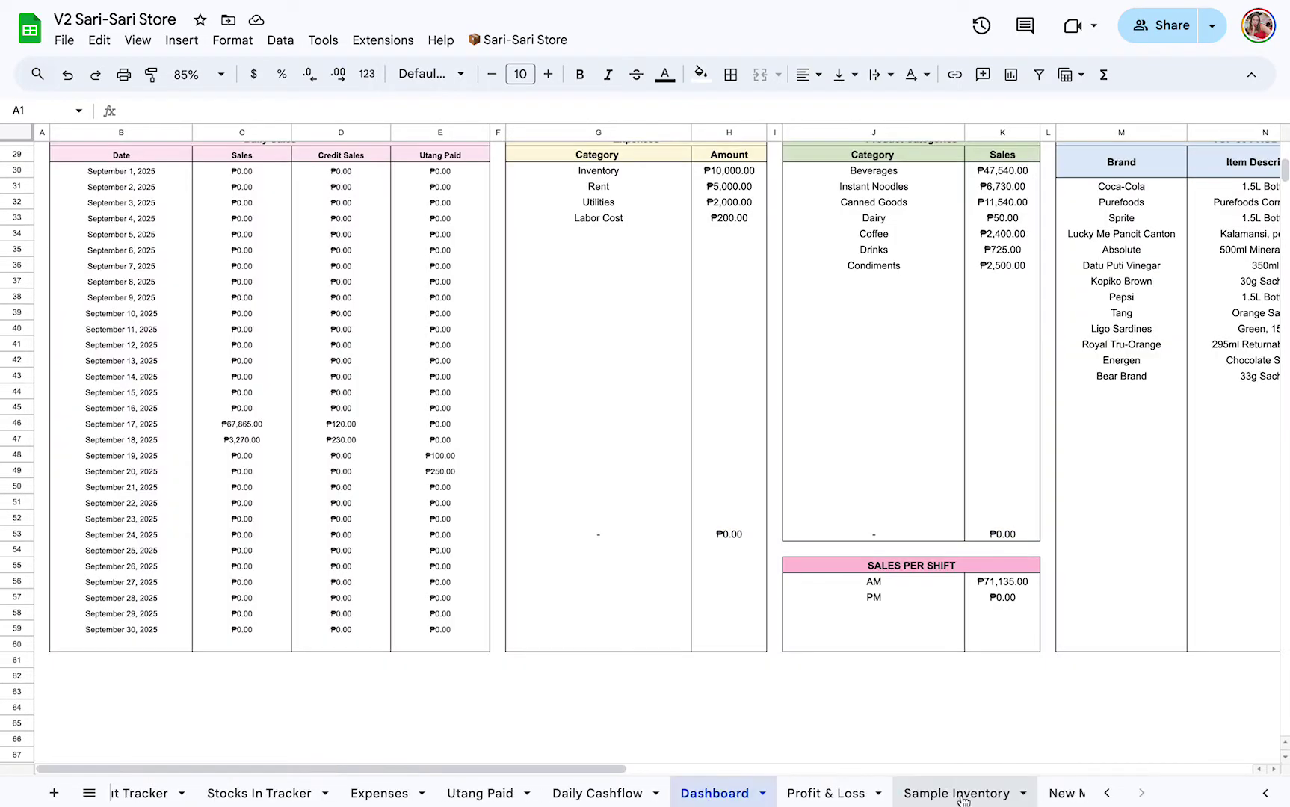
- Look through the Sample Inventory sheet, from the stock status and sales columns to the daily September counts
{"action": "left_click", "coordinate": [962, 796]}
{"action": "scroll", "coordinate": [944, 619], "scroll_direction": "right", "scroll_amount": 5}
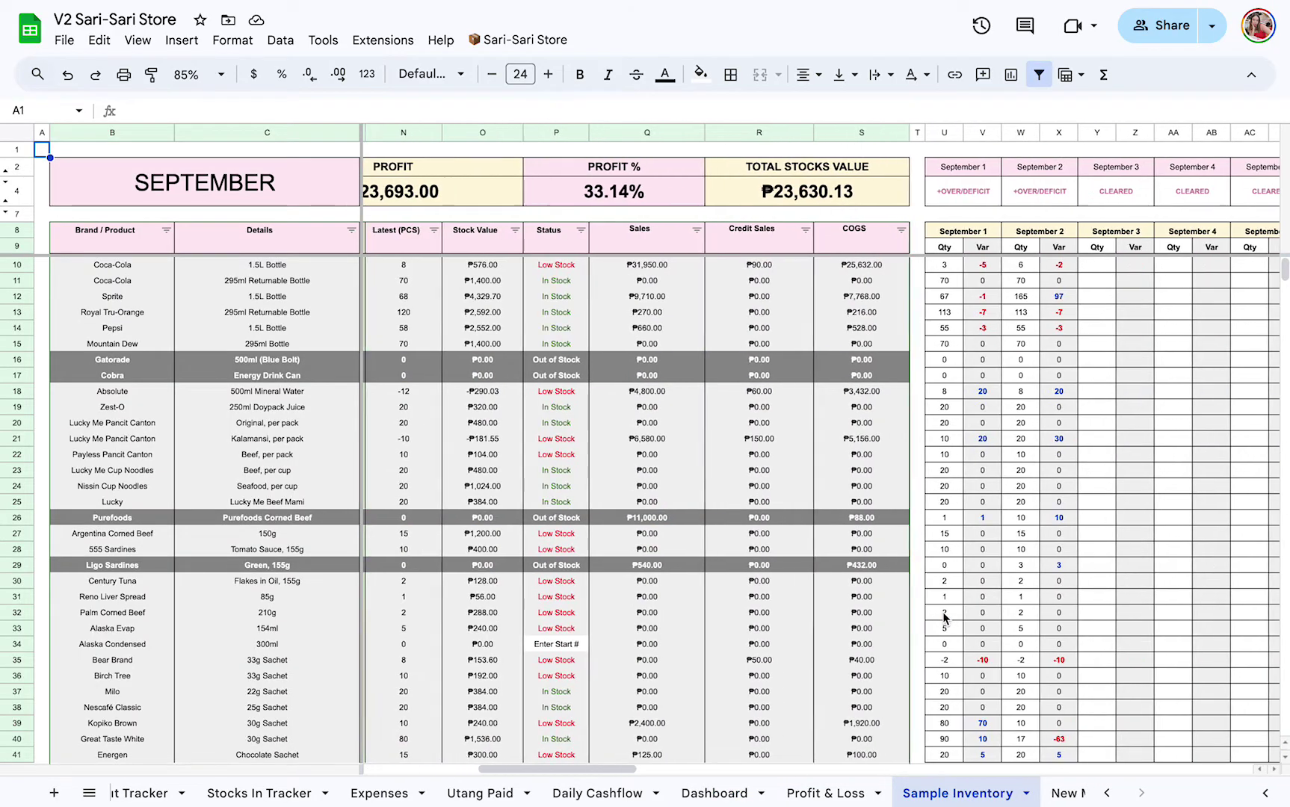
{"action": "scroll", "coordinate": [944, 618], "scroll_direction": "right", "scroll_amount": 15}
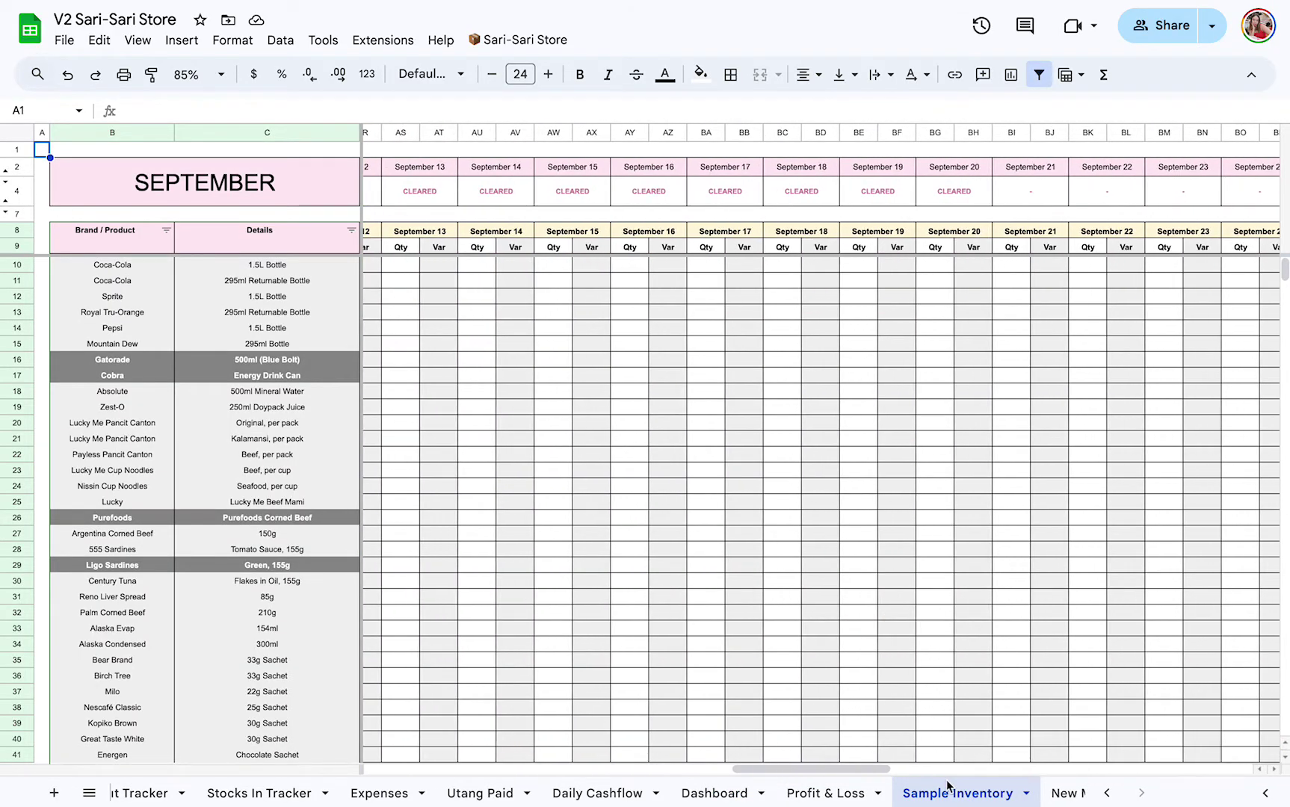
- View the charts and the monthly sales table by category on the Profit & Loss sheet
{"action": "left_click", "coordinate": [791, 794]}
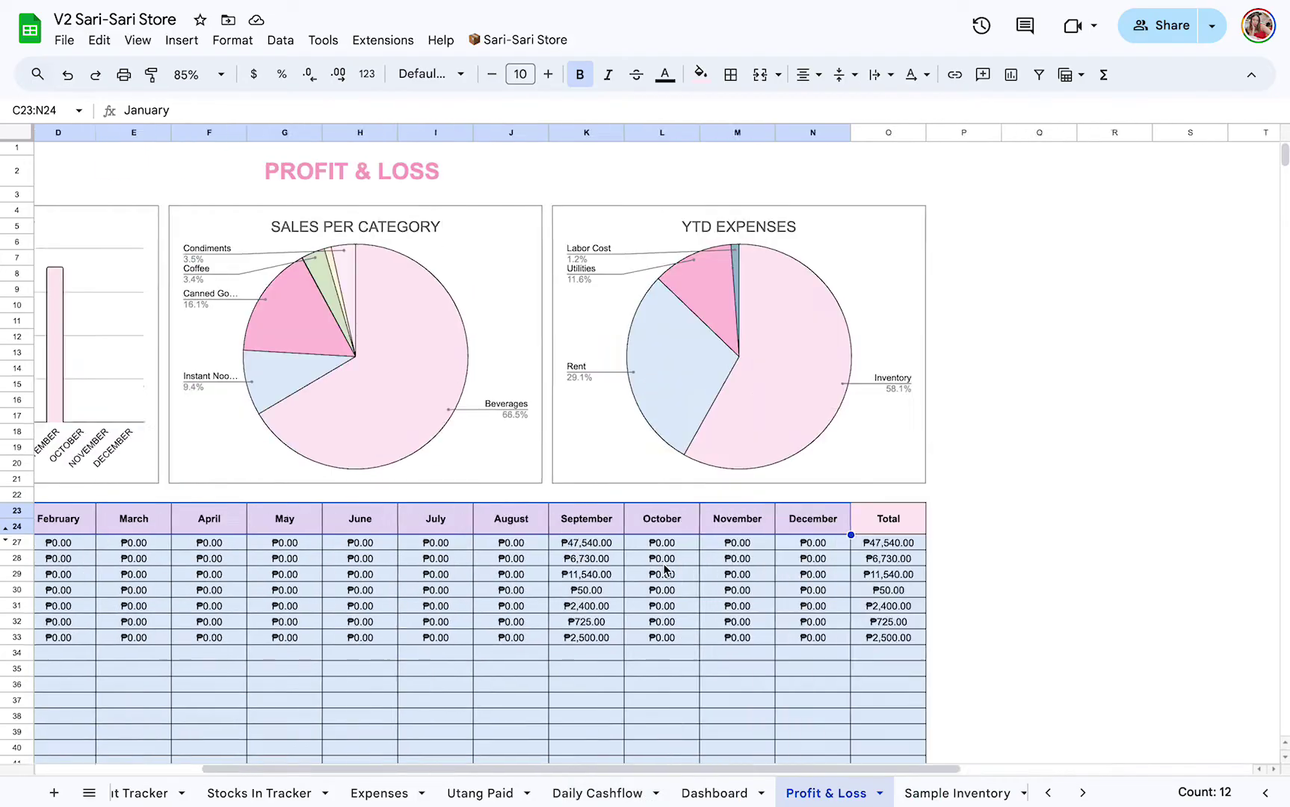
{"action": "scroll", "coordinate": [747, 486], "scroll_direction": "left", "scroll_amount": 3}
{"action": "left_click", "coordinate": [921, 194]}
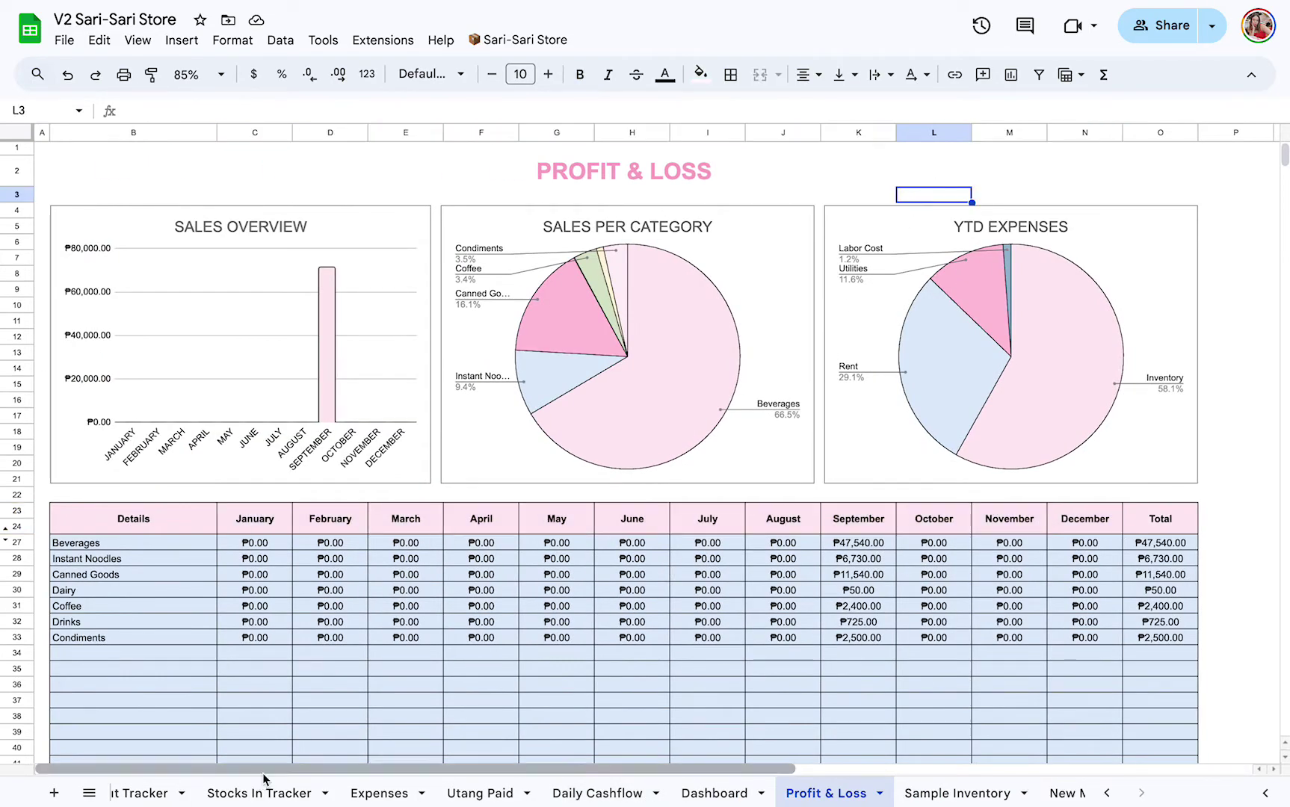
{"action": "scroll", "coordinate": [240, 794], "scroll_direction": "left", "scroll_amount": 3}
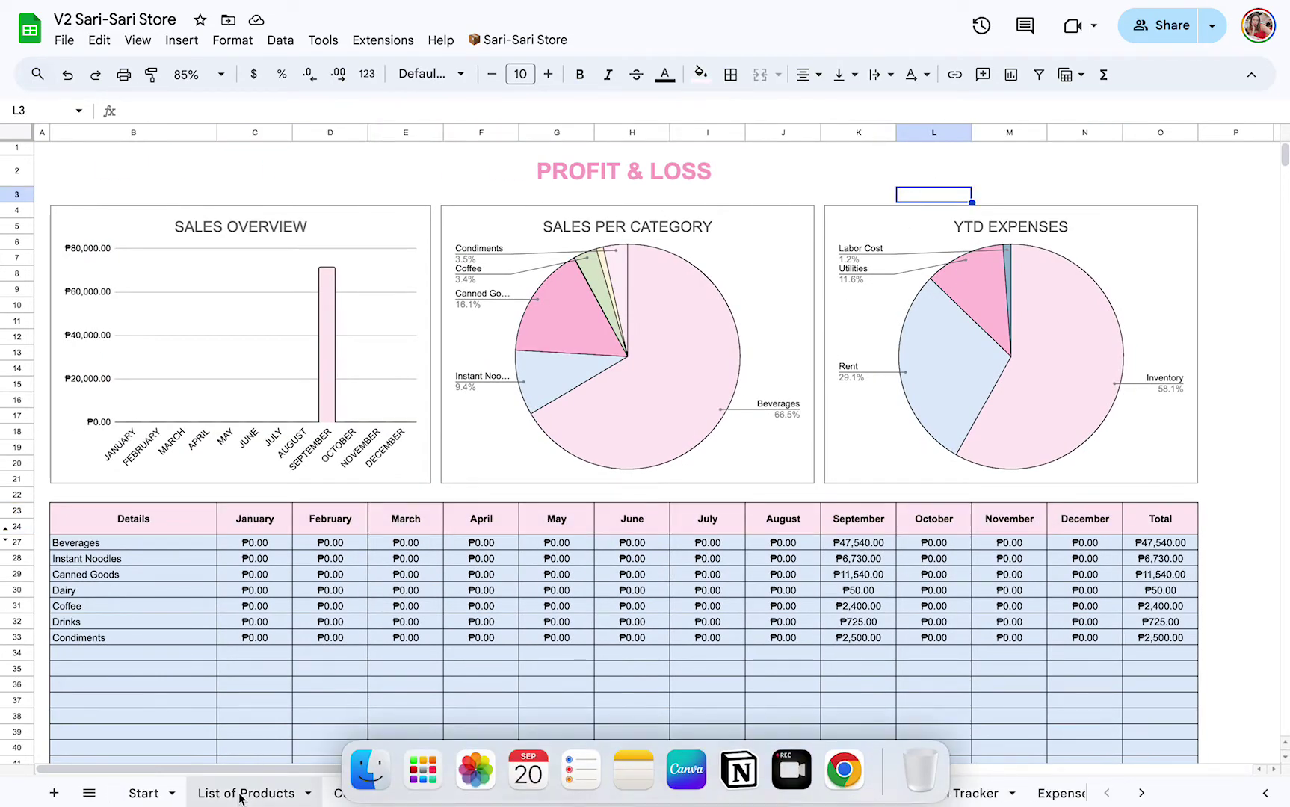
{"action": "scroll", "coordinate": [513, 611], "scroll_direction": "down", "scroll_amount": 10}
{"action": "scroll", "coordinate": [512, 611], "scroll_direction": "up", "scroll_amount": 10}
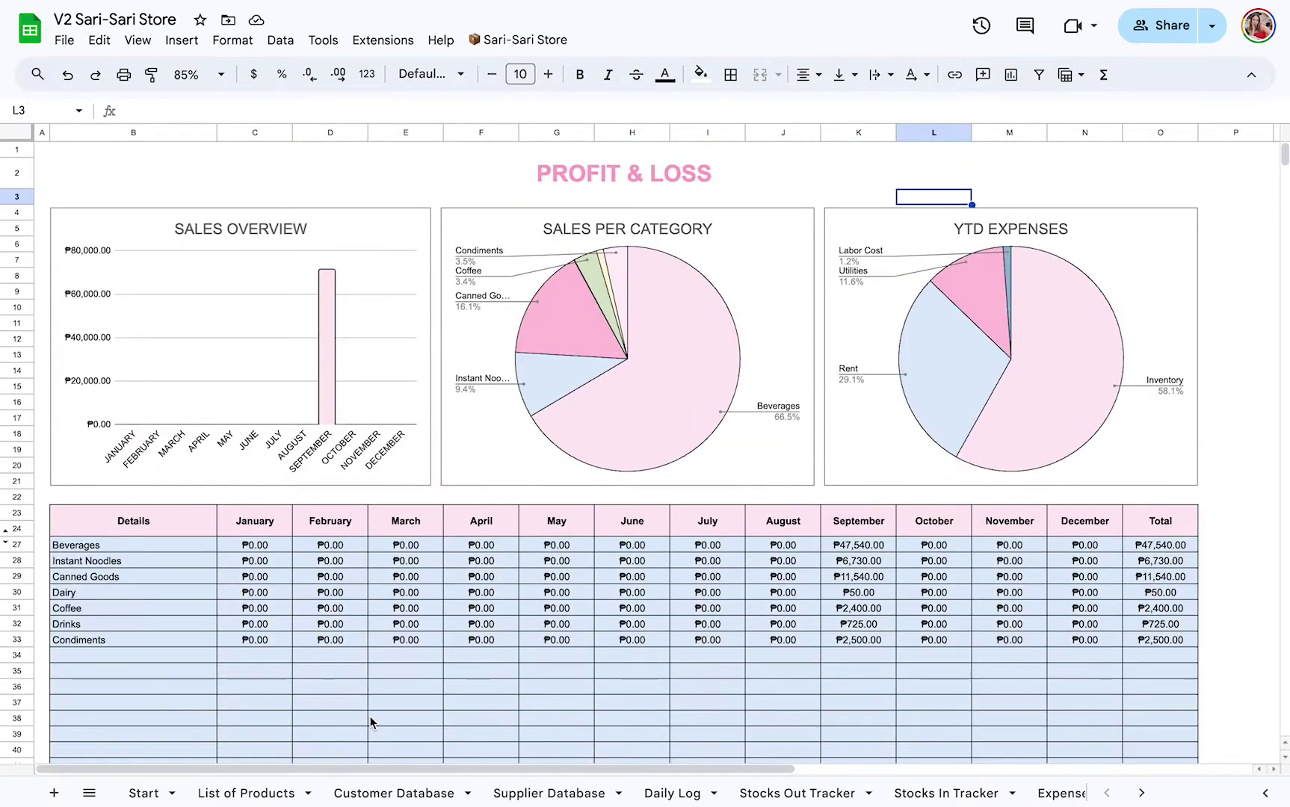
- Open the Start sheet and inspect its Product Categories and Expenses lists
{"action": "left_click", "coordinate": [144, 794]}
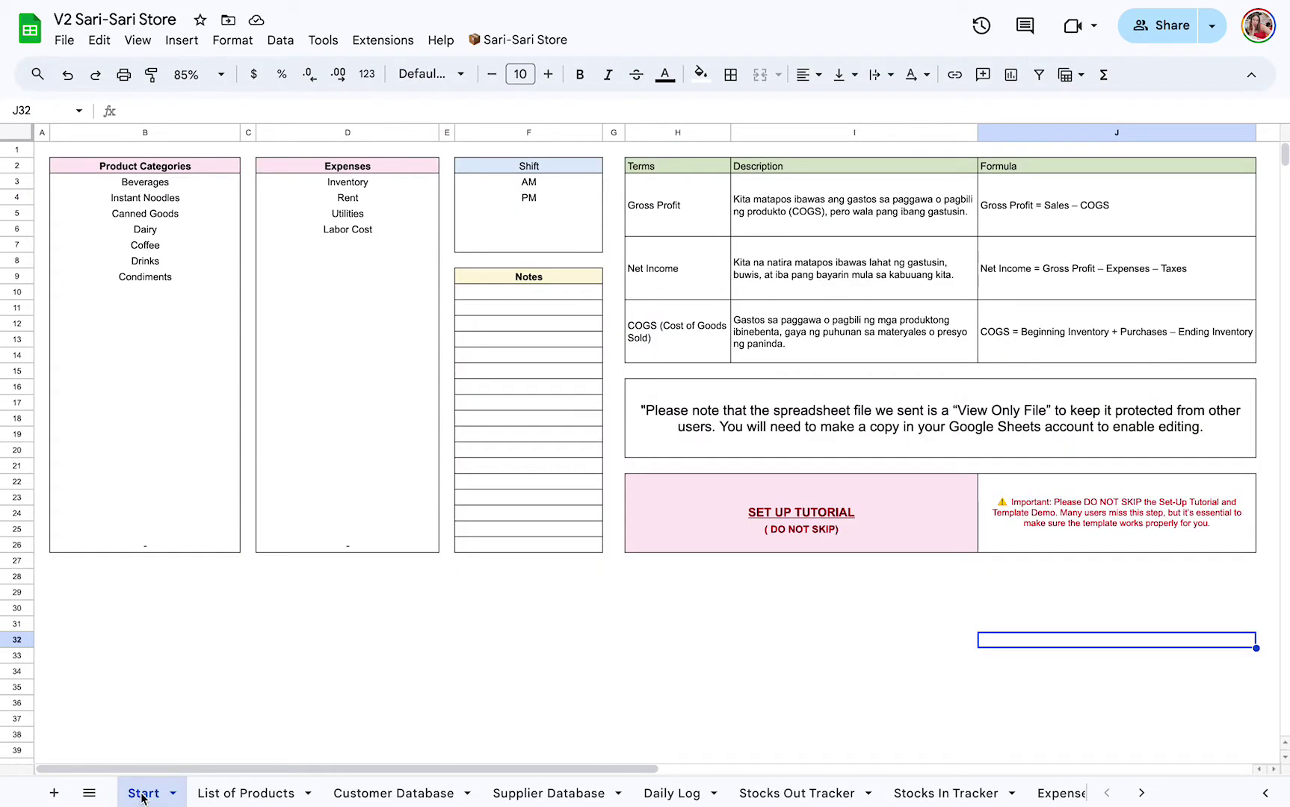
{"action": "left_click", "coordinate": [182, 182]}
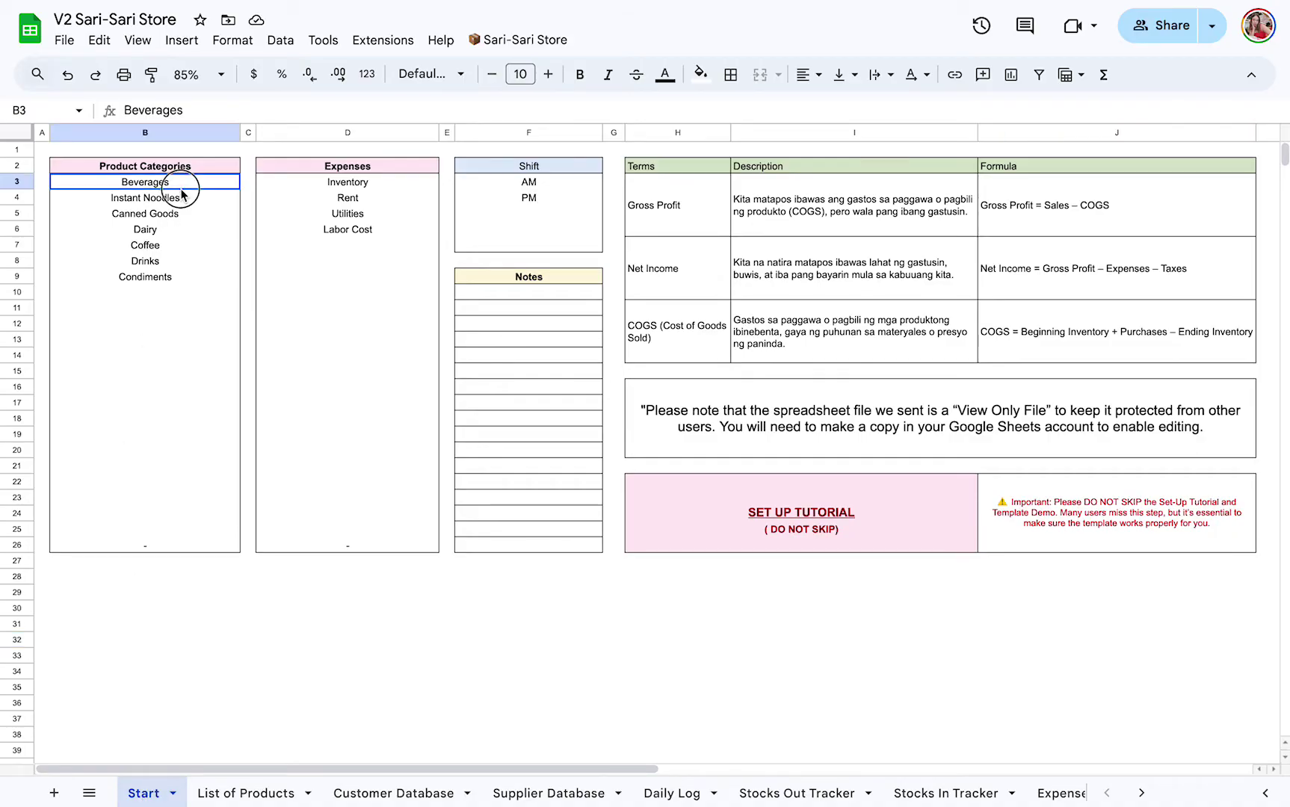
{"action": "left_click", "coordinate": [346, 182]}
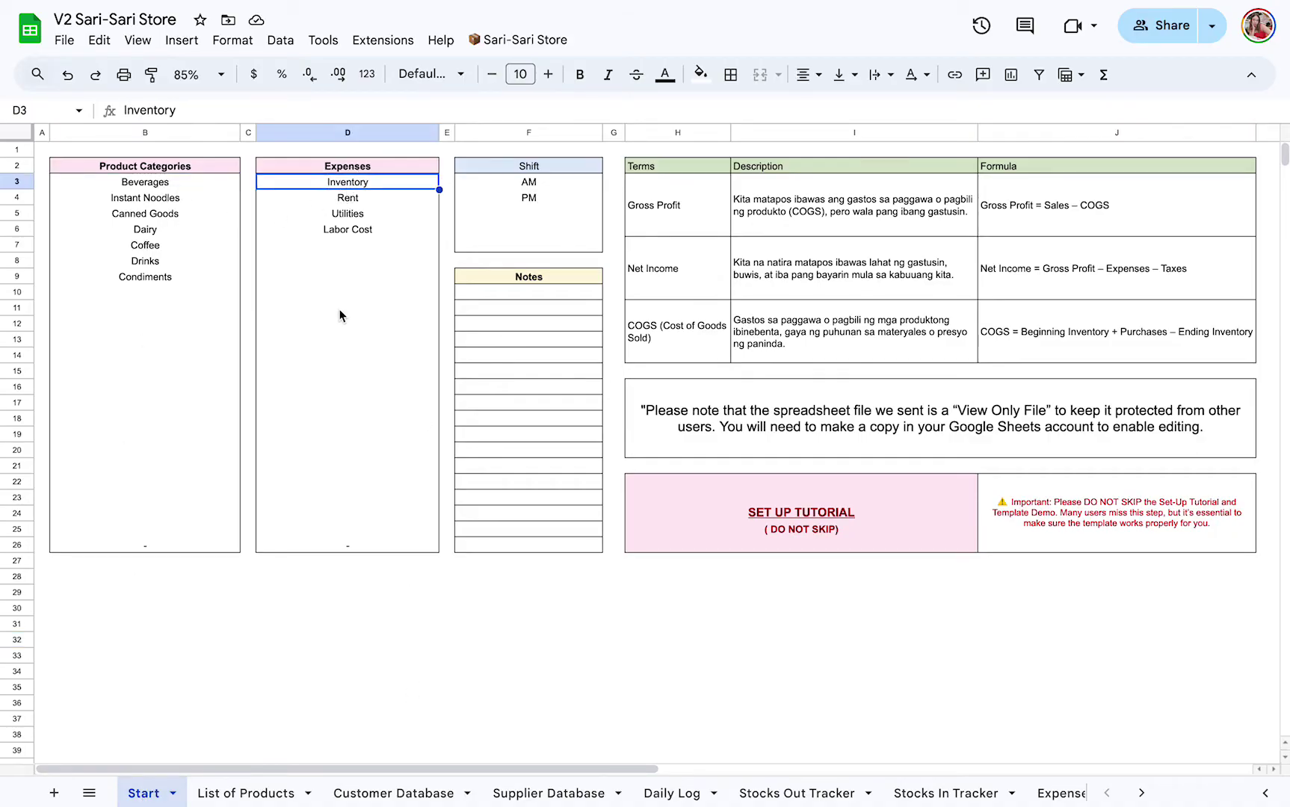
{"action": "left_click", "coordinate": [192, 186]}
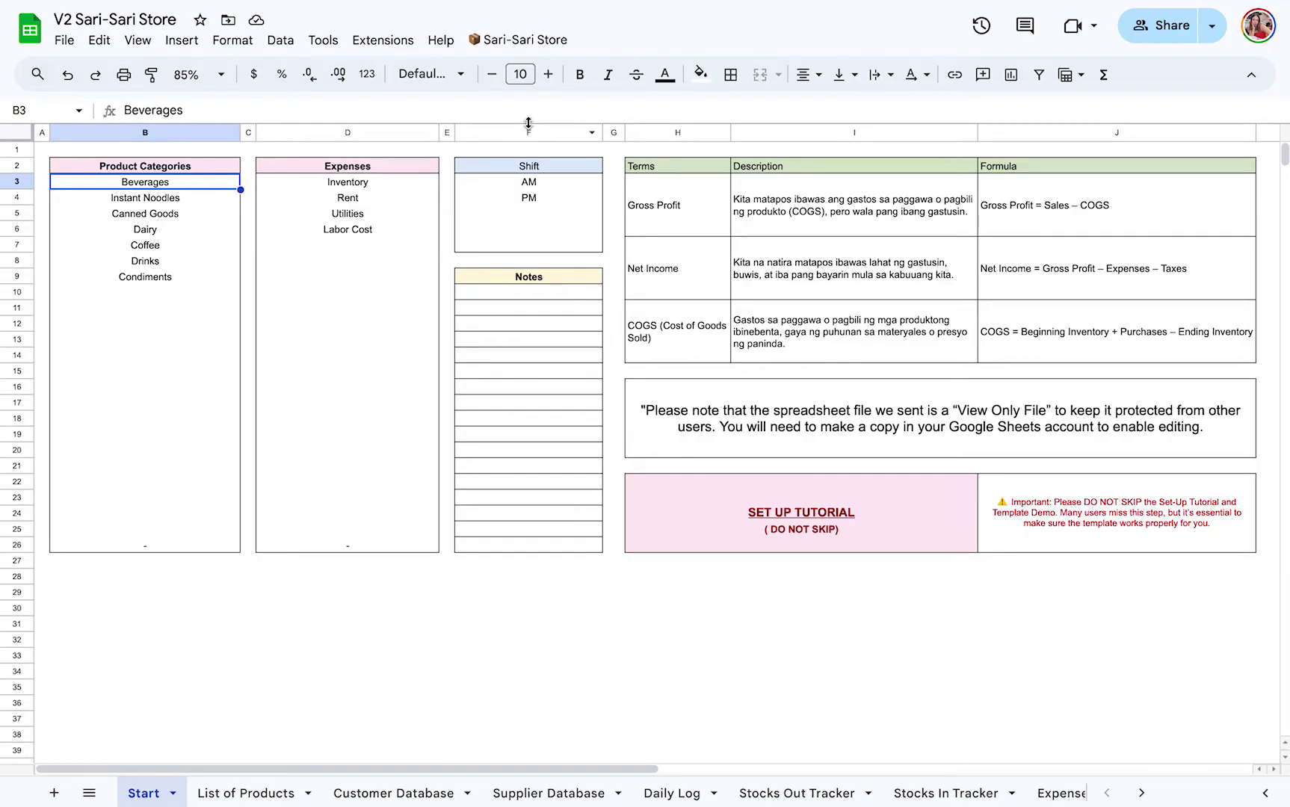
- Clear the Inventory entry from the Expenses list and undo the deletion
{"action": "left_click", "coordinate": [410, 186]}
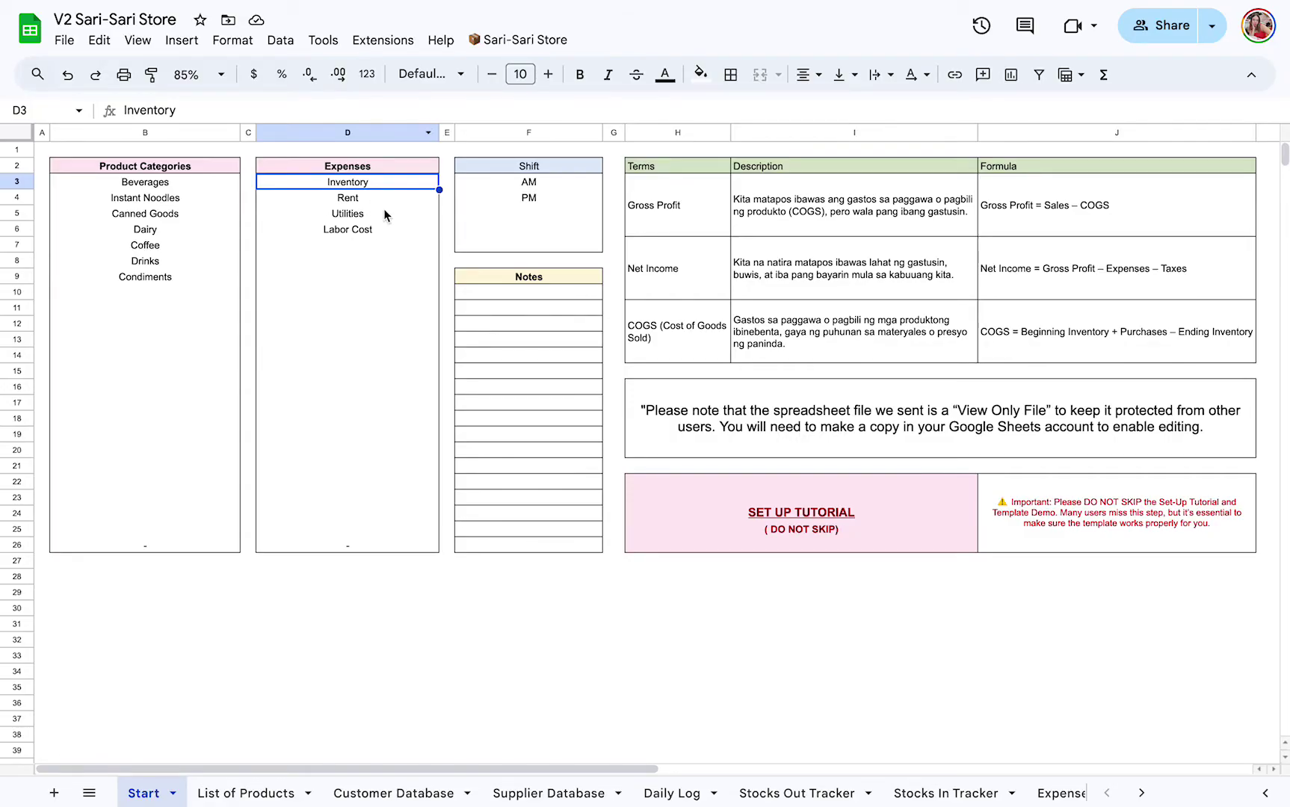
{"action": "key", "text": "Delete"}
{"action": "left_click", "coordinate": [350, 217]}
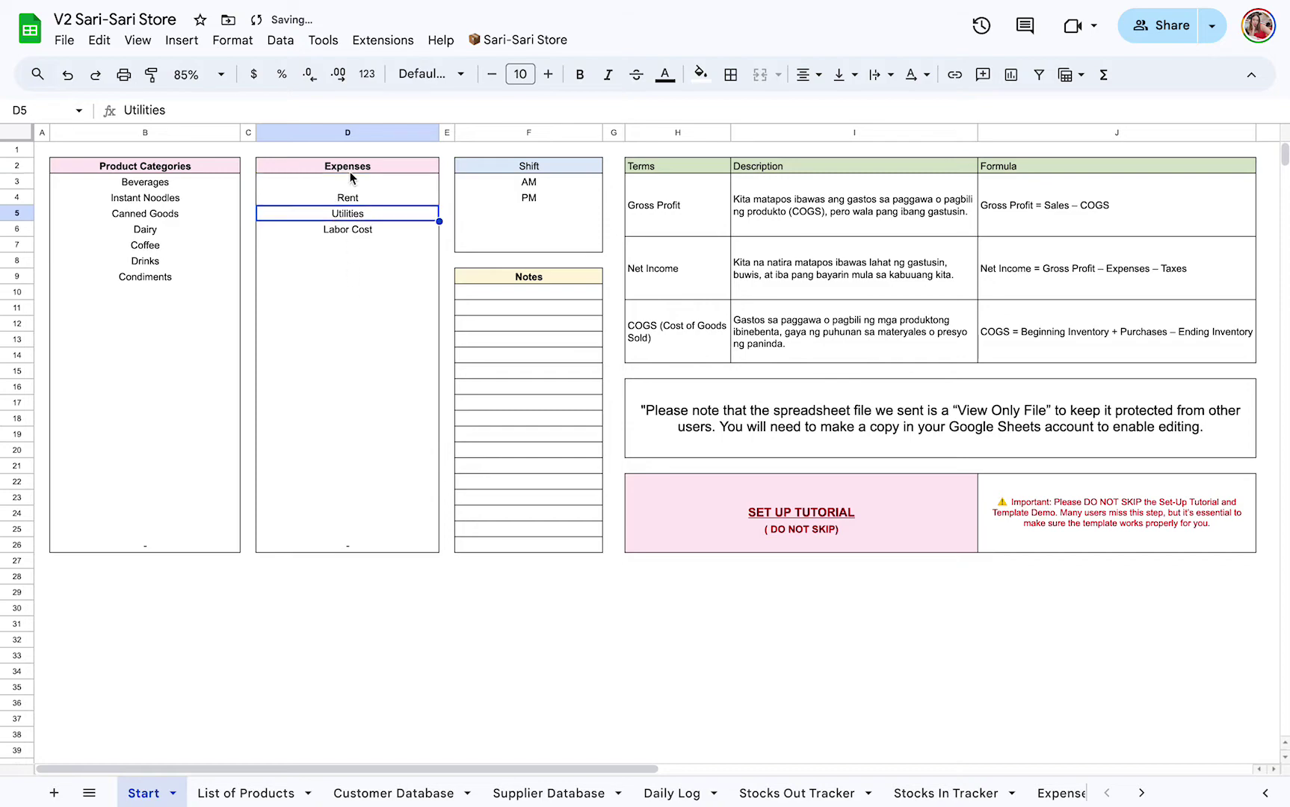
{"action": "key", "text": "ctrl+z"}
- Examine the Shift list with its AM and PM entries and the empty cells below them
{"action": "left_click", "coordinate": [532, 169]}
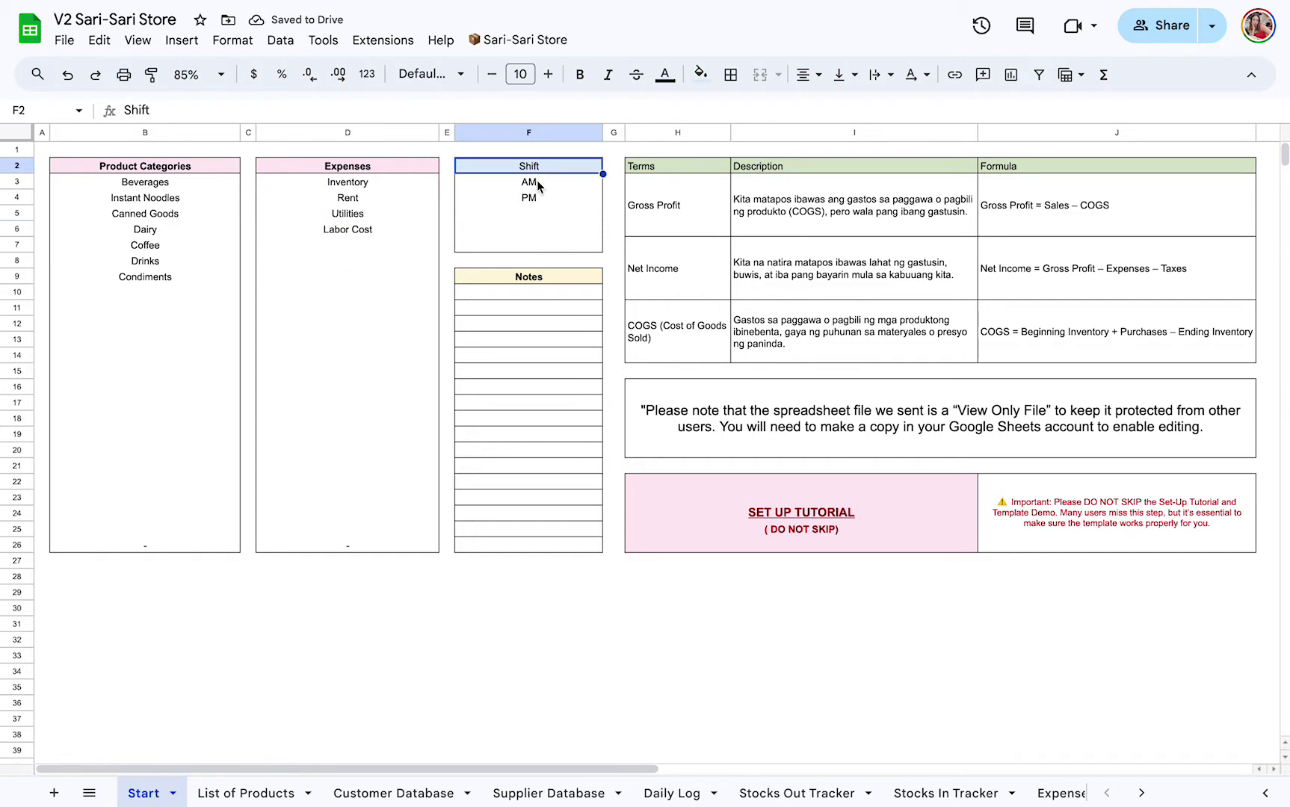
{"action": "left_click", "coordinate": [538, 186]}
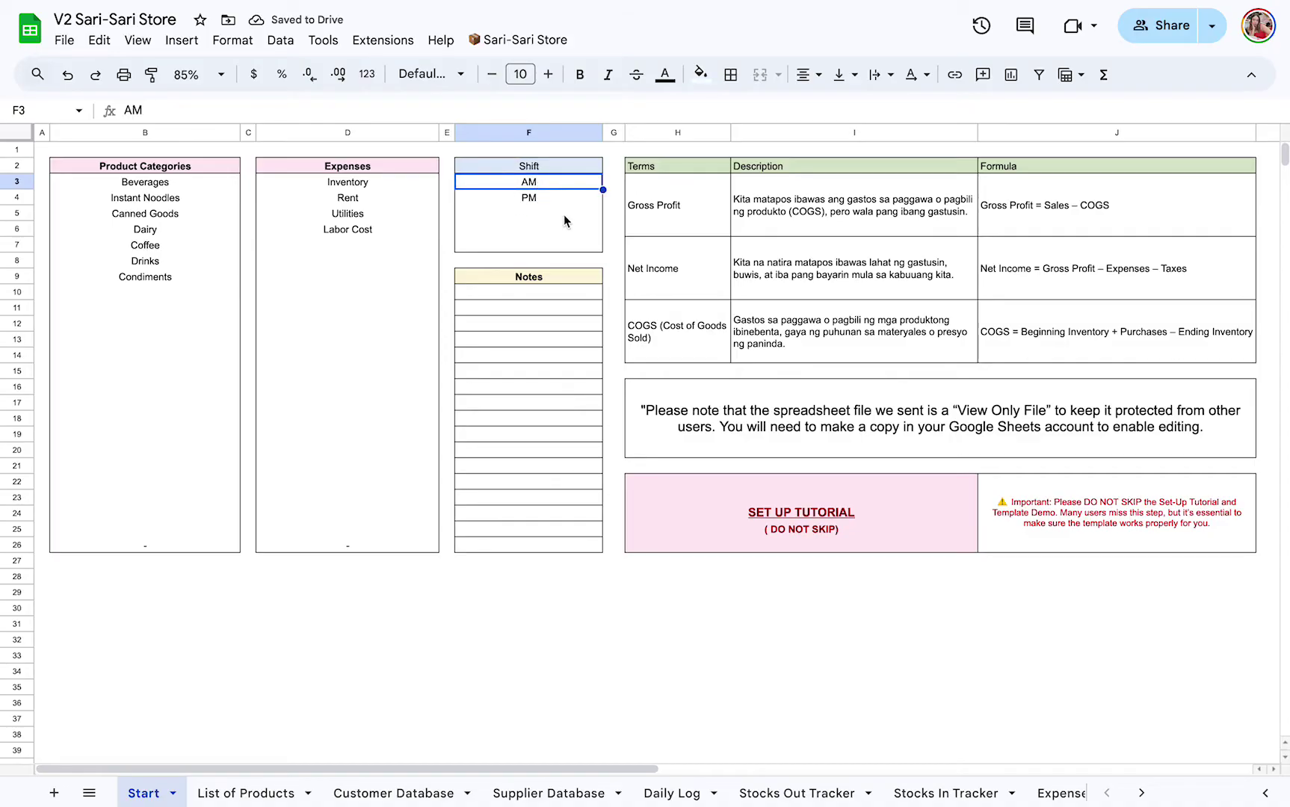
{"action": "left_click", "coordinate": [566, 199]}
{"action": "left_click", "coordinate": [554, 215]}
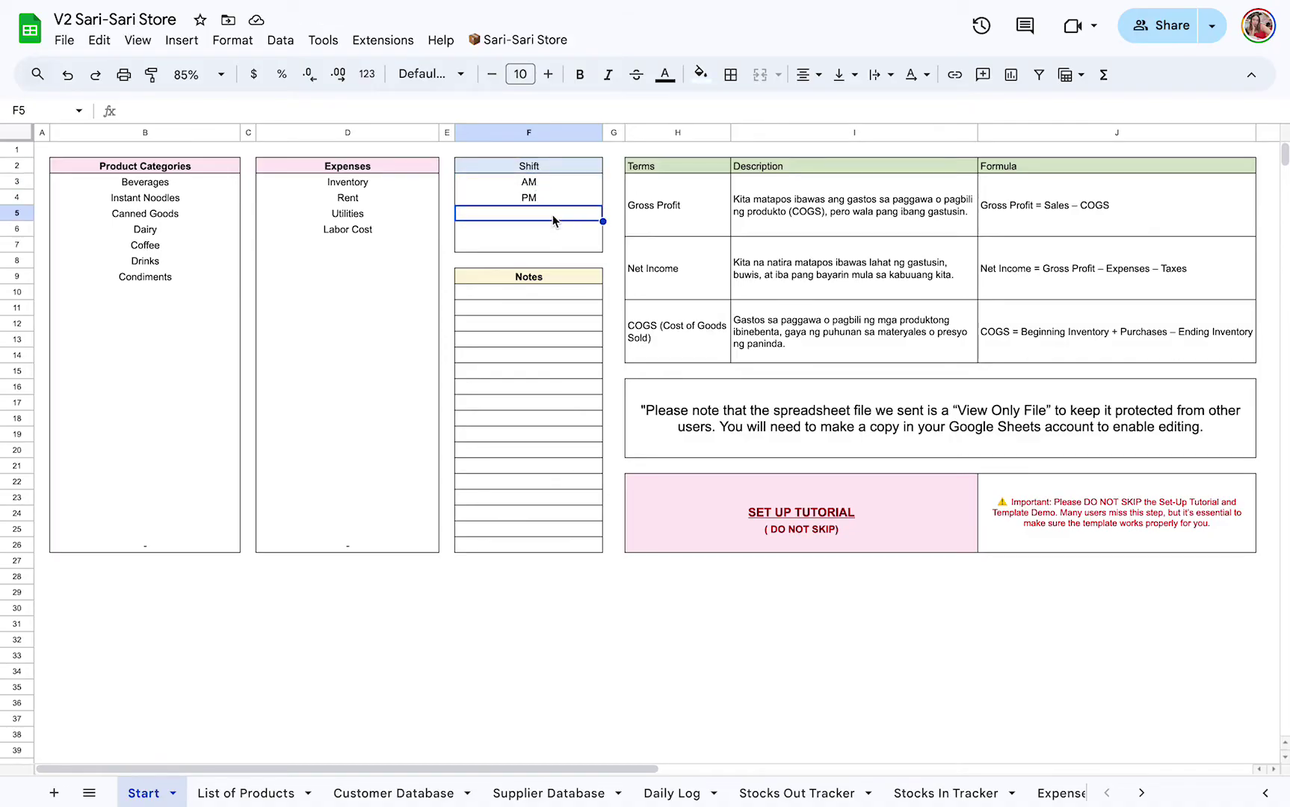
{"action": "left_click", "coordinate": [548, 182]}
{"action": "left_click", "coordinate": [526, 198]}
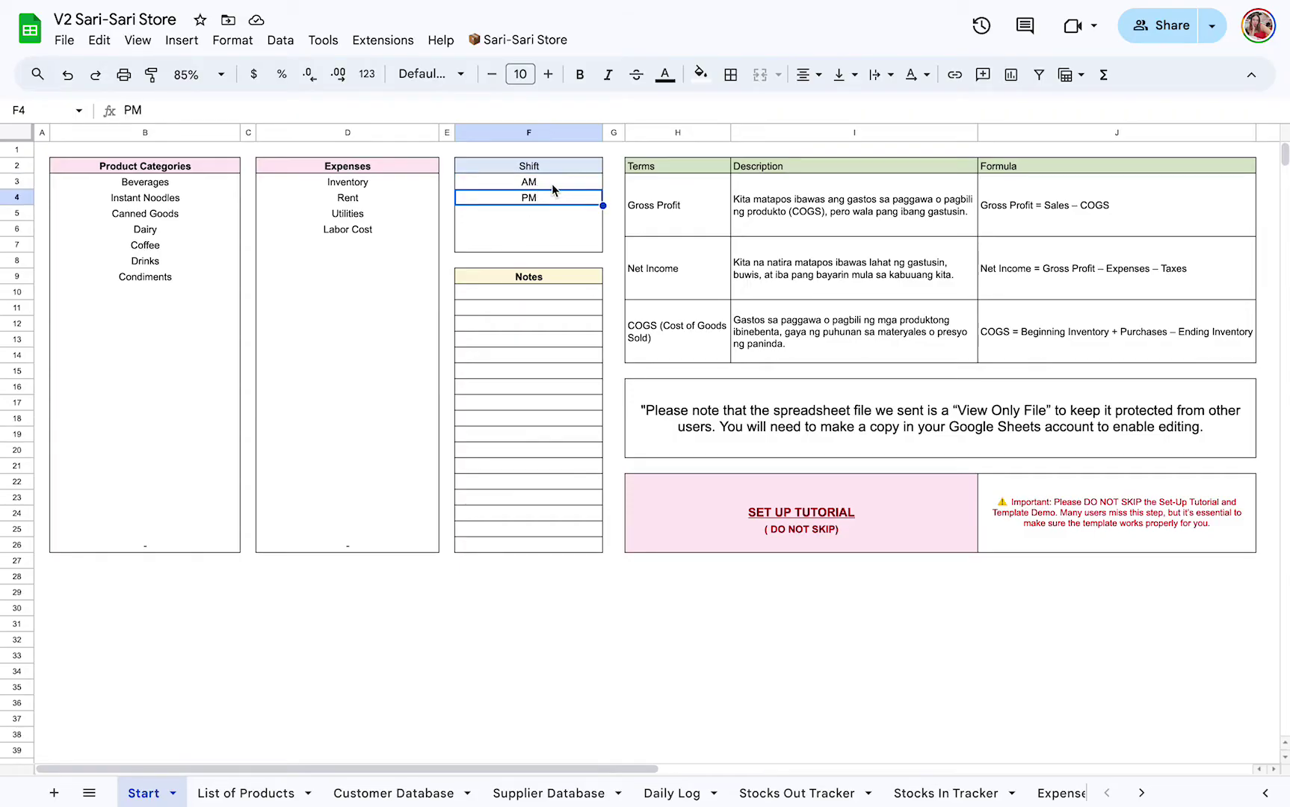
{"action": "left_click", "coordinate": [552, 183]}
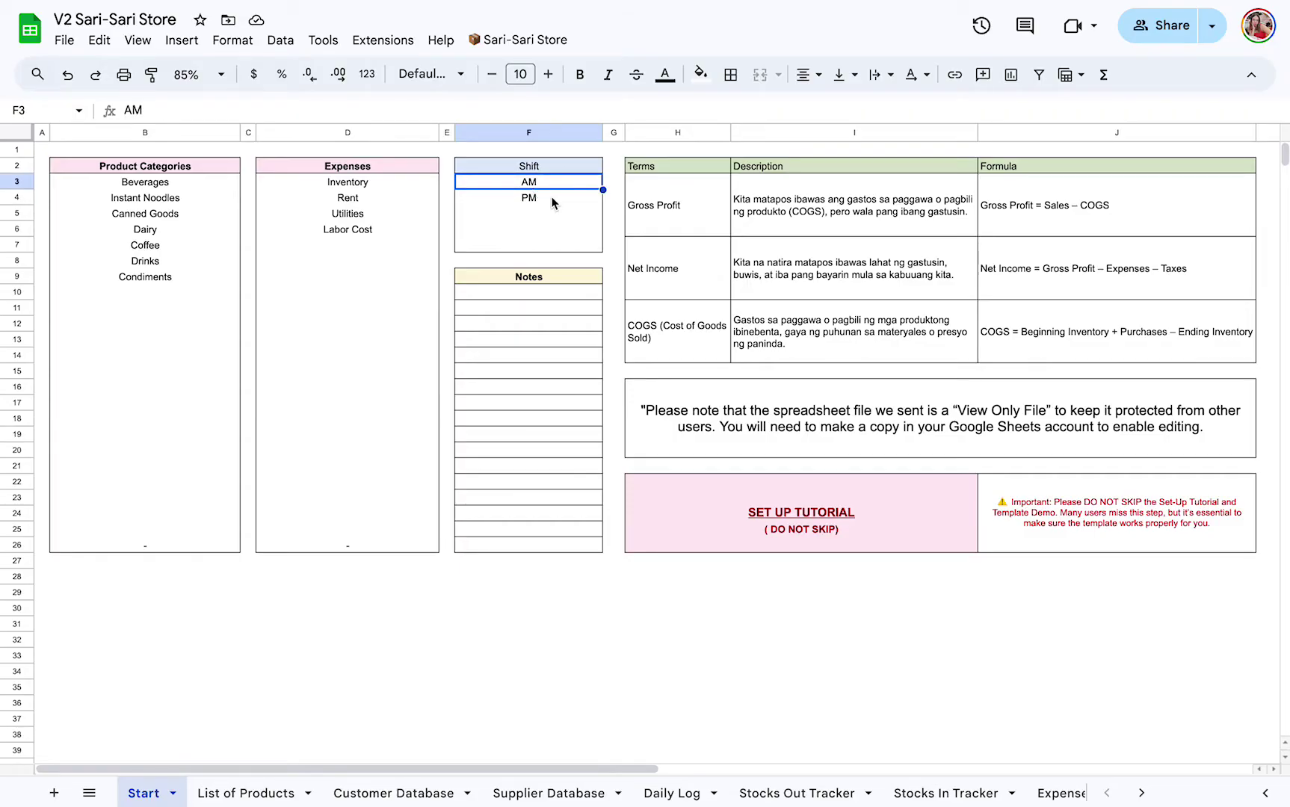
{"action": "left_click", "coordinate": [549, 201]}
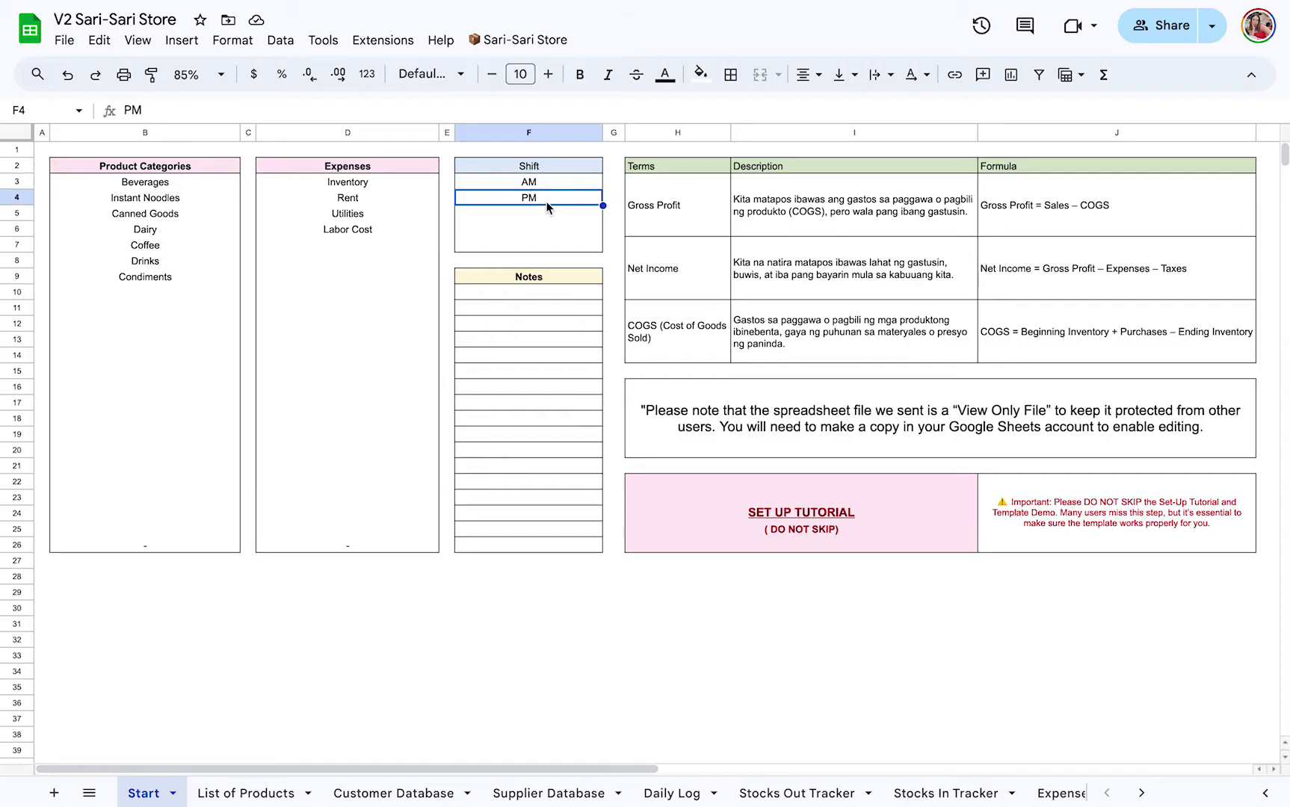
- Inspect the Notes header and the blank note rows beneath it
{"action": "left_click", "coordinate": [535, 281]}
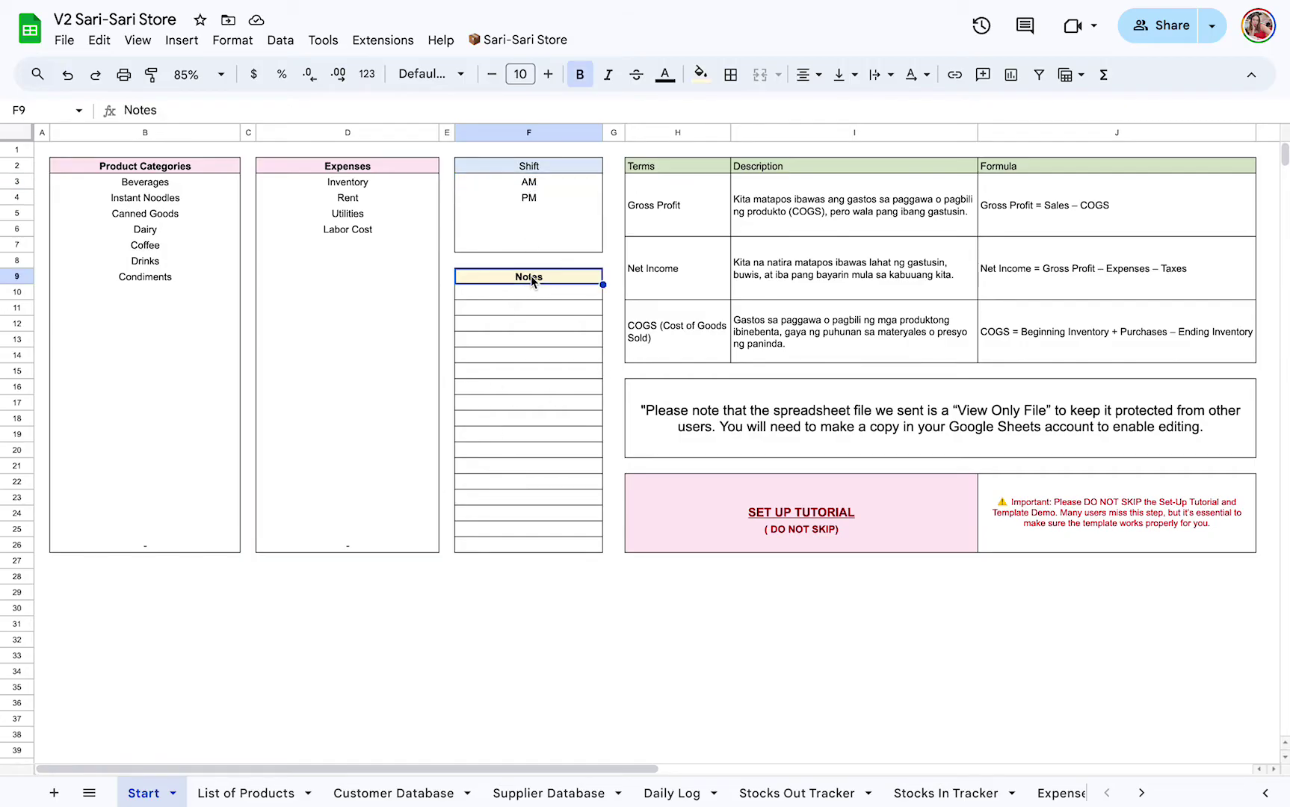
{"action": "left_click", "coordinate": [568, 296]}
{"action": "left_click", "coordinate": [549, 325]}
{"action": "left_click", "coordinate": [544, 405]}
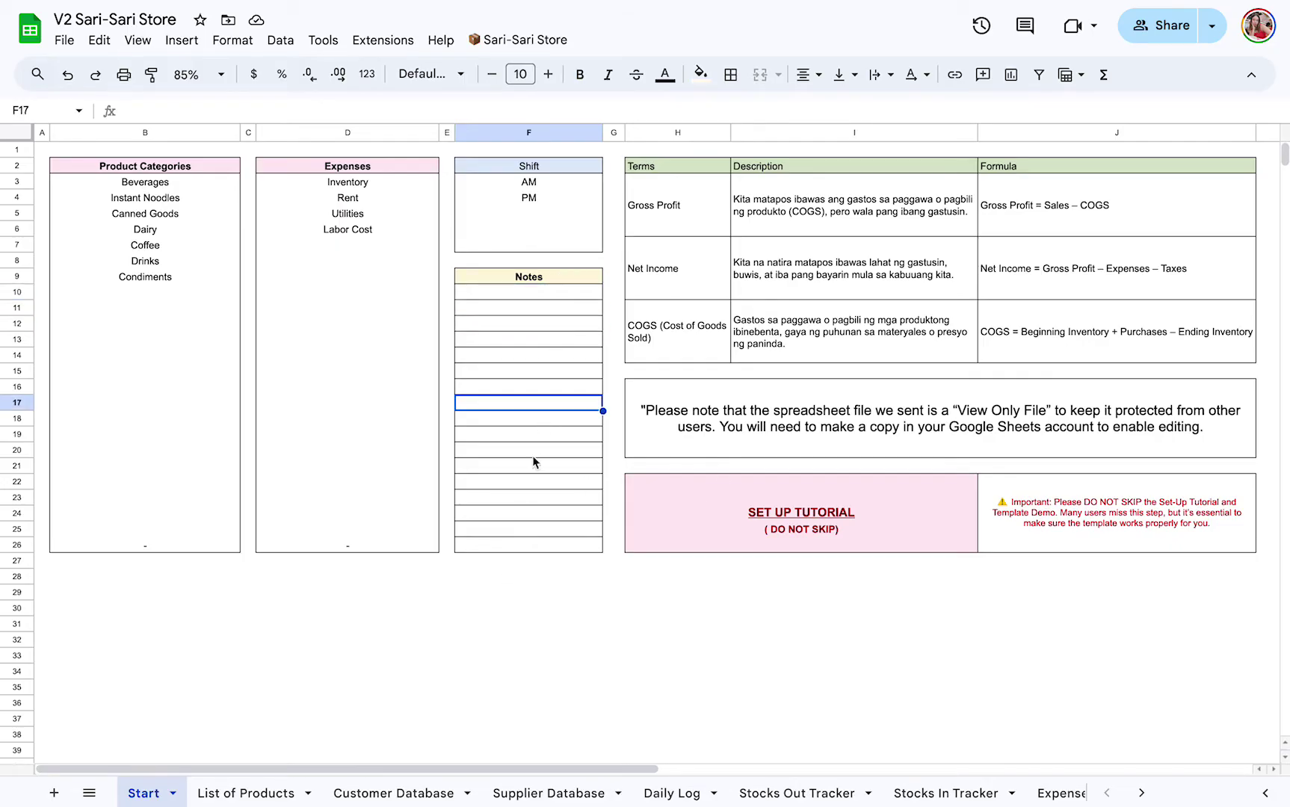
- Go through the Gross Profit, Net Income and COGS entries in the Terms table
{"action": "left_click", "coordinate": [669, 203]}
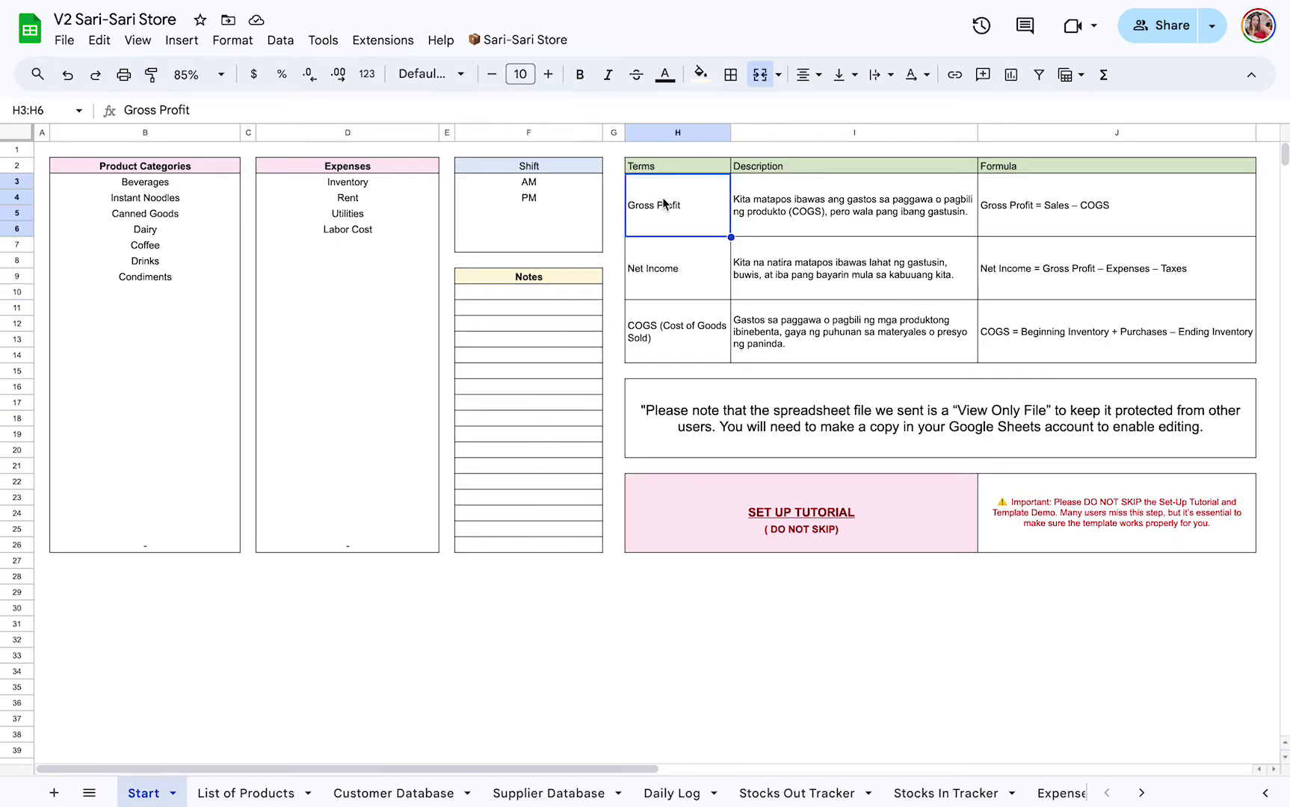
{"action": "left_click", "coordinate": [1150, 339]}
{"action": "left_click", "coordinate": [648, 223]}
{"action": "left_click", "coordinate": [649, 267]}
{"action": "left_click", "coordinate": [636, 351]}
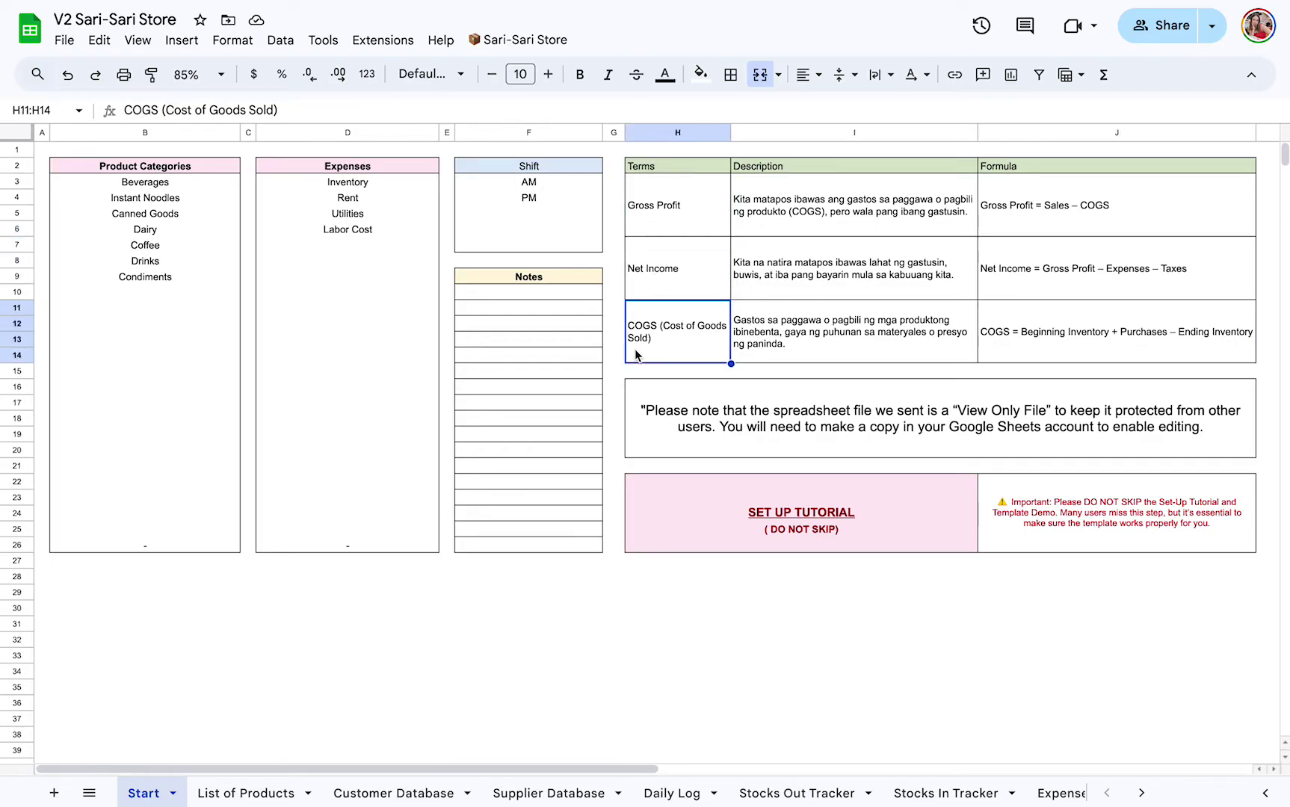
{"action": "left_click", "coordinate": [670, 217]}
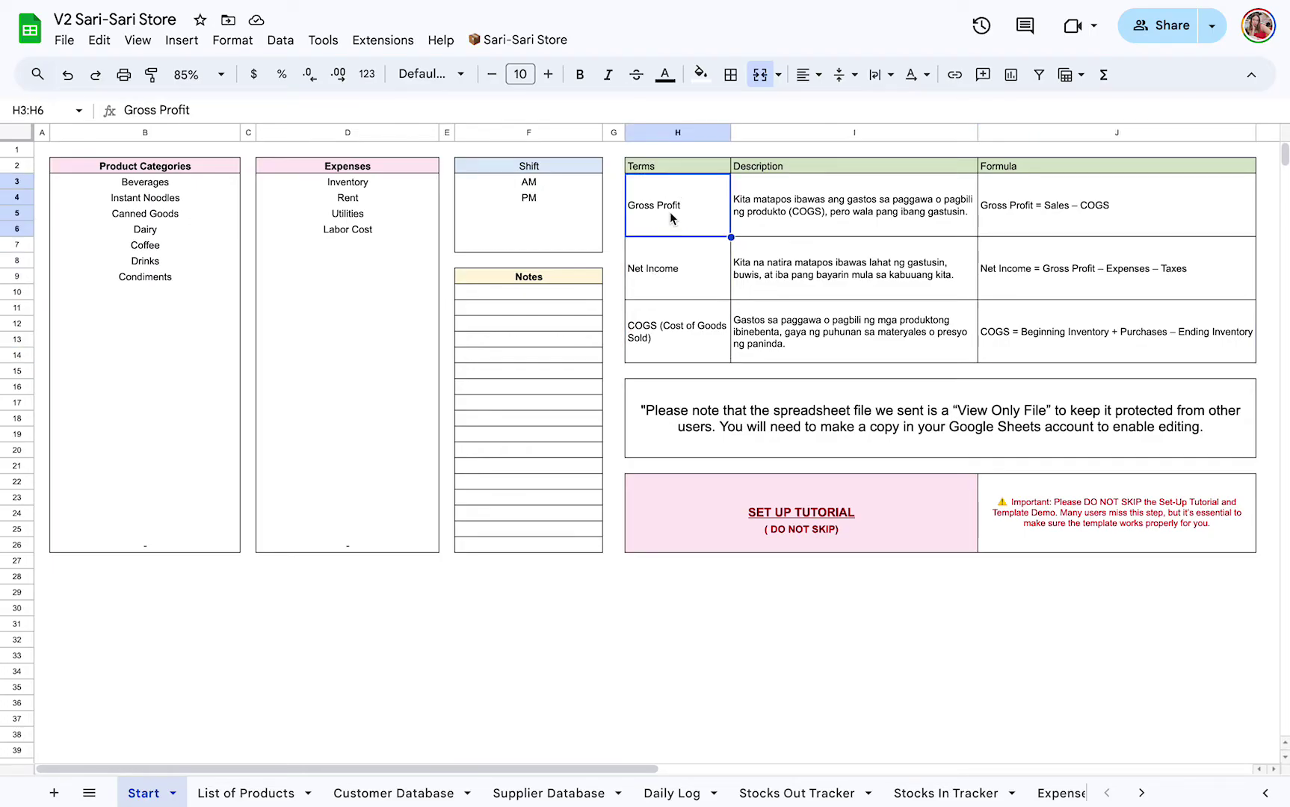
{"action": "left_click", "coordinate": [677, 287]}
{"action": "left_click", "coordinate": [675, 338]}
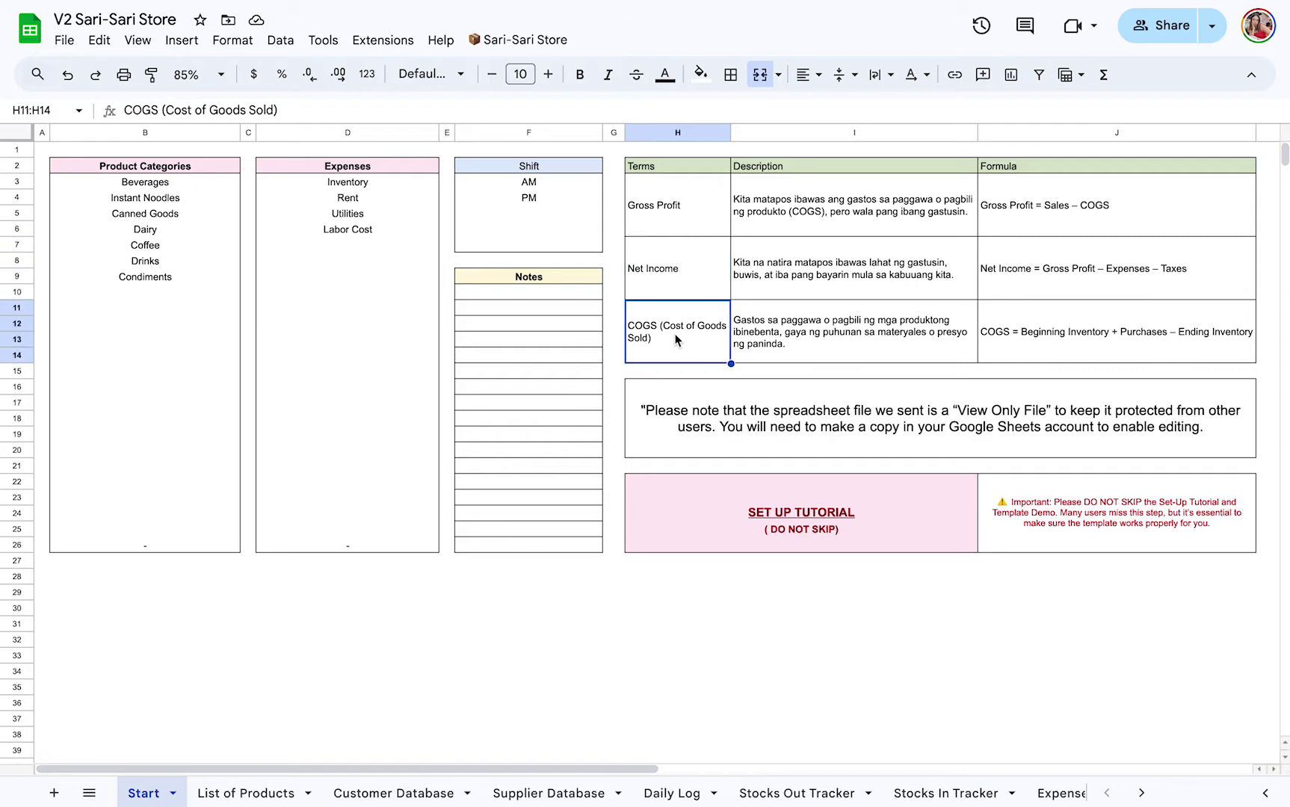
- Check the descriptions and formulas of the accounting terms, and preview the set-up tutorial link
{"action": "left_click", "coordinate": [889, 192]}
{"action": "left_click", "coordinate": [1075, 207]}
{"action": "left_click", "coordinate": [1070, 271]}
{"action": "left_click", "coordinate": [1070, 344]}
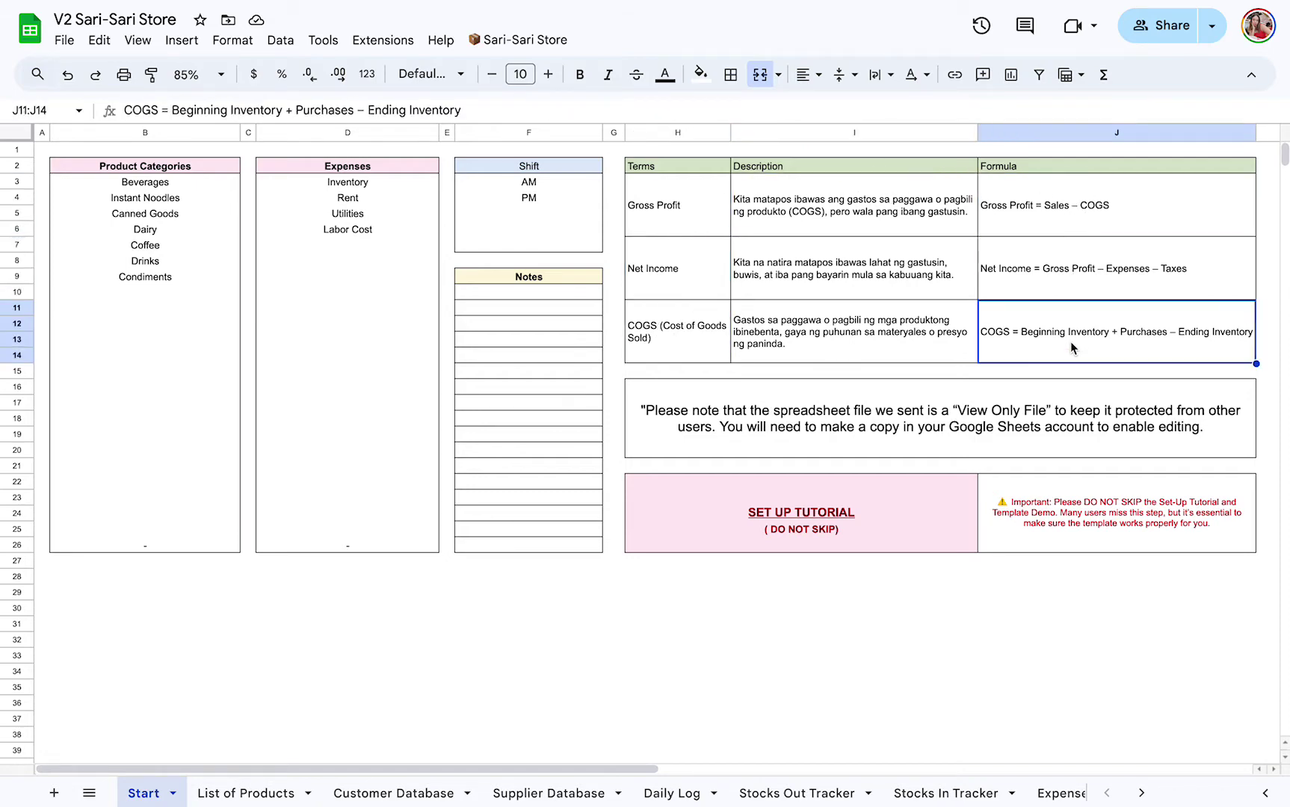
{"action": "left_click", "coordinate": [899, 234]}
{"action": "left_click", "coordinate": [899, 314]}
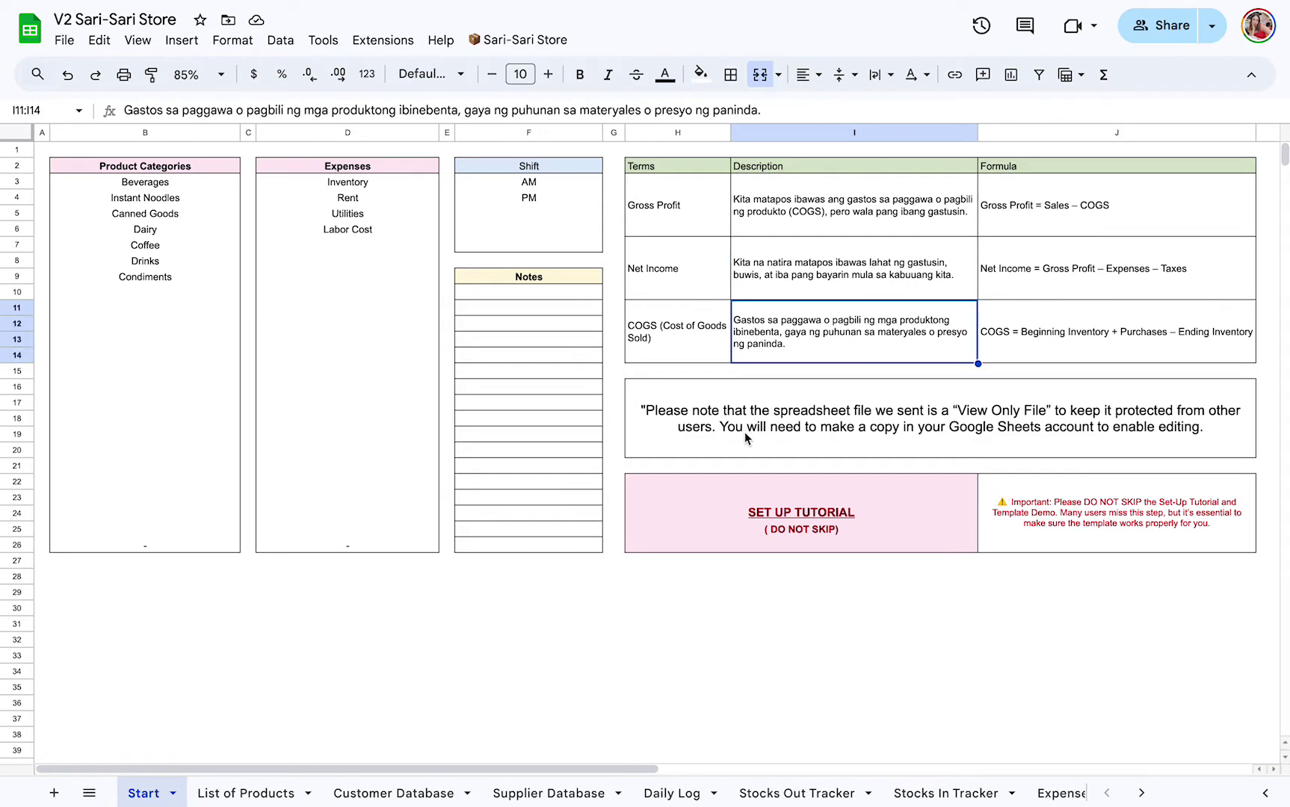
{"action": "left_click", "coordinate": [673, 592]}
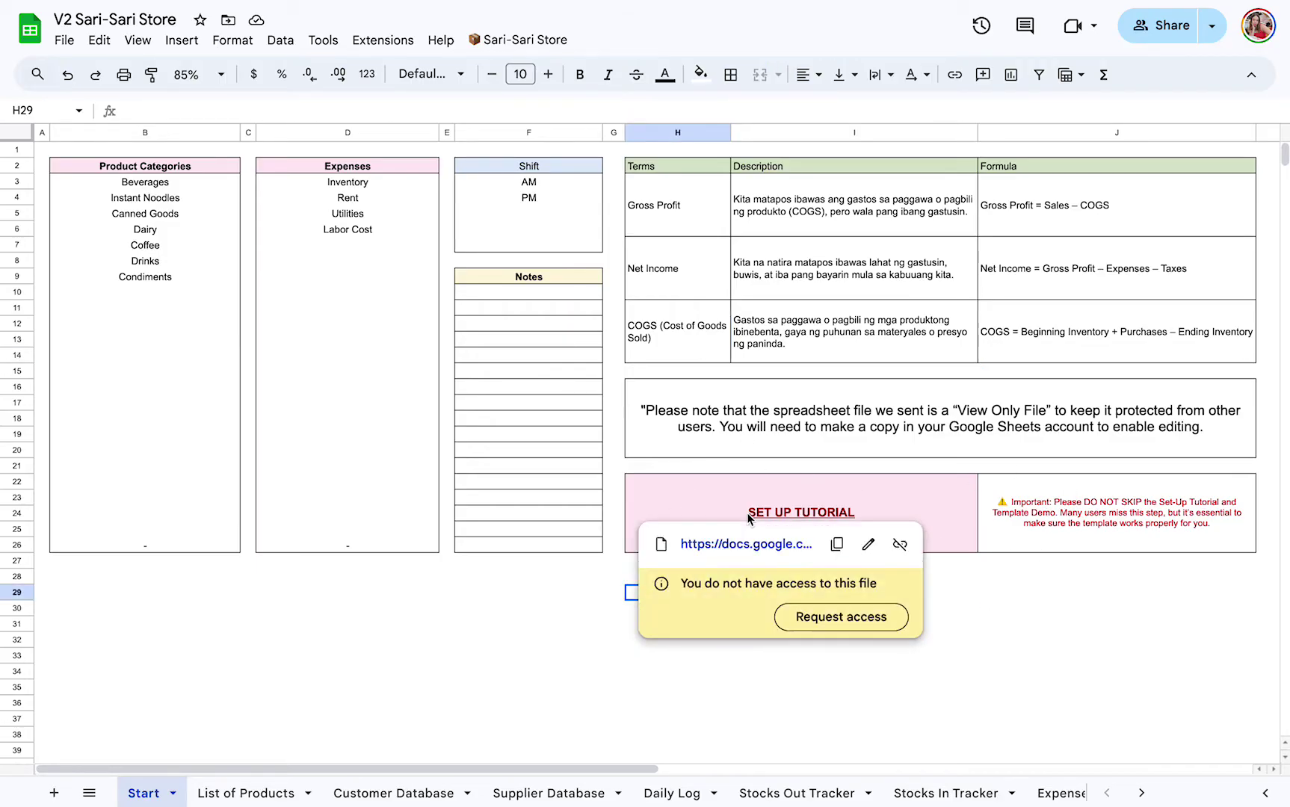
{"action": "left_click", "coordinate": [1031, 645]}
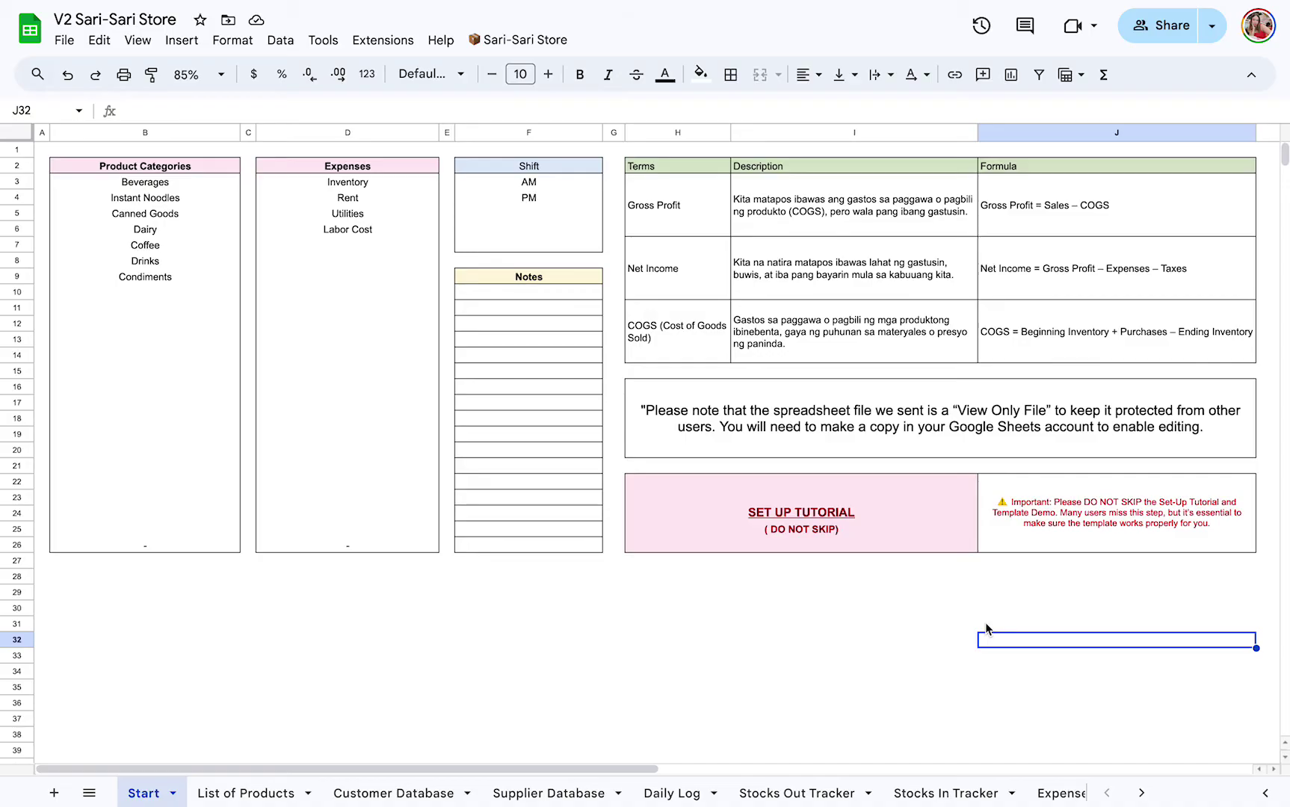
- Open the List of Products sheet and go through the Brand / Product, Details, Category and Unit (Supplier) columns
{"action": "left_click", "coordinate": [258, 794]}
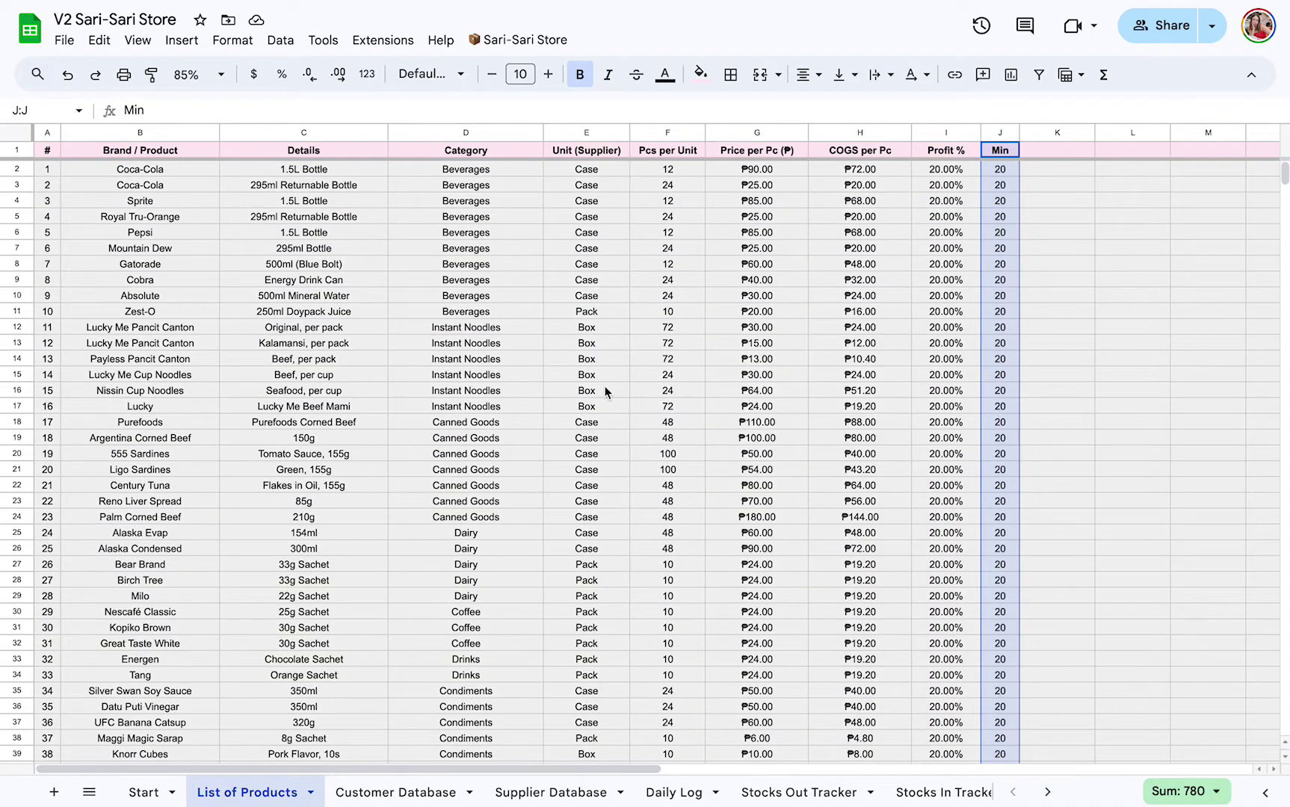
{"action": "left_click", "coordinate": [140, 133]}
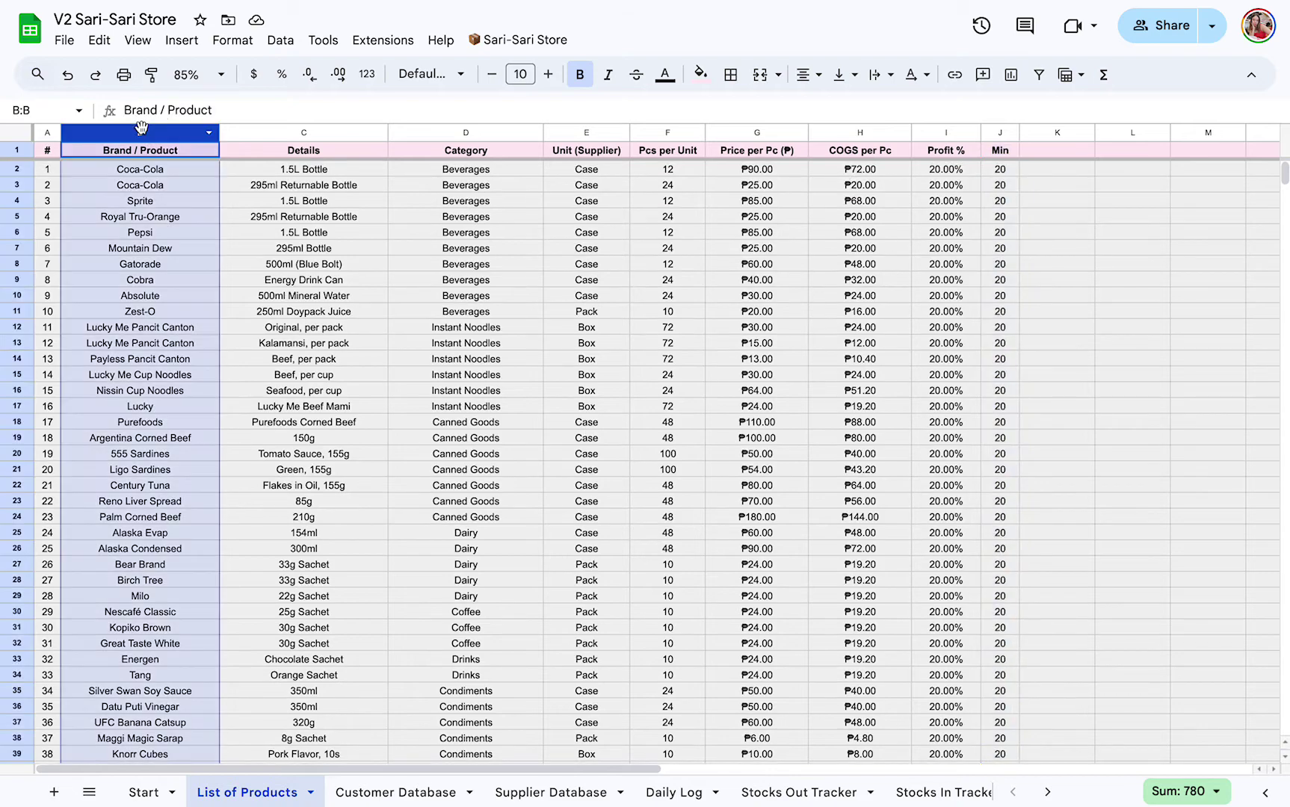
{"action": "left_click", "coordinate": [298, 131]}
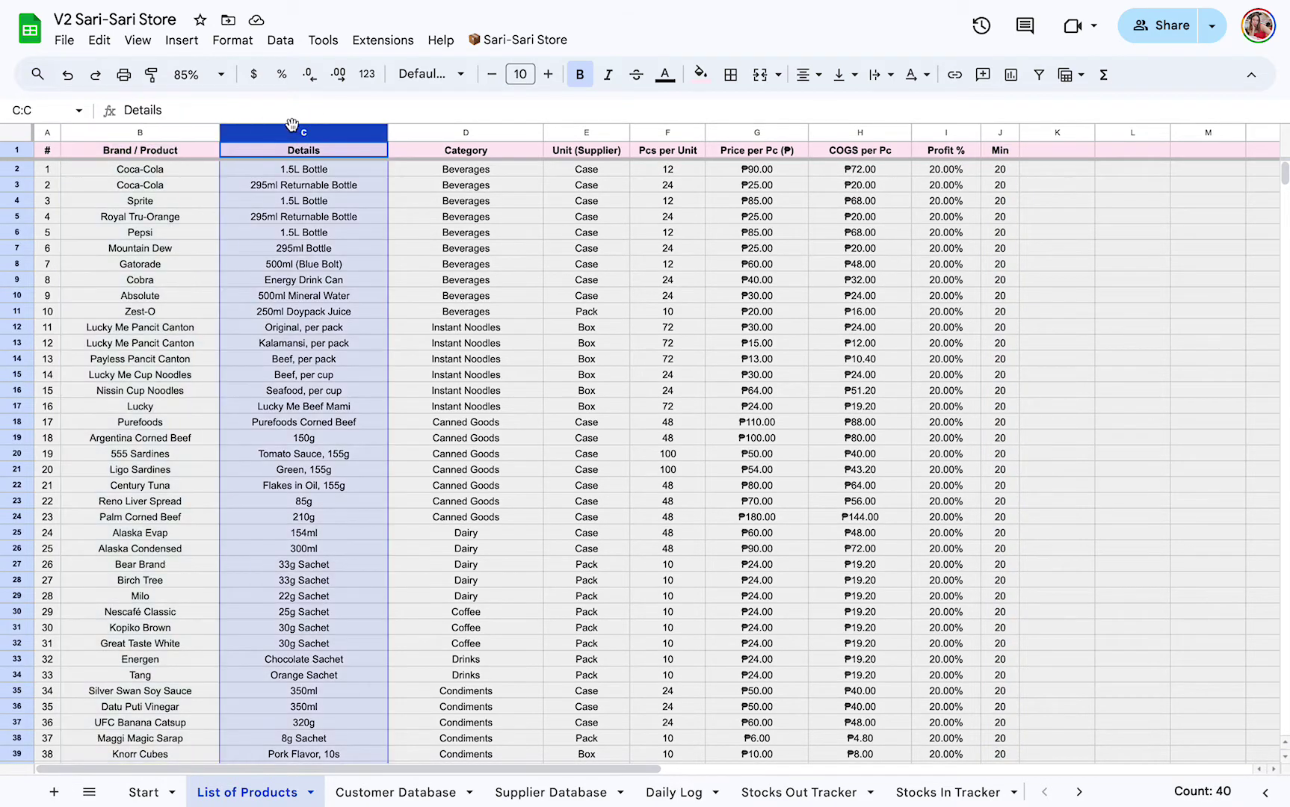
{"action": "left_click", "coordinate": [173, 133]}
{"action": "left_click", "coordinate": [304, 133]}
{"action": "left_click", "coordinate": [476, 129]}
{"action": "left_click", "coordinate": [578, 128]}
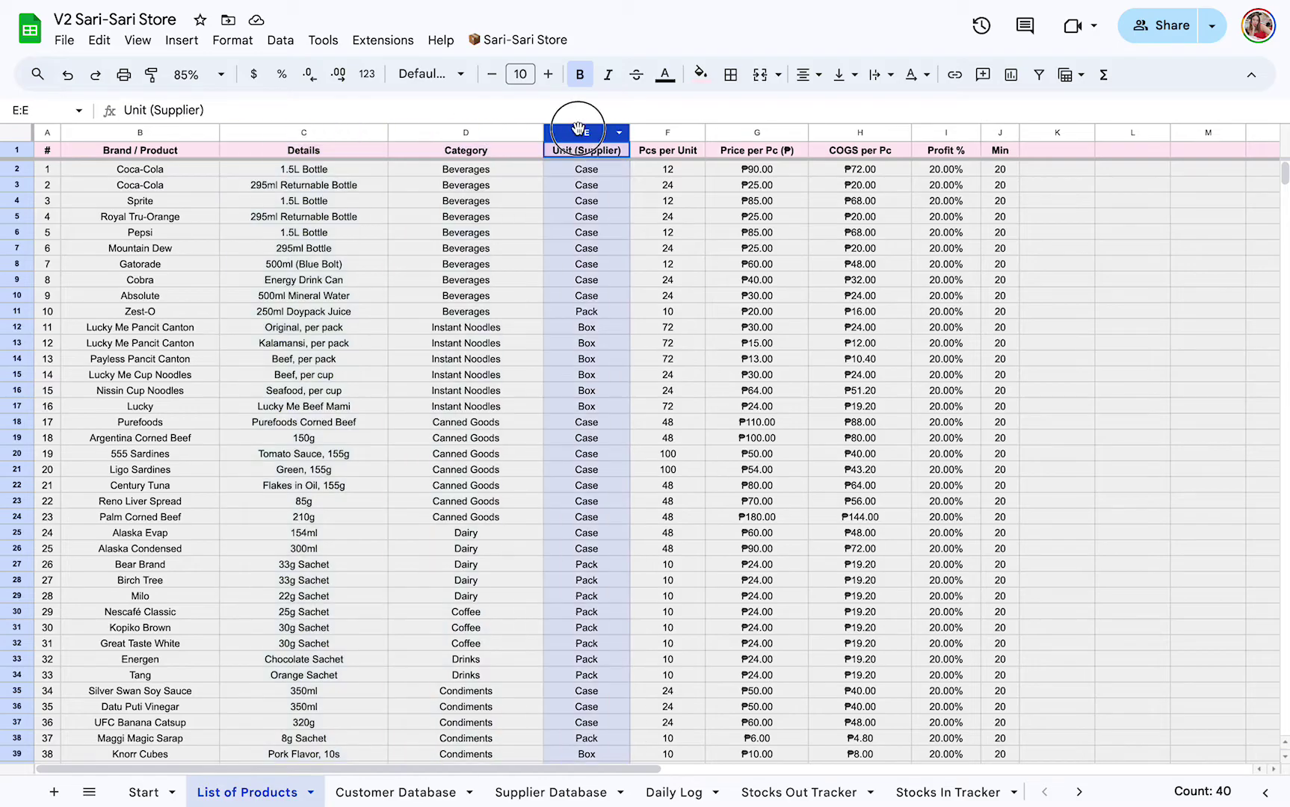
- Examine the Case, Pack and Box supplier units together with the Pcs per Unit column
{"action": "left_click", "coordinate": [612, 171]}
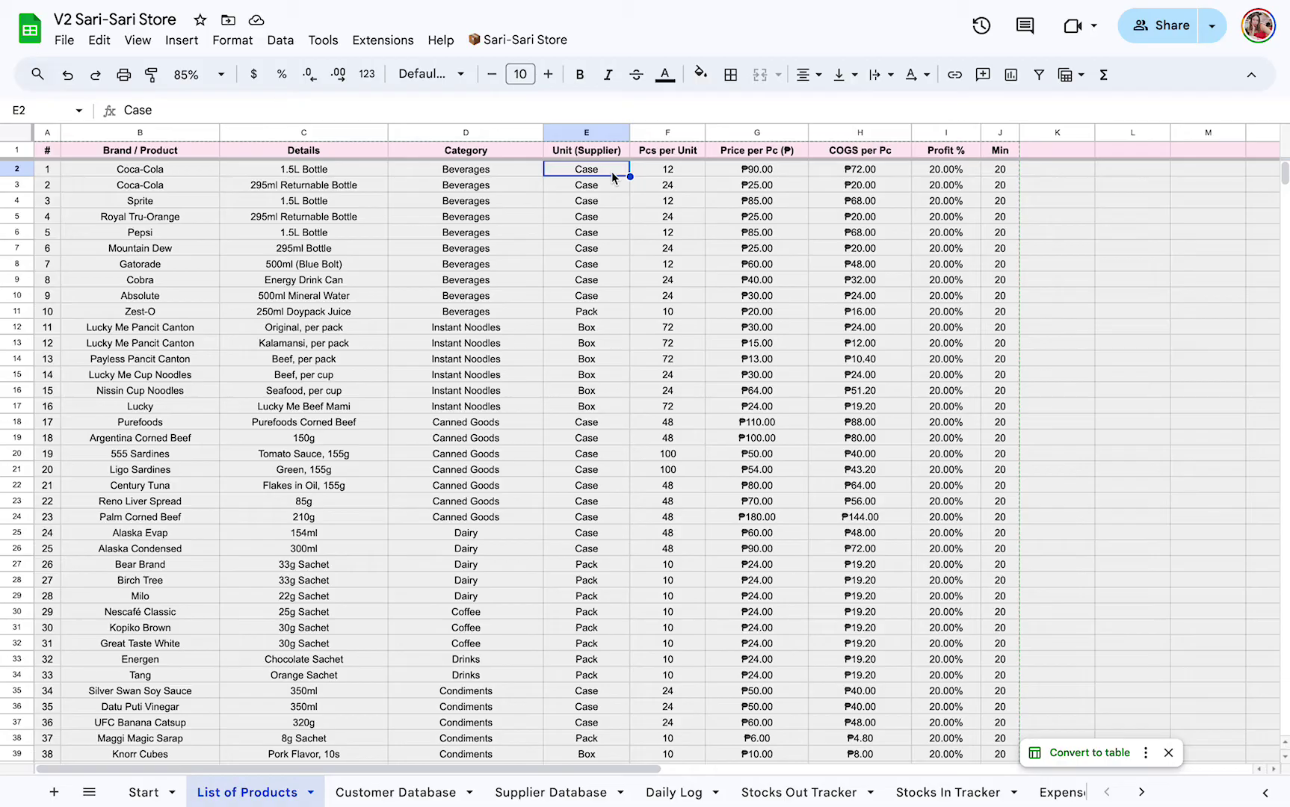
{"action": "left_click", "coordinate": [693, 156]}
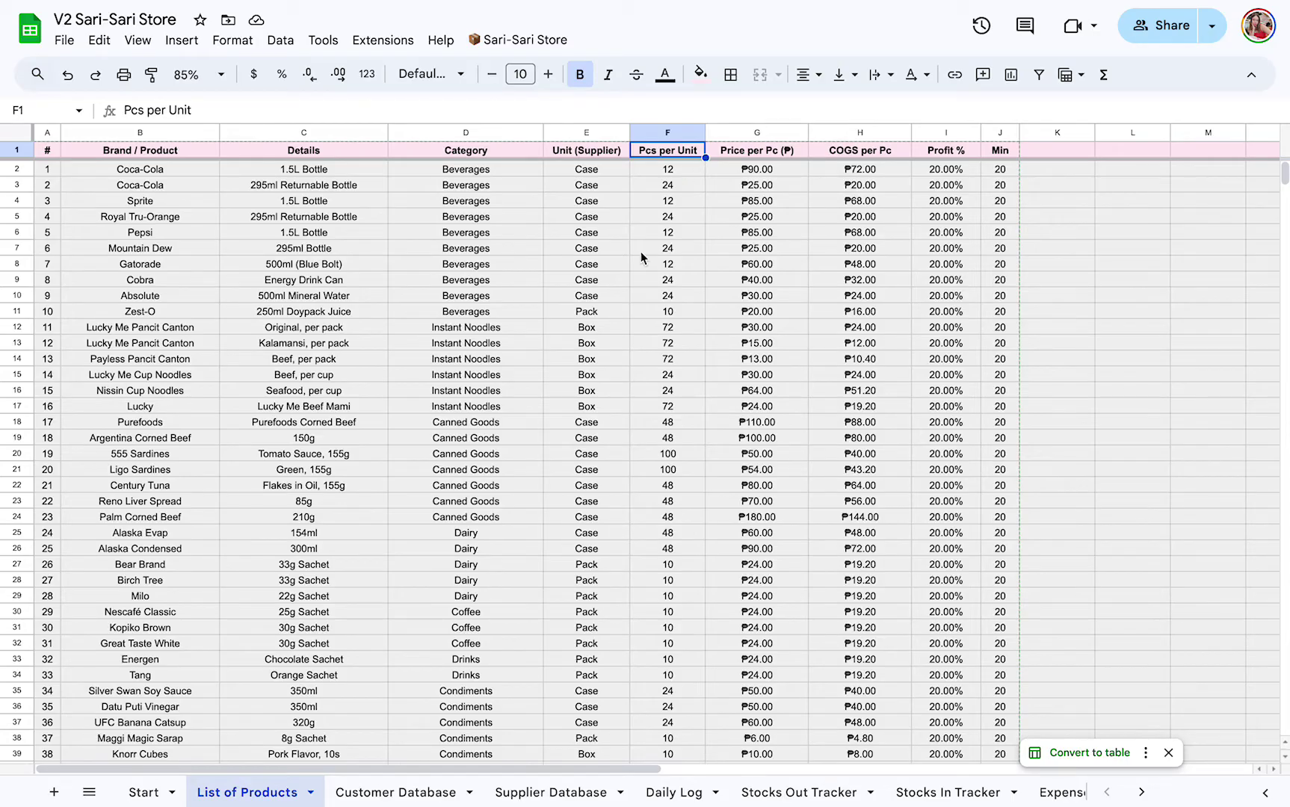
{"action": "left_click", "coordinate": [598, 318]}
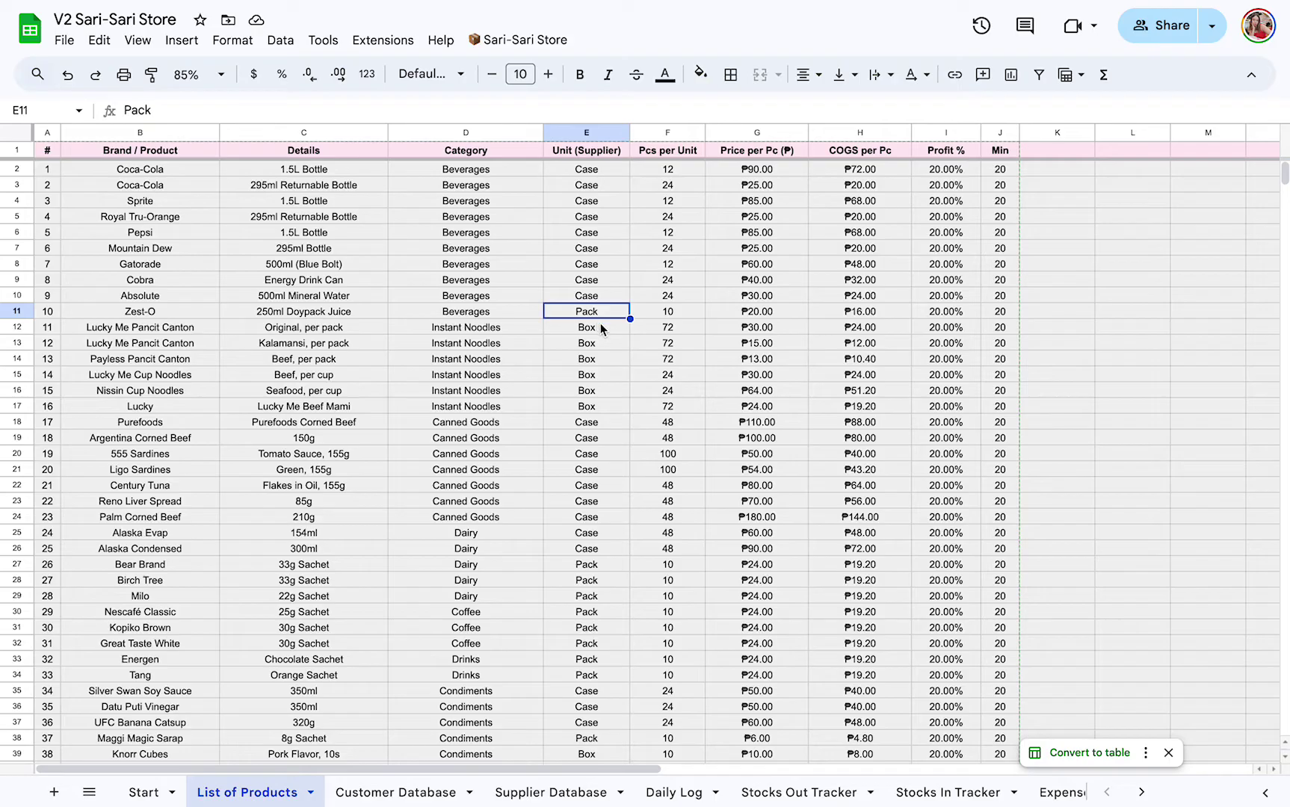
{"action": "left_click", "coordinate": [601, 326]}
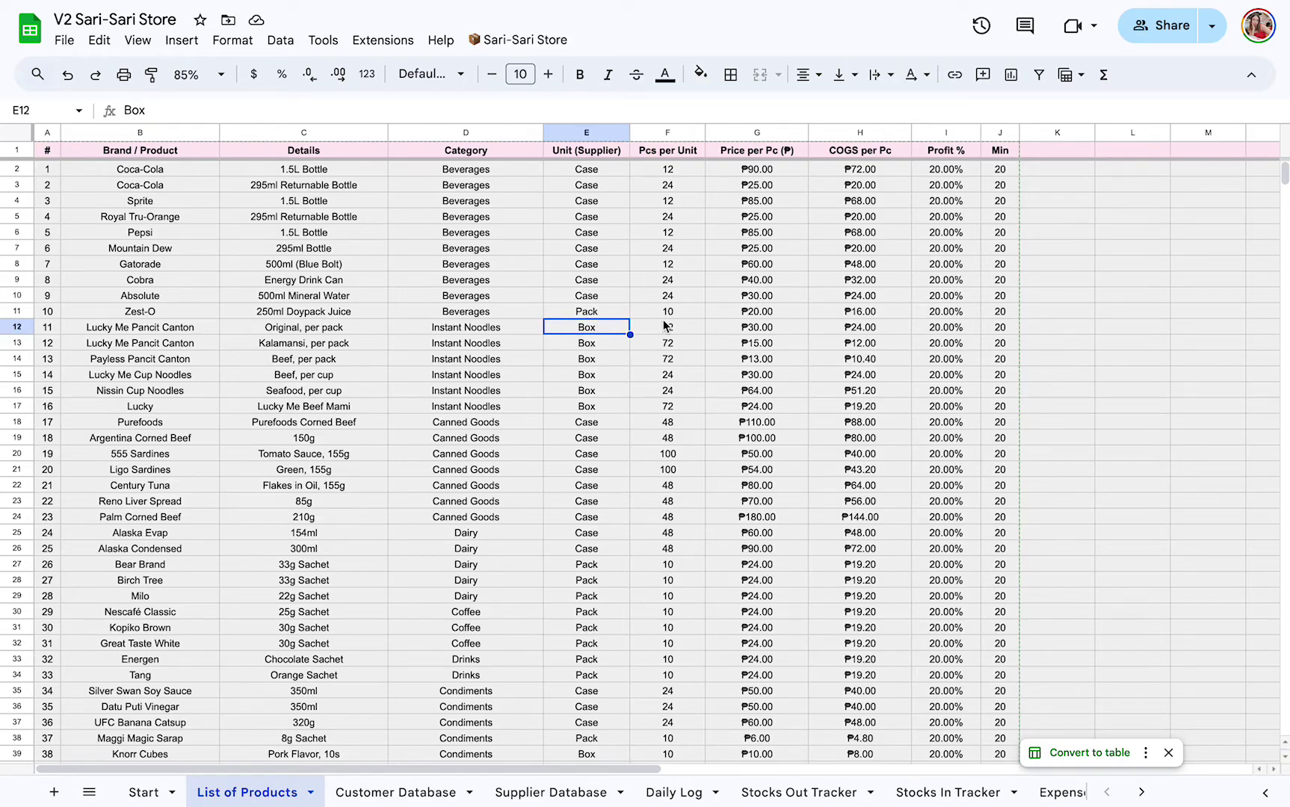
- Go through the Price per Pc, COGS per Pc and Profit % columns, and inspect the profit formula in the first product row
{"action": "left_click", "coordinate": [786, 172]}
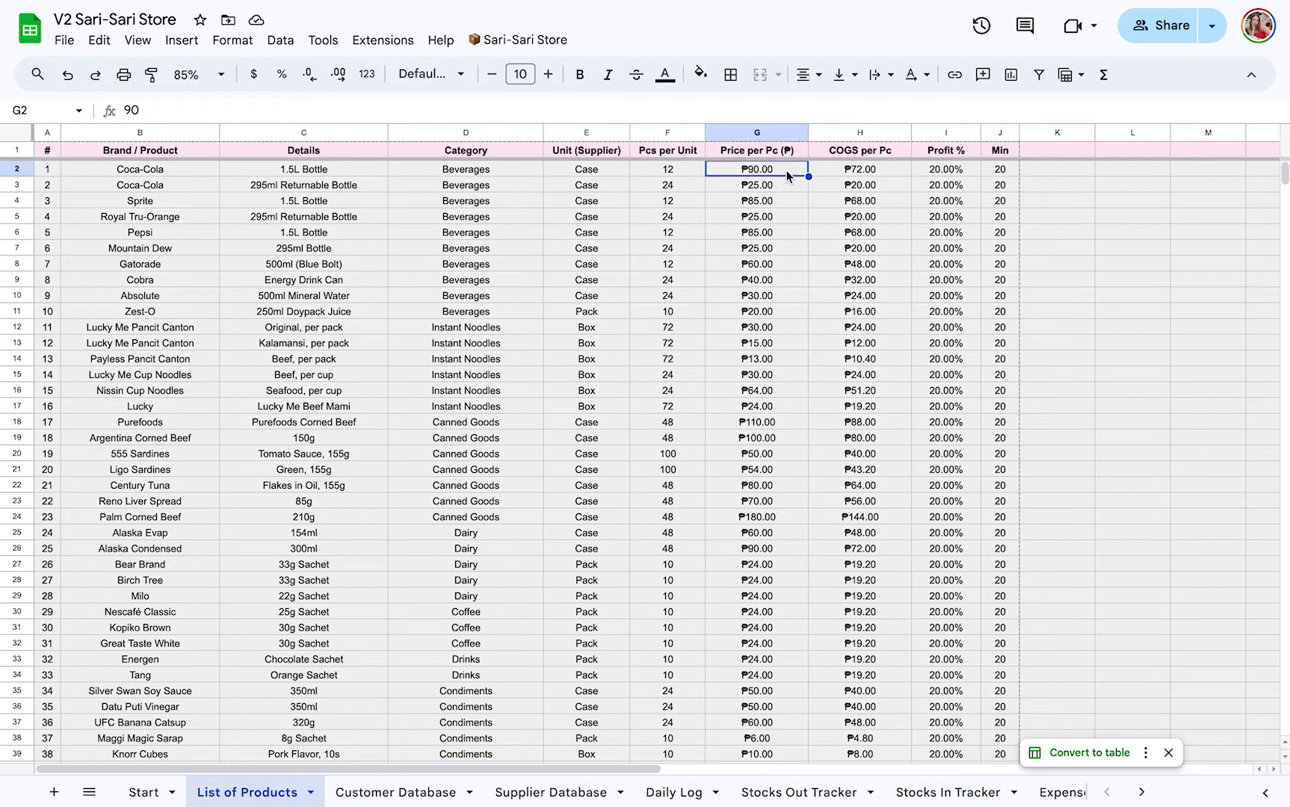
{"action": "left_click", "coordinate": [767, 190]}
{"action": "left_click", "coordinate": [775, 153]}
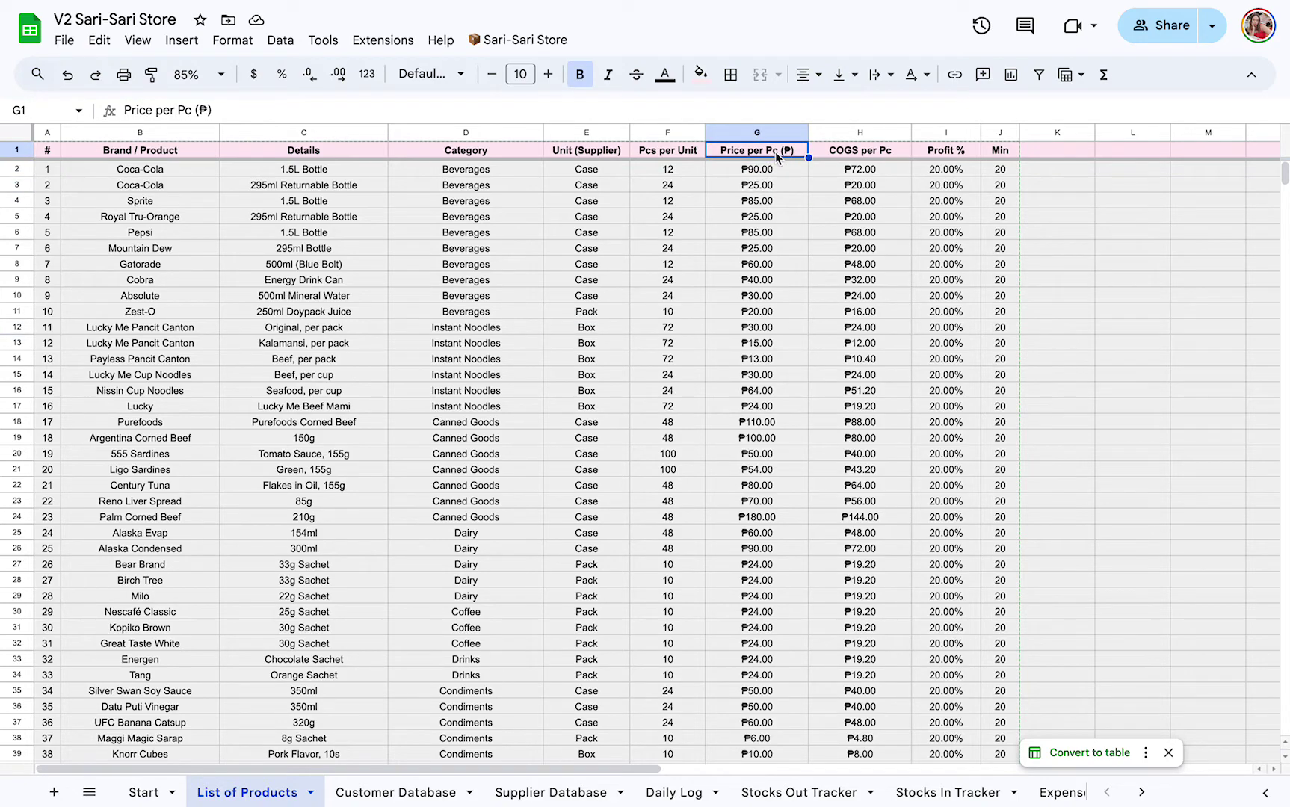
{"action": "left_click", "coordinate": [885, 155]}
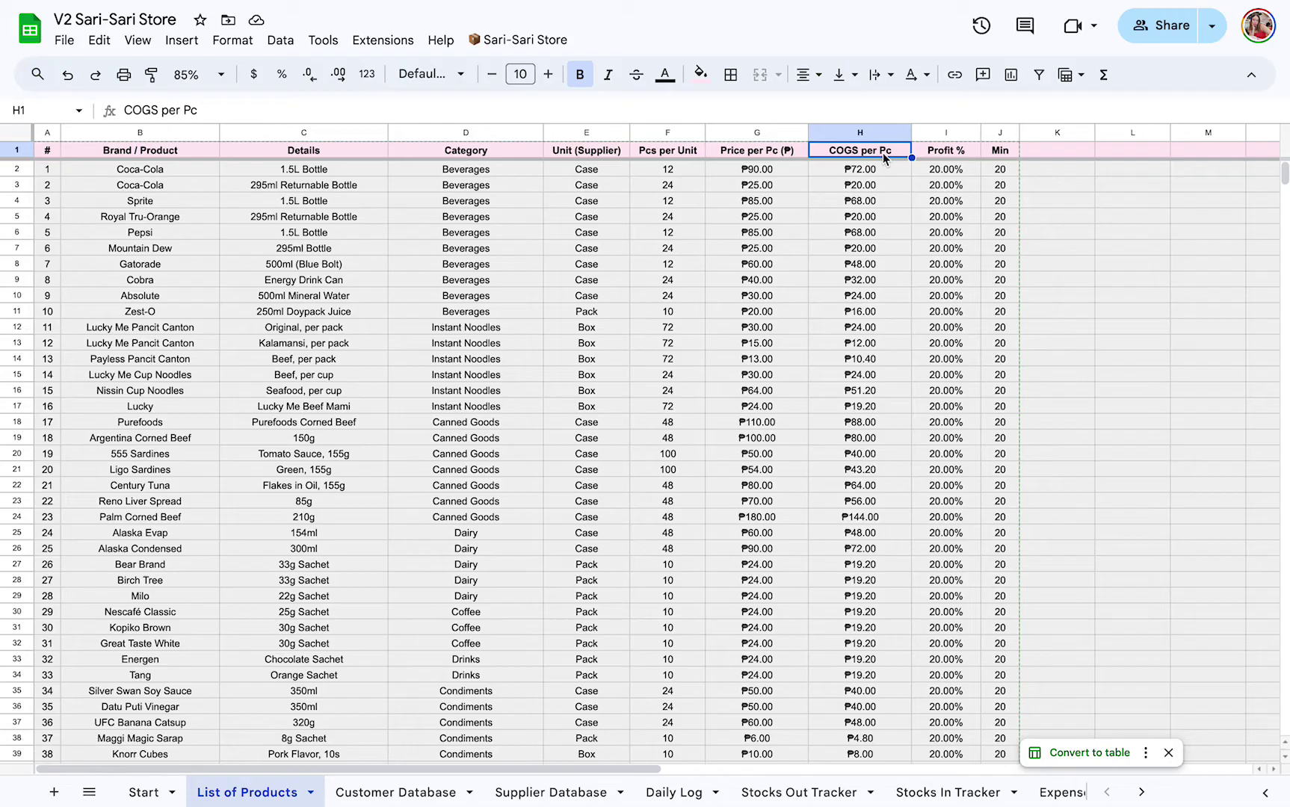
{"action": "left_click", "coordinate": [963, 154]}
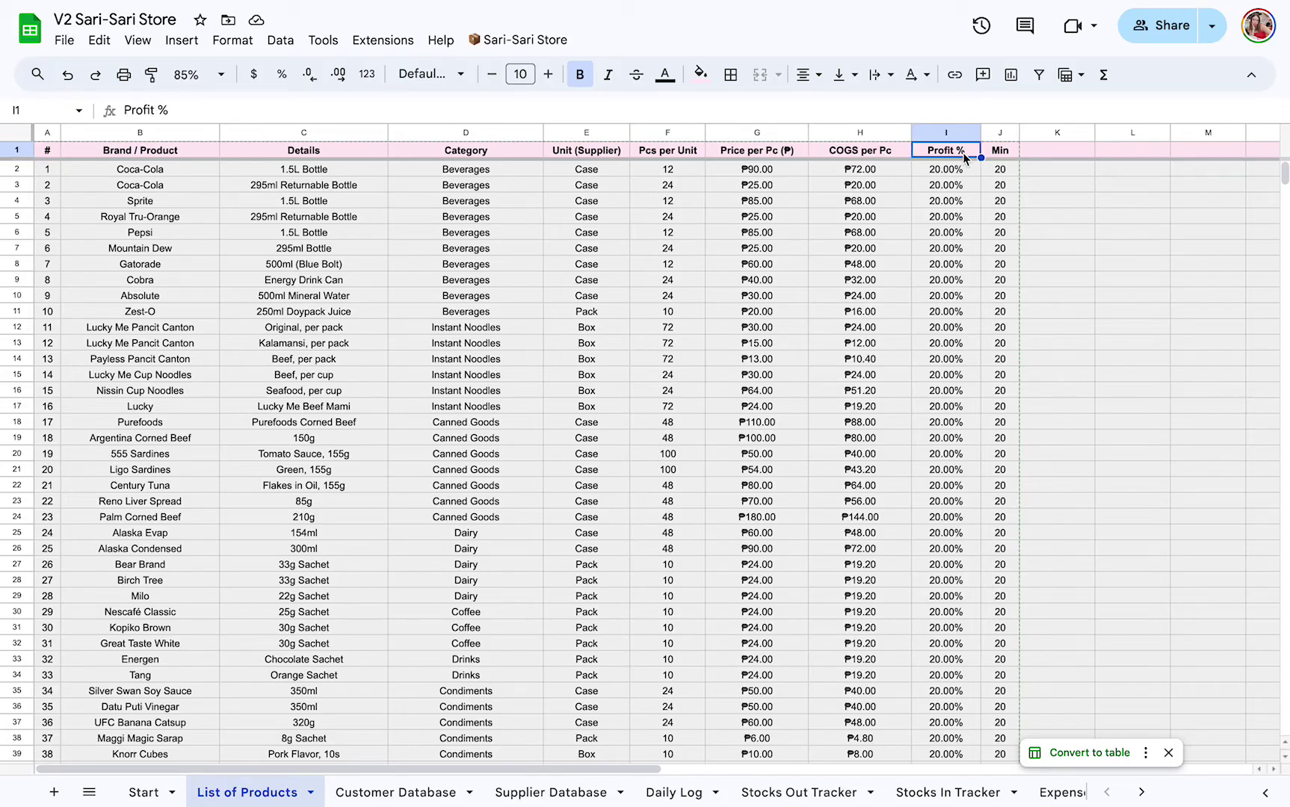
{"action": "left_click", "coordinate": [956, 171]}
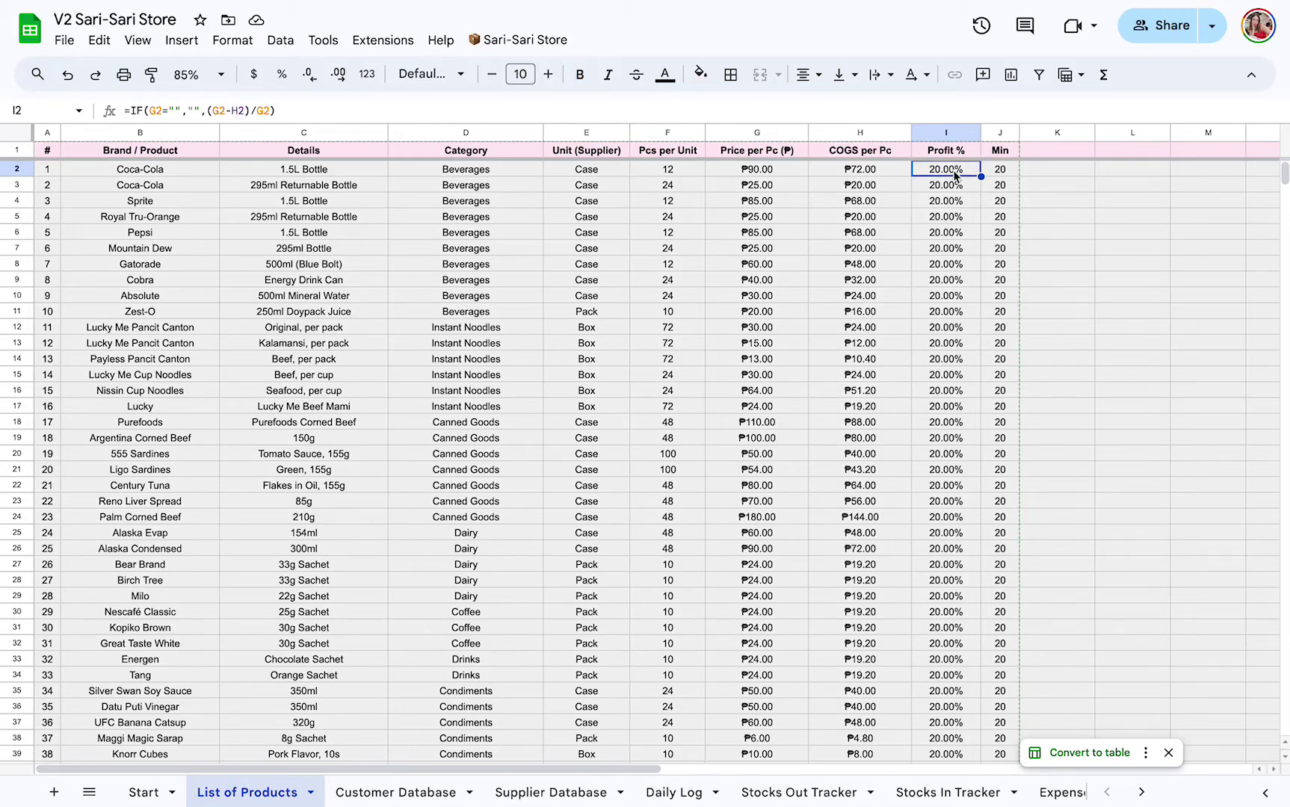
- Compare the price per piece with the COGS per piece for the Coca-Cola 1.5L Bottle
{"action": "left_click", "coordinate": [757, 171]}
{"action": "left_click", "coordinate": [834, 175]}
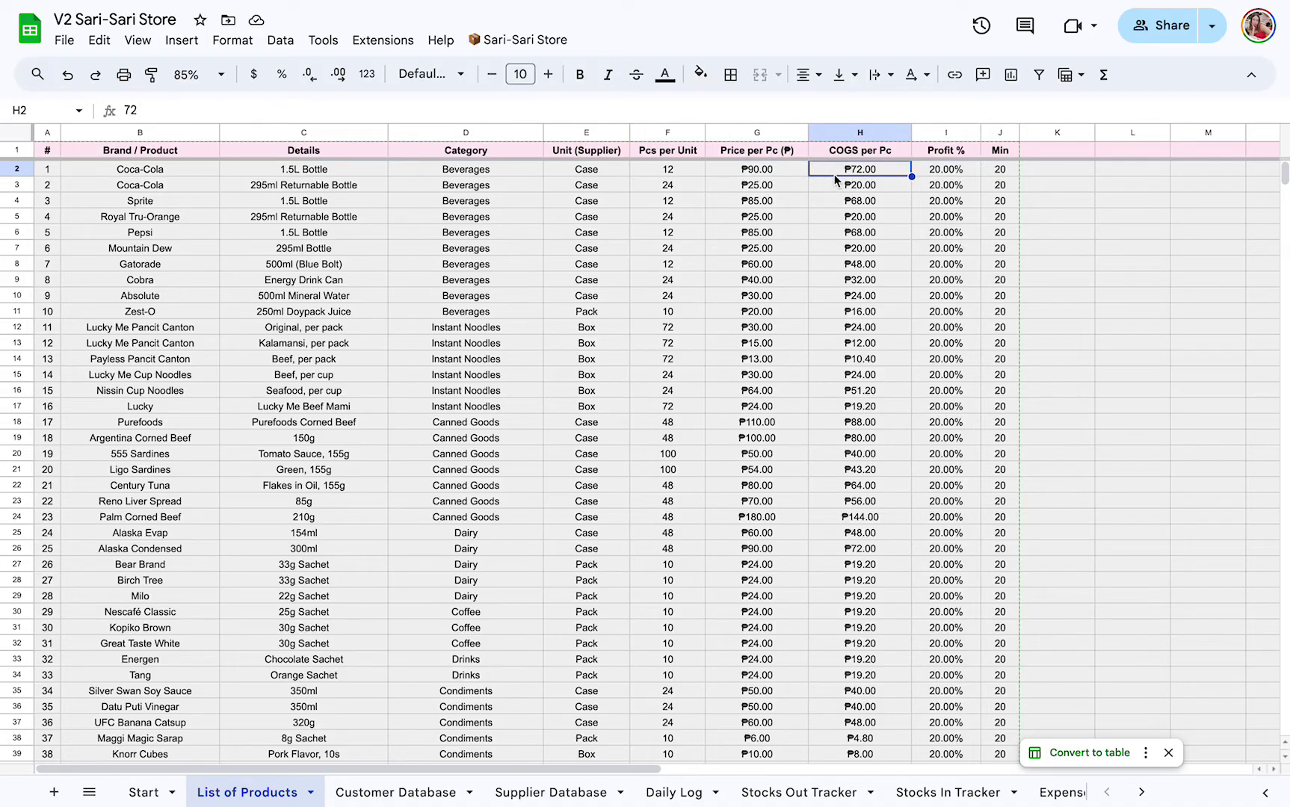
{"action": "left_click", "coordinate": [783, 177]}
{"action": "left_click", "coordinate": [840, 173]}
- Set the price per piece of the Coca-Cola 1.5L Bottle to 180
{"action": "left_click", "coordinate": [776, 182]}
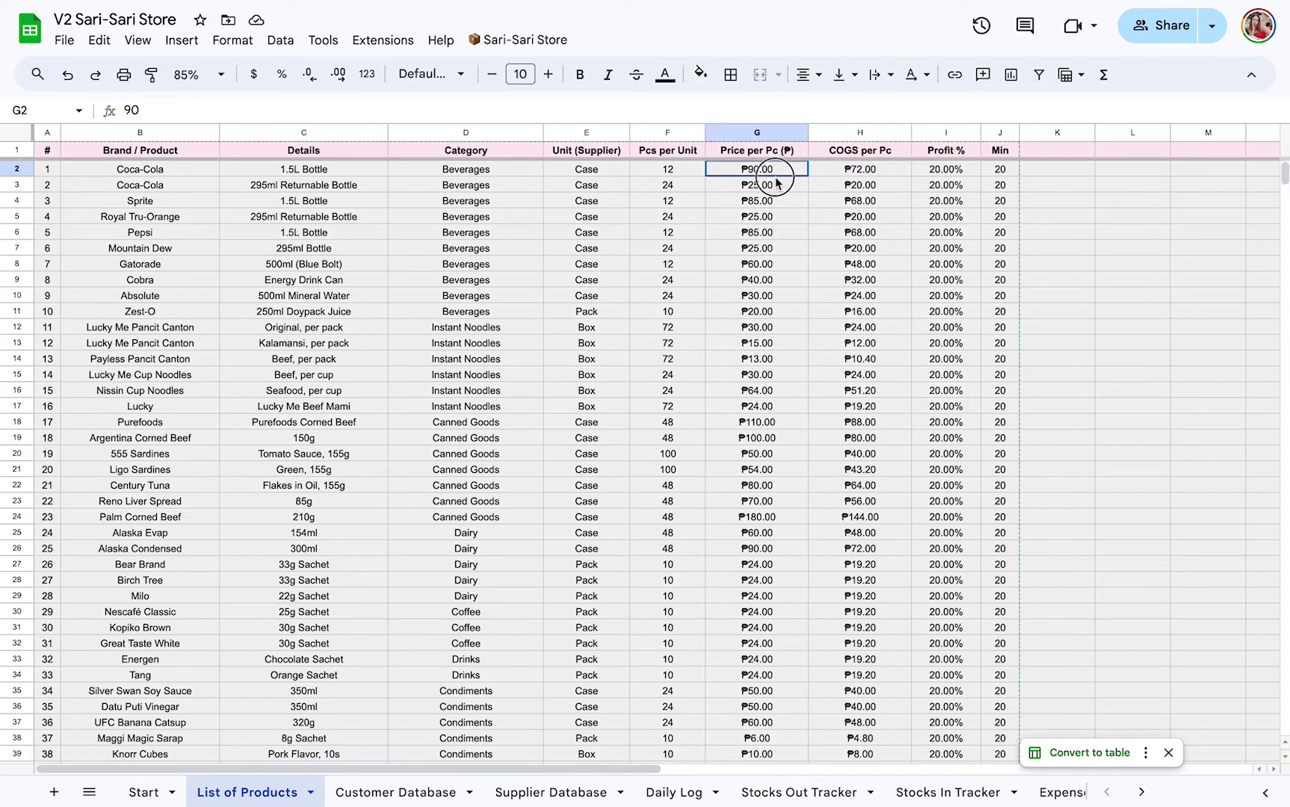
{"action": "type", "text": "20"}
{"action": "key", "text": "BackSpace"}
{"action": "key", "text": "BackSpace"}
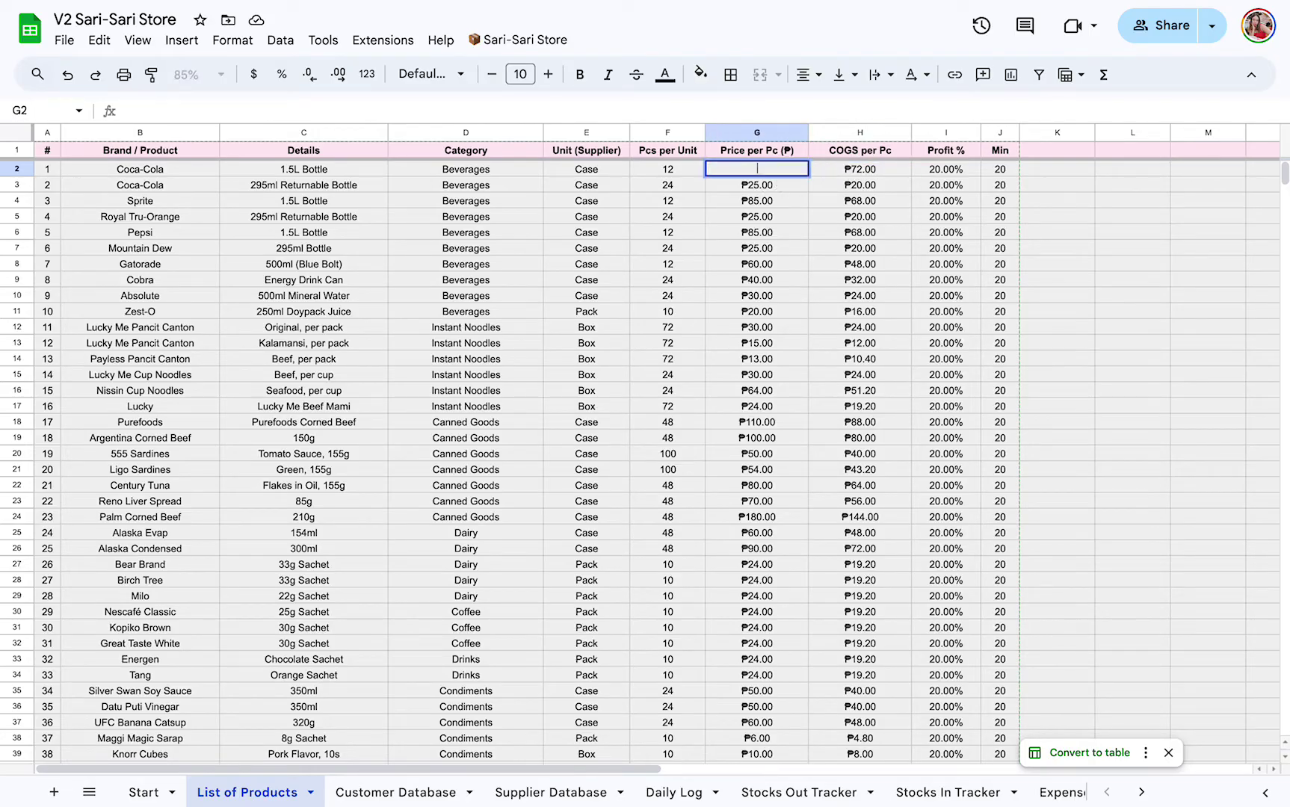
{"action": "type", "text": "180"}
{"action": "key", "text": "Return"}
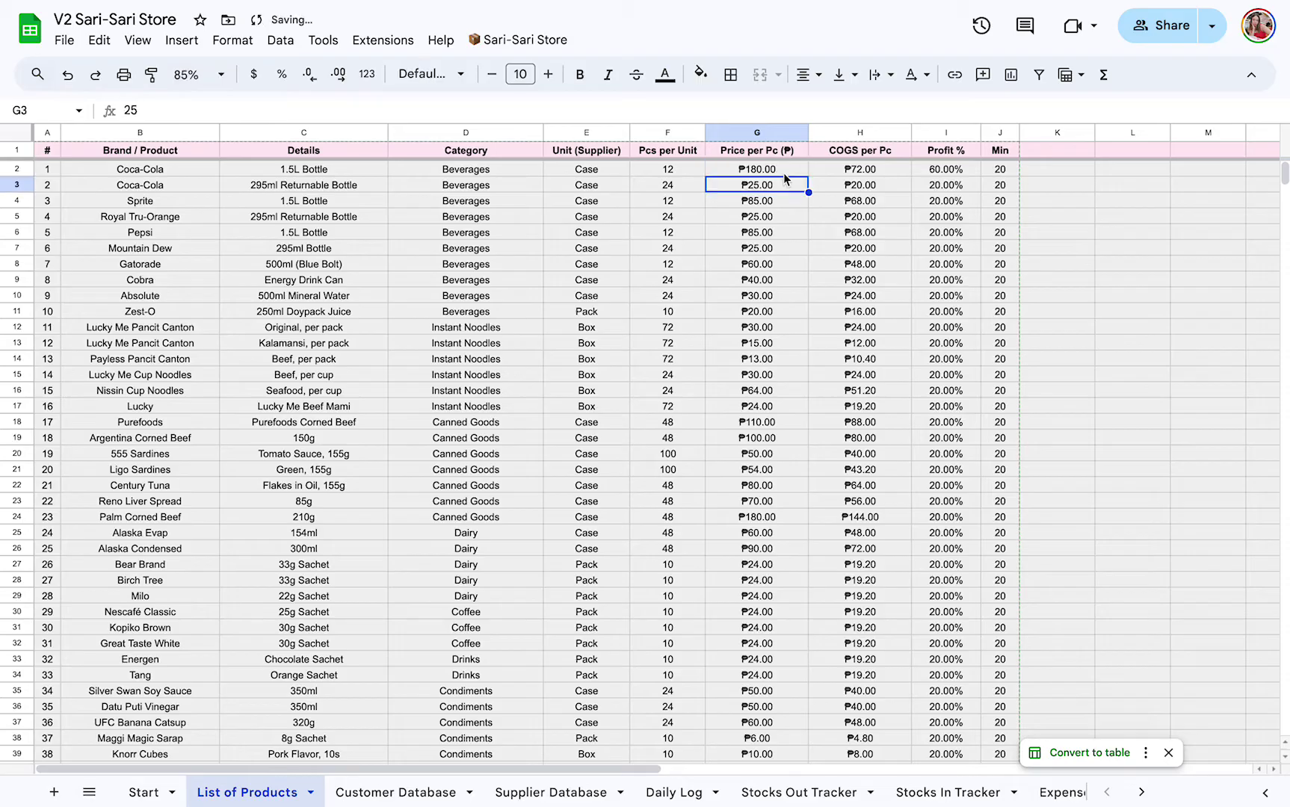
- Set the price per piece of the Coca-Cola 1.5L Bottle to 100 and check its profit percentage
{"action": "left_click", "coordinate": [783, 179]}
{"action": "type", "text": "100"}
{"action": "key", "text": "Return"}
{"action": "left_click", "coordinate": [960, 178]}
- Inspect the Min column of the product list and the minimum stock of the first product
{"action": "left_click", "coordinate": [1051, 178]}
{"action": "left_click", "coordinate": [1001, 170]}
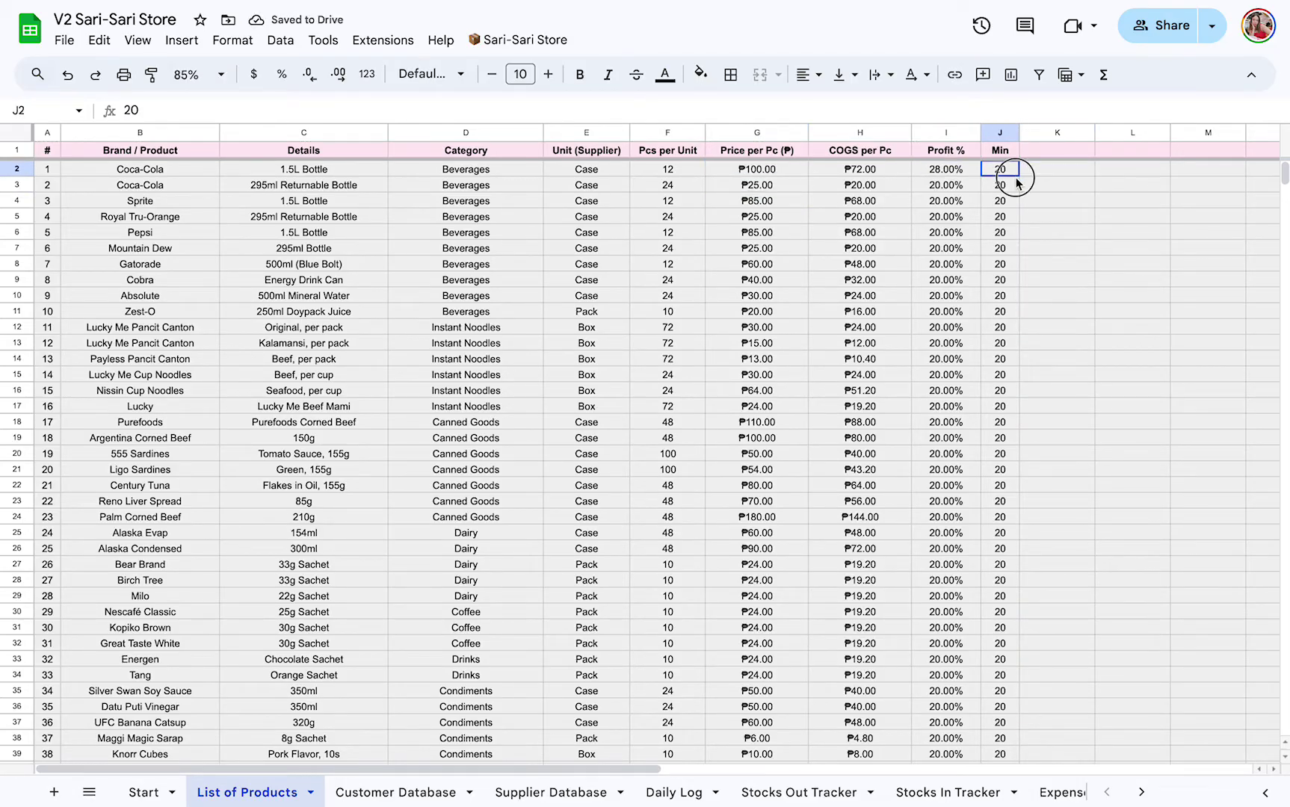
{"action": "left_click", "coordinate": [1001, 132]}
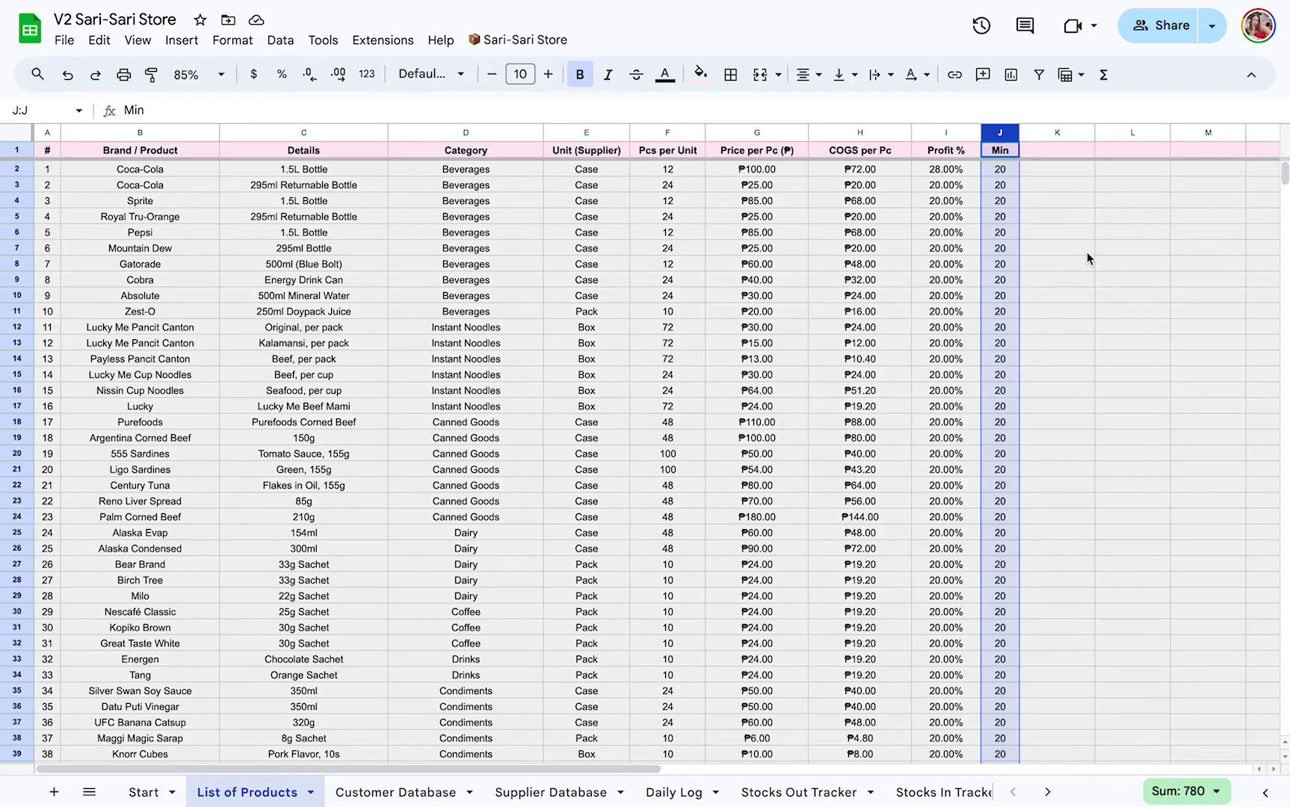
{"action": "left_click", "coordinate": [1001, 169]}
- Open the Sample Inventory sheet and inspect the MIN cell of the Coca-Cola 1.5L Bottle row
{"action": "scroll", "coordinate": [947, 796], "scroll_direction": "down", "scroll_amount": 5}
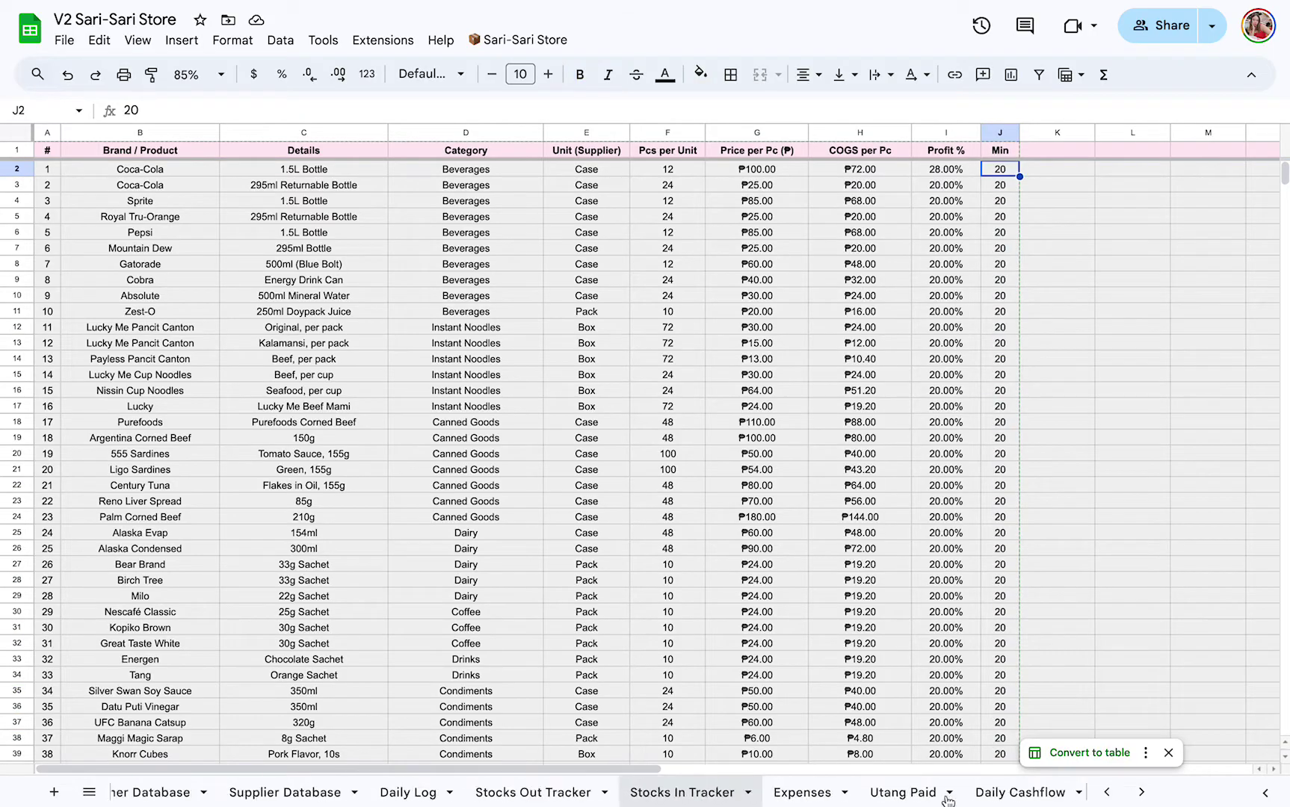
{"action": "scroll", "coordinate": [947, 796], "scroll_direction": "down", "scroll_amount": 3}
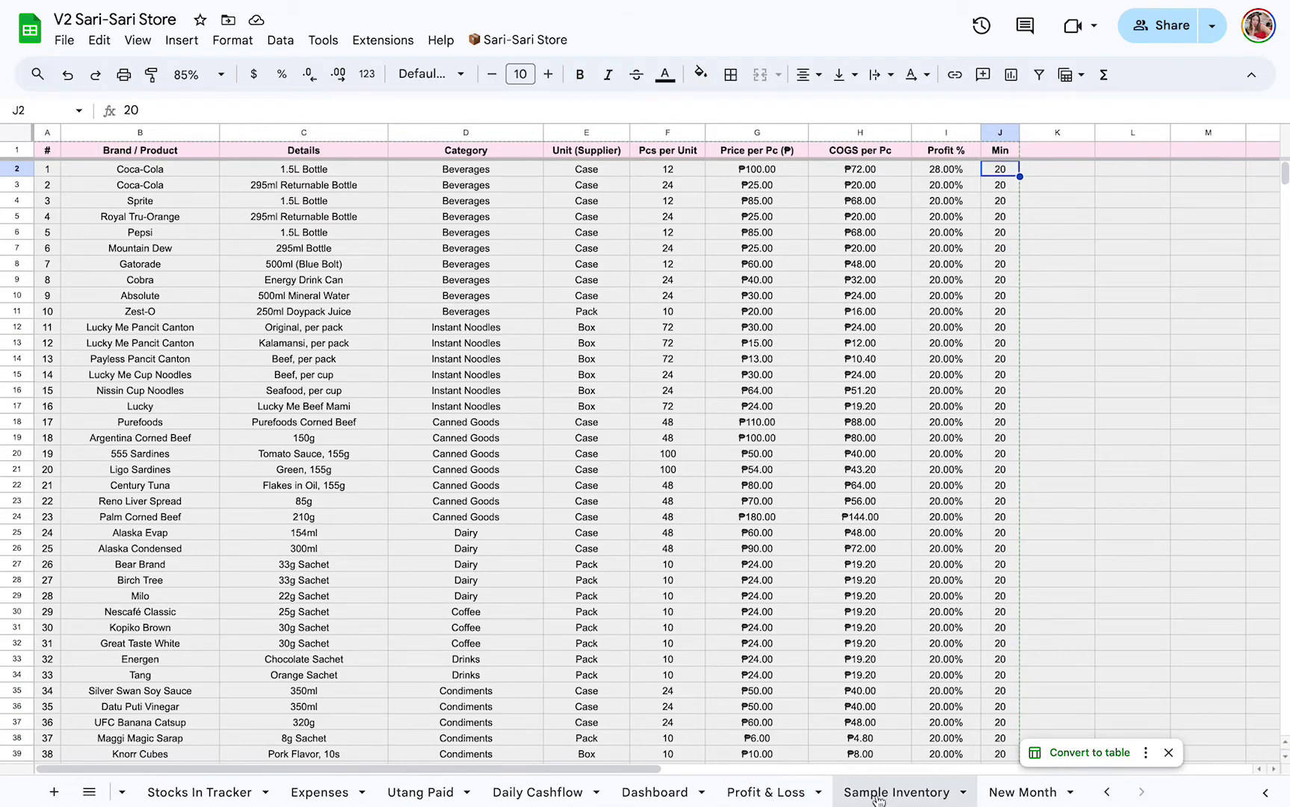
{"action": "left_click", "coordinate": [923, 797]}
{"action": "scroll", "coordinate": [1008, 374], "scroll_direction": "left", "scroll_amount": 15}
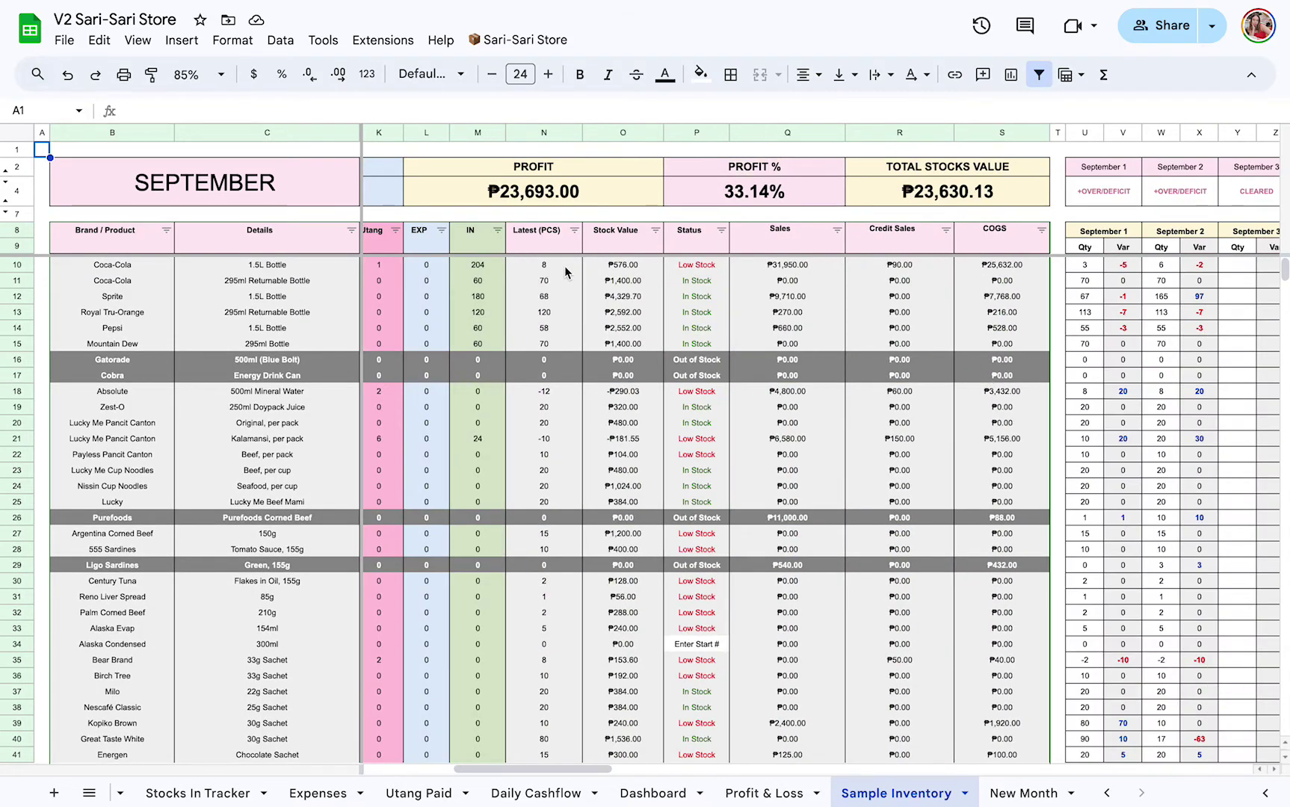
{"action": "scroll", "coordinate": [566, 274], "scroll_direction": "left", "scroll_amount": 5}
{"action": "left_click", "coordinate": [729, 268]}
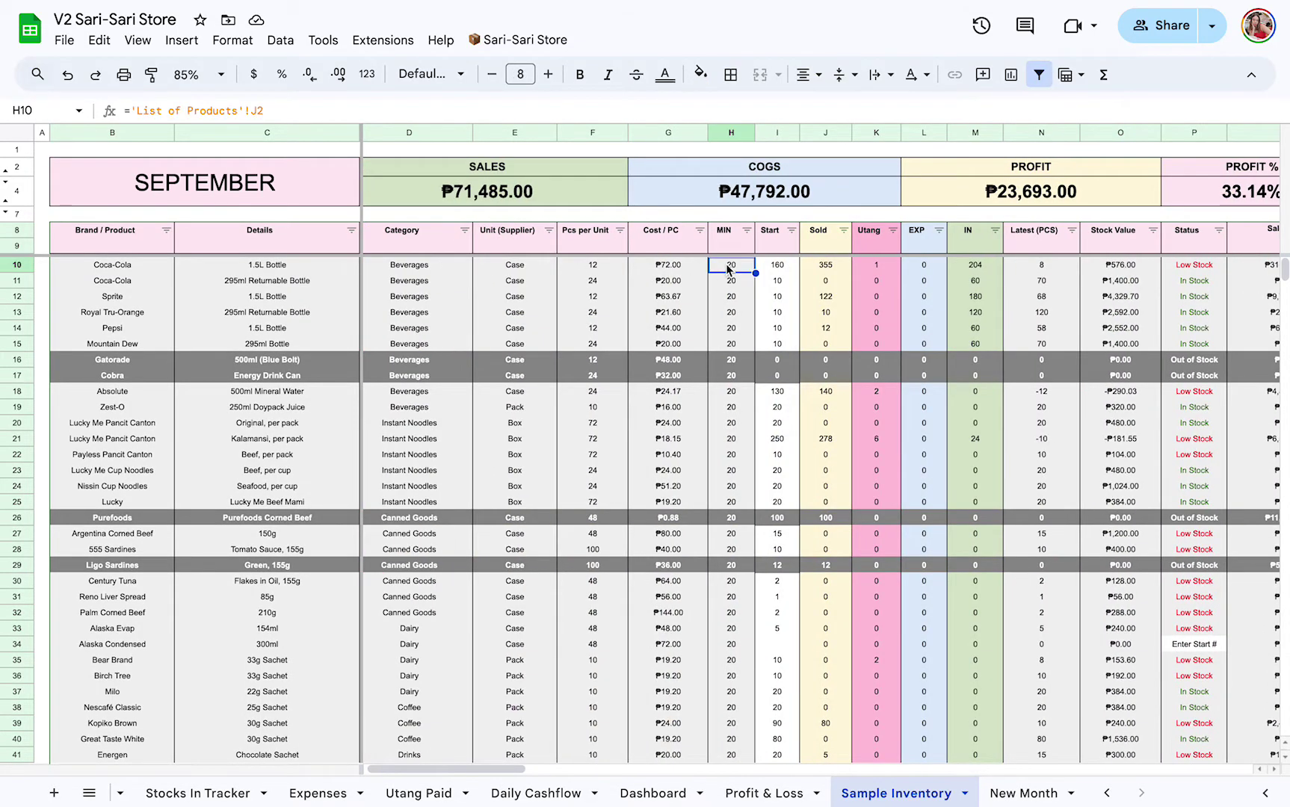
- Inspect the Latest (PCS) and Status formulas for the Coca-Cola 1.5L Bottle in the sample inventory
{"action": "scroll", "coordinate": [1010, 288], "scroll_direction": "right", "scroll_amount": 2}
{"action": "left_click", "coordinate": [1005, 269]}
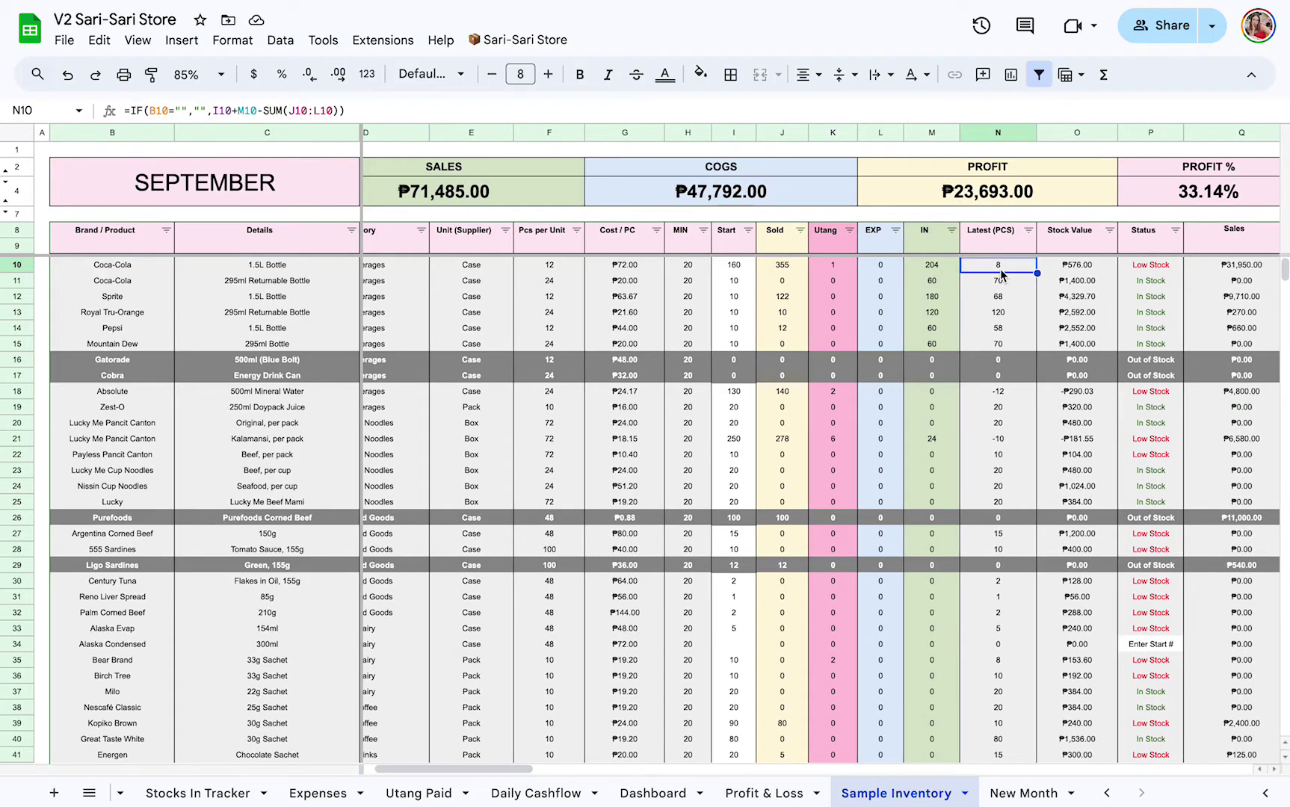
{"action": "left_click", "coordinate": [1151, 269]}
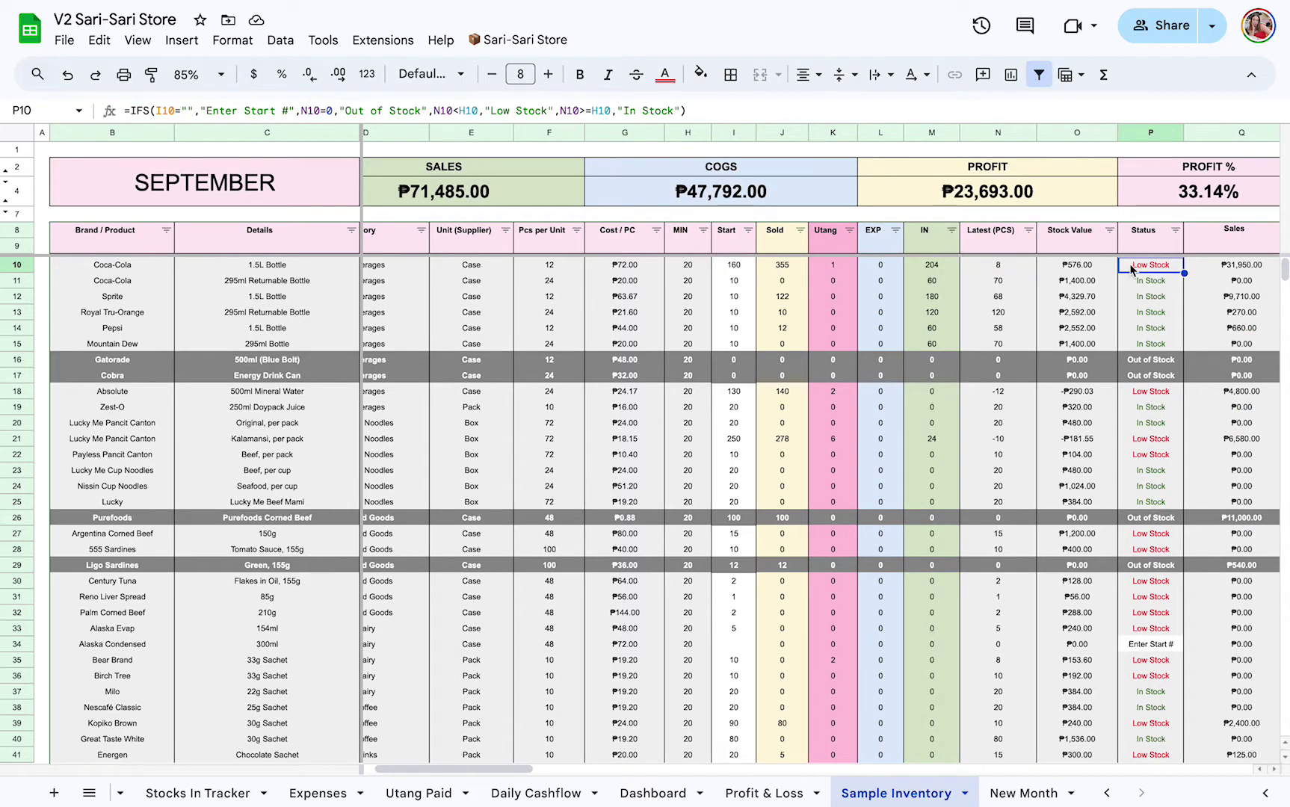
- Switch to the Customer Database sheet and examine the Customer Name column with its sample entry and the empty row below
{"action": "scroll", "coordinate": [456, 793], "scroll_direction": "up", "scroll_amount": 5}
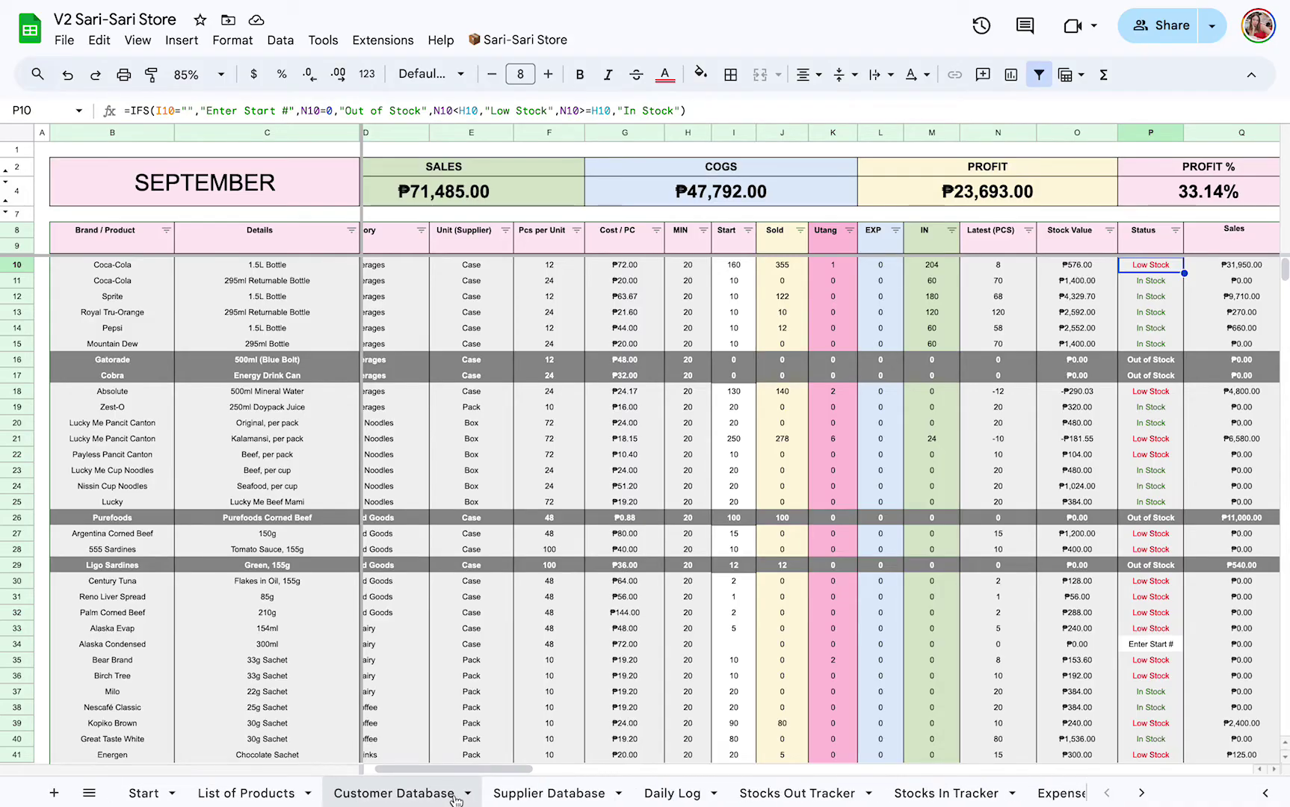
{"action": "left_click", "coordinate": [157, 792]}
{"action": "left_click", "coordinate": [224, 792]}
{"action": "left_click", "coordinate": [399, 792]}
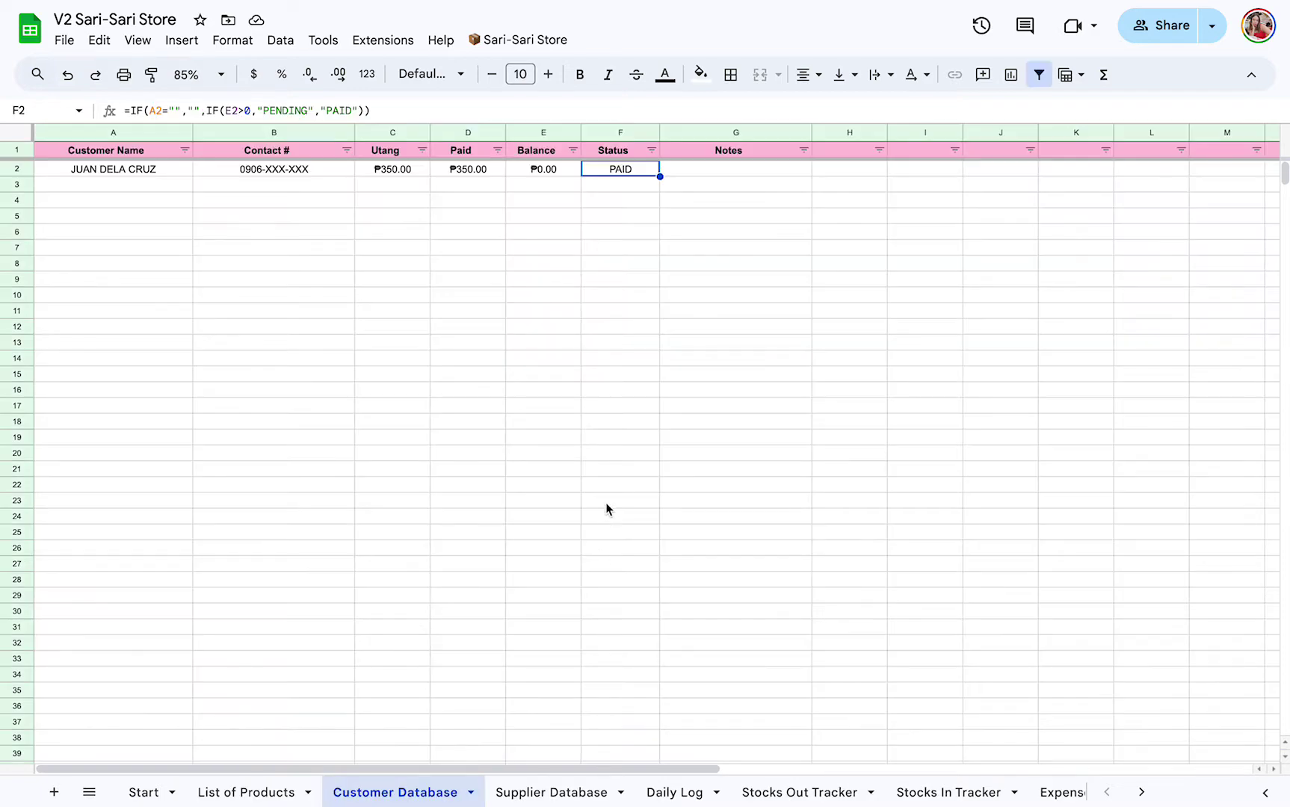
{"action": "left_click", "coordinate": [804, 268]}
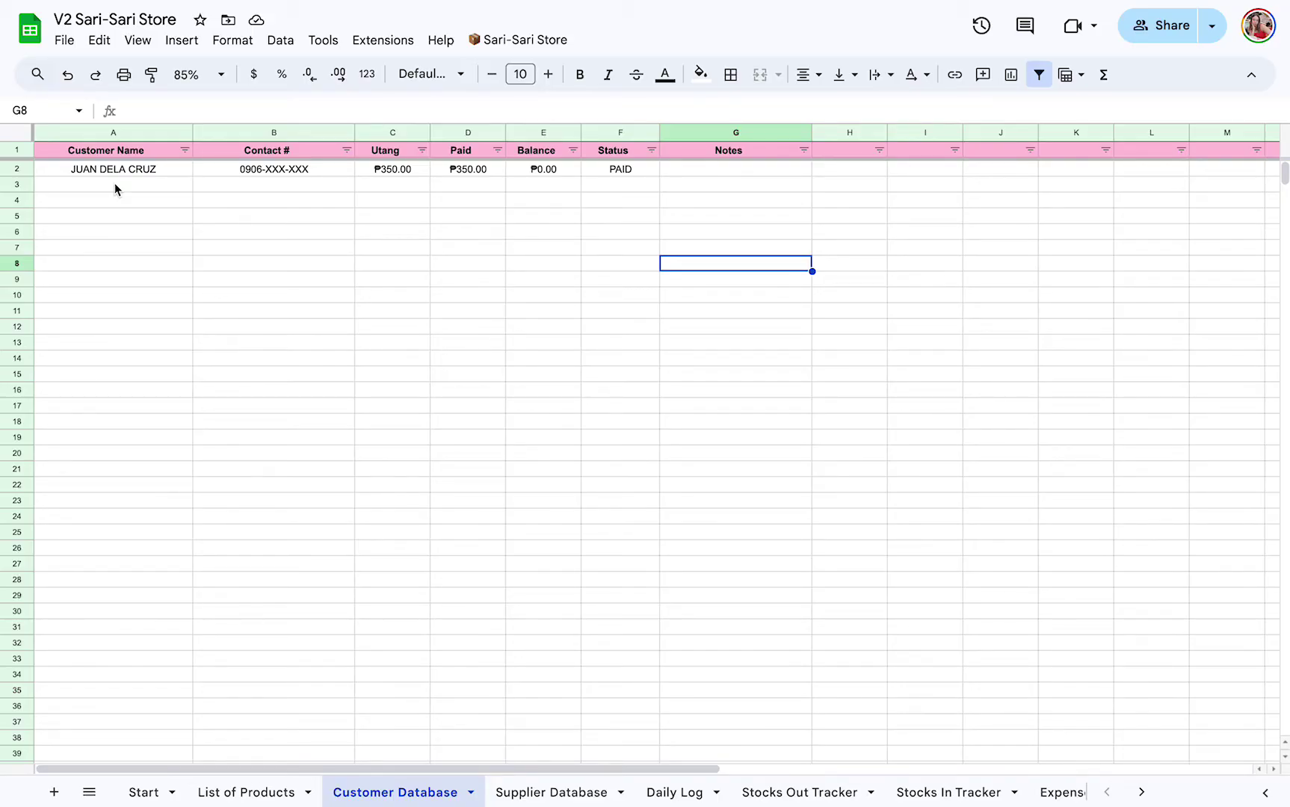
{"action": "left_click", "coordinate": [101, 169]}
{"action": "left_click", "coordinate": [103, 184]}
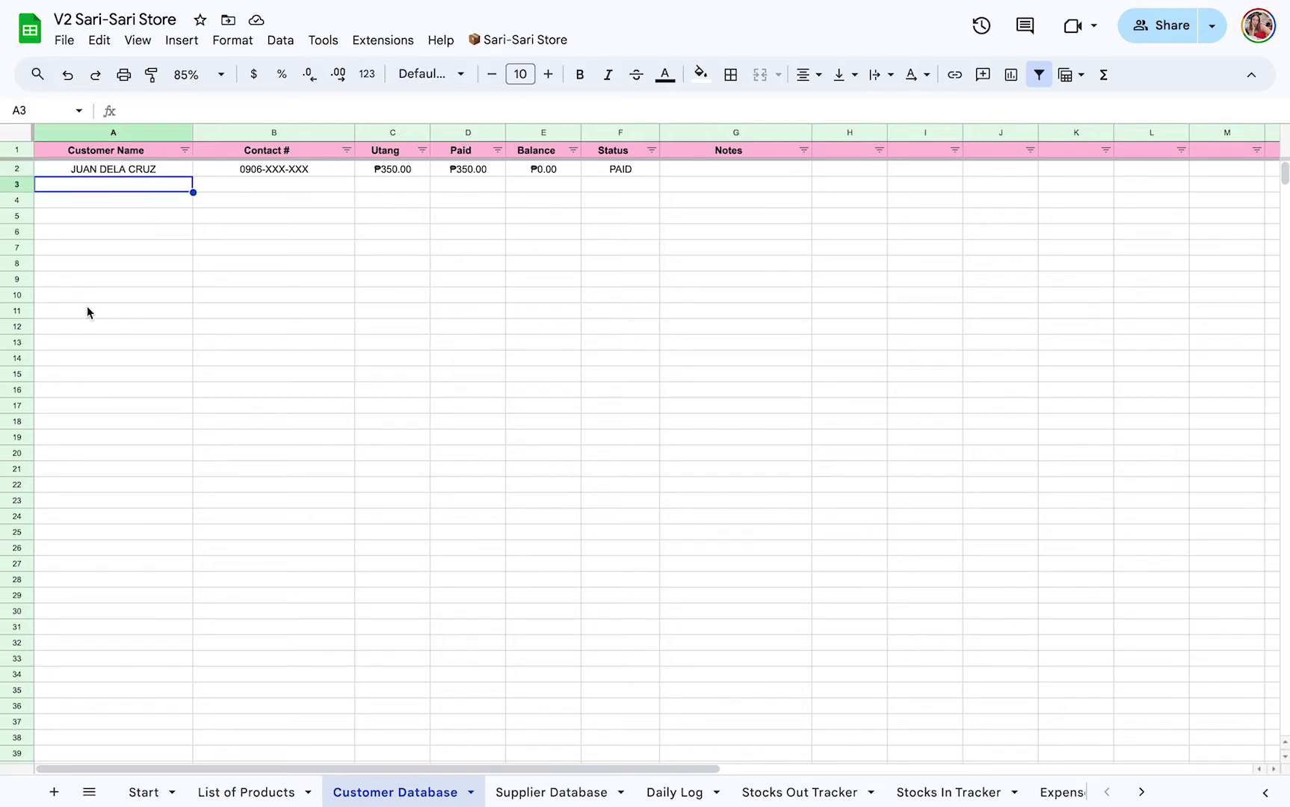
- Go through the Utang, Paid and Balance columns of the customer database
{"action": "left_click", "coordinate": [376, 132]}
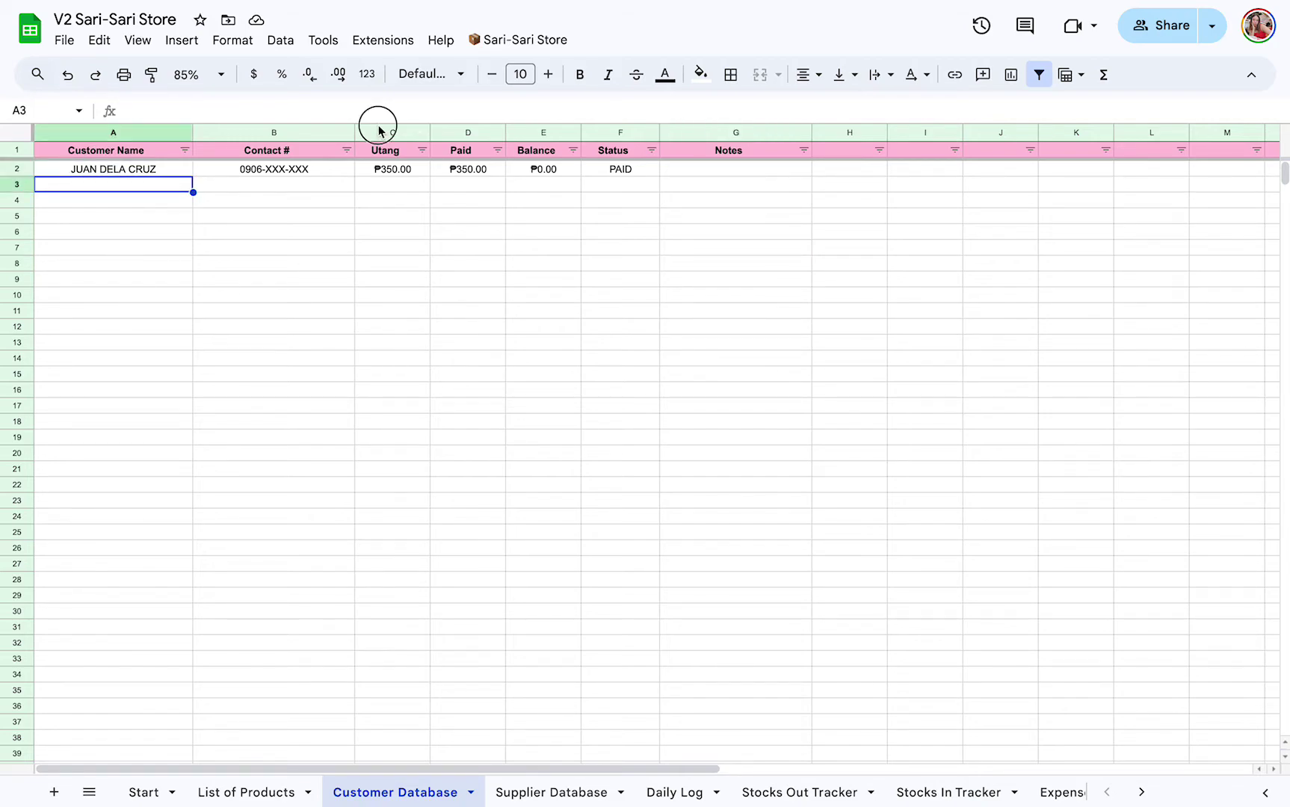
{"action": "left_click", "coordinate": [452, 128]}
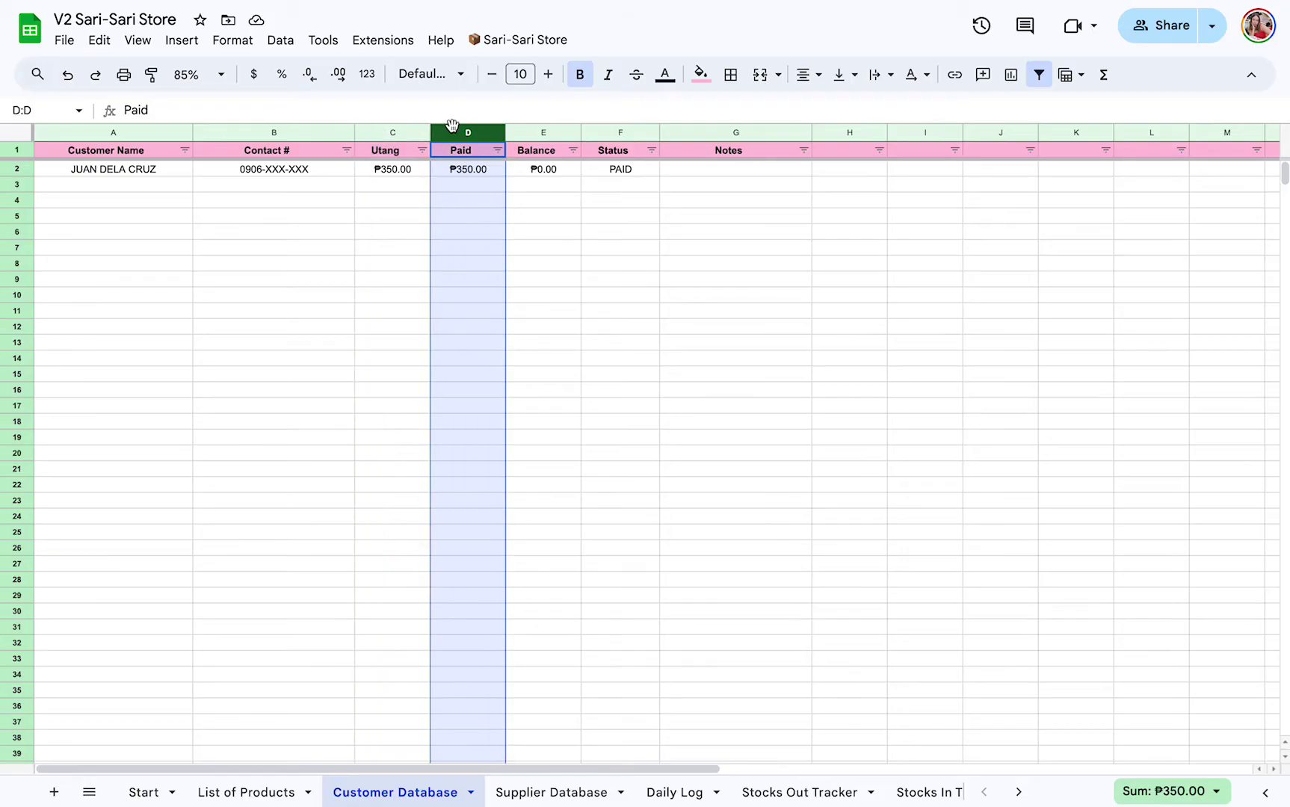
{"action": "left_click", "coordinate": [537, 127]}
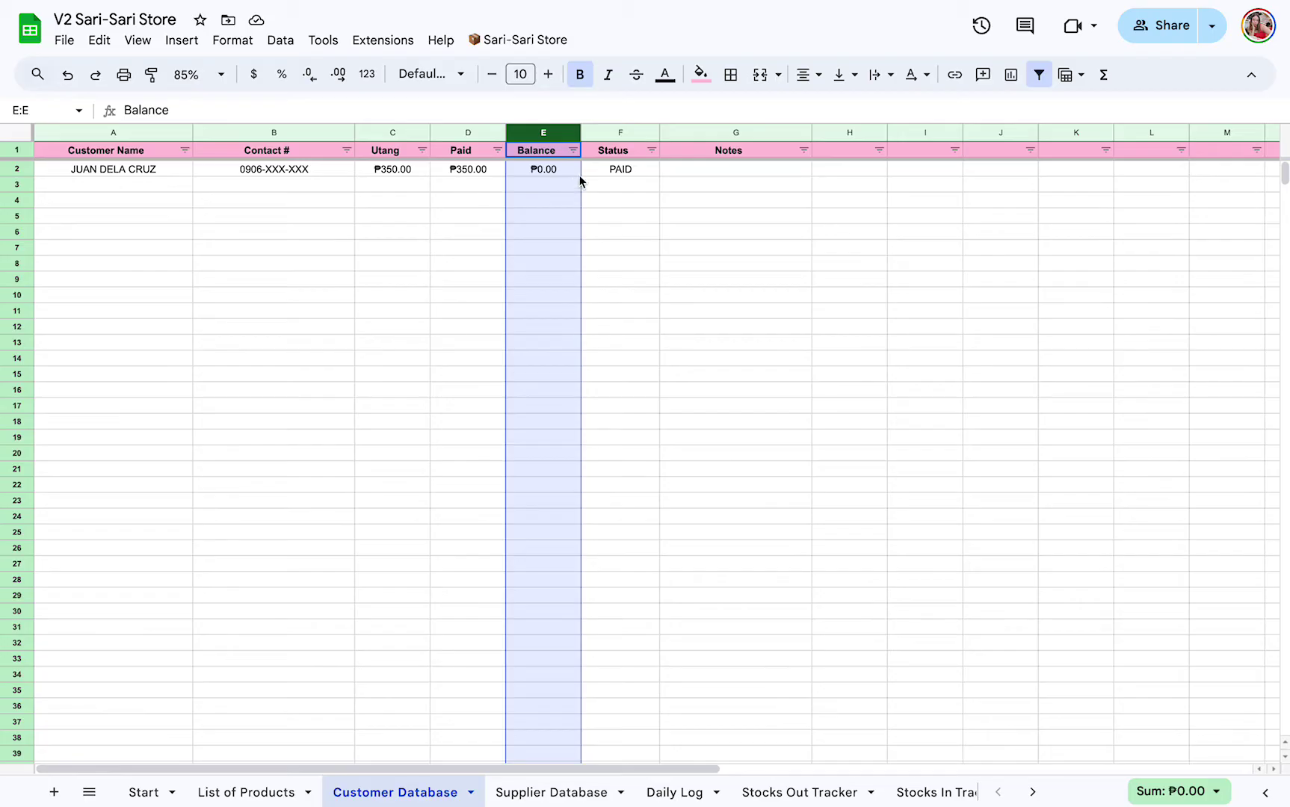
{"action": "left_click", "coordinate": [652, 151]}
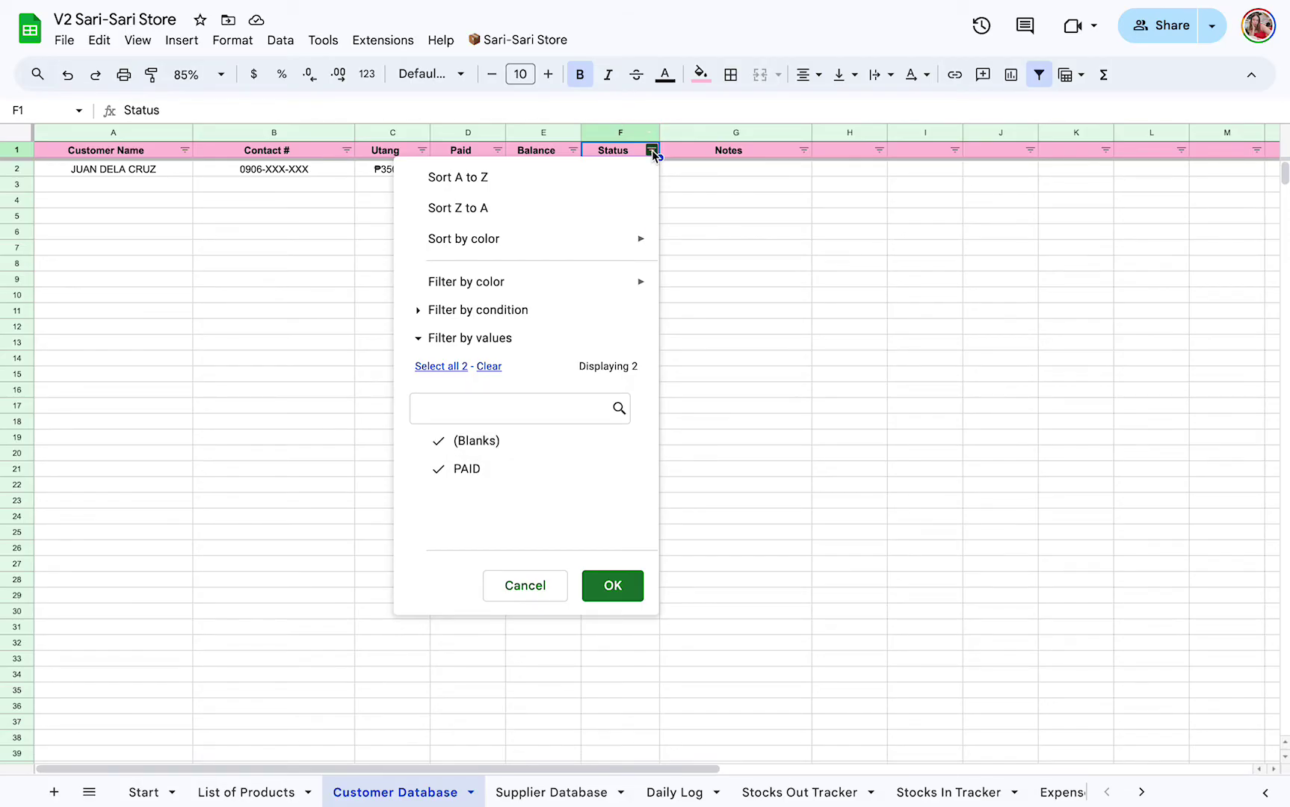
{"action": "left_click", "coordinate": [488, 366]}
{"action": "left_click", "coordinate": [486, 404]}
{"action": "left_click", "coordinate": [523, 586]}
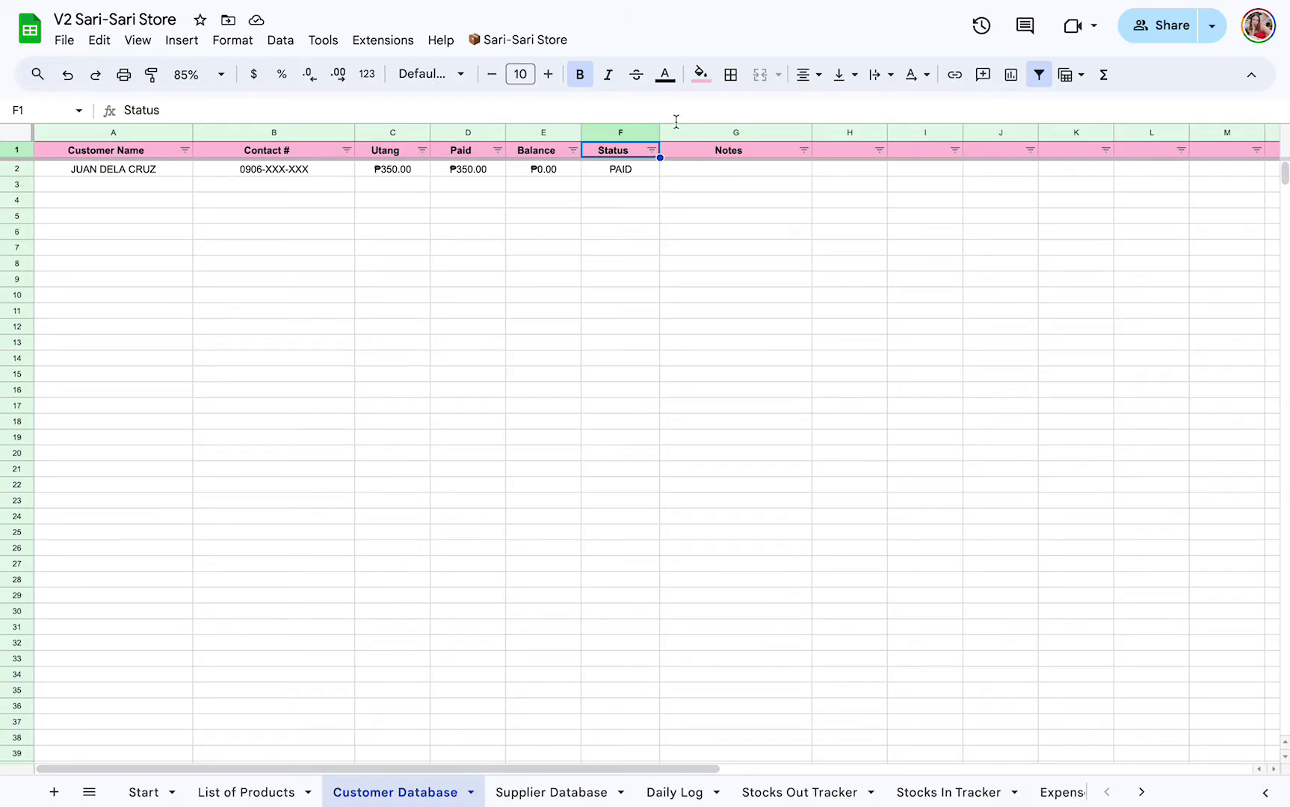
- Filter the customer database's Status column to show only PAID entries
{"action": "left_click", "coordinate": [650, 152]}
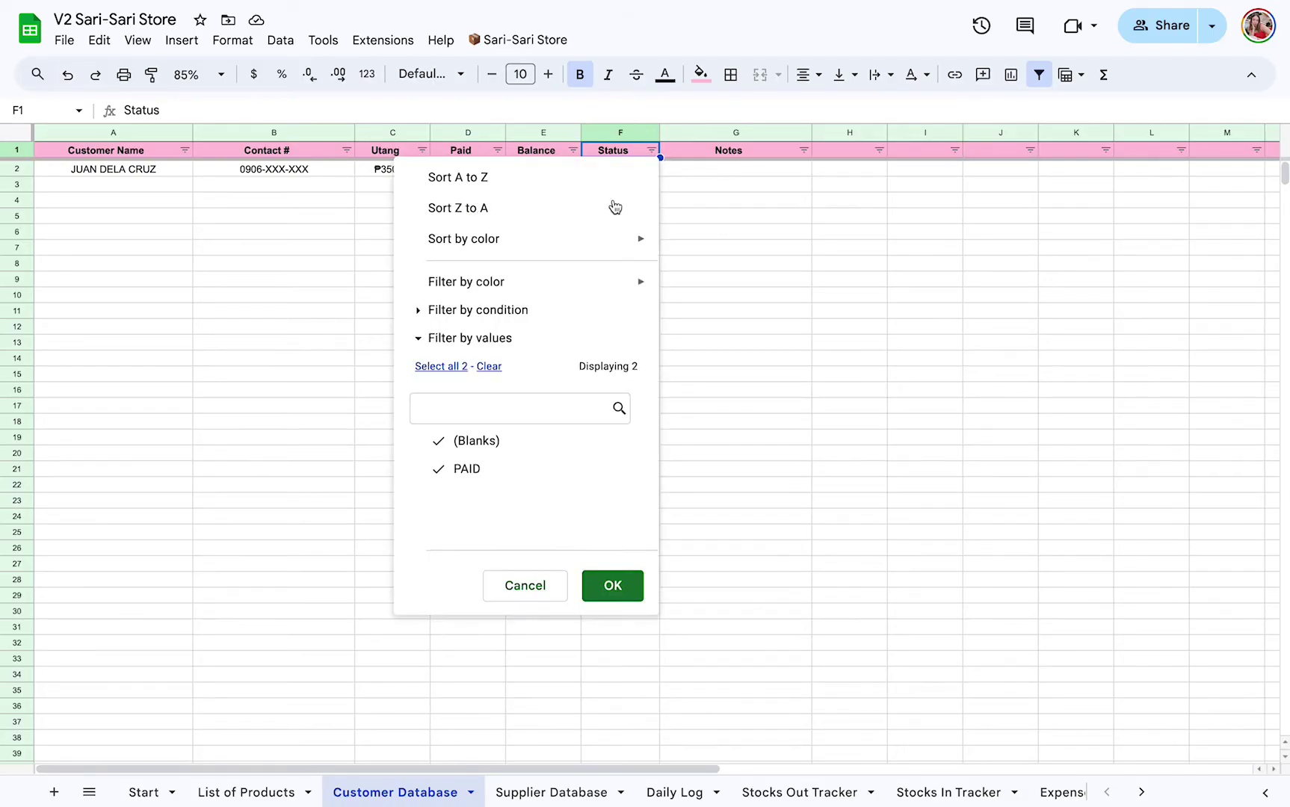
{"action": "left_click", "coordinate": [490, 366]}
{"action": "left_click", "coordinate": [462, 470]}
{"action": "left_click", "coordinate": [592, 586]}
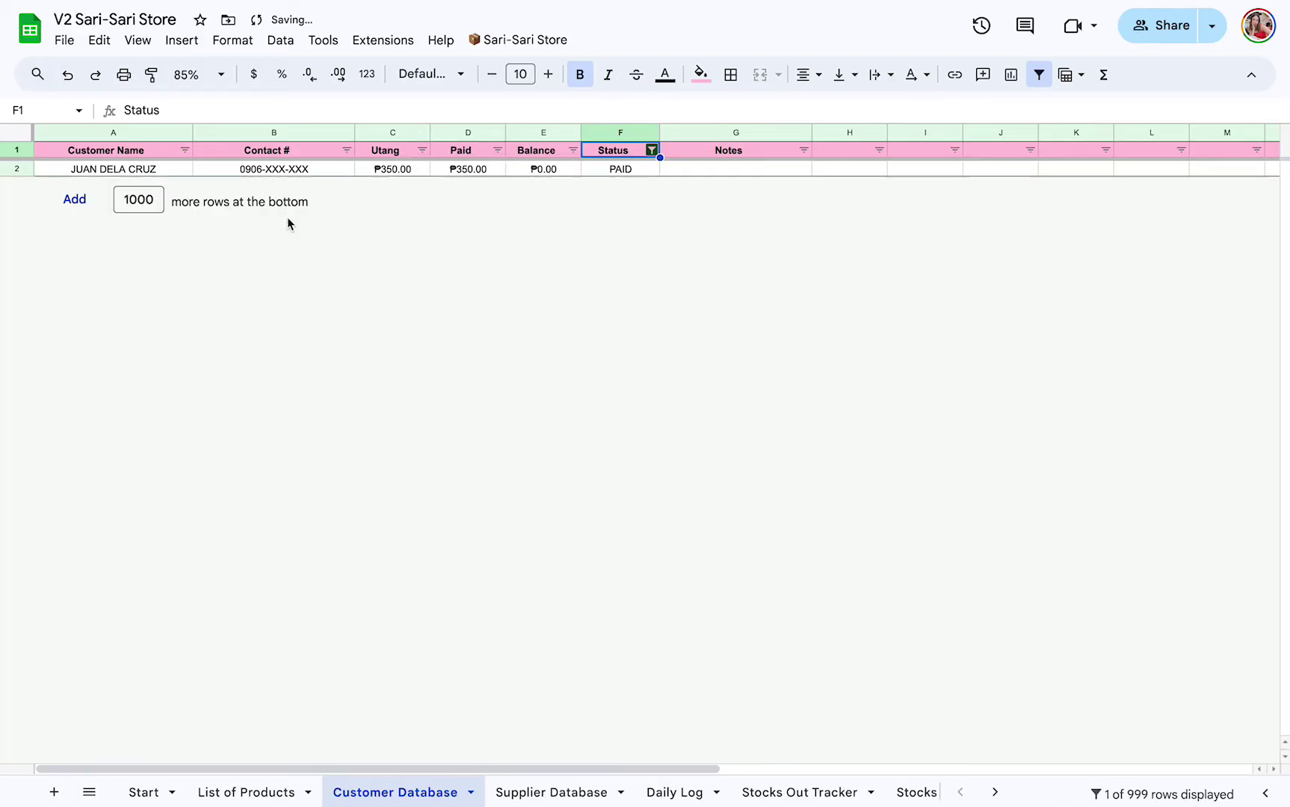
- Reset the customer database's Status filter to include all values, including blanks
{"action": "left_click", "coordinate": [651, 151]}
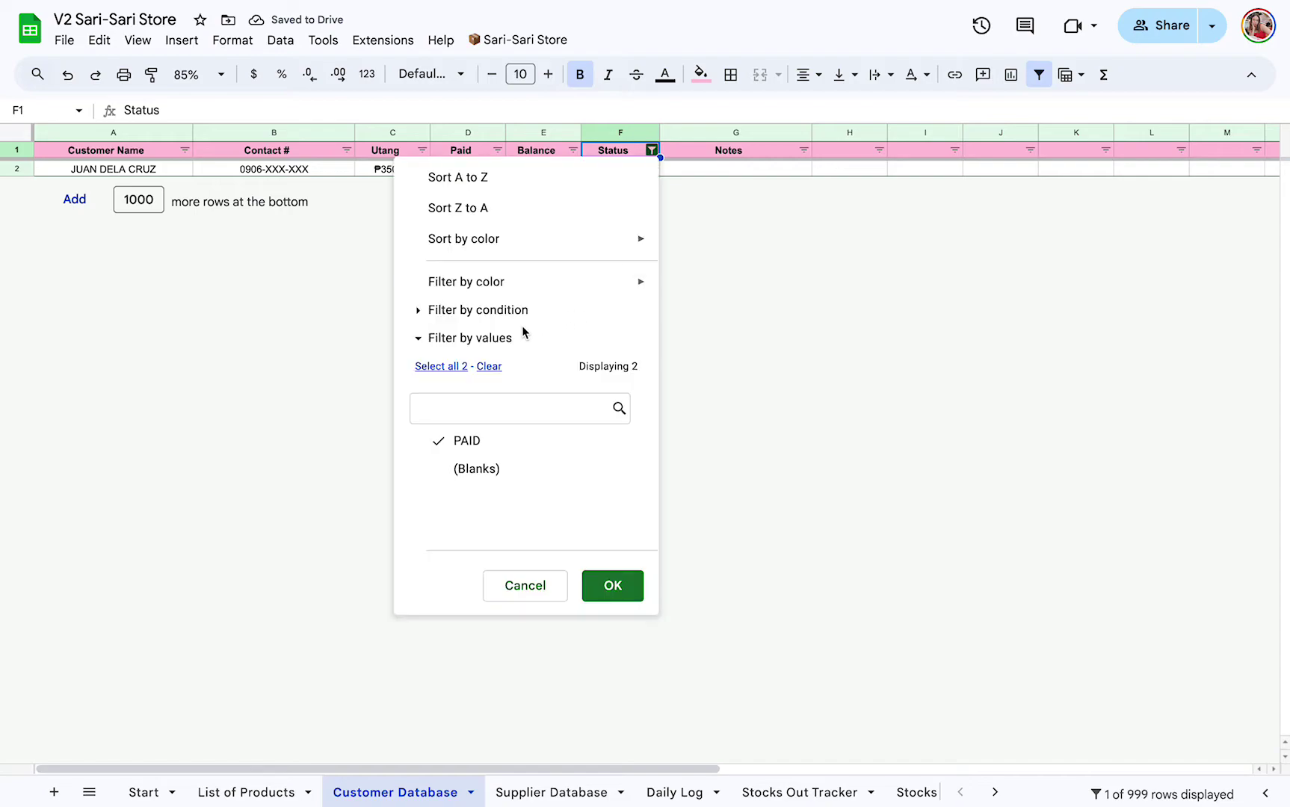
{"action": "left_click", "coordinate": [463, 367]}
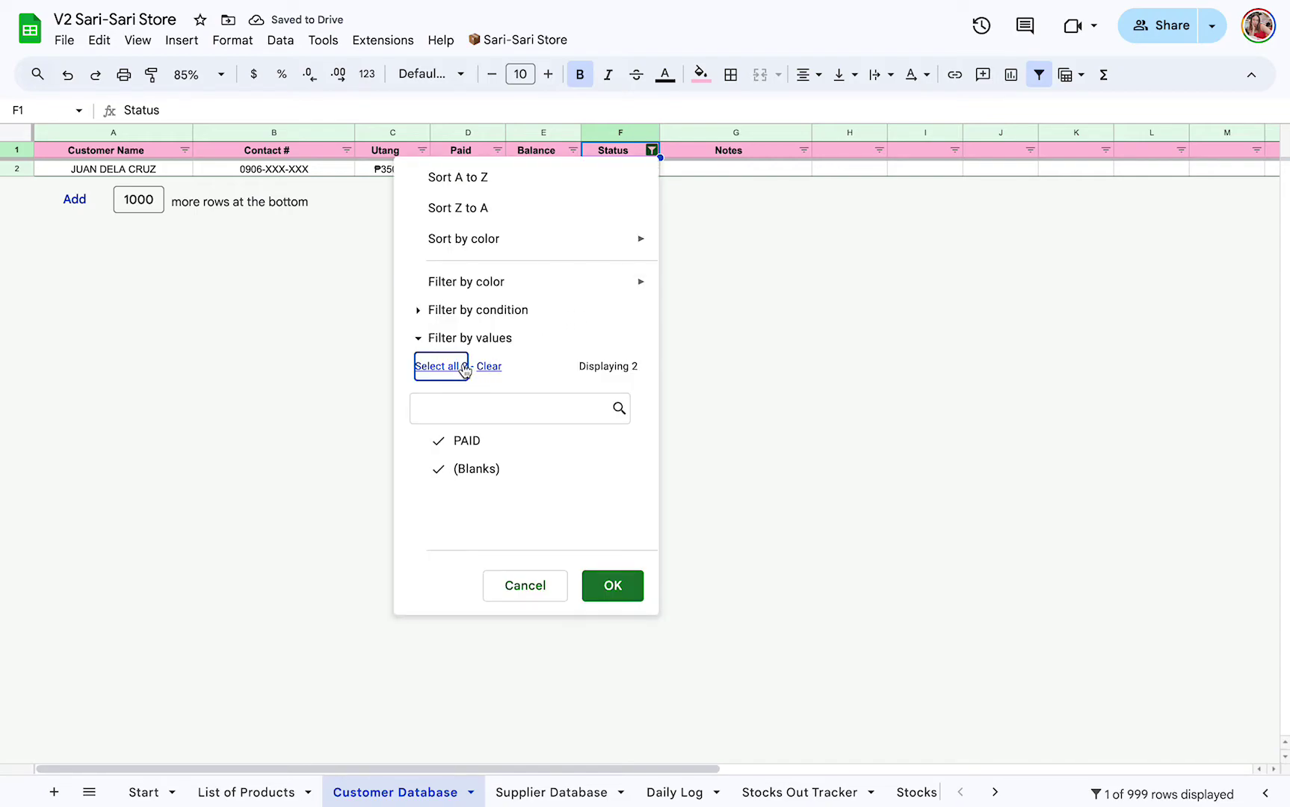
{"action": "left_click", "coordinate": [613, 587]}
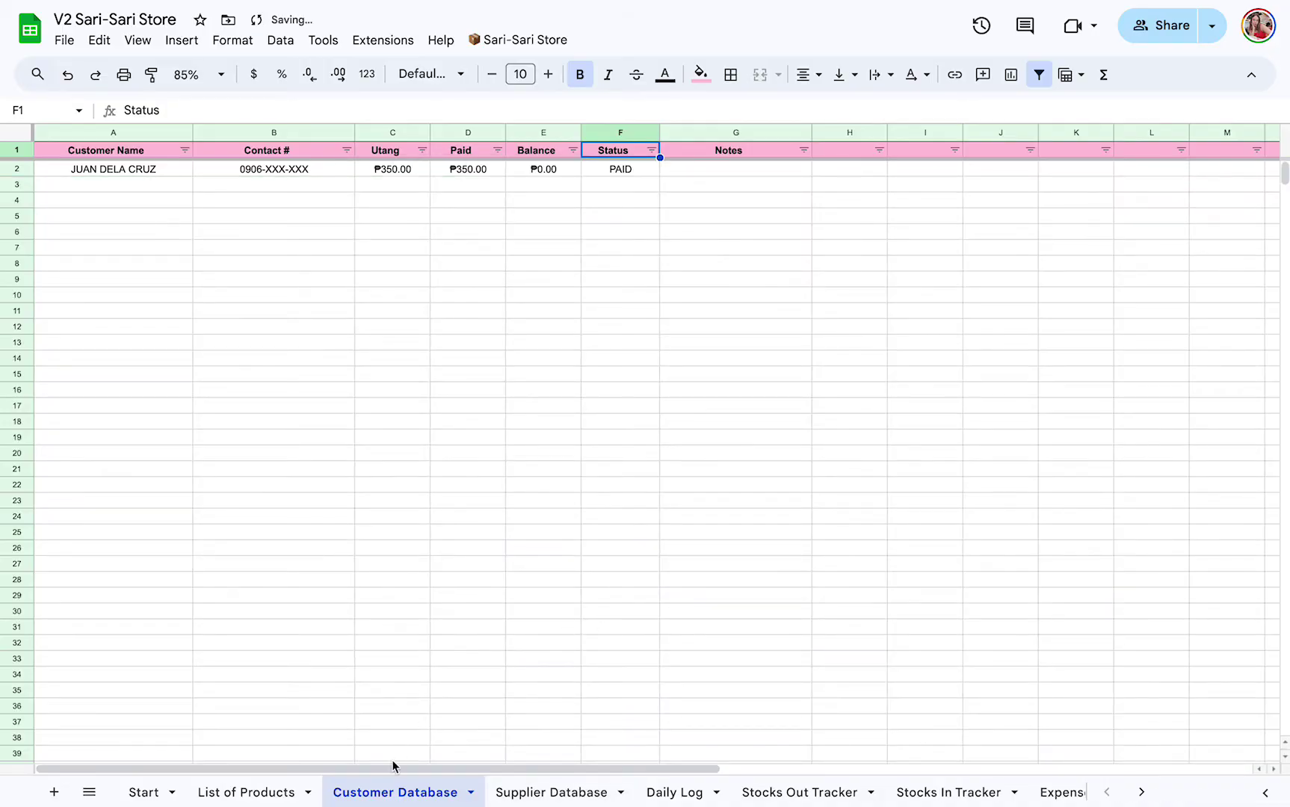
- Add a second sample customer's name in row 3 and fill the placeholder contact number down from row 2
{"action": "left_click", "coordinate": [173, 174]}
{"action": "left_click", "coordinate": [163, 187]}
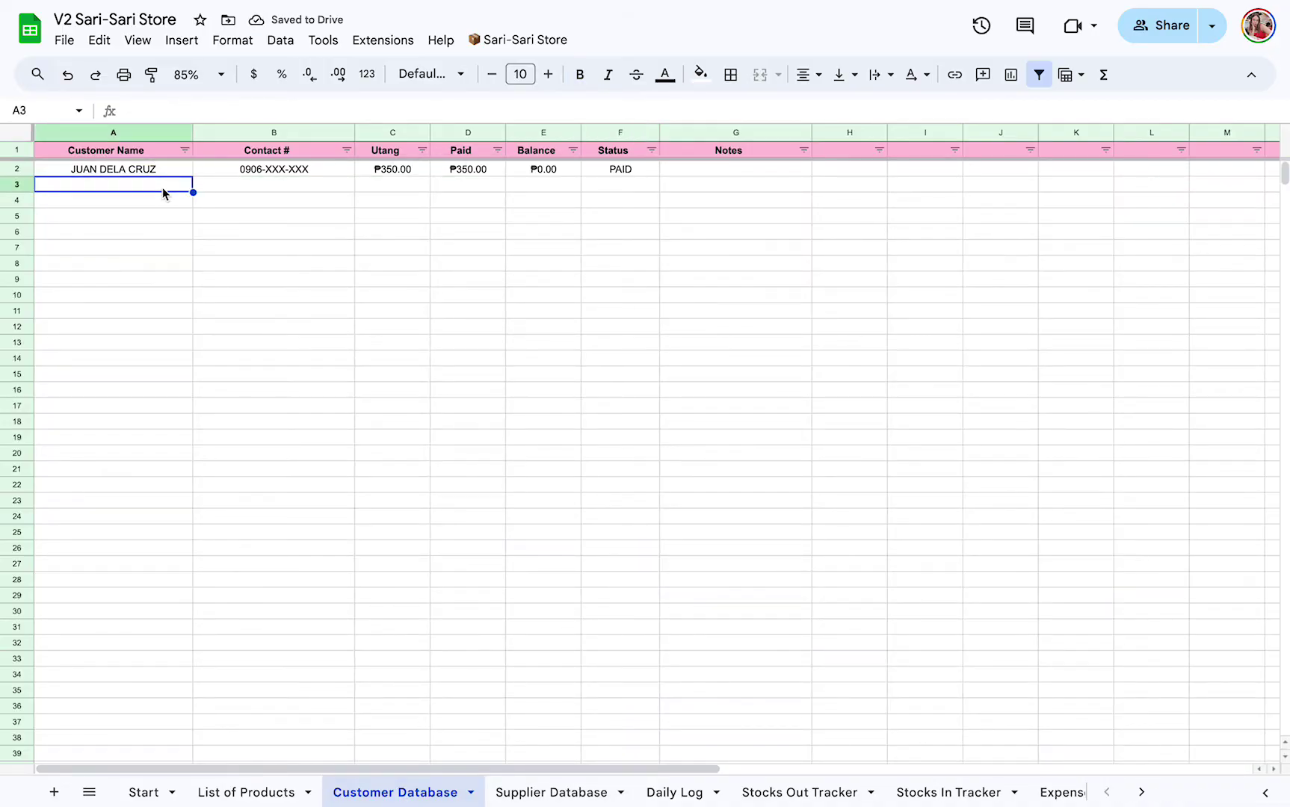
{"action": "type", "text": "MARI"}
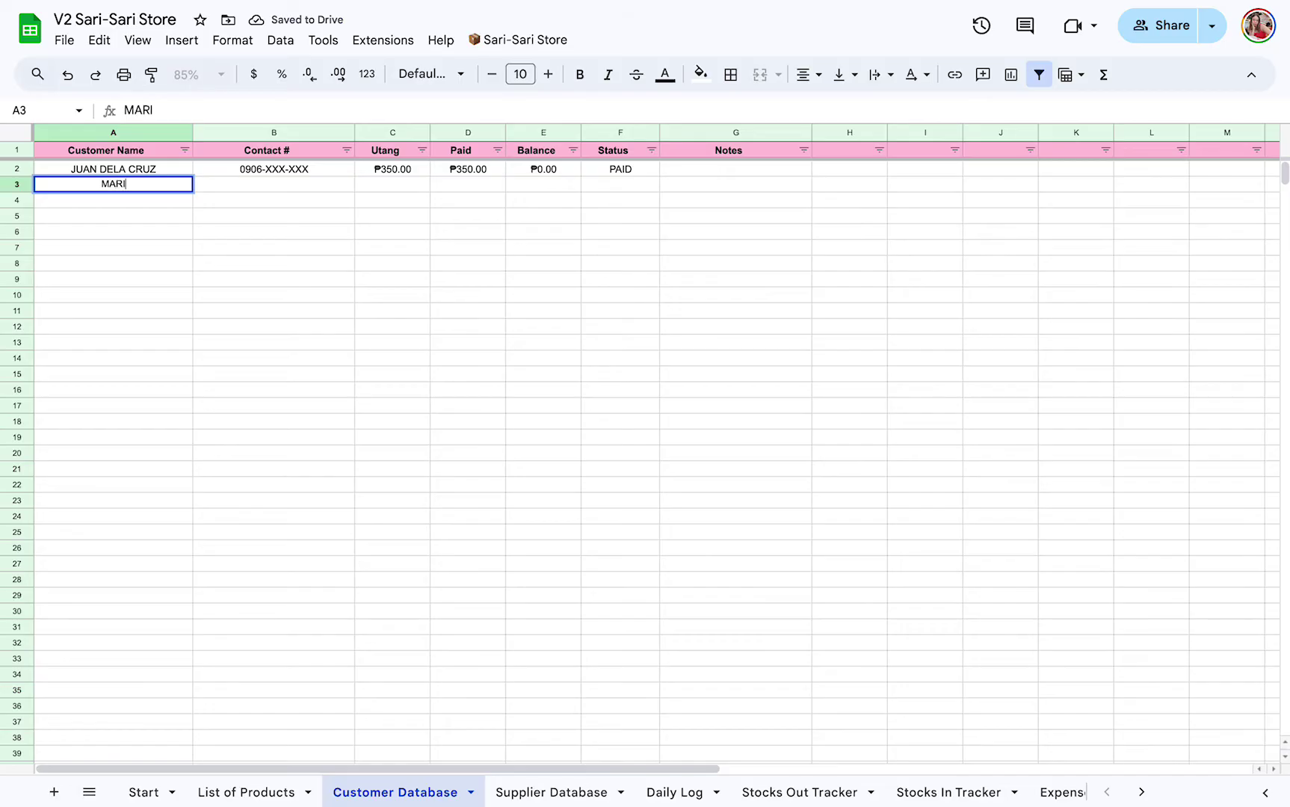
{"action": "type", "text": "A CLARA"}
{"action": "left_click", "coordinate": [348, 172]}
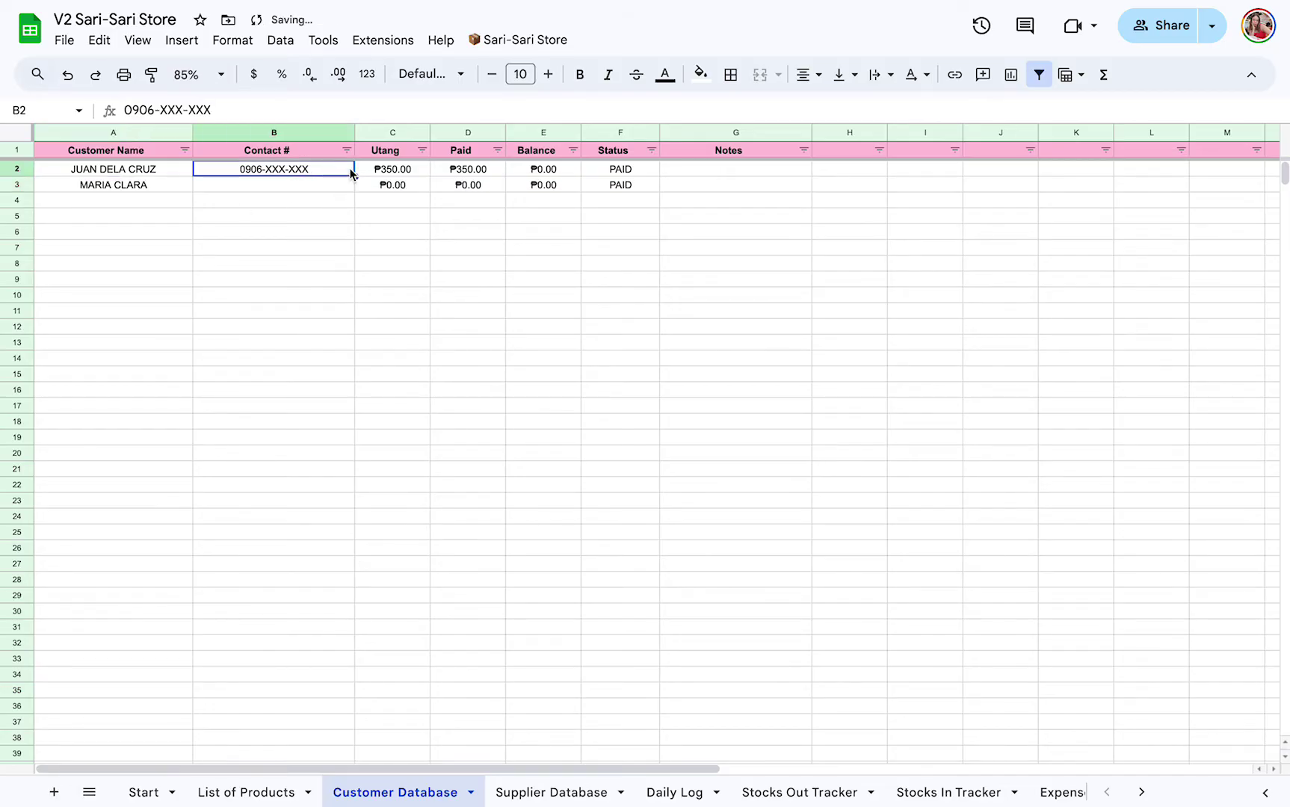
{"action": "left_click_drag", "start_coordinate": [355, 177], "coordinate": [340, 192]}
{"action": "left_click", "coordinate": [326, 343]}
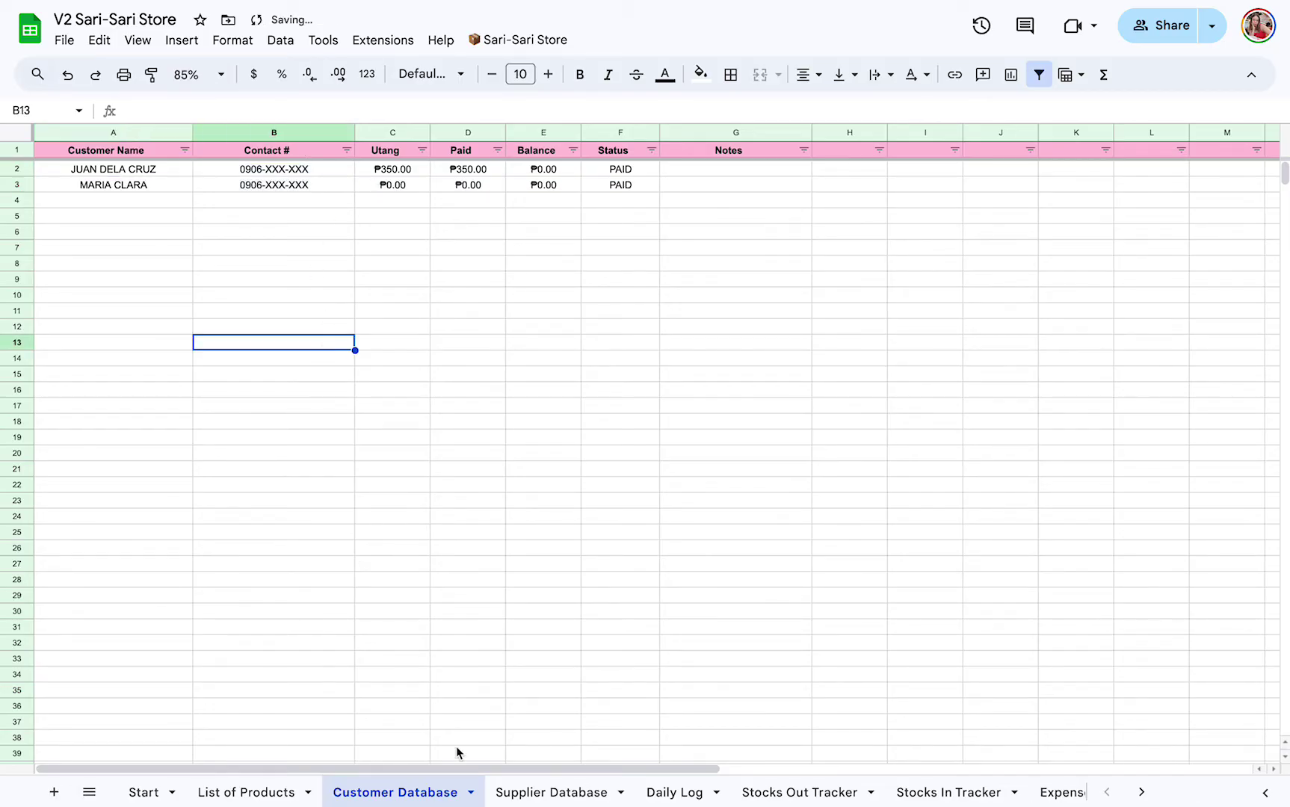
- Switch to the Supplier Database sheet and go through the Supplier / Vendor and Address cells of Supplier A
{"action": "left_click", "coordinate": [549, 792]}
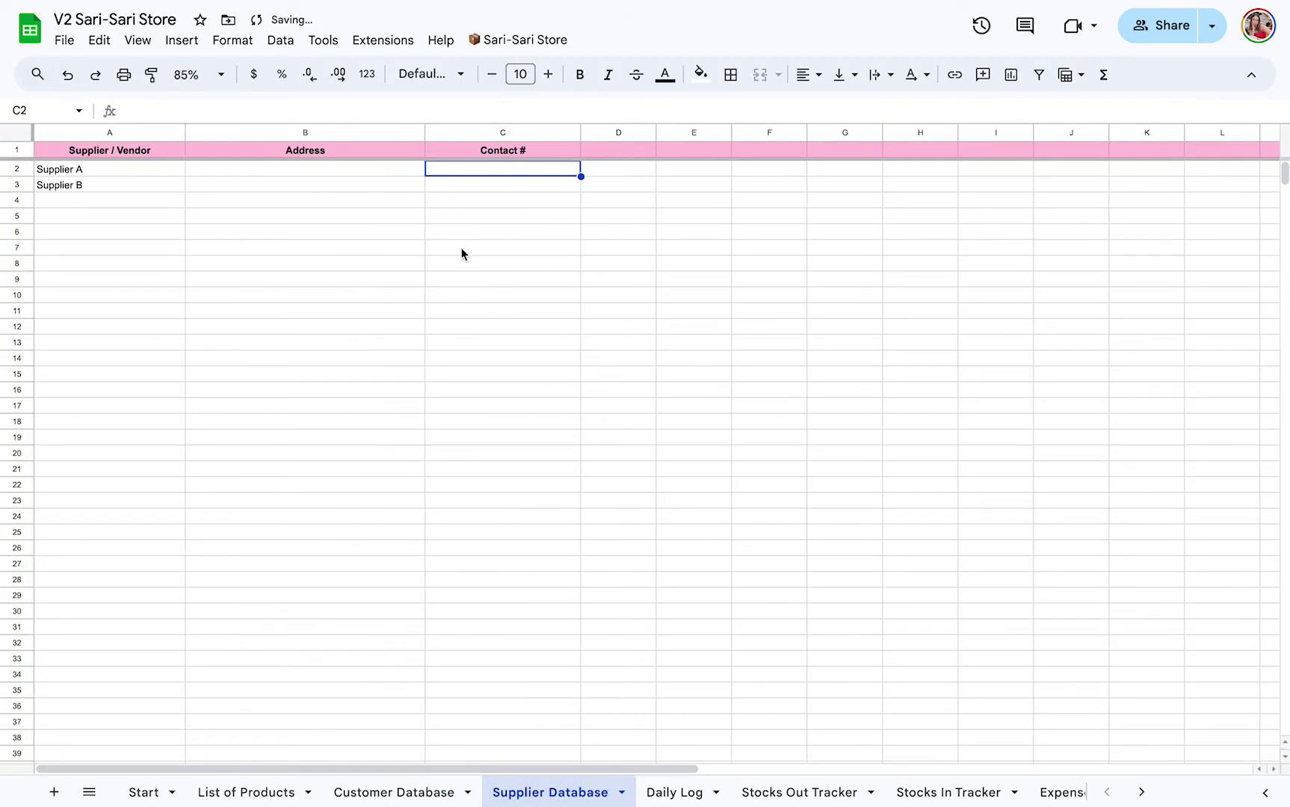
{"action": "left_click", "coordinate": [112, 171]}
{"action": "left_click", "coordinate": [304, 169]}
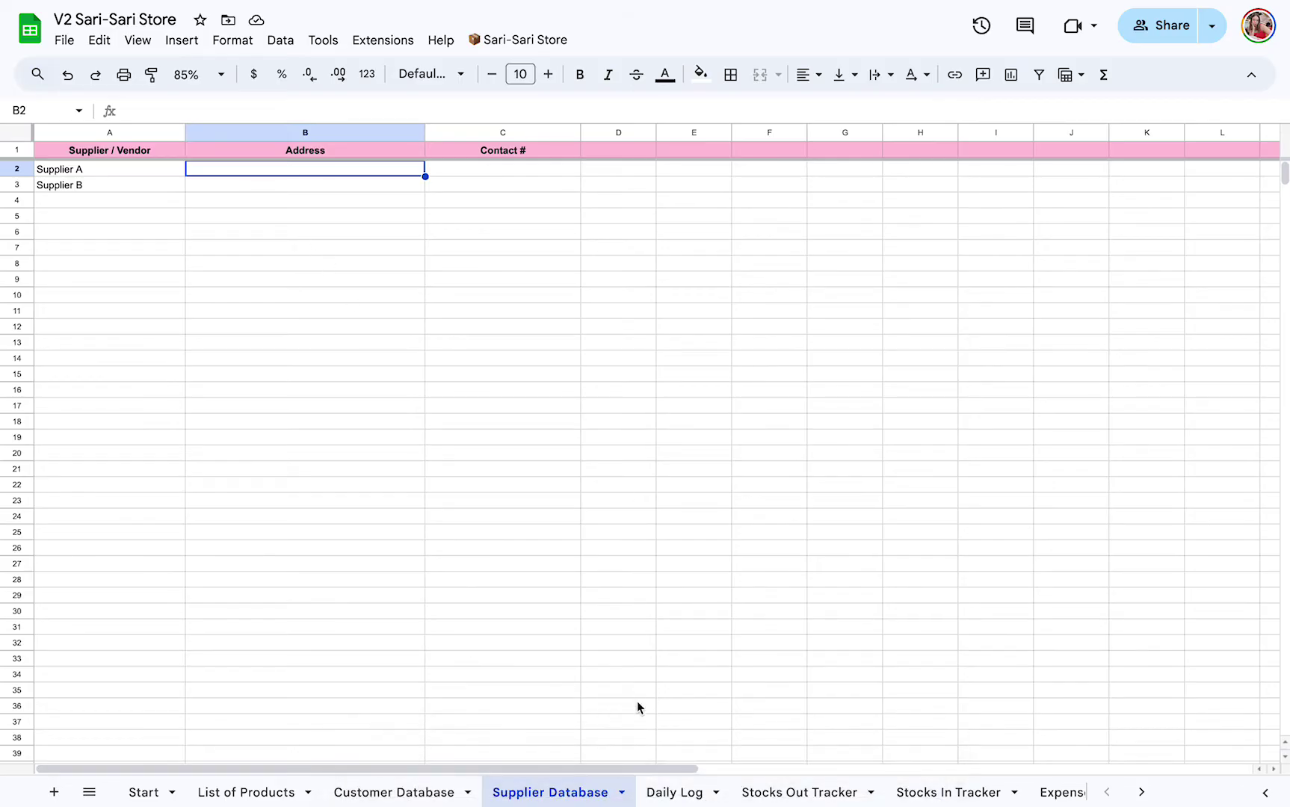
- Open the Daily Log sheet and examine the Date, Shift and Entry By fields of the Stocks Out form
{"action": "left_click", "coordinate": [670, 797]}
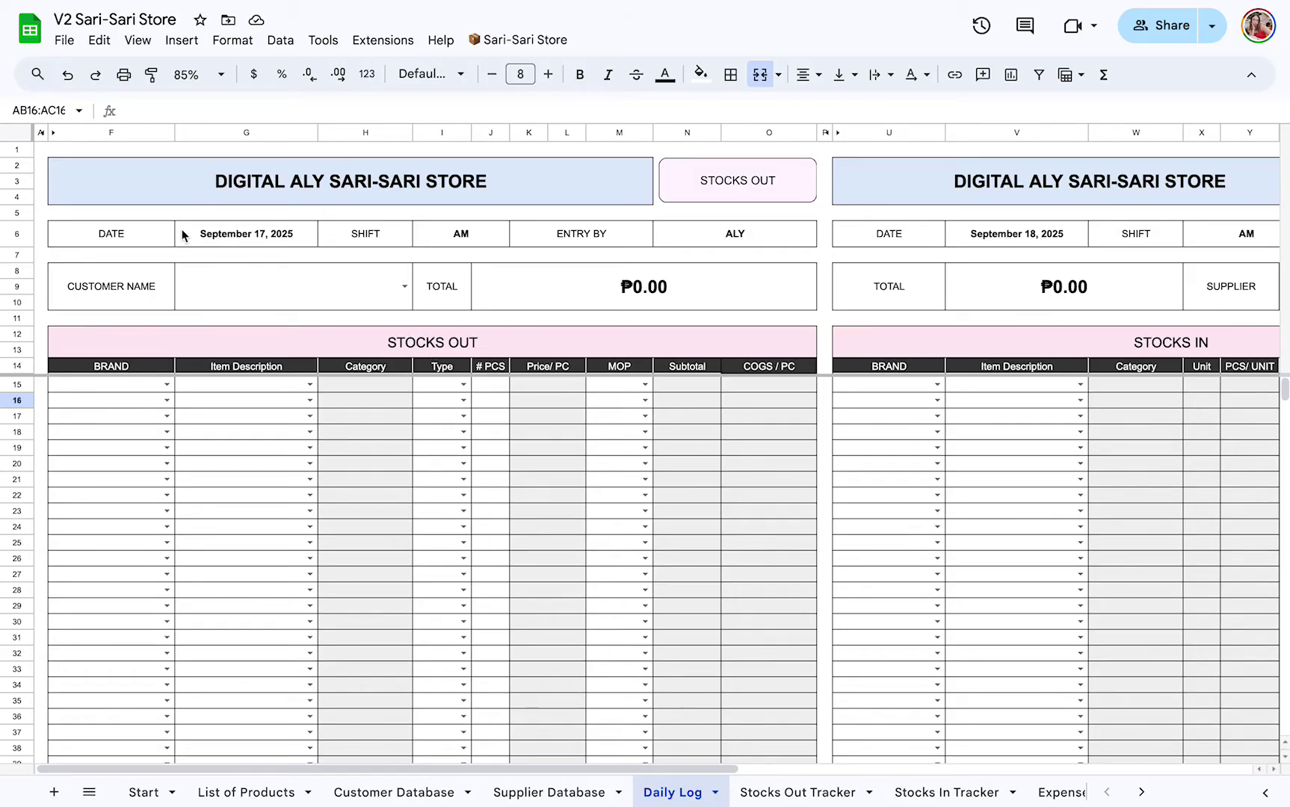
{"action": "double_click", "coordinate": [254, 233]}
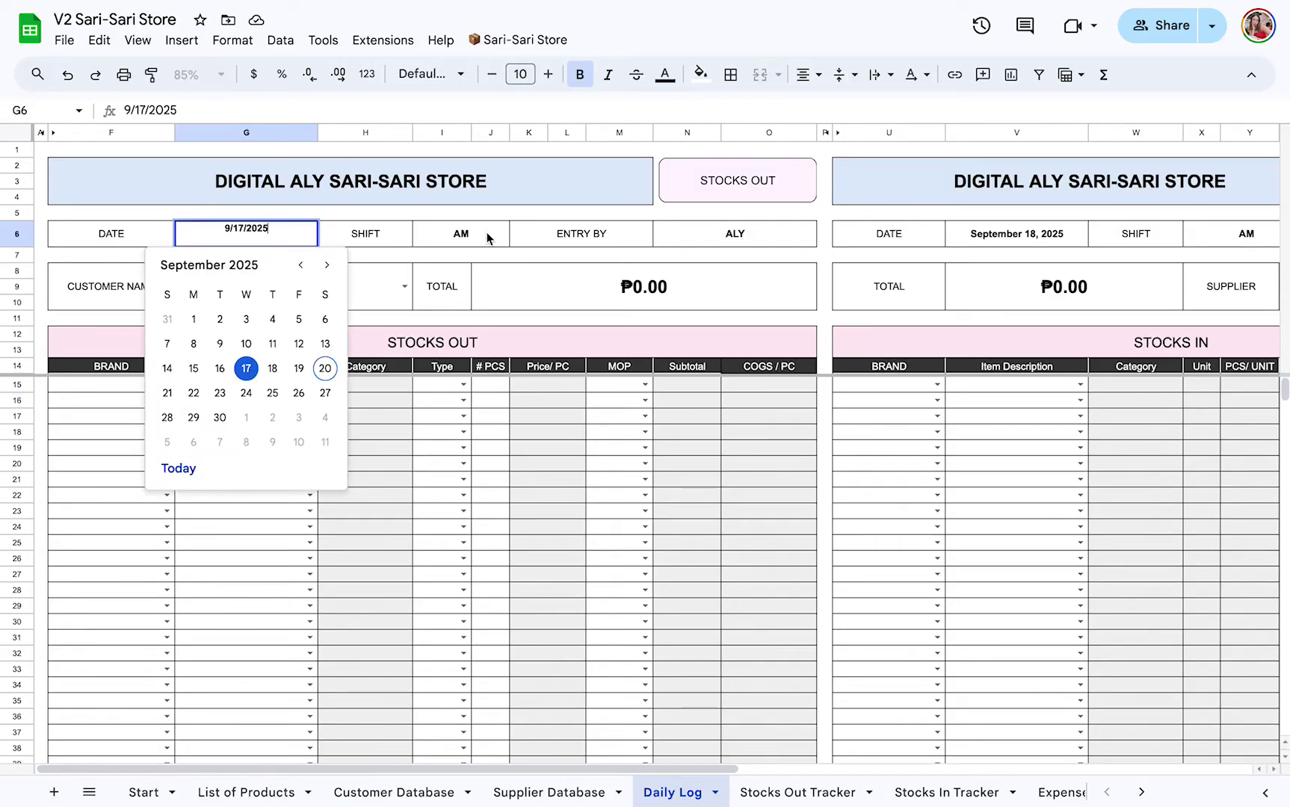
{"action": "left_click", "coordinate": [462, 246]}
{"action": "left_click", "coordinate": [729, 239]}
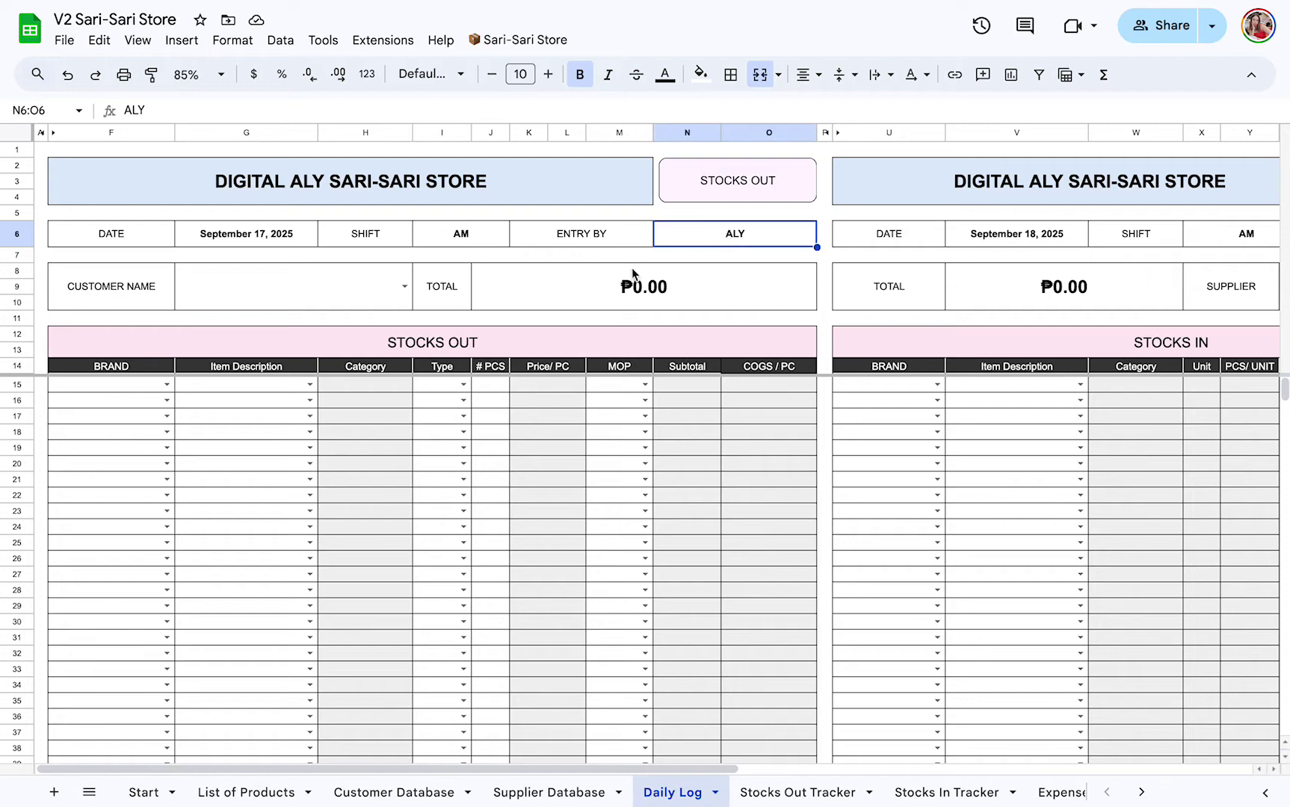
- Try out a sample customer in the Stocks Out form's Customer Name field and clear the field again
{"action": "left_click", "coordinate": [333, 291]}
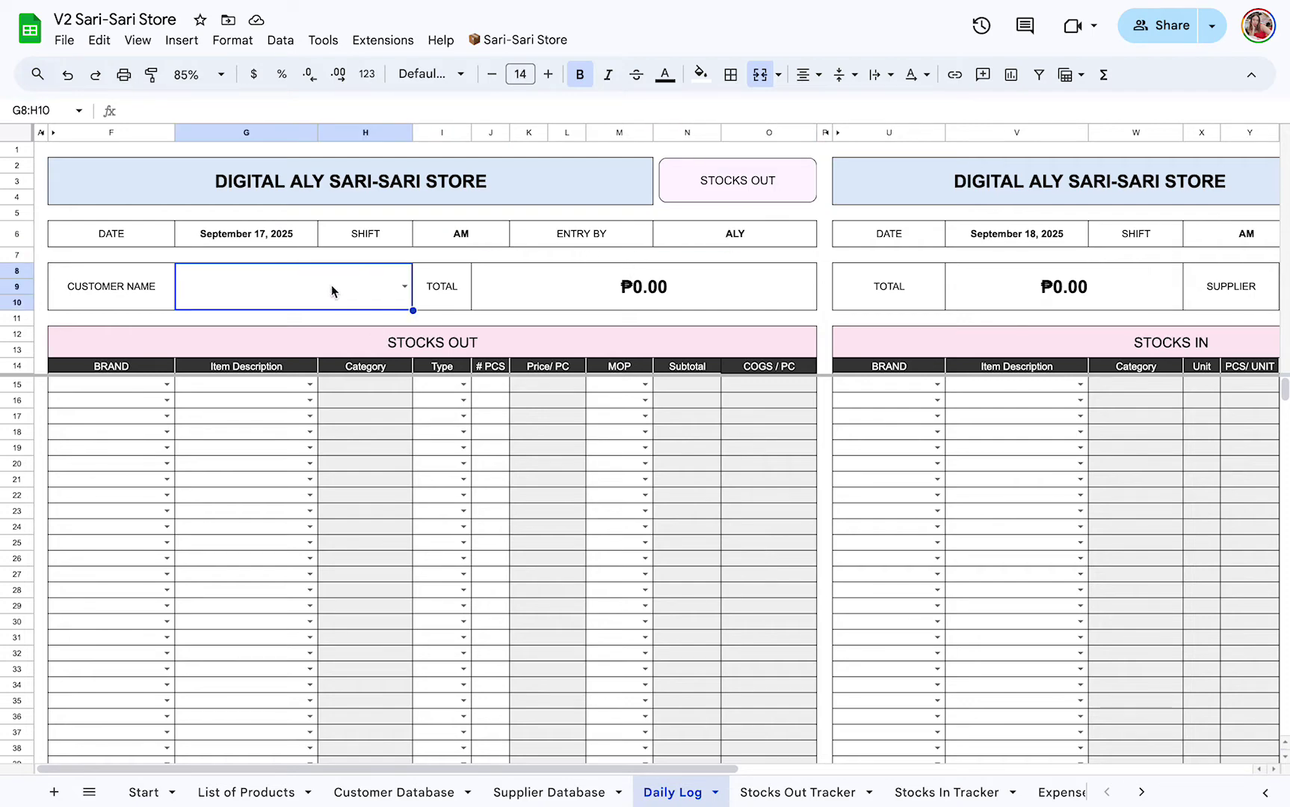
{"action": "type", "text": "-"}
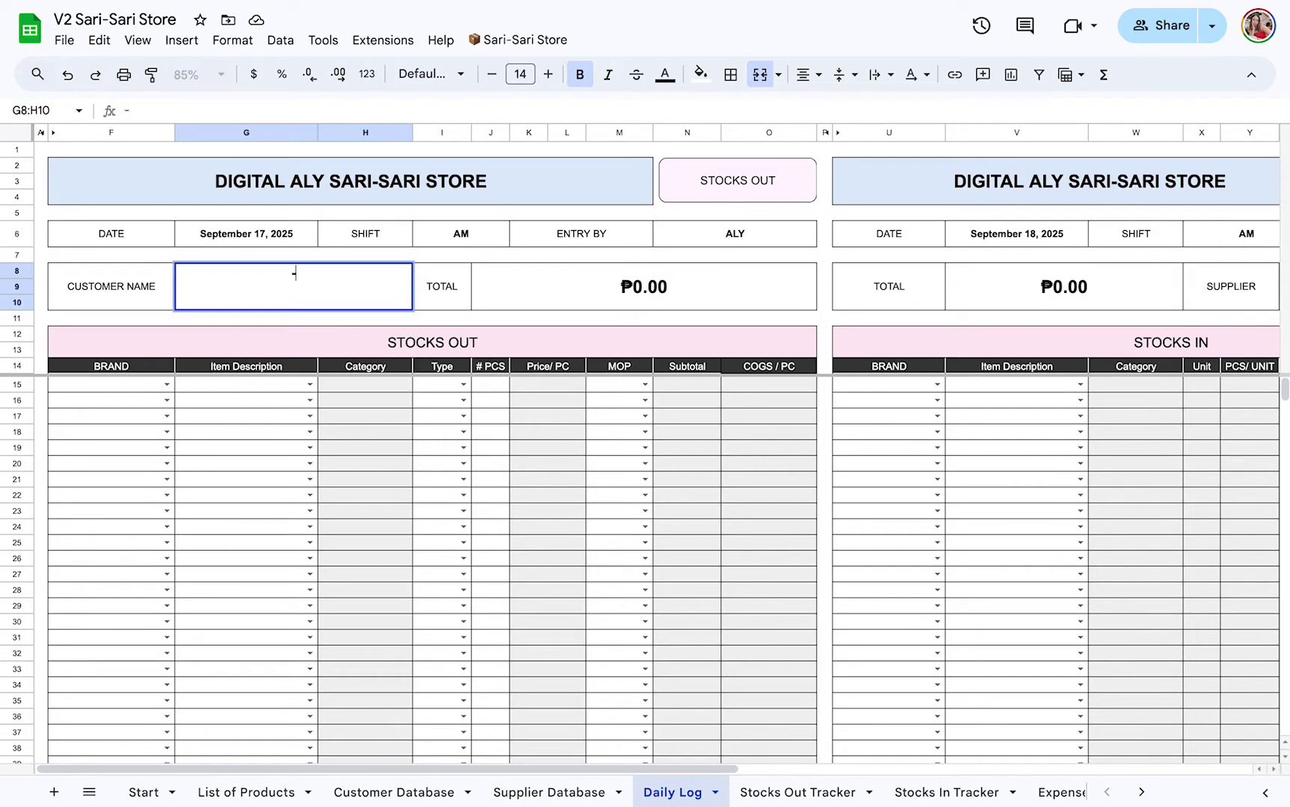
{"action": "key", "text": "BackSpace"}
{"action": "key", "text": "Down"}
{"action": "key", "text": "Return"}
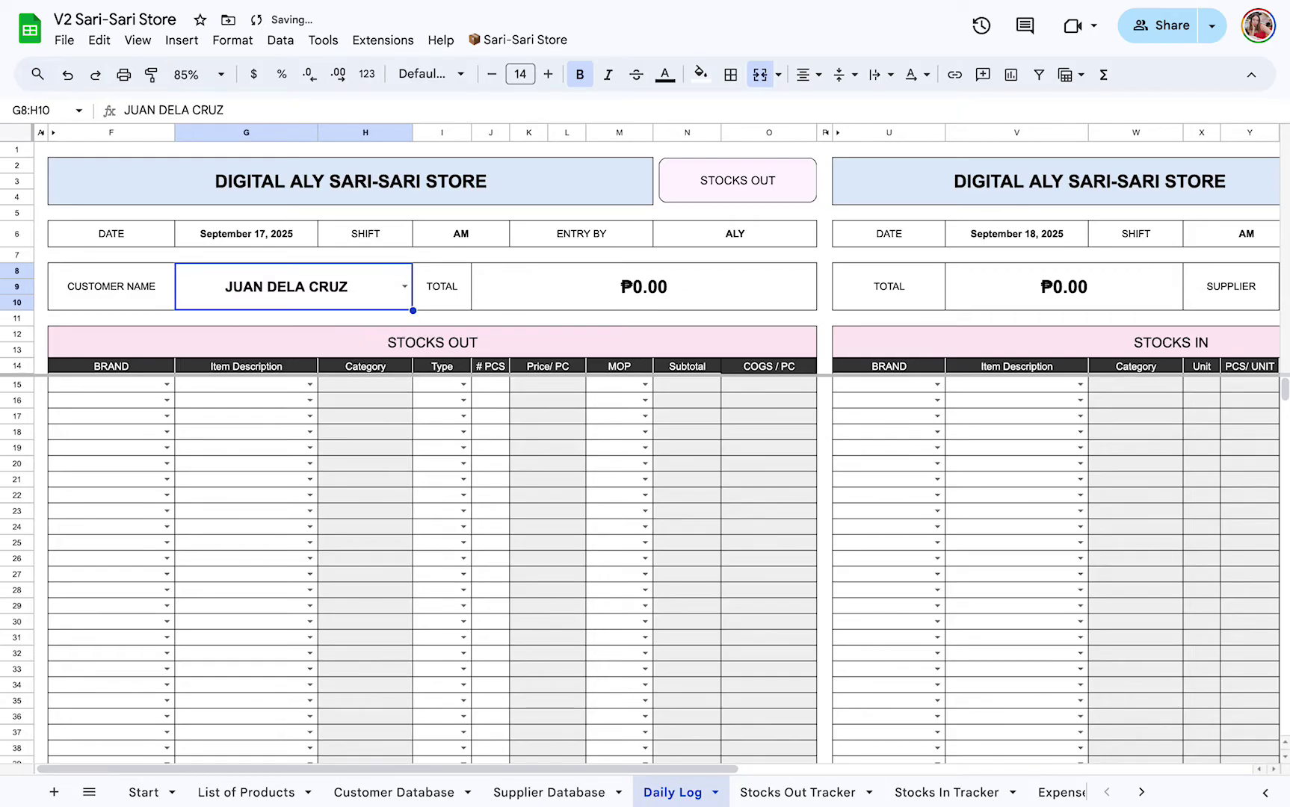
{"action": "key", "text": "Delete"}
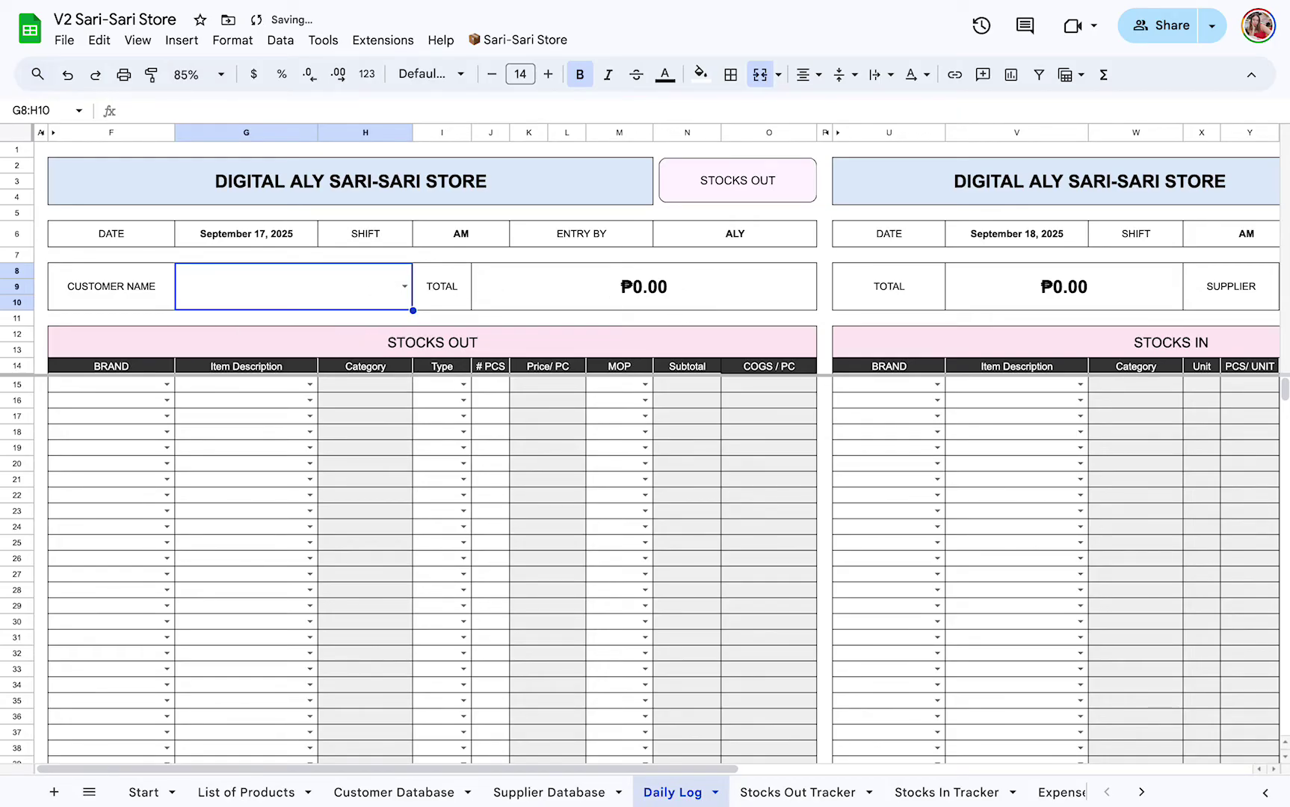
- Choose Coca-Cola, Sprite and Royal Tru-Orange as the brands in Stocks Out rows 15 to 17
{"action": "left_click", "coordinate": [166, 385]}
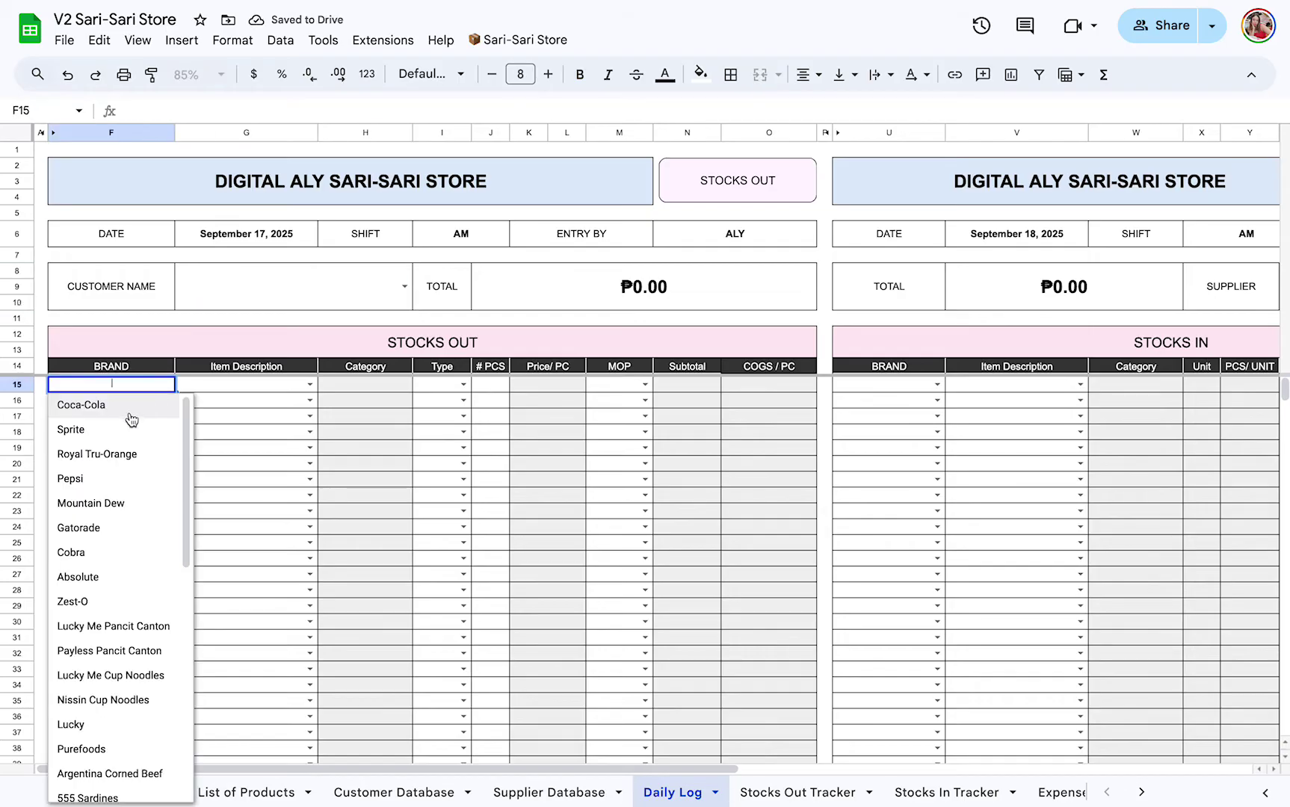
{"action": "left_click", "coordinate": [124, 404]}
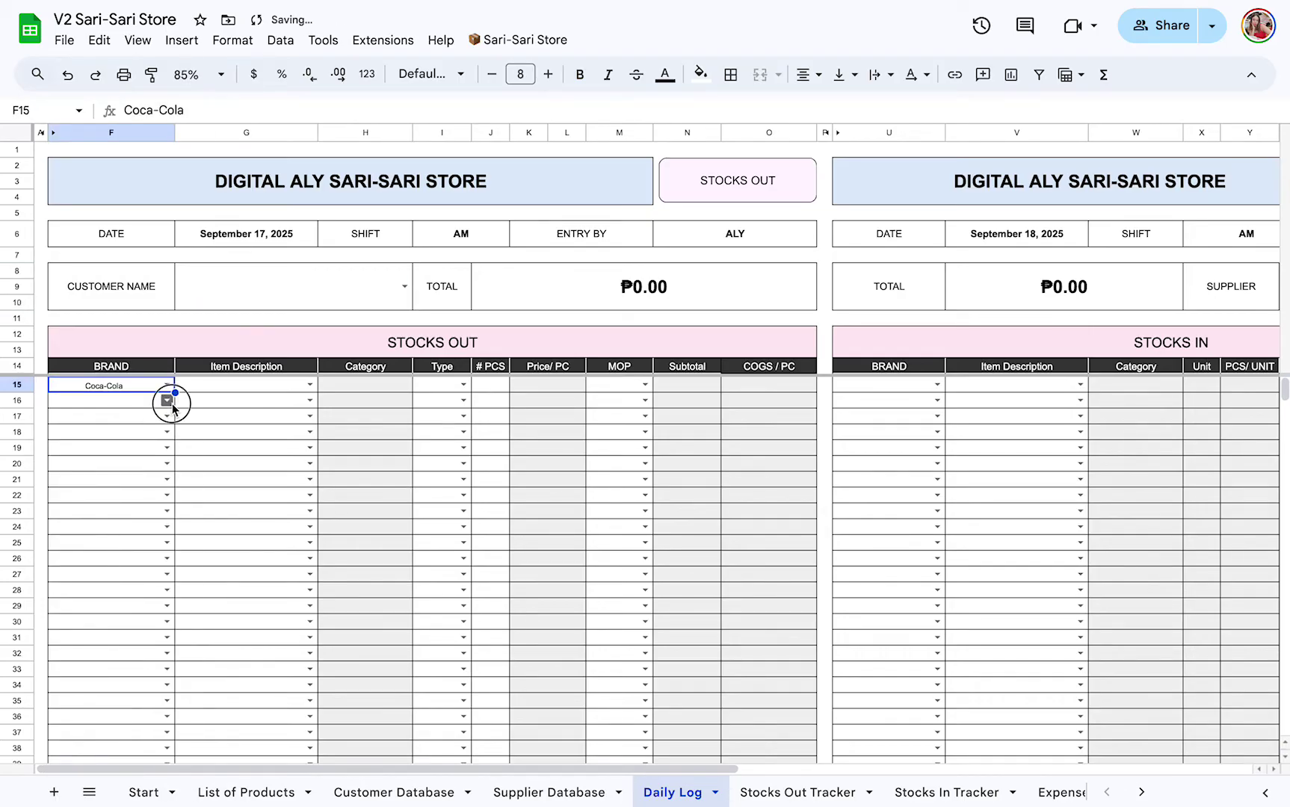
{"action": "left_click", "coordinate": [167, 400]}
{"action": "left_click", "coordinate": [141, 446]}
{"action": "left_click", "coordinate": [167, 417]}
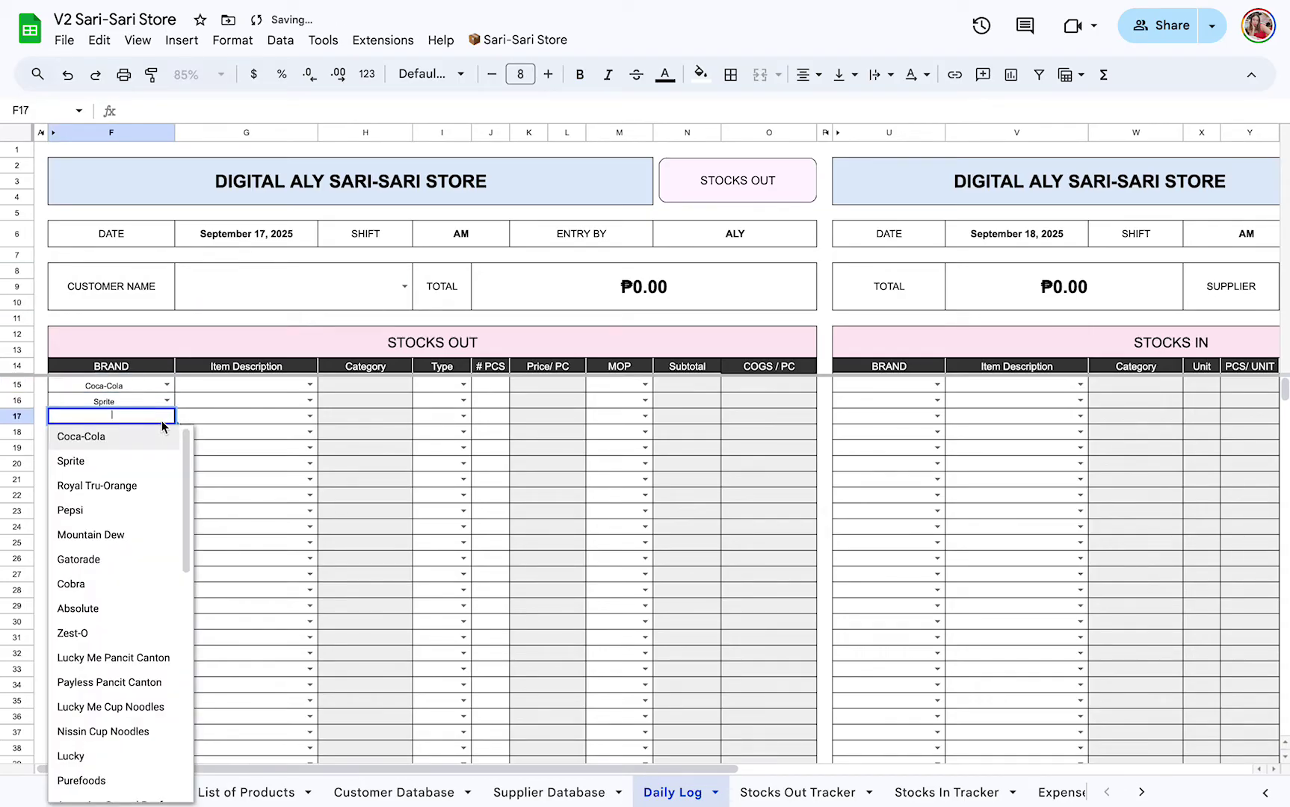
{"action": "left_click", "coordinate": [141, 486]}
- Set the item description to 1.5L Bottle for the Coca-Cola and Sprite rows in Stocks Out
{"action": "left_click", "coordinate": [309, 385]}
{"action": "left_click", "coordinate": [292, 407]}
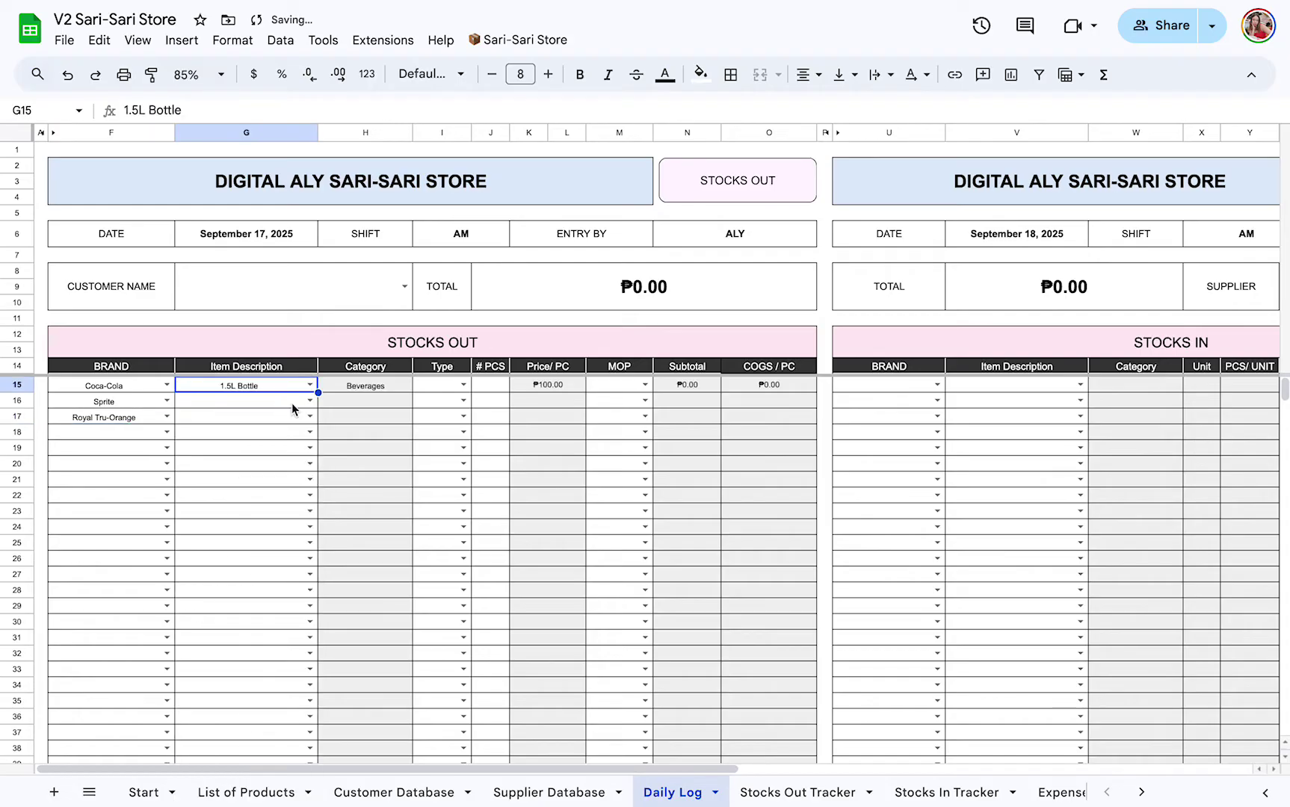
{"action": "left_click", "coordinate": [309, 401]}
{"action": "left_click", "coordinate": [251, 426]}
- Change the brand in Stocks Out row 17 to Lucky Me Pancit Canton with the item description "Kalamansi, per pack"
{"action": "left_click", "coordinate": [310, 416]}
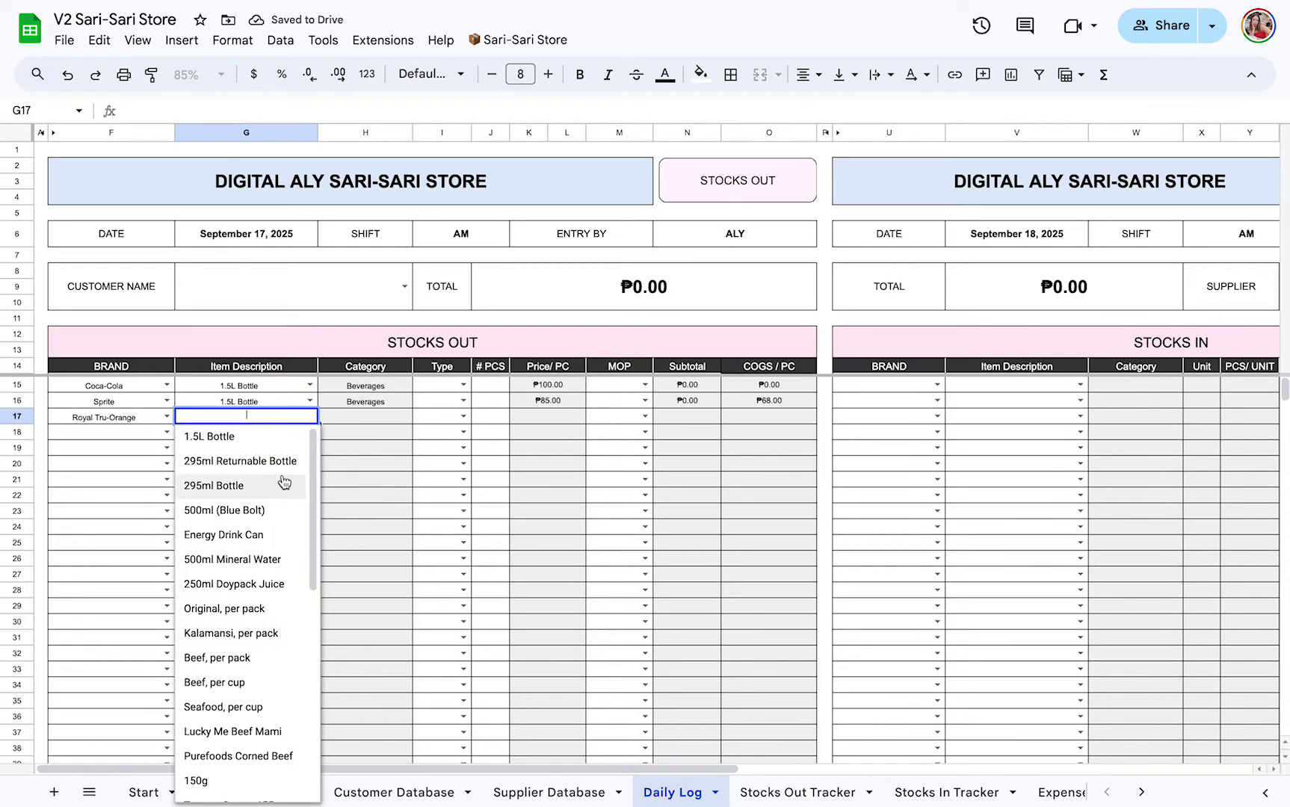
{"action": "left_click", "coordinate": [86, 411]}
{"action": "type", "text": "Lu"}
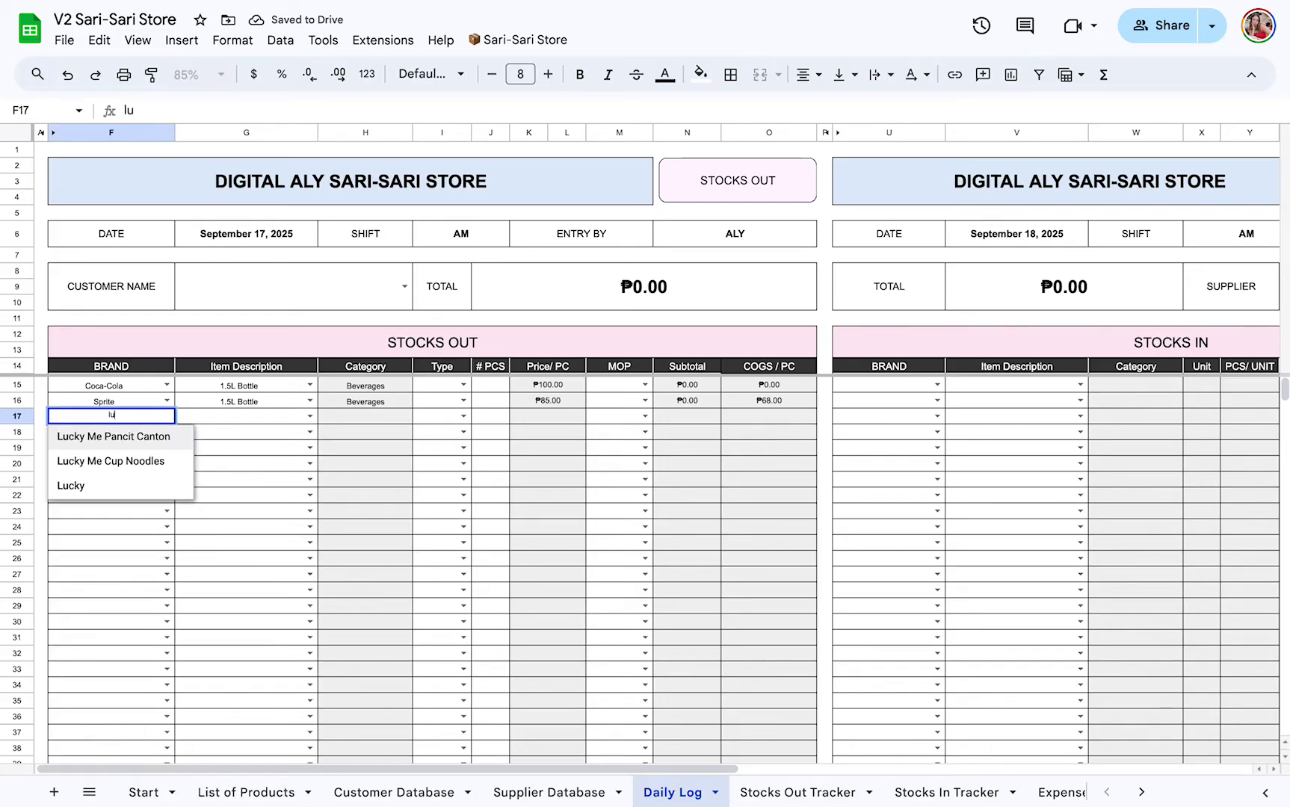
{"action": "left_click", "coordinate": [103, 437]}
{"action": "left_click", "coordinate": [239, 416]}
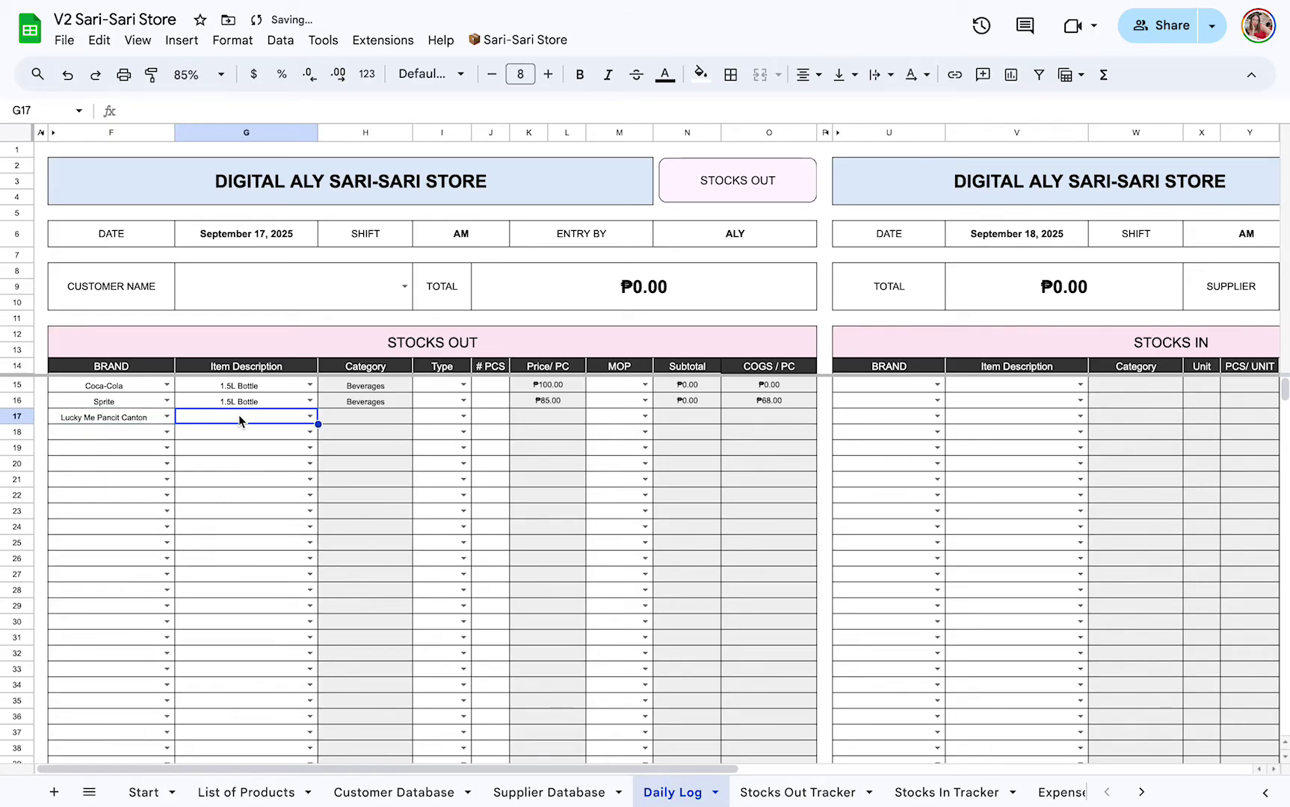
{"action": "type", "text": "Kal"}
{"action": "left_click", "coordinate": [241, 435]}
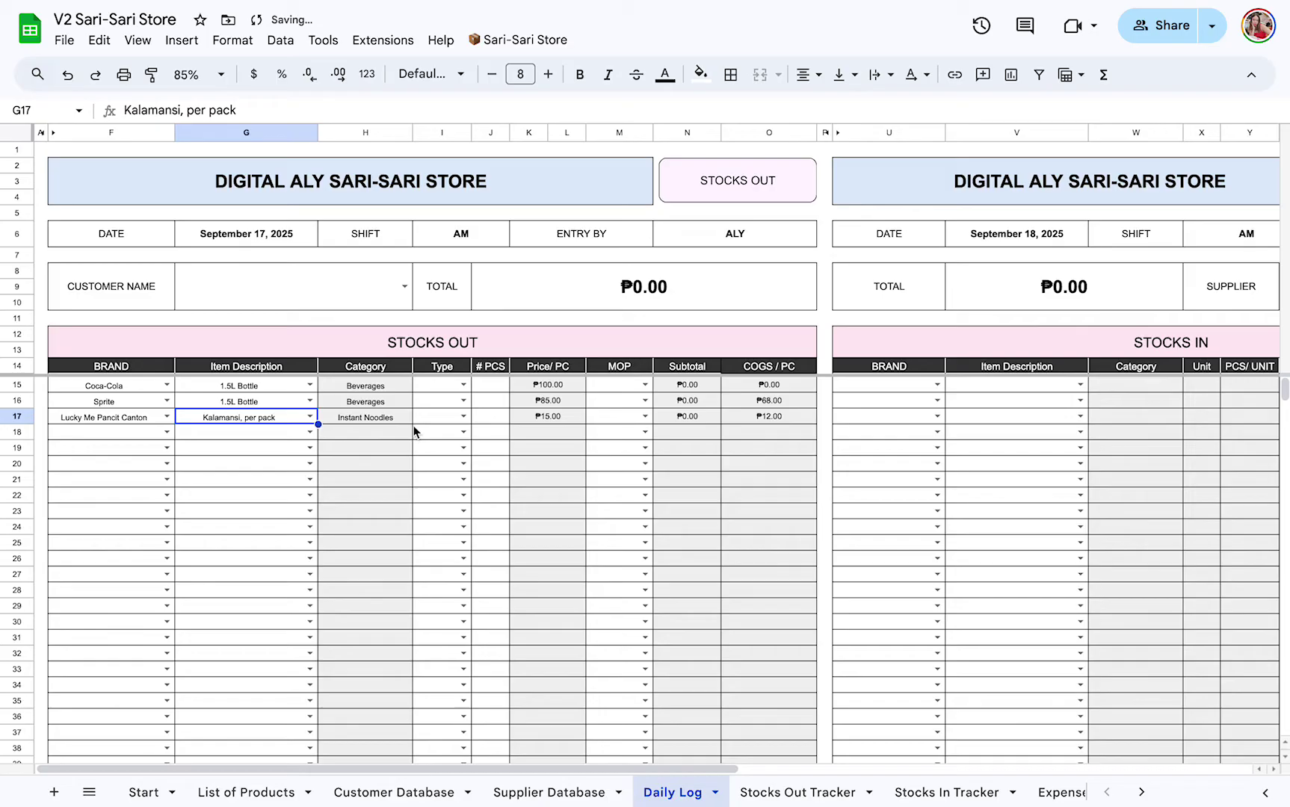
- Set the Type to SOLD for the Coca-Cola, Sprite and Lucky Me Pancit Canton rows
{"action": "left_click", "coordinate": [462, 385]}
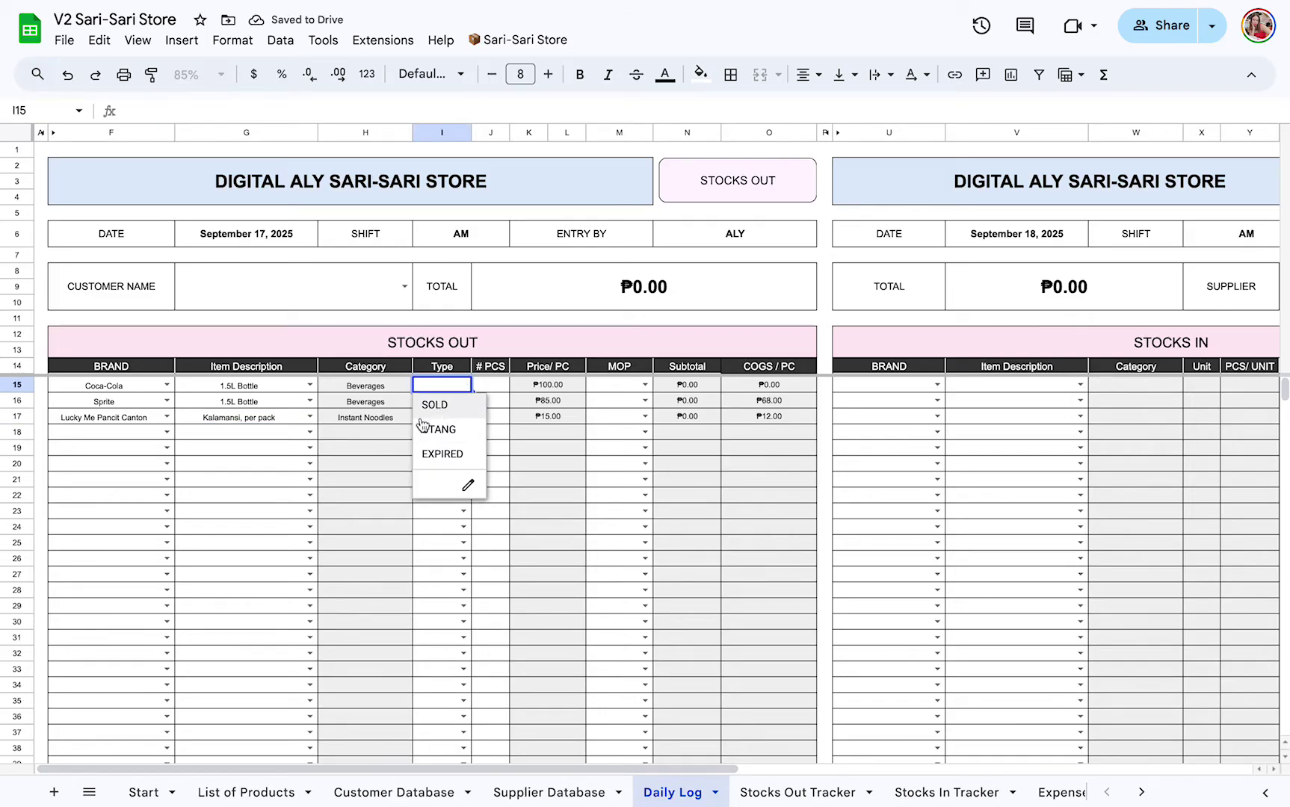
{"action": "left_click", "coordinate": [458, 405]}
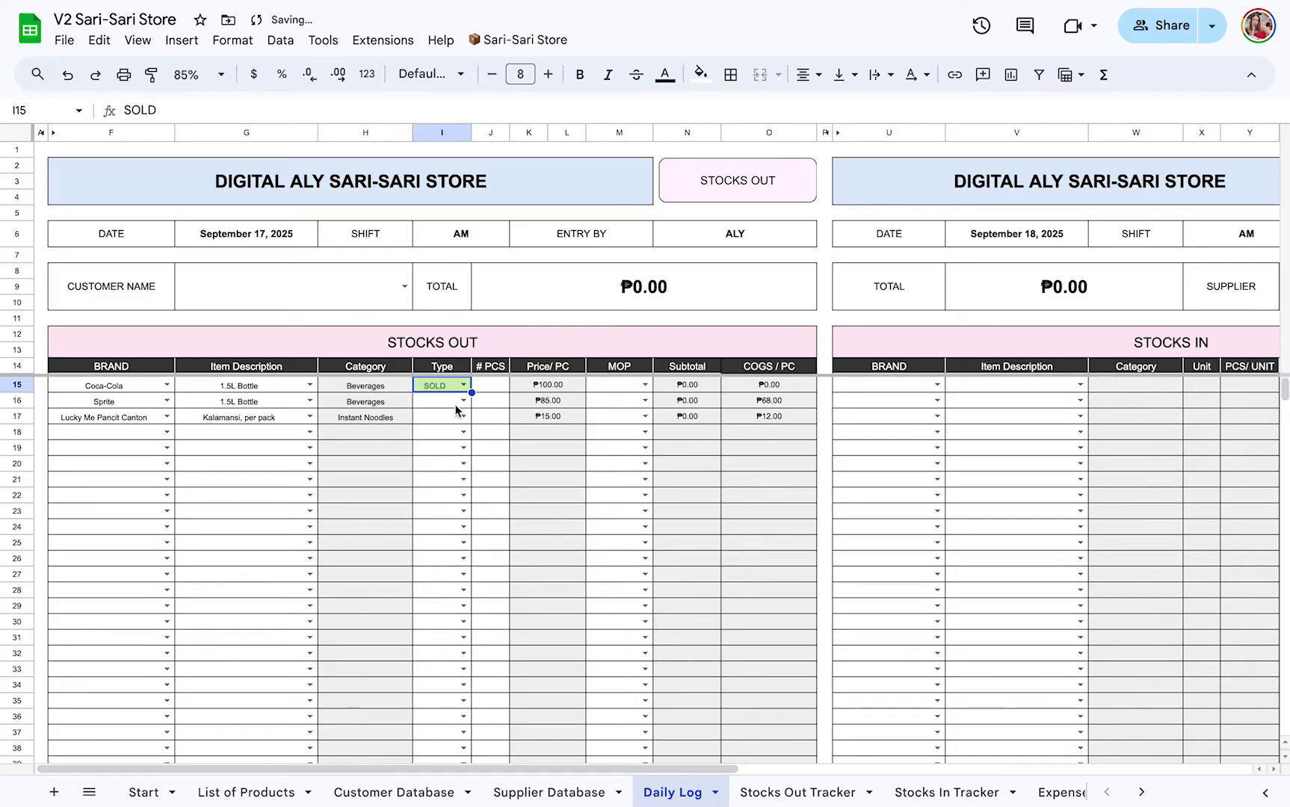
{"action": "left_click", "coordinate": [456, 404]}
{"action": "left_click", "coordinate": [455, 420]}
{"action": "left_click", "coordinate": [455, 419]}
{"action": "left_click", "coordinate": [454, 446]}
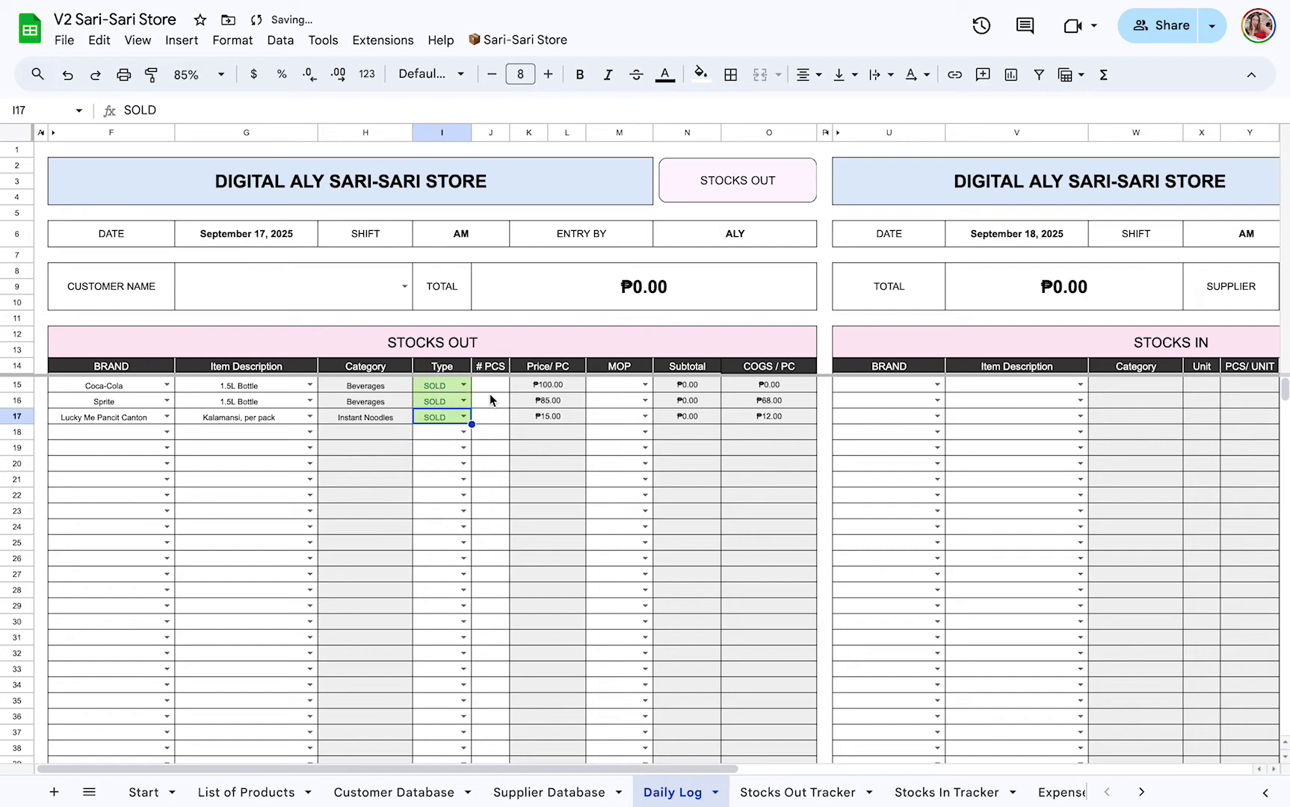
- Enter the number of pieces as 10 for Coca-Cola, 5 for Sprite and 10 for Lucky Me Pancit Canton
{"action": "left_click", "coordinate": [490, 386]}
{"action": "type", "text": "10"}
{"action": "key", "text": "Return"}
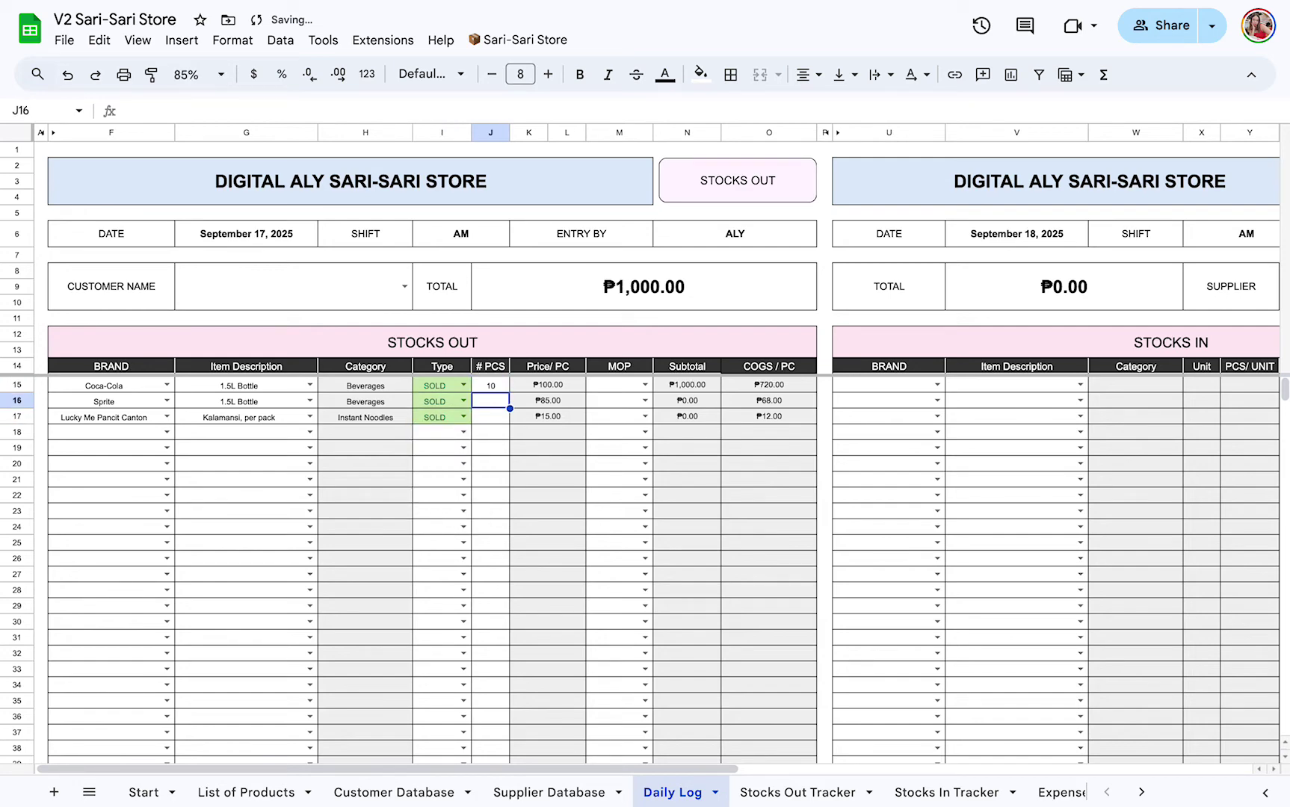
{"action": "type", "text": "5"}
{"action": "key", "text": "Return"}
{"action": "type", "text": "10"}
{"action": "key", "text": "Return"}
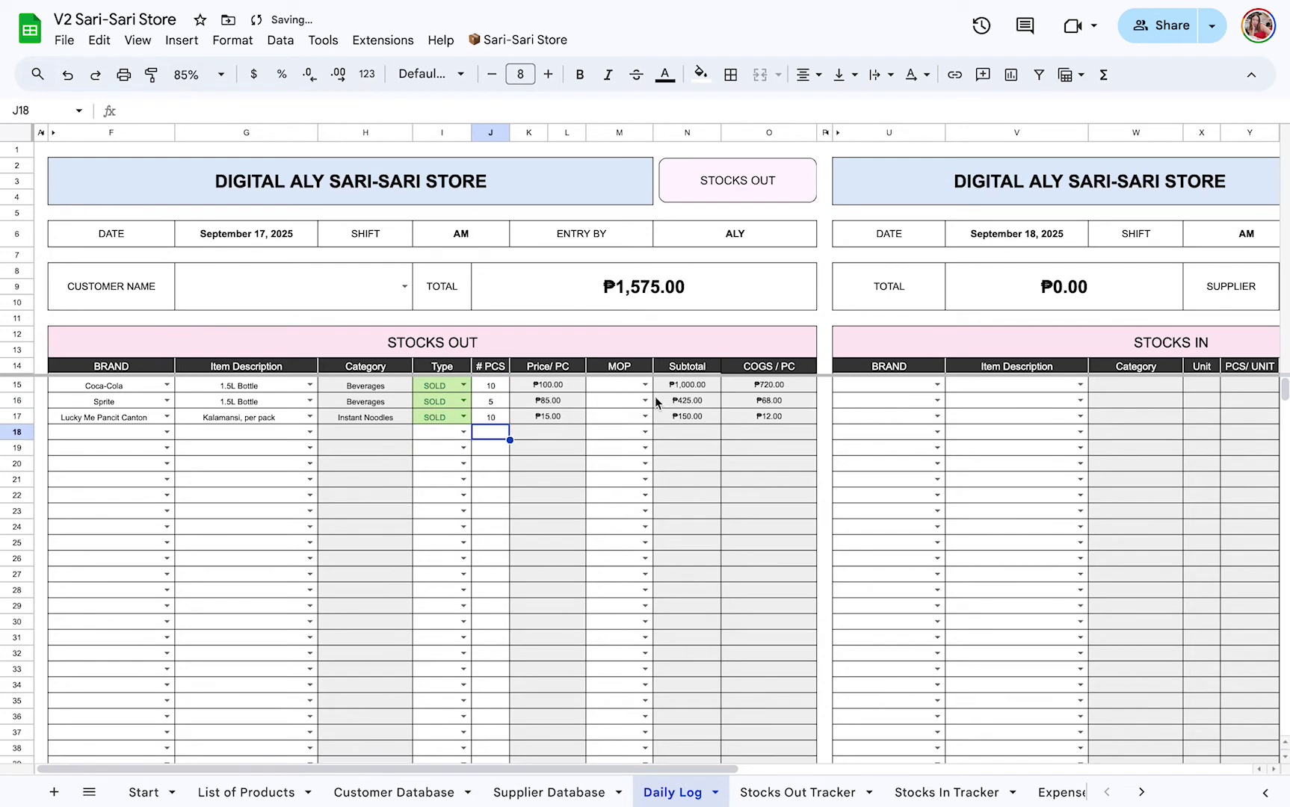
- Set the mode of payment to Cash for all three Stocks Out entries
{"action": "left_click", "coordinate": [636, 385]}
{"action": "left_click", "coordinate": [616, 408]}
{"action": "left_click", "coordinate": [624, 401]}
{"action": "left_click", "coordinate": [628, 419]}
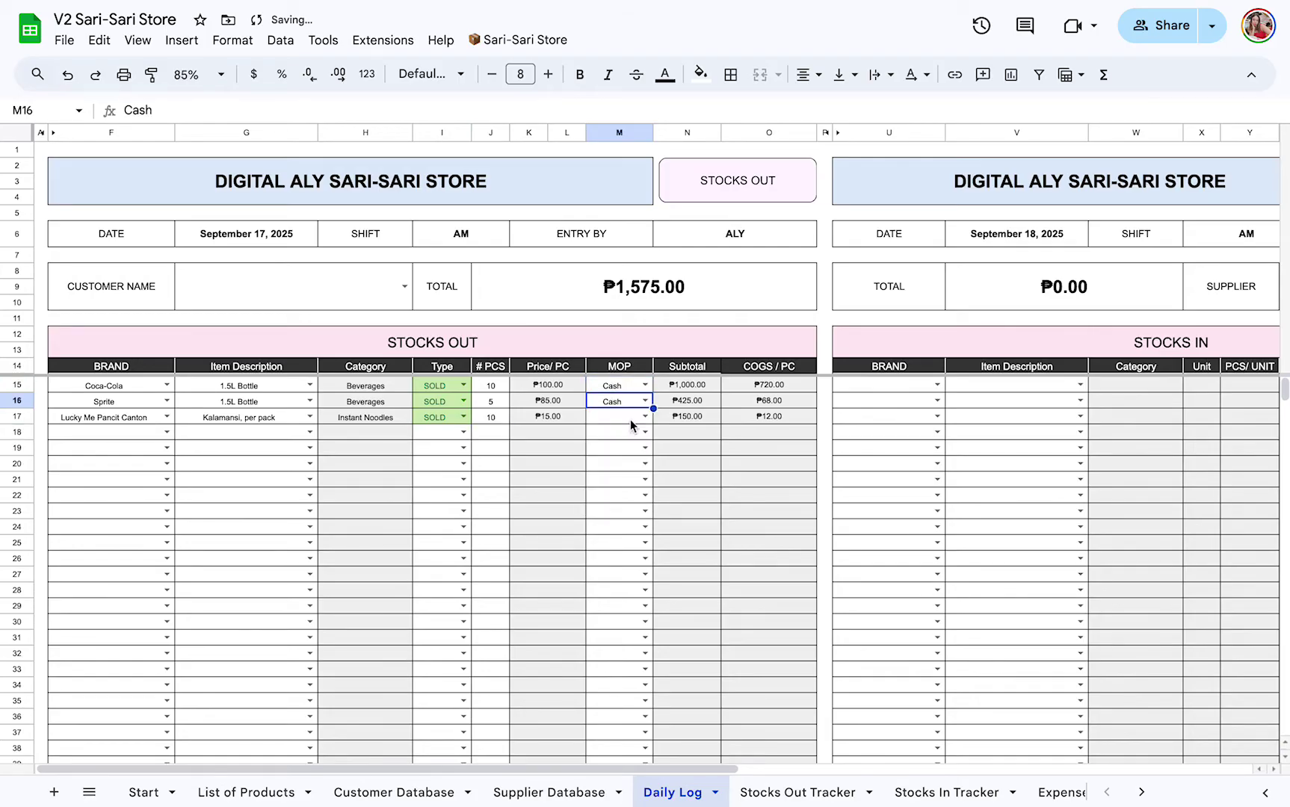
{"action": "left_click", "coordinate": [631, 423]}
{"action": "left_click", "coordinate": [630, 435]}
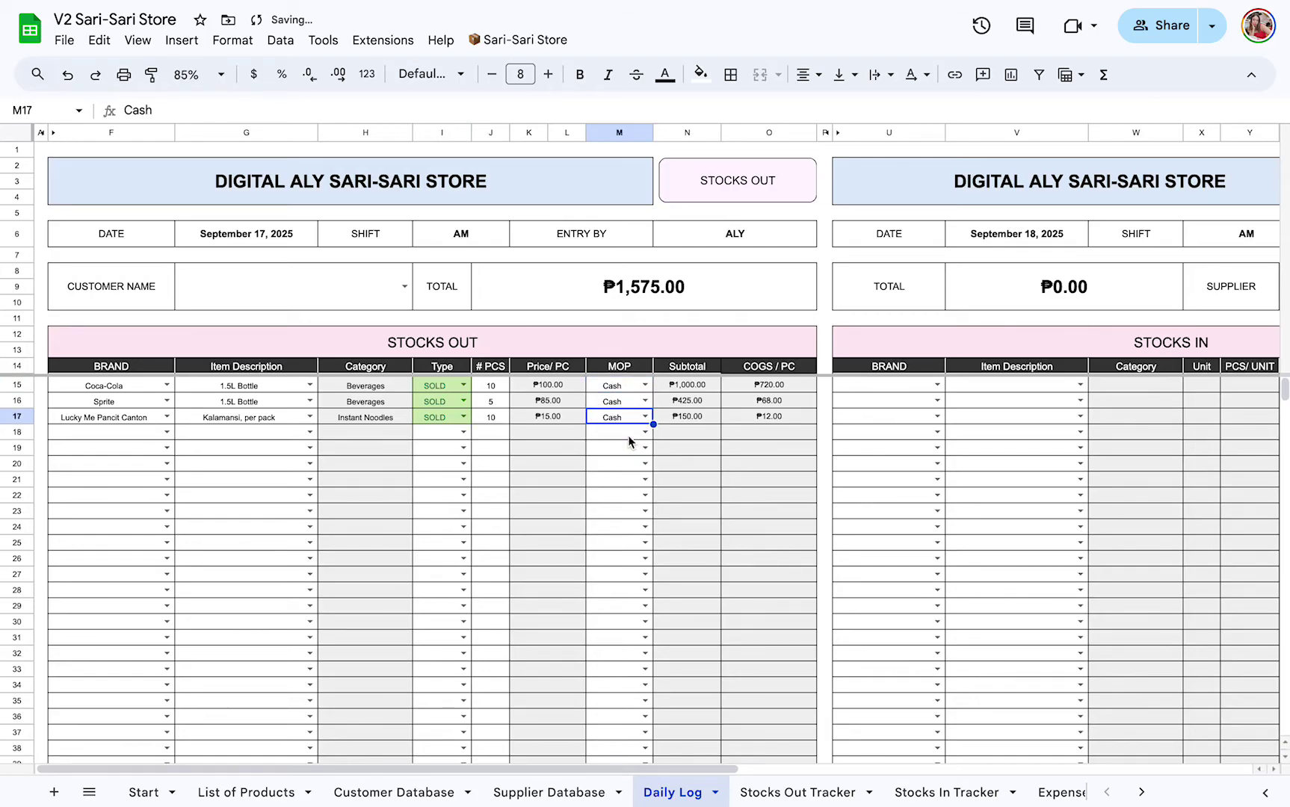
- Save the three cash Stocks Out entries to the Stocks Out Tracker and check the new rows there
{"action": "left_click", "coordinate": [747, 191]}
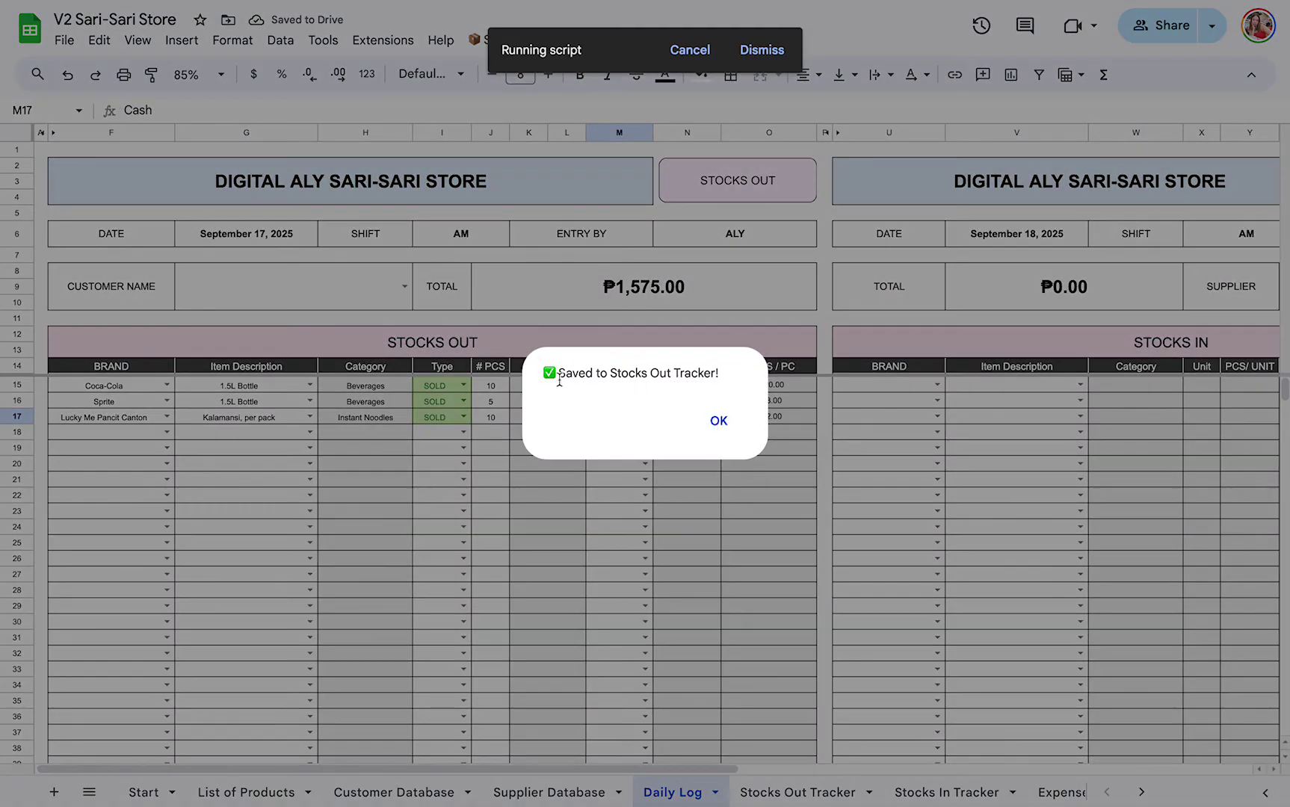
{"action": "left_click_drag", "start_coordinate": [559, 380], "coordinate": [718, 376]}
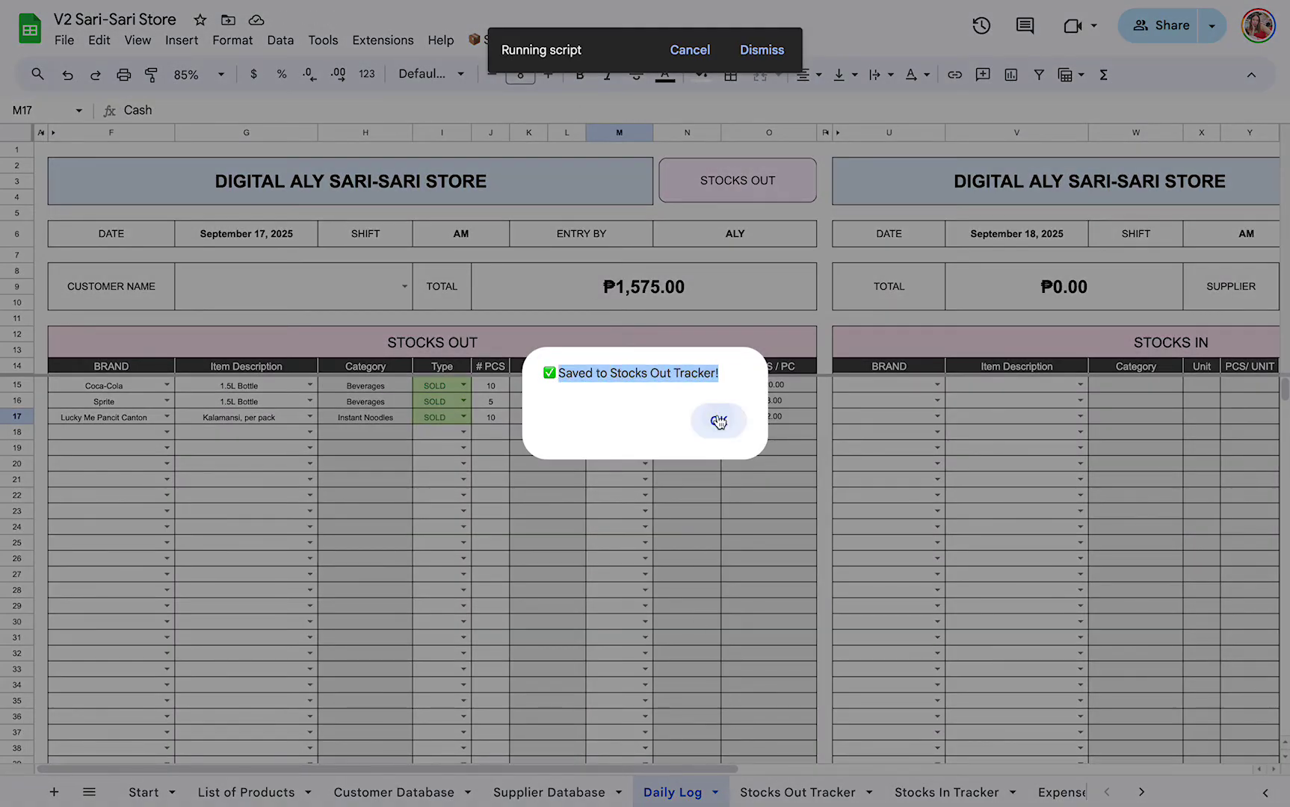
{"action": "left_click", "coordinate": [718, 422]}
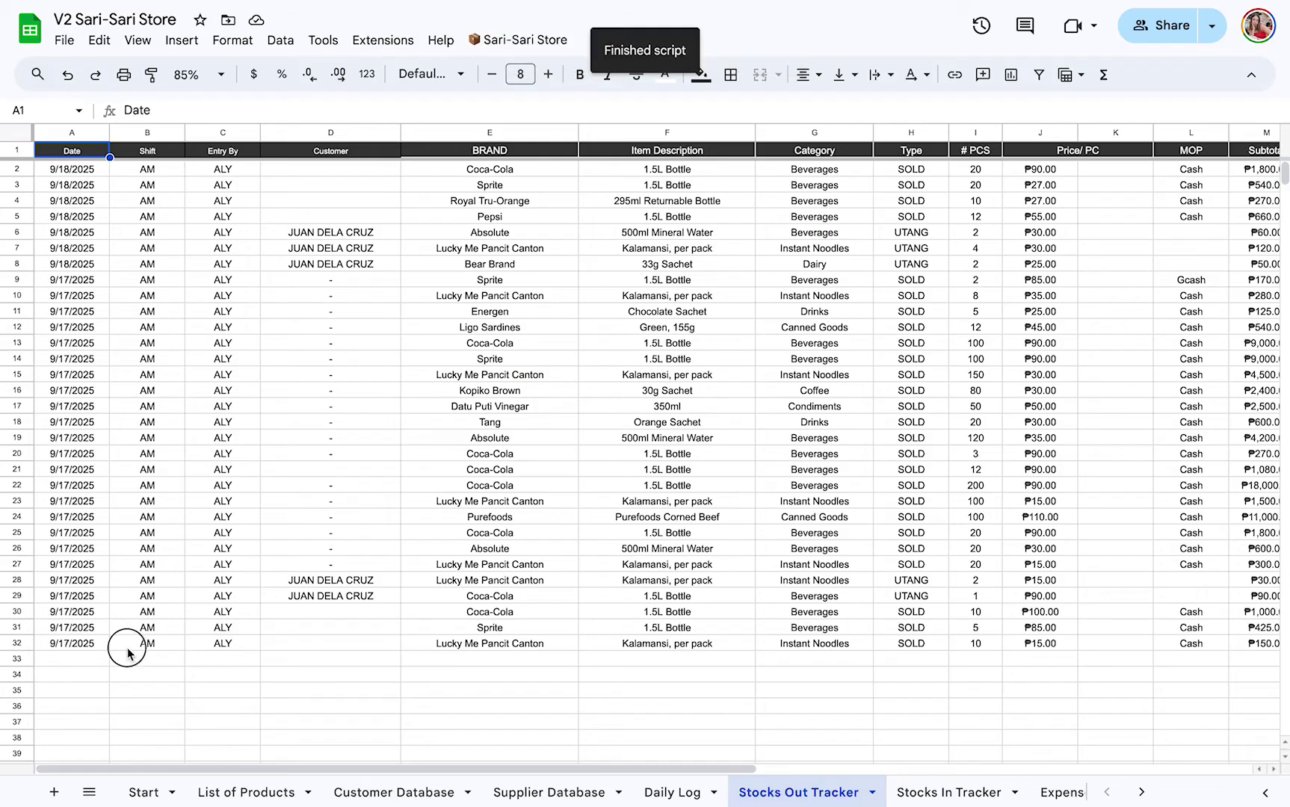
{"action": "left_click", "coordinate": [127, 648]}
- Return to the Daily Log and select the customer whose name starts with "ma" as the Stocks Out customer
{"action": "left_click", "coordinate": [672, 792]}
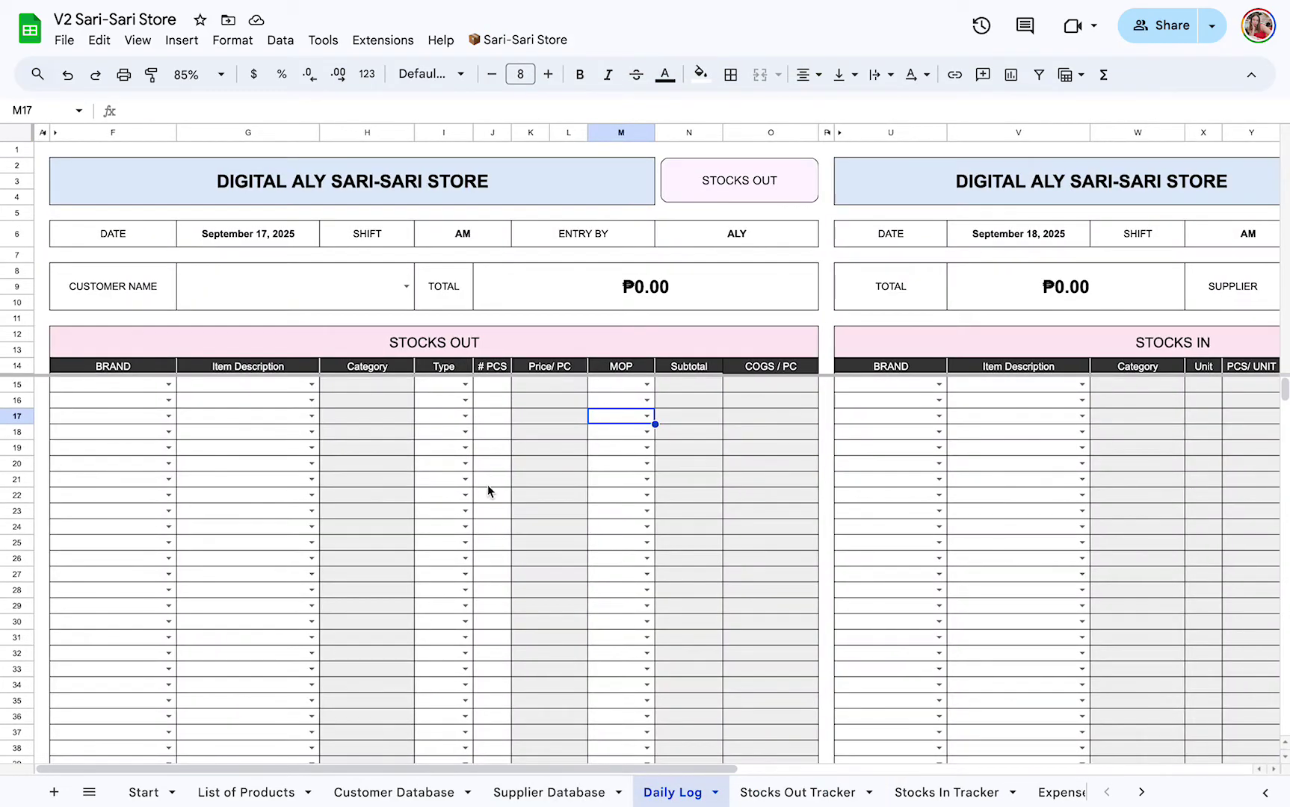
{"action": "left_click", "coordinate": [358, 291]}
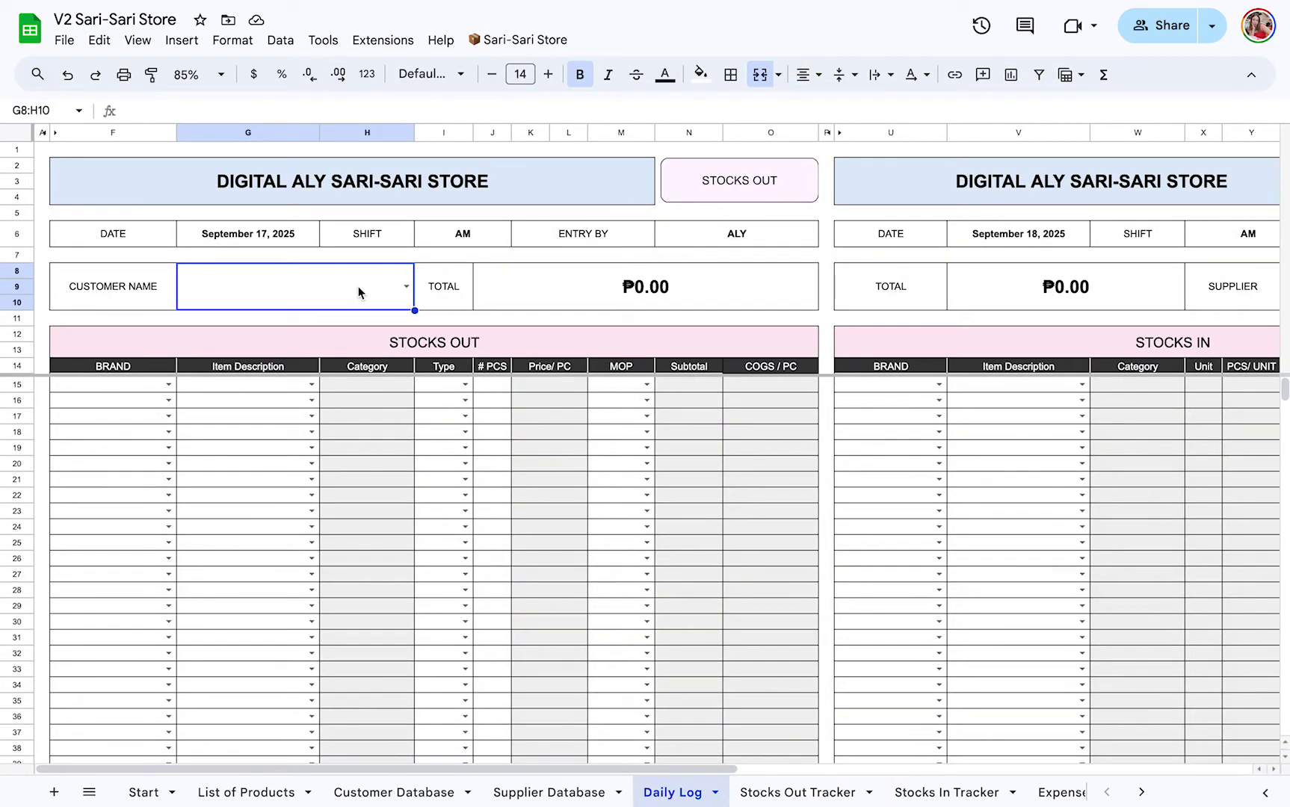
{"action": "double_click", "coordinate": [359, 293]}
{"action": "type", "text": "m"}
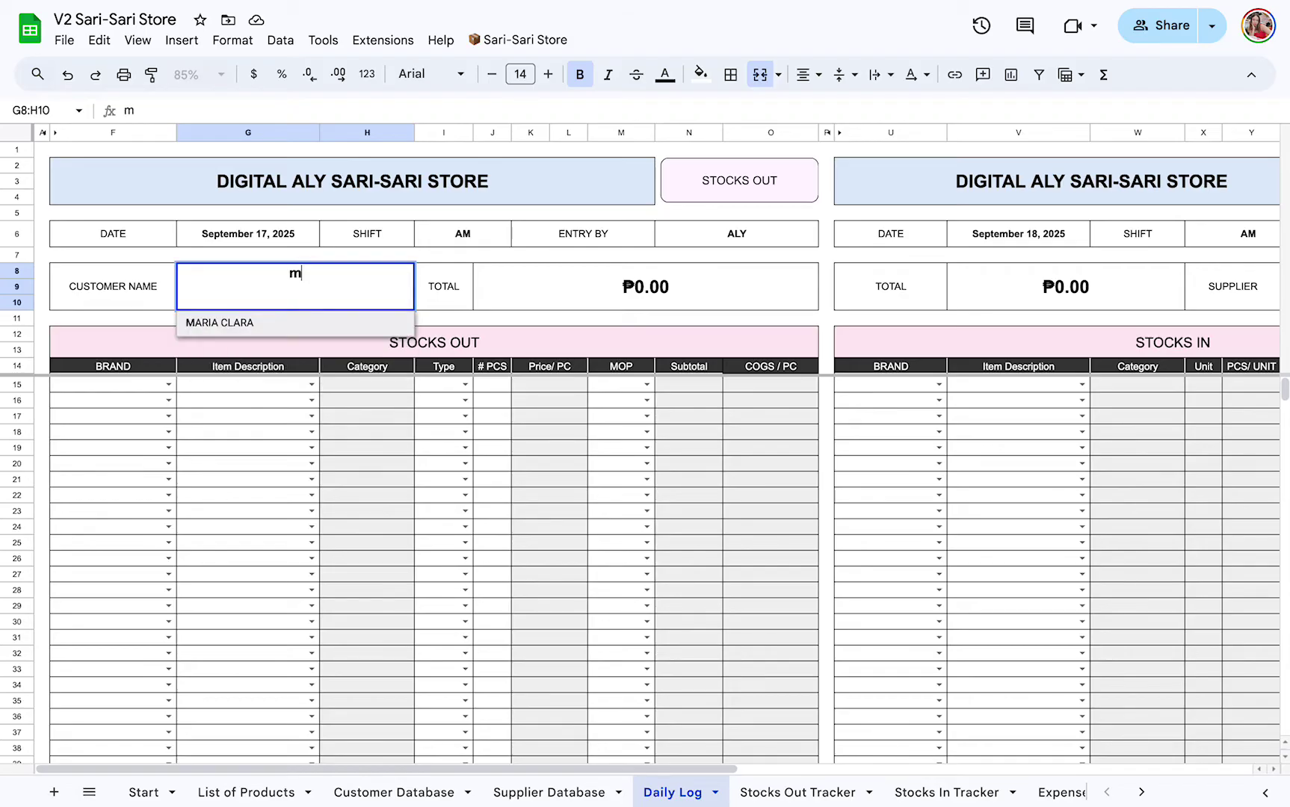
{"action": "type", "text": "a"}
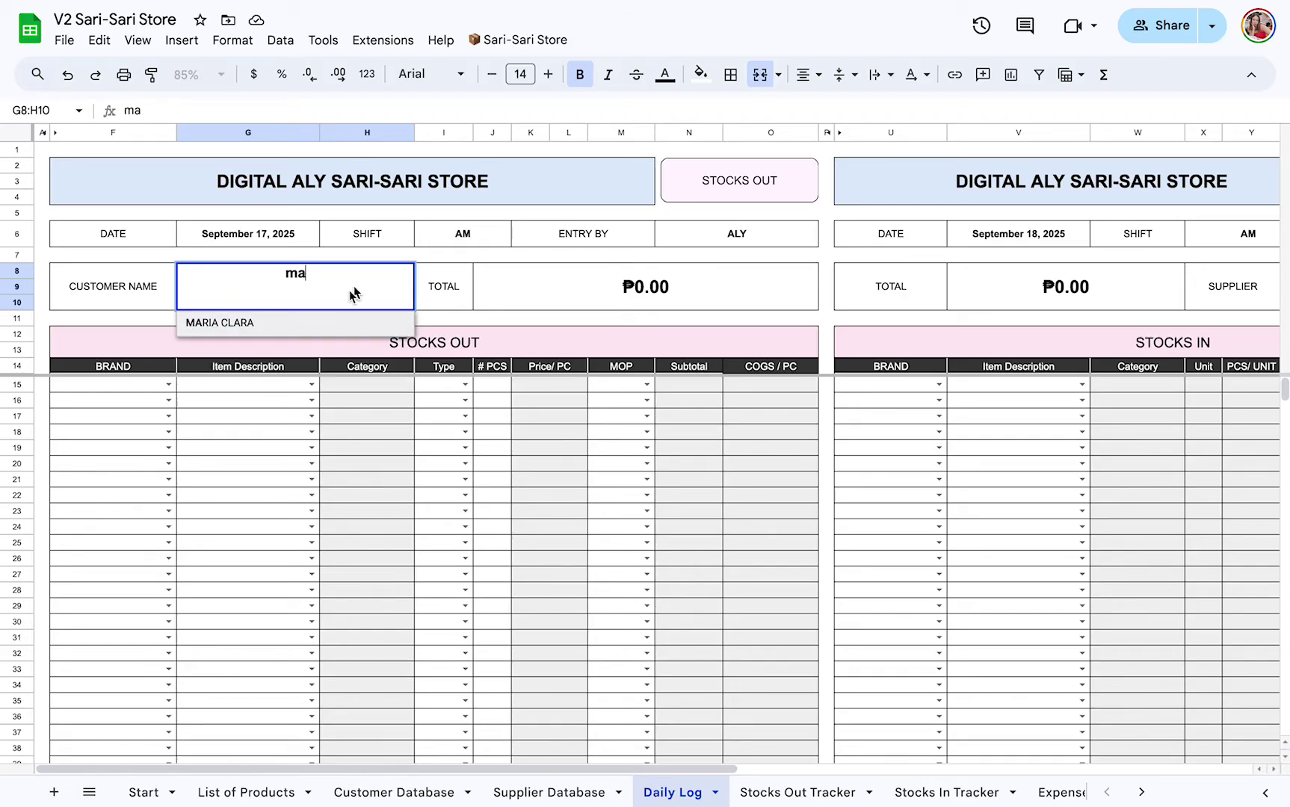
{"action": "left_click", "coordinate": [302, 329]}
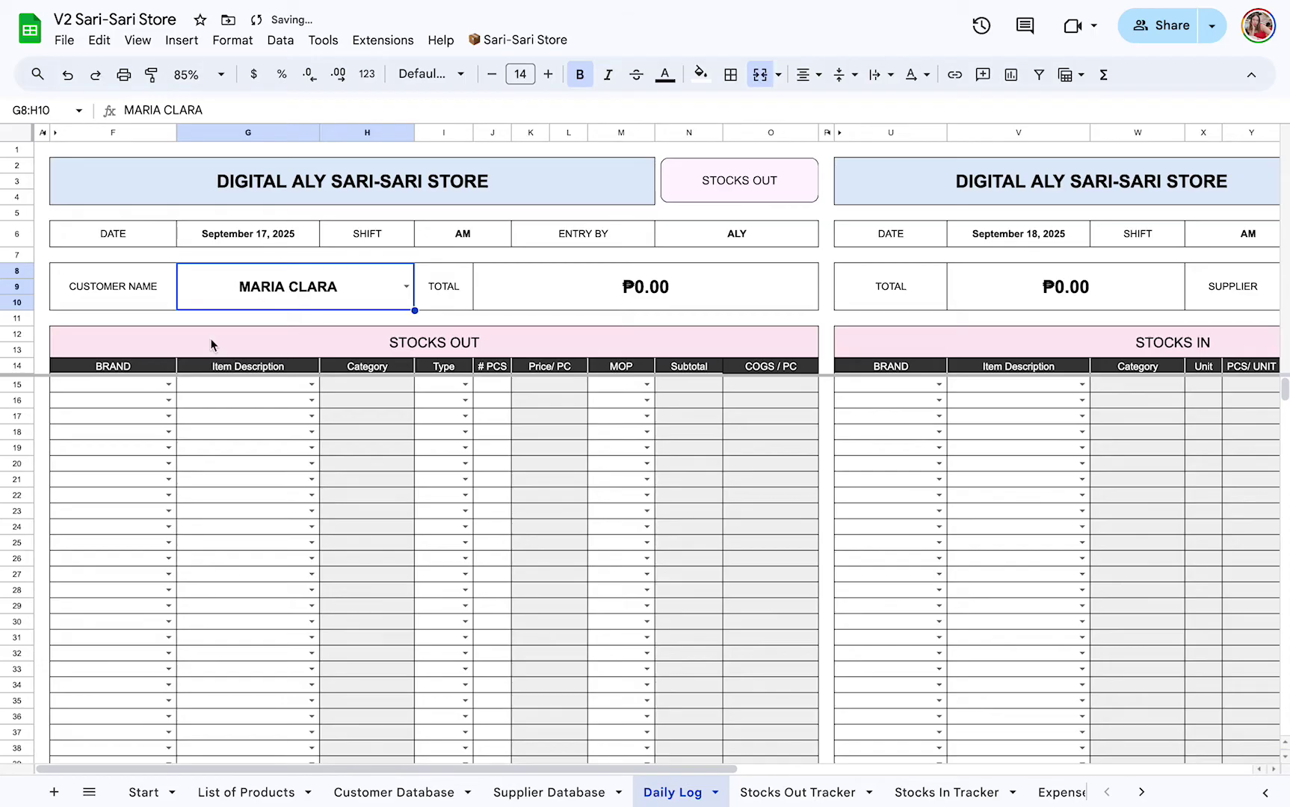
- Set the Stocks Out brands to Coca-Cola in row 15 and Lucky Me Pancit Canton in row 16
{"action": "left_click", "coordinate": [172, 386]}
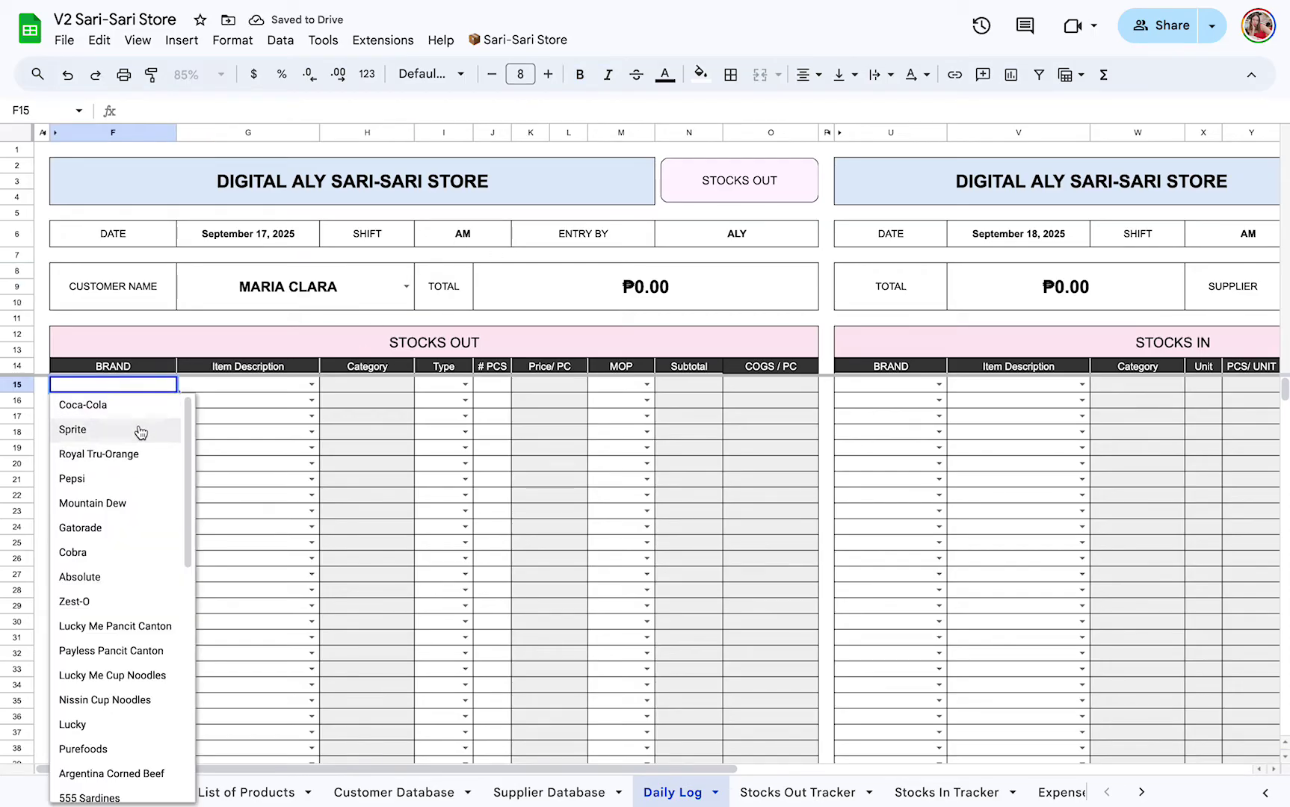
{"action": "left_click", "coordinate": [142, 407]}
{"action": "key", "text": "Tab"}
{"action": "left_click", "coordinate": [165, 402]}
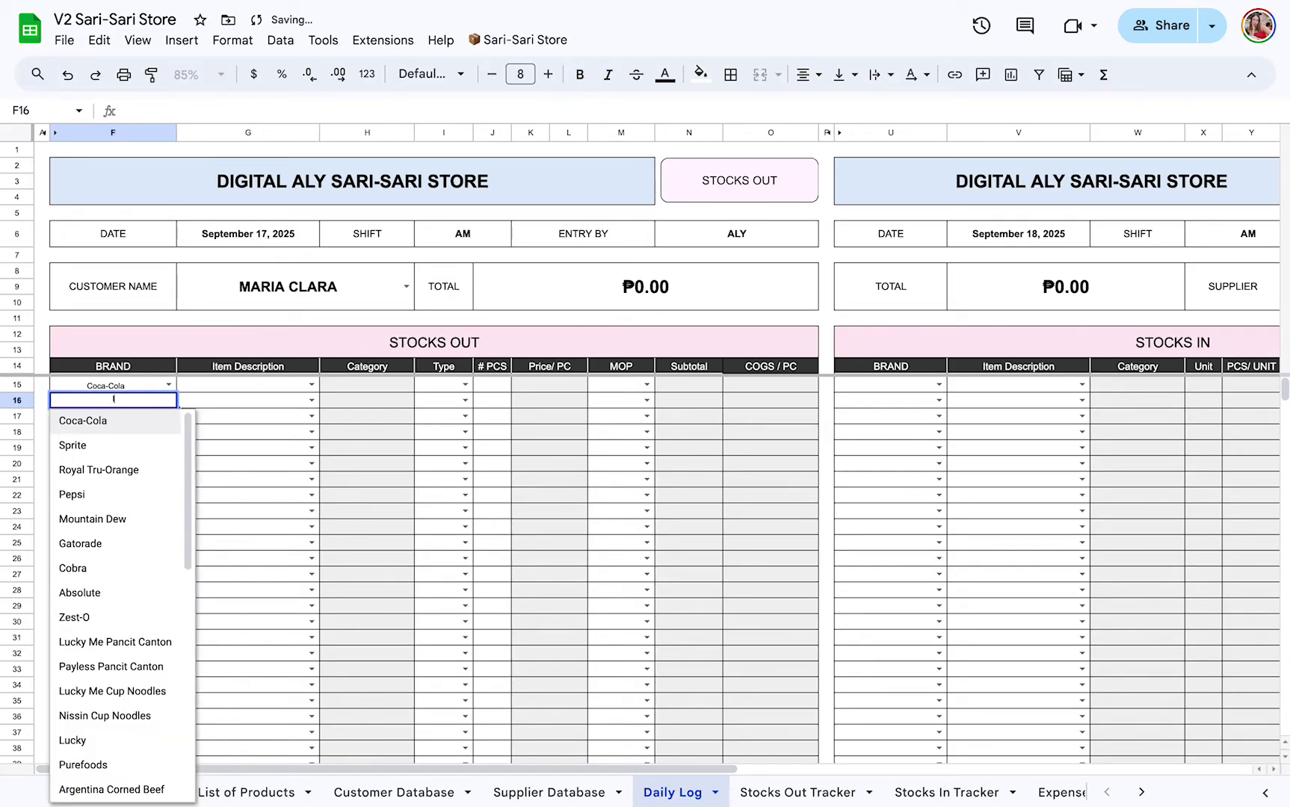
{"action": "type", "text": "Lucky"}
{"action": "left_click", "coordinate": [169, 418]}
- Set the item descriptions to "1.5L Bottle" for Coca-Cola and "Kalamansi, per pack" for Lucky Me Pancit Canton
{"action": "left_click", "coordinate": [312, 382]}
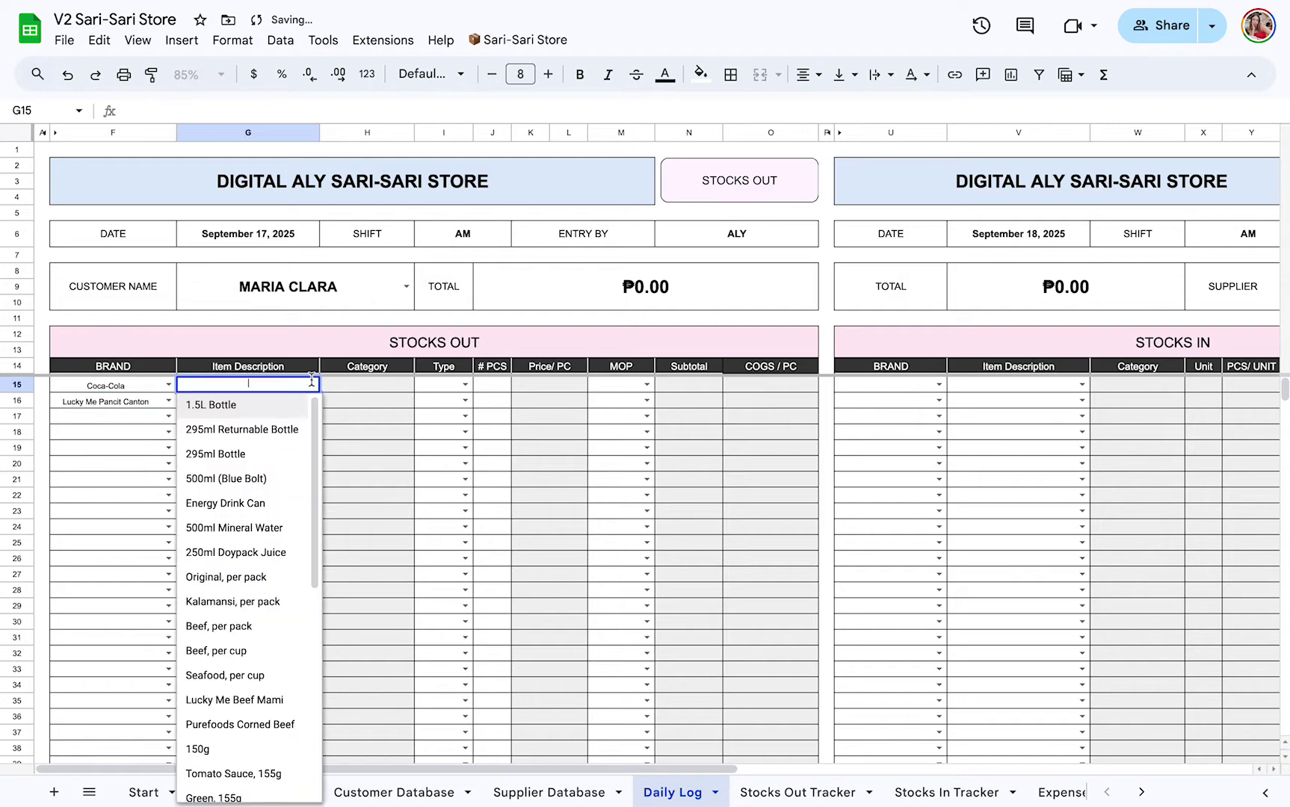
{"action": "left_click", "coordinate": [280, 408]}
{"action": "left_click", "coordinate": [317, 398]}
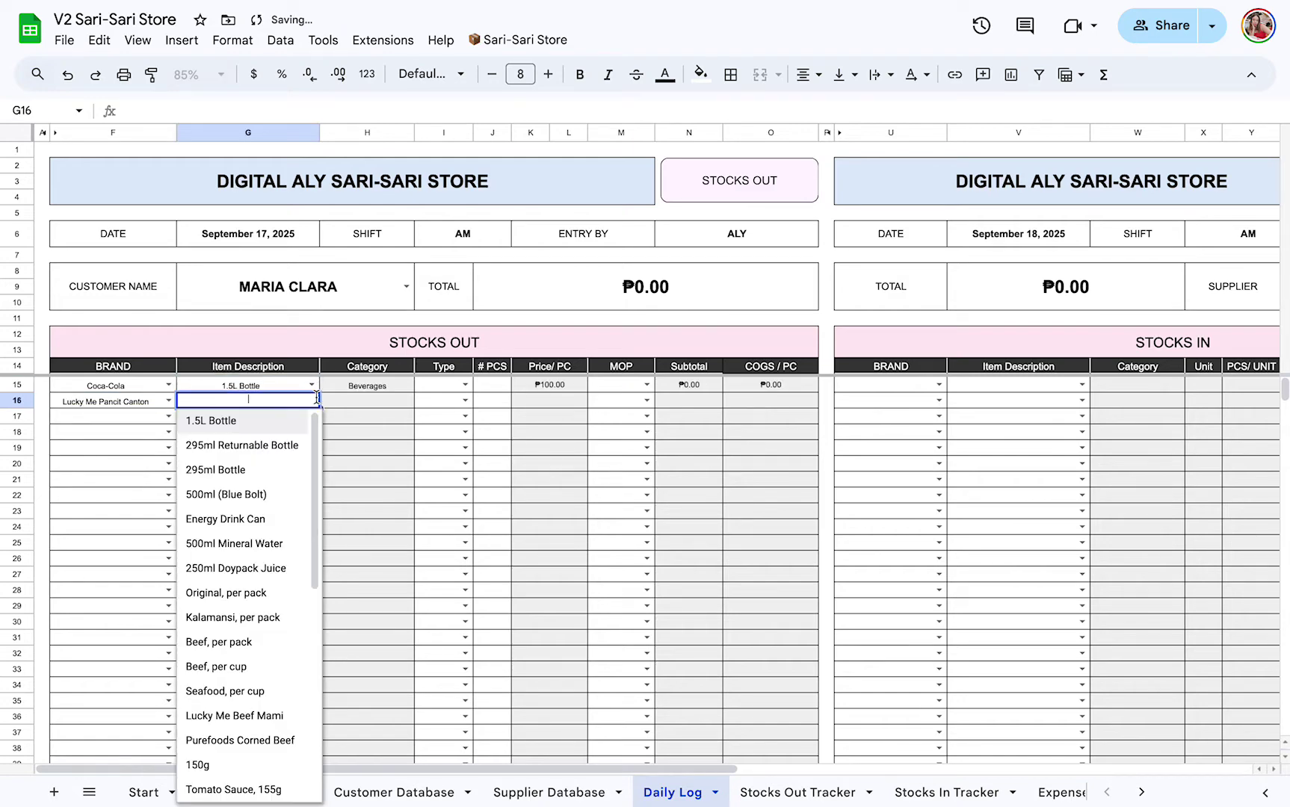
{"action": "type", "text": "Kal"}
{"action": "left_click", "coordinate": [302, 422]}
- Set the Type to UTANG for both the Coca-Cola and Lucky Me Pancit Canton rows
{"action": "left_click", "coordinate": [444, 383]}
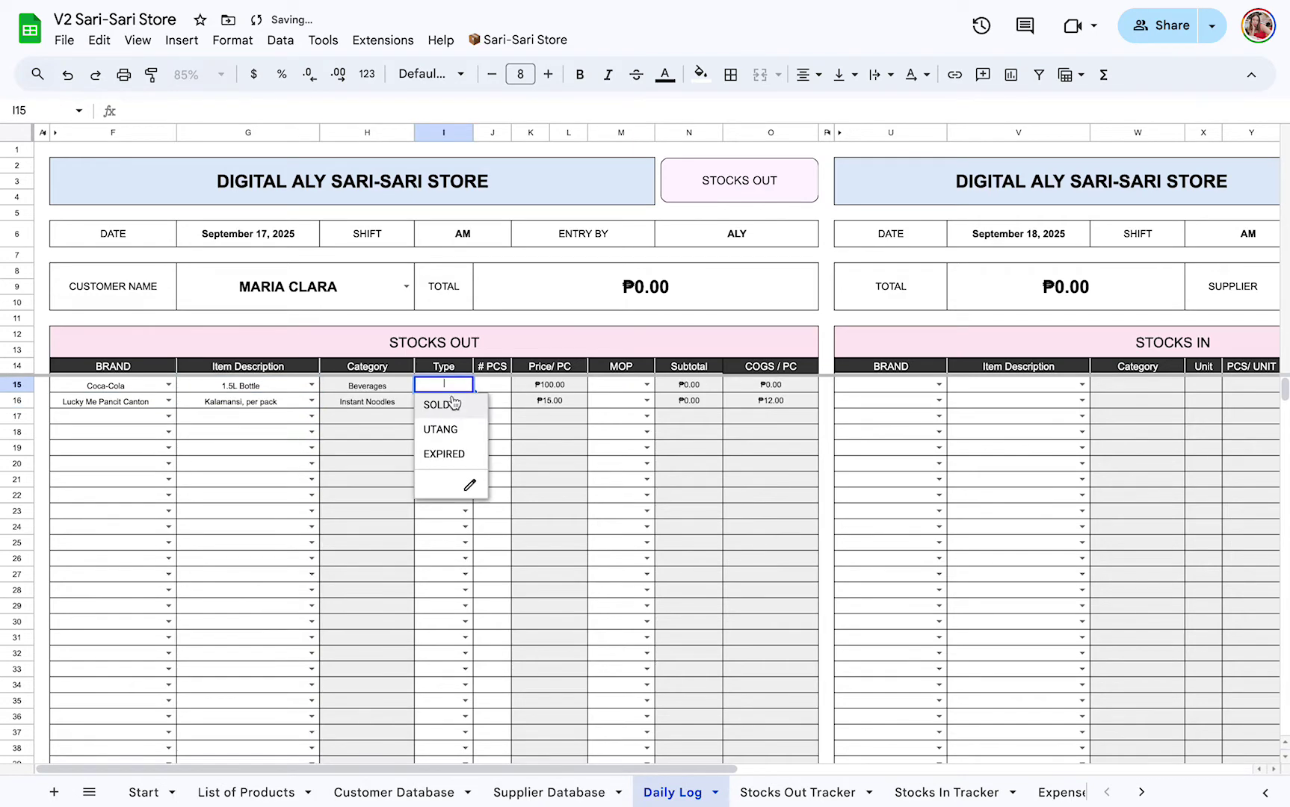
{"action": "left_click", "coordinate": [445, 430]}
{"action": "left_click", "coordinate": [462, 401]}
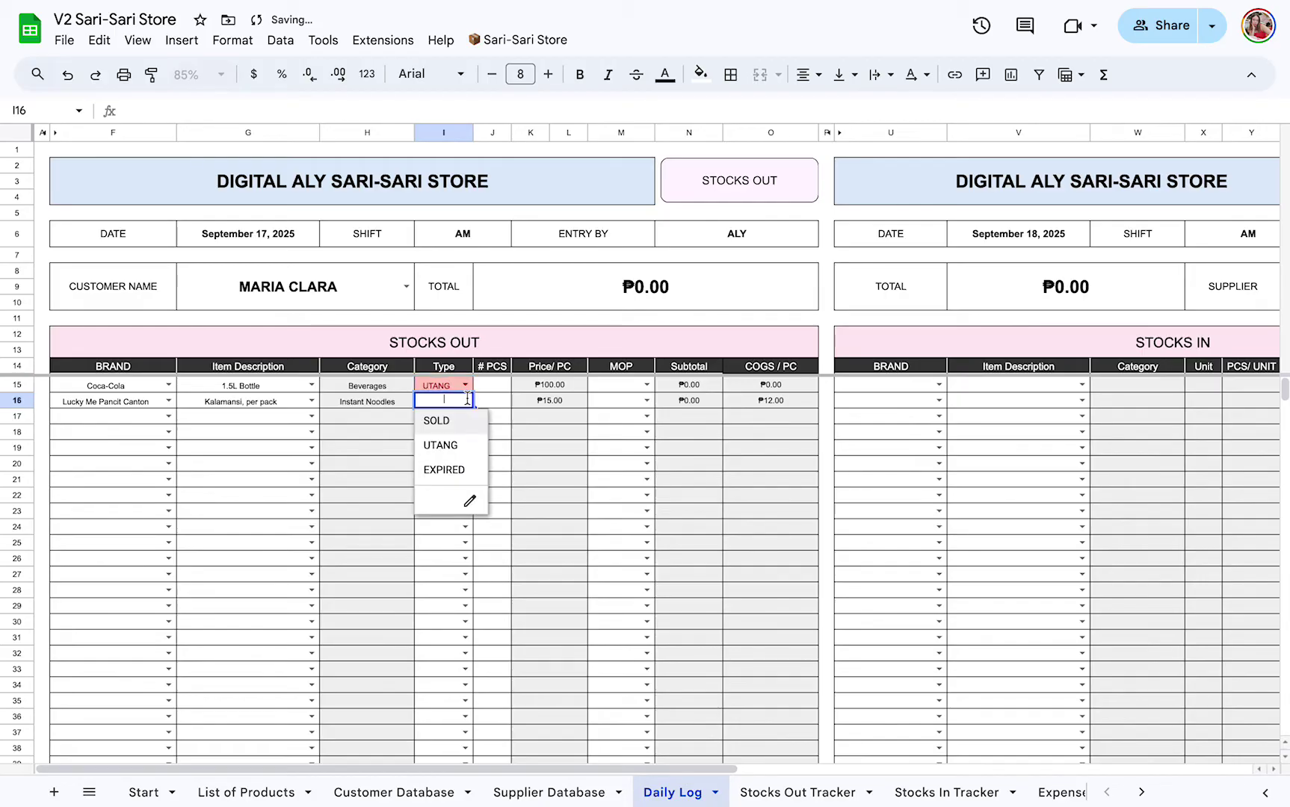
{"action": "left_click", "coordinate": [458, 447]}
- Enter the number of pieces as 1 for Coca-Cola and 5 for Lucky Me Pancit Canton
{"action": "left_click", "coordinate": [502, 387]}
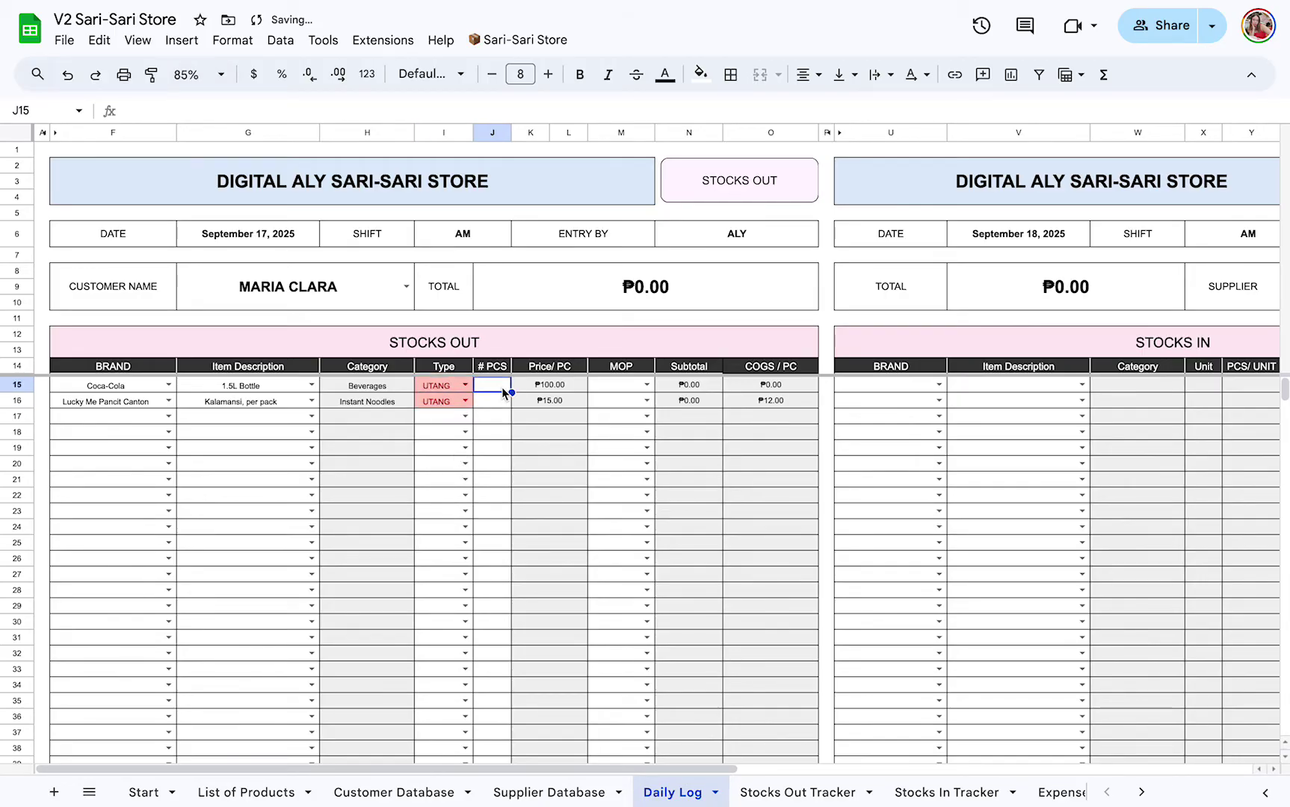
{"action": "type", "text": "1"}
{"action": "key", "text": "Return"}
{"action": "type", "text": "5"}
{"action": "key", "text": "Return"}
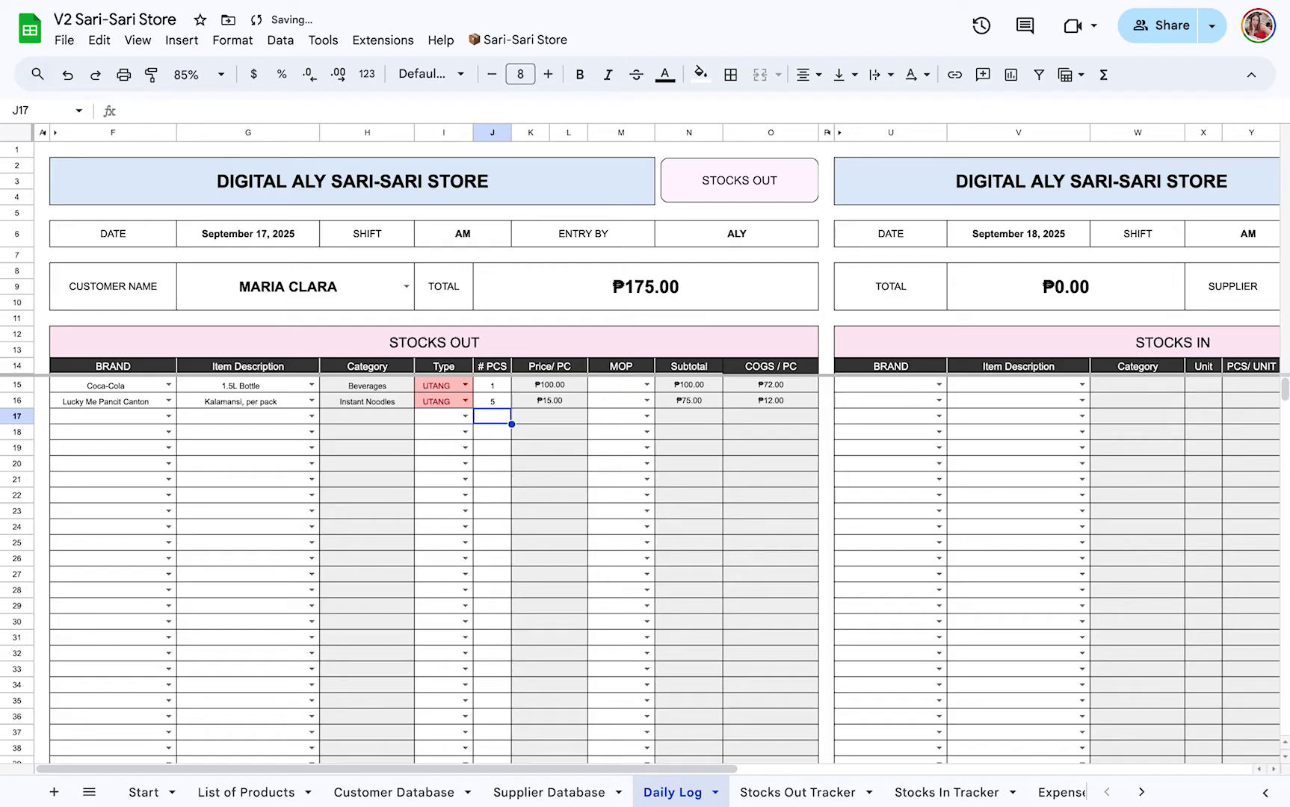
- Leave the mode of payment blank for both UTANG rows and save them to the Stocks Out Tracker
{"action": "left_click", "coordinate": [610, 384]}
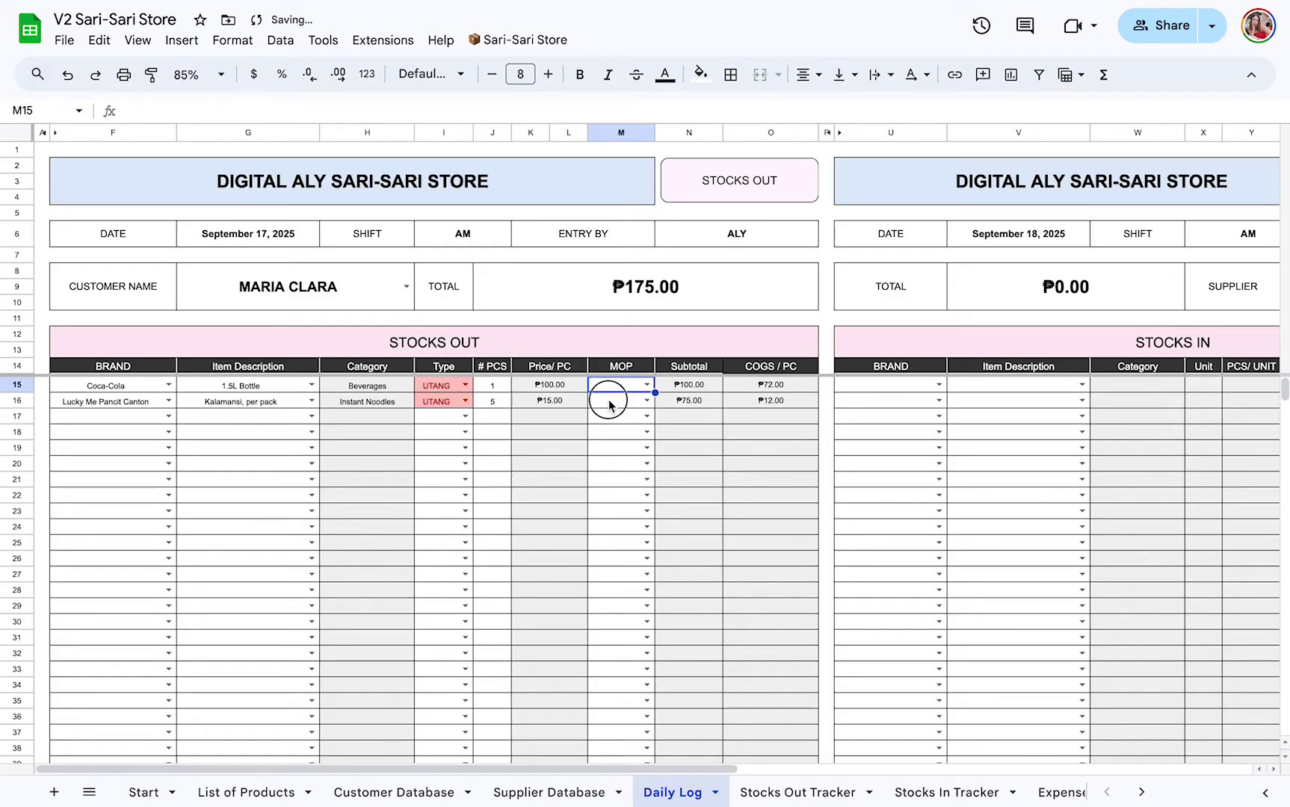
{"action": "left_click", "coordinate": [615, 403]}
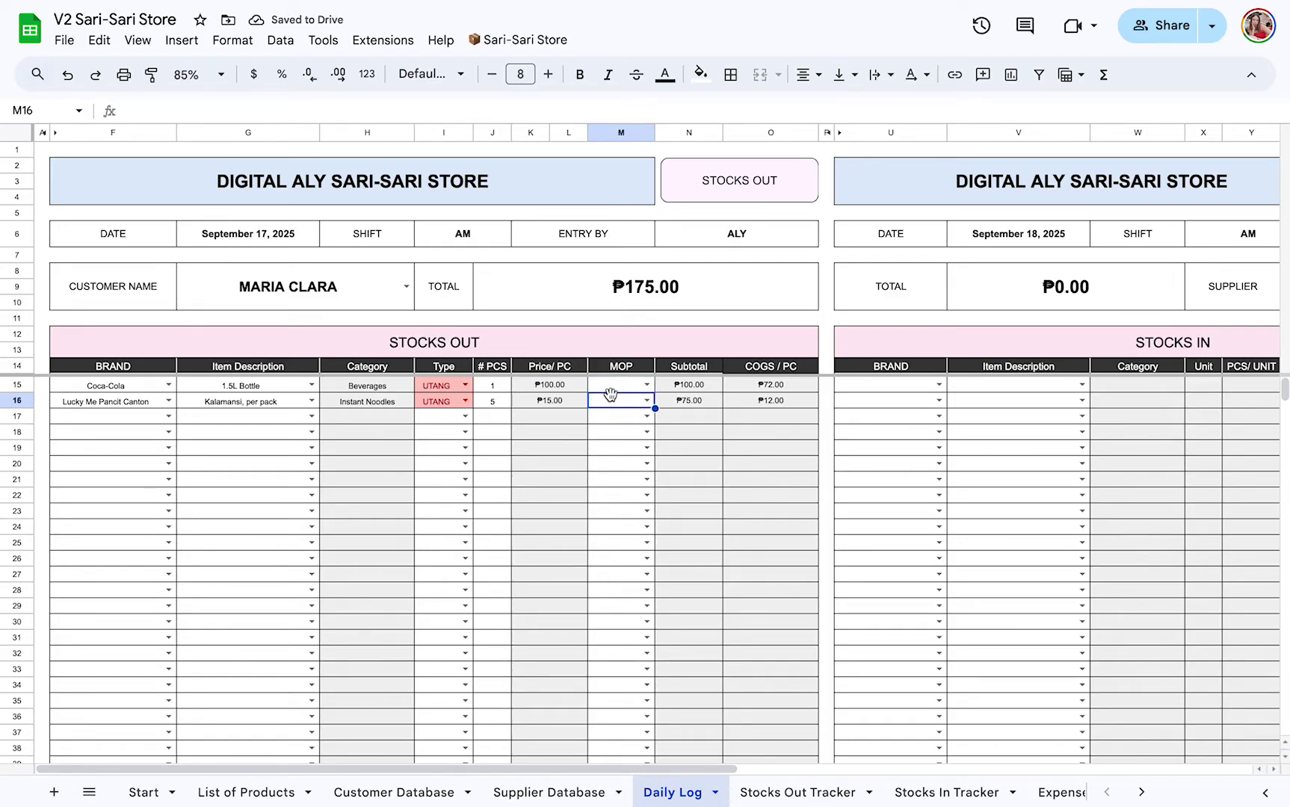
{"action": "left_click", "coordinate": [723, 192]}
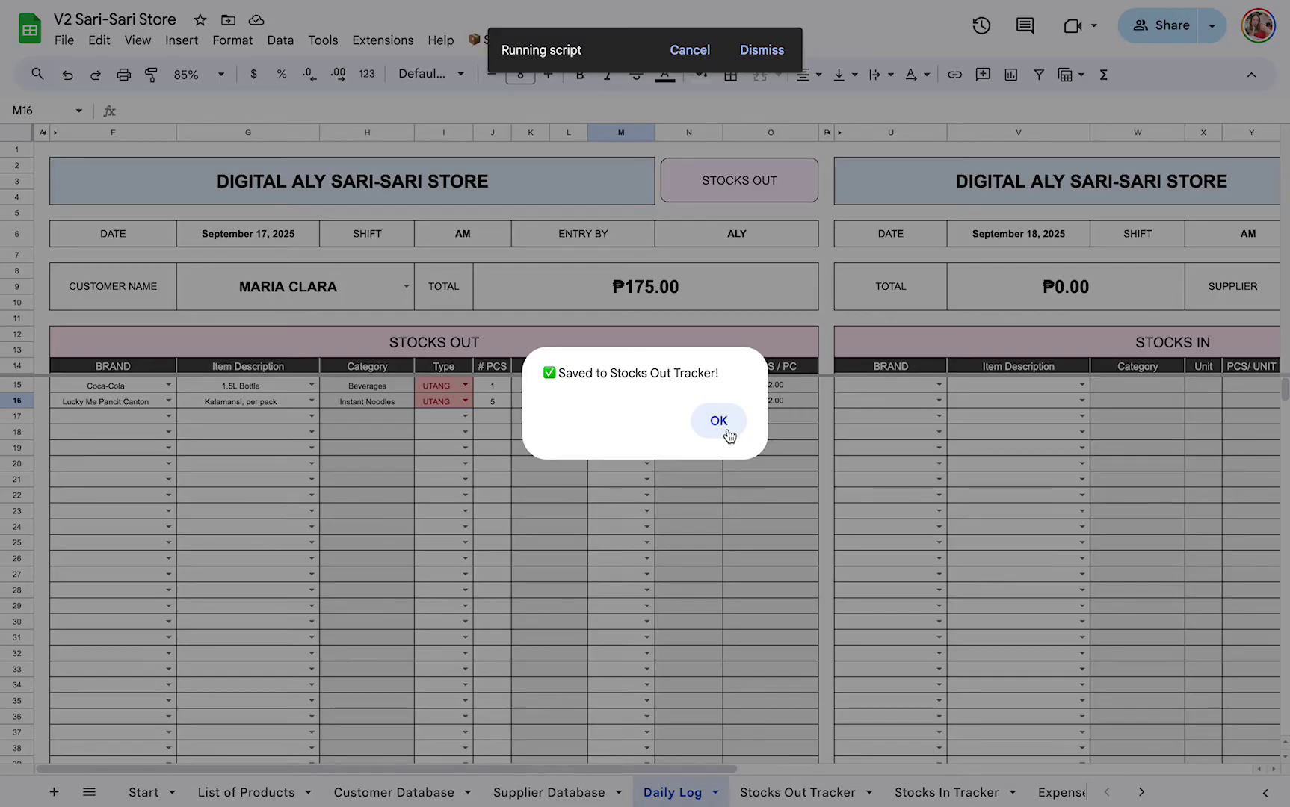
{"action": "left_click", "coordinate": [719, 421]}
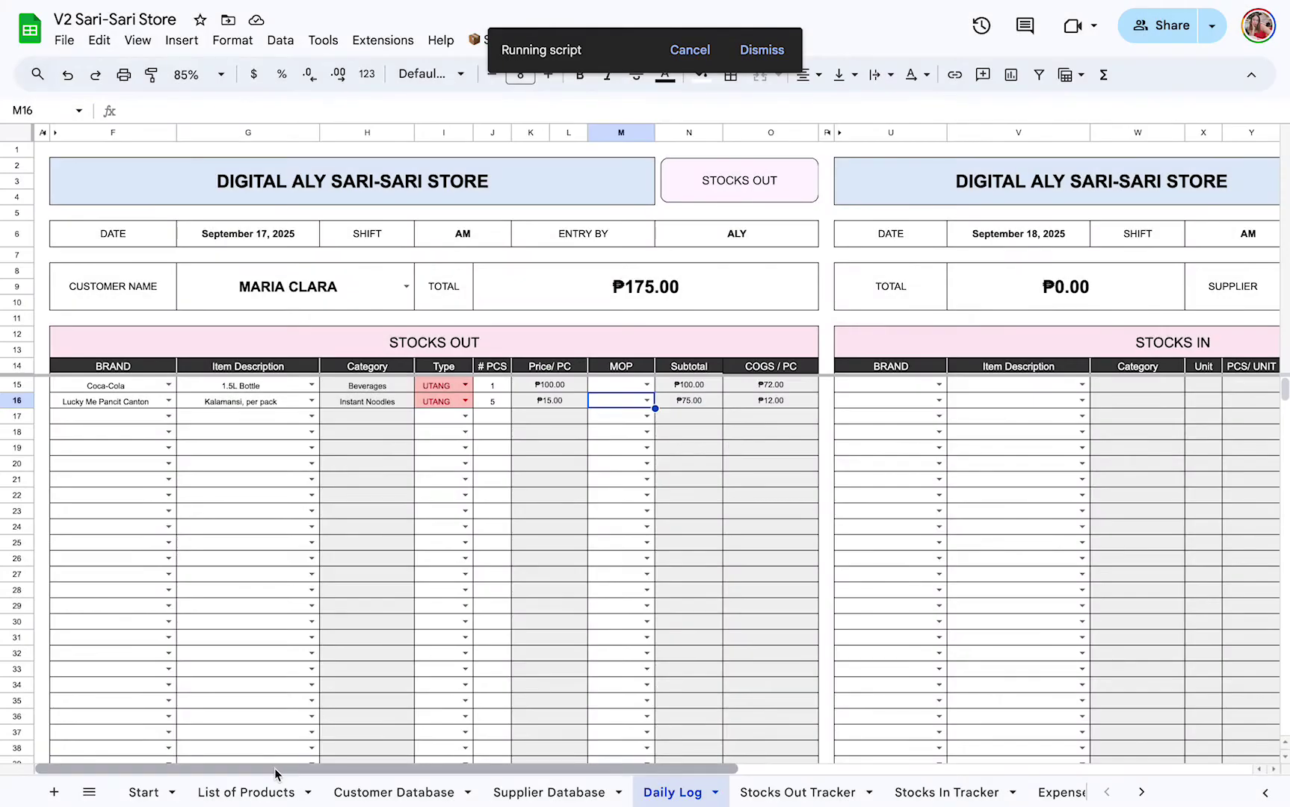
- Review the Utang column and the second customer's record in the Customer Database
{"action": "left_click", "coordinate": [422, 802]}
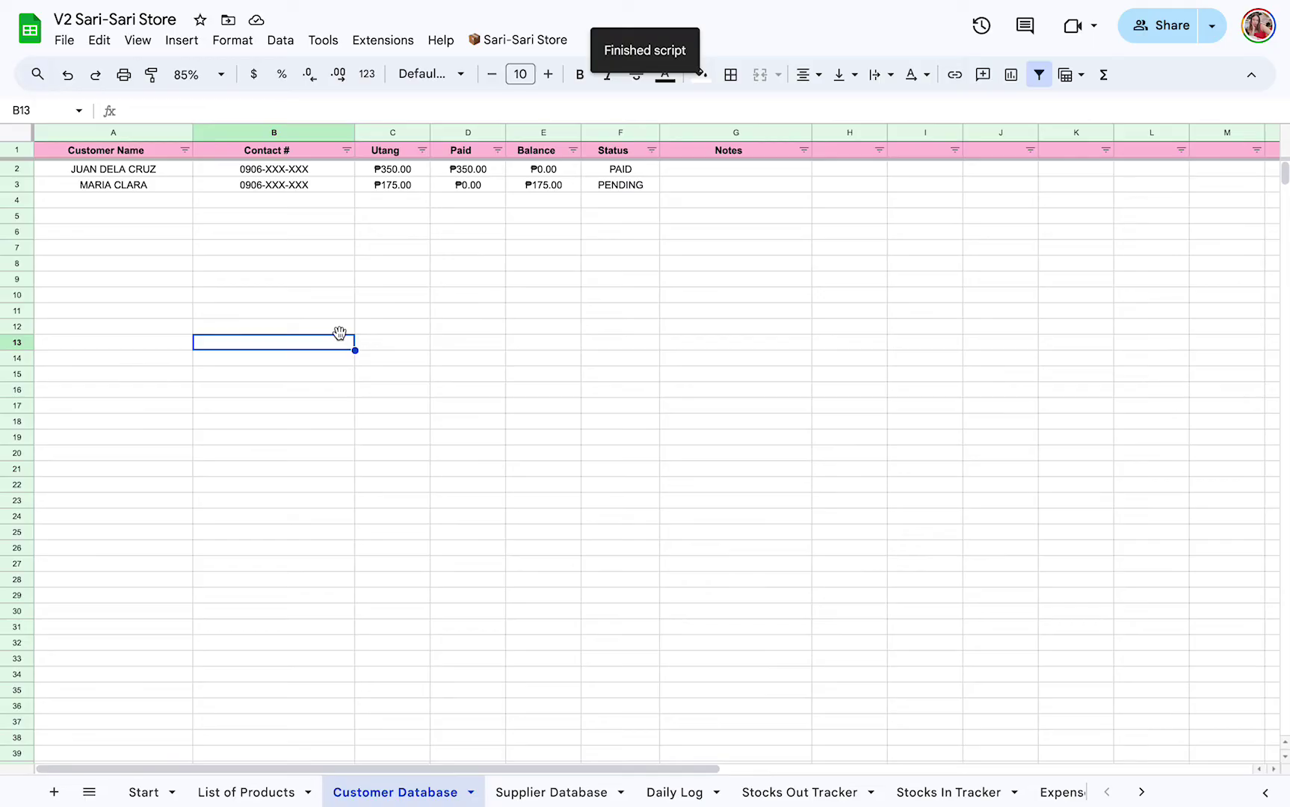
{"action": "left_click", "coordinate": [404, 196]}
{"action": "left_click", "coordinate": [321, 193]}
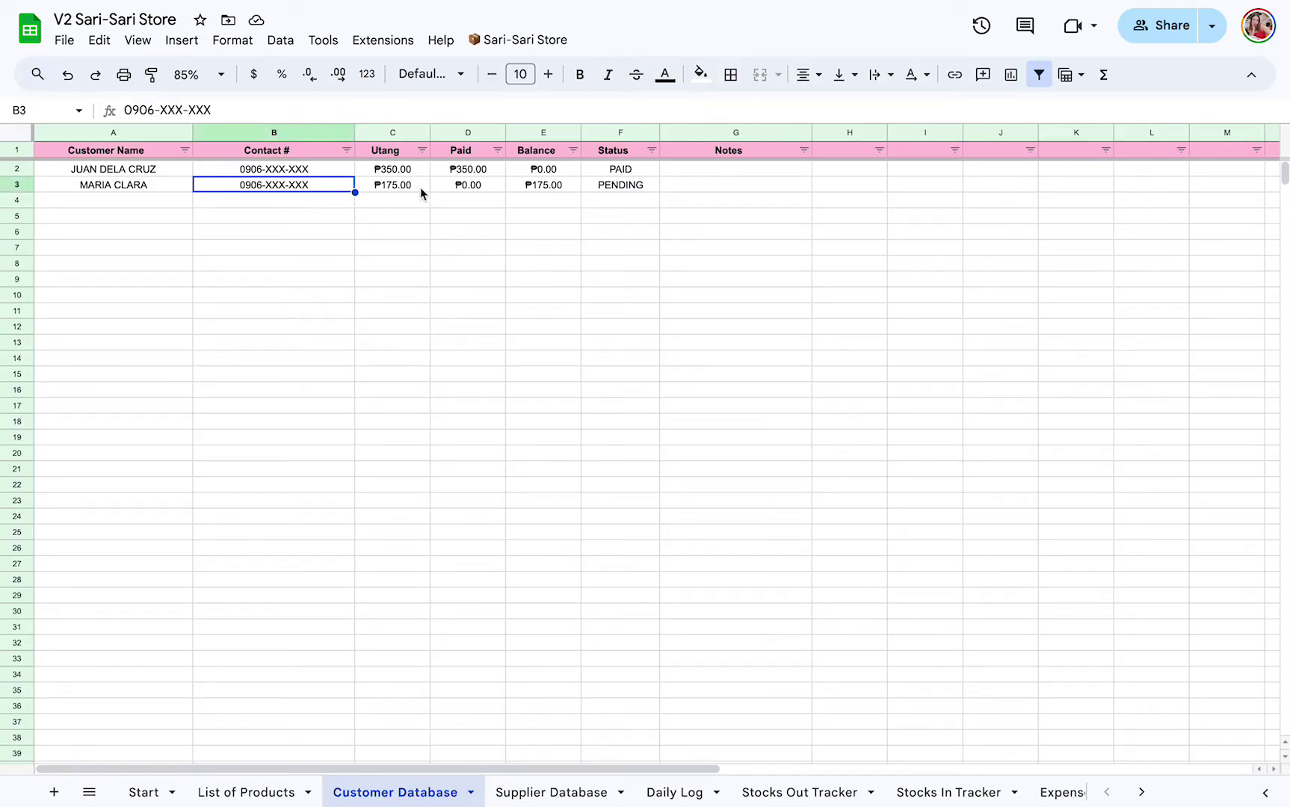
{"action": "left_click", "coordinate": [396, 132]}
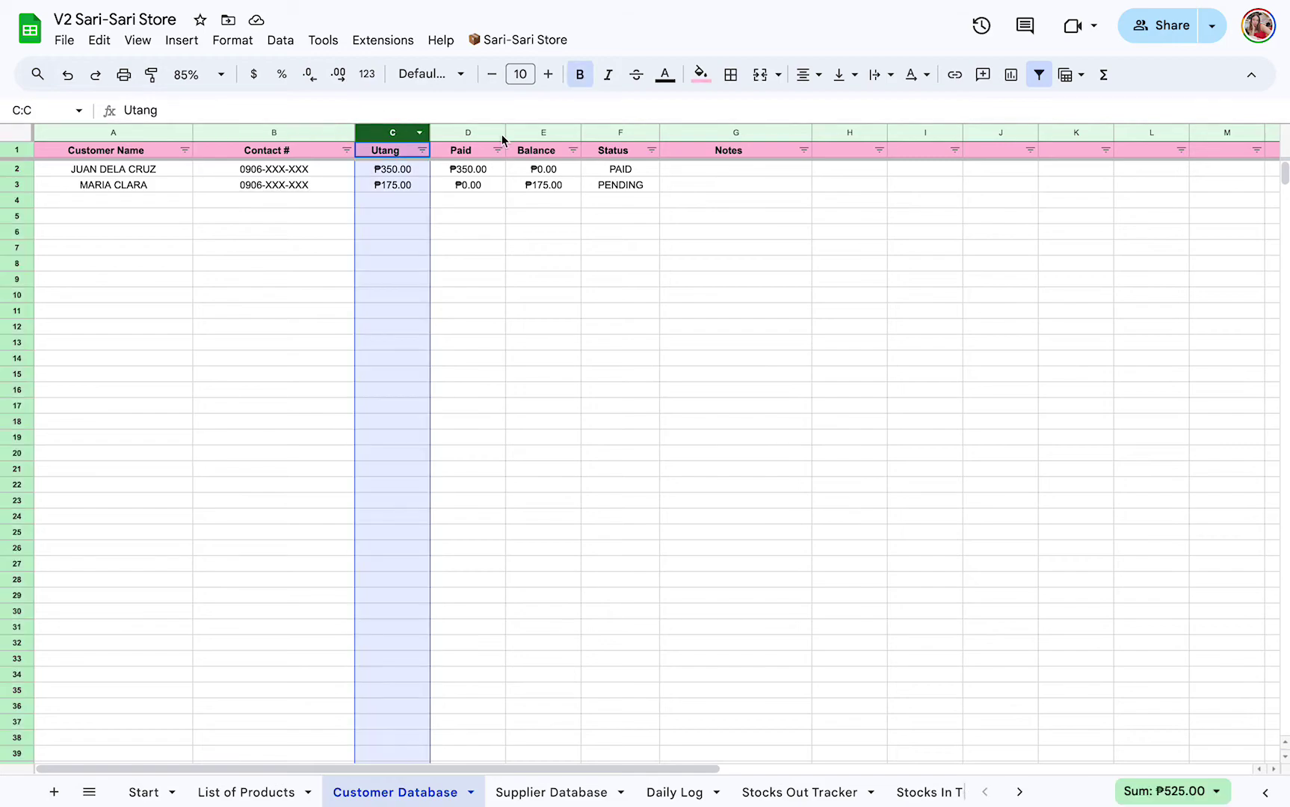
- In row 5 of the Utang Paid sheet, enter September 20, 2025 as the date and select the customer starting with "ma"
{"action": "left_click", "coordinate": [802, 797]}
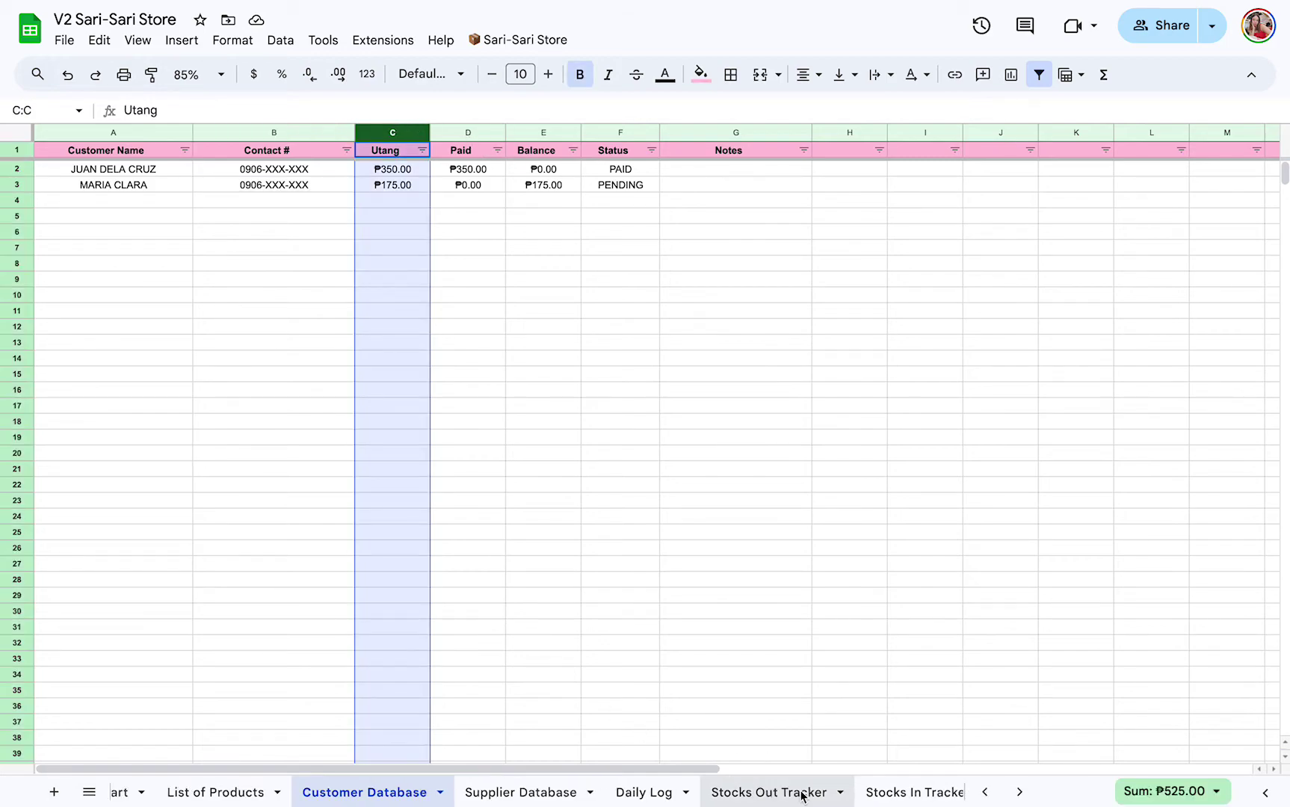
{"action": "scroll", "coordinate": [801, 797], "scroll_direction": "right", "scroll_amount": 10}
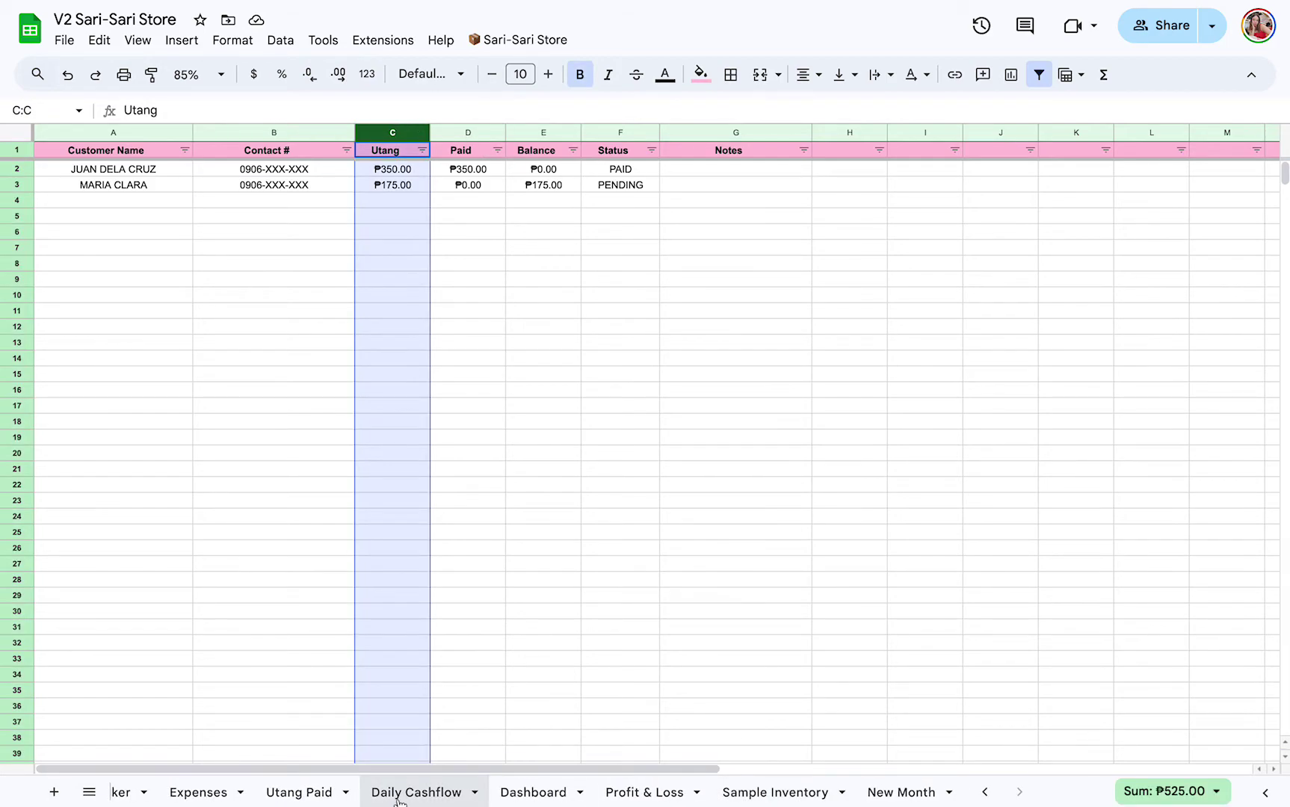
{"action": "left_click", "coordinate": [310, 794]}
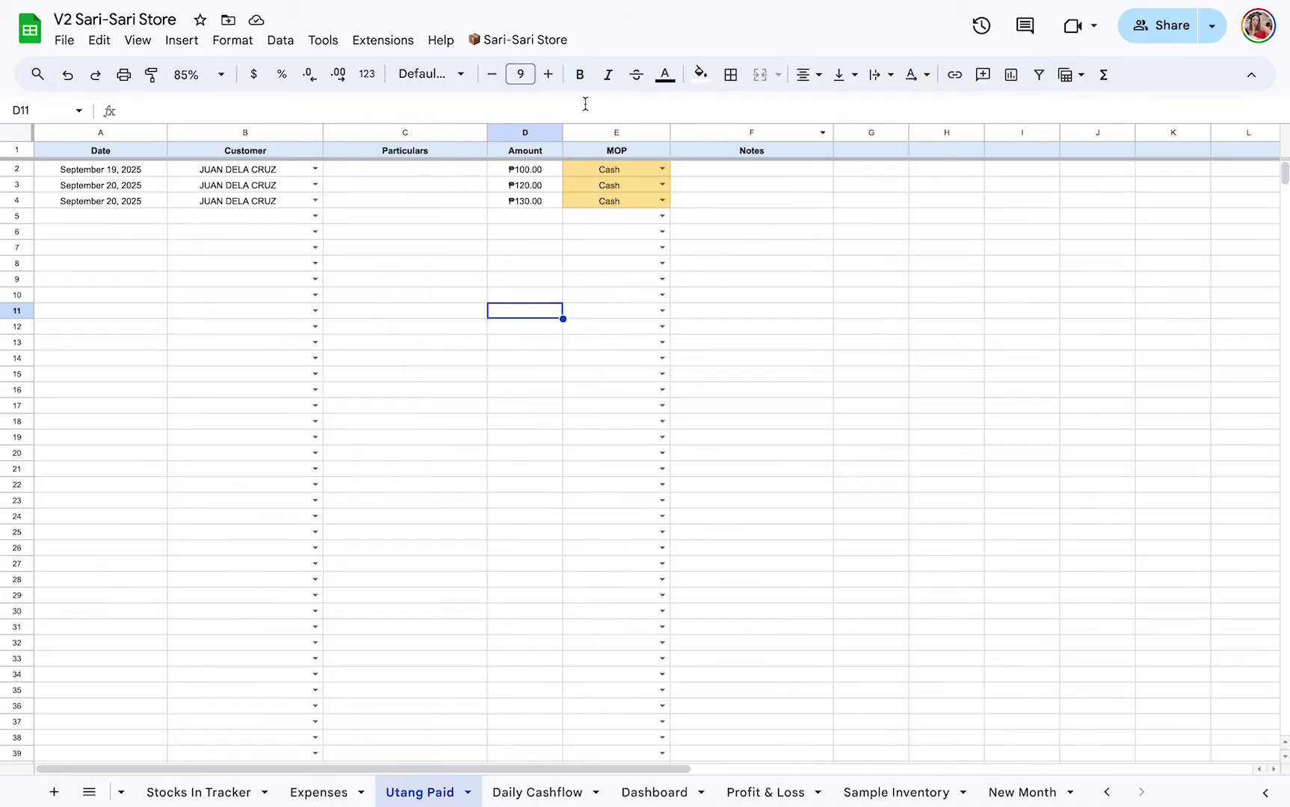
{"action": "double_click", "coordinate": [109, 220]}
{"action": "left_click", "coordinate": [179, 344]}
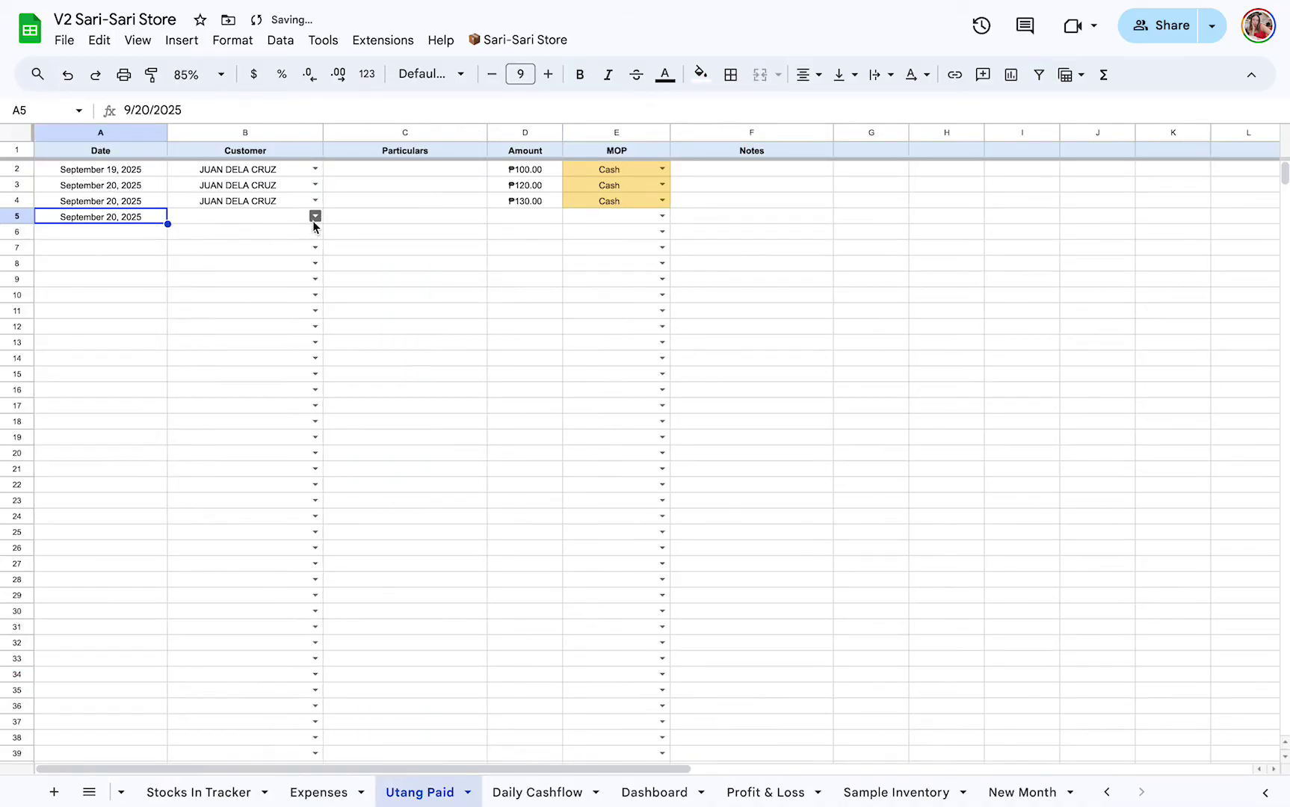
{"action": "left_click", "coordinate": [316, 219]}
{"action": "type", "text": "ma"}
{"action": "left_click", "coordinate": [276, 239]}
- Enter 175 as the payment amount in row 5 of the Utang Paid sheet
{"action": "left_click", "coordinate": [523, 216]}
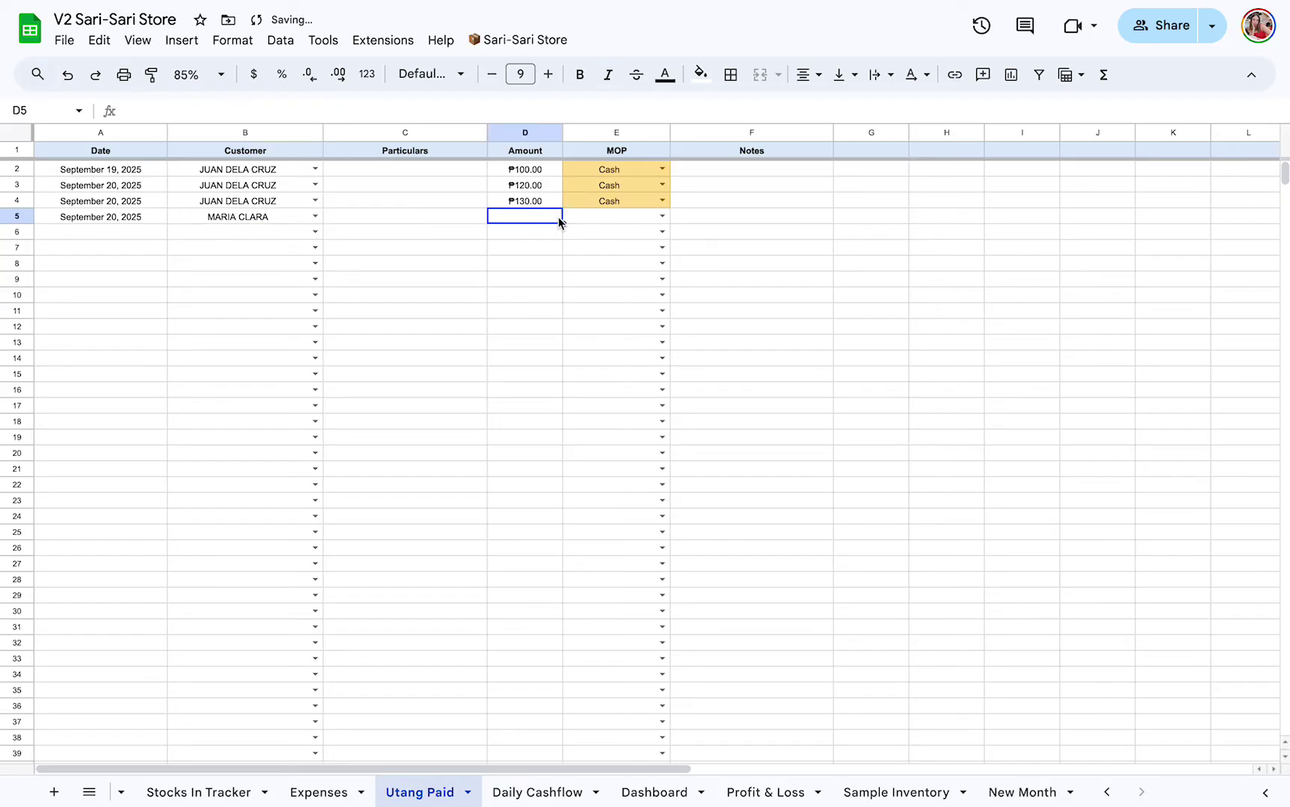
{"action": "type", "text": "175"}
{"action": "key", "text": "Return"}
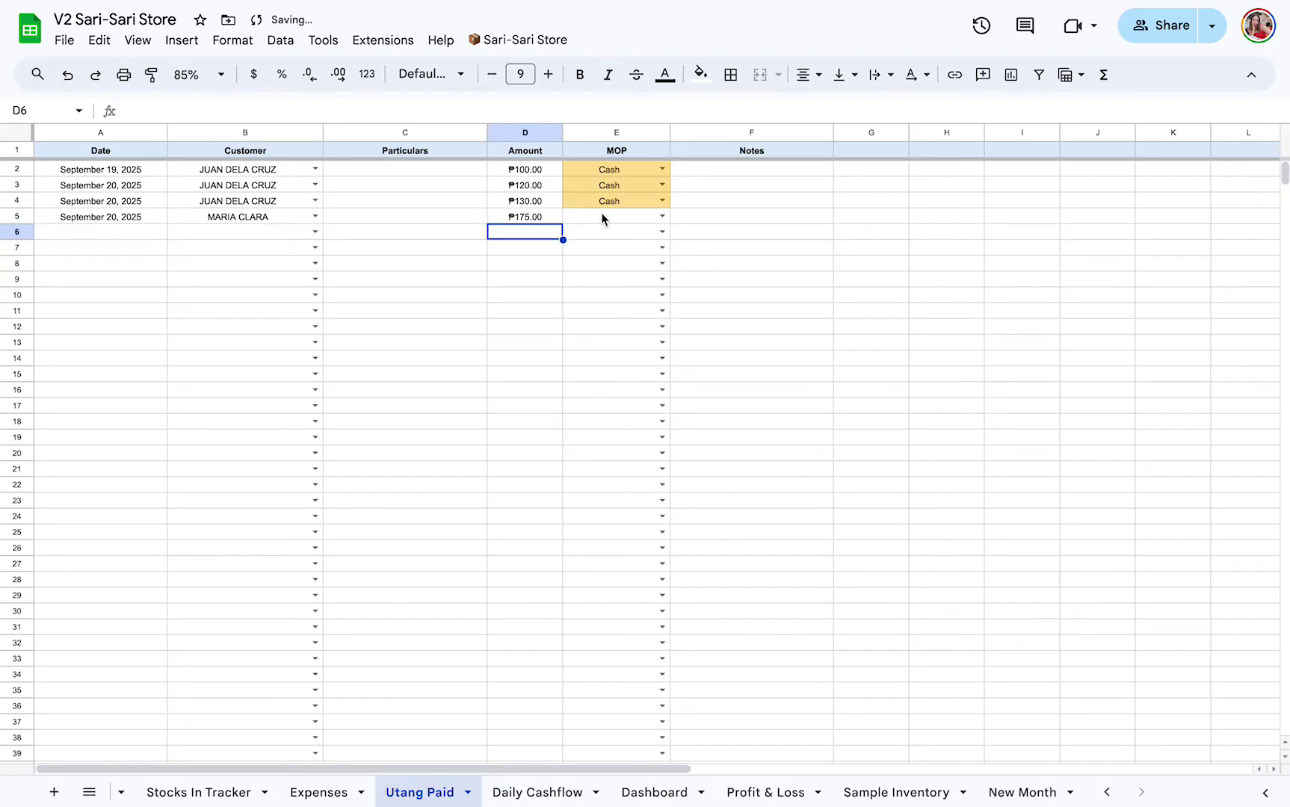
{"action": "left_click", "coordinate": [663, 217]}
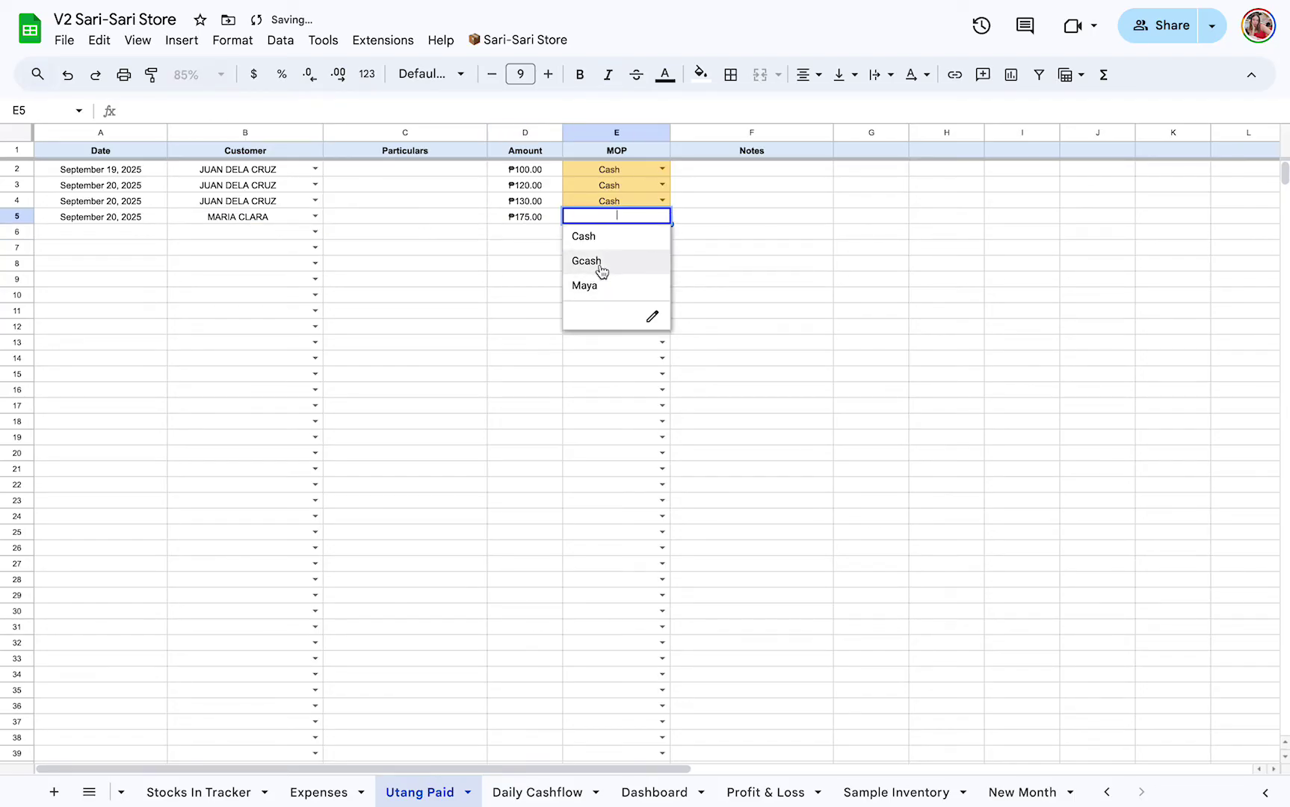
- Set the row 5 payment amount to 100 and its mode of payment to Cash
{"action": "left_click", "coordinate": [515, 218]}
{"action": "type", "text": "100"}
{"action": "key", "text": "Return"}
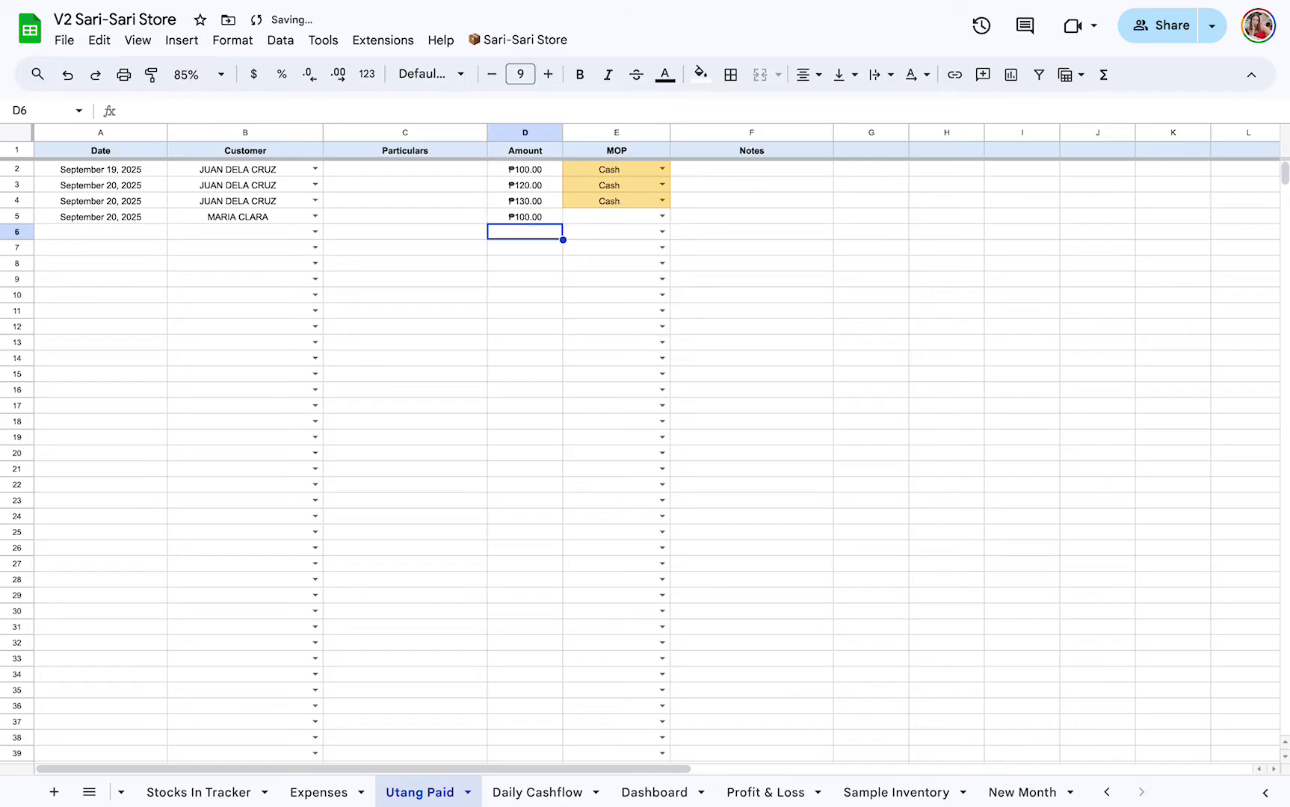
{"action": "left_click", "coordinate": [662, 217]}
{"action": "left_click", "coordinate": [636, 236]}
{"action": "left_click", "coordinate": [805, 237]}
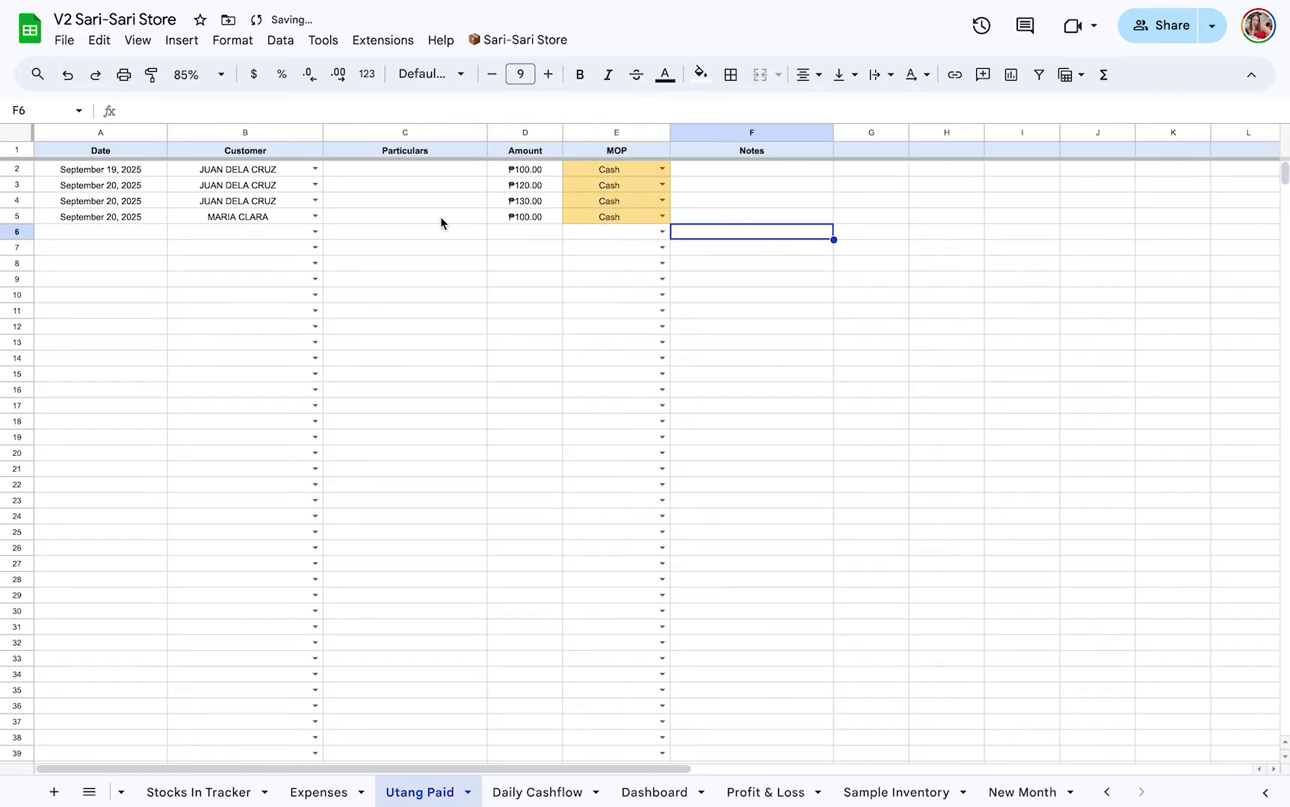
- Check the second customer's Paid and Balance values in the Customer Database
{"action": "scroll", "coordinate": [329, 791], "scroll_direction": "left", "scroll_amount": 5}
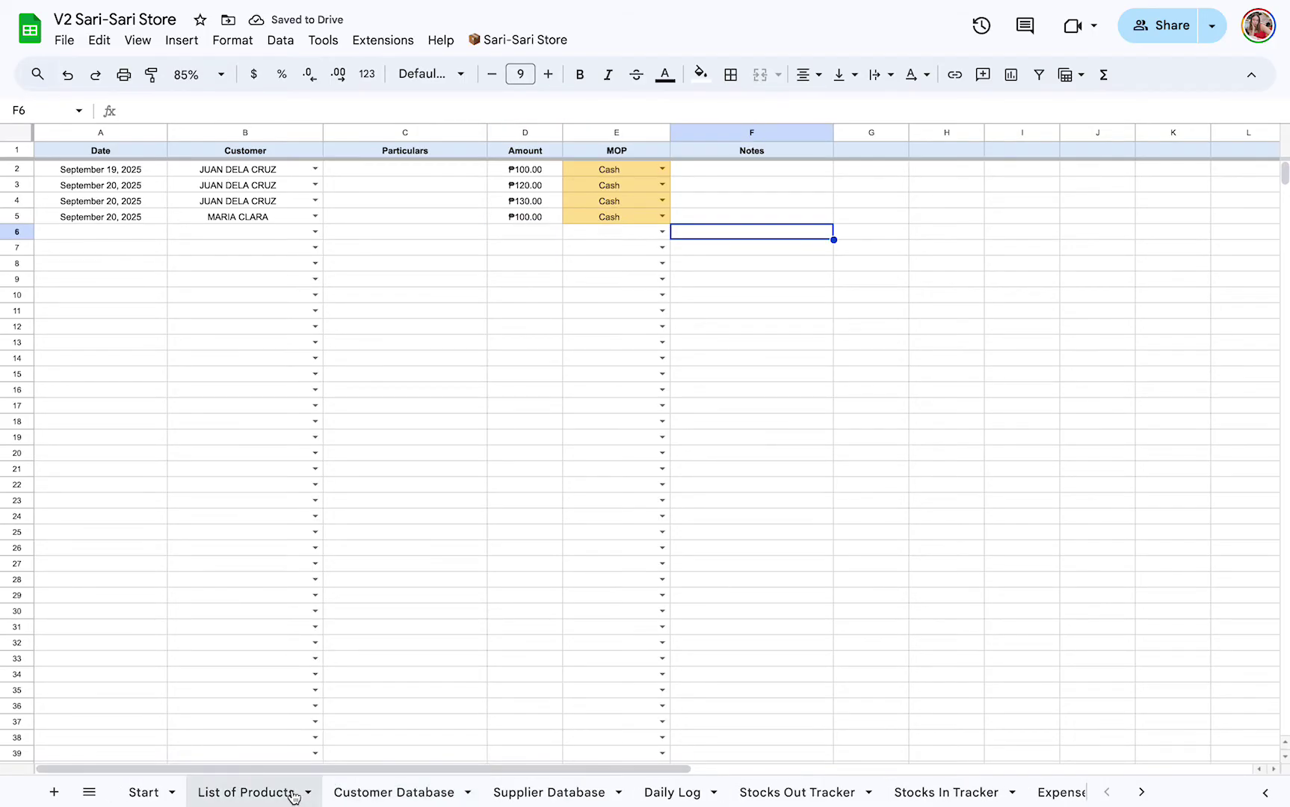
{"action": "left_click", "coordinate": [387, 794]}
{"action": "left_click", "coordinate": [485, 185]}
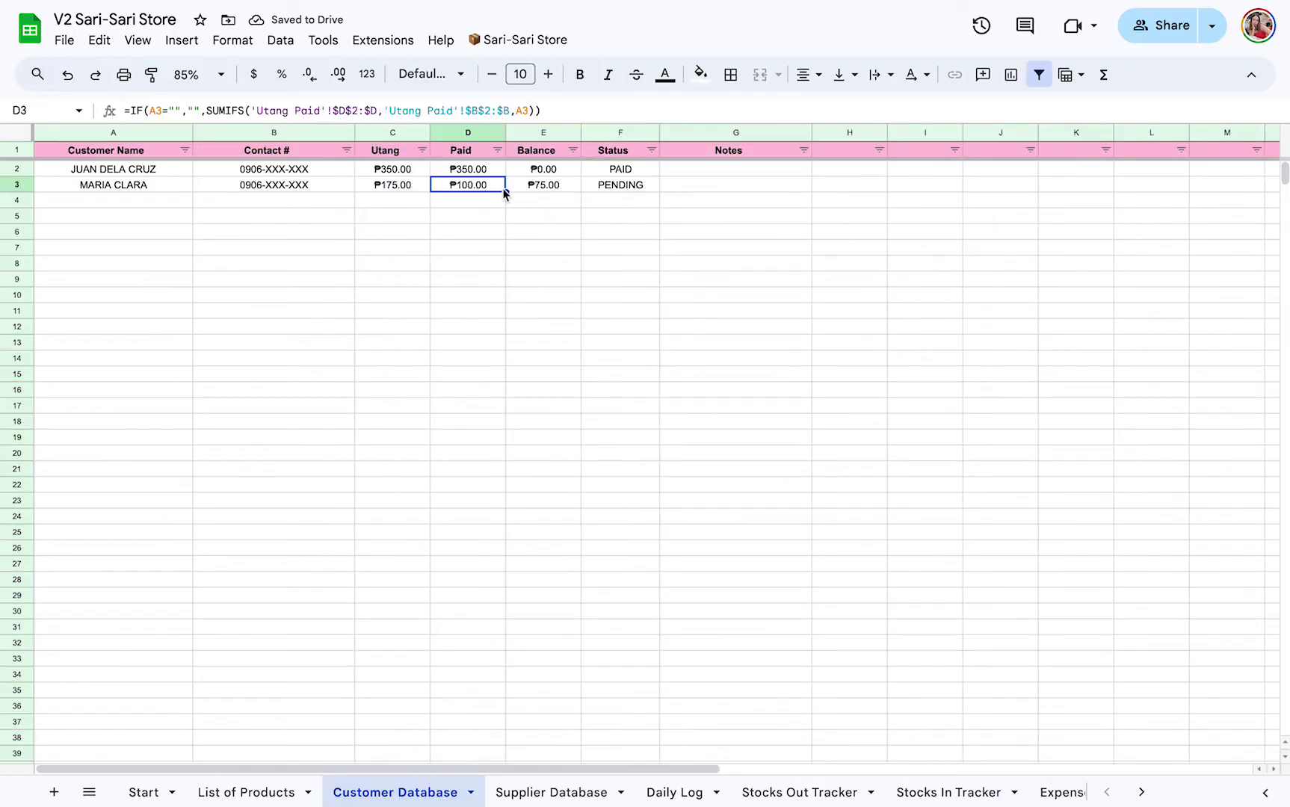
{"action": "left_click", "coordinate": [512, 187]}
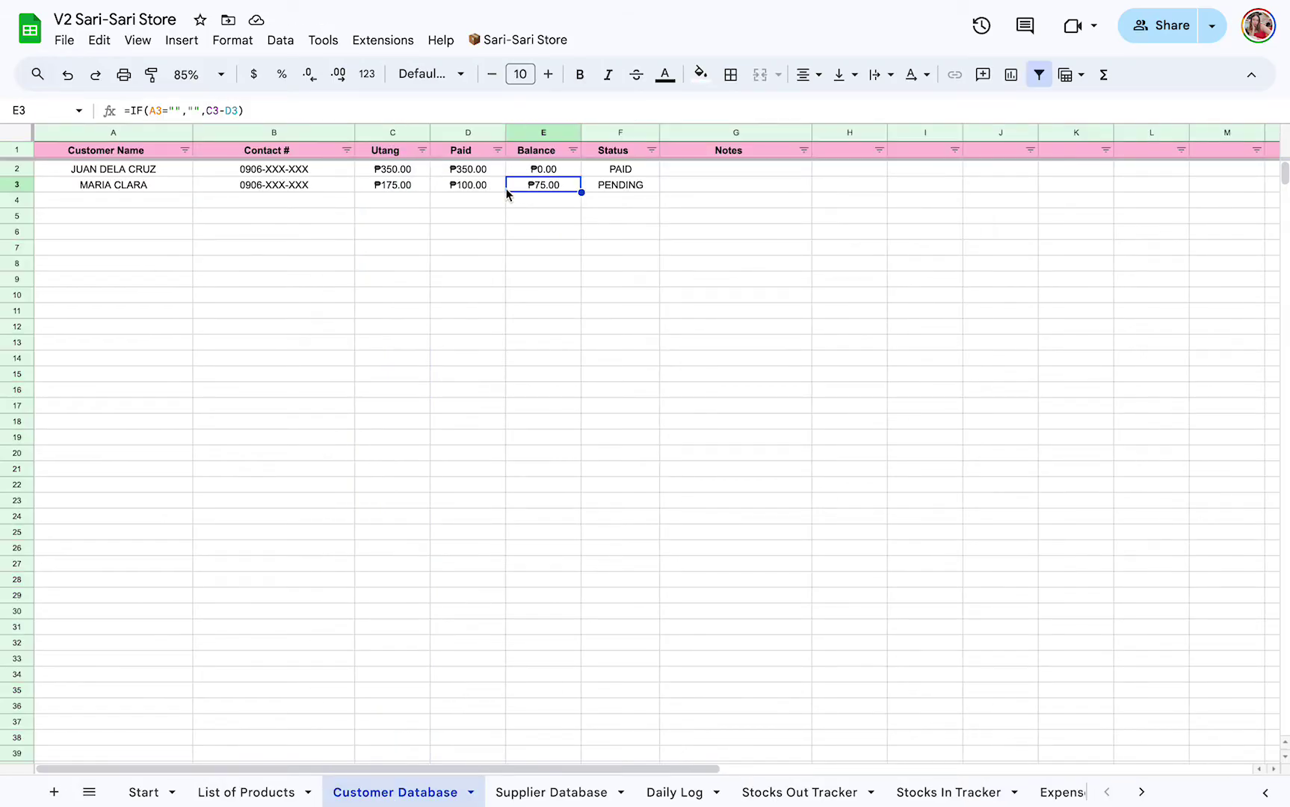
- Filter the Customer Database by Status so only PENDING customers are displayed
{"action": "left_click", "coordinate": [536, 132]}
{"action": "left_click", "coordinate": [617, 191]}
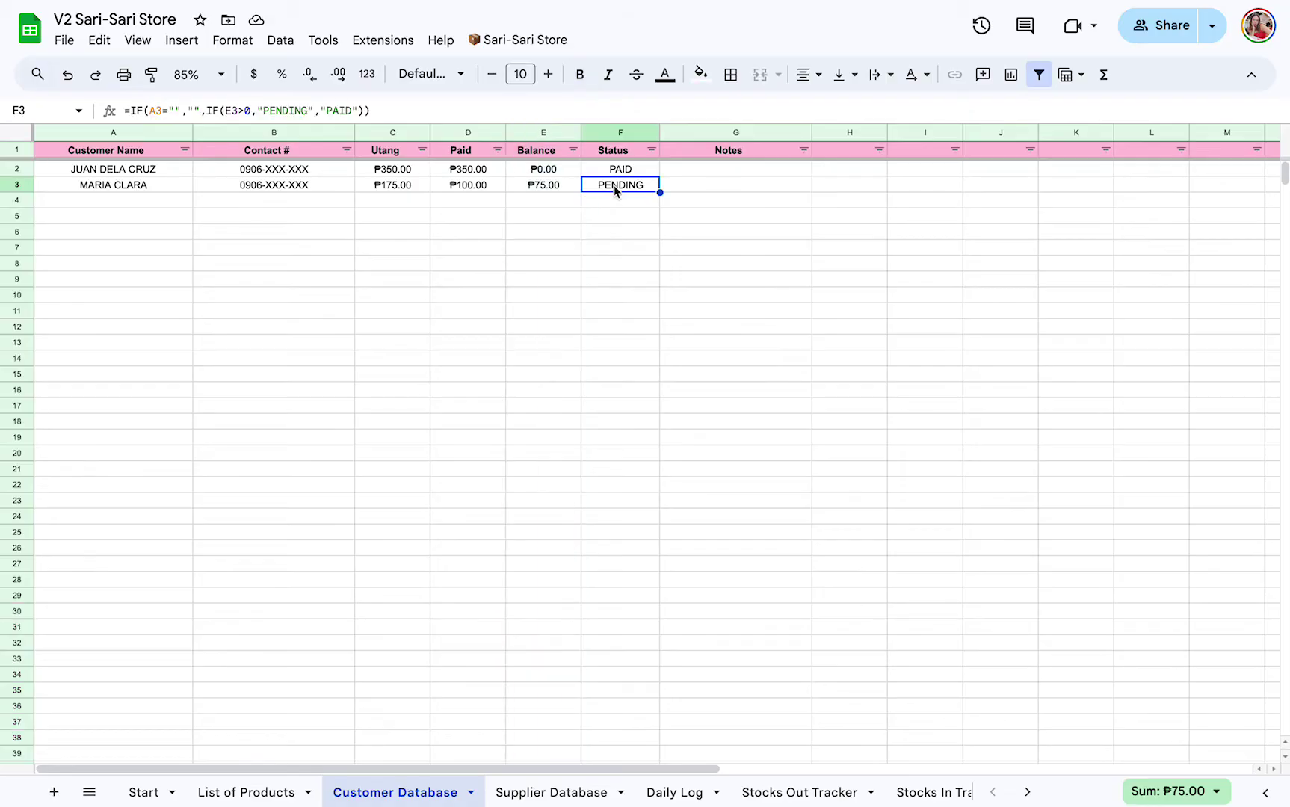
{"action": "left_click", "coordinate": [652, 150]}
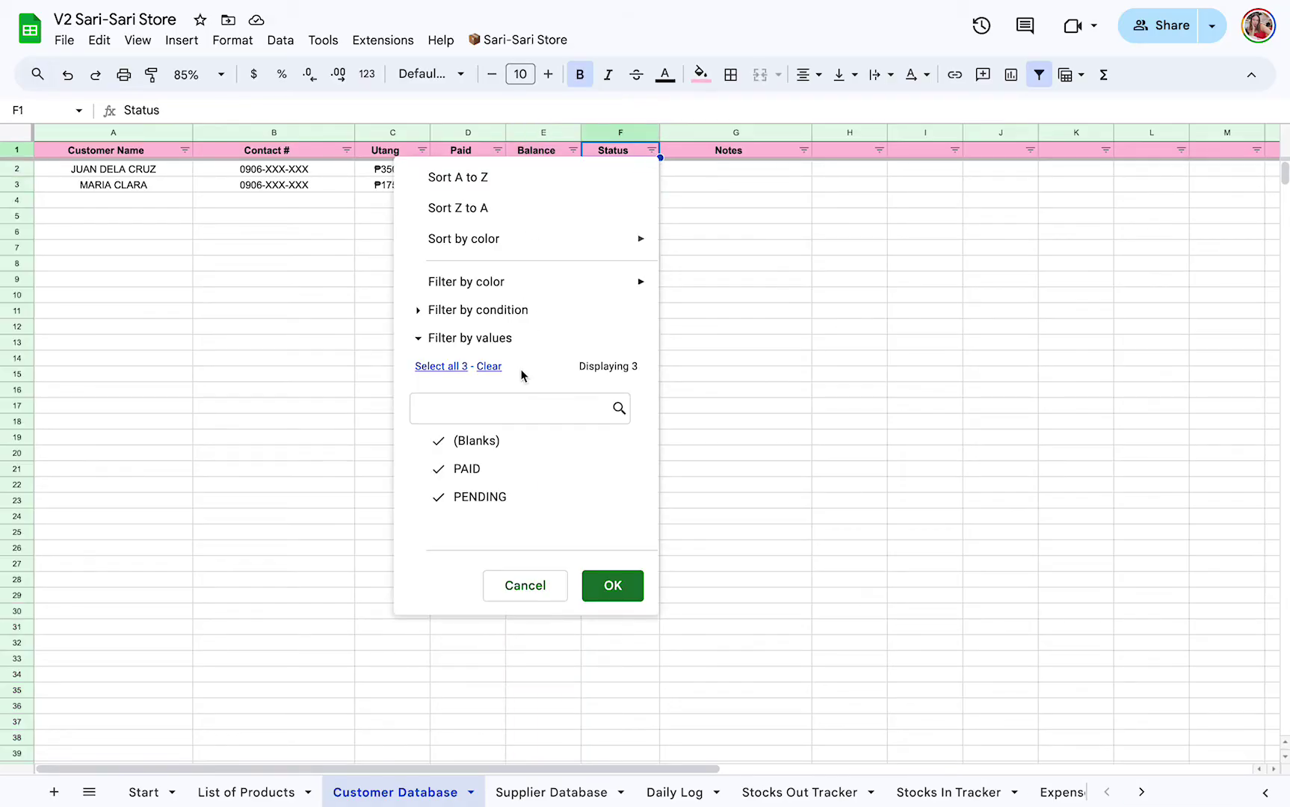
{"action": "left_click", "coordinate": [489, 366]}
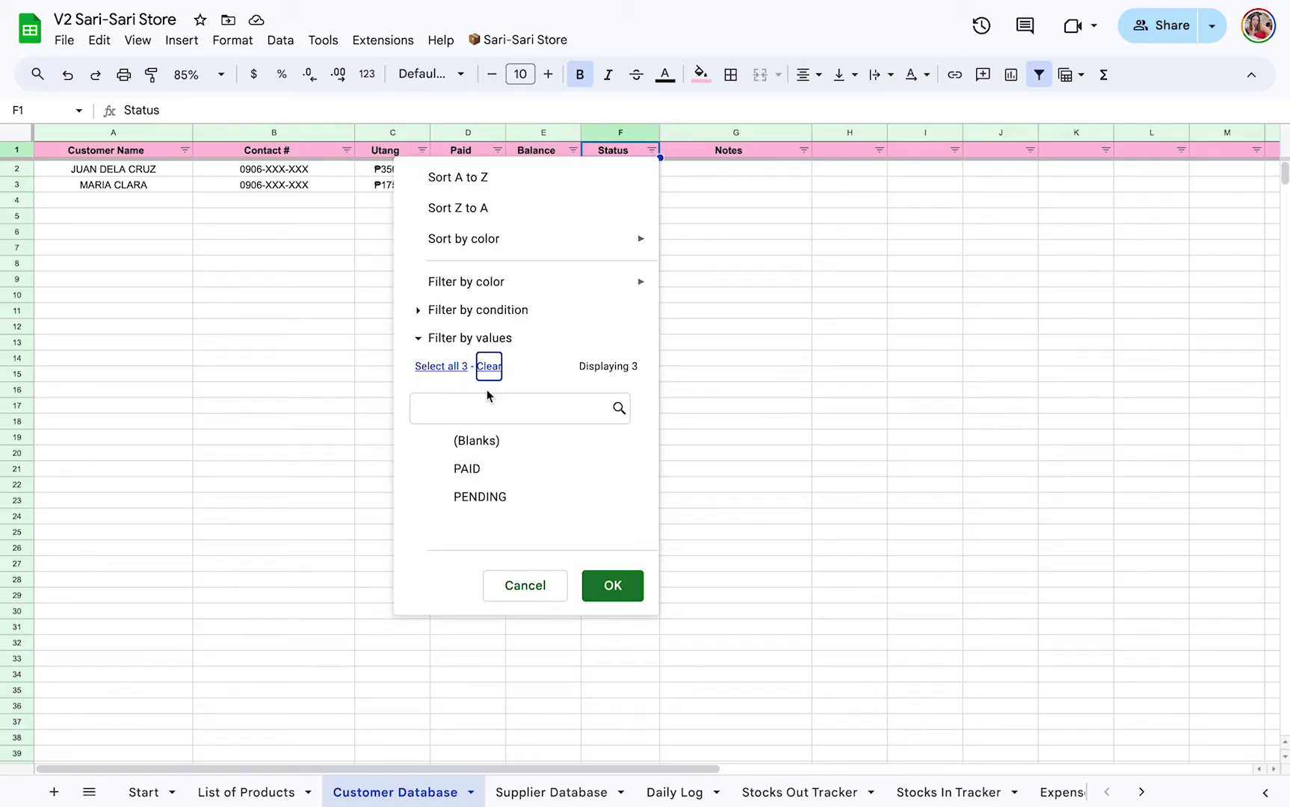
{"action": "left_click", "coordinate": [472, 499]}
{"action": "left_click", "coordinate": [612, 585]}
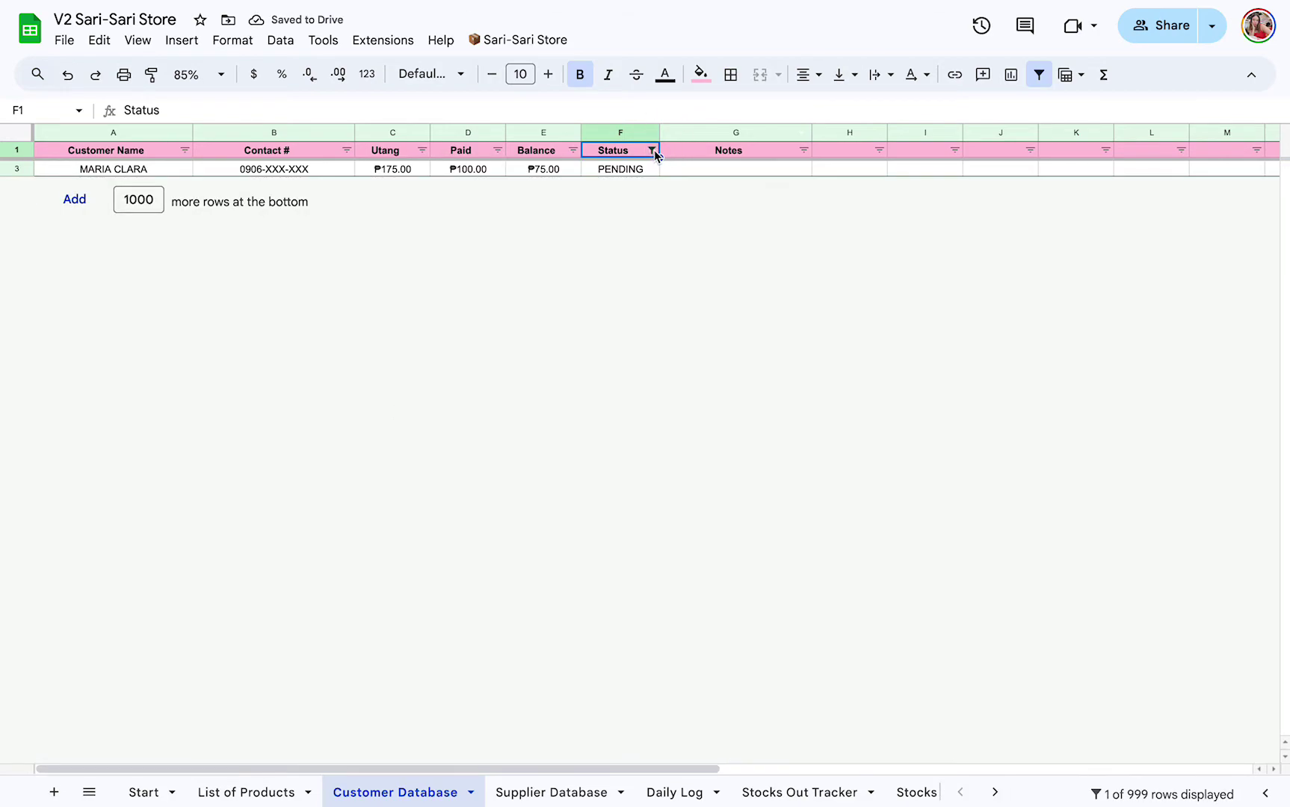
- Restore all values in the Customer Database's Status filter
{"action": "left_click", "coordinate": [652, 151]}
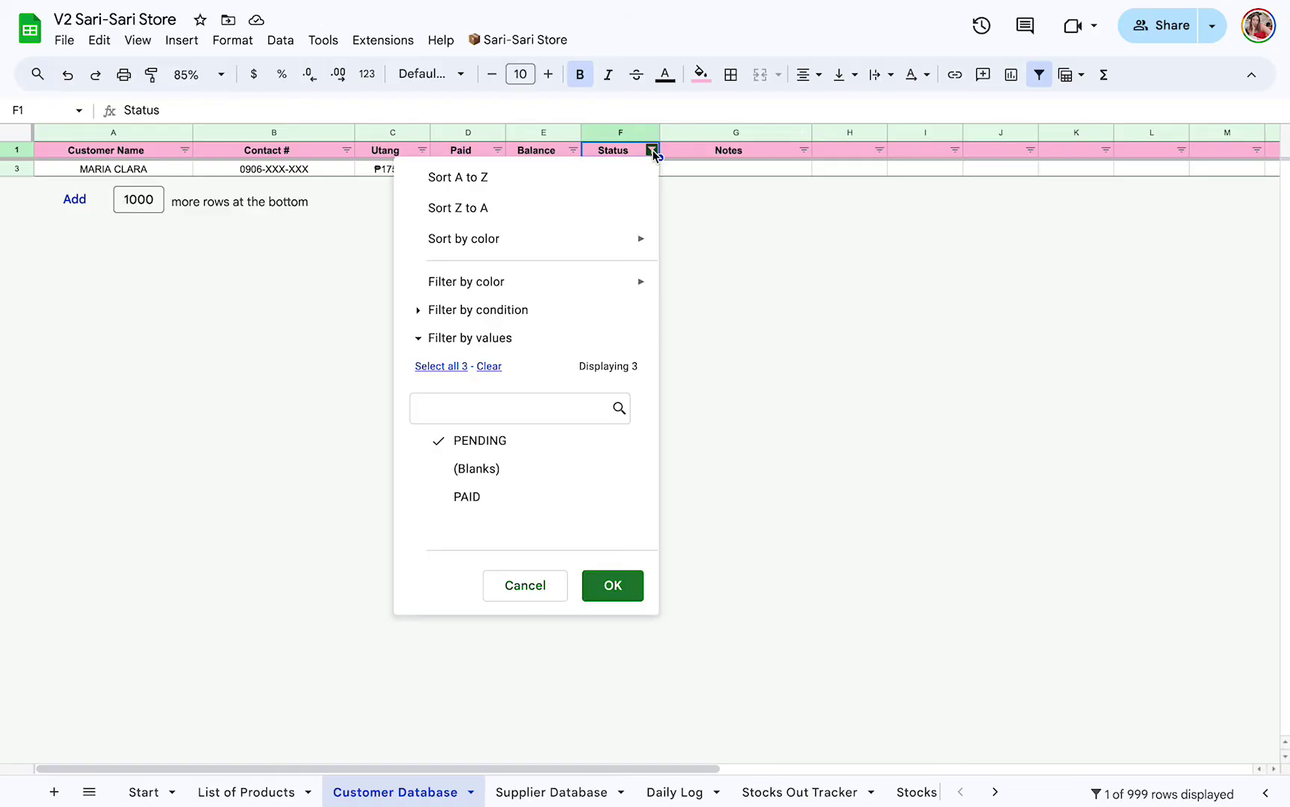
{"action": "left_click", "coordinate": [455, 367]}
{"action": "left_click", "coordinate": [612, 585]}
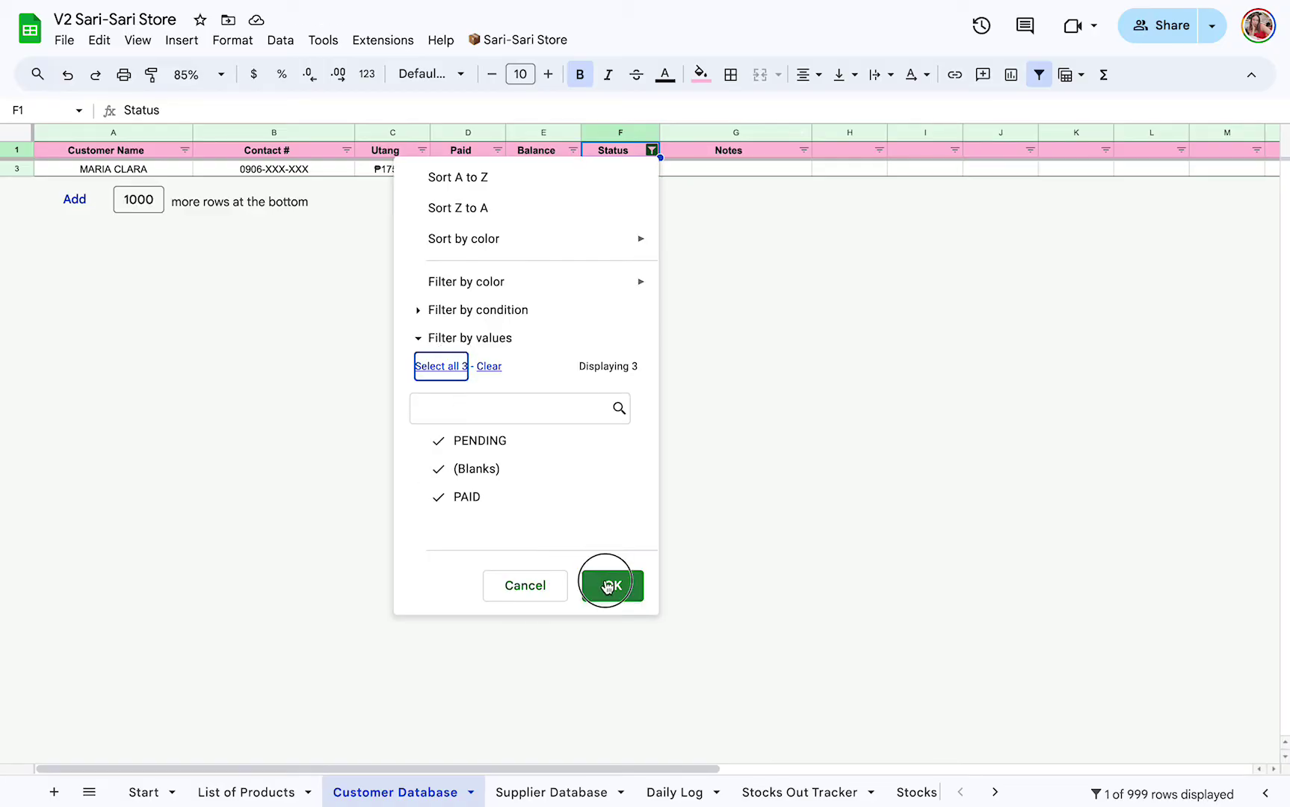
- Review the date, shift and entry-by fields of the Stocks In form in the Daily Log
{"action": "left_click", "coordinate": [807, 788]}
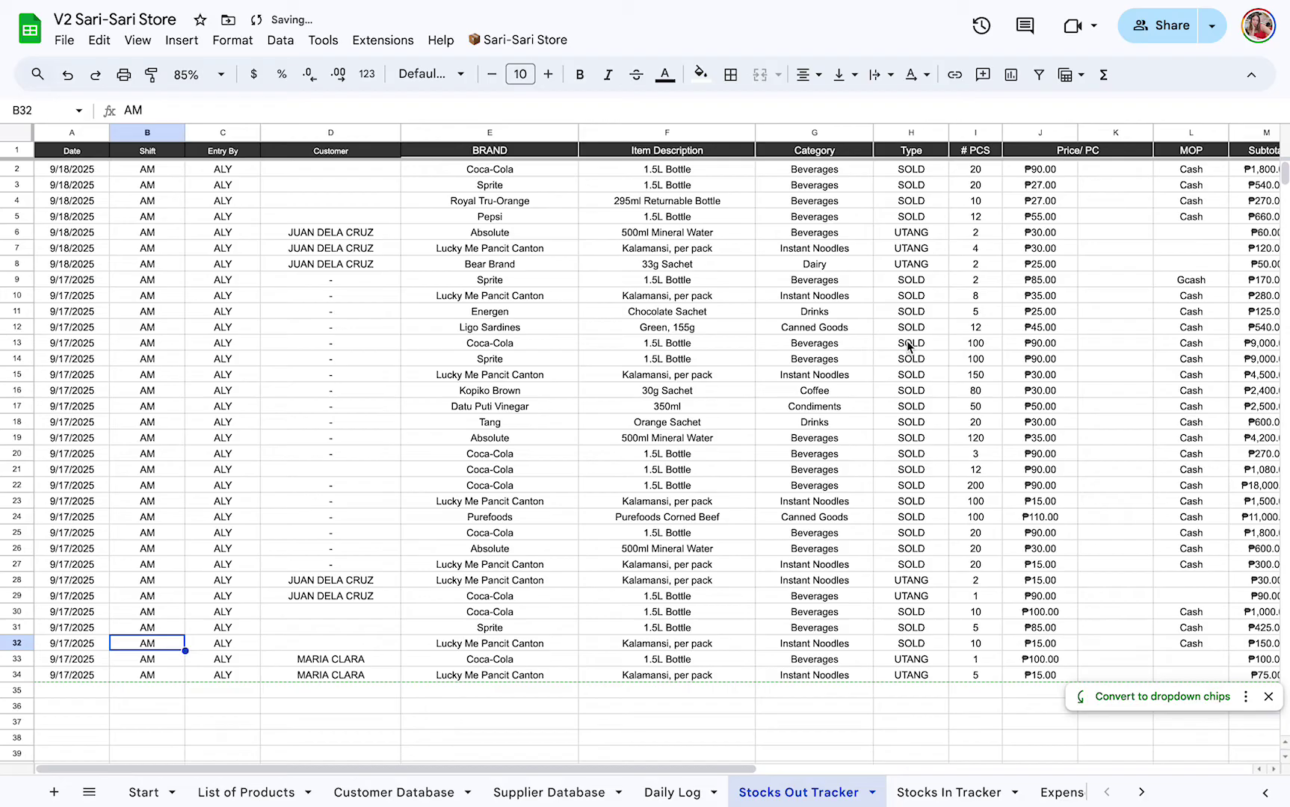
{"action": "left_click", "coordinate": [696, 793]}
{"action": "scroll", "coordinate": [1031, 501], "scroll_direction": "right", "scroll_amount": 10}
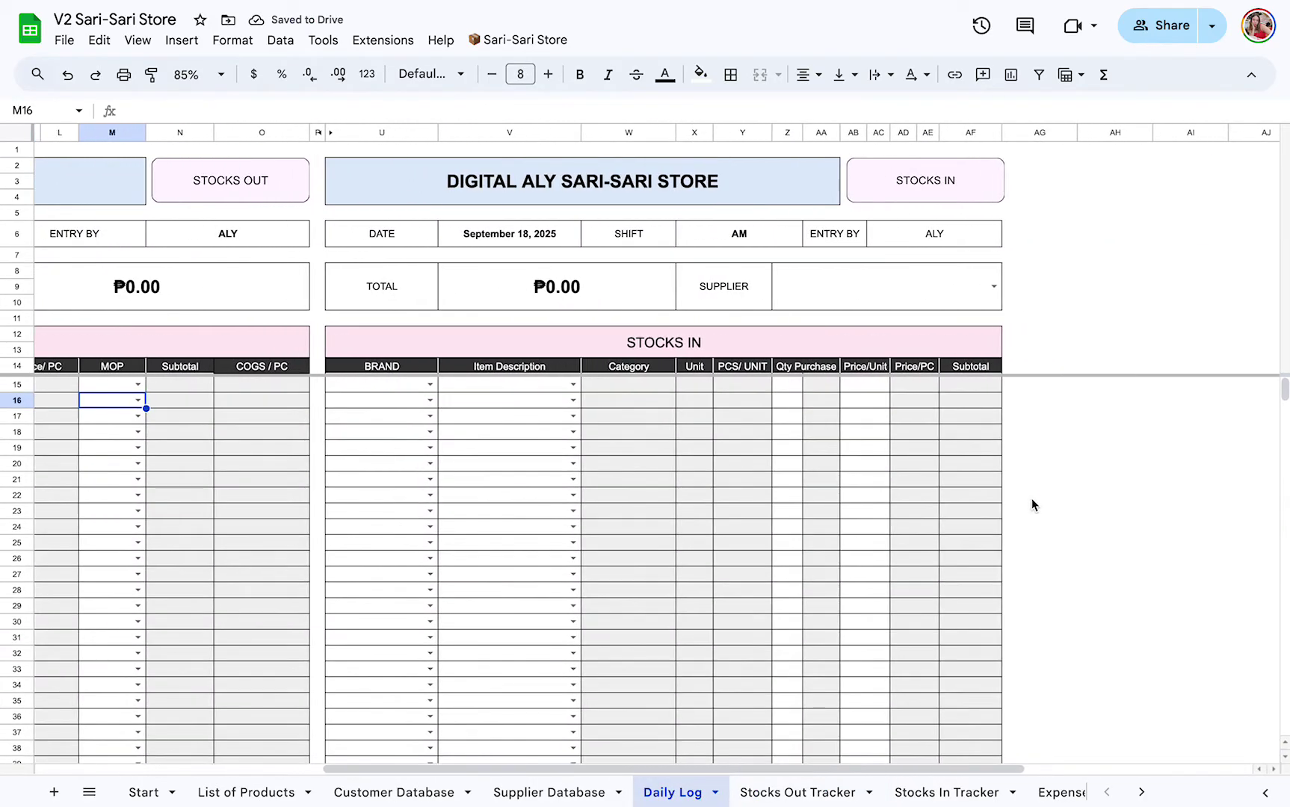
{"action": "scroll", "coordinate": [1031, 499], "scroll_direction": "left", "scroll_amount": 1}
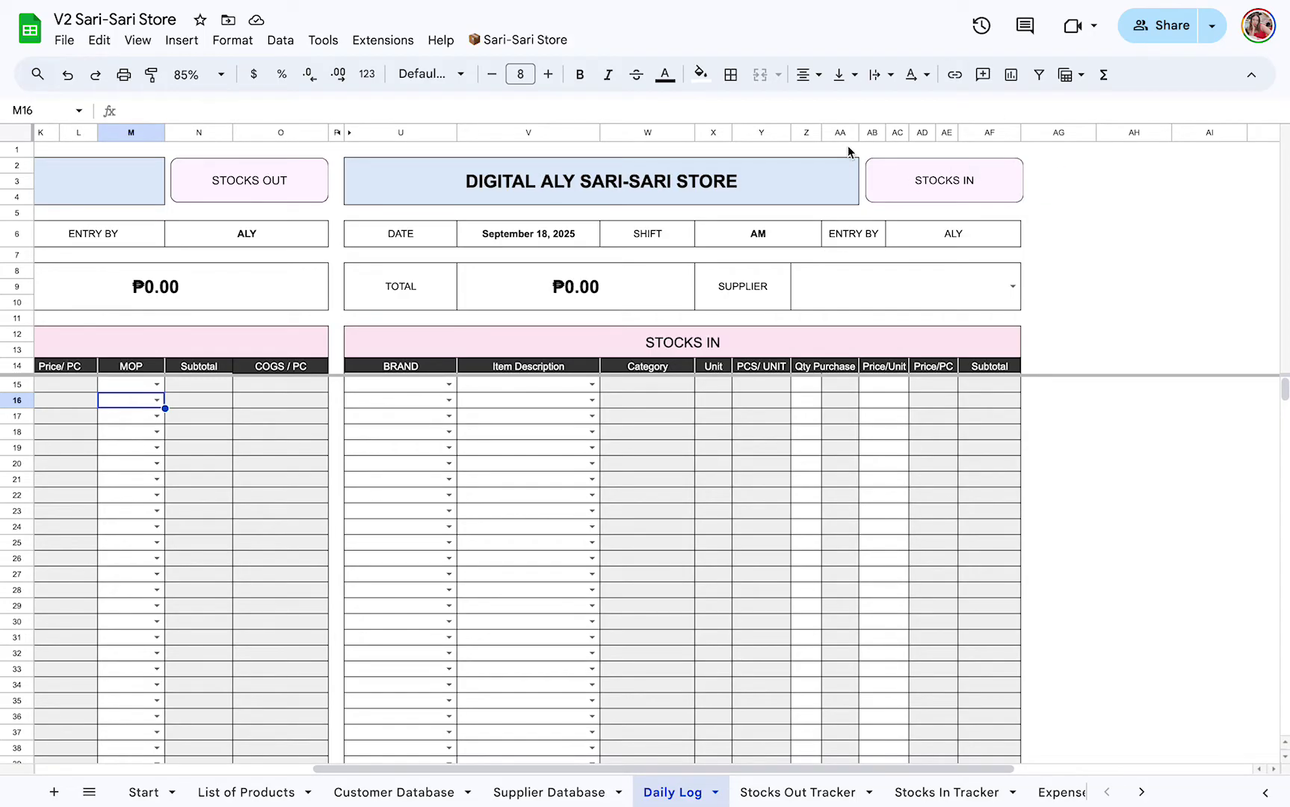
{"action": "double_click", "coordinate": [529, 229]}
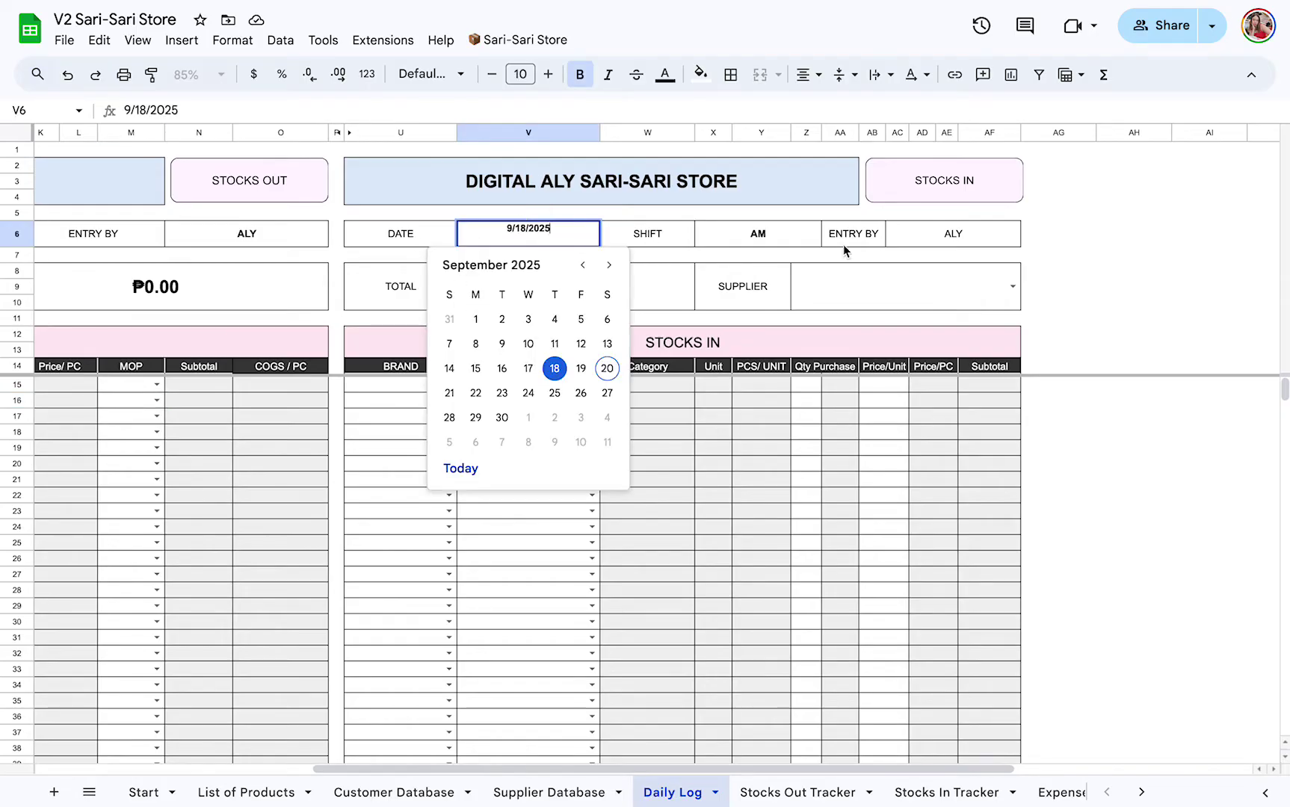
{"action": "left_click", "coordinate": [783, 236]}
{"action": "left_click", "coordinate": [973, 253]}
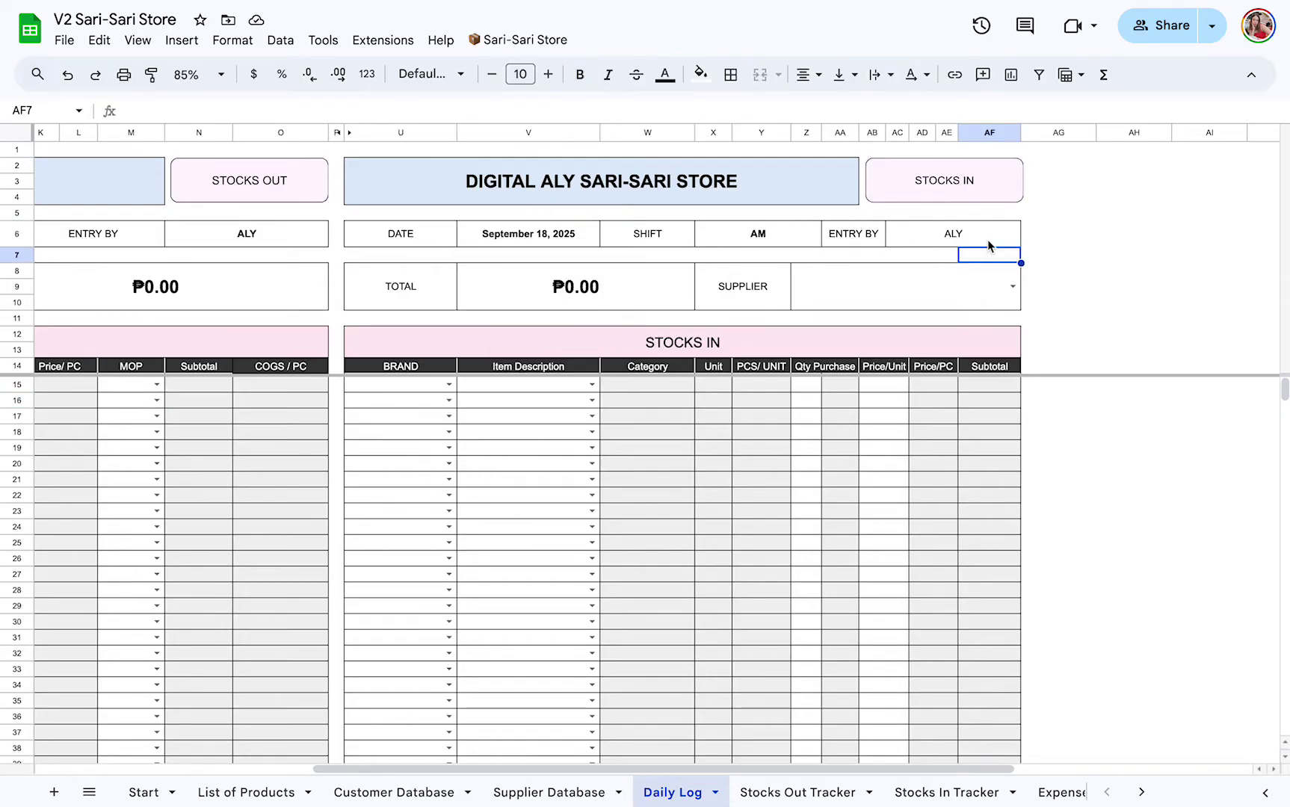
{"action": "left_click", "coordinate": [987, 239]}
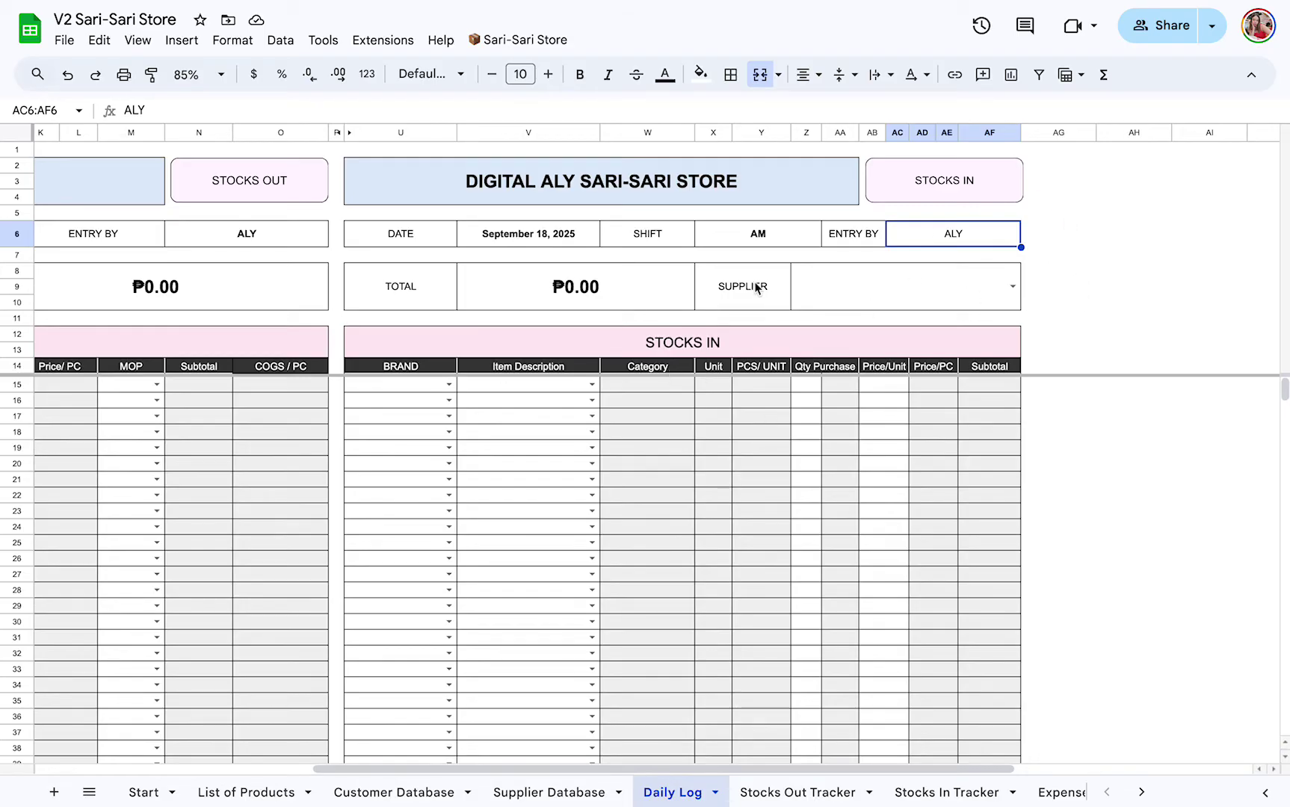
- Choose Supplier B as the supplier on the Stocks In form
{"action": "left_click", "coordinate": [985, 300]}
{"action": "left_click", "coordinate": [1014, 290]}
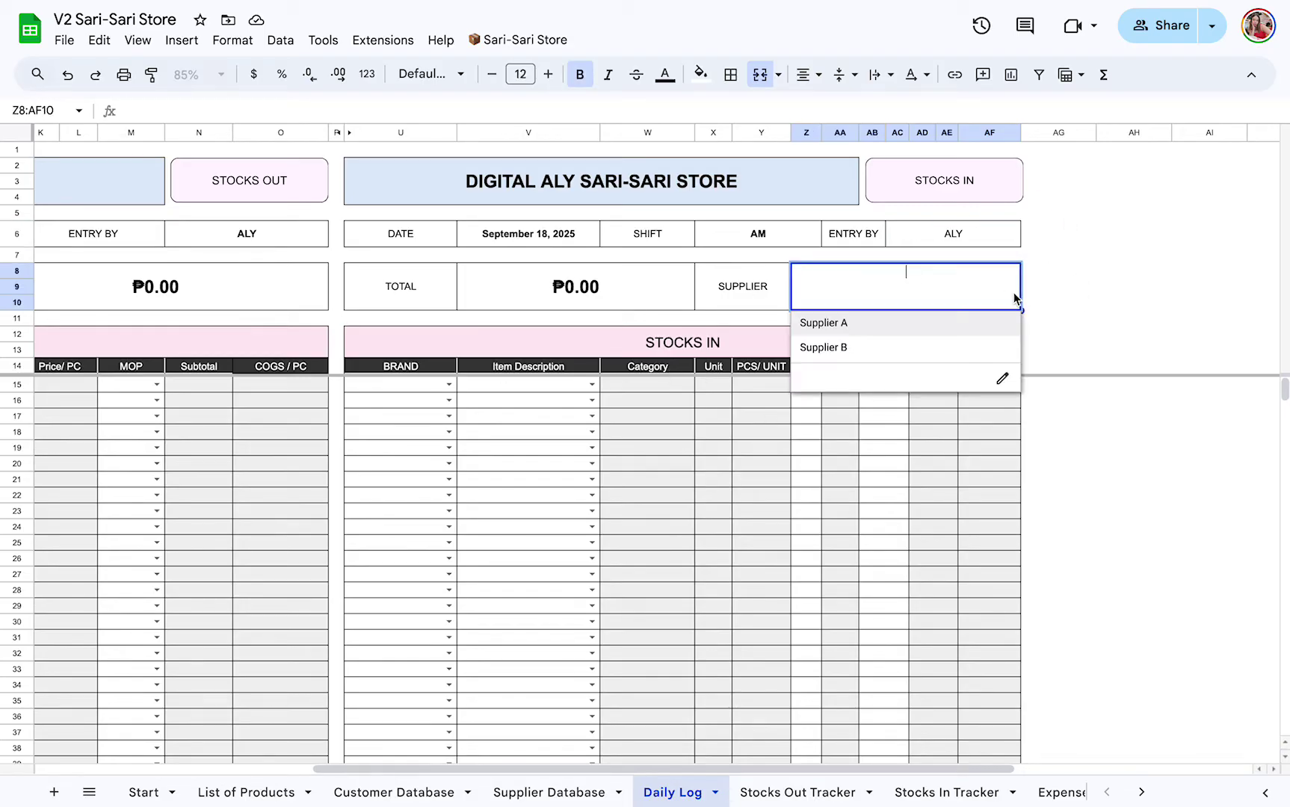
{"action": "left_click", "coordinate": [862, 348]}
- Set the Stocks In brands in rows 15 to 17 to Coca-Cola, Sprite and Lucky Me Pancit Canton
{"action": "left_click", "coordinate": [452, 384]}
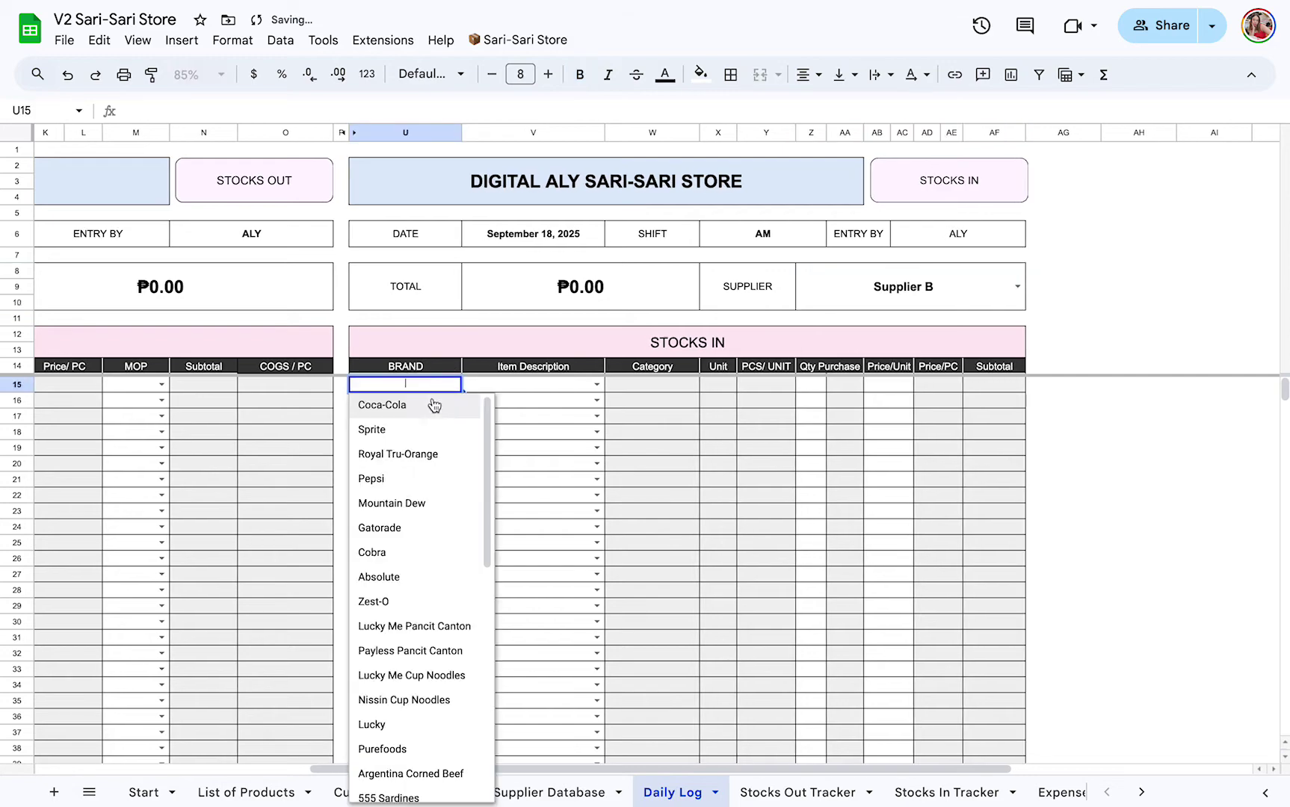
{"action": "left_click", "coordinate": [432, 404]}
{"action": "left_click", "coordinate": [452, 401]}
{"action": "left_click", "coordinate": [416, 447]}
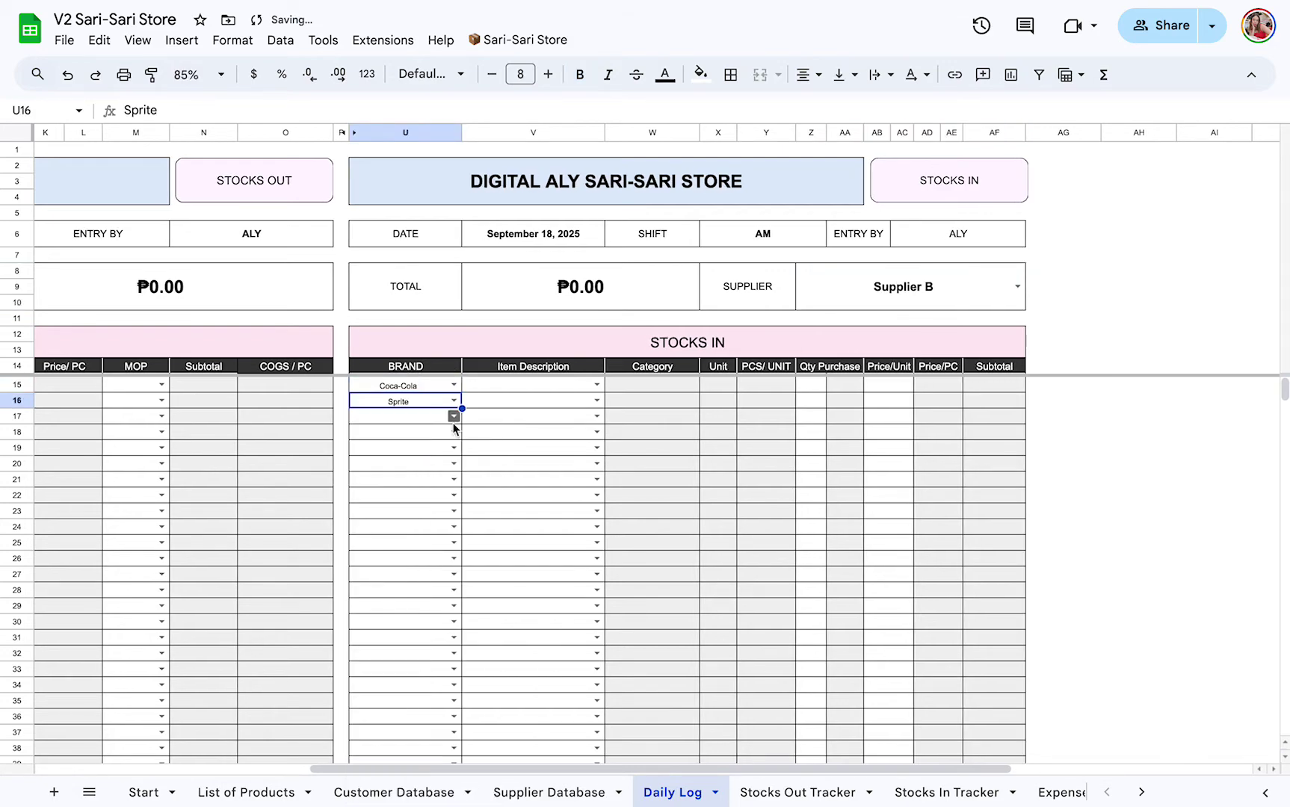
{"action": "left_click", "coordinate": [453, 416]}
{"action": "type", "text": "l"}
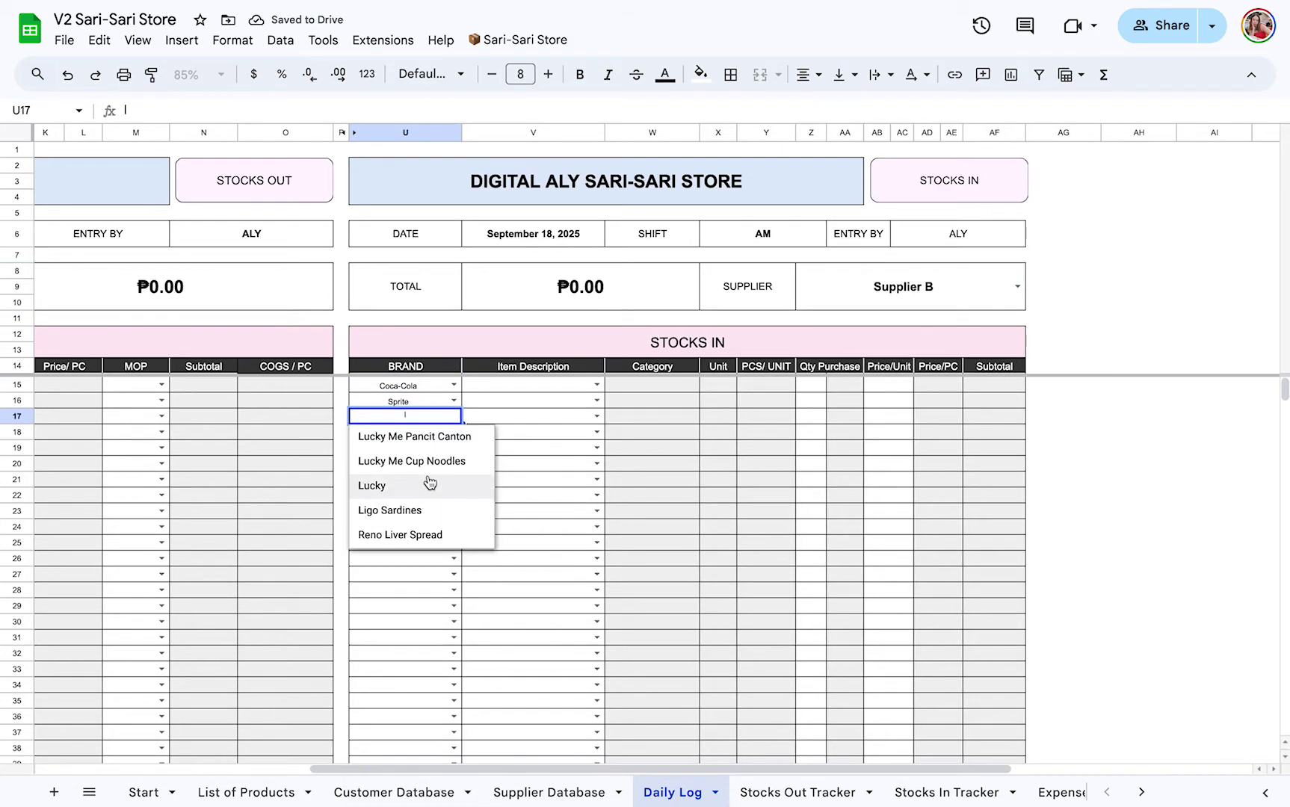
{"action": "left_click", "coordinate": [447, 449]}
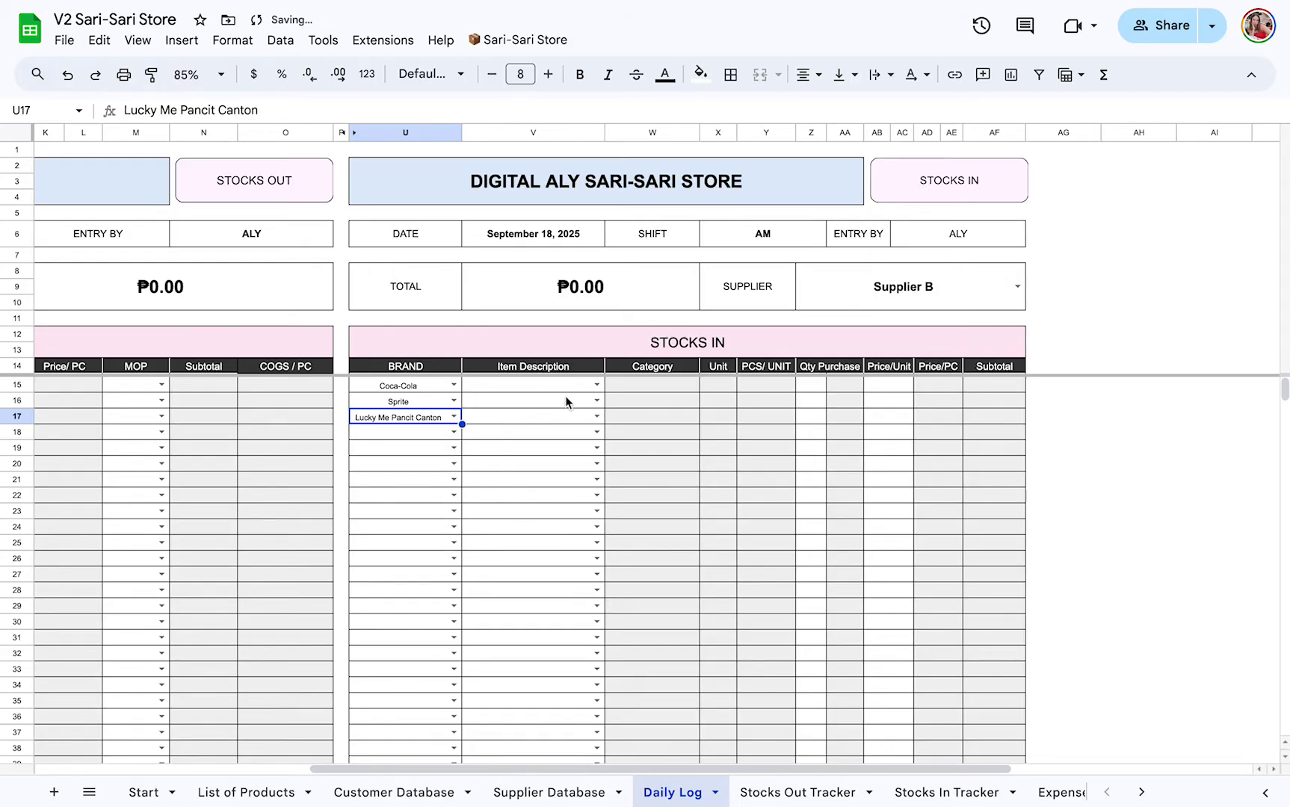
- Set the item descriptions to 1.5L Bottle for Coca-Cola and Sprite, and Kalamansi, per pack for Lucky Me Pancit Canton
{"action": "left_click", "coordinate": [595, 384]}
{"action": "left_click", "coordinate": [559, 408]}
{"action": "left_click", "coordinate": [596, 401]}
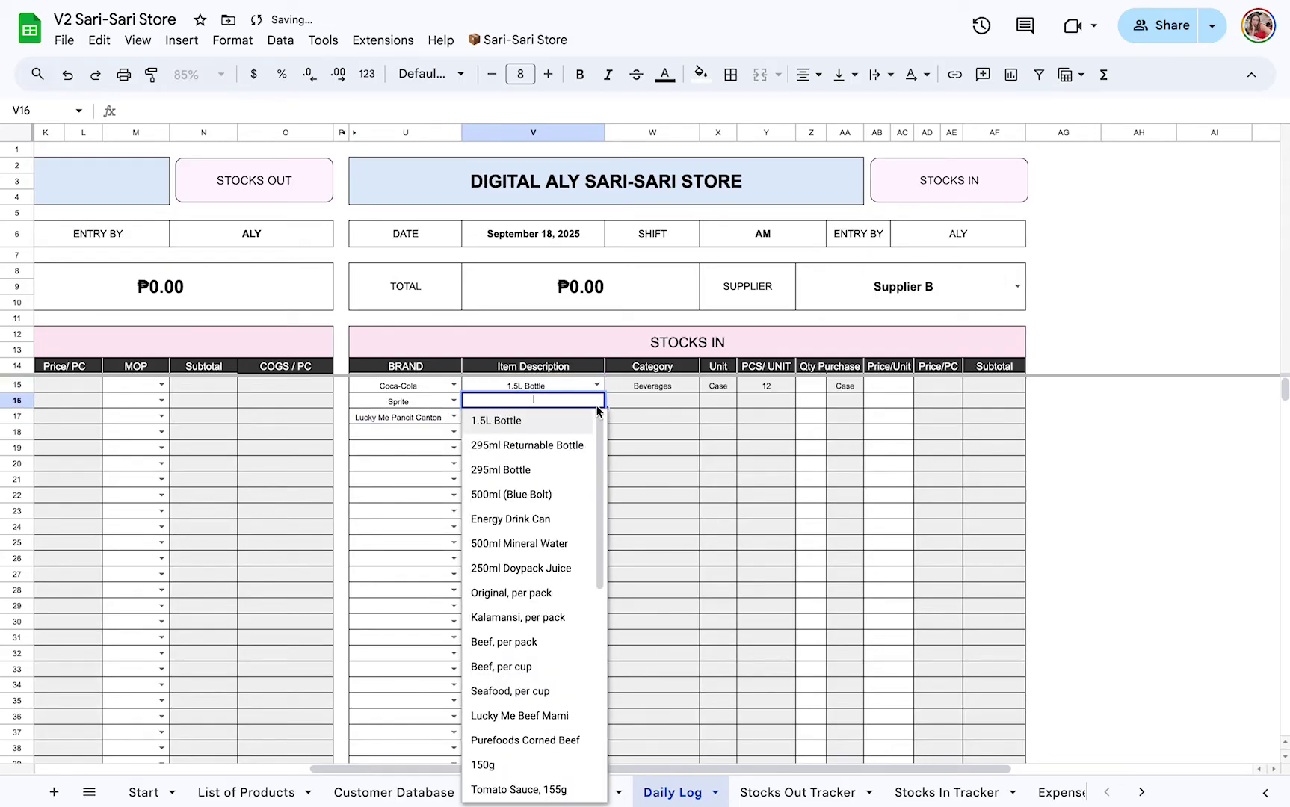
{"action": "left_click", "coordinate": [568, 423]}
{"action": "left_click", "coordinate": [596, 417]}
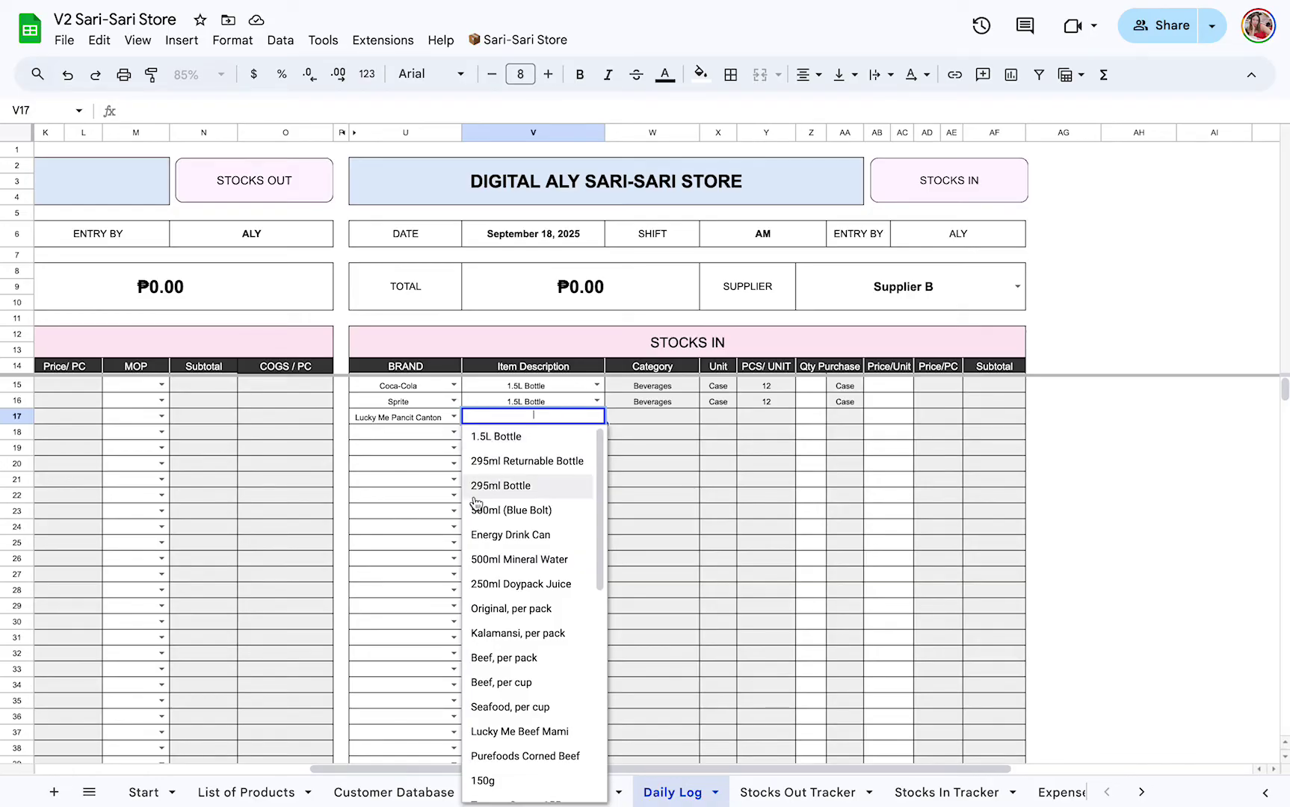
{"action": "type", "text": "ka"}
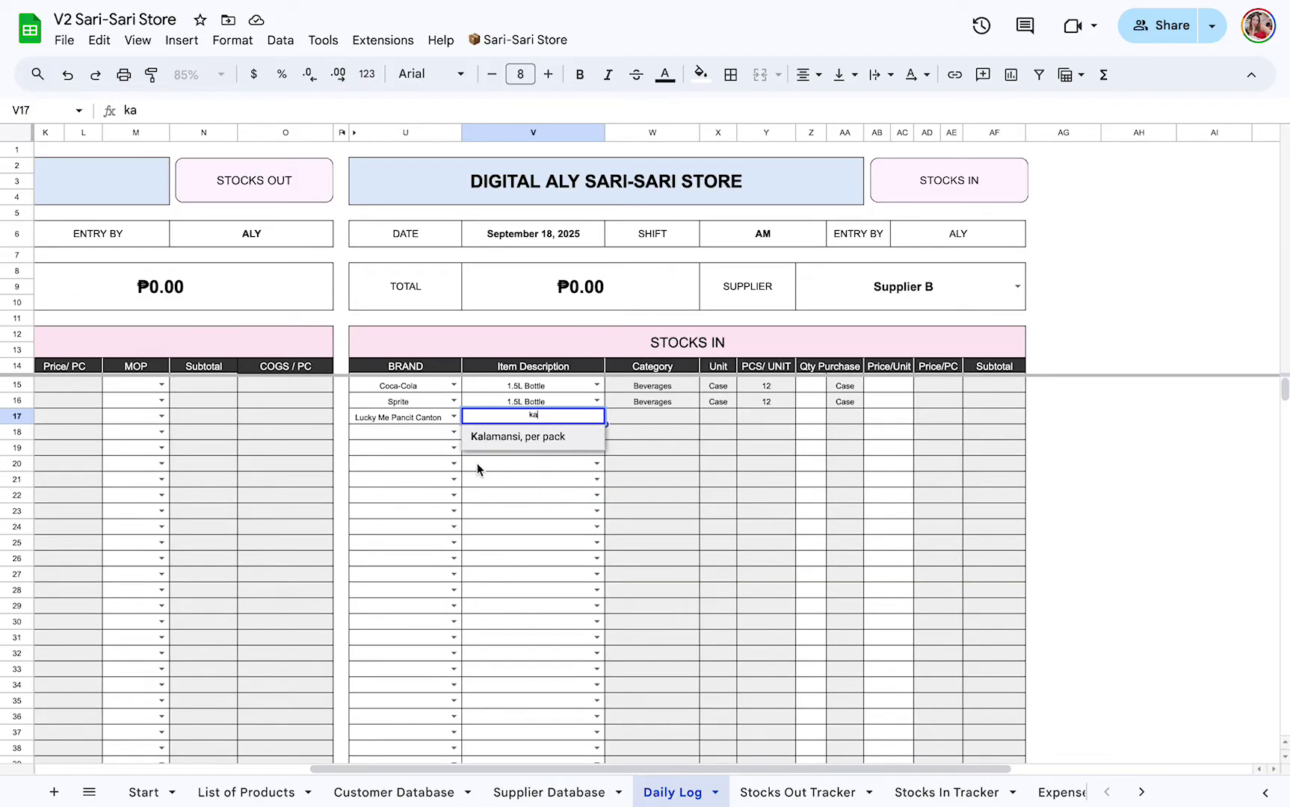
{"action": "left_click", "coordinate": [489, 437]}
- Check the pieces per unit in the List of Products and enter Stocks In purchase quantities 5, 5 and 2 in rows 15 to 17
{"action": "left_click", "coordinate": [247, 792]}
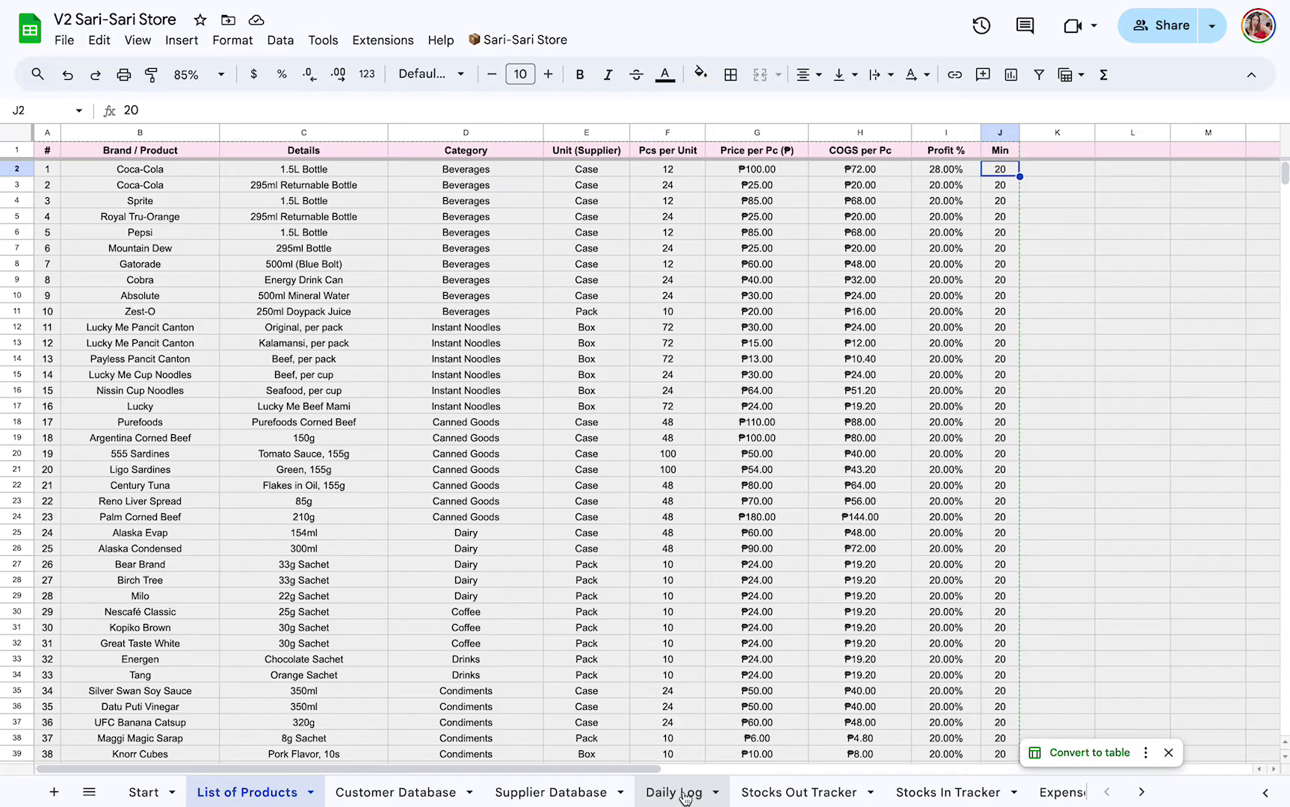
{"action": "left_click", "coordinate": [685, 797]}
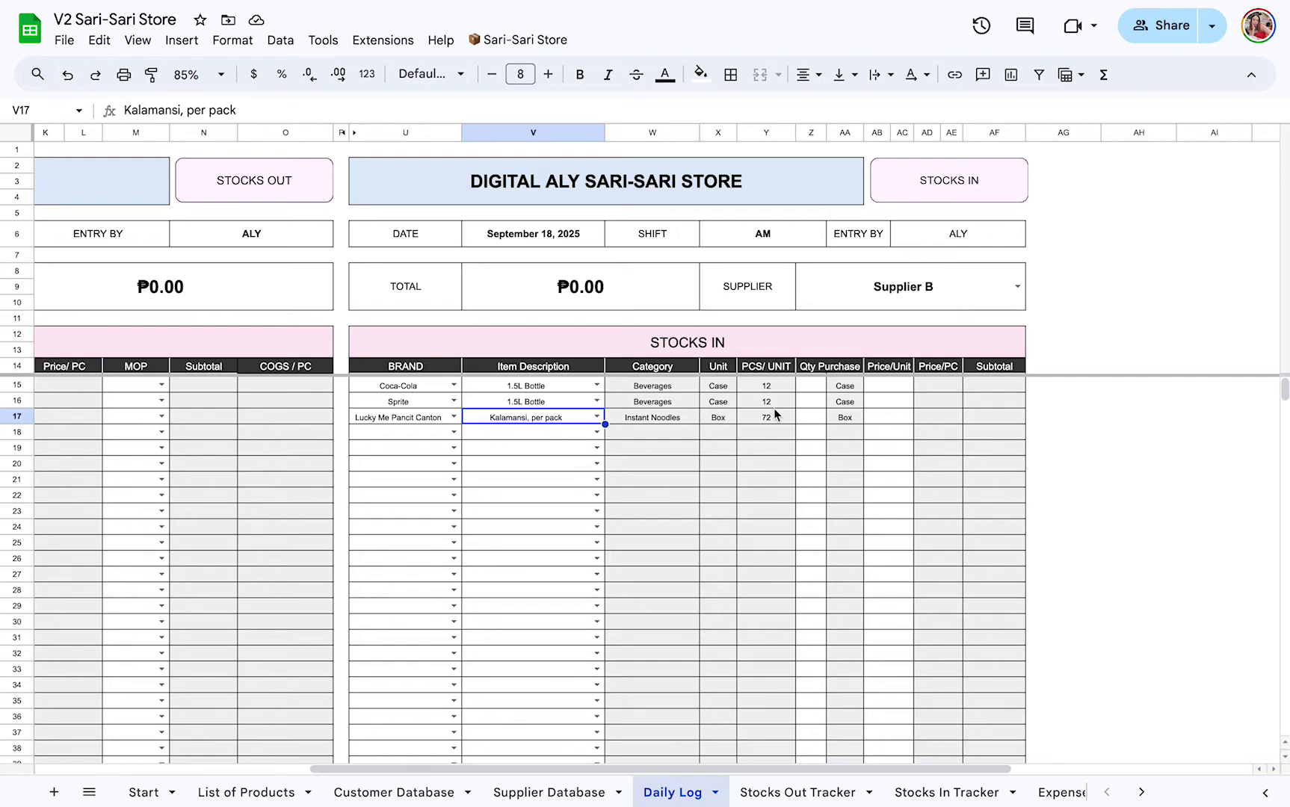
{"action": "left_click", "coordinate": [809, 385]}
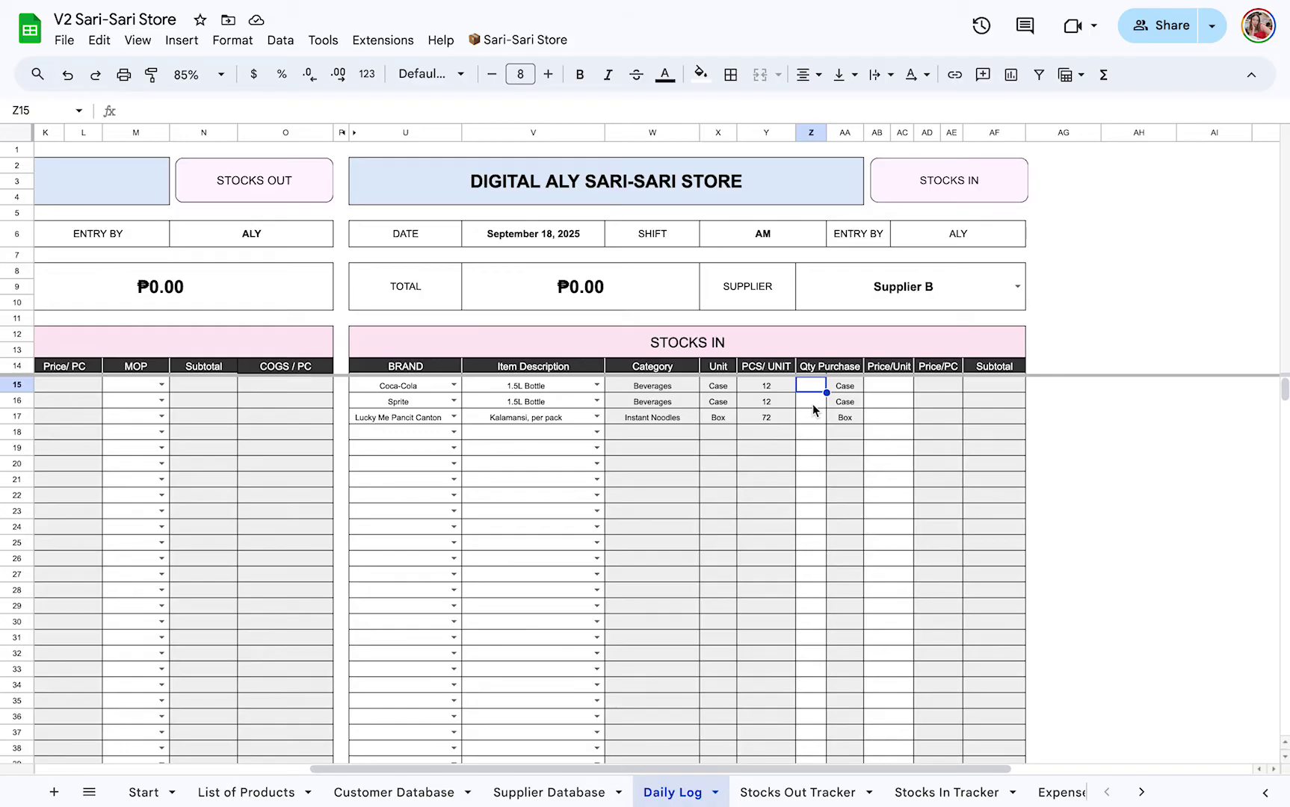
{"action": "type", "text": "5"}
{"action": "key", "text": "Return"}
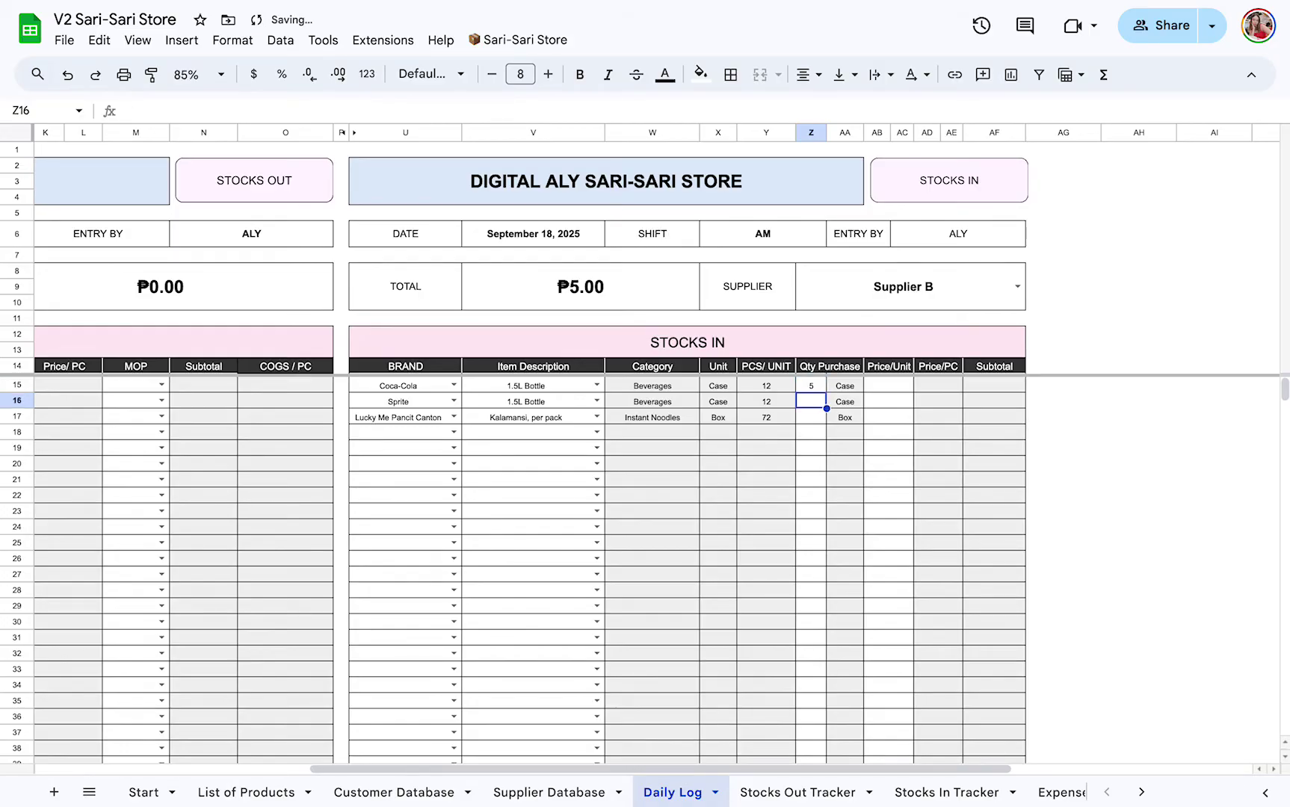
{"action": "type", "text": "5"}
{"action": "key", "text": "Return"}
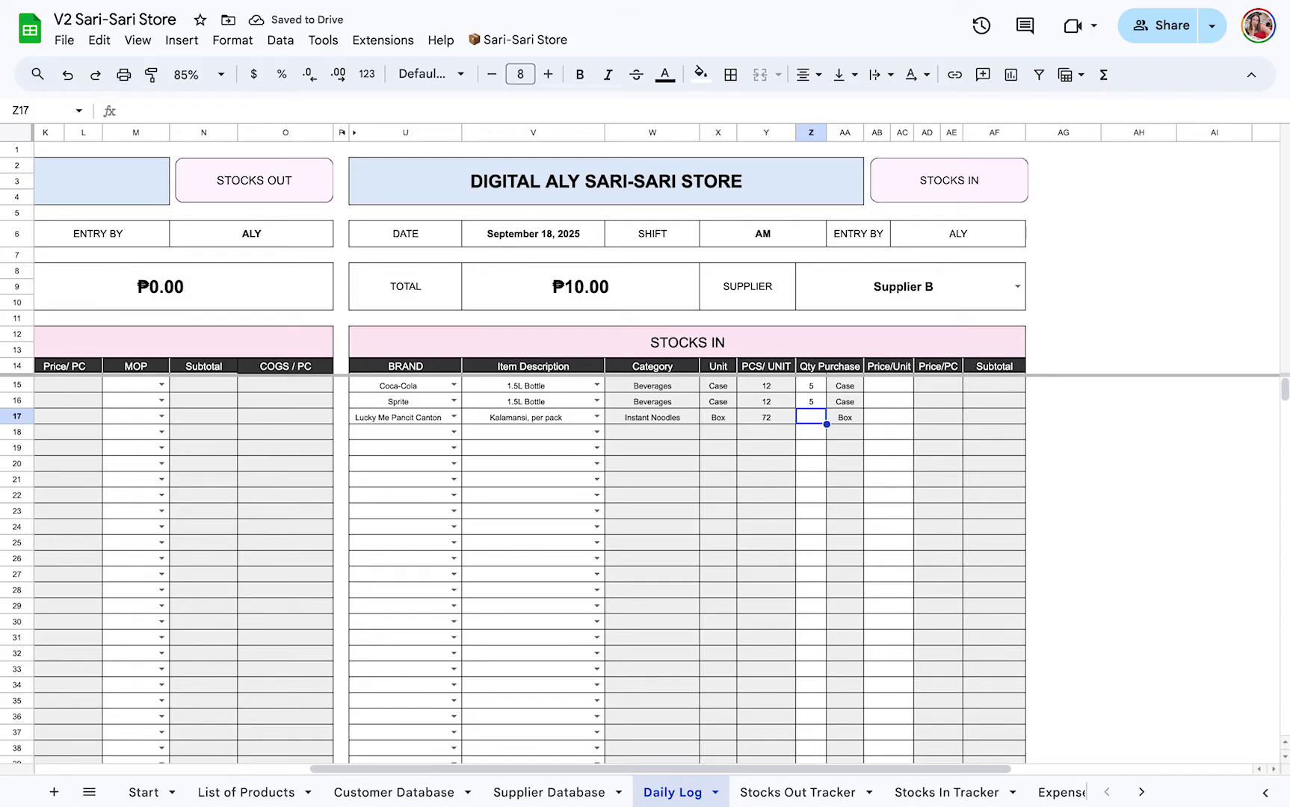
{"action": "type", "text": "10"}
{"action": "type", "text": "2"}
{"action": "key", "text": "Return"}
- Enter the Stocks In unit prices 700, 700 and 200 in rows 15 to 17
{"action": "left_click", "coordinate": [882, 385]}
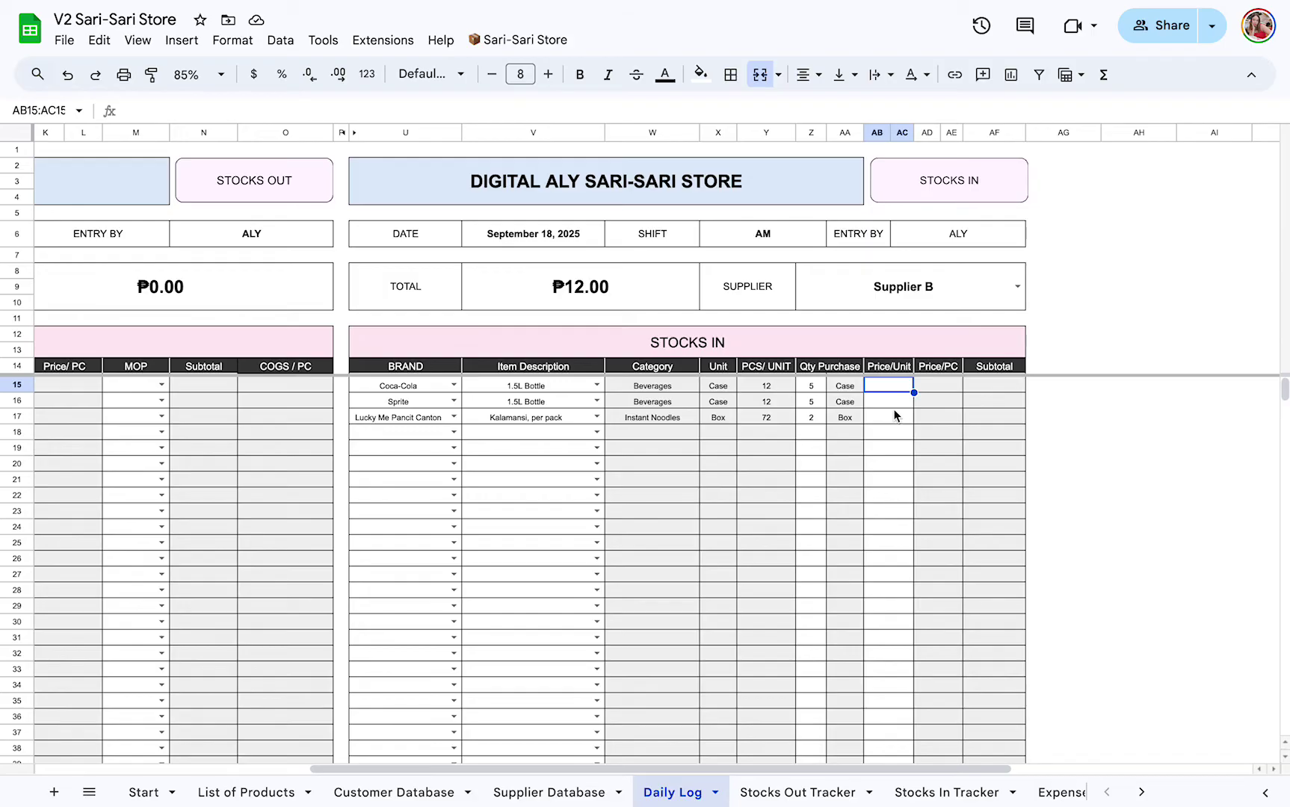
{"action": "type", "text": "700"}
{"action": "key", "text": "Return"}
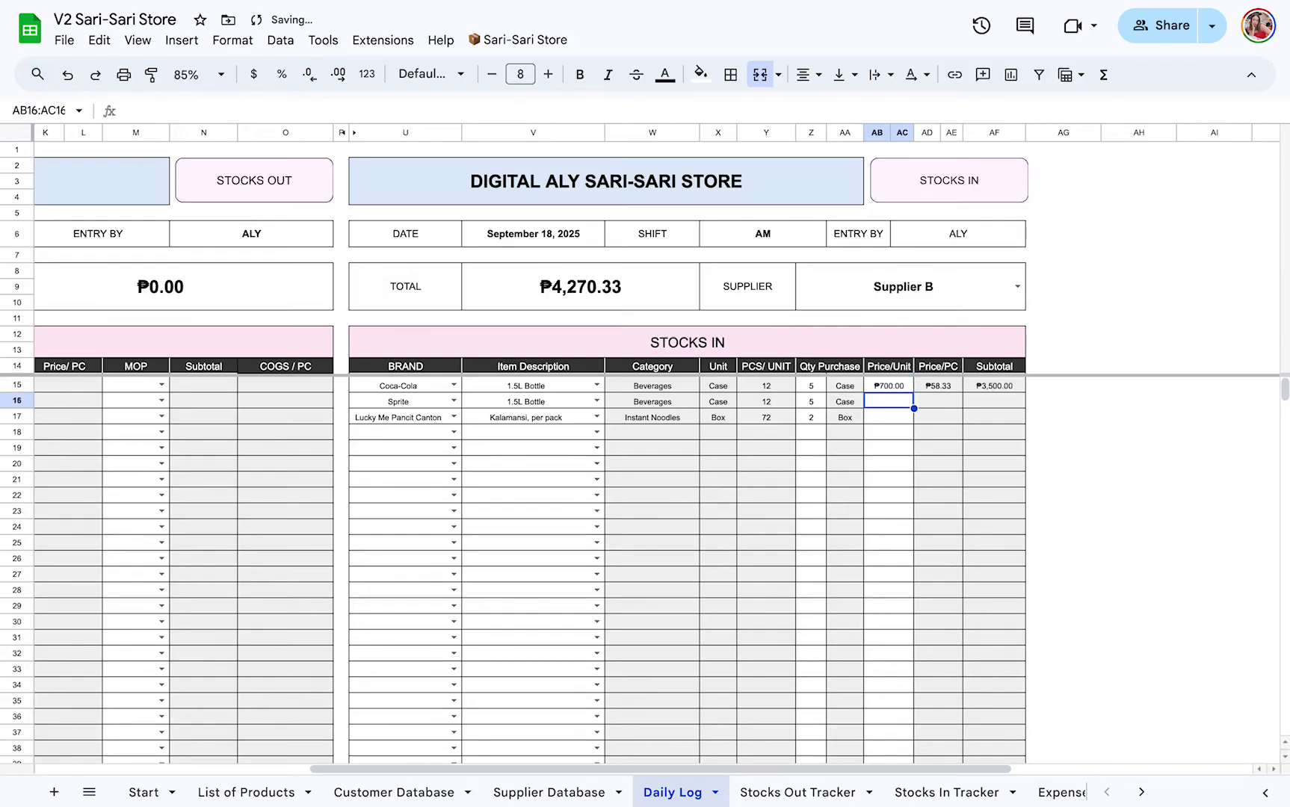
{"action": "type", "text": "700"}
{"action": "key", "text": "Return"}
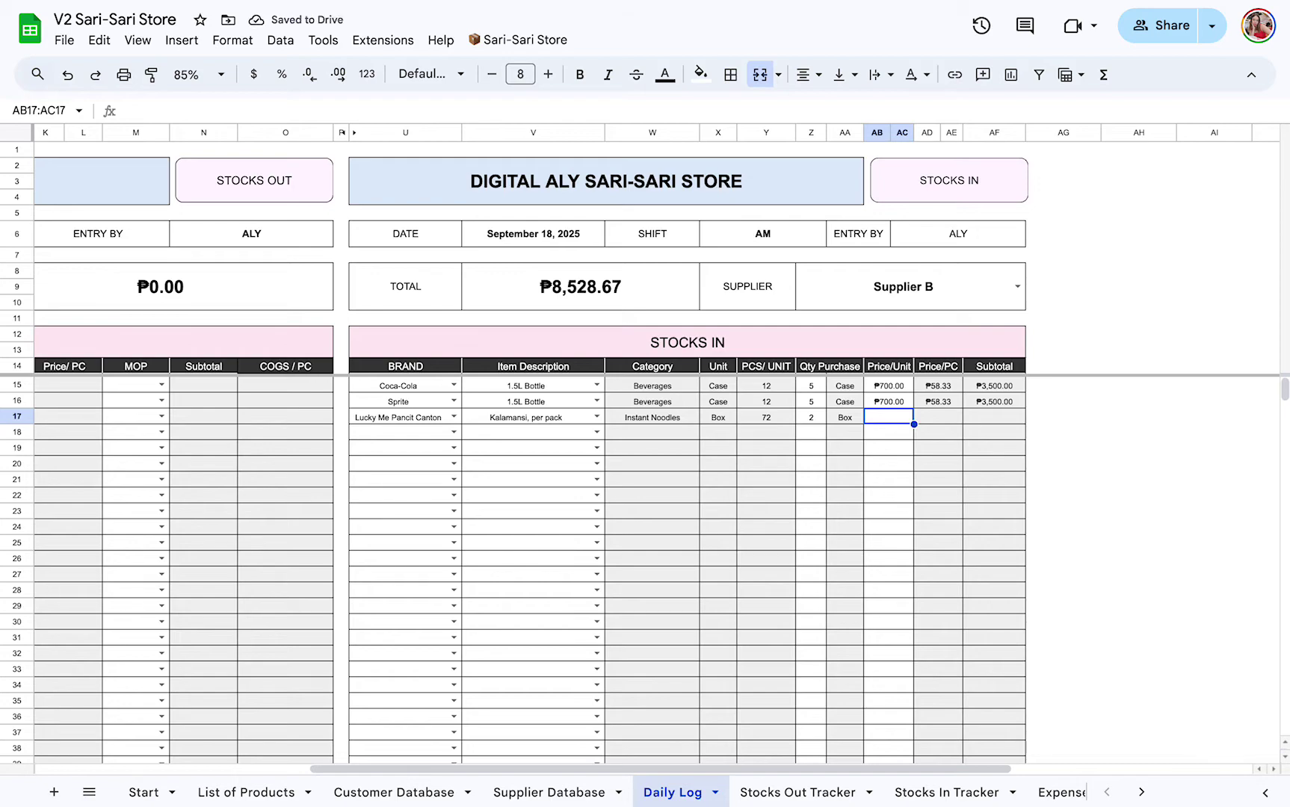
{"action": "type", "text": "200"}
{"action": "key", "text": "Return"}
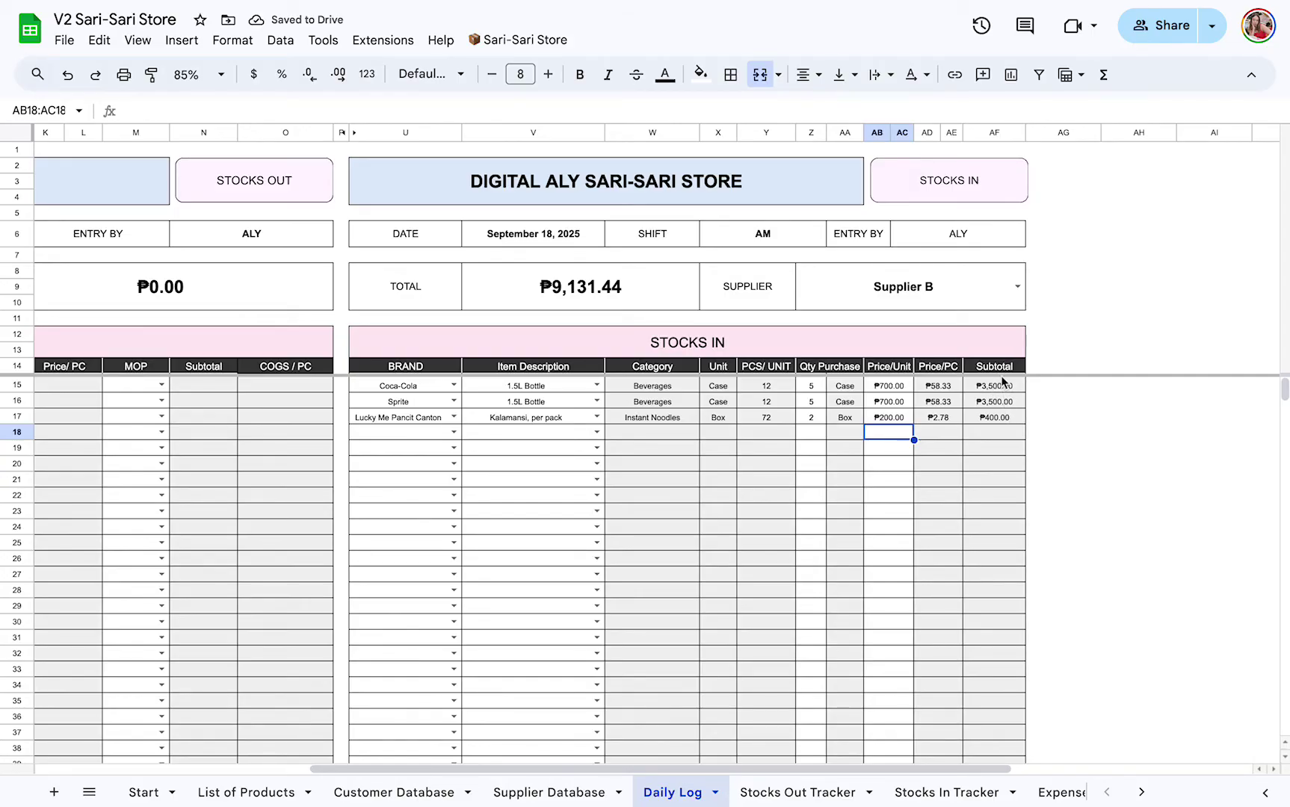
- Save the completed Stocks In form to the Stocks In Tracker and dismiss the confirmation
{"action": "left_click", "coordinate": [955, 194]}
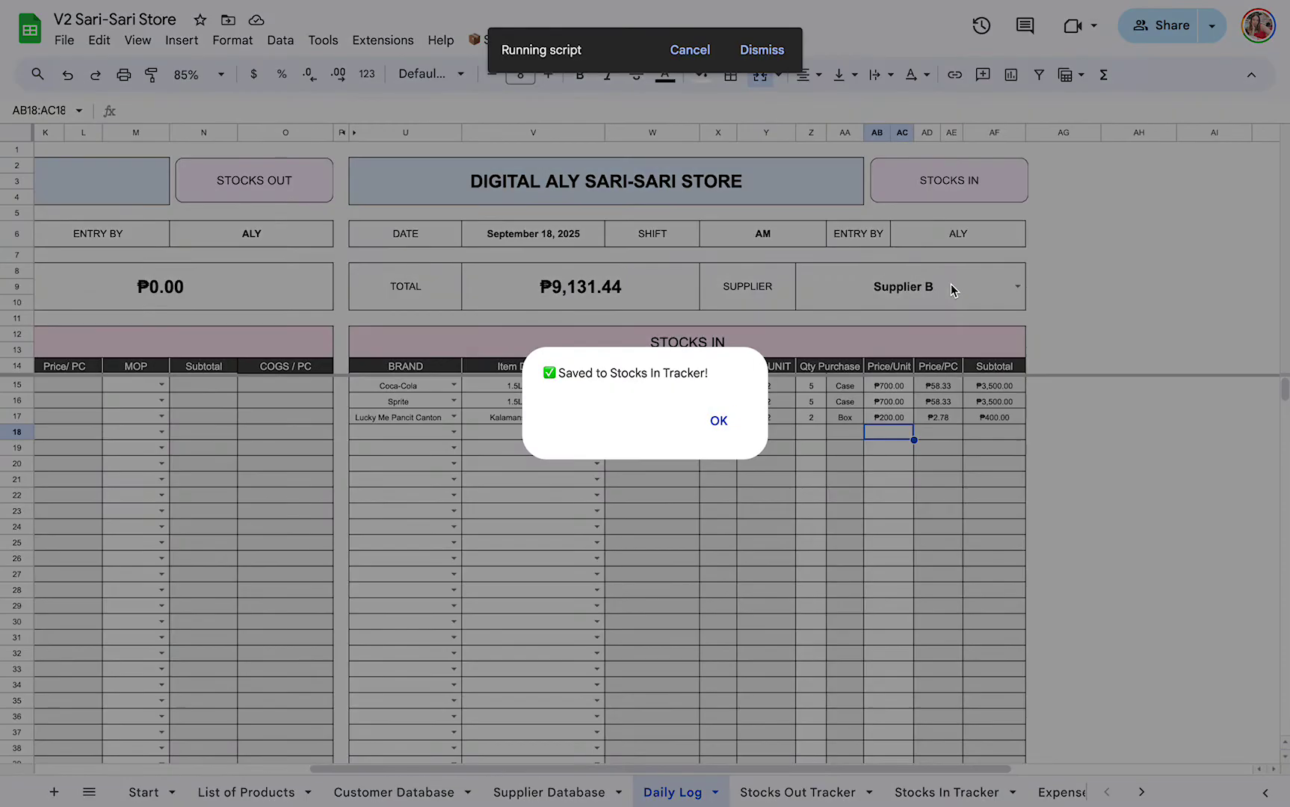
{"action": "left_click_drag", "start_coordinate": [562, 368], "coordinate": [734, 375]}
{"action": "left_click", "coordinate": [725, 423]}
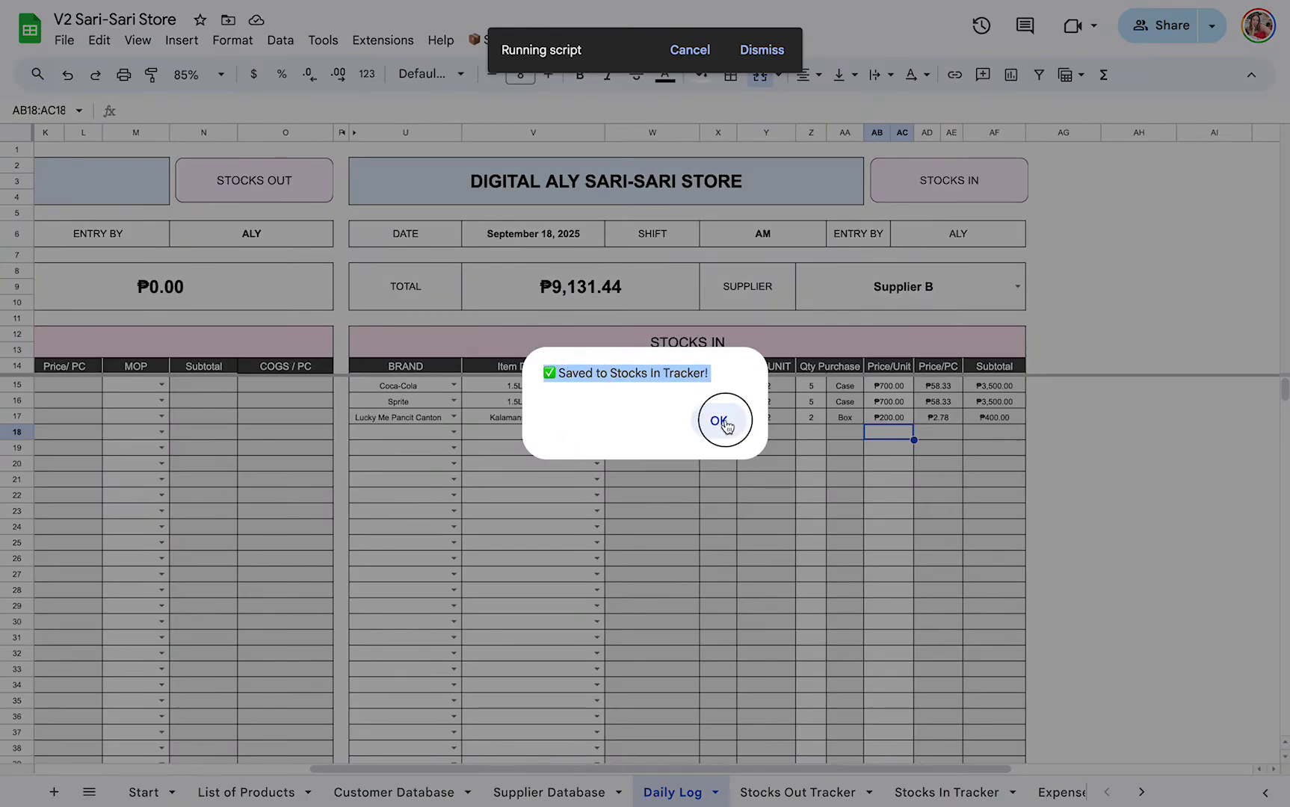
{"action": "left_click", "coordinate": [1103, 510]}
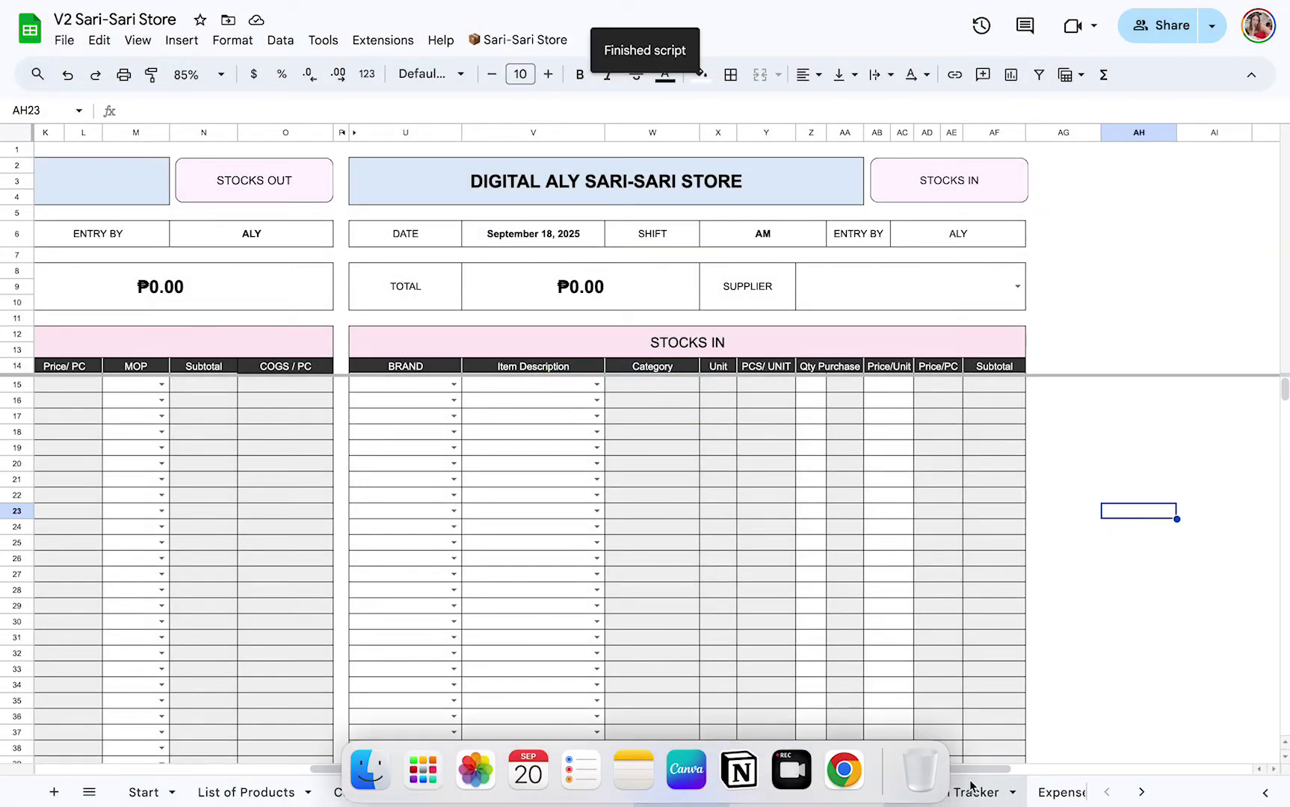
- Check the newly saved Supplier B entries in the Stocks In Tracker and open the Expenses sheet
{"action": "left_click", "coordinate": [971, 789]}
{"action": "left_click", "coordinate": [94, 452]}
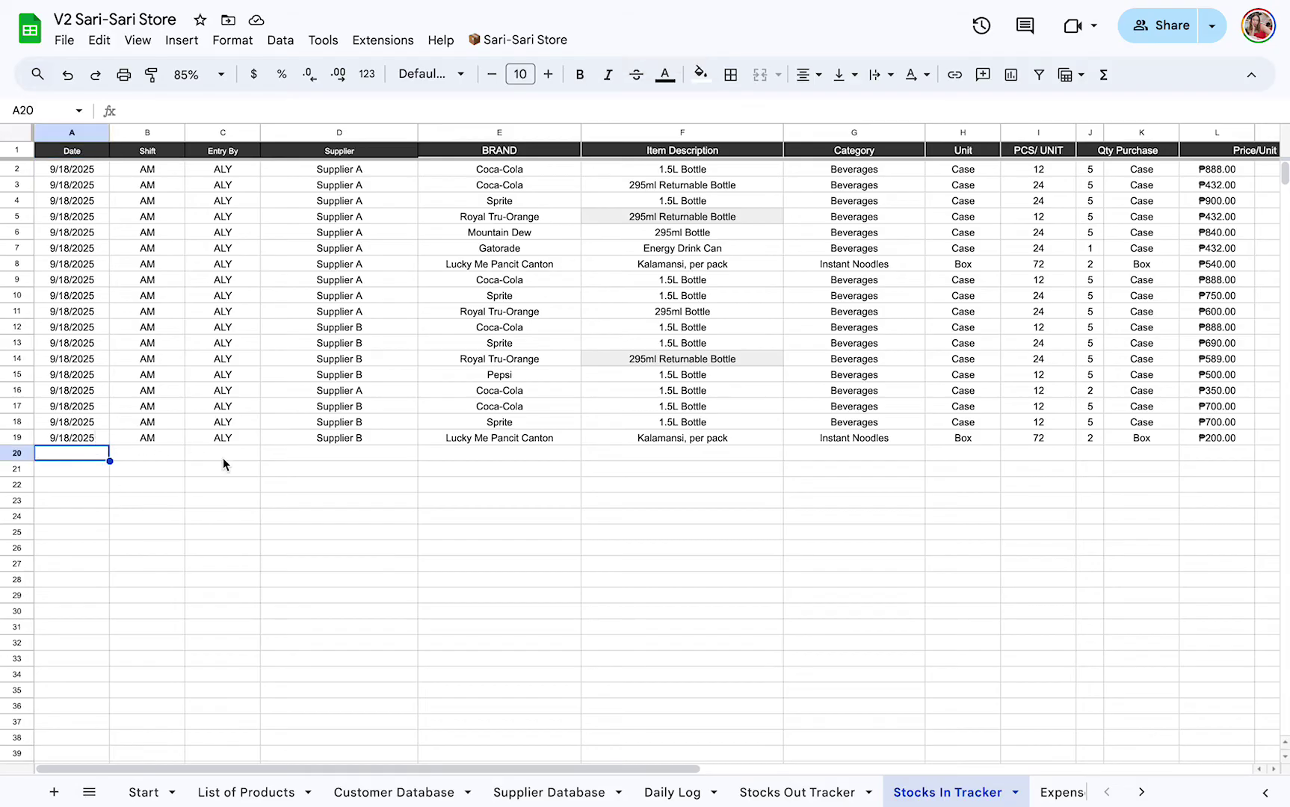
{"action": "scroll", "coordinate": [800, 790], "scroll_direction": "right", "scroll_amount": 5}
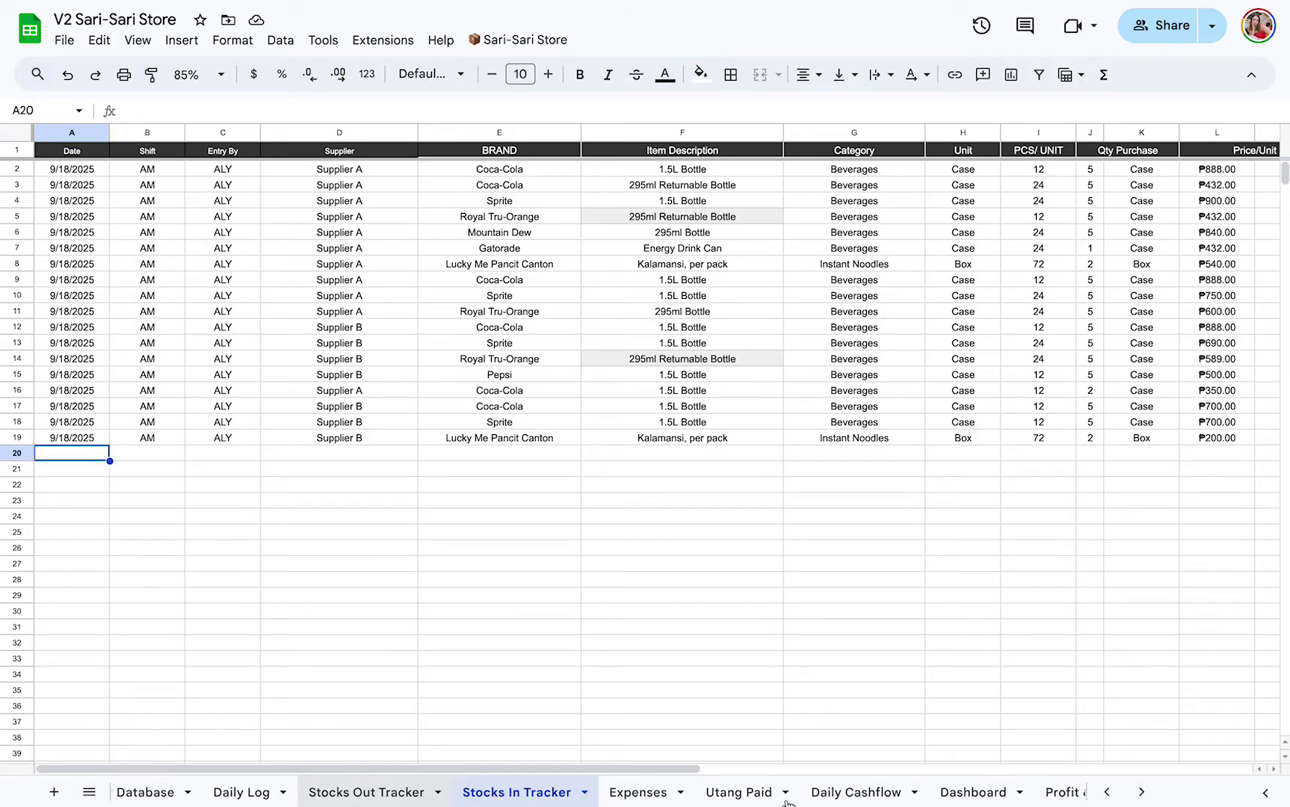
{"action": "left_click", "coordinate": [592, 790]}
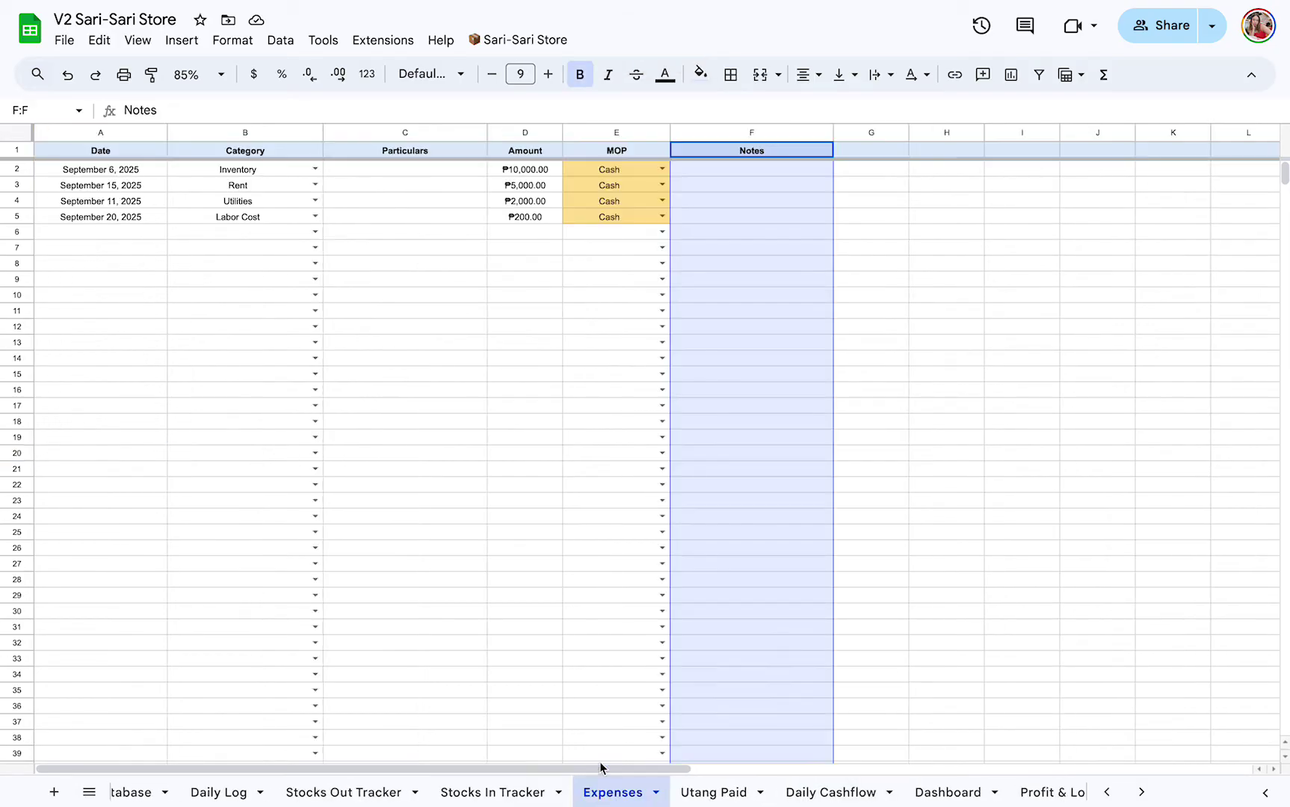
- Examine the date, category, amount and mode-of-payment fields in row 6 of the Expenses sheet
{"action": "right_click", "coordinate": [291, 420]}
{"action": "left_click", "coordinate": [198, 247]}
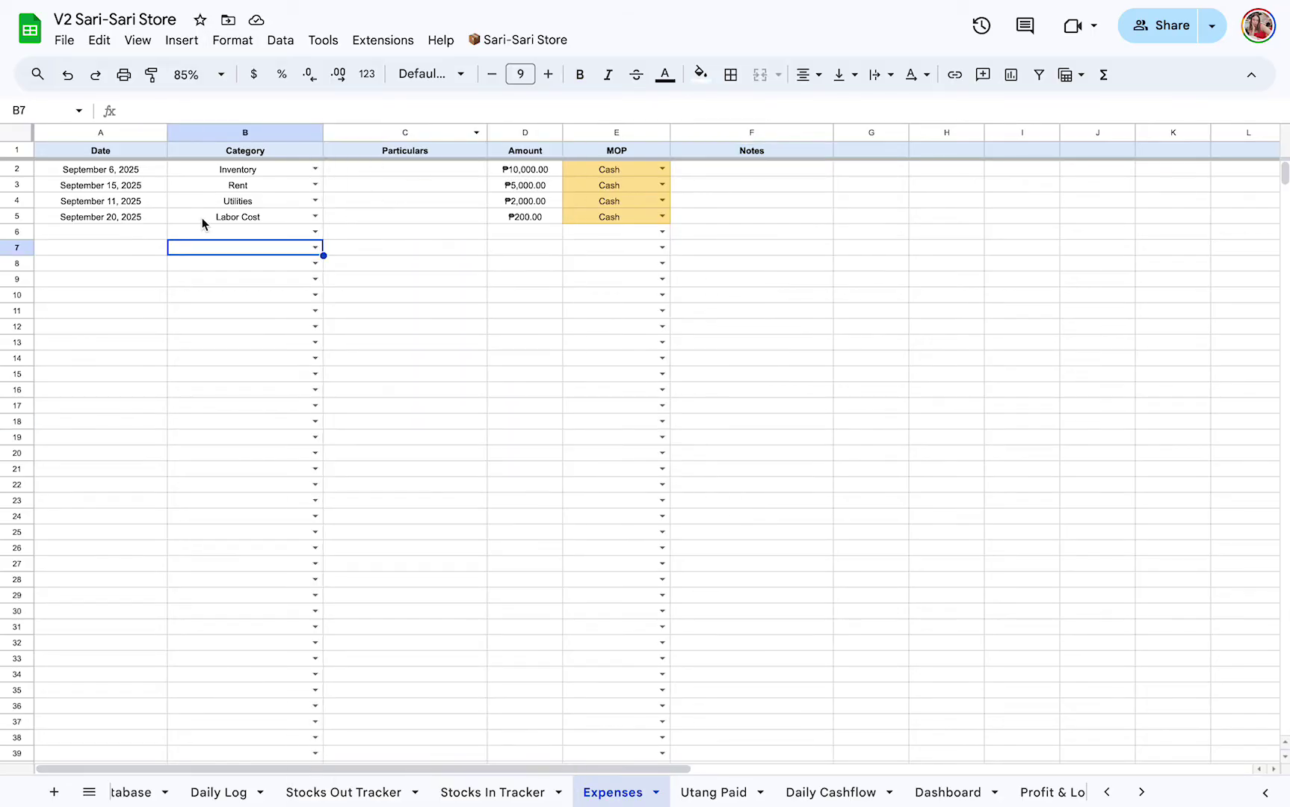
{"action": "left_click", "coordinate": [123, 236]}
{"action": "double_click", "coordinate": [138, 236]}
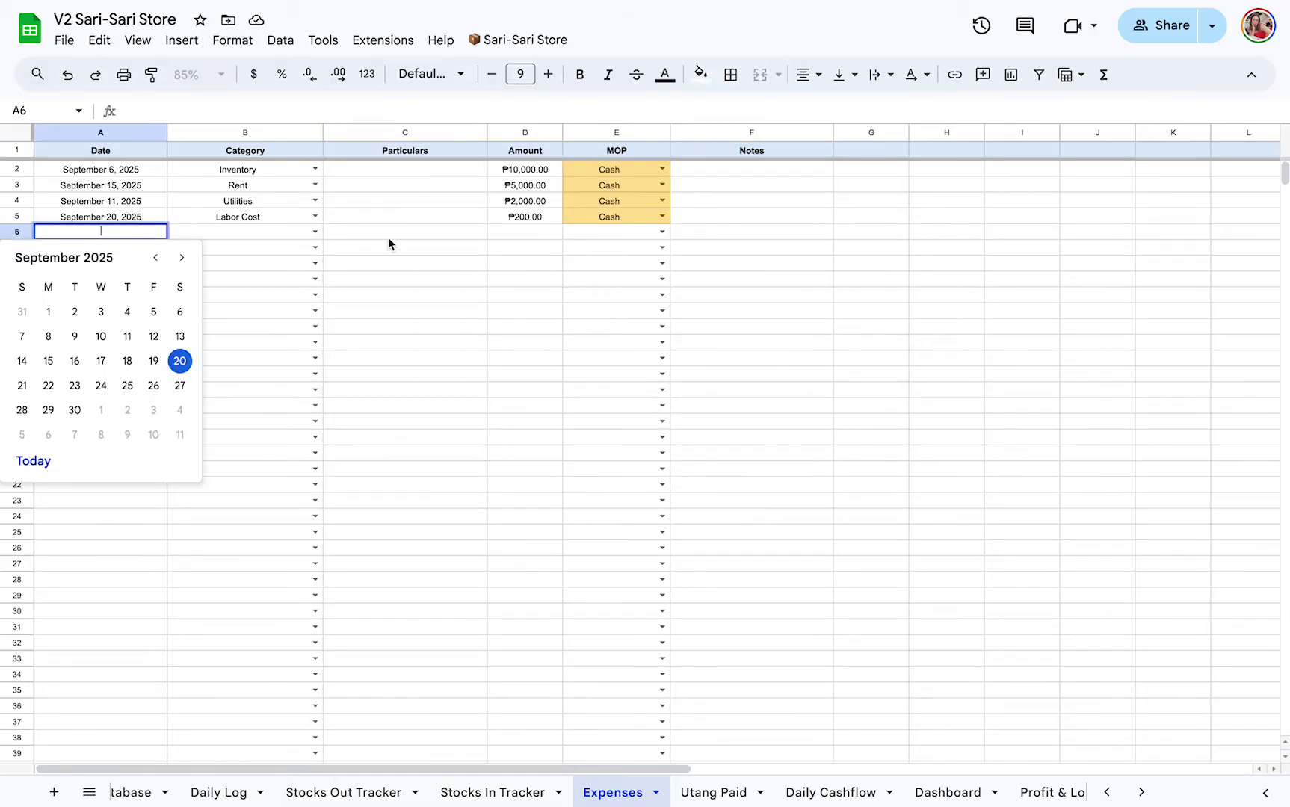
{"action": "left_click", "coordinate": [317, 233]}
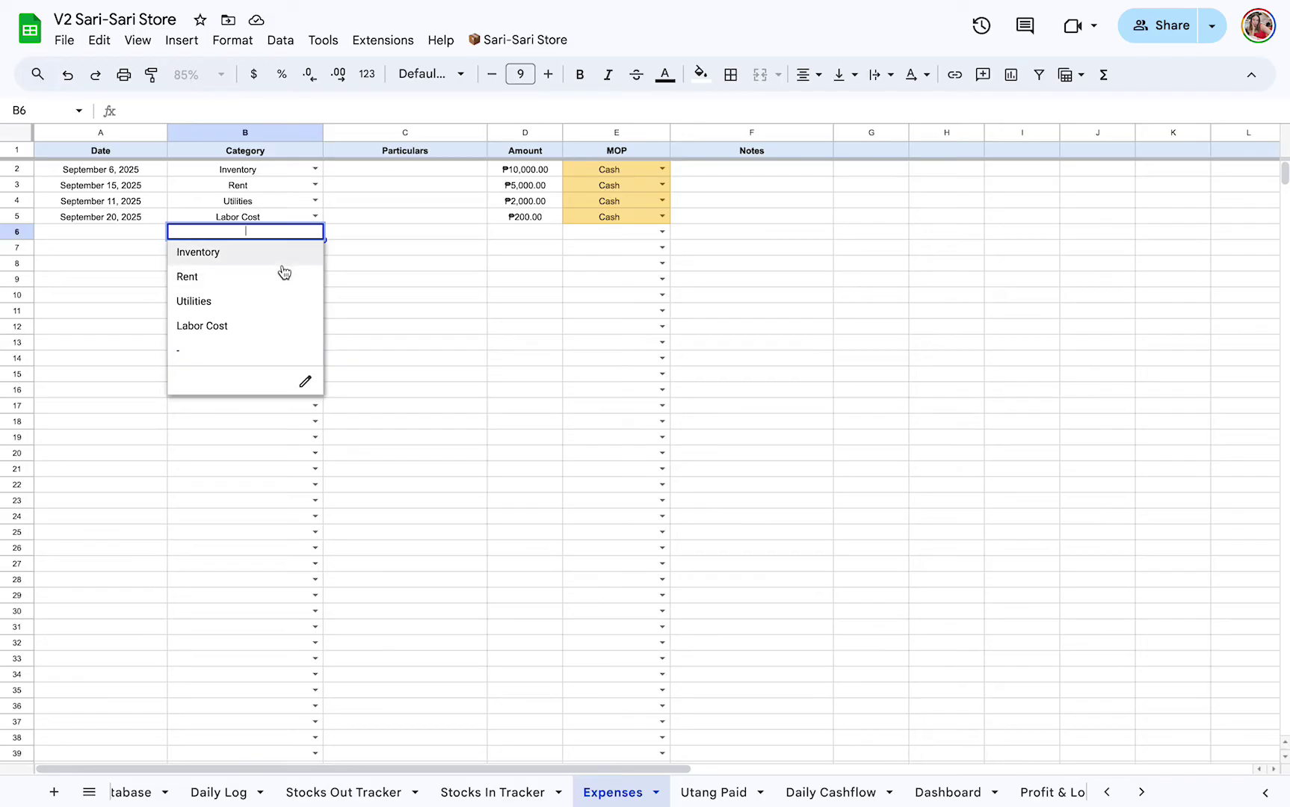
{"action": "left_click", "coordinate": [546, 233]}
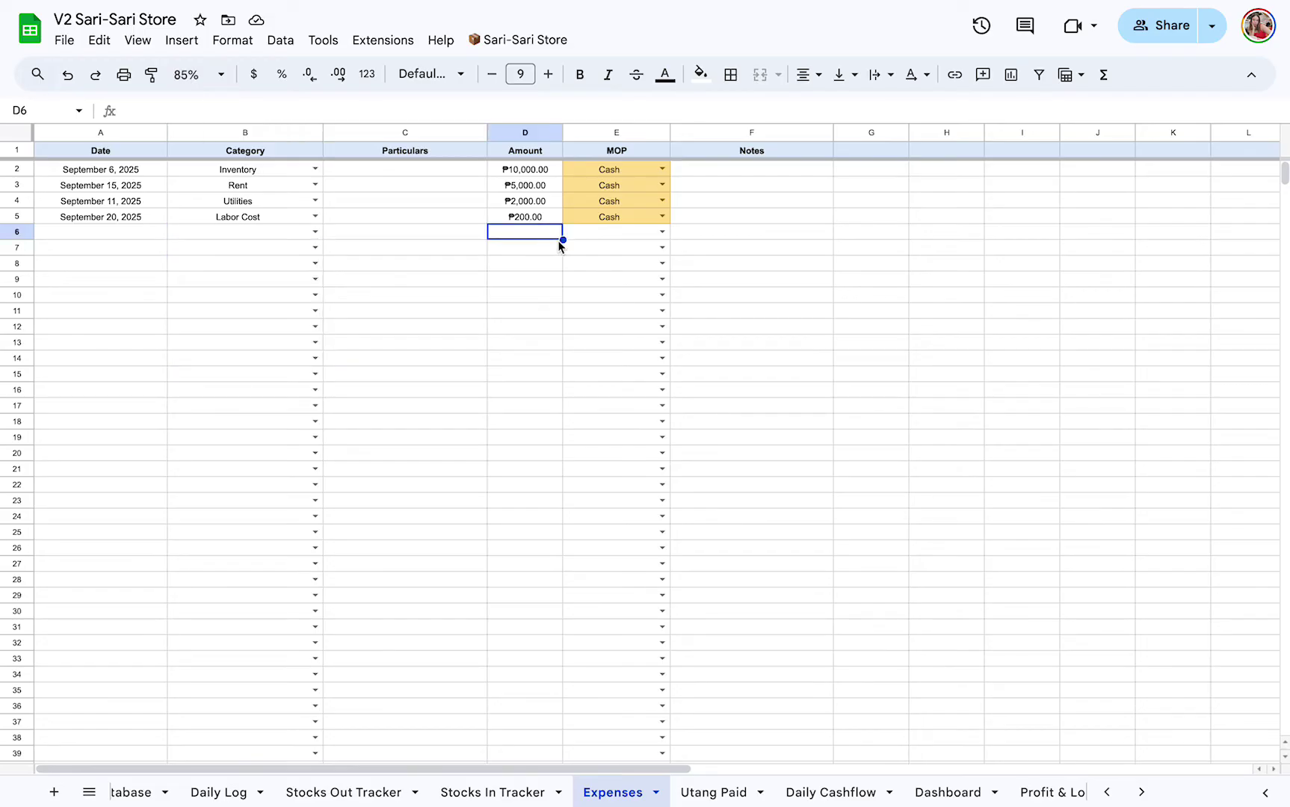
{"action": "left_click", "coordinate": [662, 232]}
{"action": "left_click", "coordinate": [936, 555]}
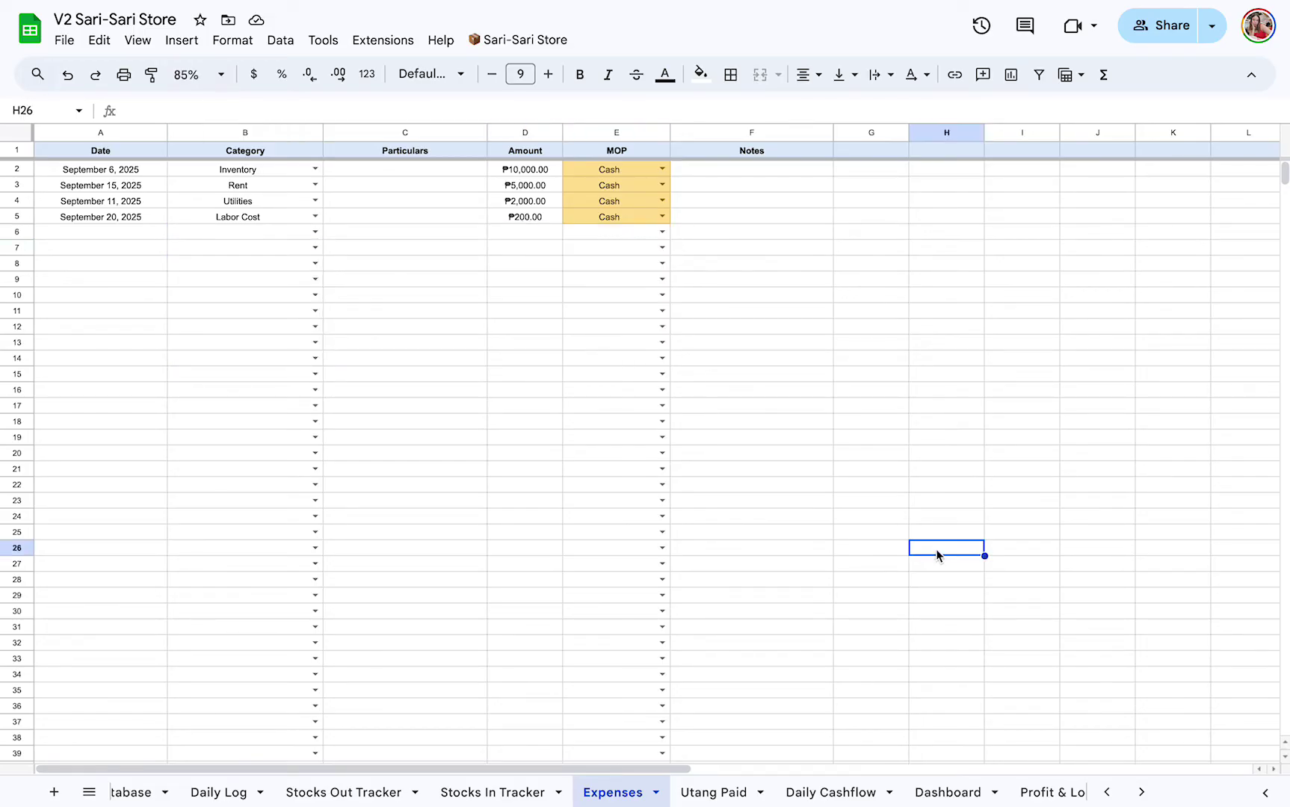
- Open the Daily Cashflow sheet and check the white-cells entry note and the September 6 beginning Cash balance
{"action": "left_click", "coordinate": [714, 792]}
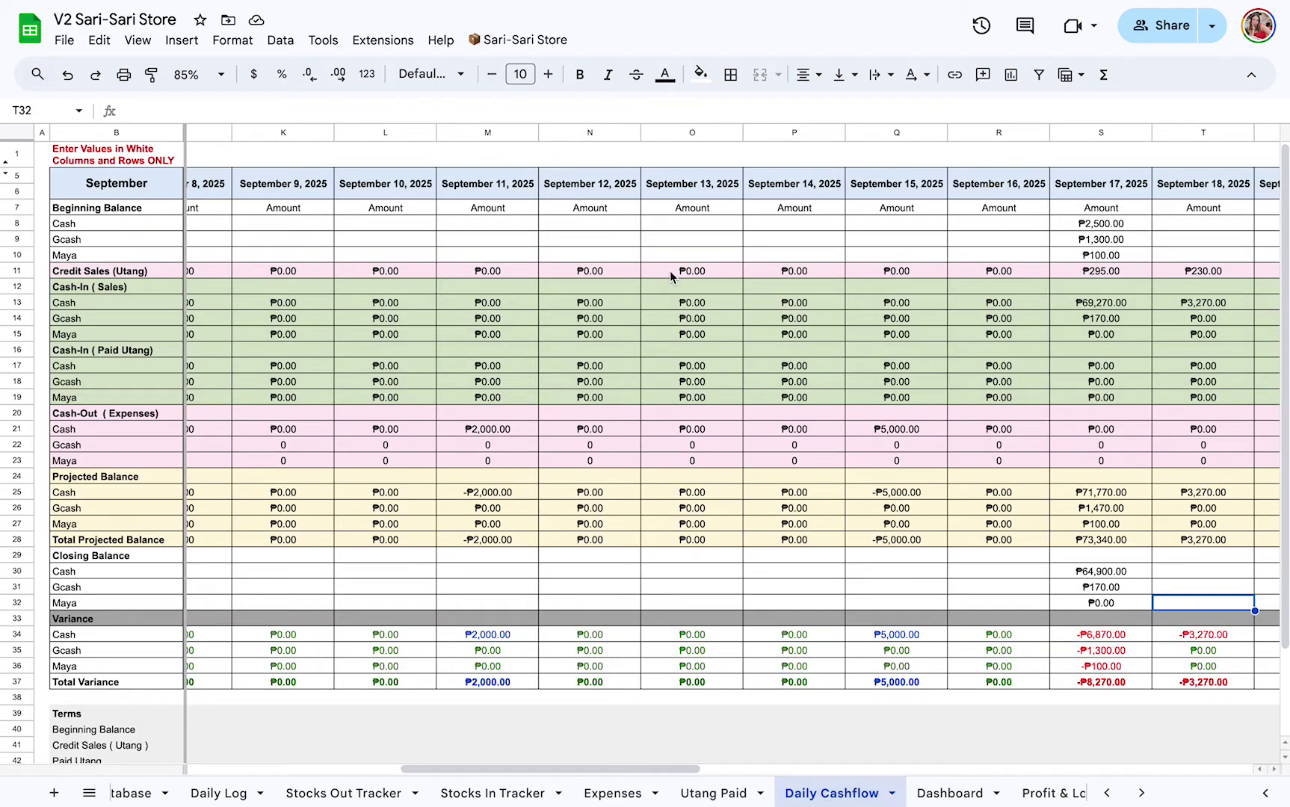
{"action": "scroll", "coordinate": [640, 190], "scroll_direction": "left", "scroll_amount": 5}
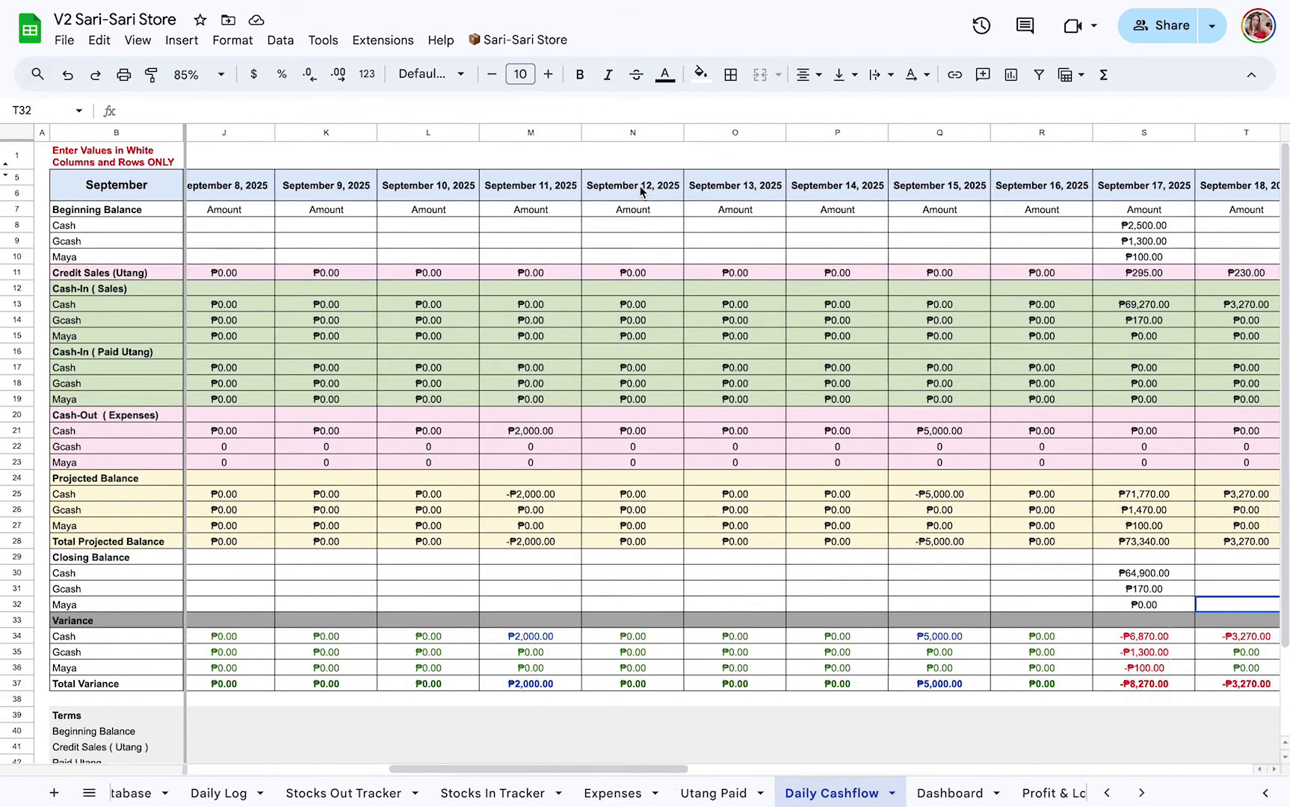
{"action": "left_click", "coordinate": [54, 165]}
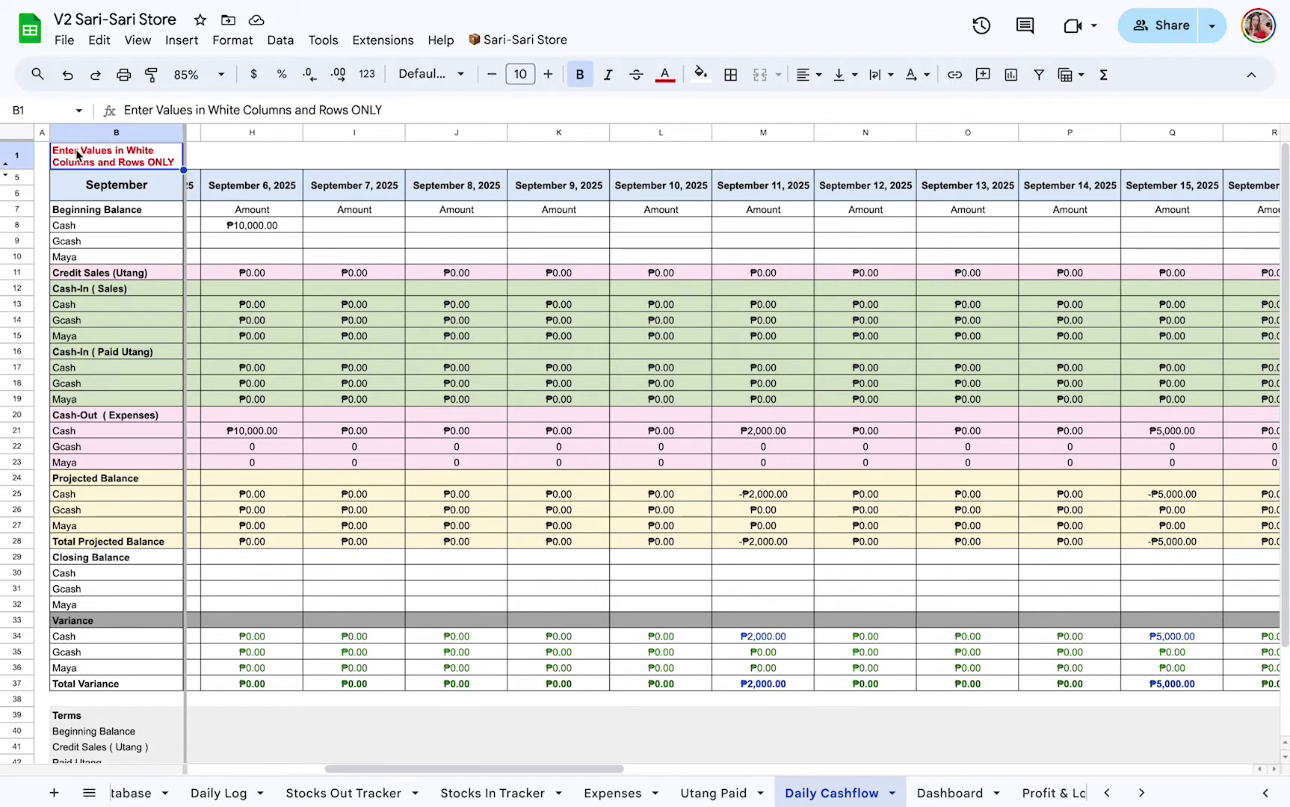
{"action": "left_click", "coordinate": [257, 226]}
{"action": "scroll", "coordinate": [306, 253], "scroll_direction": "left", "scroll_amount": 5}
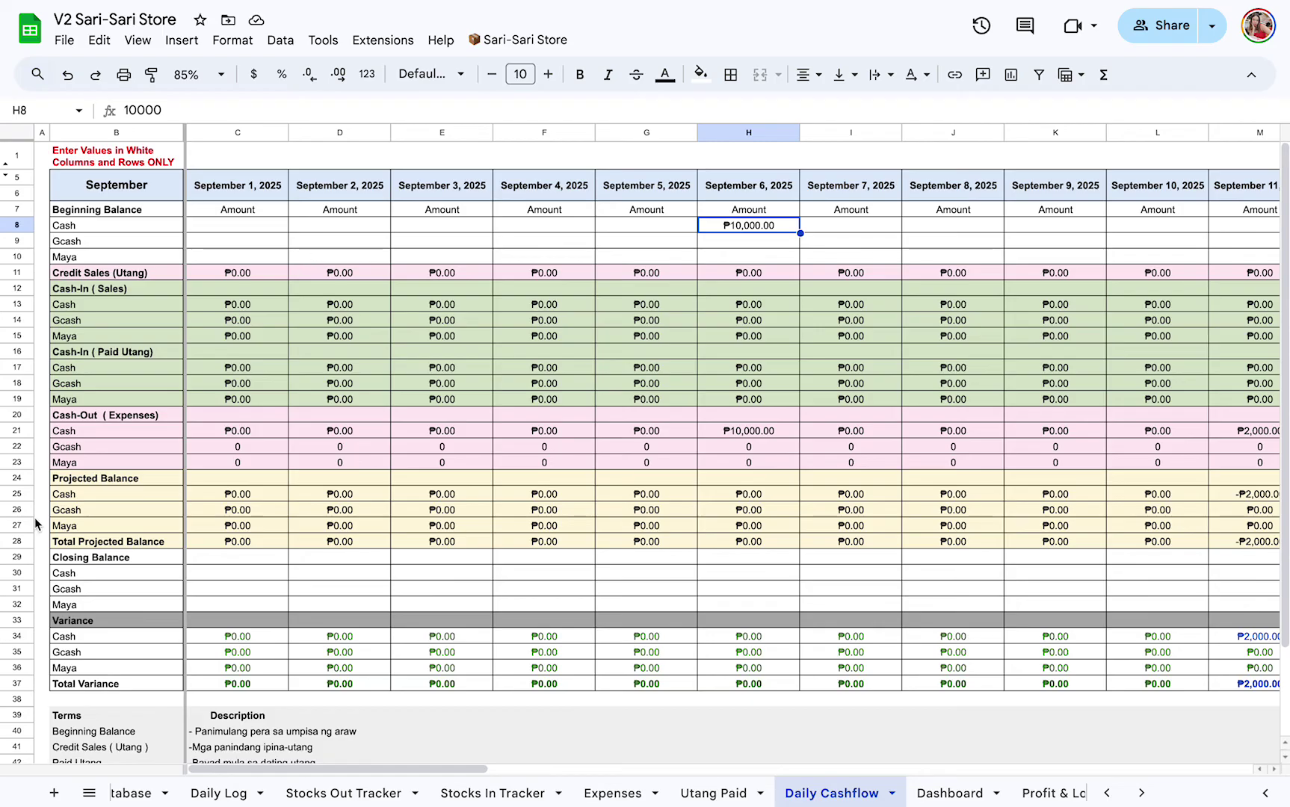
- Read the cashflow terms and their descriptions below the Daily Cashflow table, from Beginning Balance to Closing Balance
{"action": "scroll", "coordinate": [36, 523], "scroll_direction": "down", "scroll_amount": 3}
{"action": "left_click", "coordinate": [71, 617]}
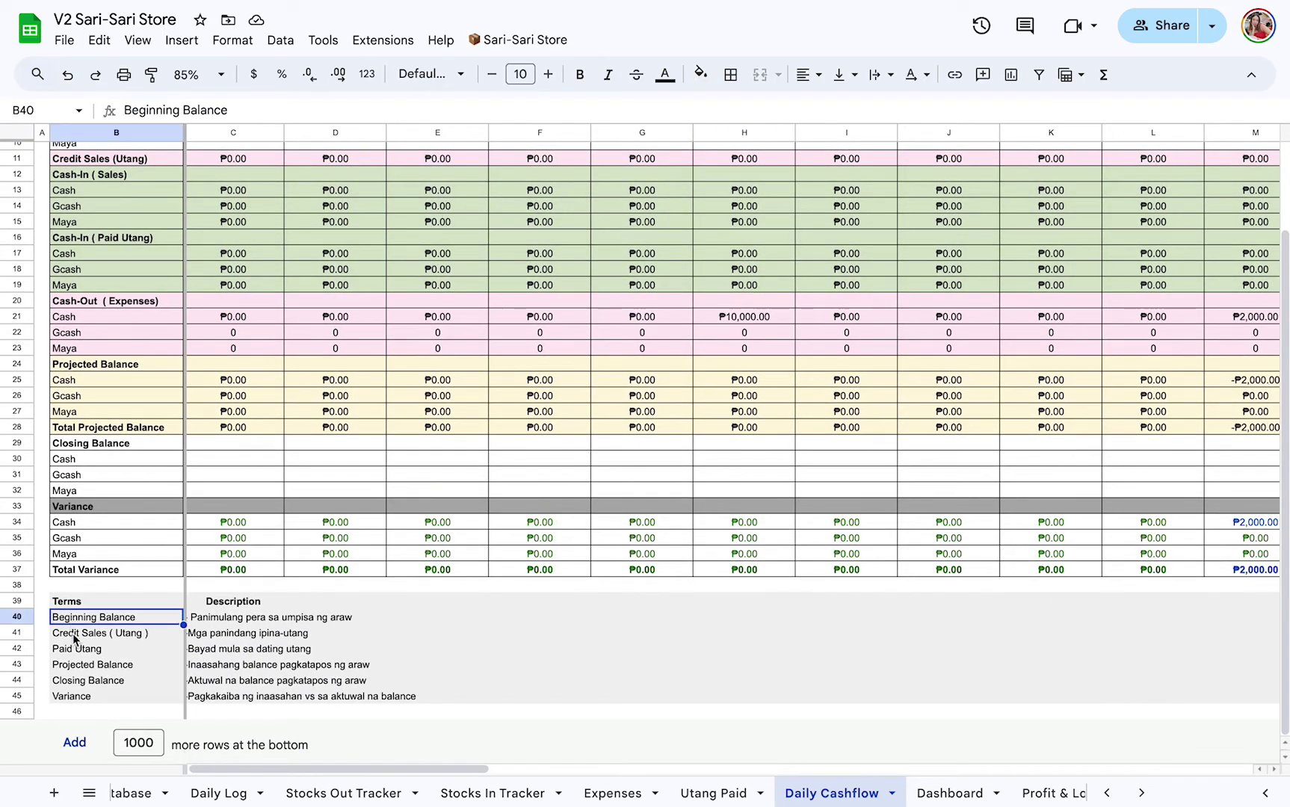
{"action": "key", "text": "Down"}
{"action": "key", "text": "Down"}
{"action": "key", "text": "Down"}
{"action": "key", "text": "Down"}
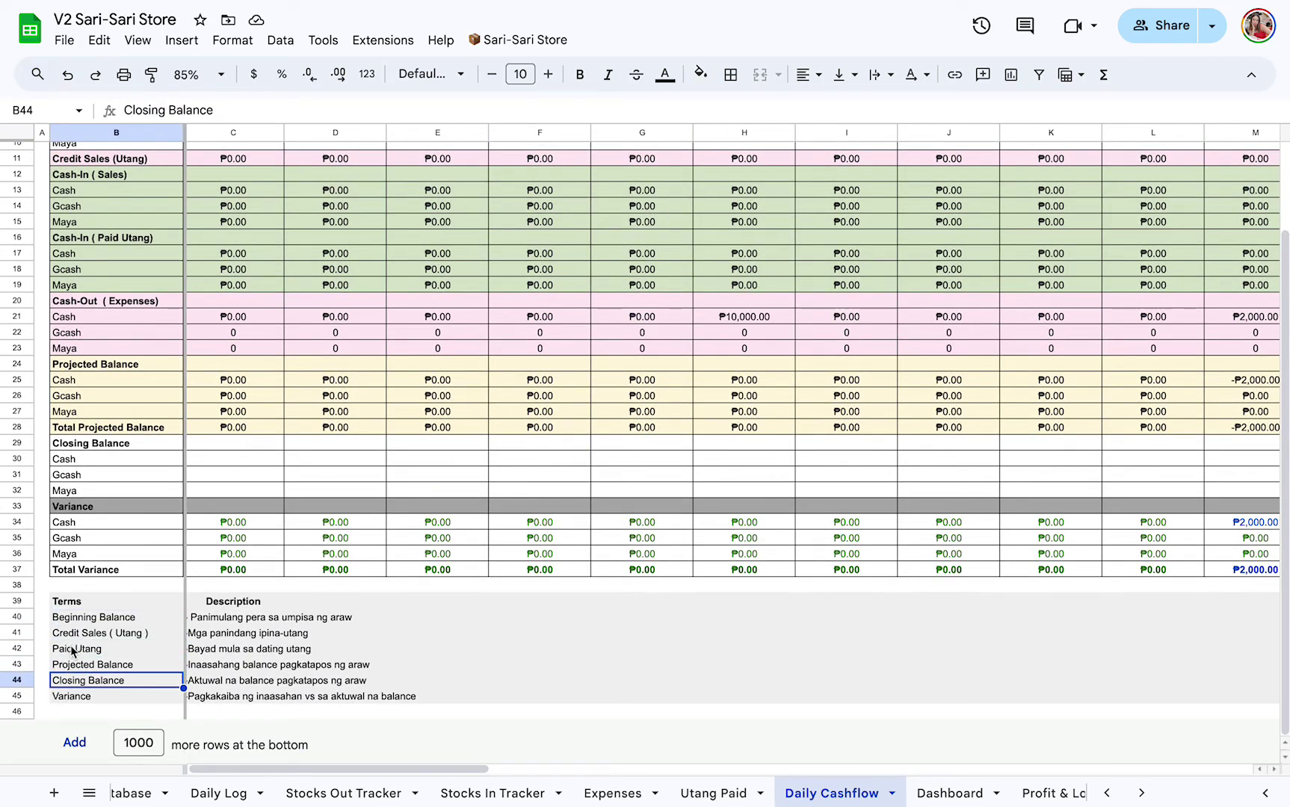
{"action": "scroll", "coordinate": [209, 627], "scroll_direction": "up", "scroll_amount": 1}
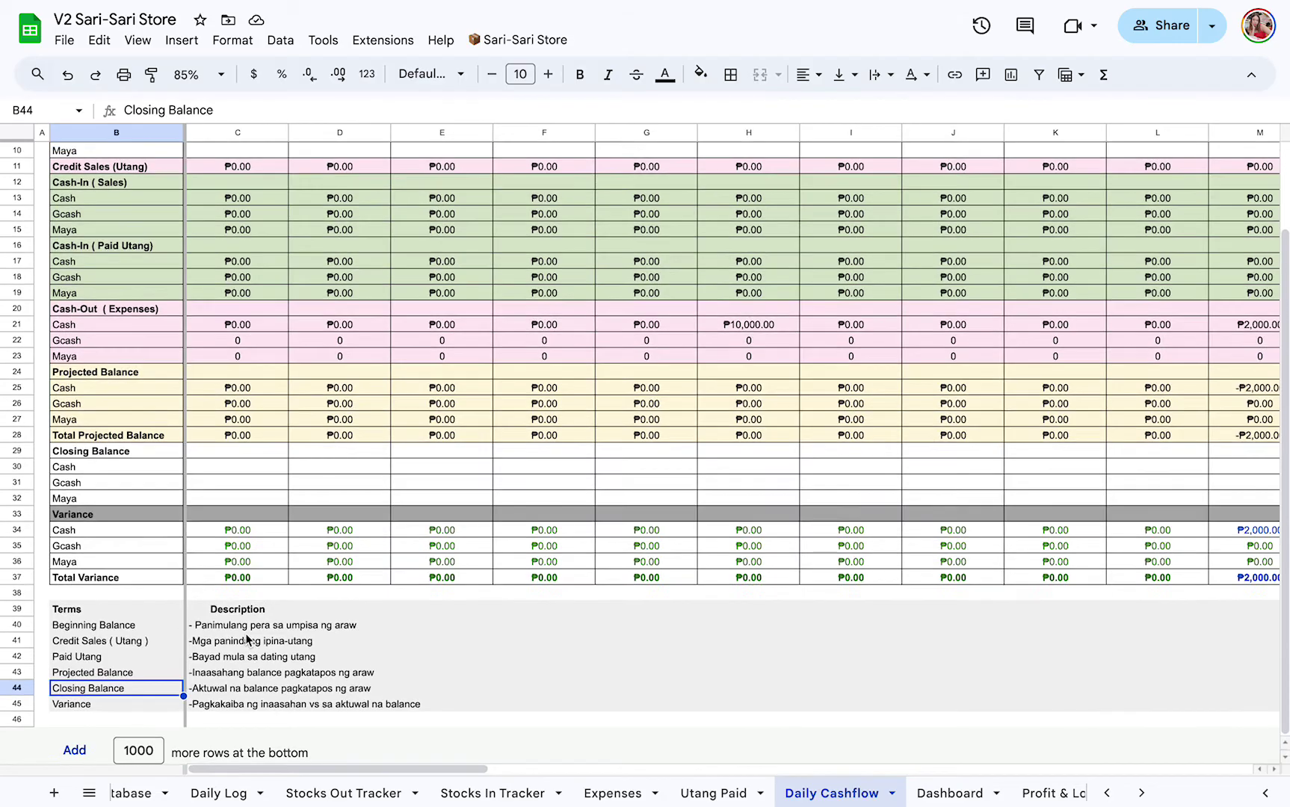
{"action": "left_click", "coordinate": [245, 632]}
{"action": "key", "text": "Down"}
{"action": "key", "text": "Down"}
{"action": "key", "text": "Down"}
{"action": "key", "text": "Down"}
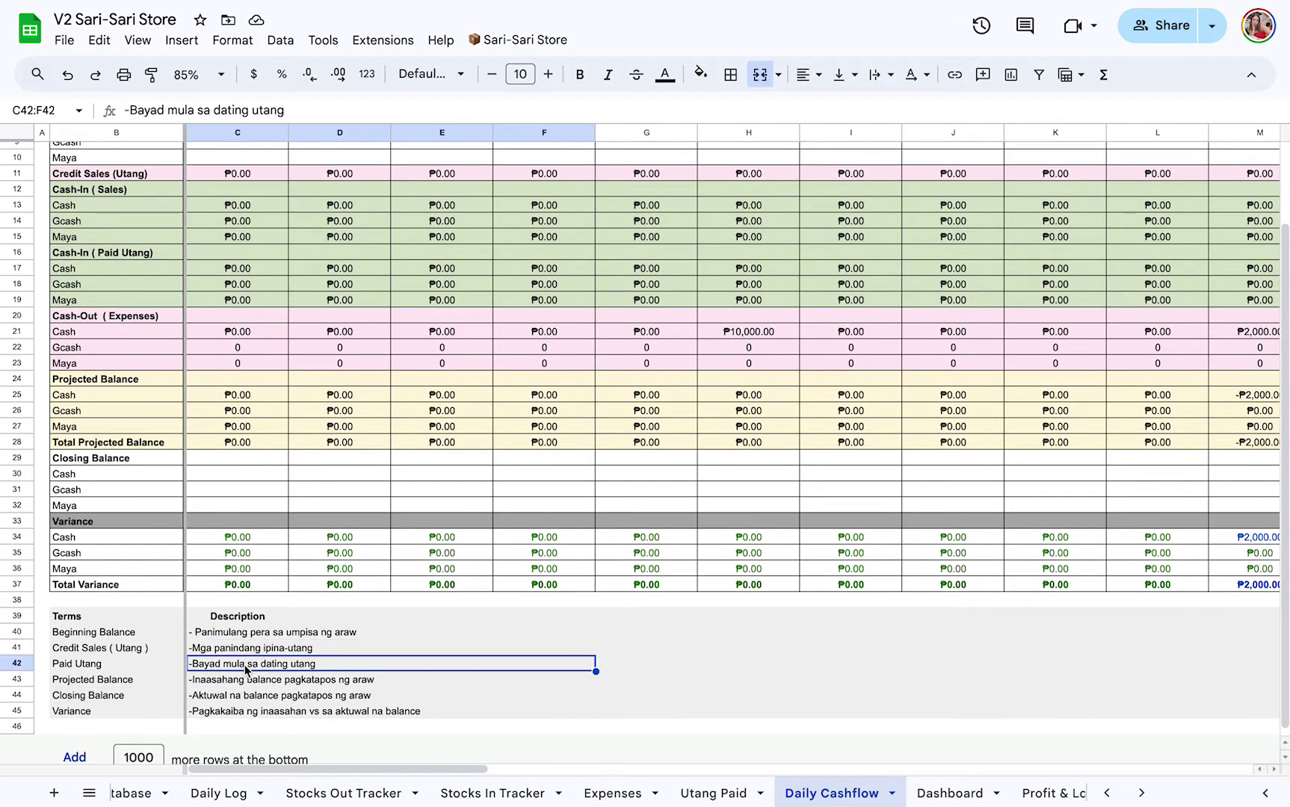
{"action": "scroll", "coordinate": [142, 500], "scroll_direction": "up", "scroll_amount": 3}
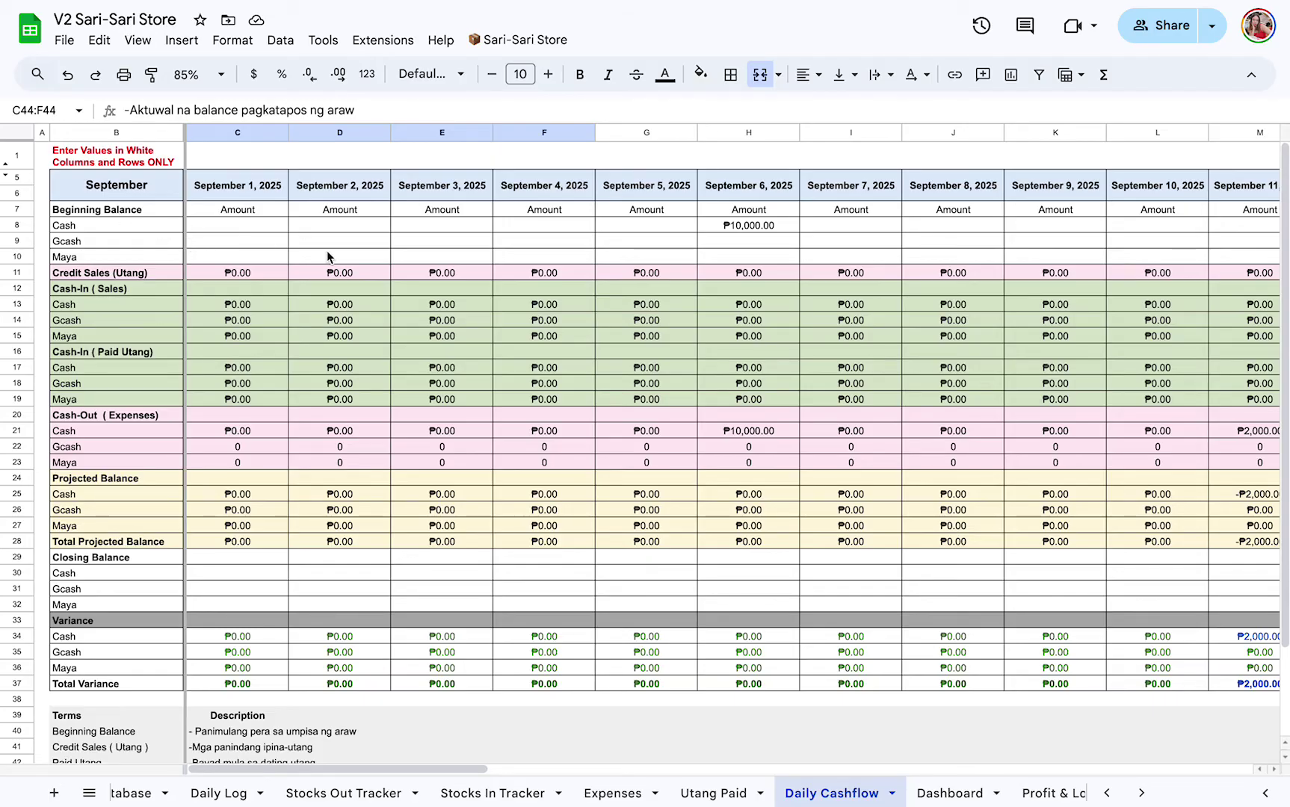
- Set the Cash beginning balance for September 18, 2025 to 3000
{"action": "scroll", "coordinate": [326, 250], "scroll_direction": "right", "scroll_amount": 10}
{"action": "scroll", "coordinate": [327, 250], "scroll_direction": "right", "scroll_amount": 6}
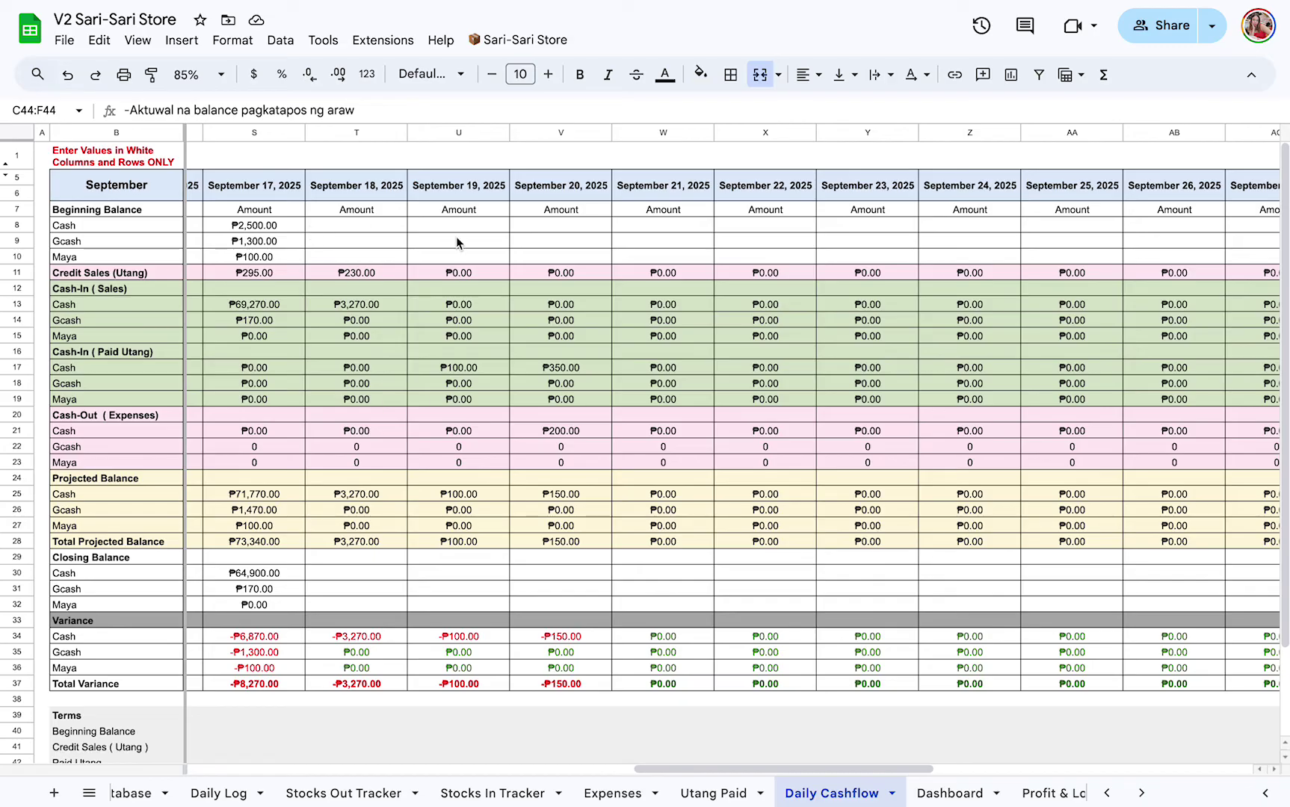
{"action": "scroll", "coordinate": [458, 240], "scroll_direction": "left", "scroll_amount": 1}
{"action": "left_click", "coordinate": [152, 227]}
{"action": "left_click", "coordinate": [140, 243]}
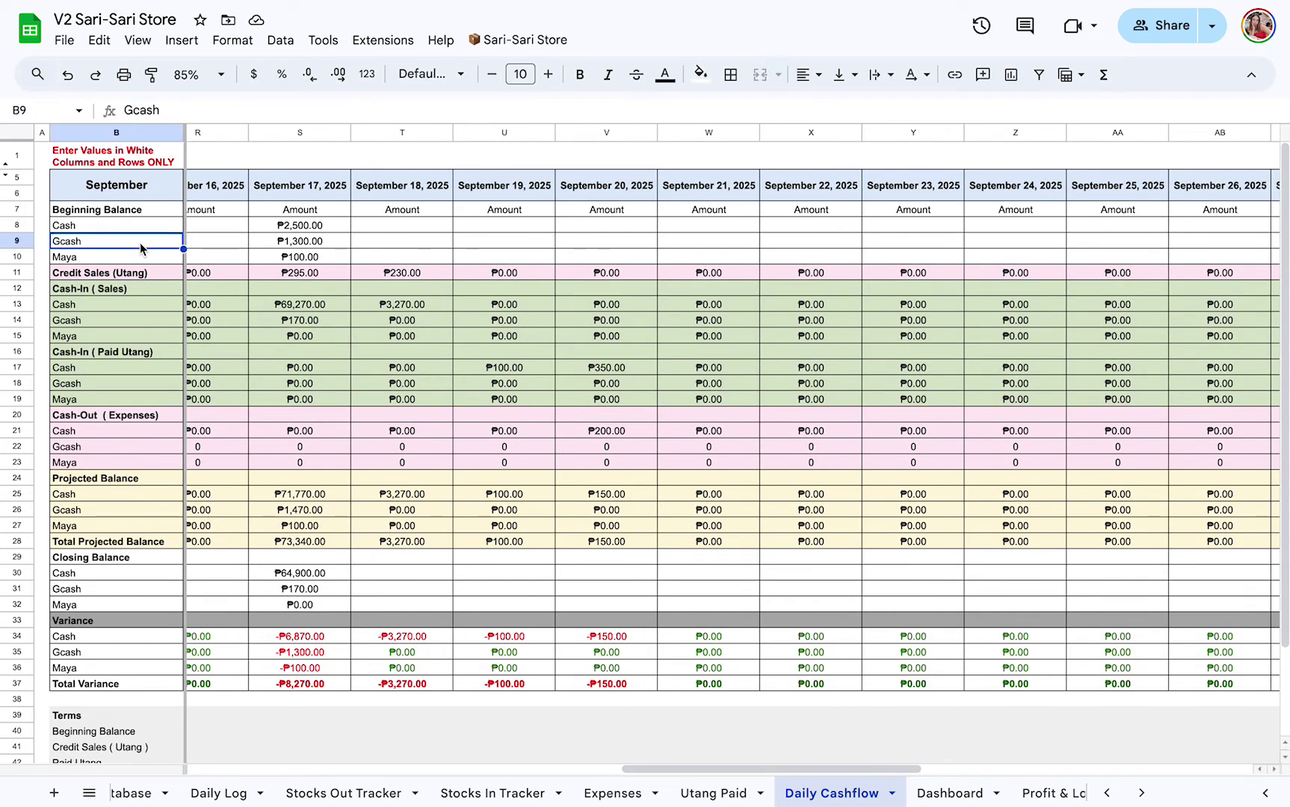
{"action": "left_click", "coordinate": [134, 255]}
{"action": "left_click", "coordinate": [417, 228]}
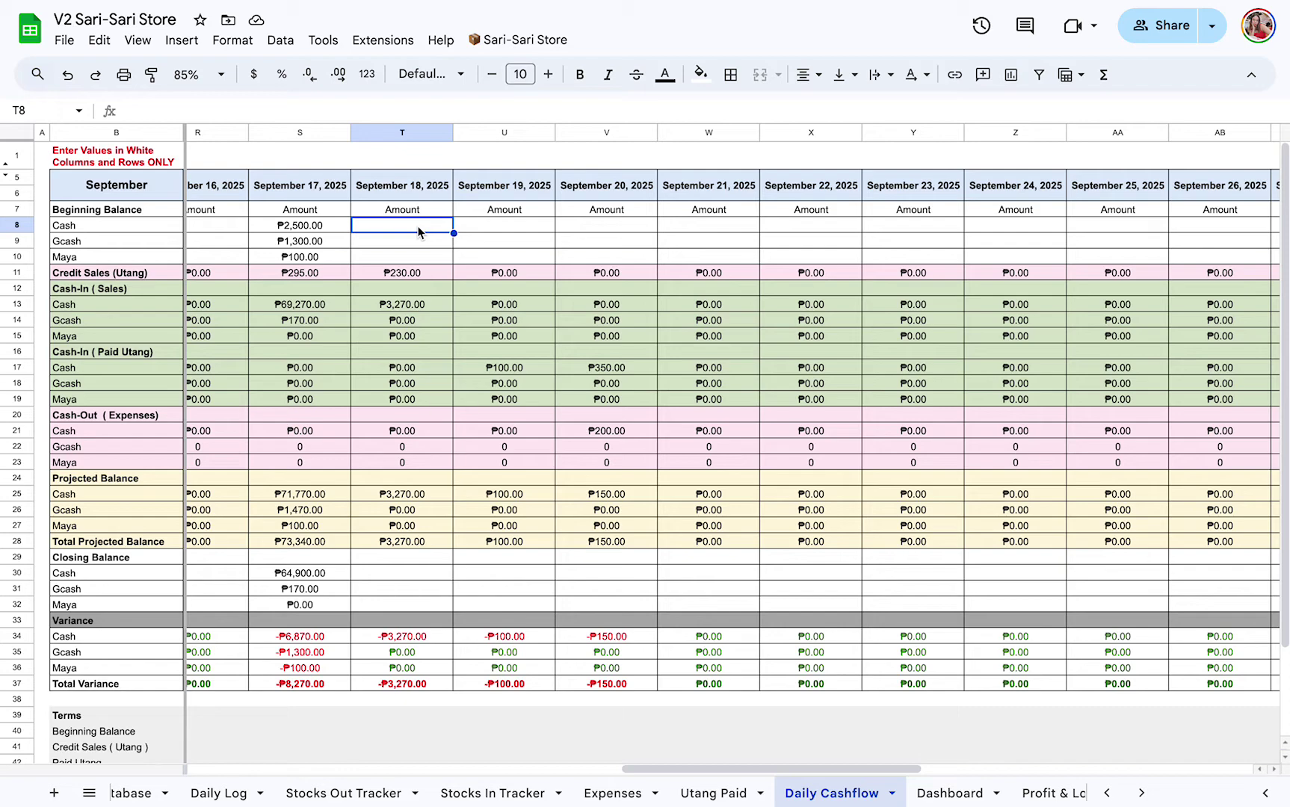
{"action": "type", "text": "2"}
{"action": "type", "text": "3"}
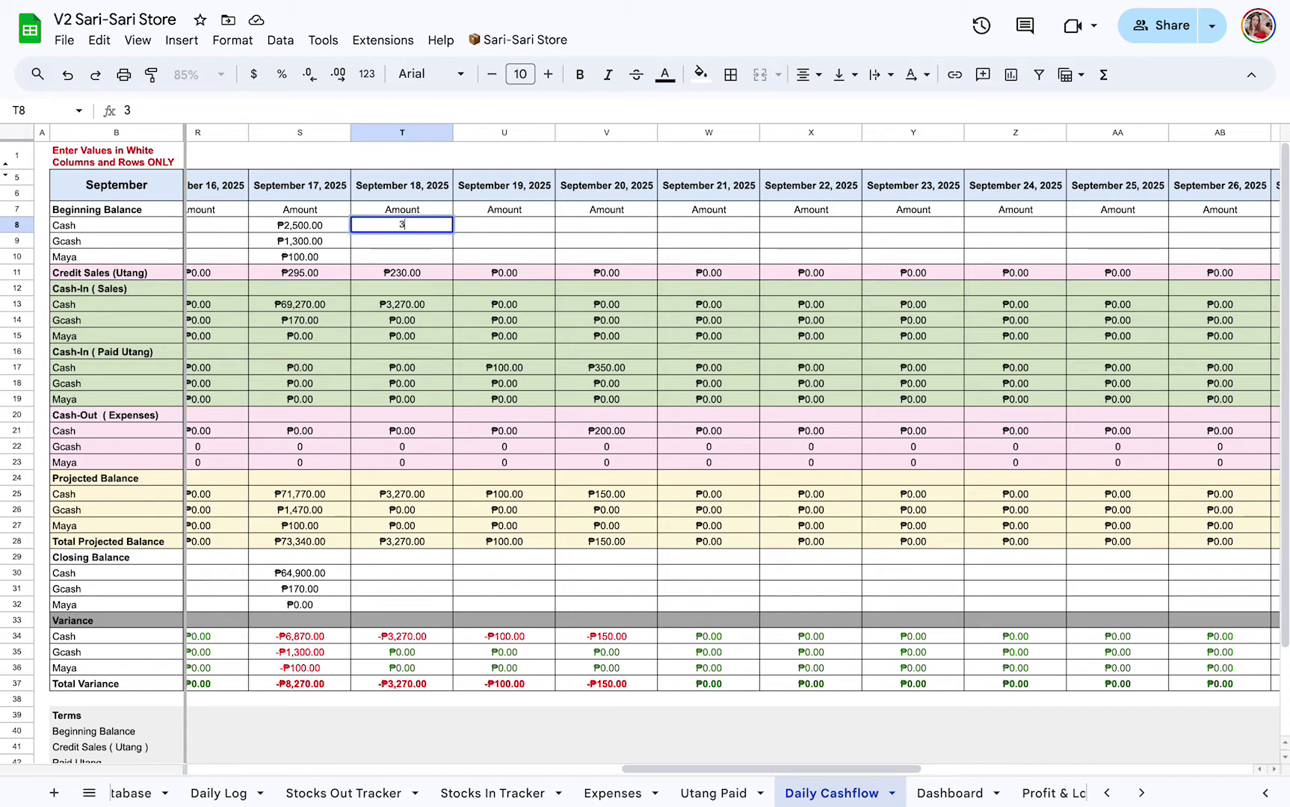
{"action": "type", "text": "00"}
{"action": "key", "text": "Return"}
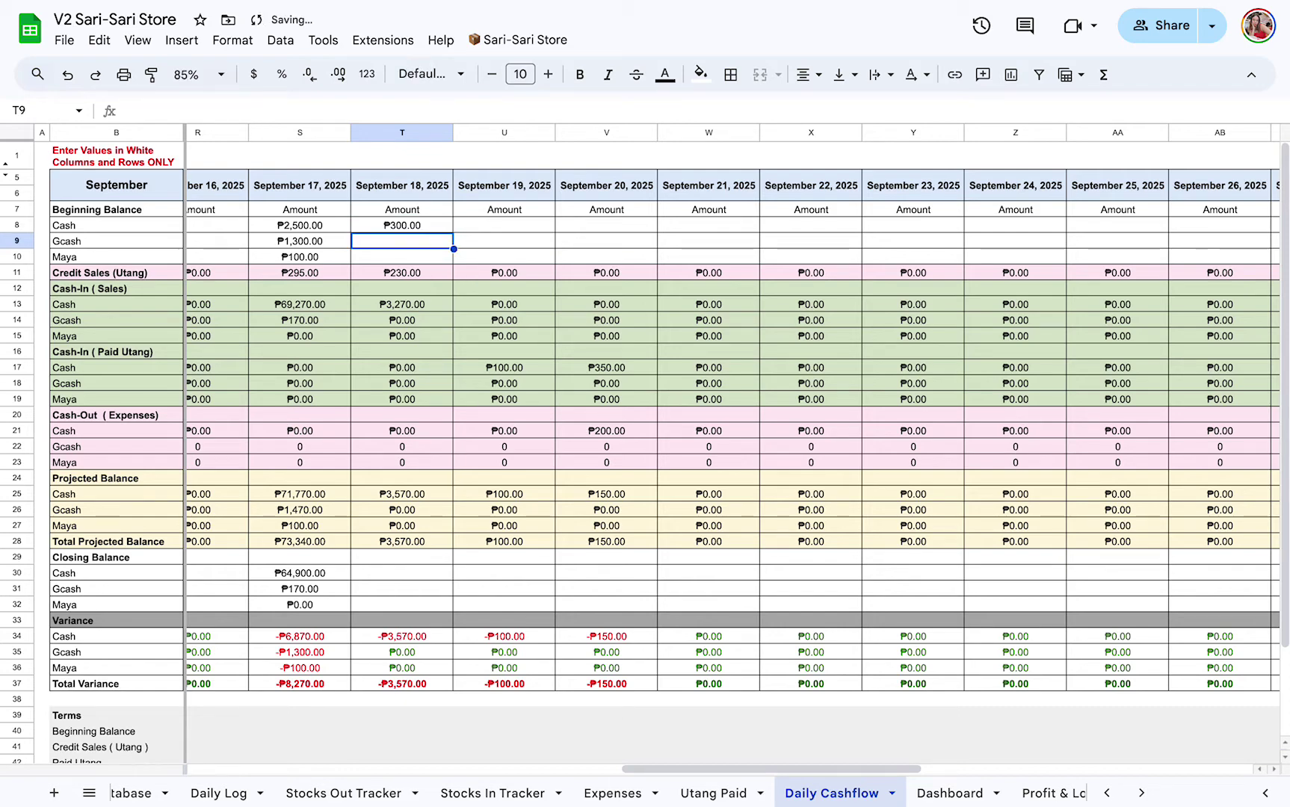
{"action": "left_click", "coordinate": [410, 224]}
{"action": "type", "text": "3000"}
{"action": "key", "text": "Return"}
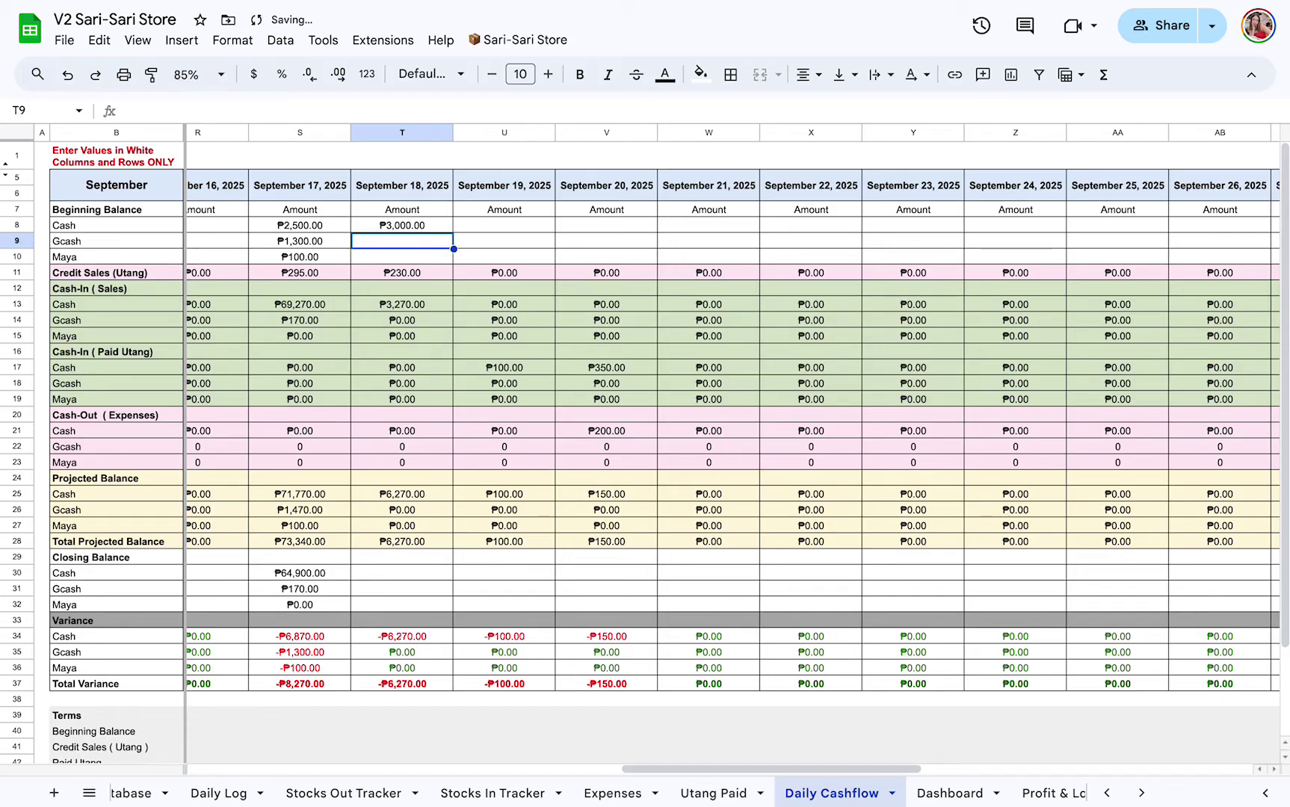
- Enter the September 18 beginning balances of 1,500 for Gcash and 200 for Maya
{"action": "type", "text": "1,500"}
{"action": "key", "text": "Return"}
{"action": "type", "text": "200"}
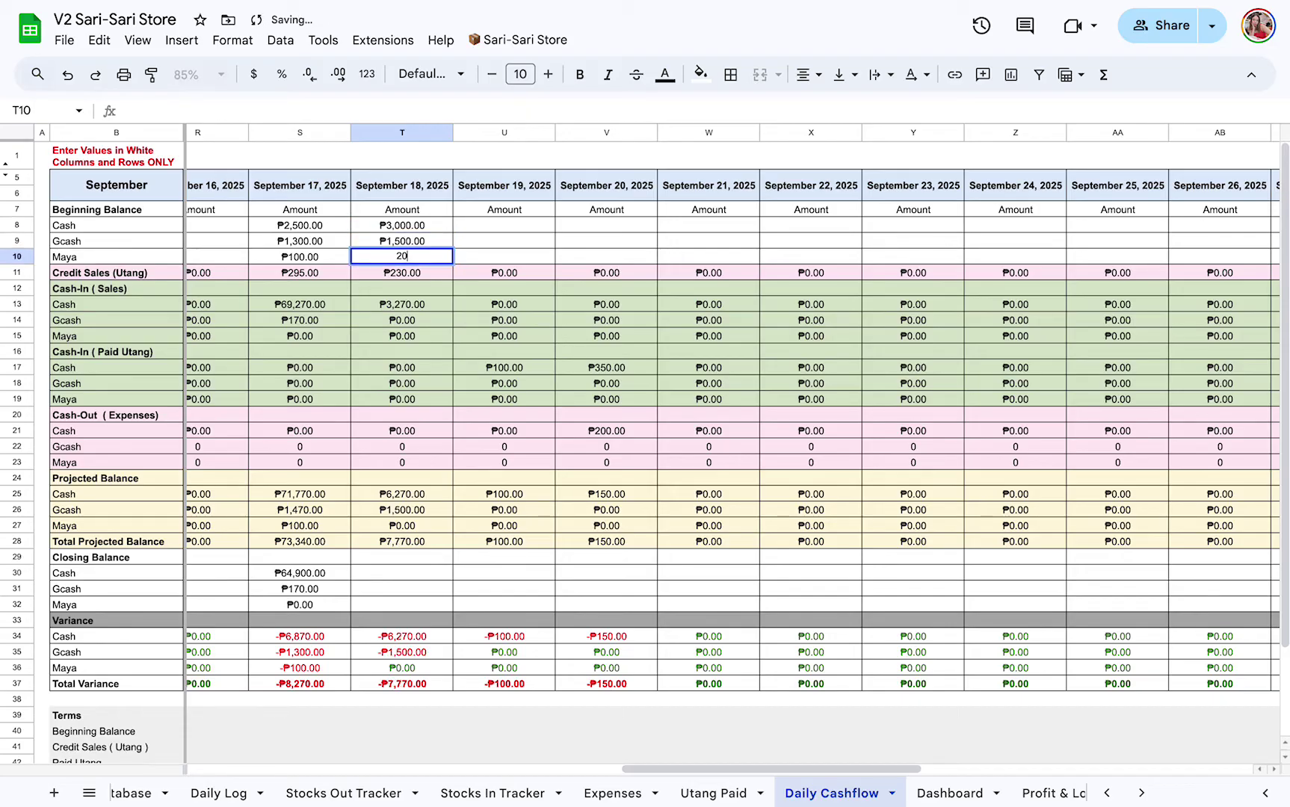
{"action": "key", "text": "Return"}
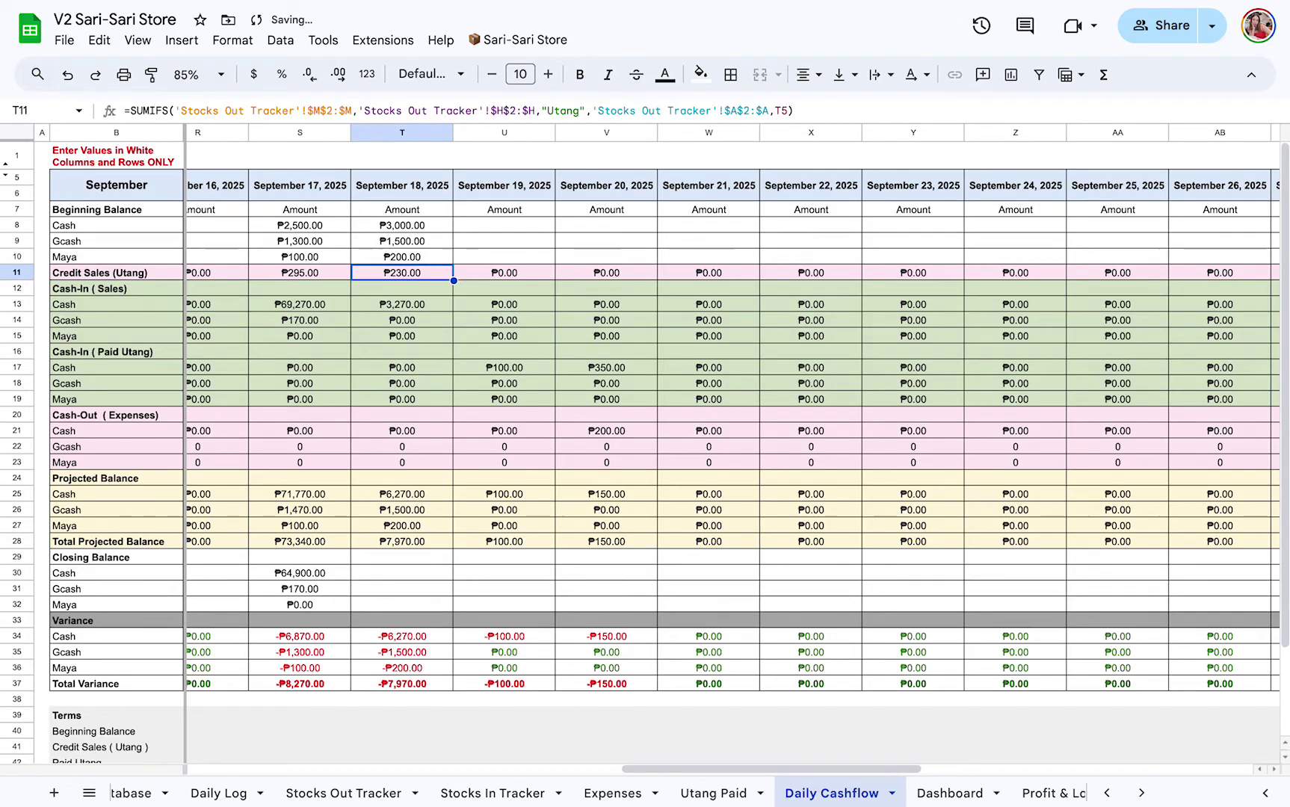
- Check the September 18 projected balances and their formulas for Cash, Gcash and Maya
{"action": "left_click", "coordinate": [534, 212]}
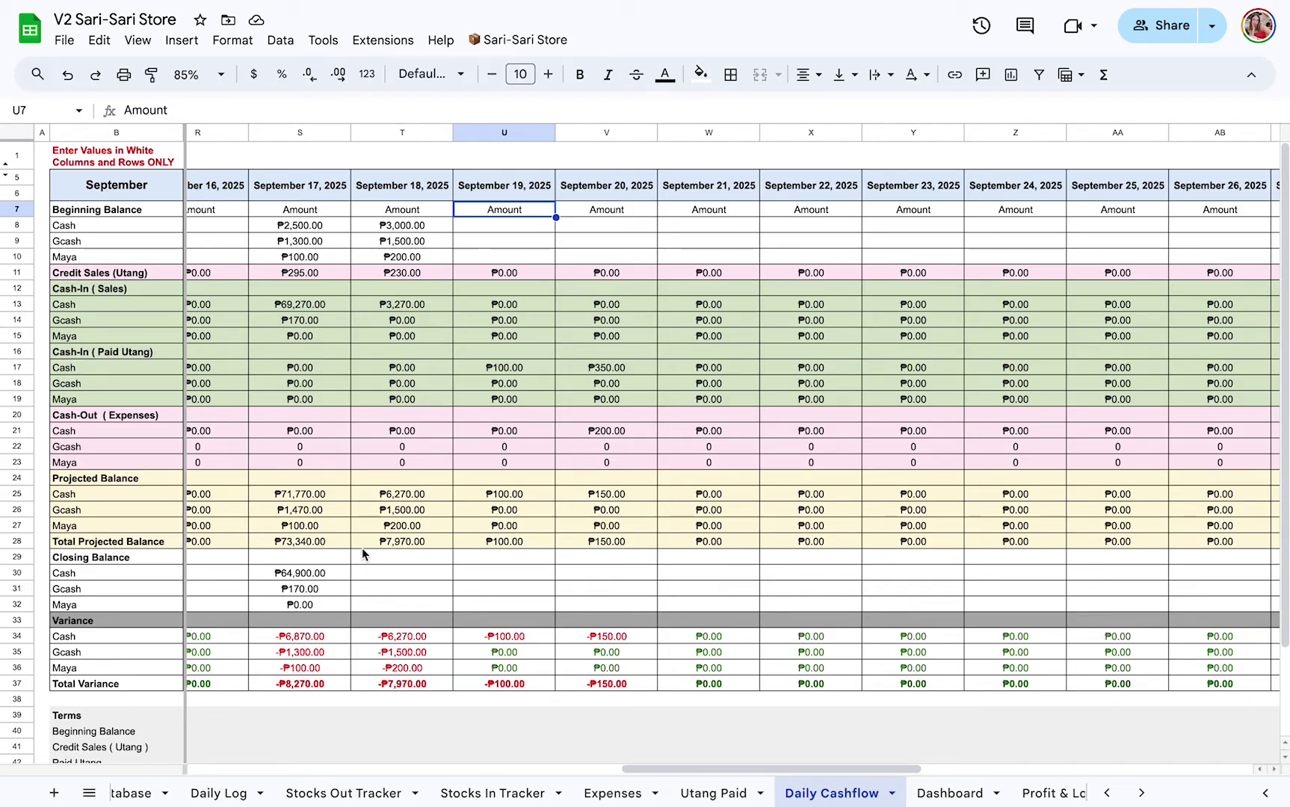
{"action": "left_click", "coordinate": [398, 496]}
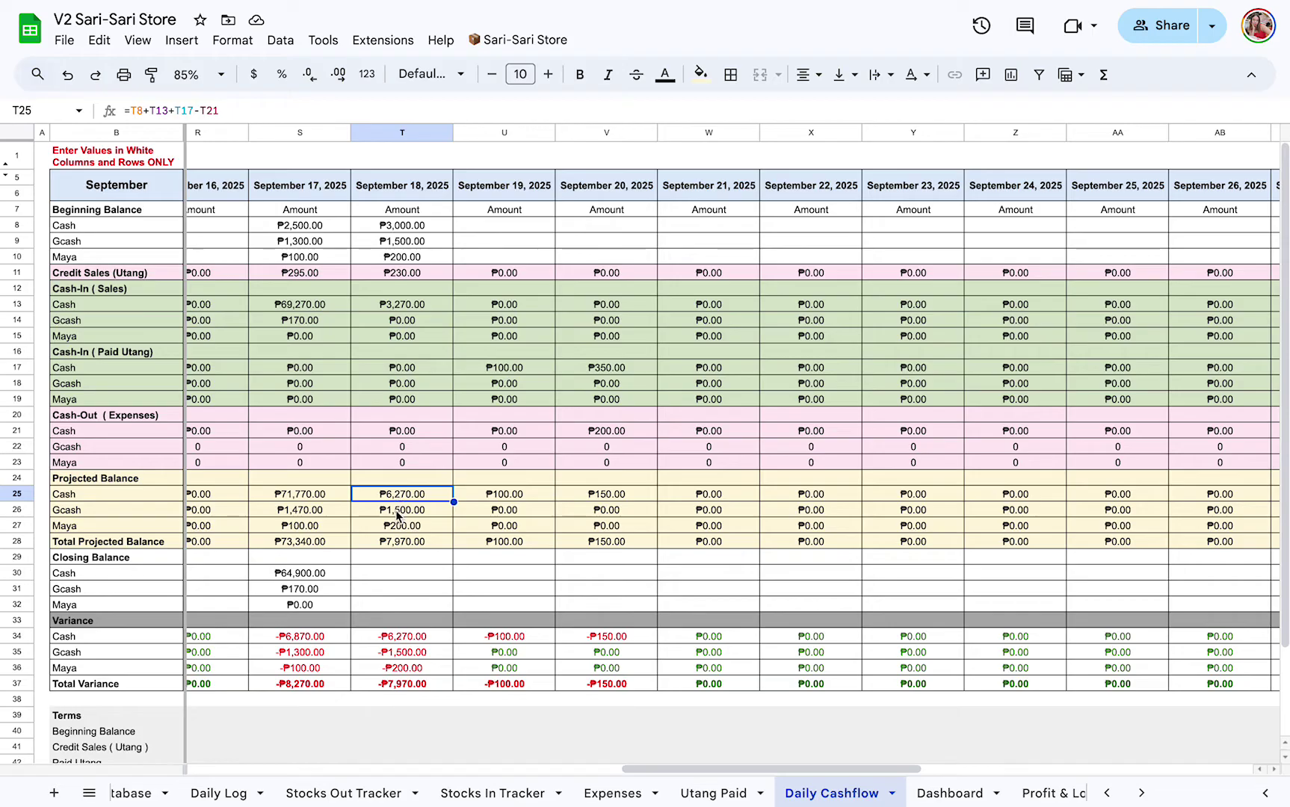
{"action": "left_click", "coordinate": [395, 510]}
{"action": "left_click", "coordinate": [390, 525]}
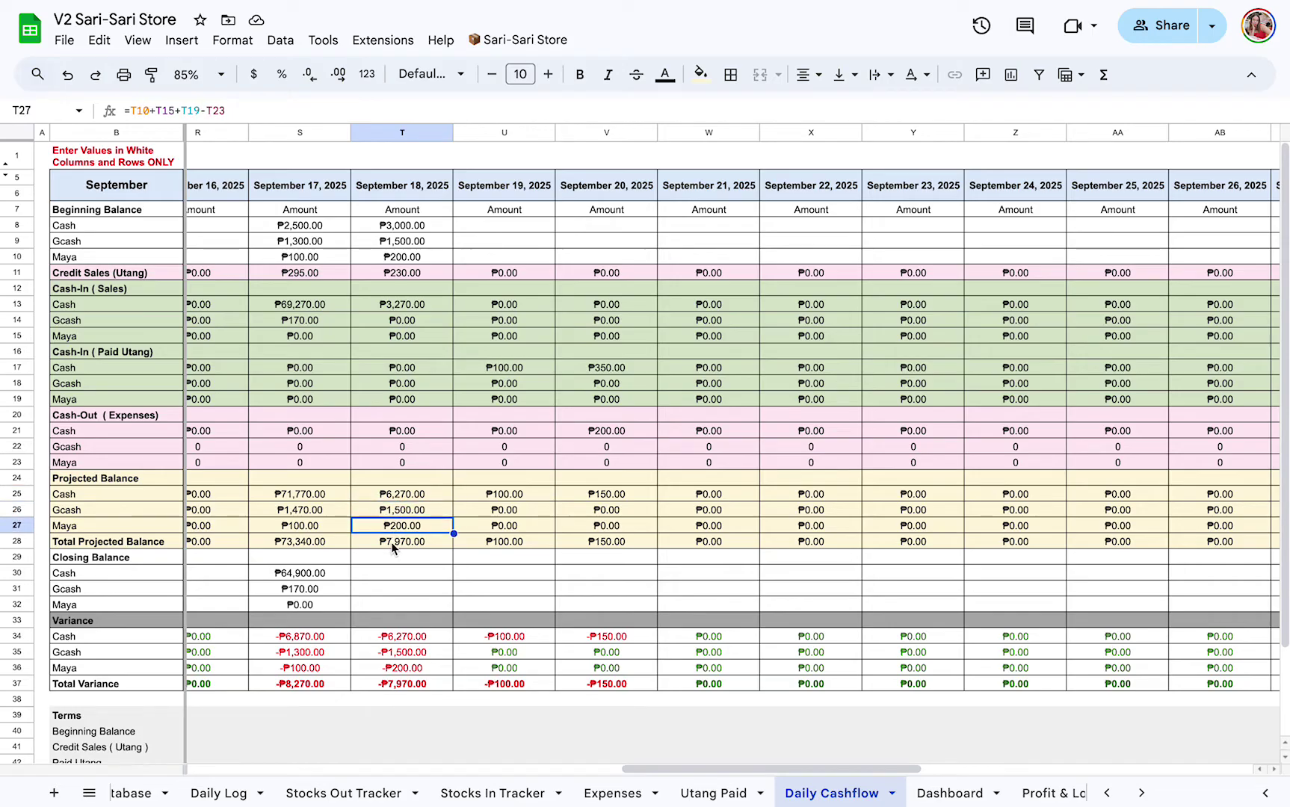
{"action": "left_click", "coordinate": [397, 499]}
{"action": "left_click", "coordinate": [419, 512]}
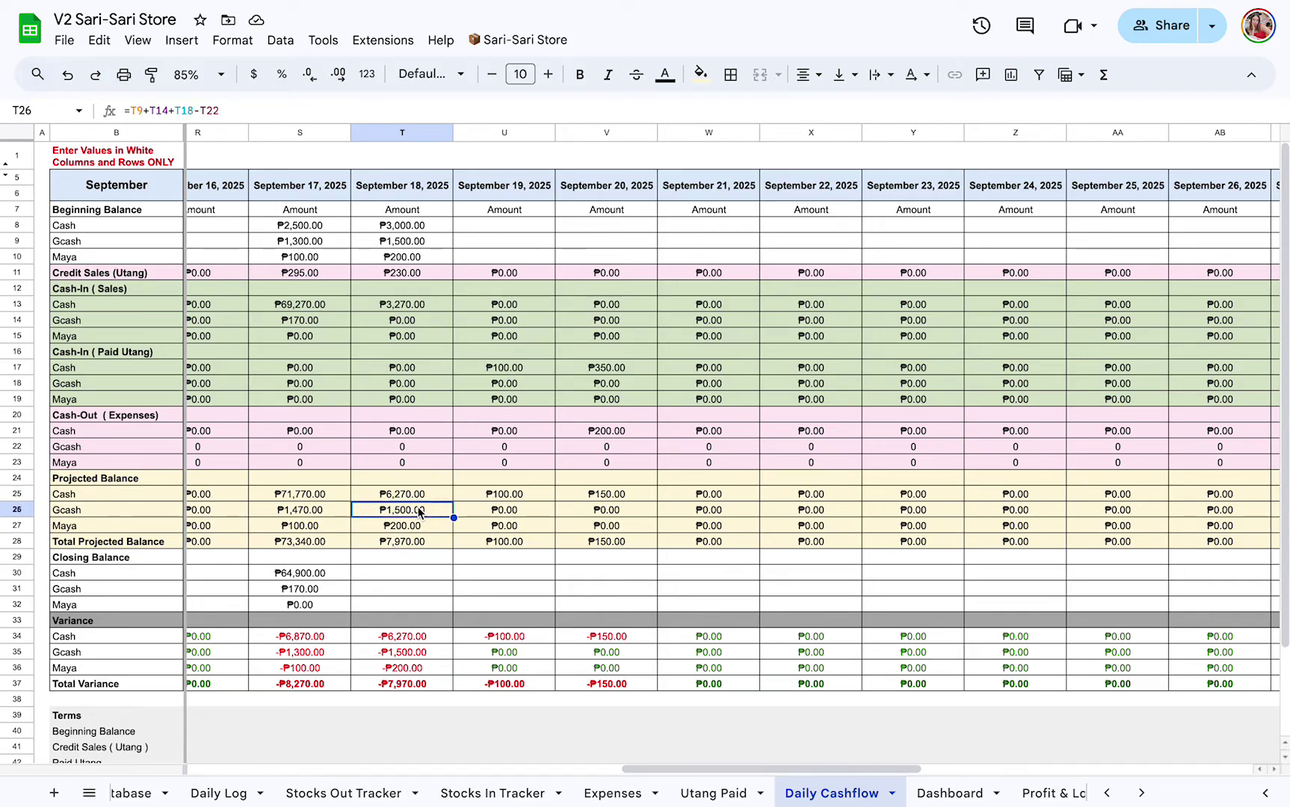
- Enter a Cash closing balance of 6270 for September 18, matching that day's projected Cash balance
{"action": "left_click", "coordinate": [383, 568]}
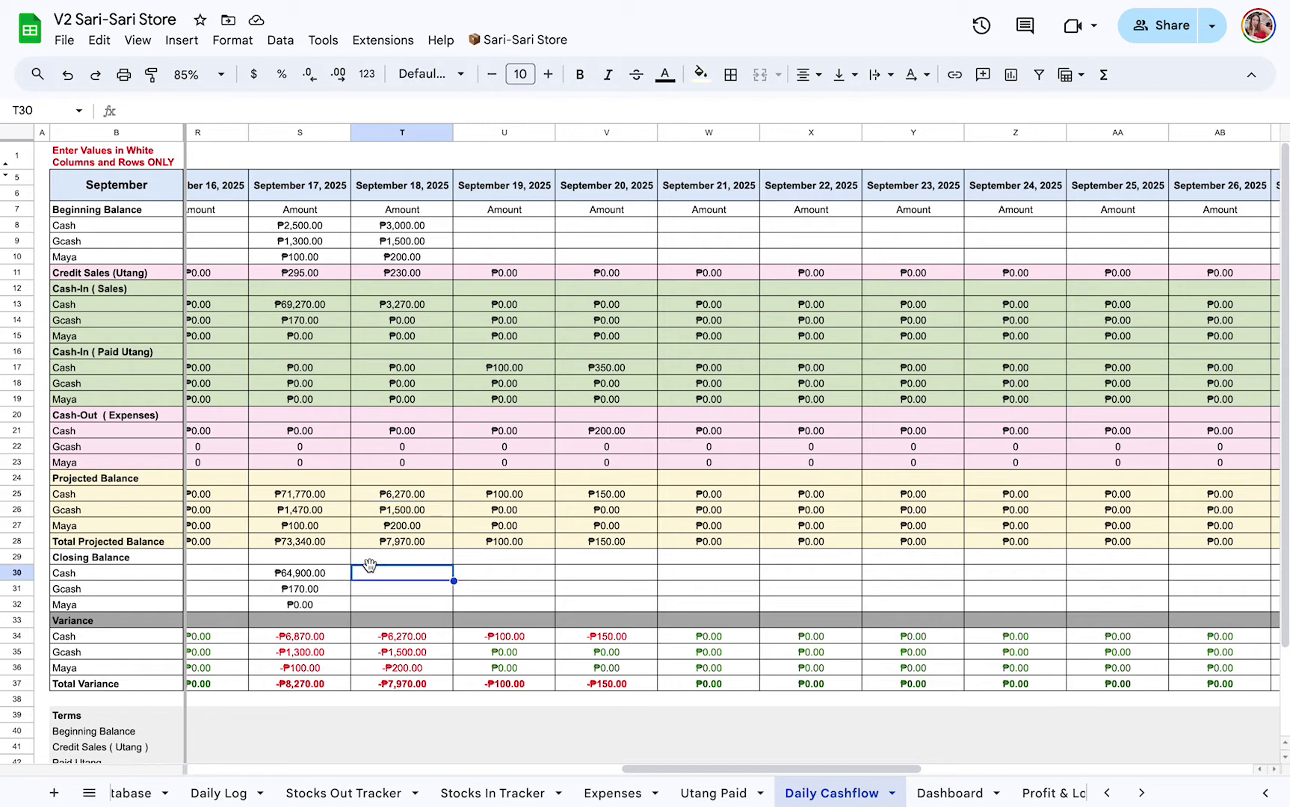
{"action": "left_click", "coordinate": [133, 561]}
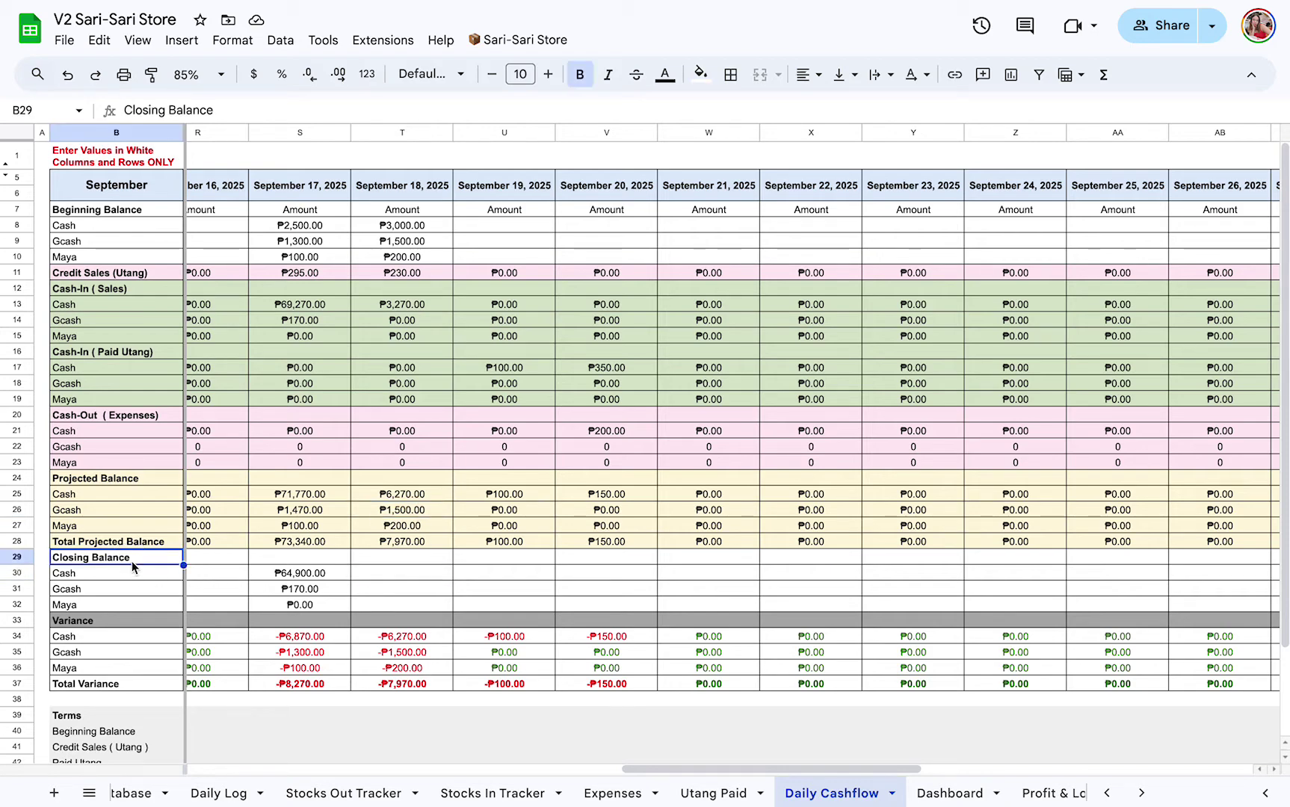
{"action": "left_click", "coordinate": [408, 574]}
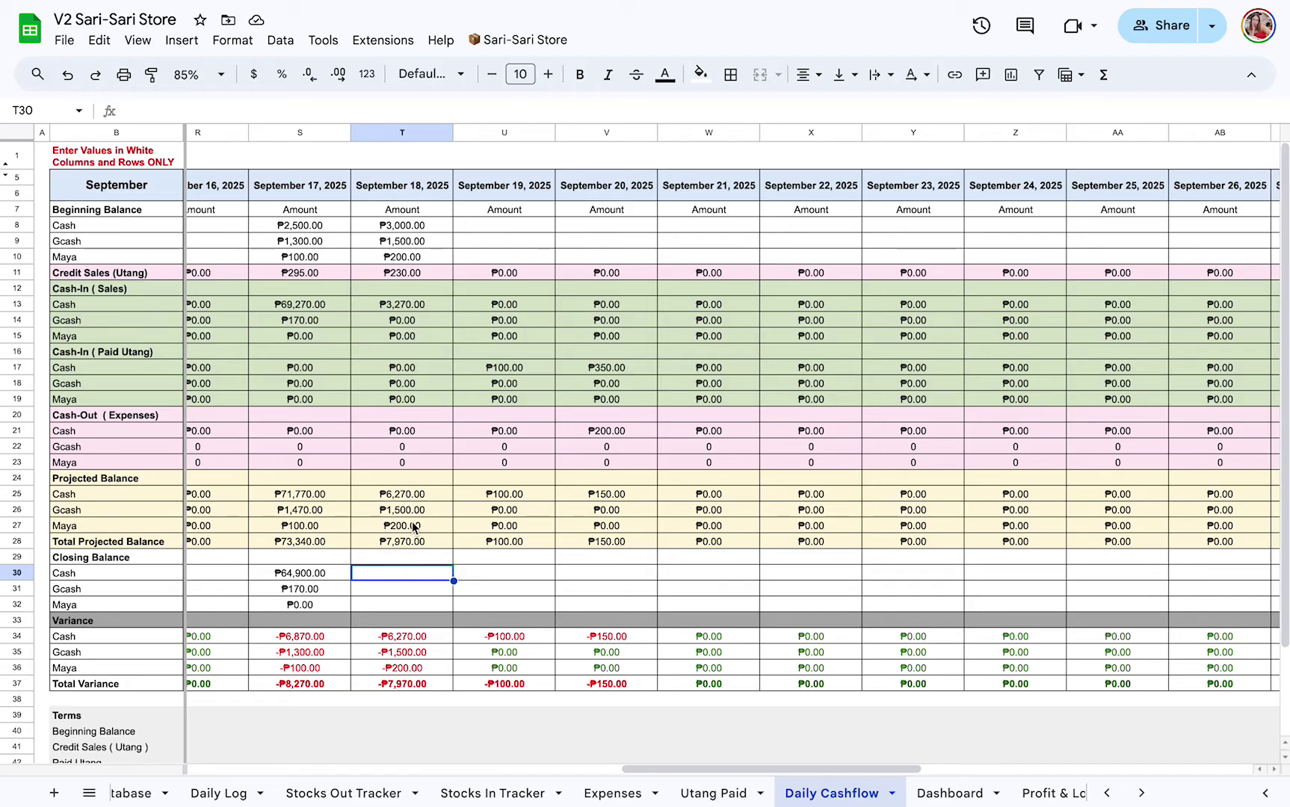
{"action": "type", "text": "6"}
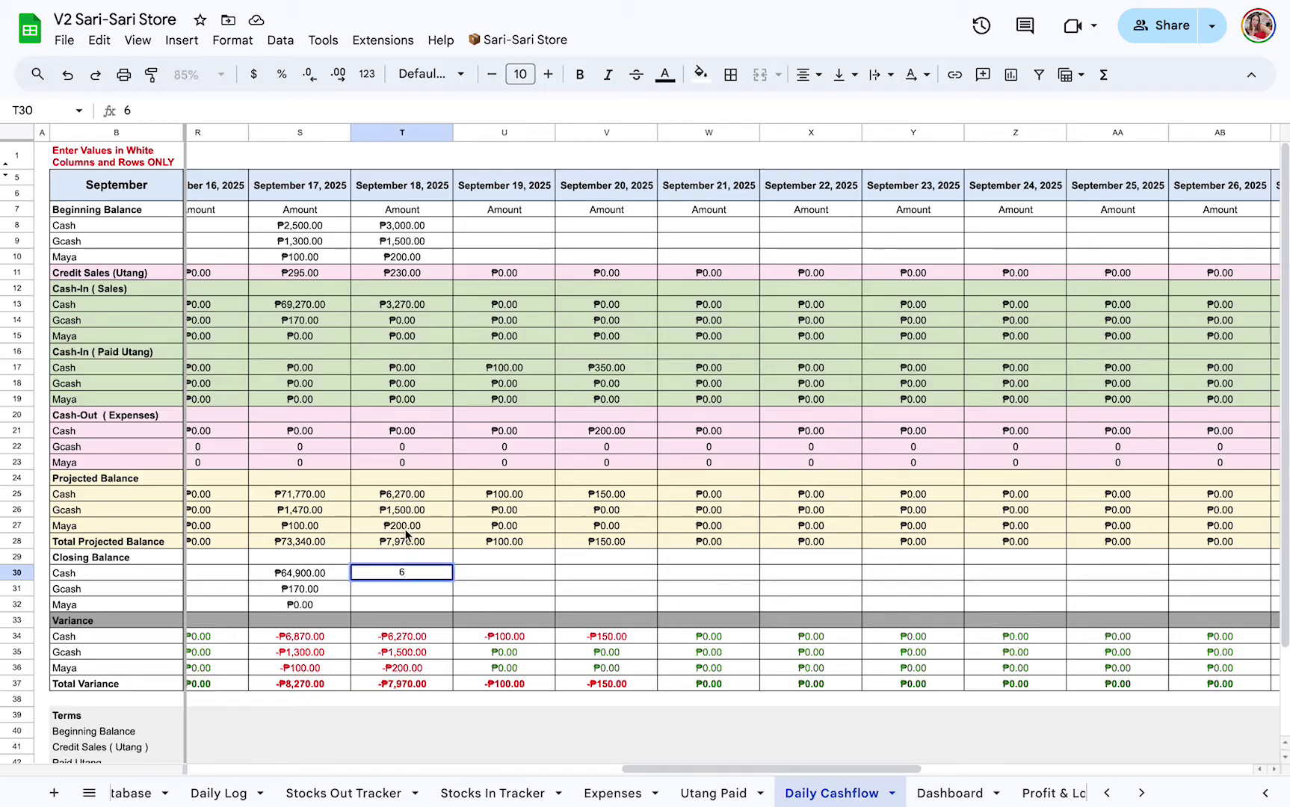
{"action": "left_click", "coordinate": [415, 495]}
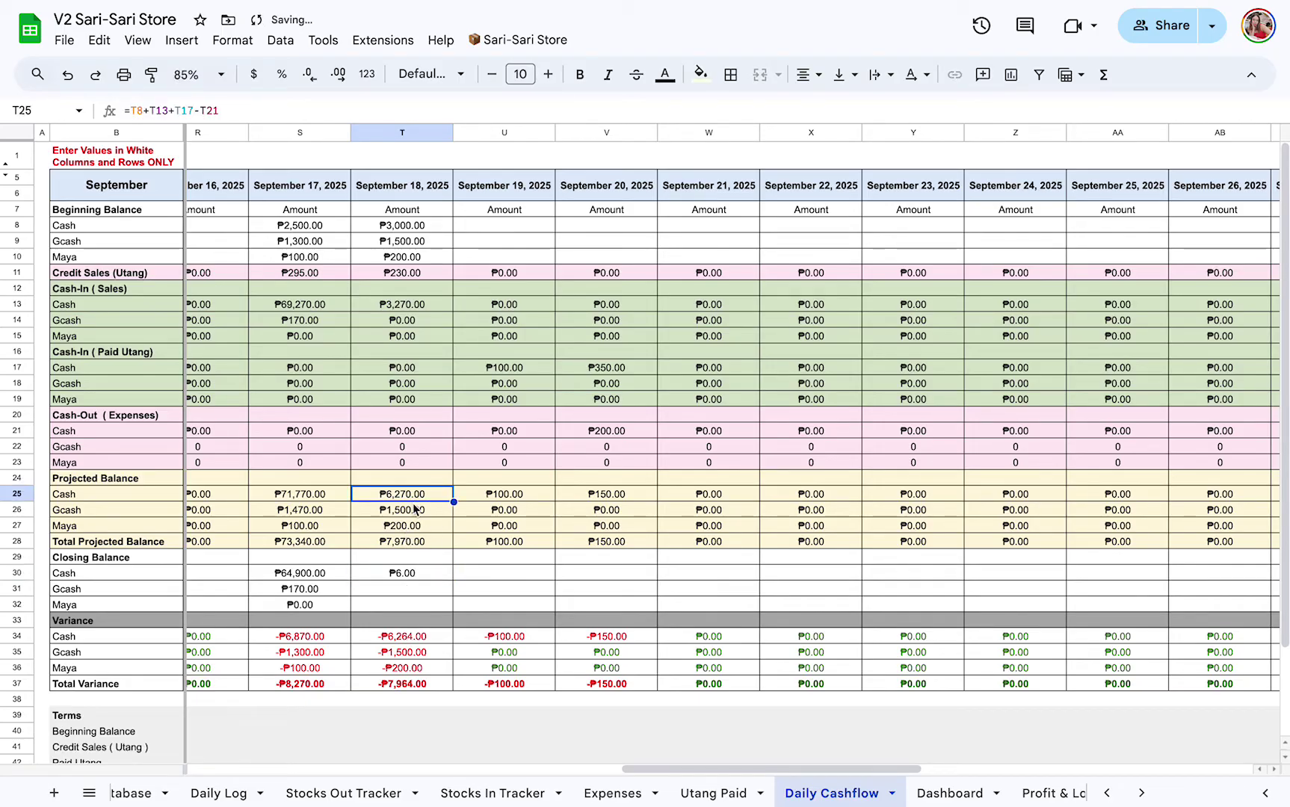
{"action": "left_click", "coordinate": [400, 572]}
{"action": "type", "text": "6,27"}
{"action": "type", "text": "0"}
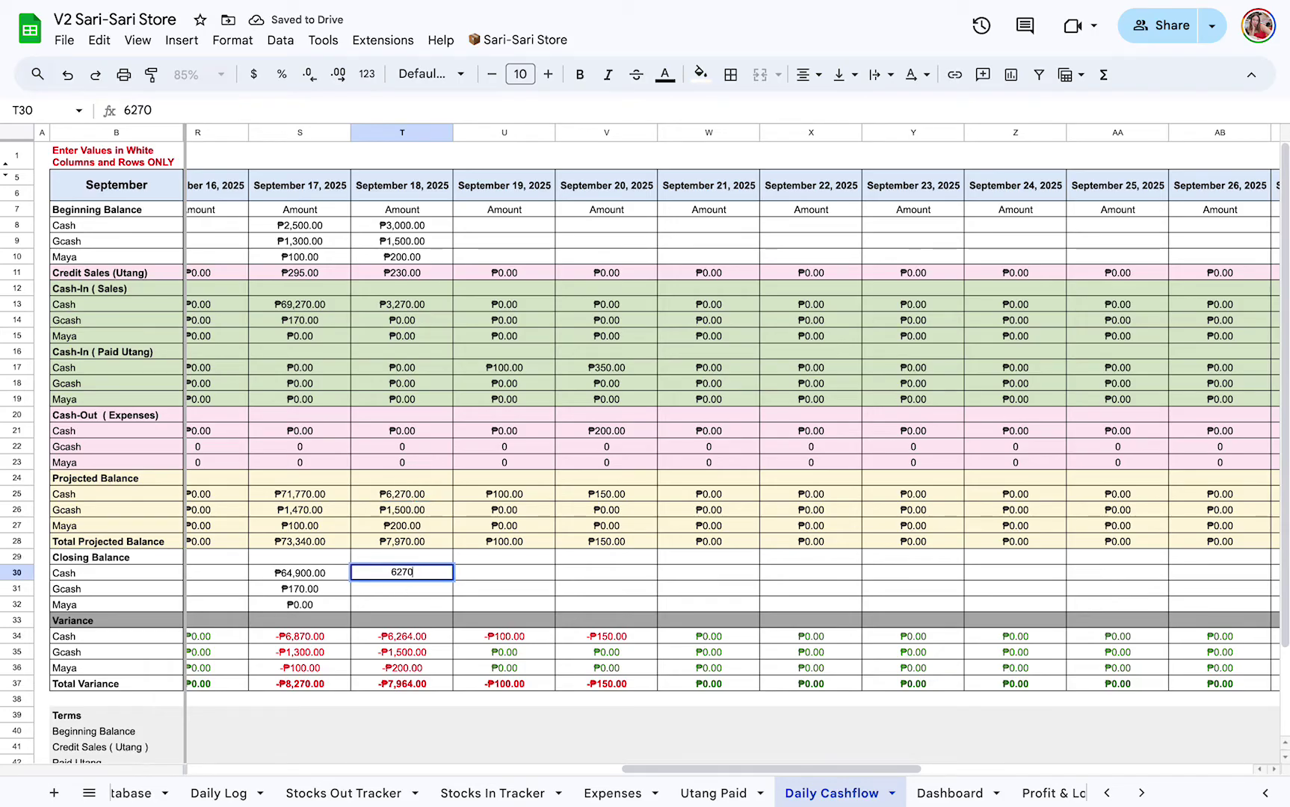
{"action": "key", "text": "Return"}
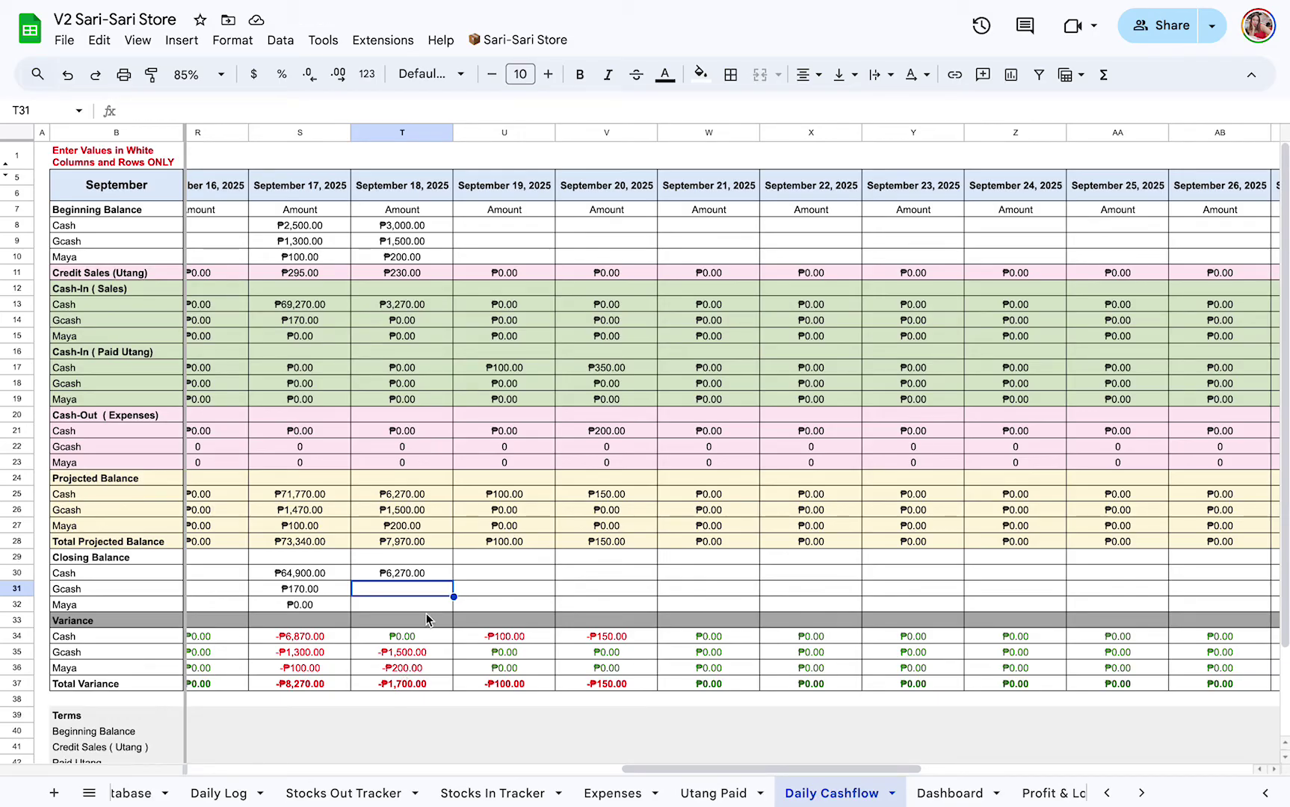
- Change the September 18 Cash closing balance to 6275
{"action": "left_click", "coordinate": [428, 575]}
{"action": "type", "text": "6275"}
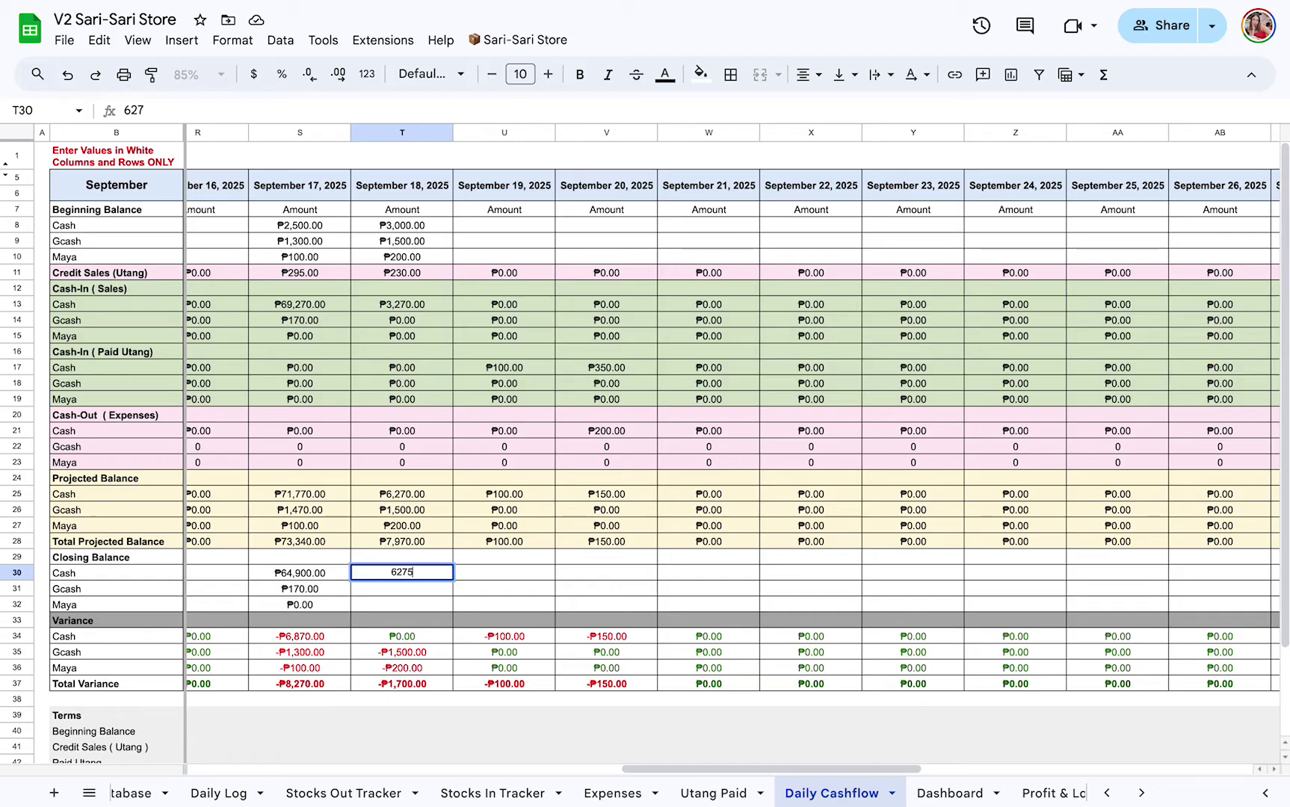
{"action": "key", "text": "Up"}
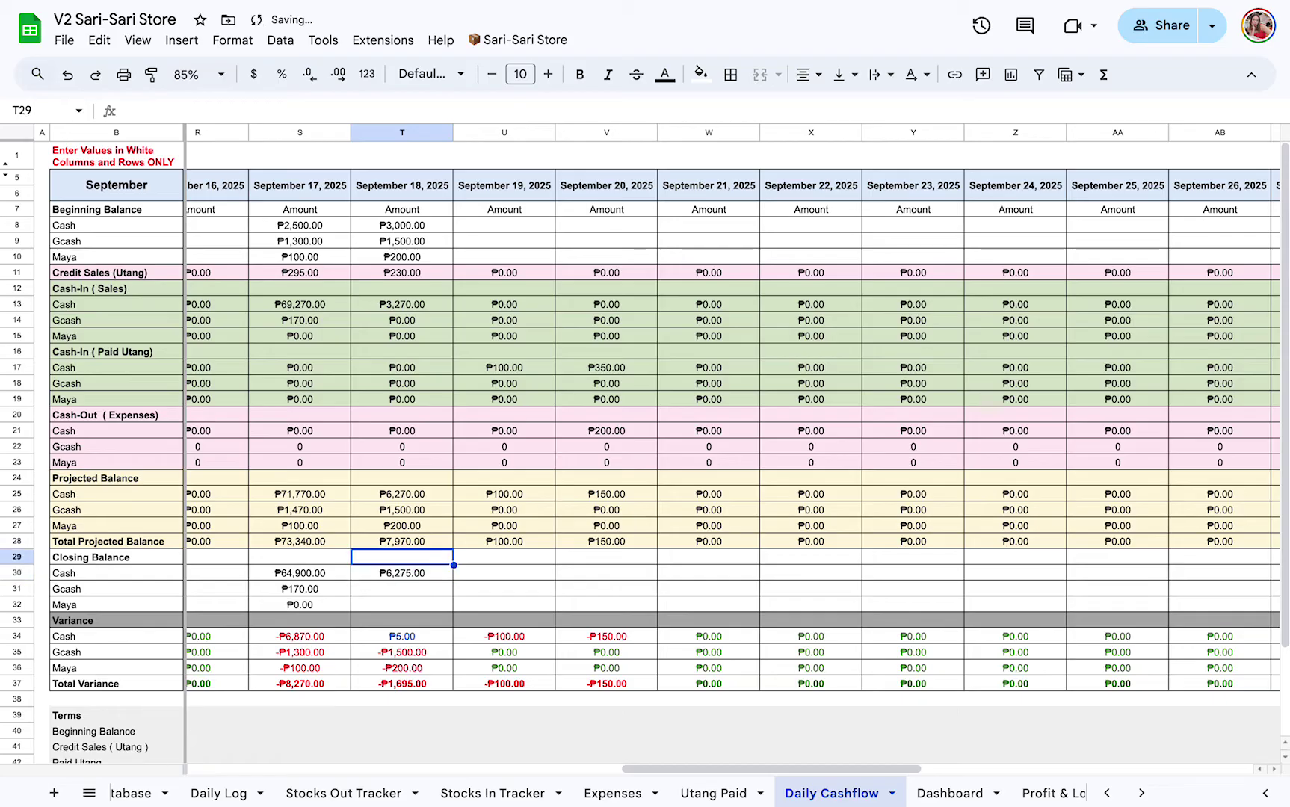
- Change the September 18 Cash closing balance to 6260
{"action": "left_click", "coordinate": [420, 570]}
{"action": "type", "text": "6,2"}
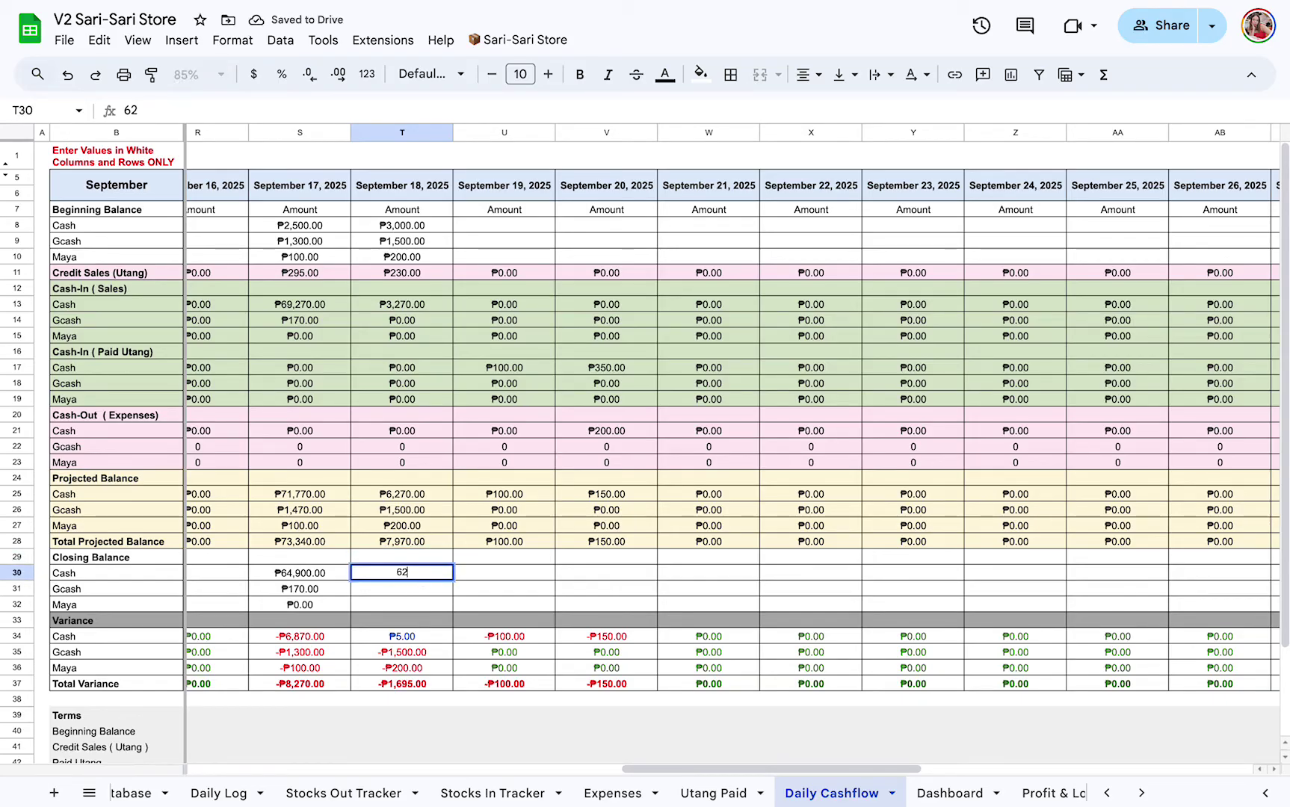
{"action": "type", "text": "60"}
{"action": "key", "text": "Return"}
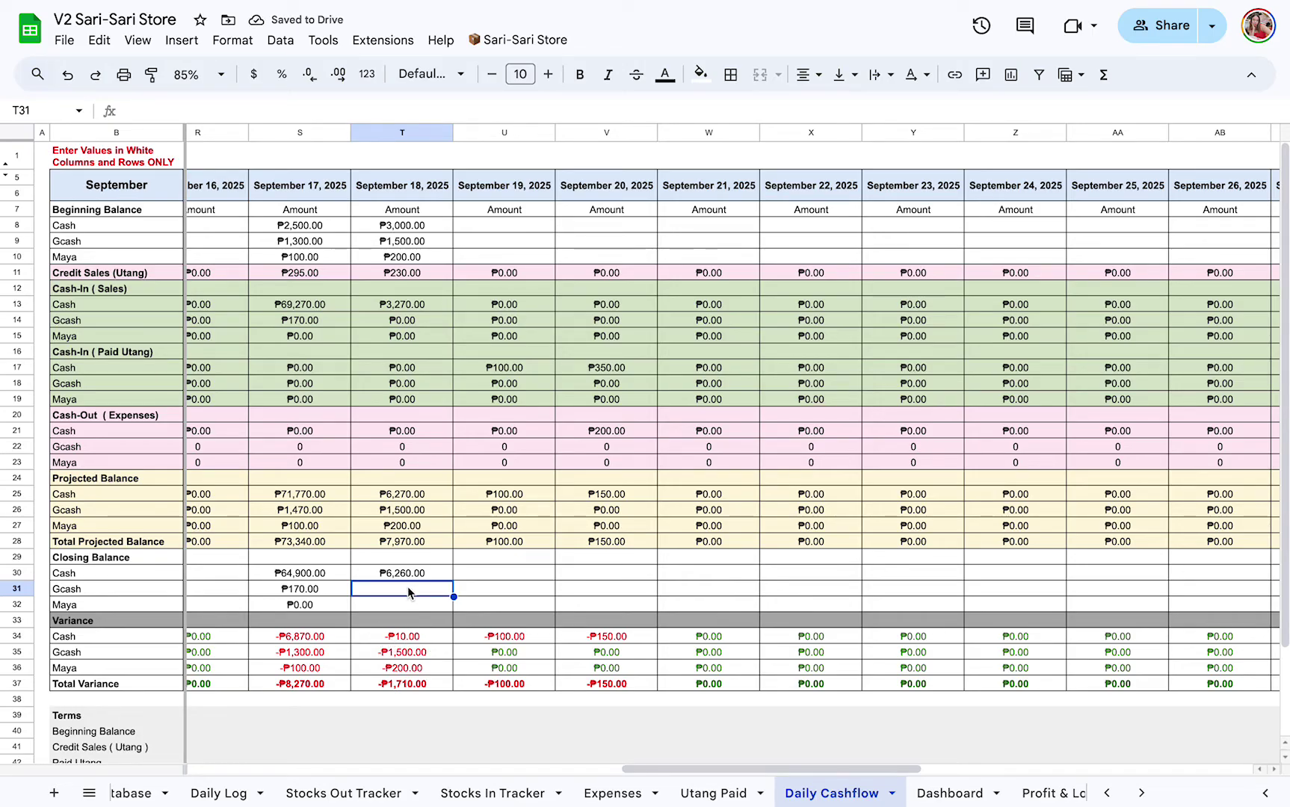
- Enter the September 18 closing balances of 1,500 for Gcash and 200 for Maya
{"action": "type", "text": "1"}
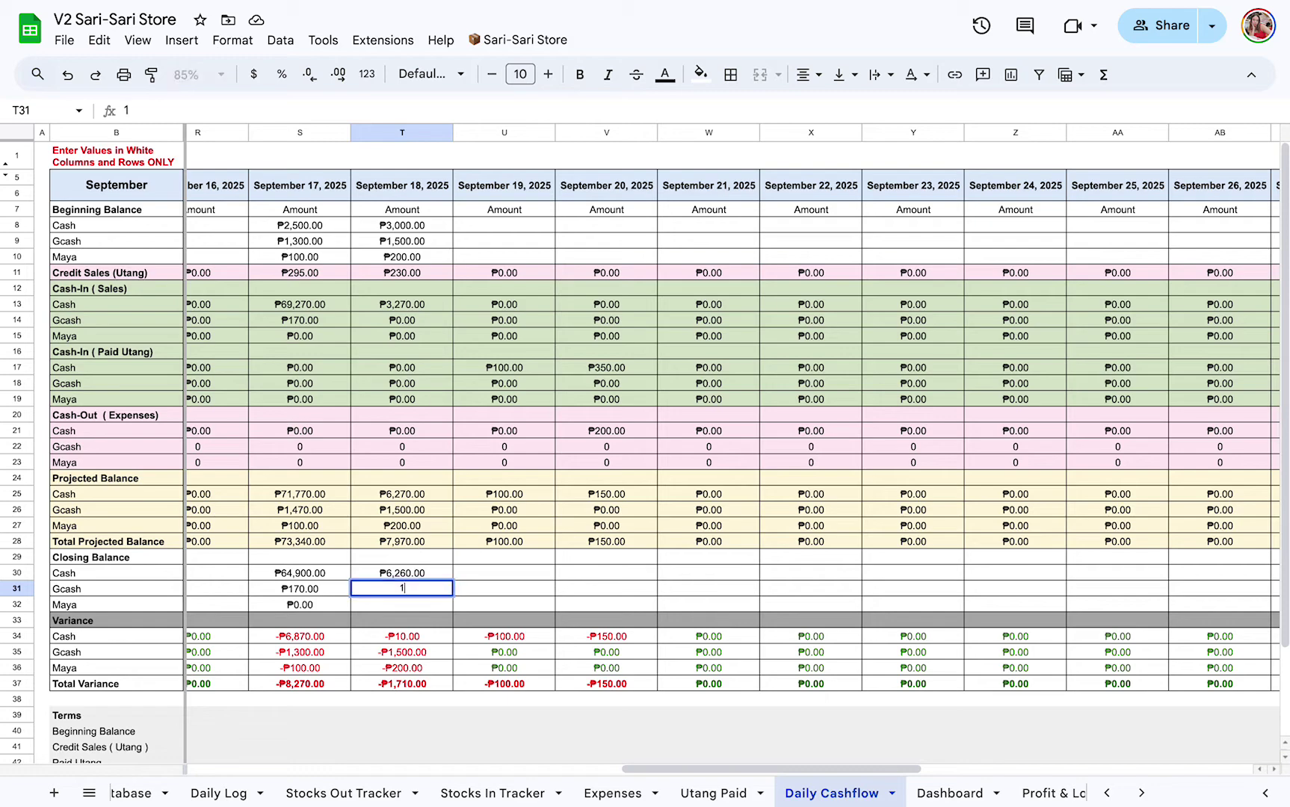
{"action": "type", "text": ",500"}
{"action": "key", "text": "Return"}
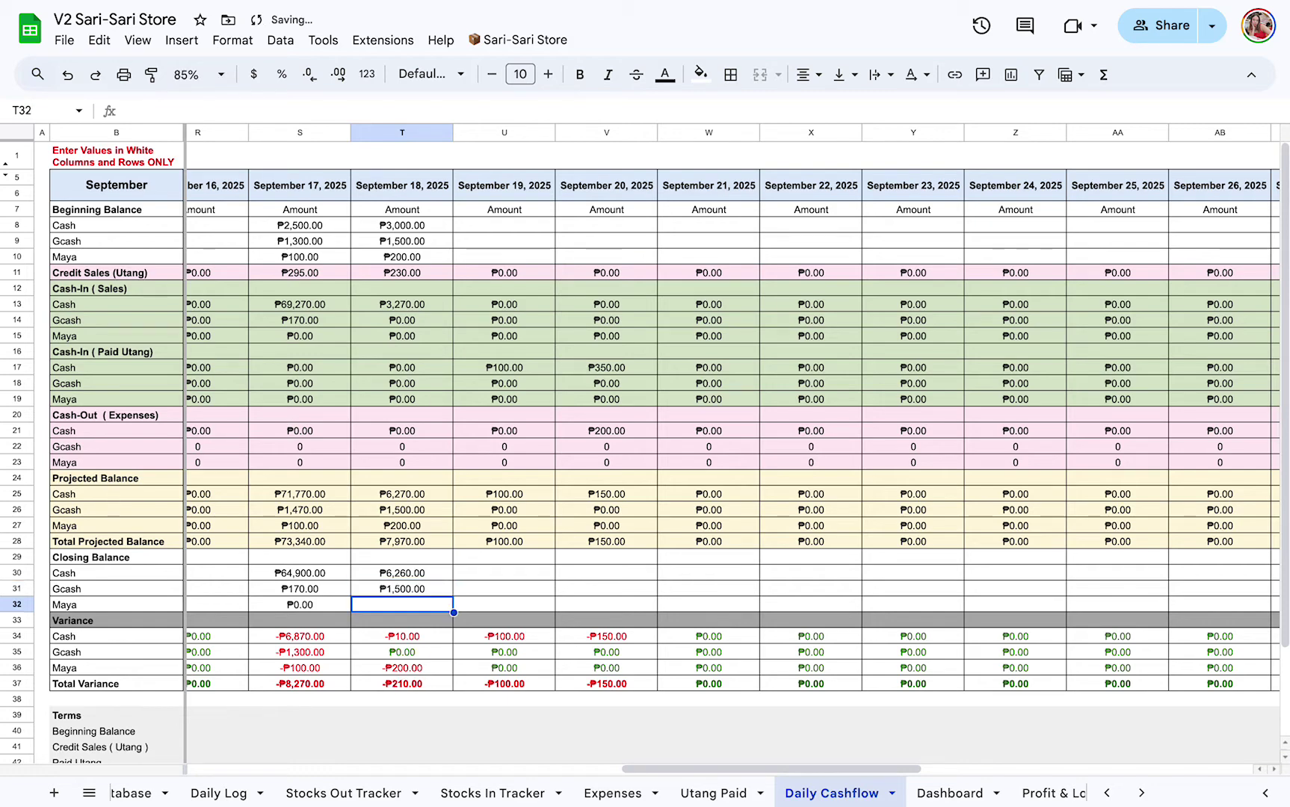
{"action": "type", "text": "200"}
{"action": "key", "text": "Return"}
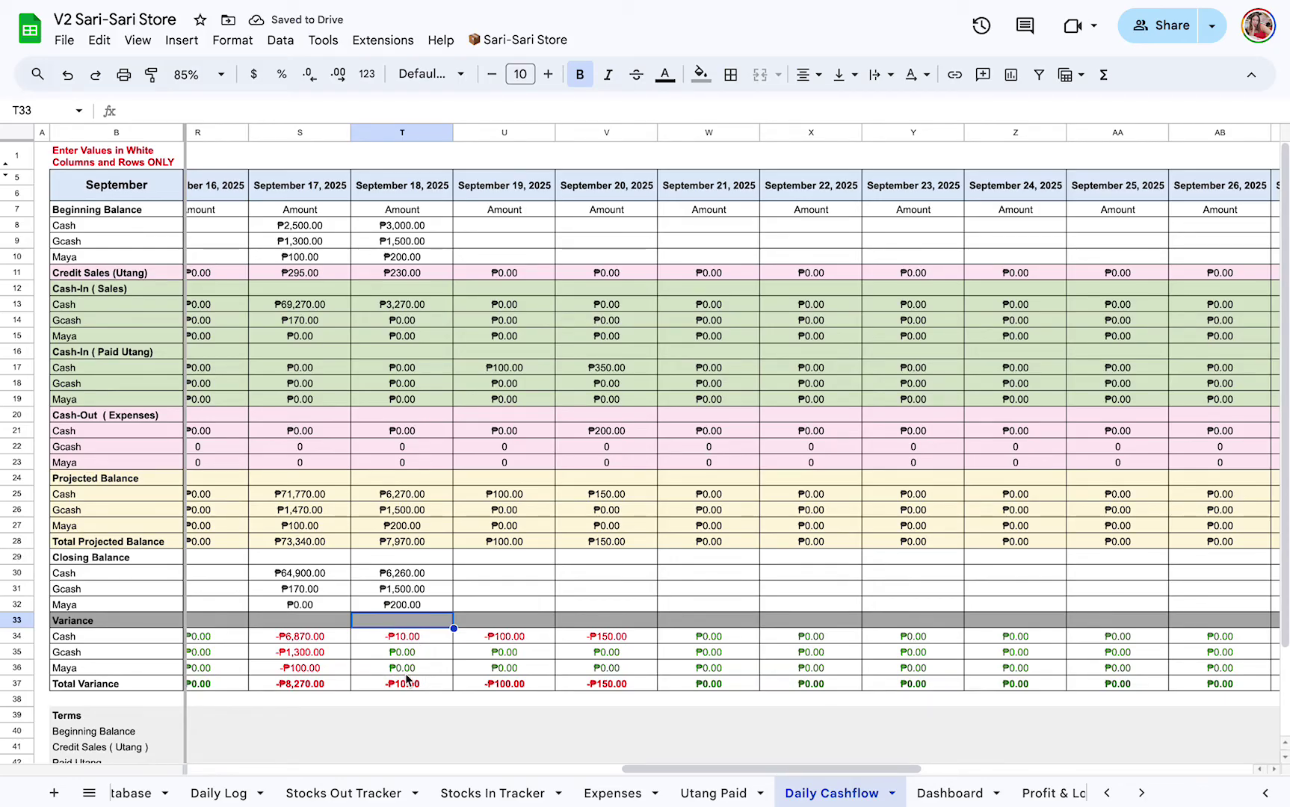
- Review the September 18 Cash closing balance and the month choices available for the daily cashflow sheet
{"action": "key", "text": "Up"}
{"action": "key", "text": "Up"}
{"action": "key", "text": "Up"}
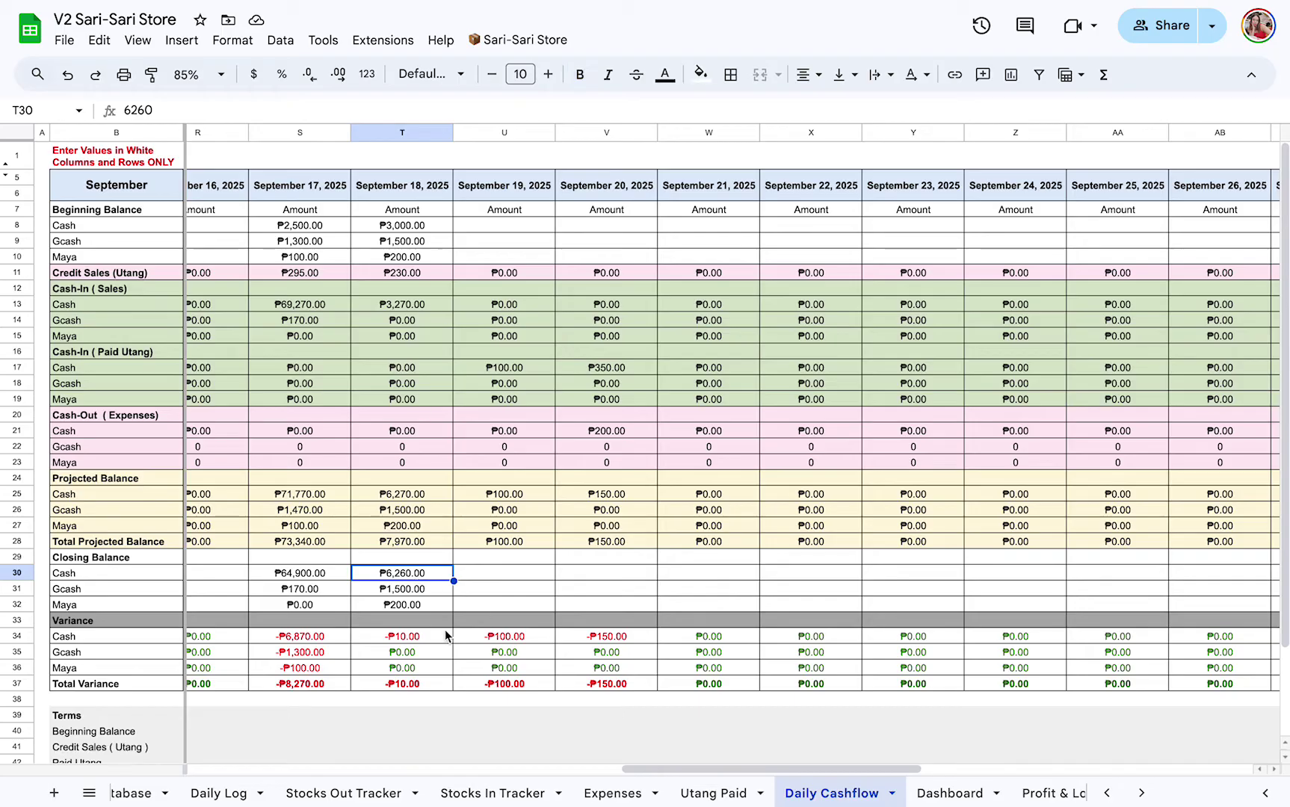
{"action": "scroll", "coordinate": [553, 590], "scroll_direction": "left", "scroll_amount": 8}
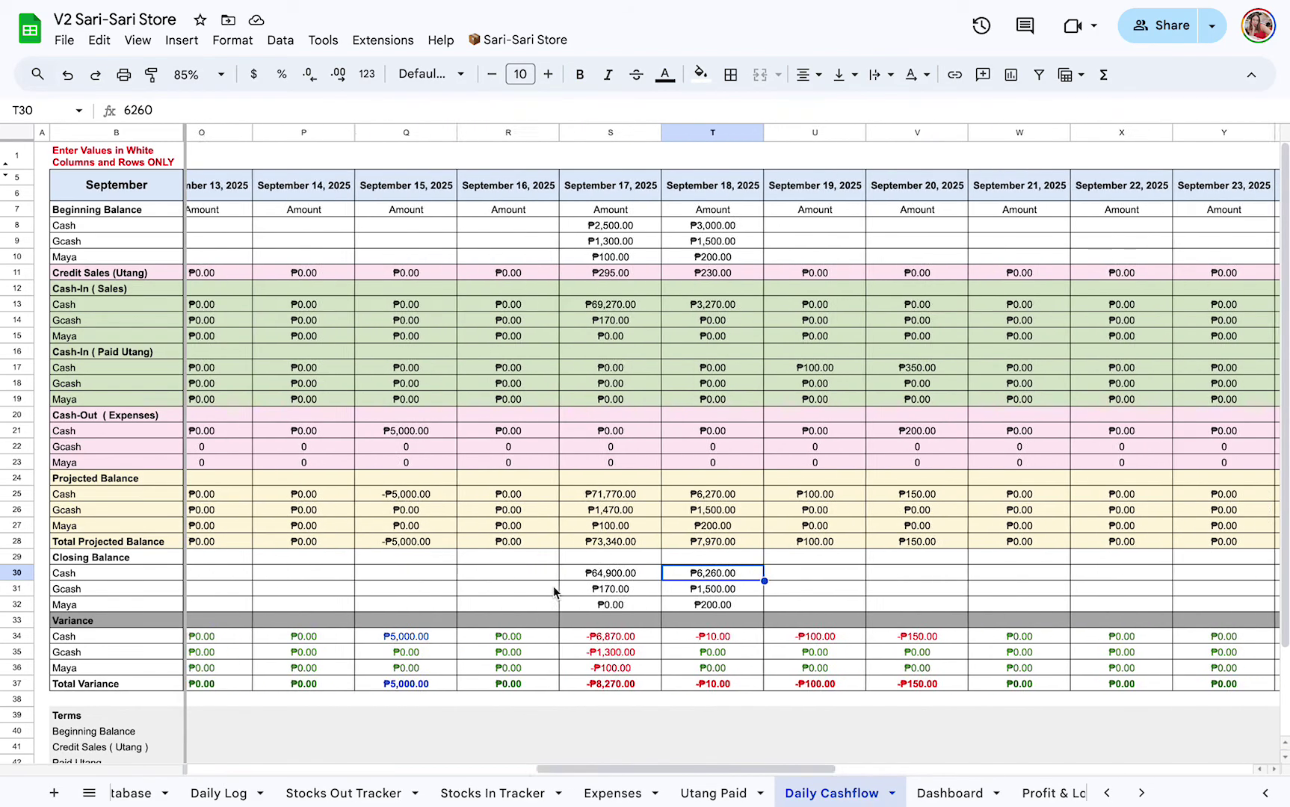
{"action": "scroll", "coordinate": [553, 592], "scroll_direction": "left", "scroll_amount": 7}
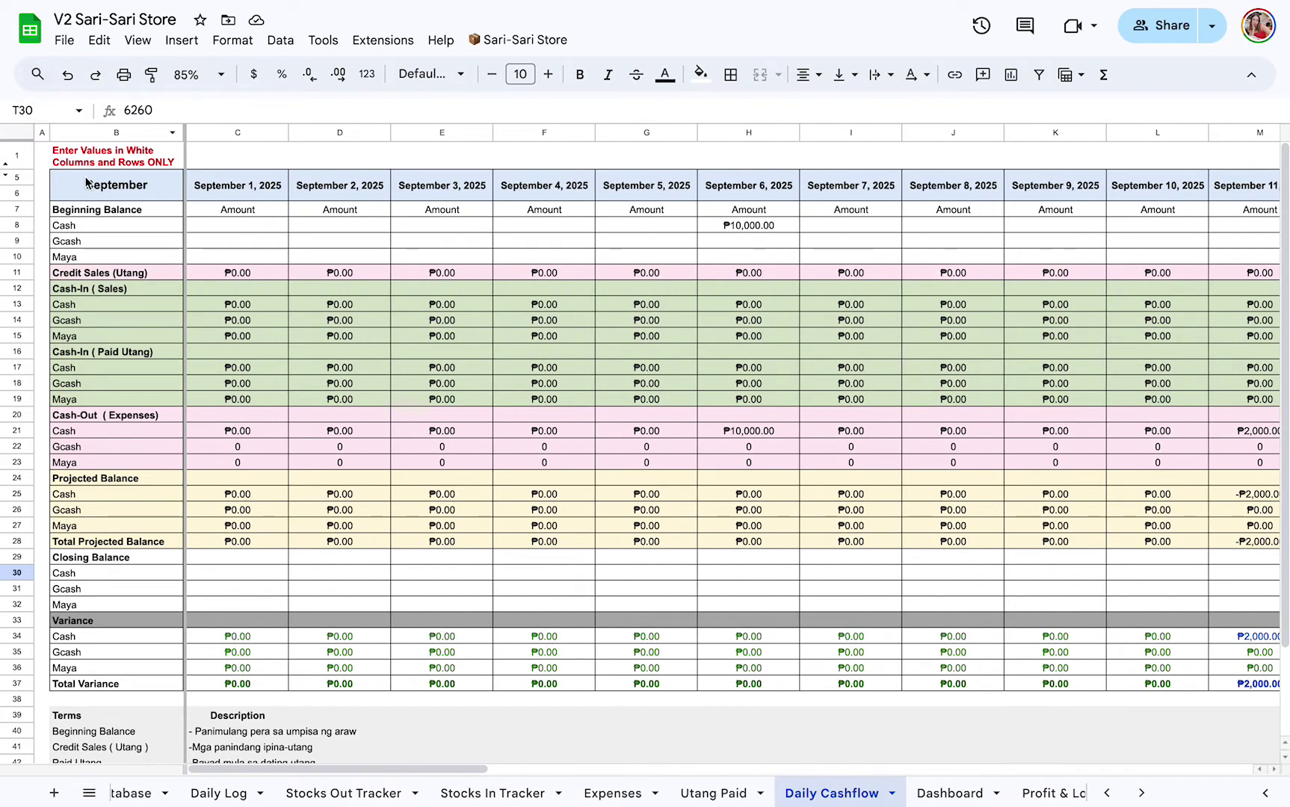
{"action": "double_click", "coordinate": [141, 191]}
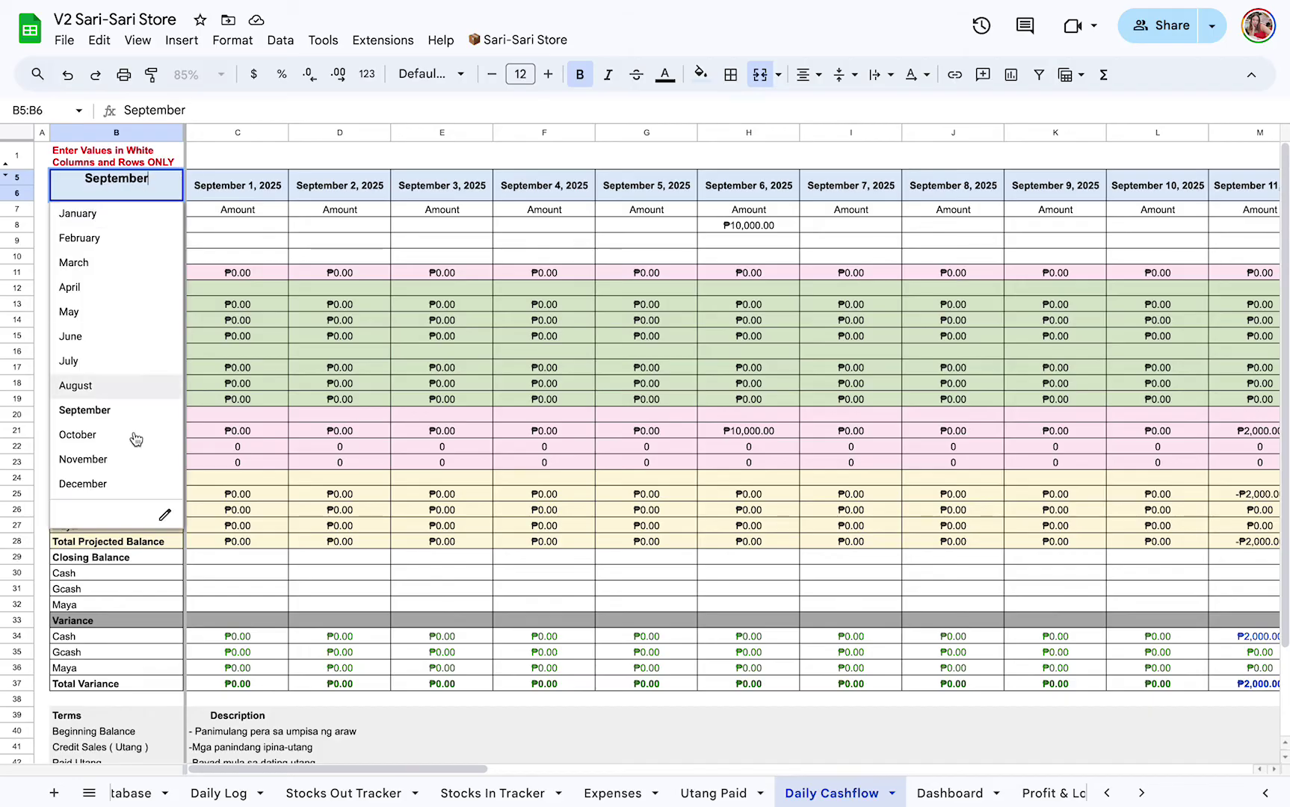
{"action": "left_click", "coordinate": [329, 164]}
- Rename the Daily Cashflow sheet as Sept-DAILY
{"action": "left_click", "coordinate": [892, 792]}
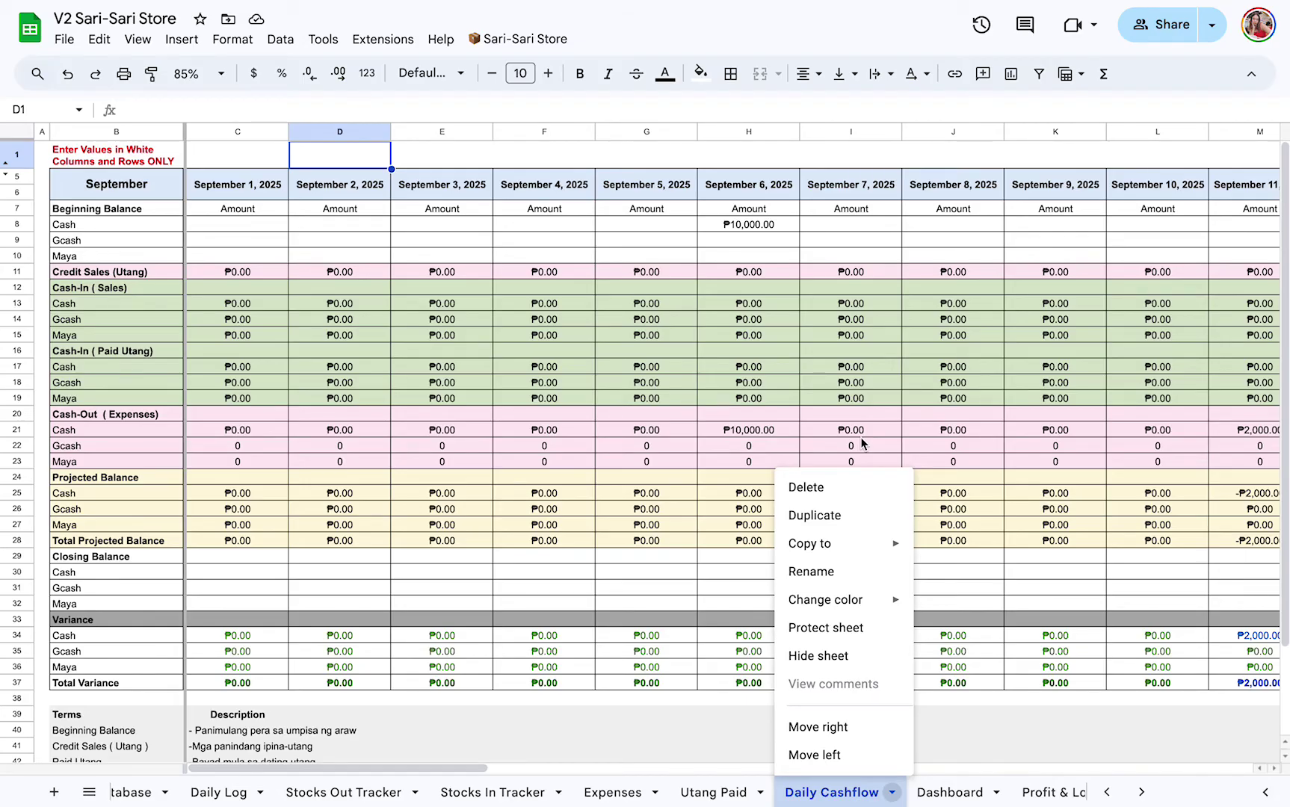
{"action": "double_click", "coordinate": [819, 797]}
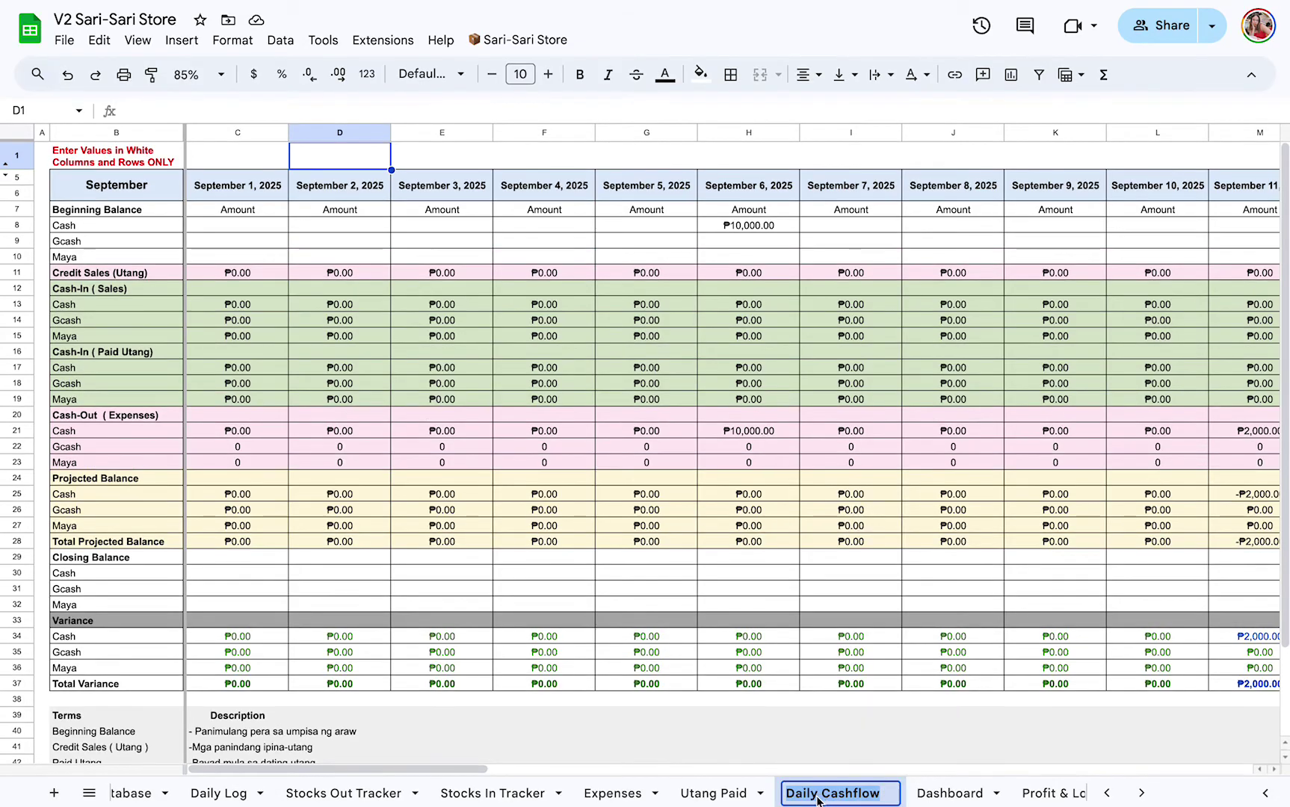
{"action": "type", "text": "Sept"}
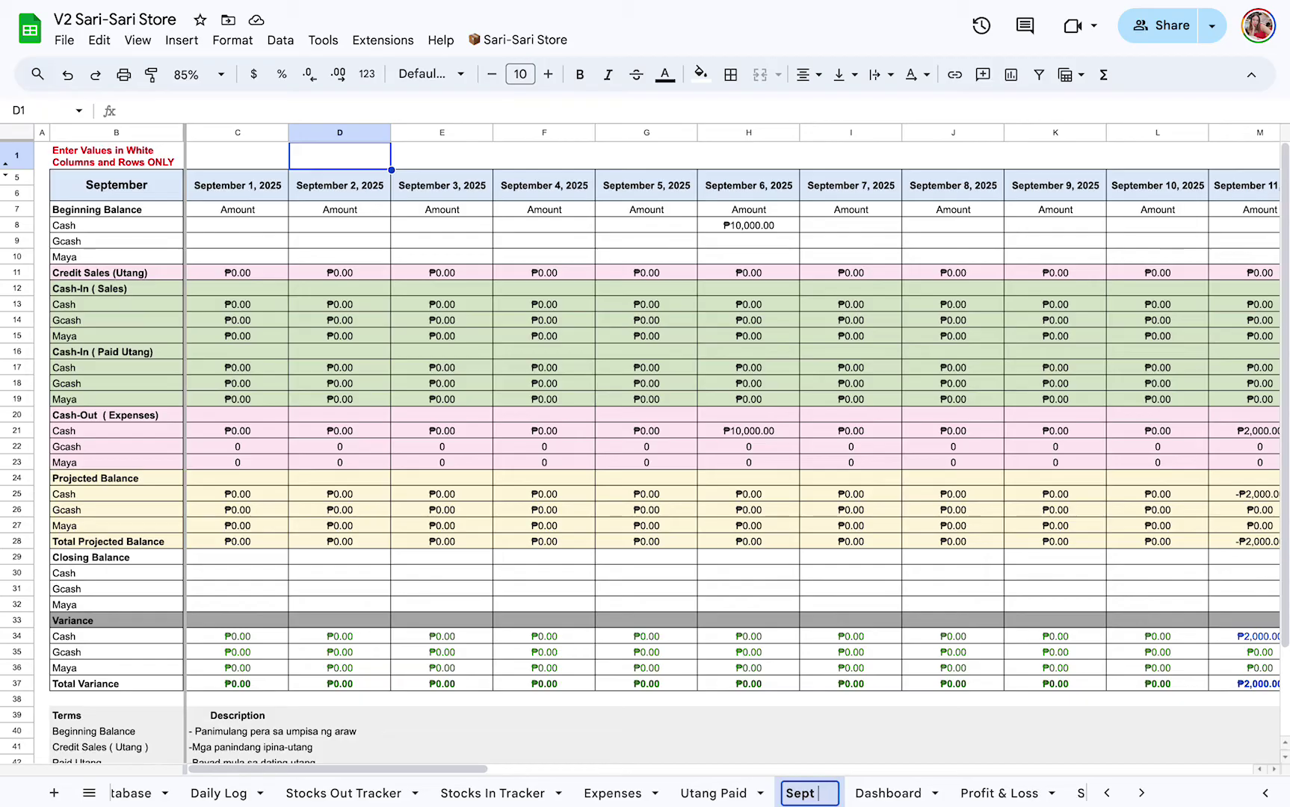
{"action": "type", "text": "-DAI"}
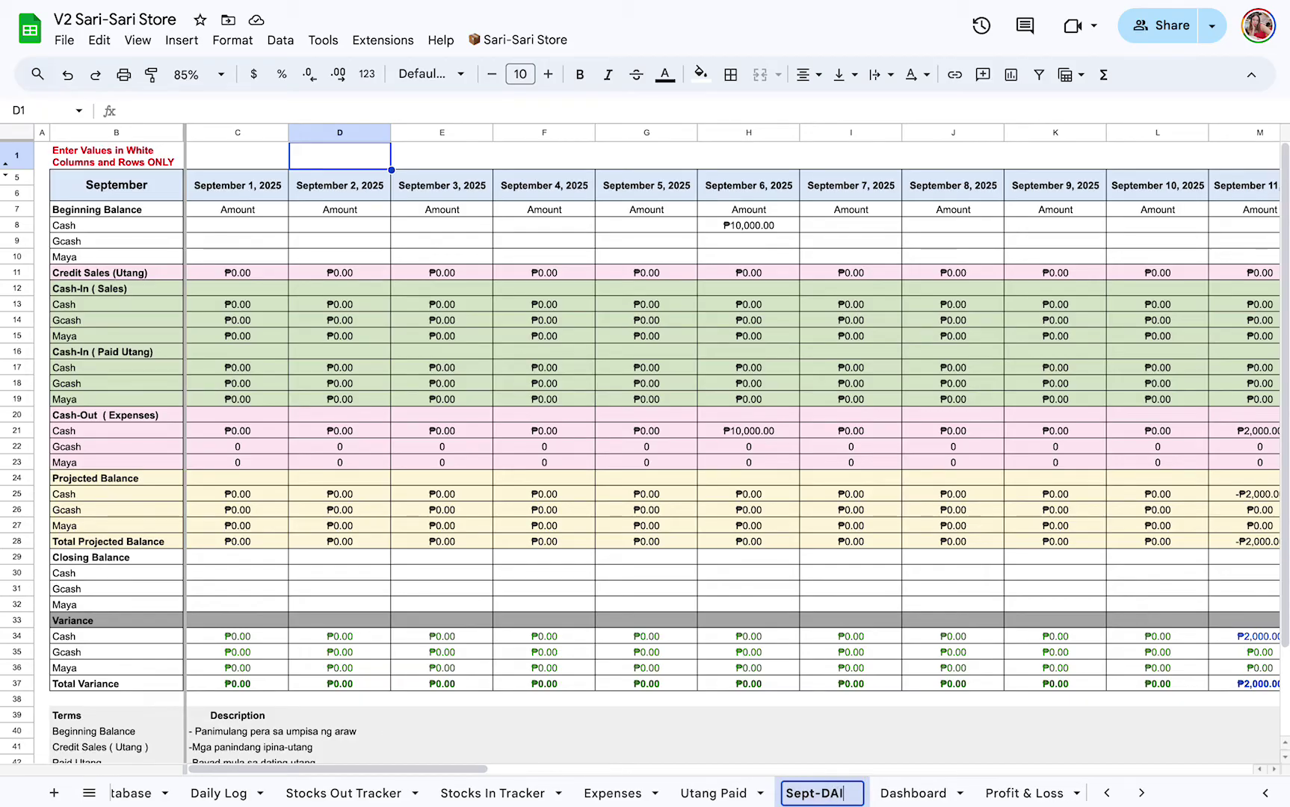
{"action": "type", "text": "LY"}
{"action": "key", "text": "Return"}
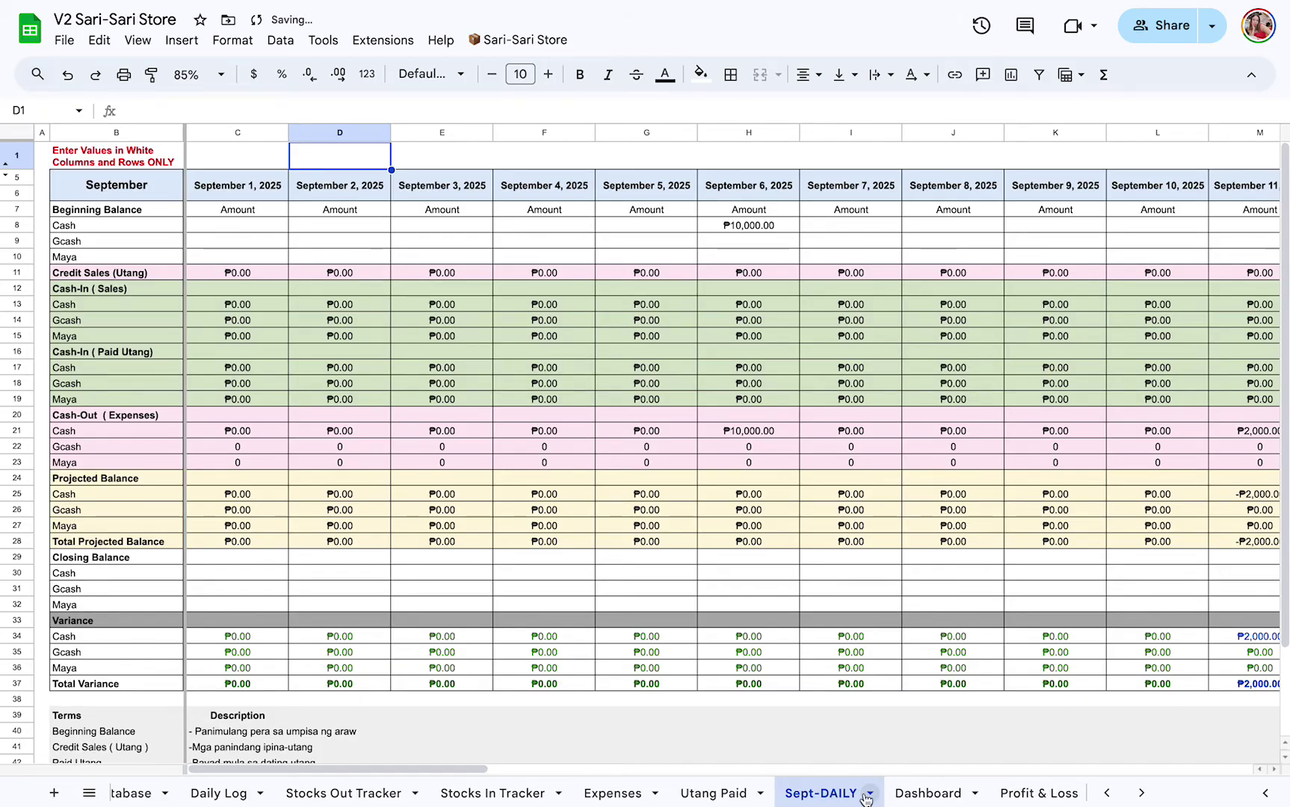
- Duplicate the Sept-DAILY sheet as Oct-DAILY and set the copy's month to October
{"action": "left_click", "coordinate": [869, 792]}
{"action": "left_click", "coordinate": [880, 516]}
{"action": "double_click", "coordinate": [908, 793]}
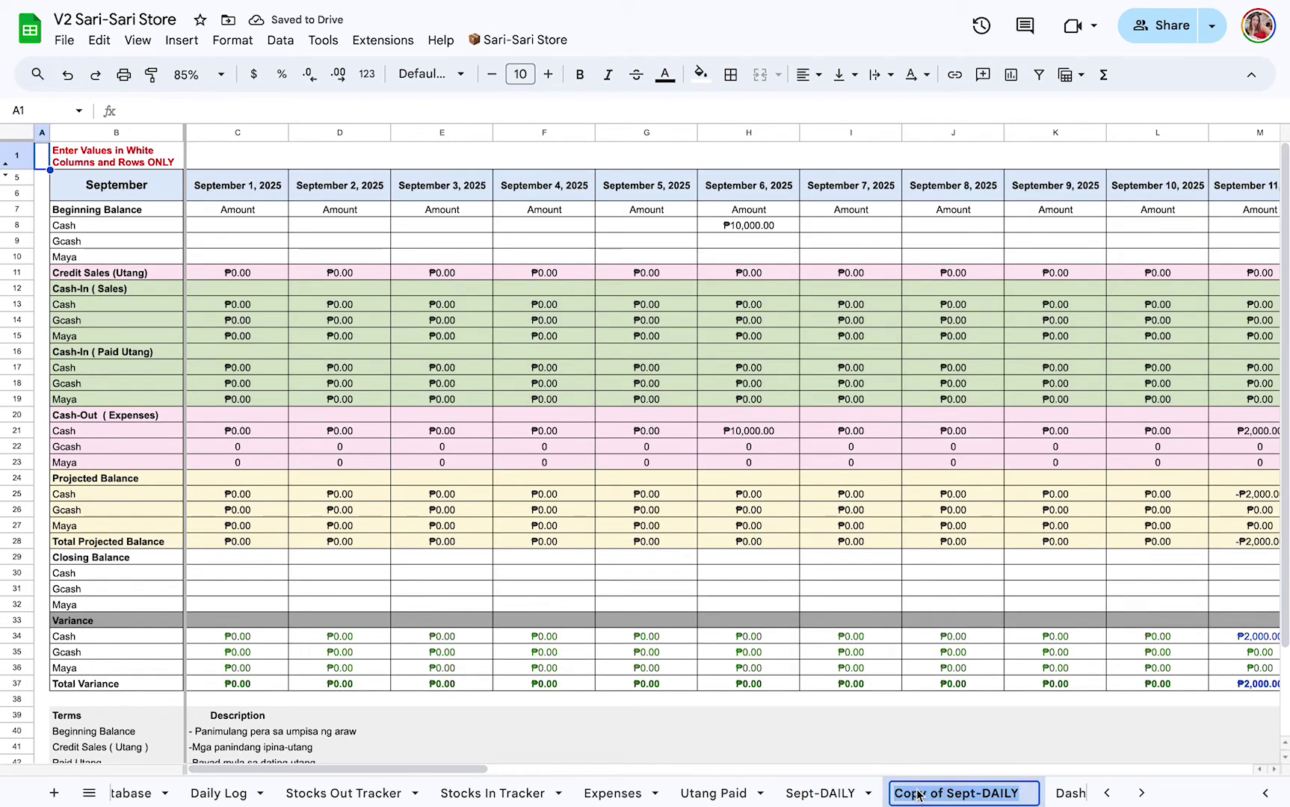
{"action": "type", "text": "Oct-DAIL"}
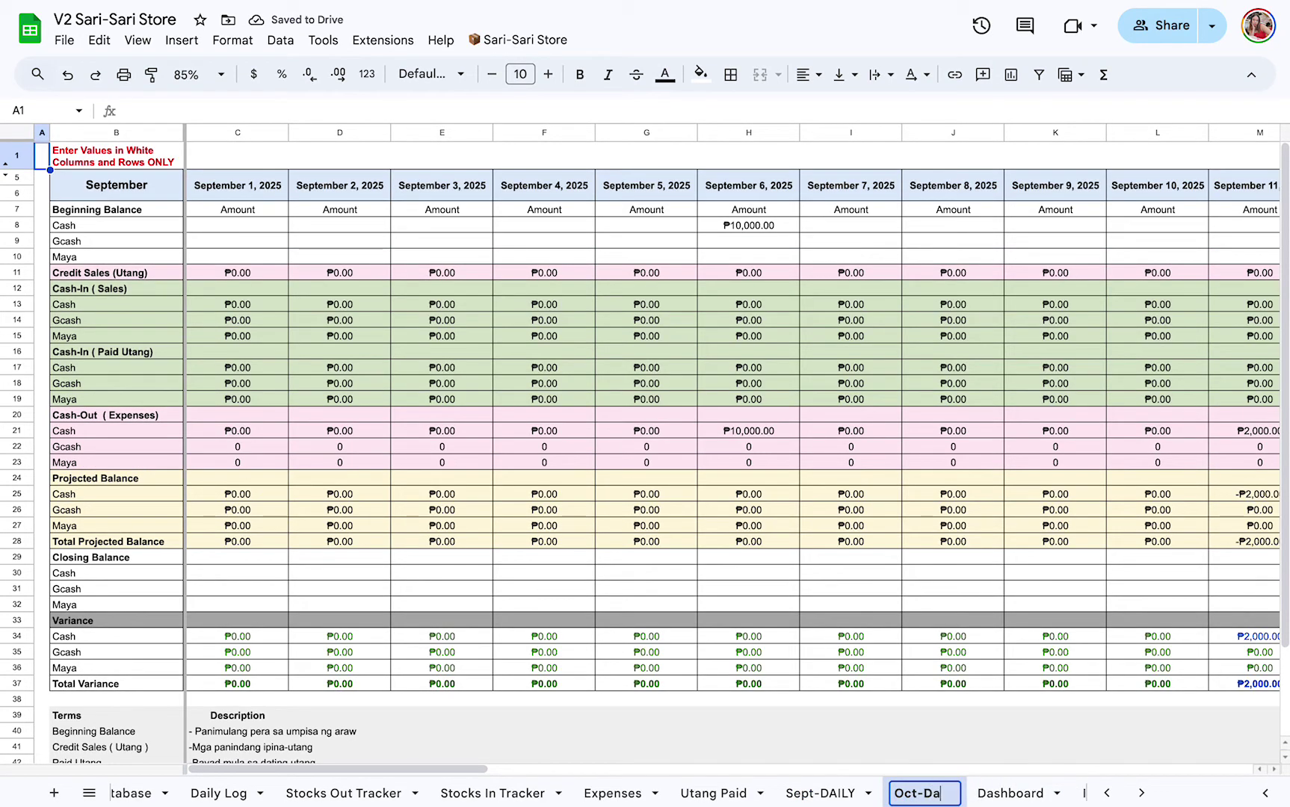
{"action": "type", "text": "Y"}
{"action": "key", "text": "Return"}
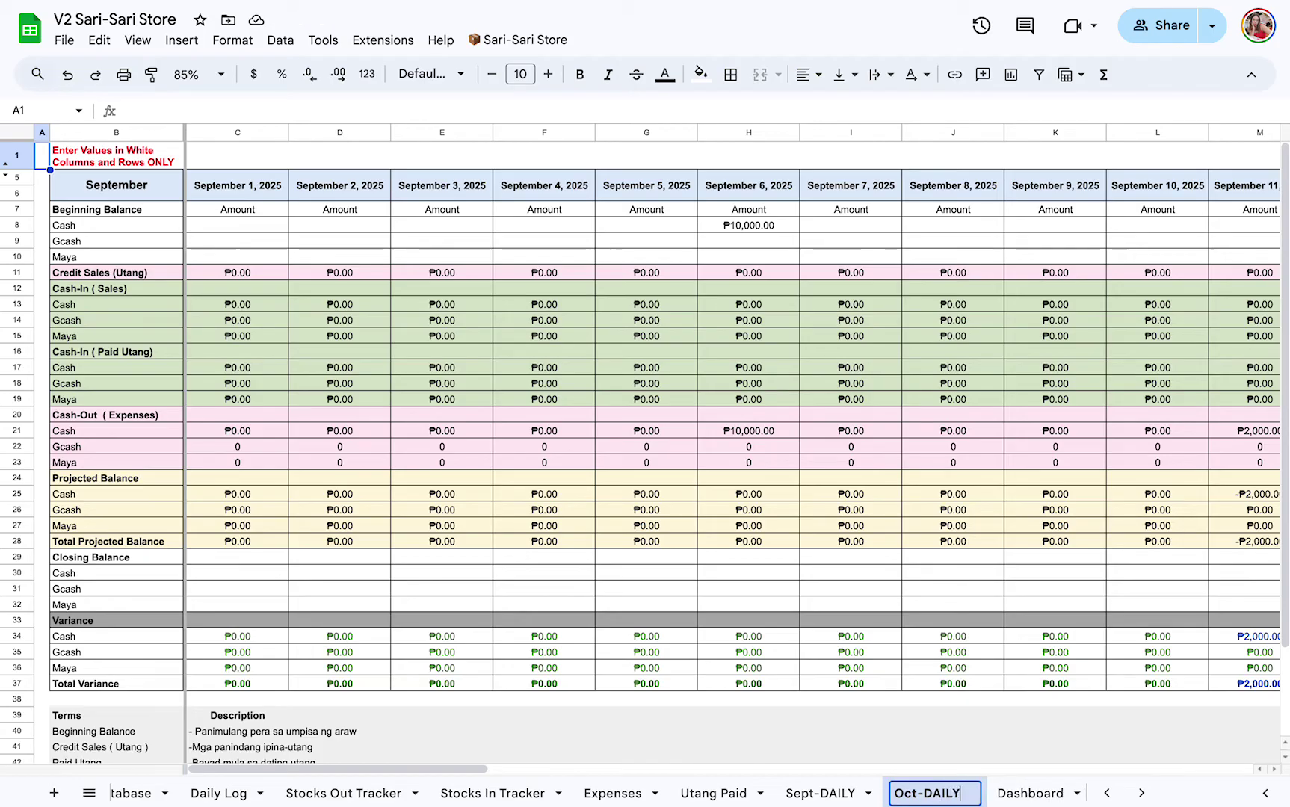
{"action": "left_click", "coordinate": [146, 181]}
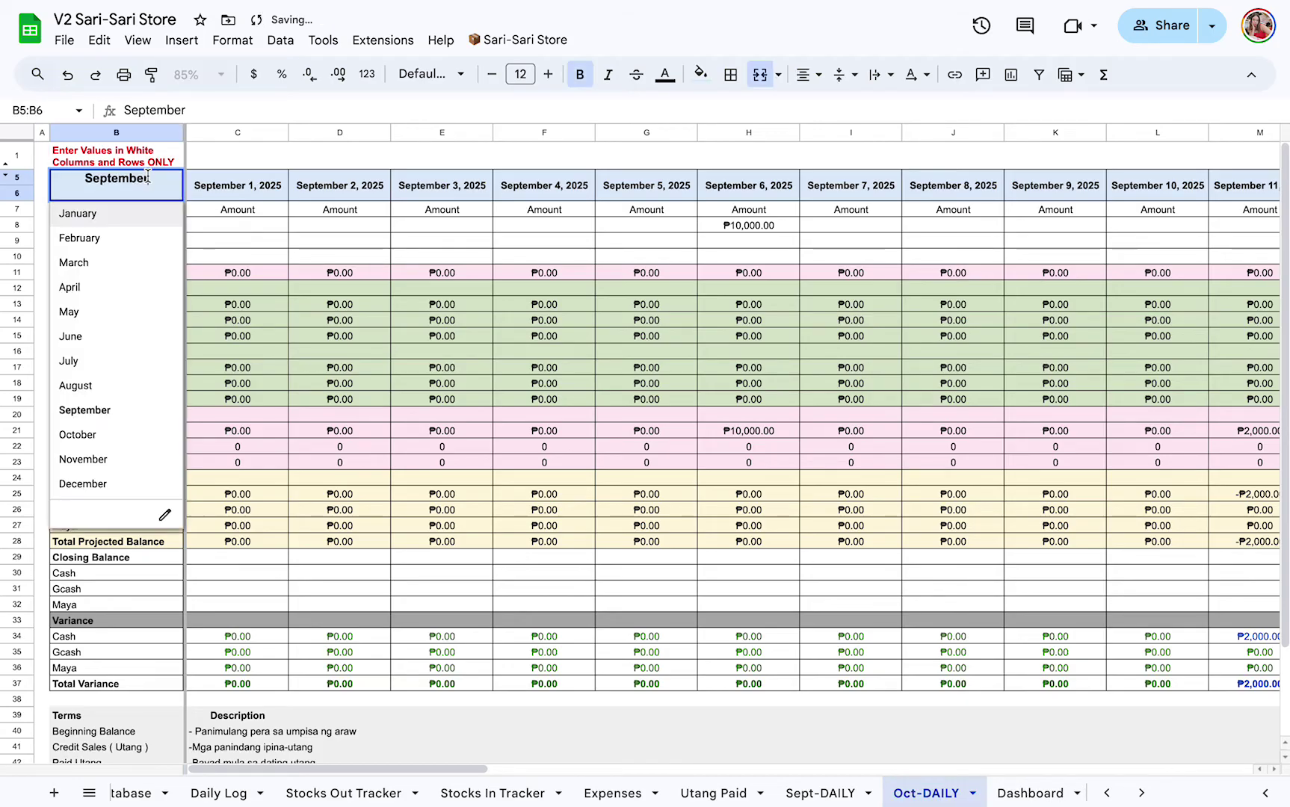
{"action": "left_click", "coordinate": [115, 435]}
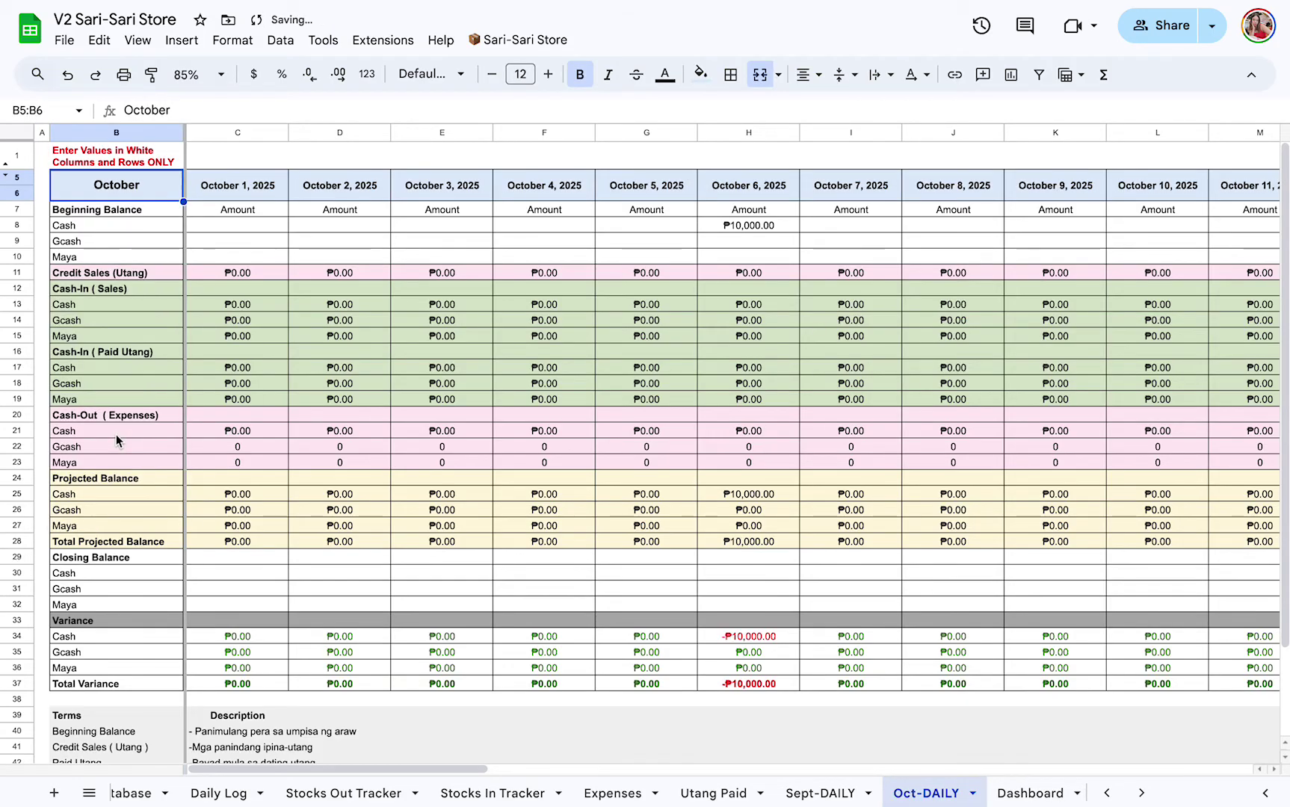
- Hide the Sept-DAILY sheet and go to the Oct-DAILY sheet
{"action": "left_click", "coordinate": [869, 794]}
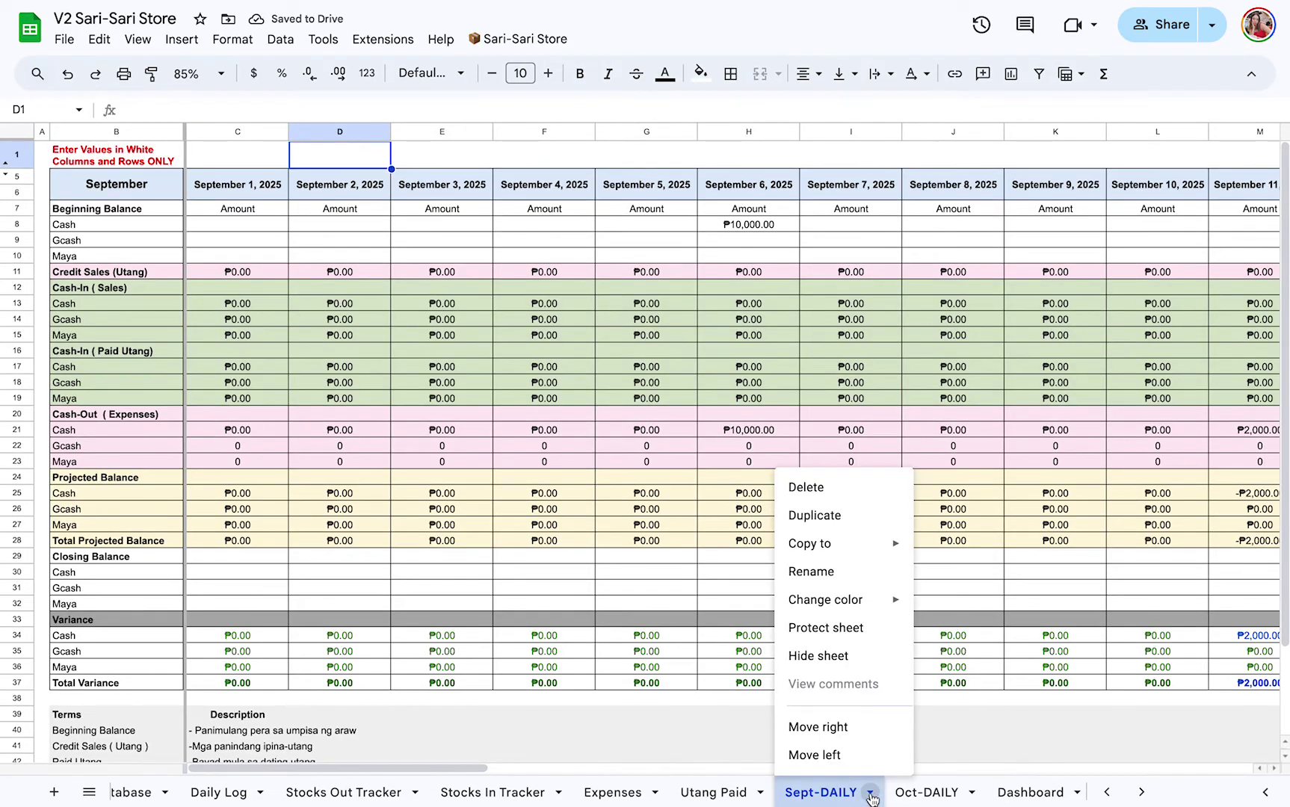
{"action": "left_click", "coordinate": [827, 658]}
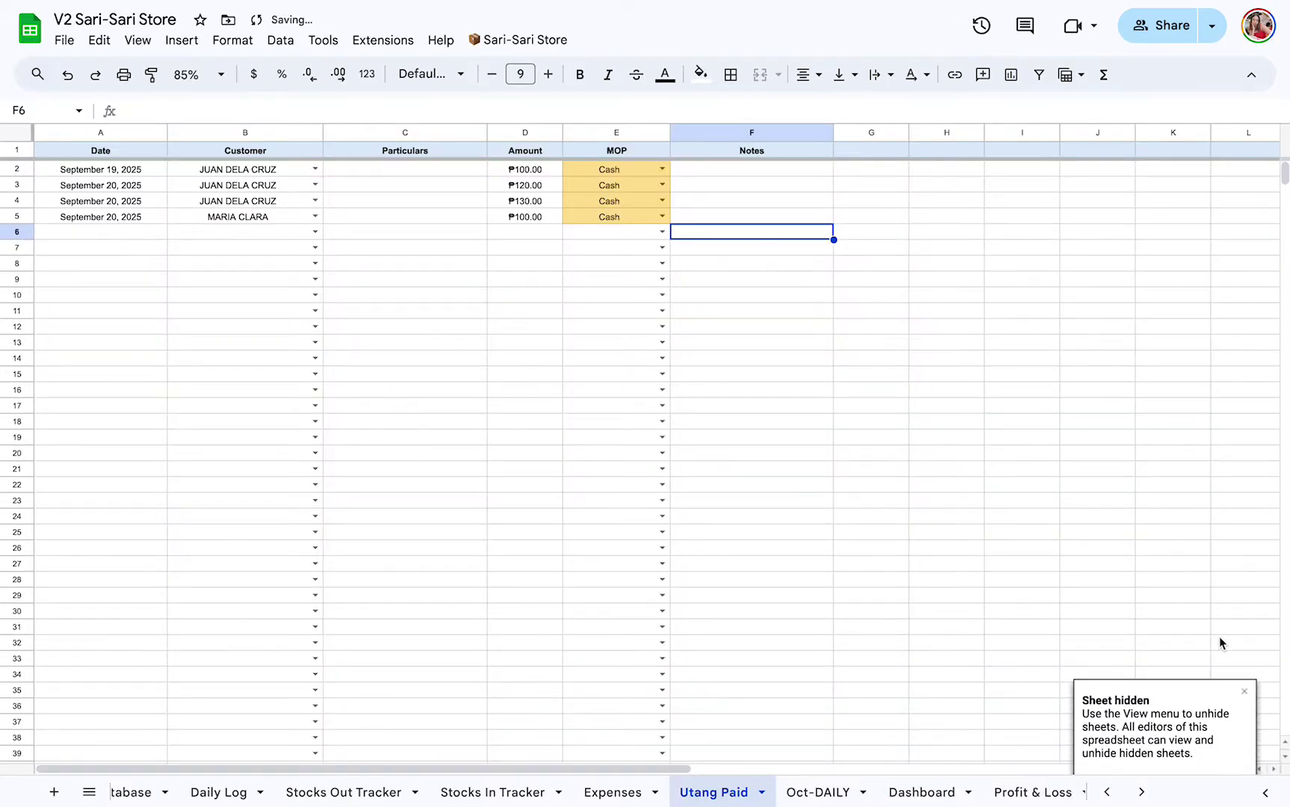
{"action": "left_click", "coordinate": [1243, 693]}
{"action": "left_click", "coordinate": [856, 794]}
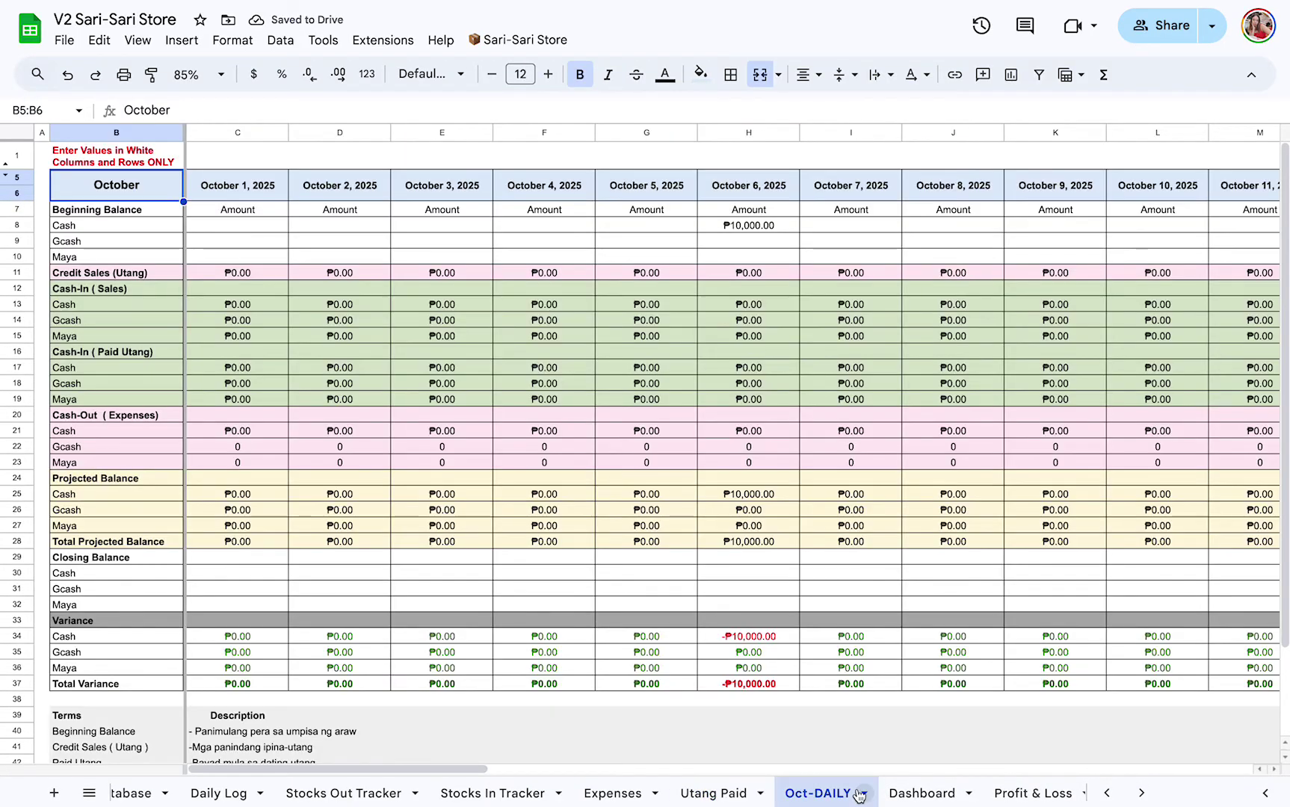
- Undo the sheet hiding, the October copy with its month change, and the Sept-DAILY renaming
{"action": "key", "text": "ctrl+z"}
{"action": "key", "text": "ctrl+z"}
{"action": "key", "text": "ctrl+z"}
{"action": "key", "text": "ctrl+z"}
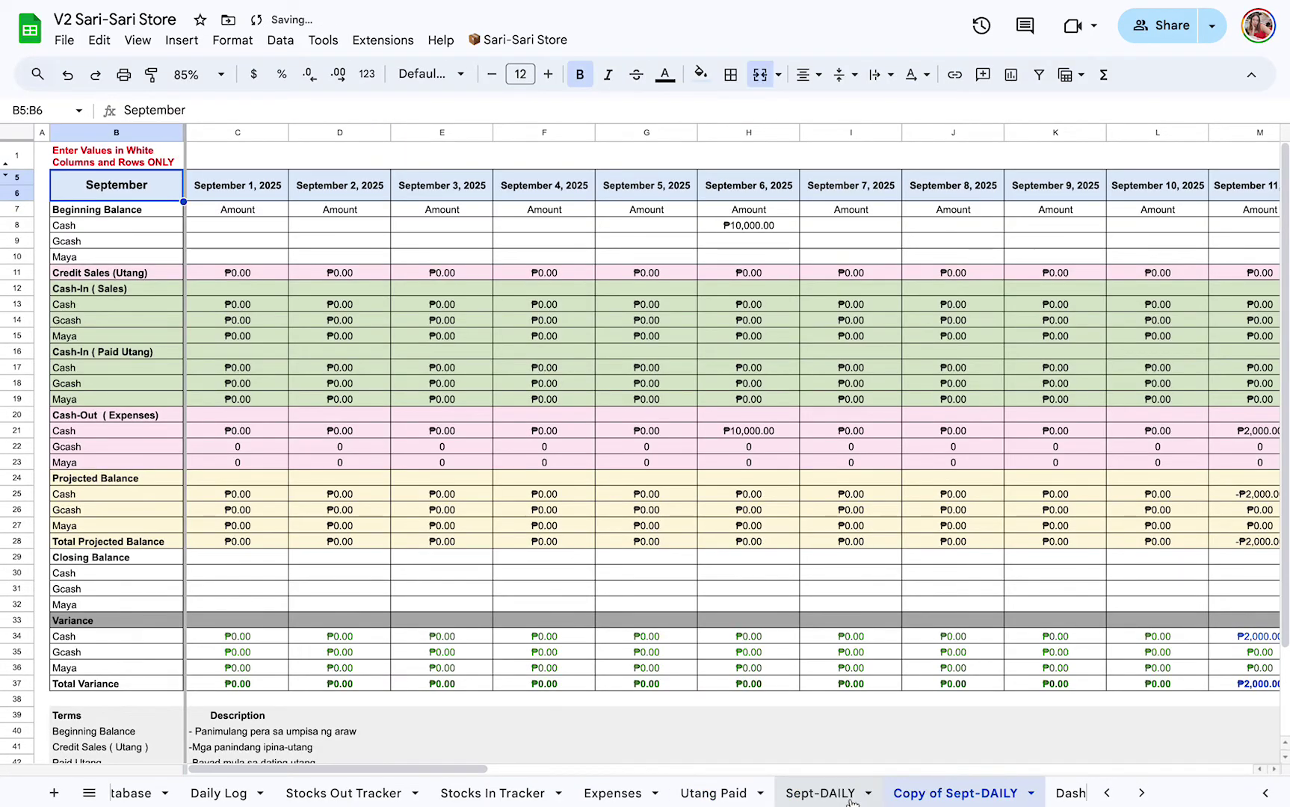
{"action": "key", "text": "ctrl+z"}
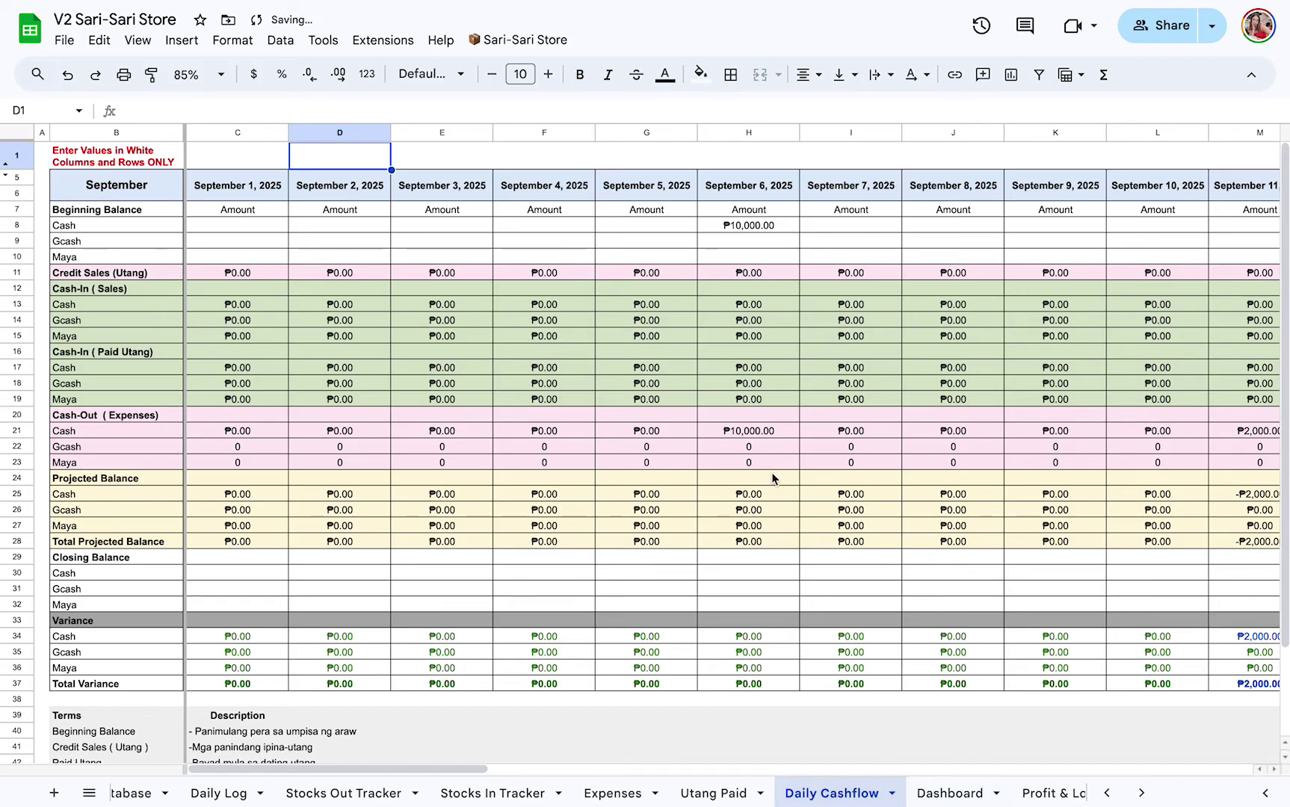
- Open the Dashboard sheet and set its zoom to 75%
{"action": "left_click", "coordinate": [948, 793]}
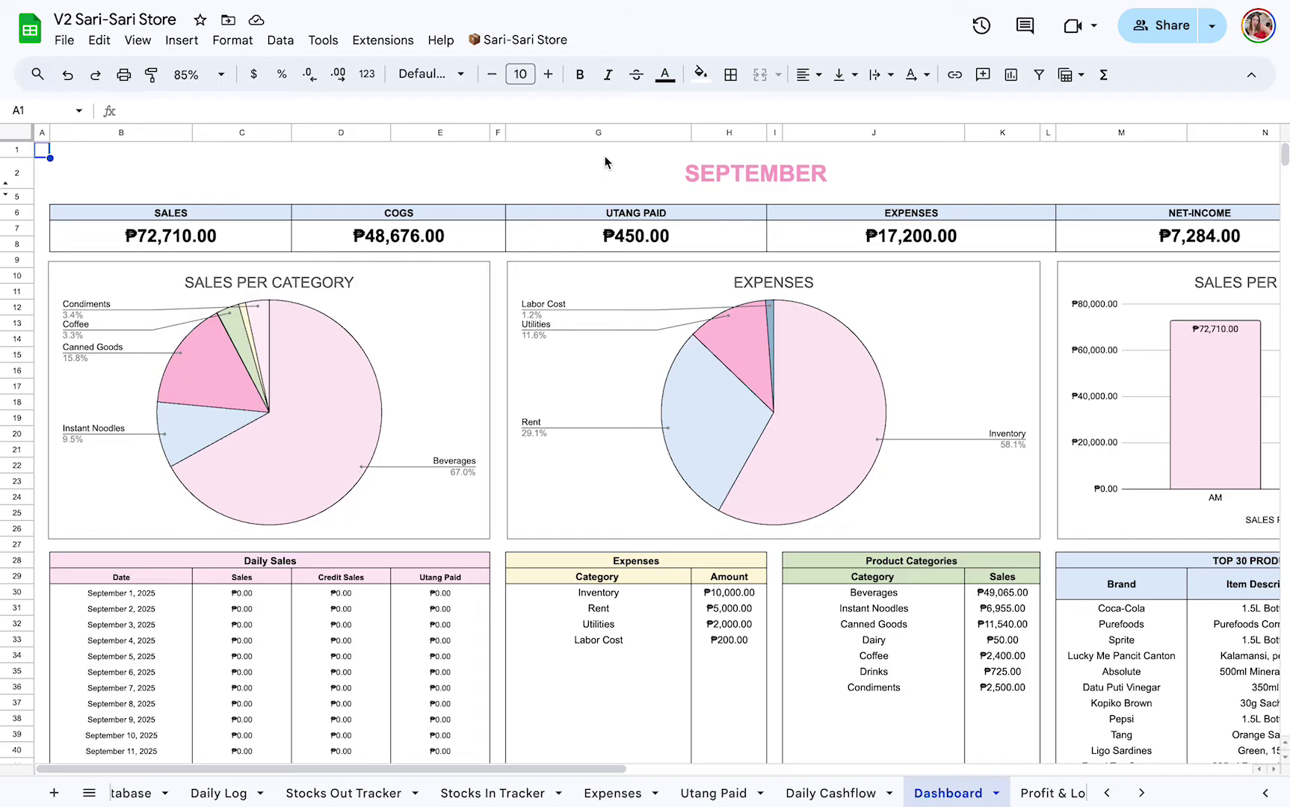
{"action": "left_click", "coordinate": [180, 74]}
{"action": "type", "text": "7"}
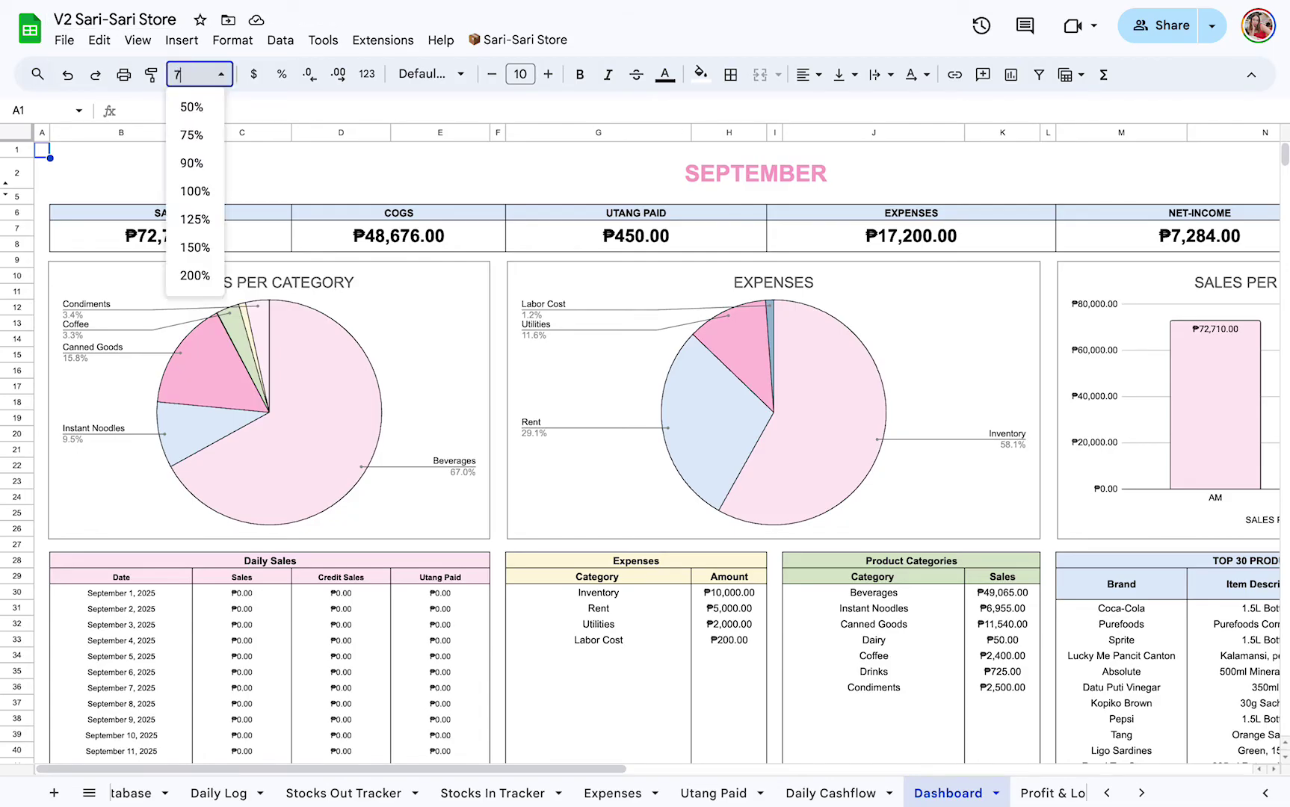
{"action": "type", "text": "5"}
{"action": "key", "text": "Return"}
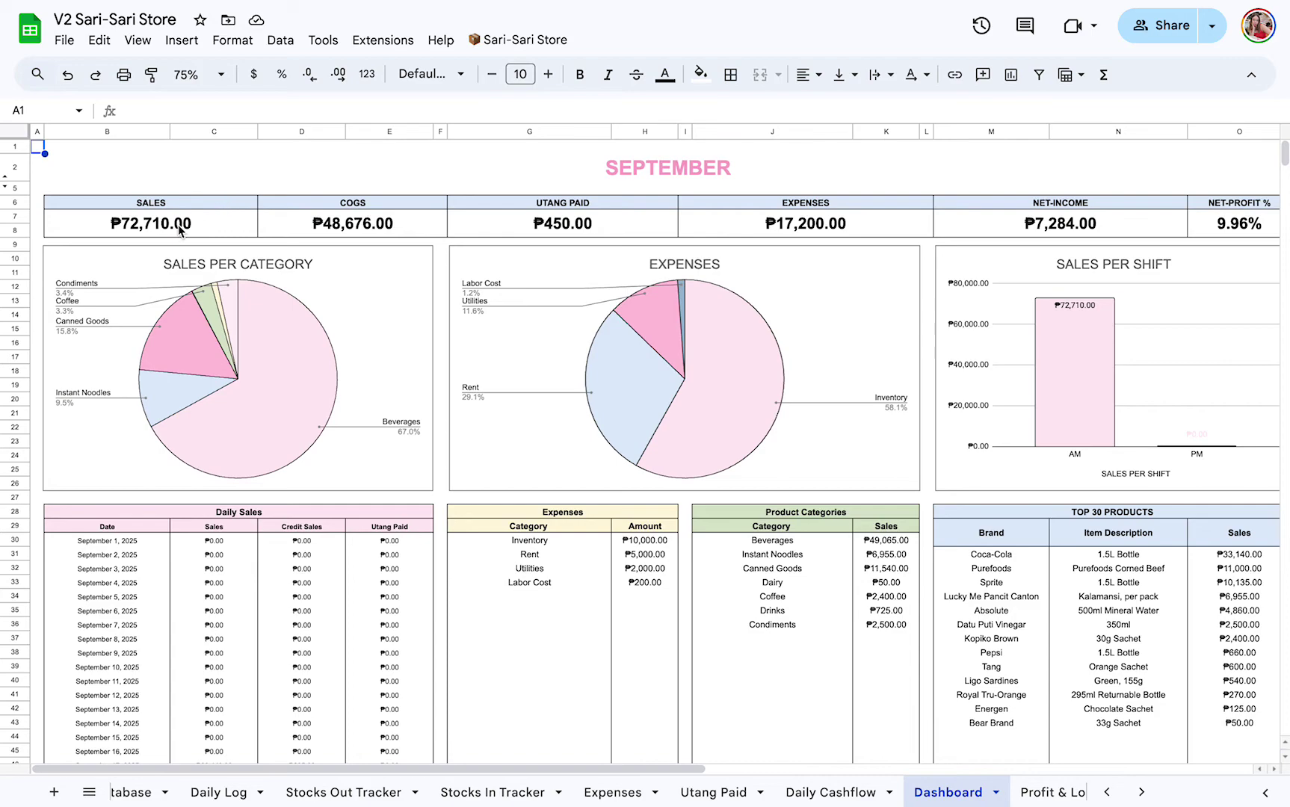
- Look up the COGS per Pc column in the List of Products sheet as the source for the Dashboard's COGS figure
{"action": "left_click", "coordinate": [433, 220]}
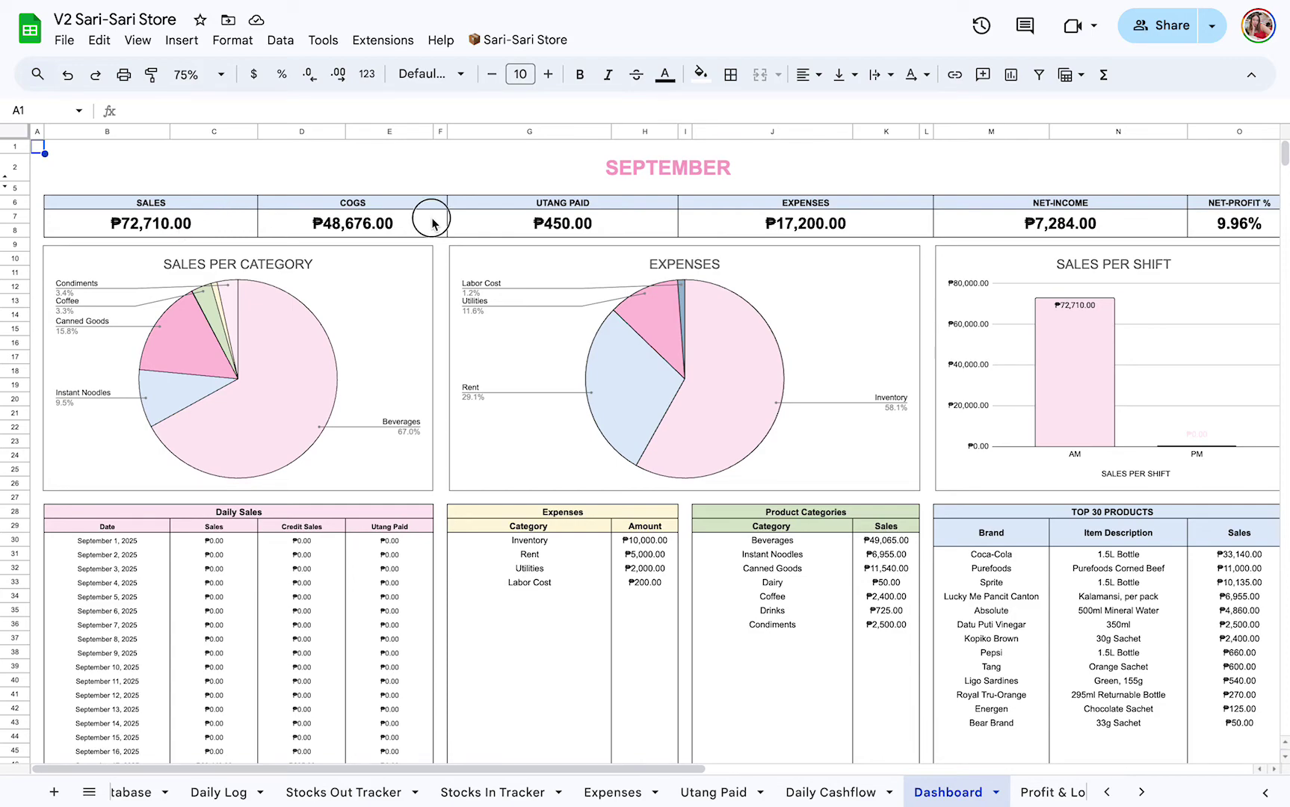
{"action": "left_click", "coordinate": [478, 192]}
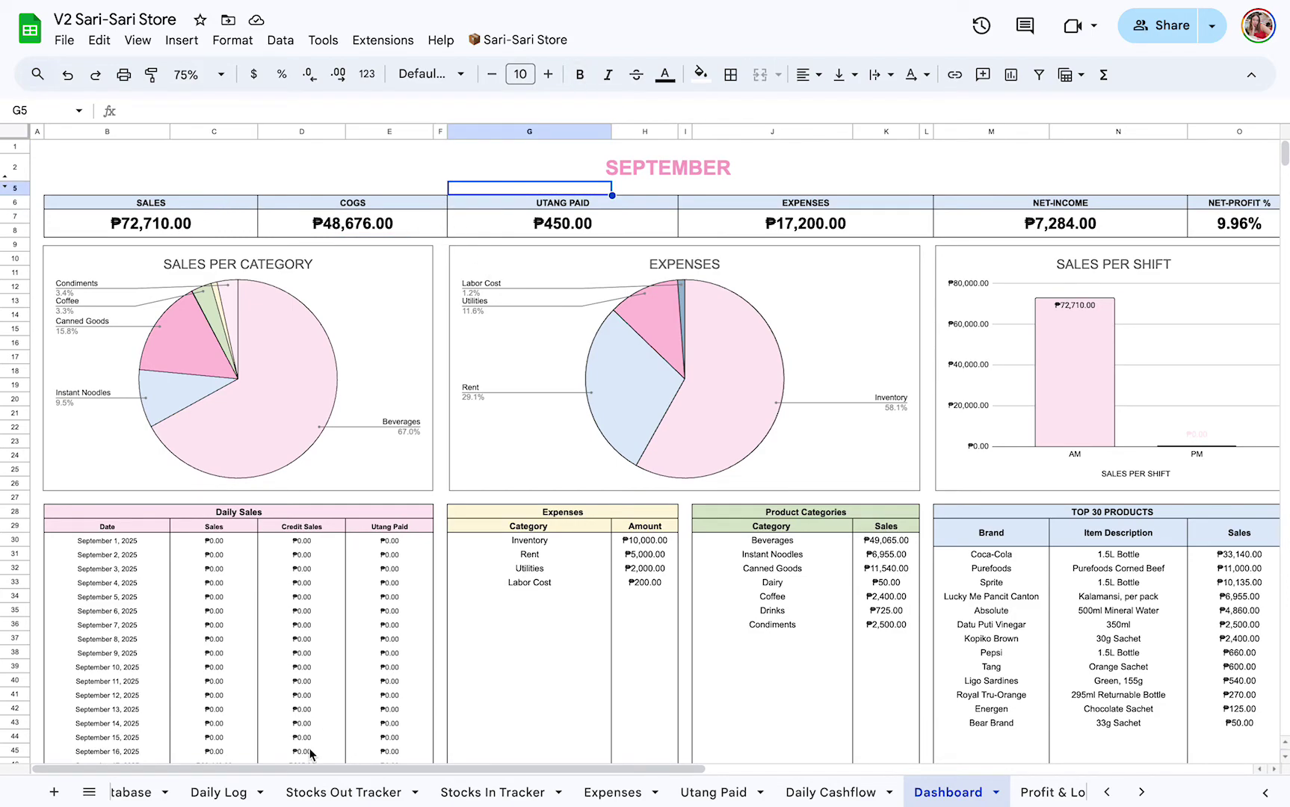
{"action": "scroll", "coordinate": [299, 792], "scroll_direction": "up", "scroll_amount": 5}
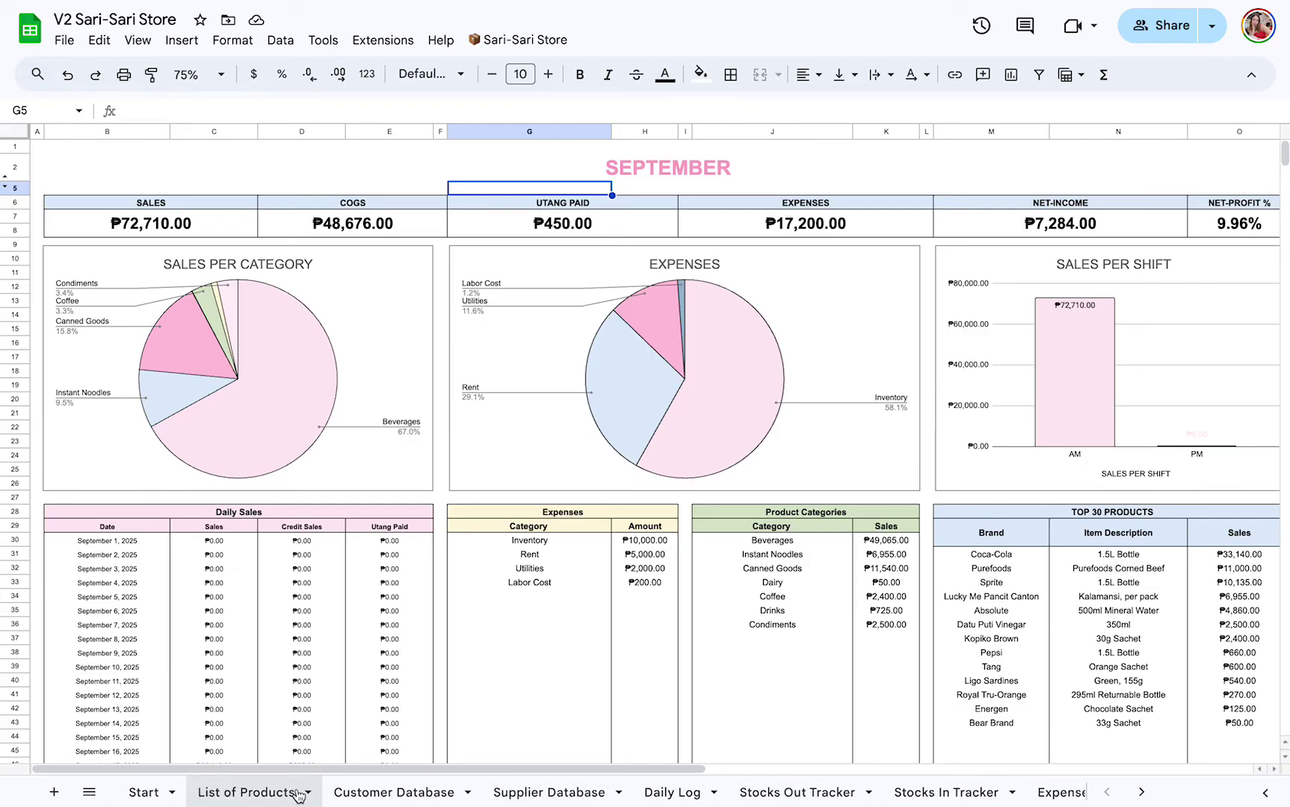
{"action": "left_click", "coordinate": [299, 793]}
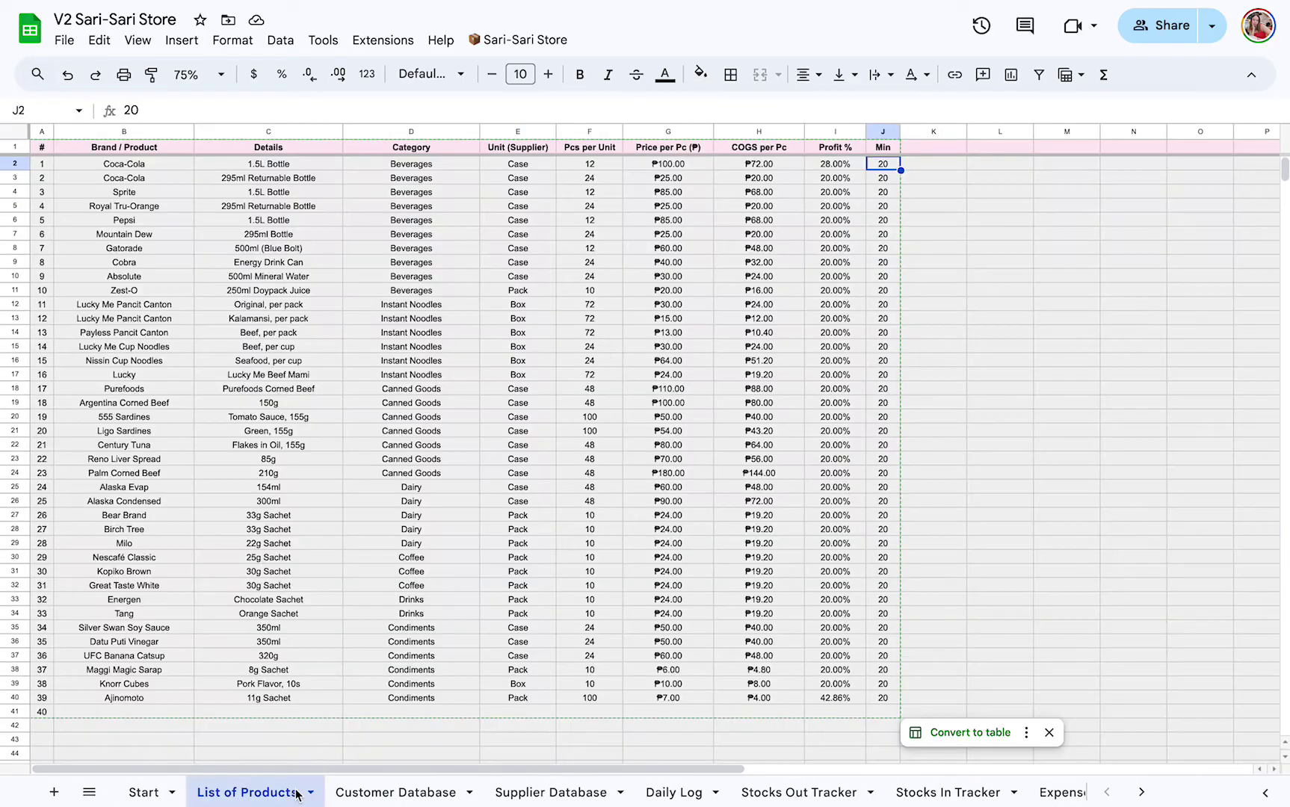
{"action": "left_click", "coordinate": [777, 132]}
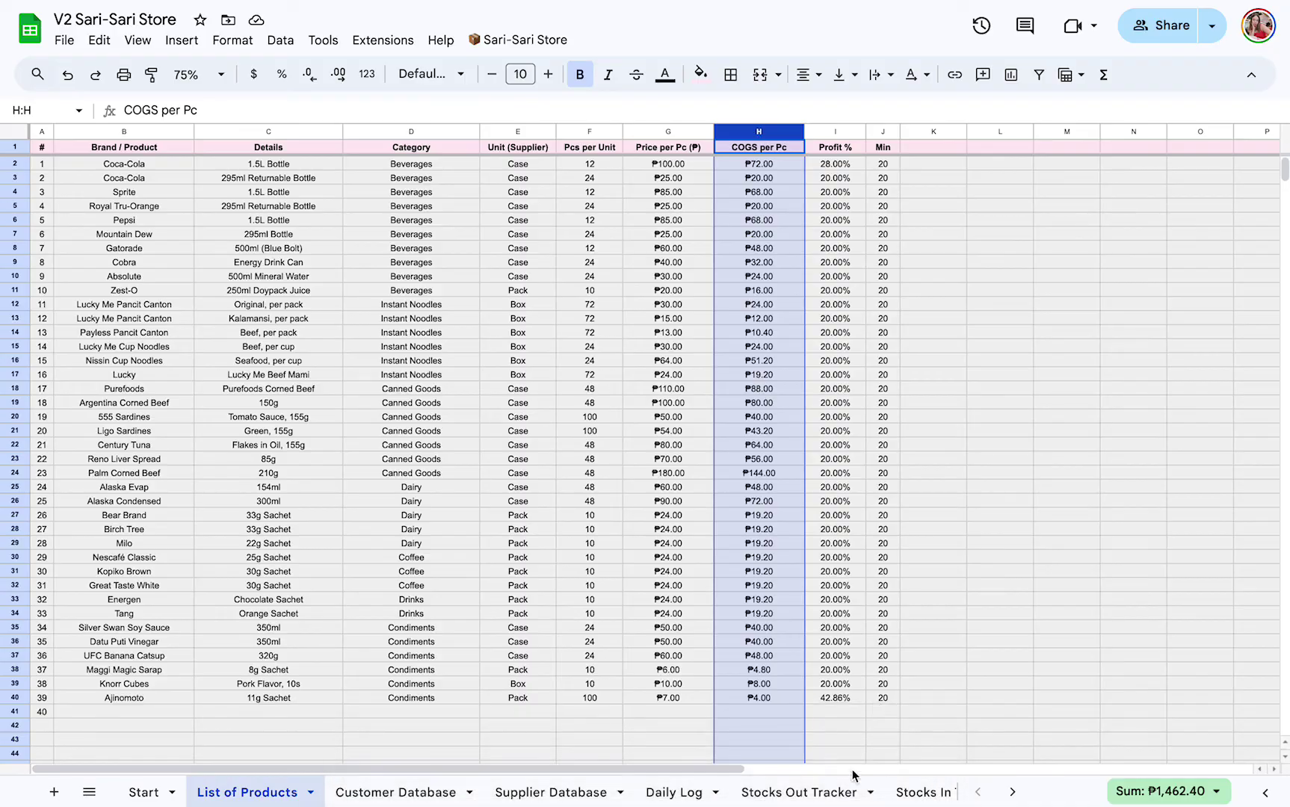
- Return to the Dashboard and check the formulas behind the COGS and Utang Paid totals
{"action": "scroll", "coordinate": [845, 794], "scroll_direction": "right", "scroll_amount": 3}
{"action": "scroll", "coordinate": [843, 794], "scroll_direction": "right", "scroll_amount": 3}
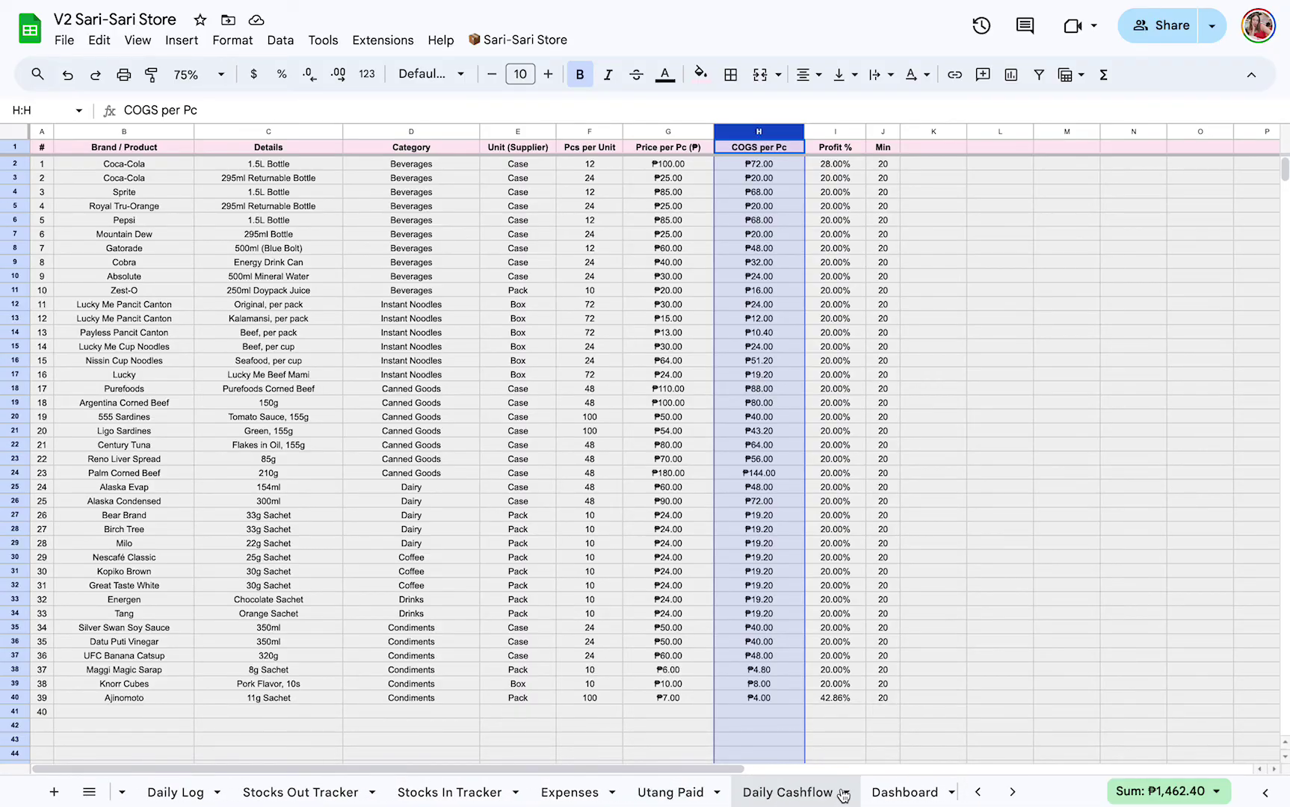
{"action": "left_click", "coordinate": [829, 793]}
{"action": "left_click", "coordinate": [914, 797]}
{"action": "left_click", "coordinate": [387, 228]}
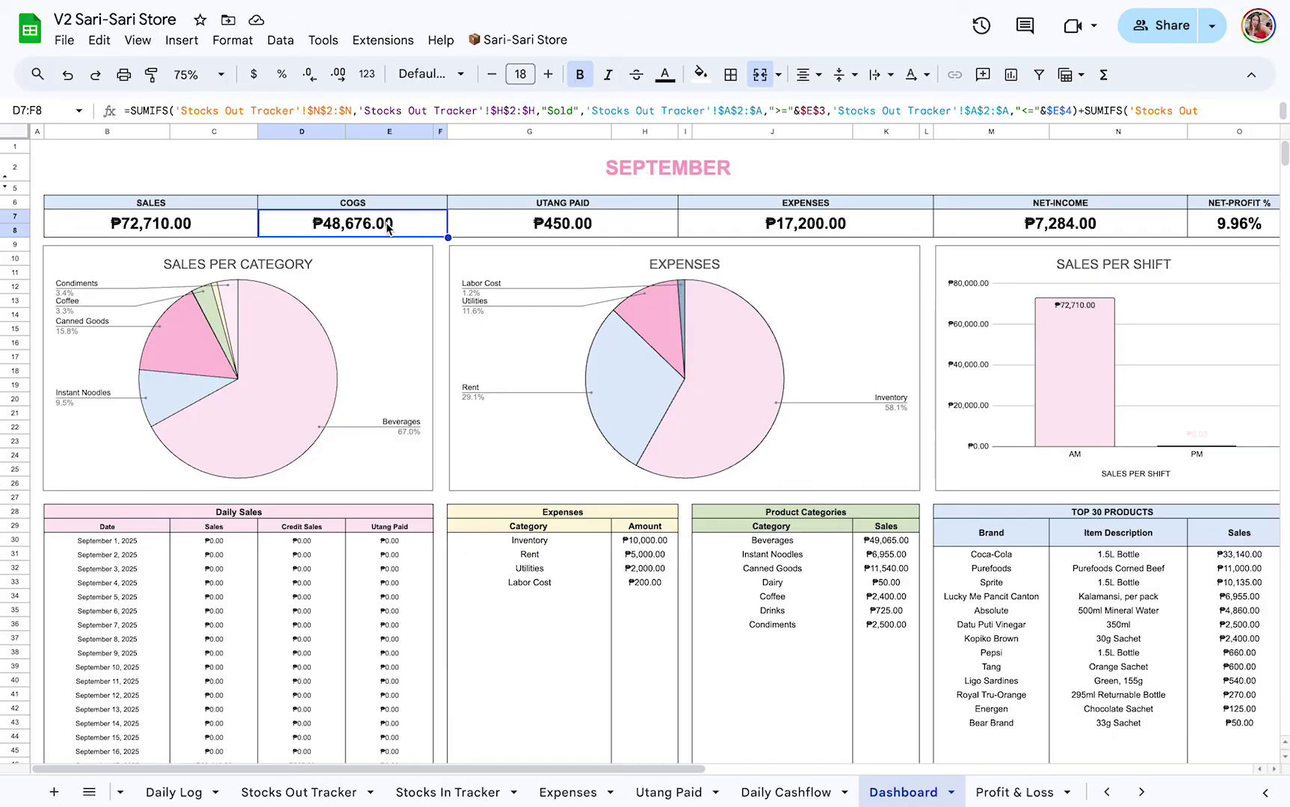
{"action": "left_click", "coordinate": [639, 227]}
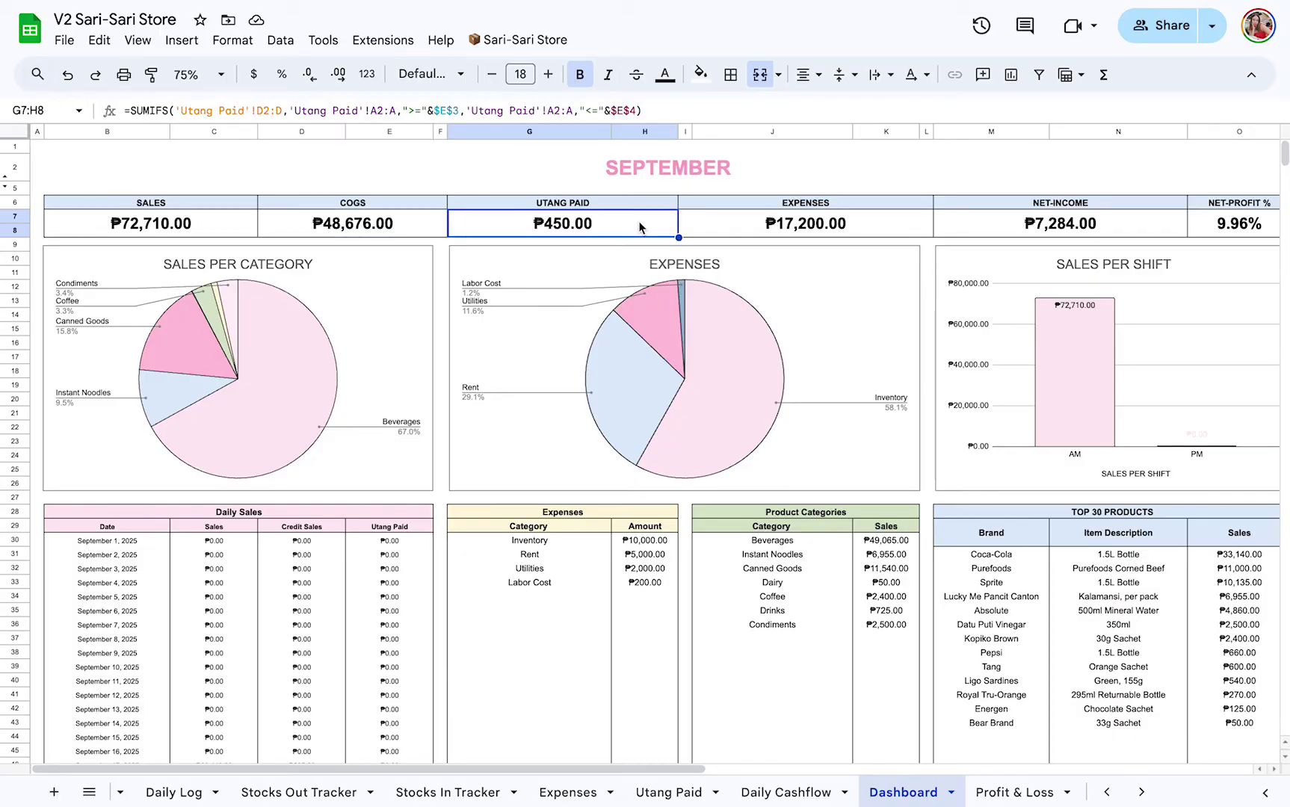
- Check the formulas behind the Expenses and Net-Income totals on the Dashboard
{"action": "left_click", "coordinate": [774, 179]}
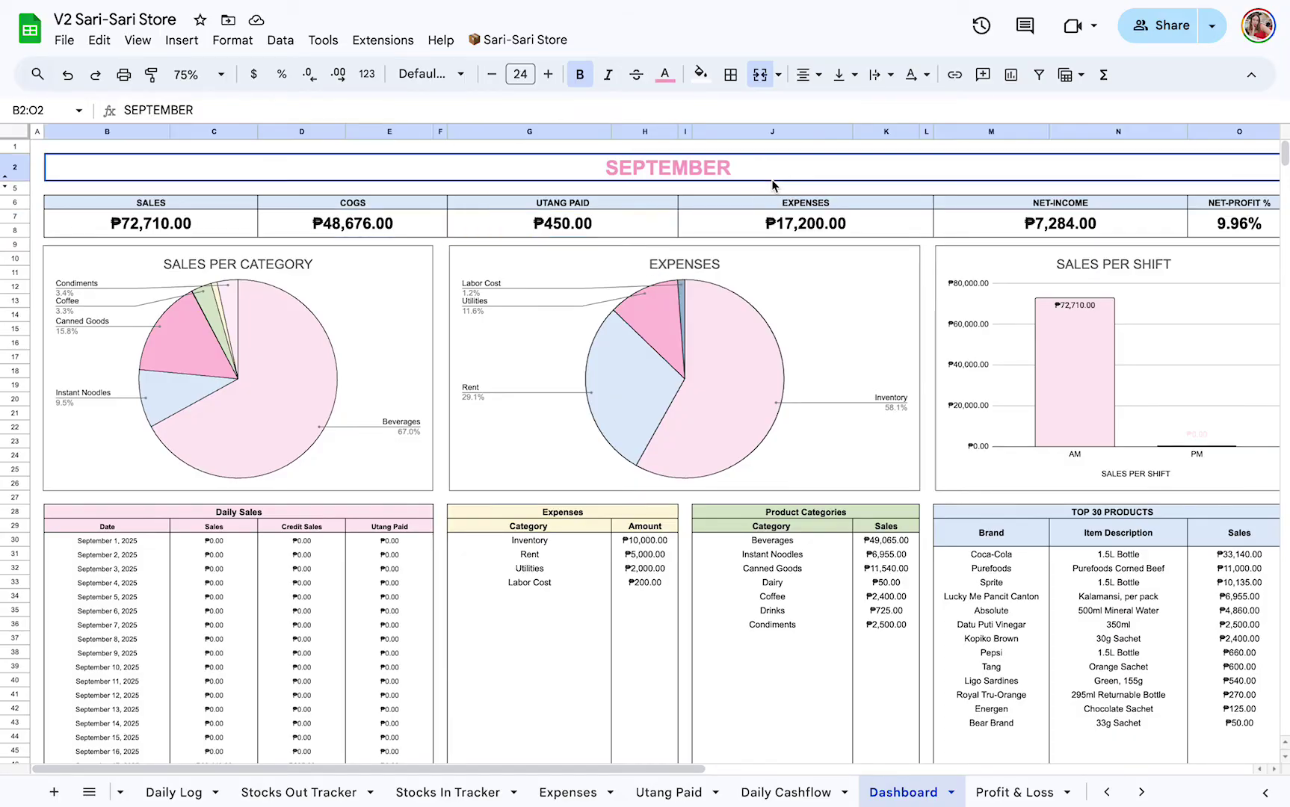
{"action": "left_click", "coordinate": [813, 228]}
{"action": "scroll", "coordinate": [809, 226], "scroll_direction": "right", "scroll_amount": 3}
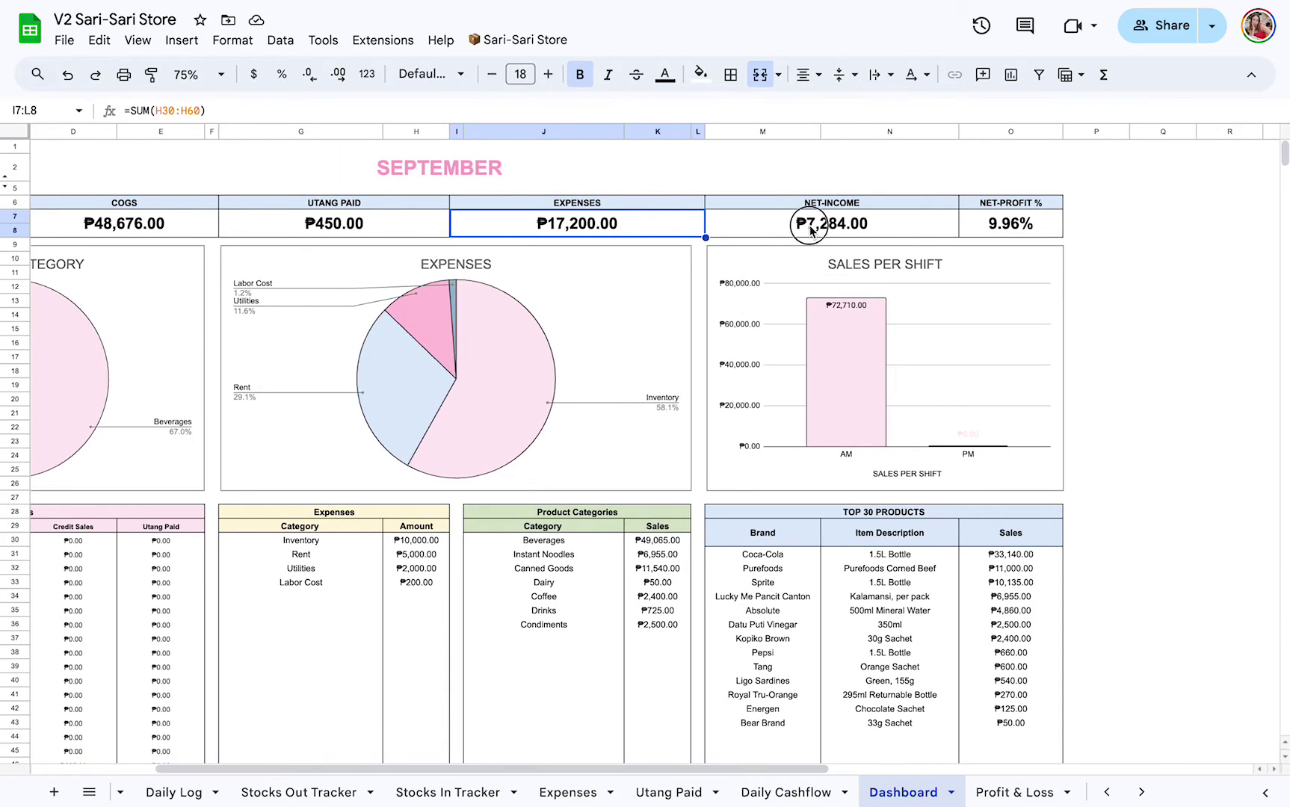
{"action": "left_click", "coordinate": [807, 224]}
{"action": "scroll", "coordinate": [831, 220], "scroll_direction": "left", "scroll_amount": 3}
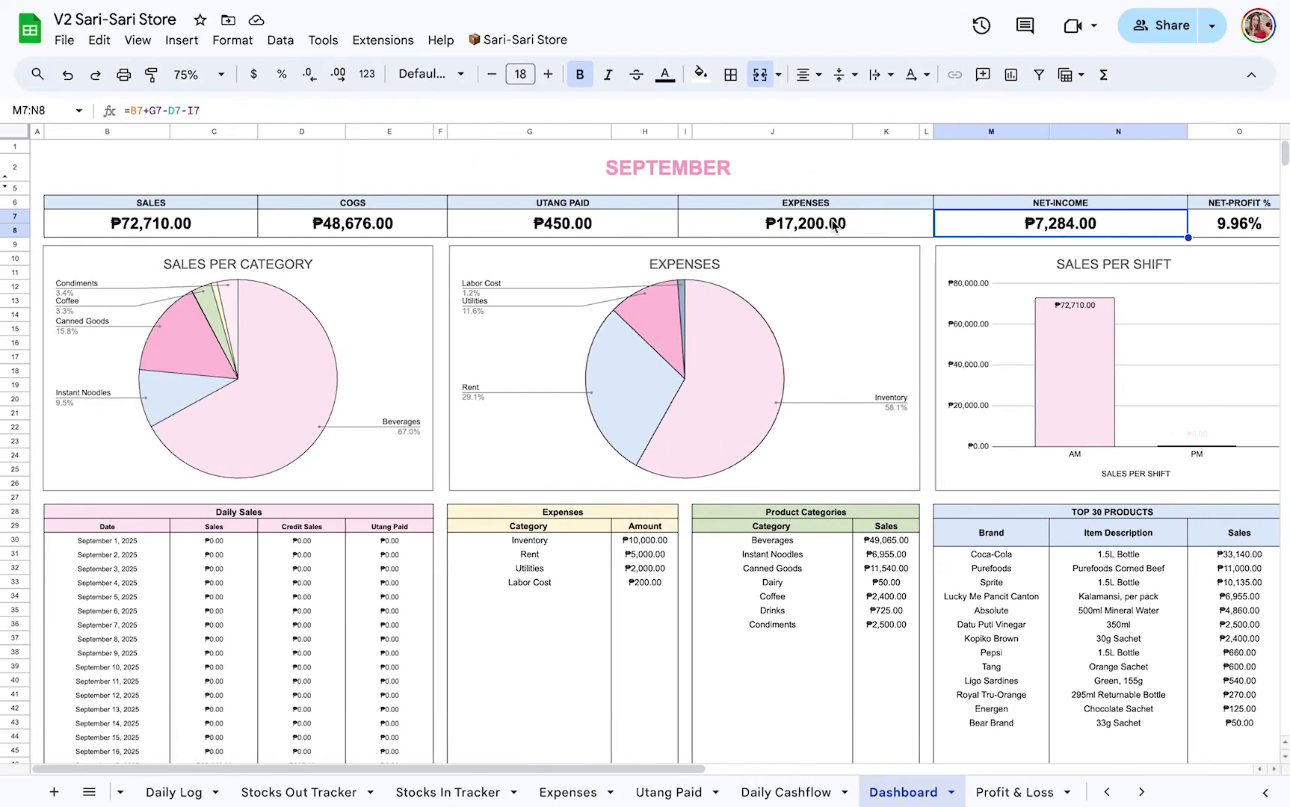
- Go over the Sales, Utang Paid, Expenses and COGS components of net income and the Net-Profit % figure
{"action": "left_click", "coordinate": [153, 203]}
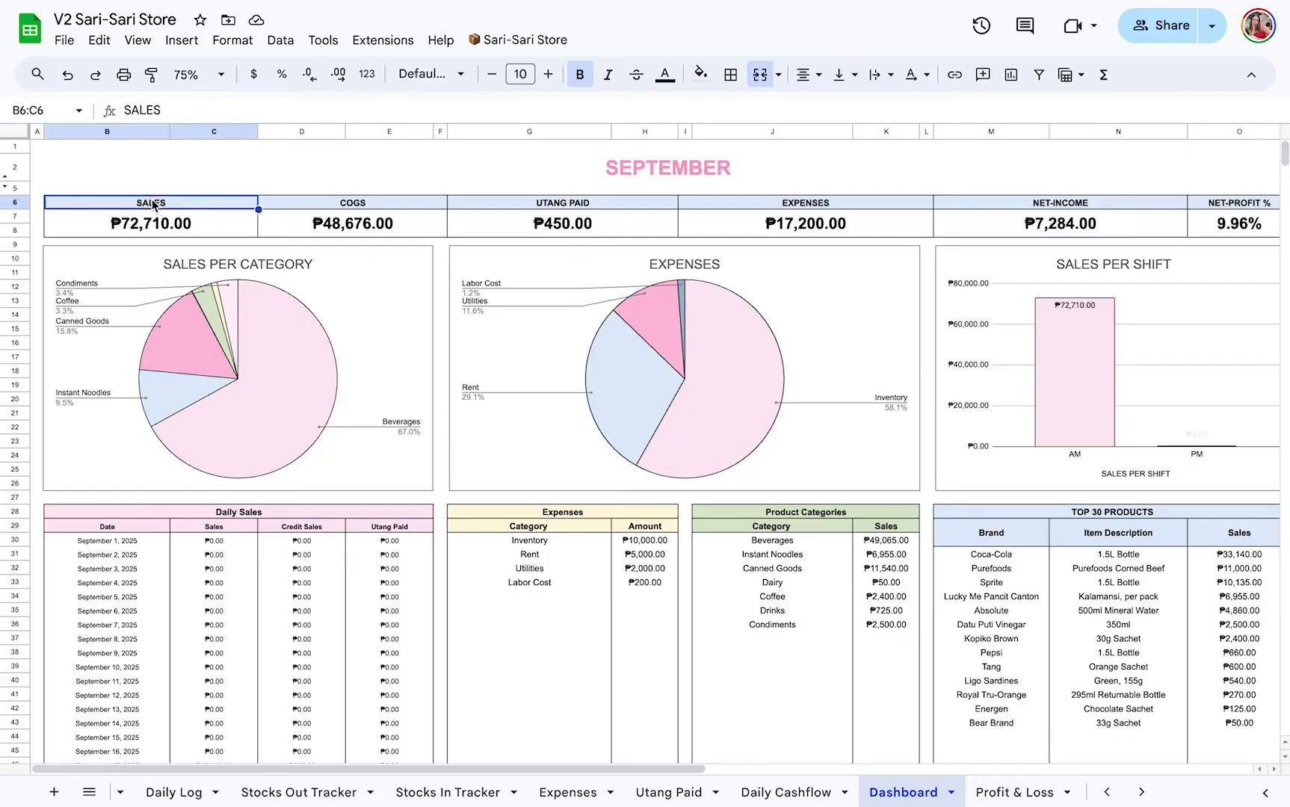
{"action": "left_click", "coordinate": [587, 208]}
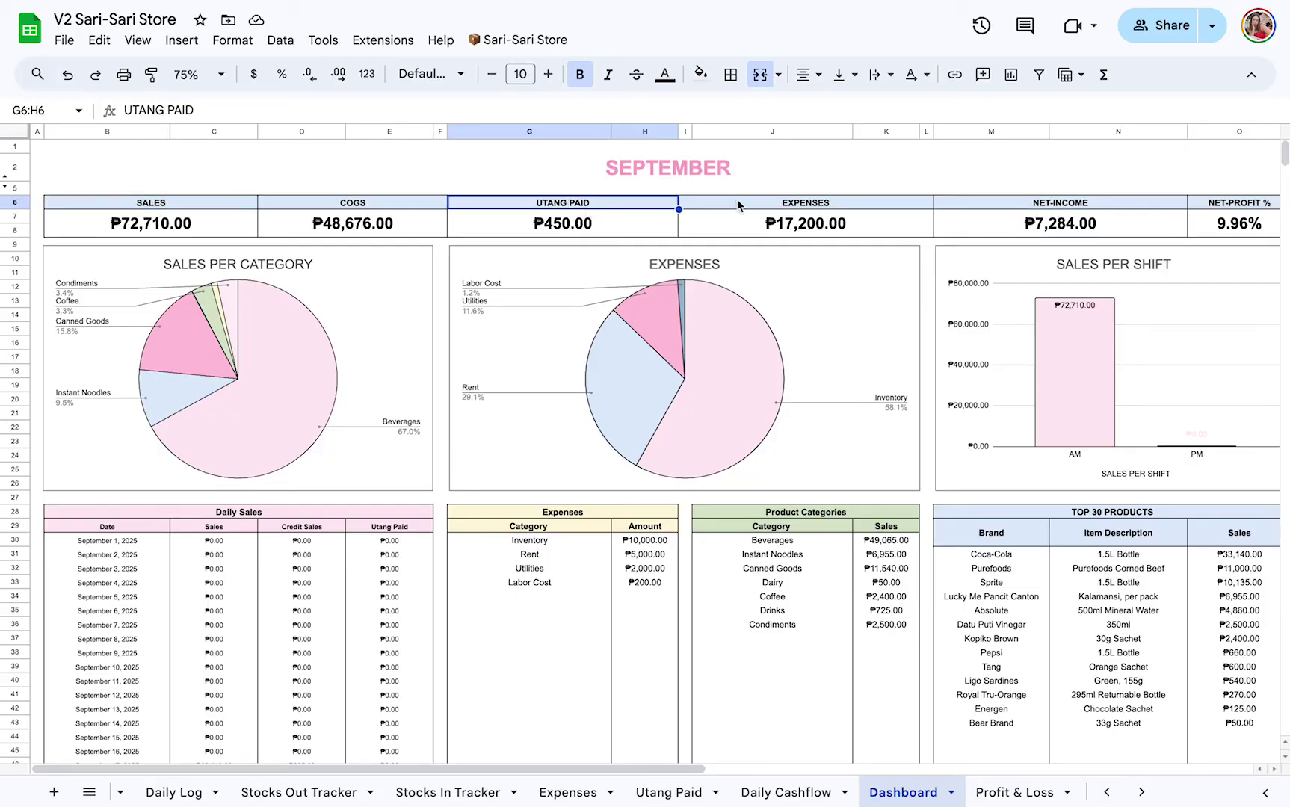
{"action": "left_click", "coordinate": [833, 209]}
{"action": "left_click", "coordinate": [378, 209]}
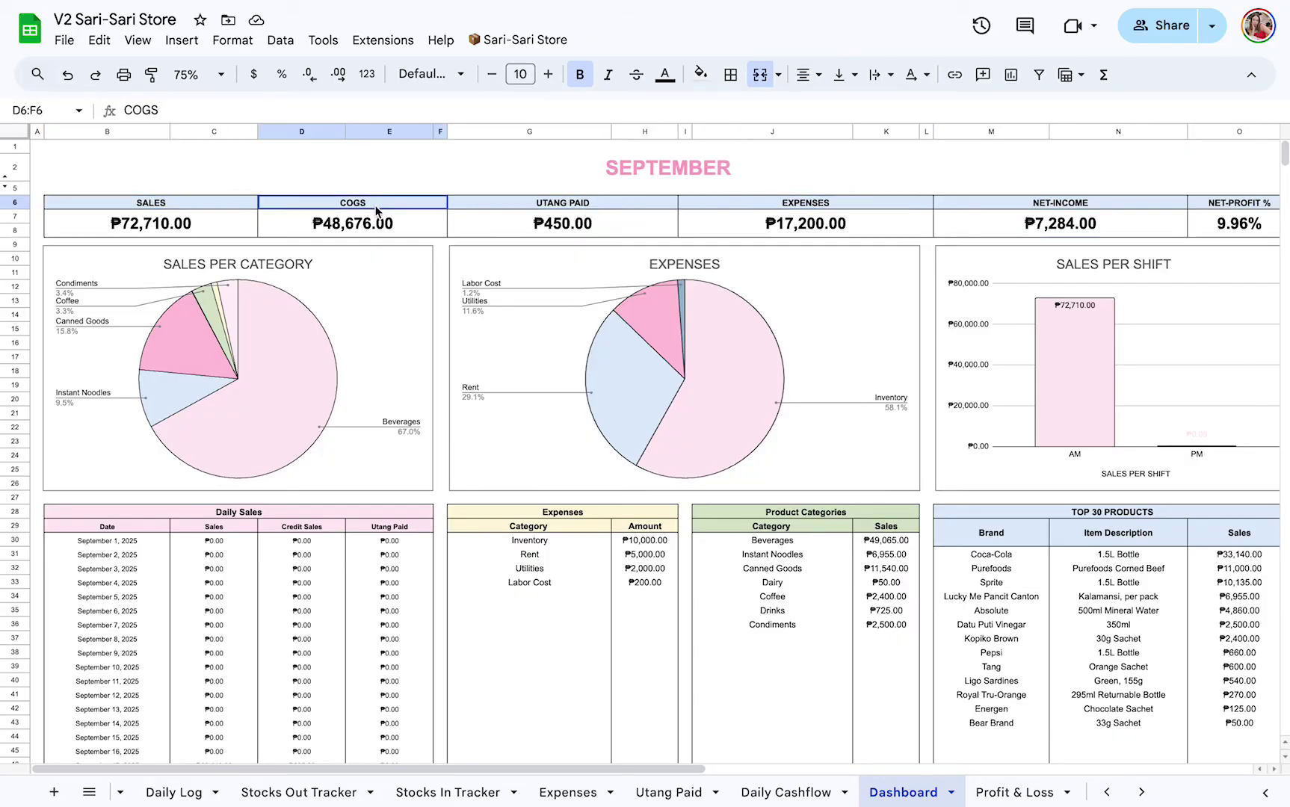
{"action": "scroll", "coordinate": [377, 212], "scroll_direction": "right", "scroll_amount": 3}
{"action": "scroll", "coordinate": [377, 212], "scroll_direction": "right", "scroll_amount": 1}
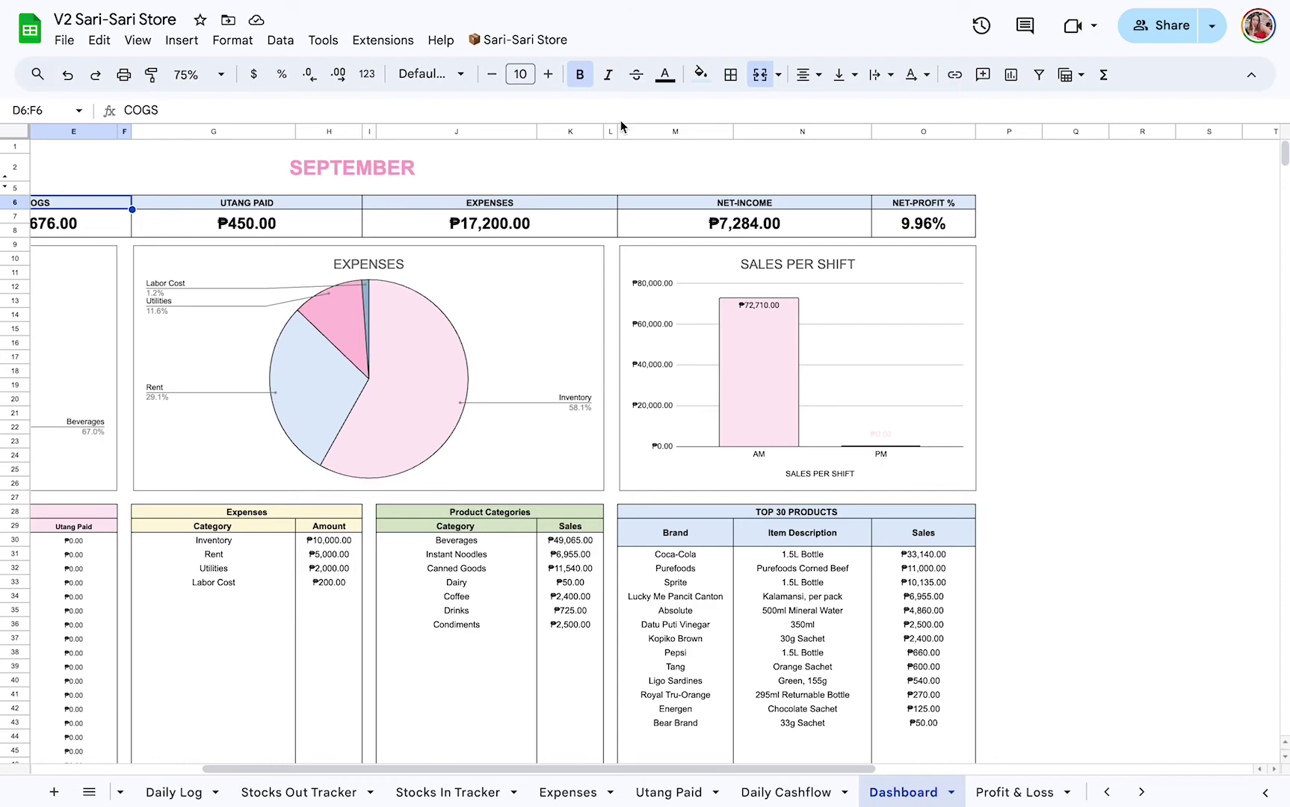
{"action": "left_click", "coordinate": [945, 222]}
{"action": "left_click", "coordinate": [1093, 315]}
{"action": "scroll", "coordinate": [651, 418], "scroll_direction": "left", "scroll_amount": 4}
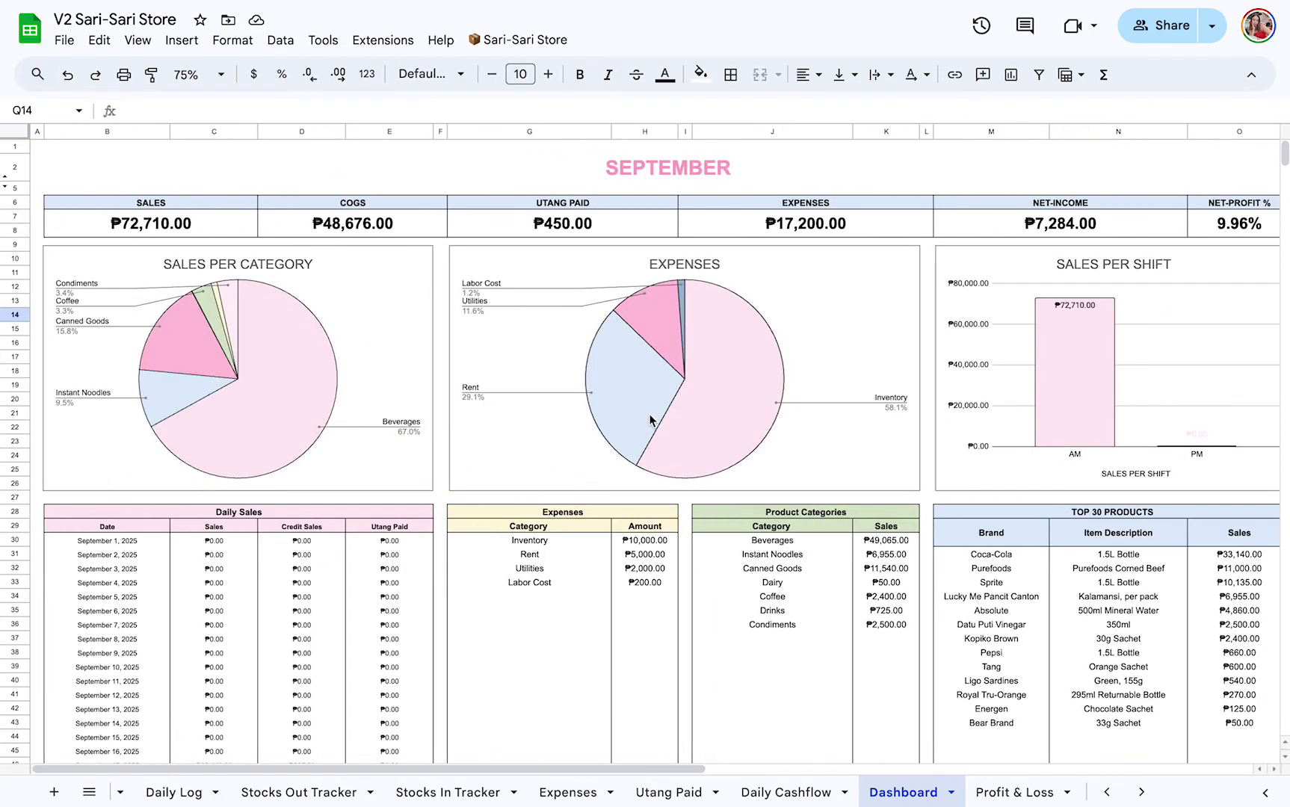
- Review the Sales, Credit Sales and Utang Paid columns in the Dashboard's Daily Sales table
{"action": "scroll", "coordinate": [651, 420], "scroll_direction": "down", "scroll_amount": 7}
{"action": "scroll", "coordinate": [650, 420], "scroll_direction": "up", "scroll_amount": 4}
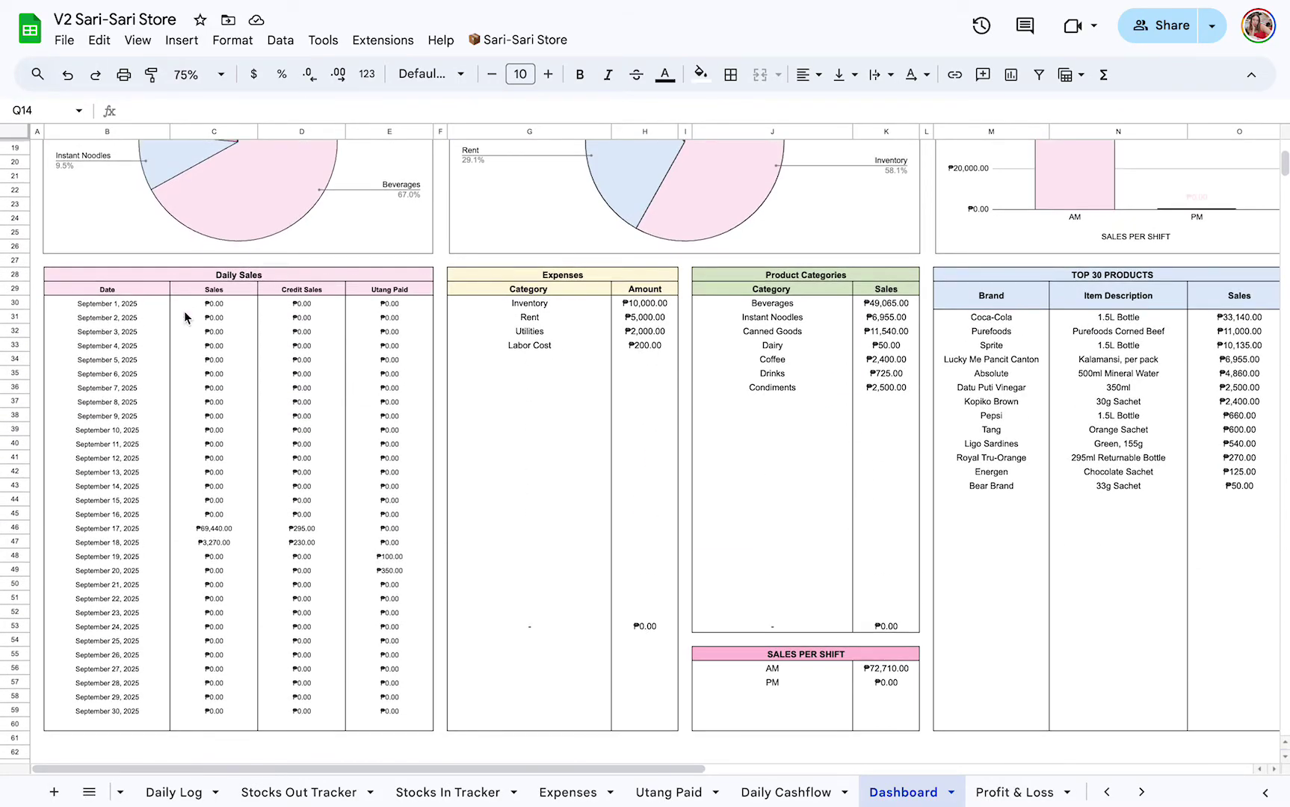
{"action": "left_click", "coordinate": [235, 297]}
{"action": "left_click", "coordinate": [311, 293]}
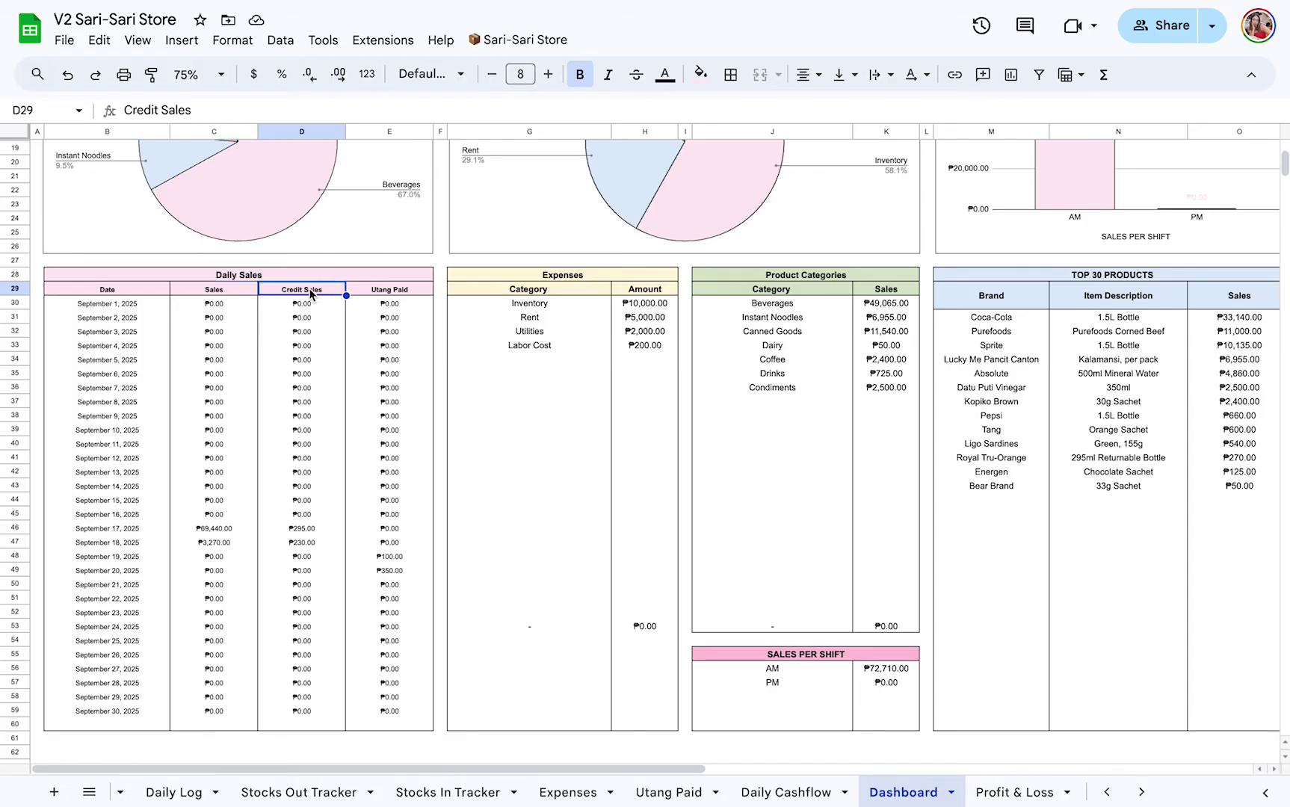
{"action": "left_click", "coordinate": [406, 292]}
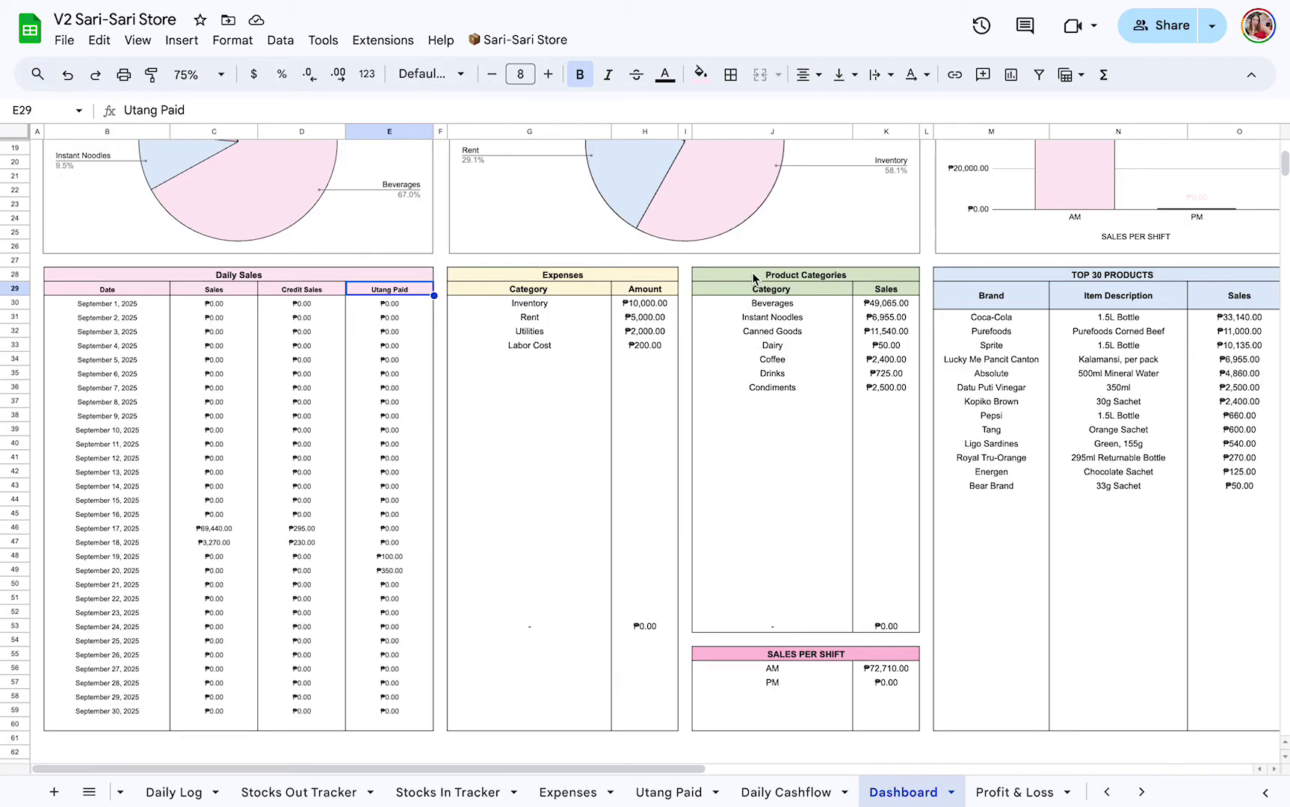
{"action": "scroll", "coordinate": [821, 701], "scroll_direction": "up", "scroll_amount": 6}
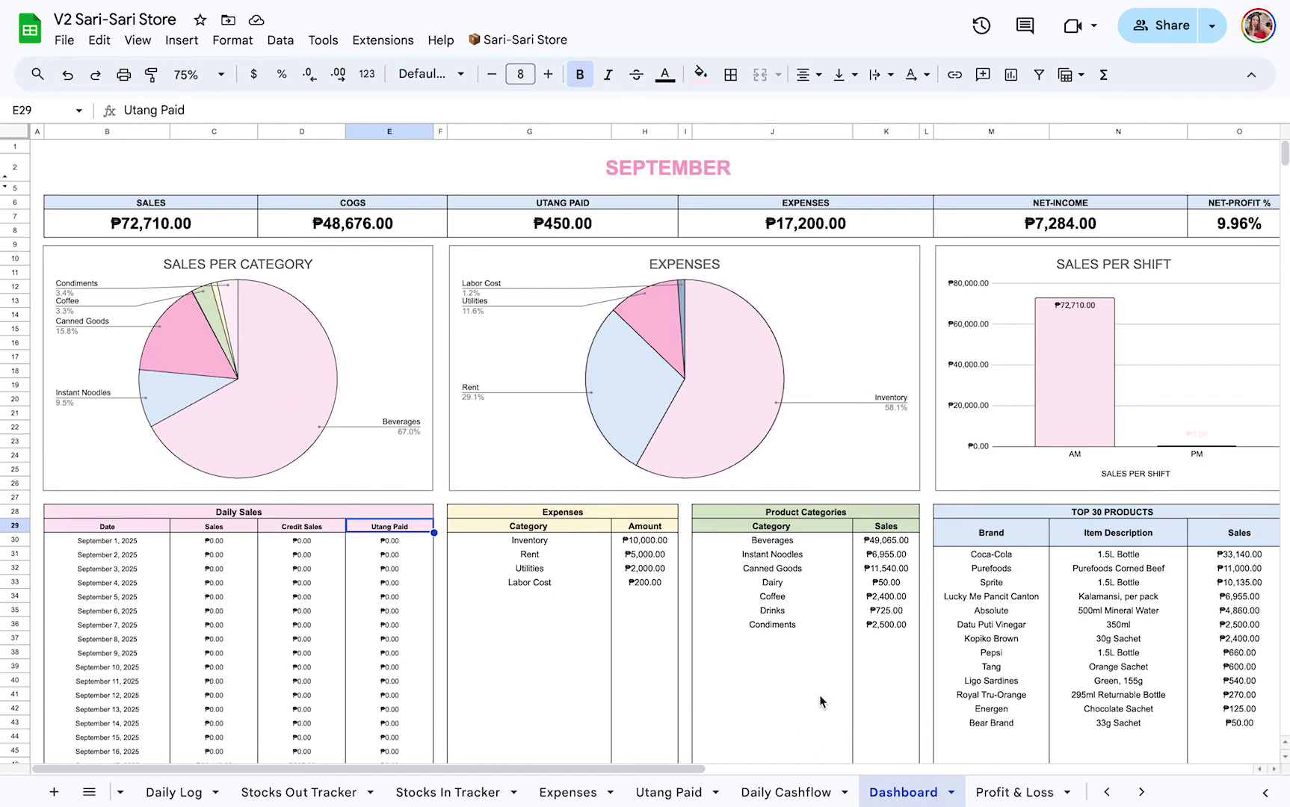
- Review the Sales Per Shift chart and the Top 30 Products table on the Dashboard
{"action": "scroll", "coordinate": [1105, 339], "scroll_direction": "right", "scroll_amount": 3}
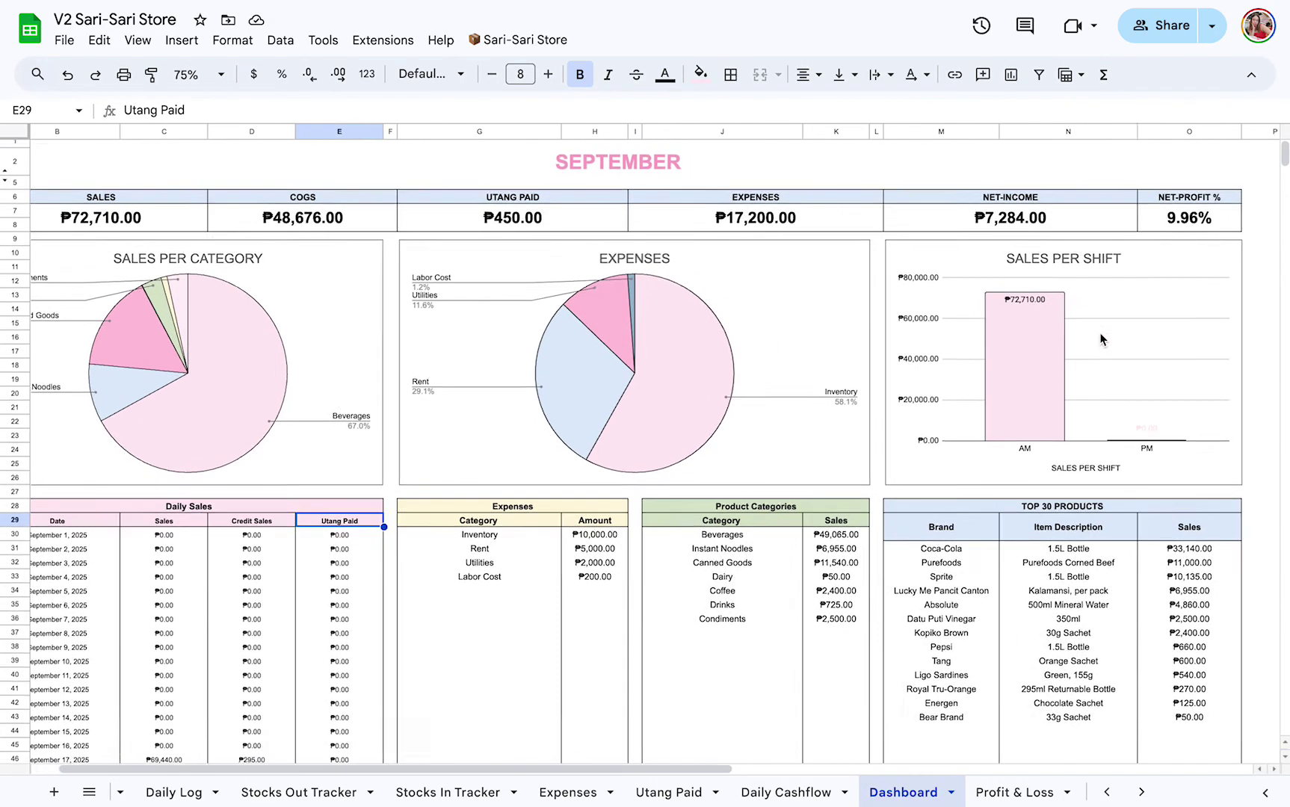
{"action": "scroll", "coordinate": [1105, 339], "scroll_direction": "down", "scroll_amount": 5}
{"action": "scroll", "coordinate": [1105, 338], "scroll_direction": "down", "scroll_amount": 3}
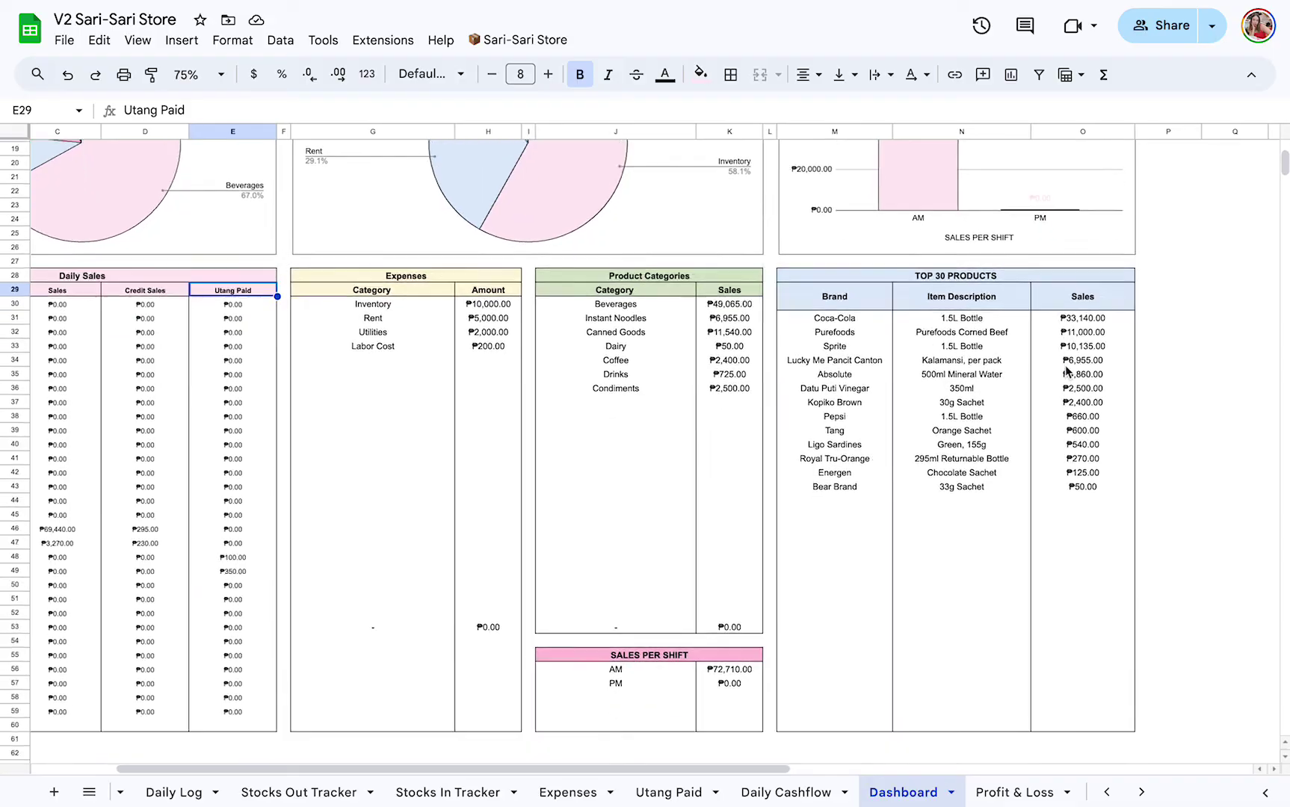
{"action": "left_click", "coordinate": [958, 246]}
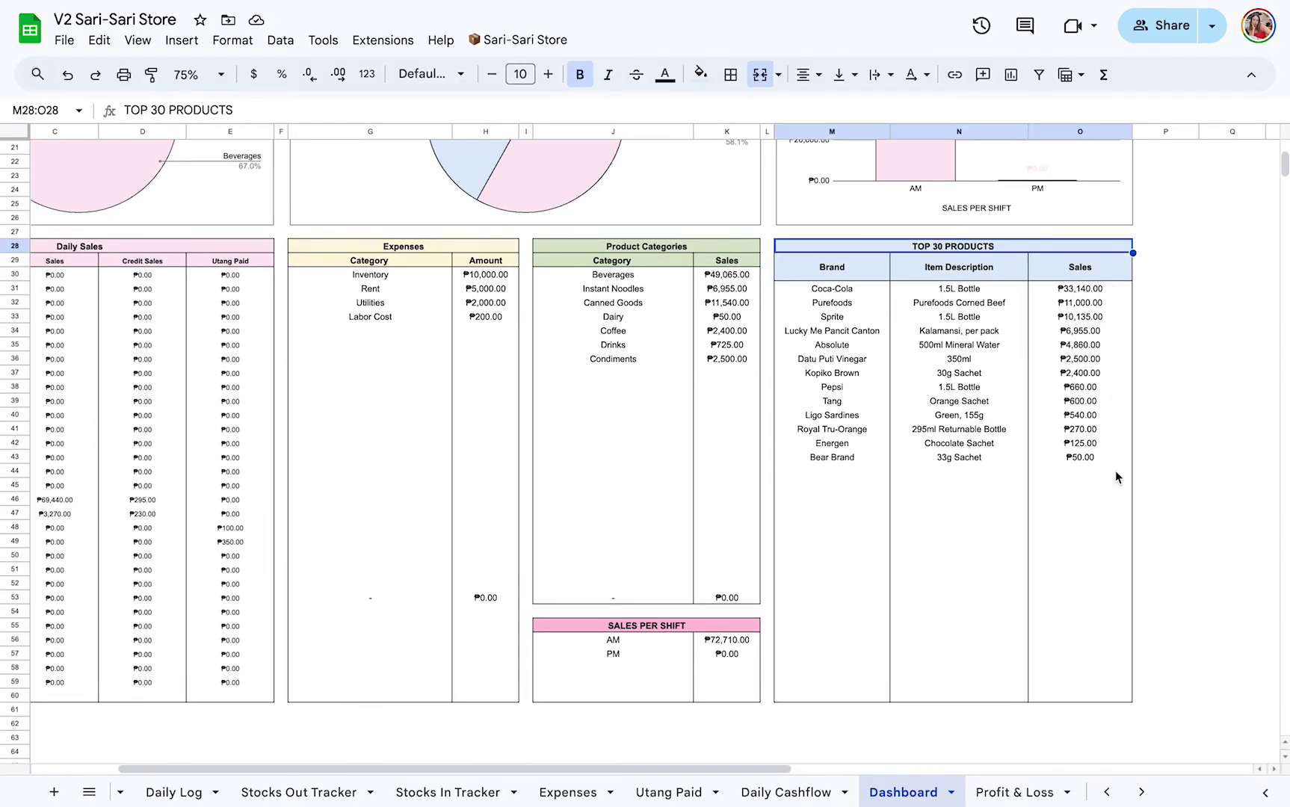
{"action": "left_click", "coordinate": [1163, 374]}
{"action": "scroll", "coordinate": [982, 316], "scroll_direction": "up", "scroll_amount": 7}
{"action": "scroll", "coordinate": [981, 316], "scroll_direction": "left", "scroll_amount": 2}
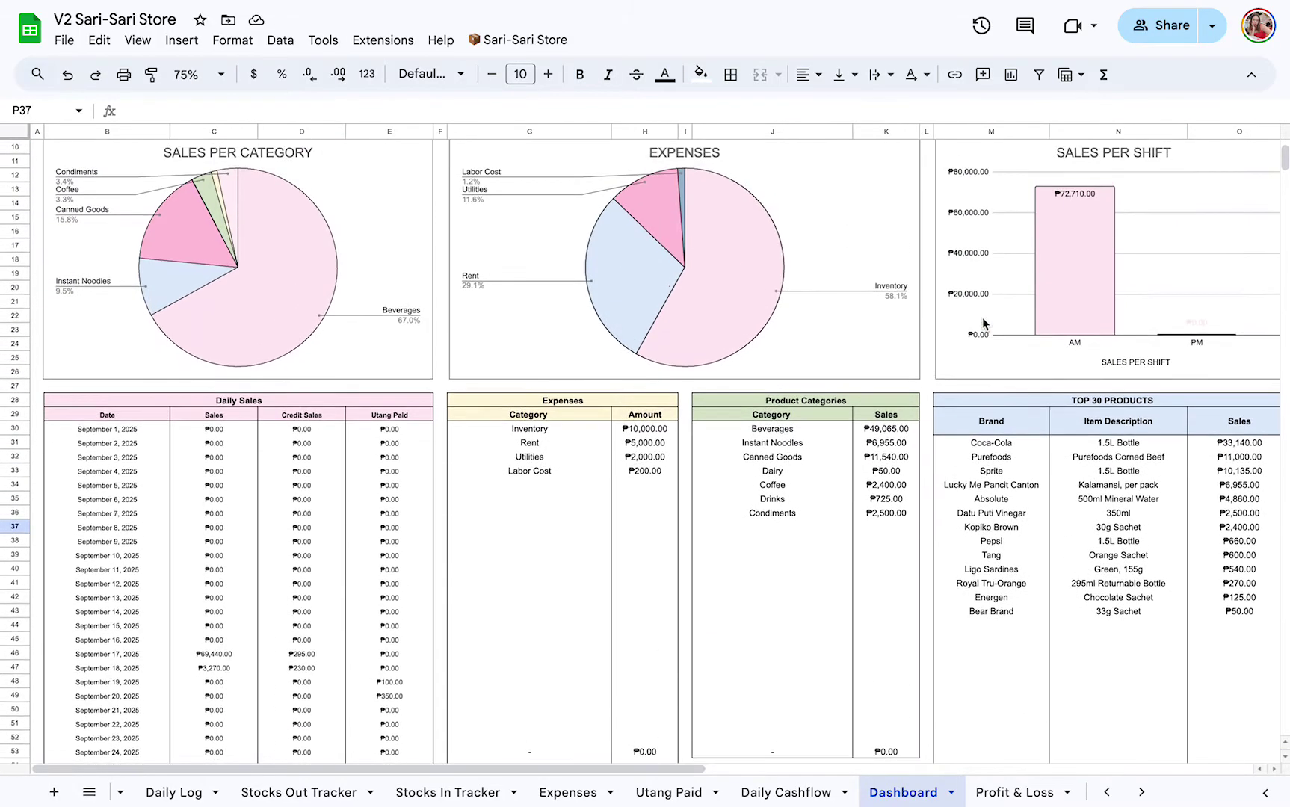
- Open the Profit & Loss sheet and set its zoom to 85%
{"action": "left_click", "coordinate": [1021, 794]}
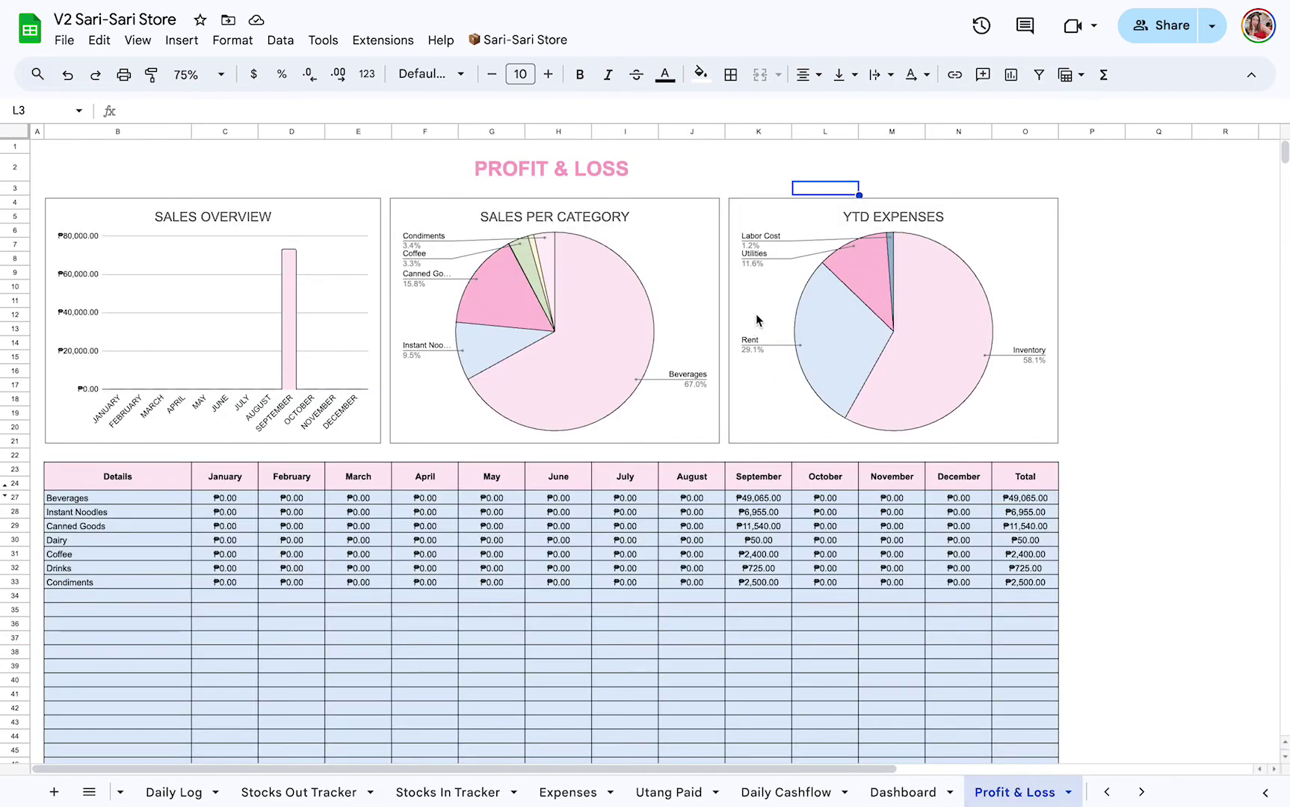
{"action": "left_click", "coordinate": [1155, 455]}
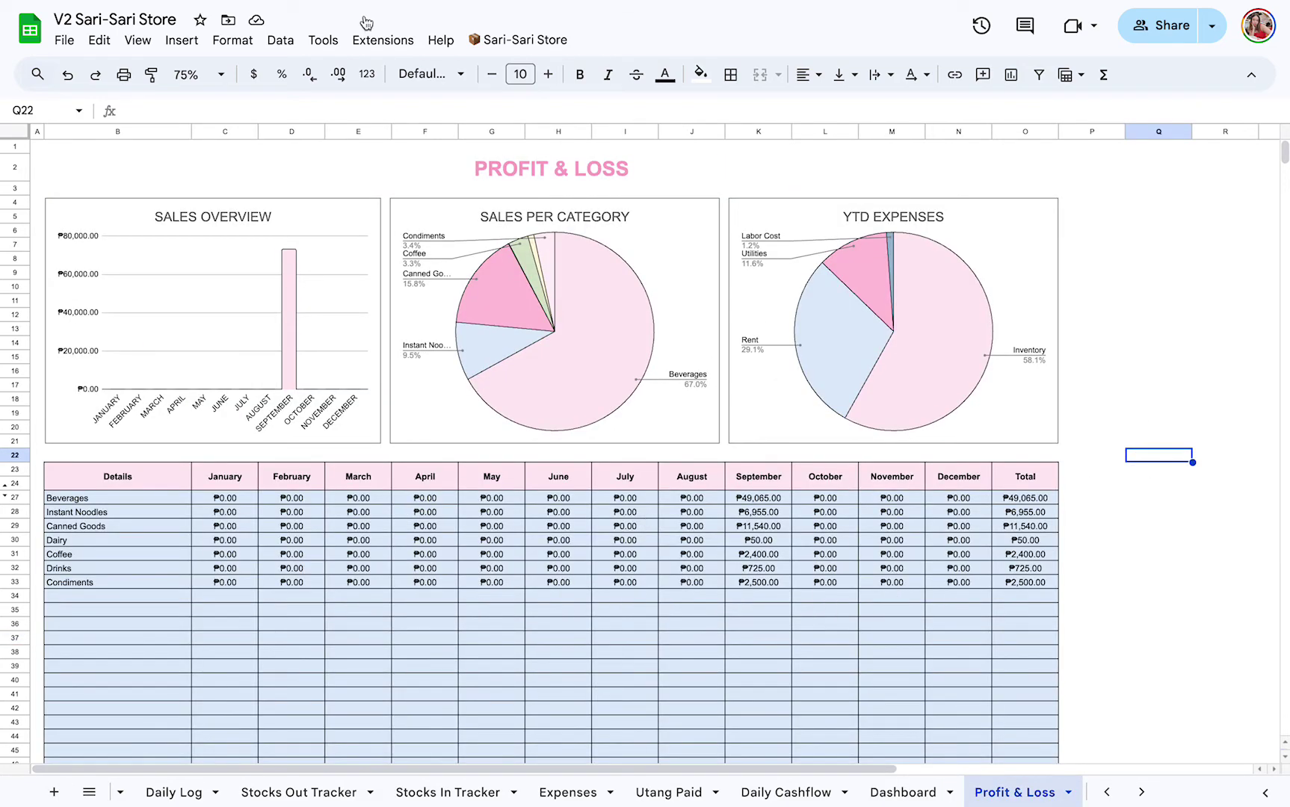
{"action": "left_click", "coordinate": [191, 74]}
{"action": "type", "text": "85"}
{"action": "key", "text": "Return"}
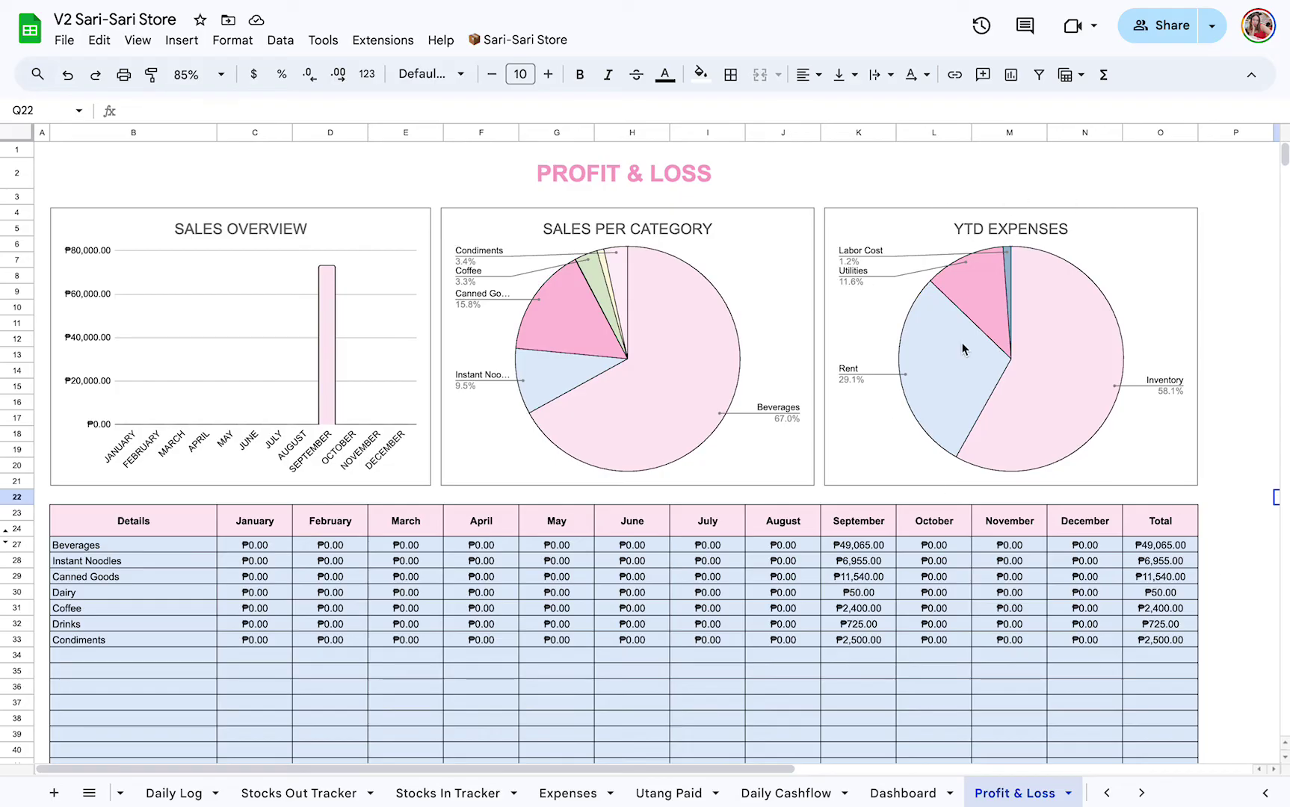
- Look over the Profit & Loss sheet's charts and its monthly sales breakdown by product category
{"action": "scroll", "coordinate": [680, 642], "scroll_direction": "down", "scroll_amount": 5}
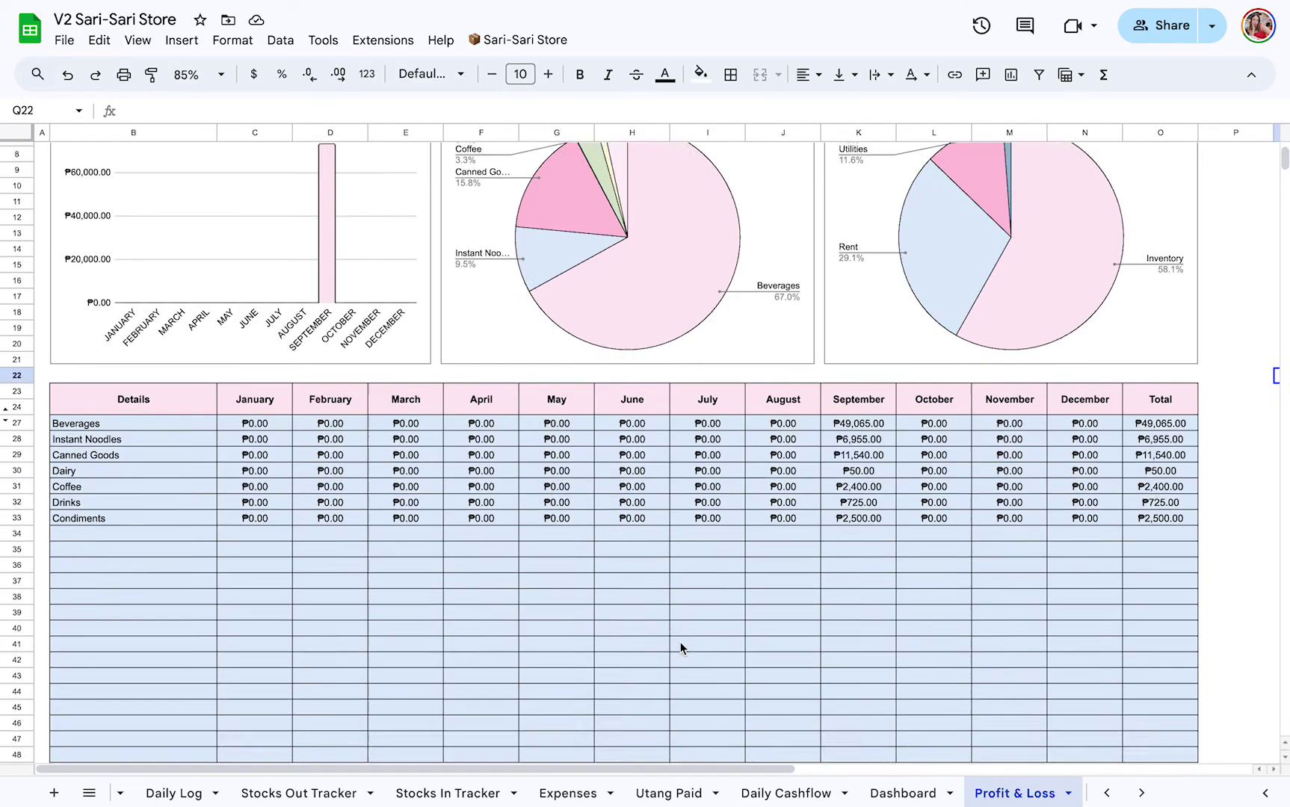
{"action": "scroll", "coordinate": [681, 643], "scroll_direction": "down", "scroll_amount": 10}
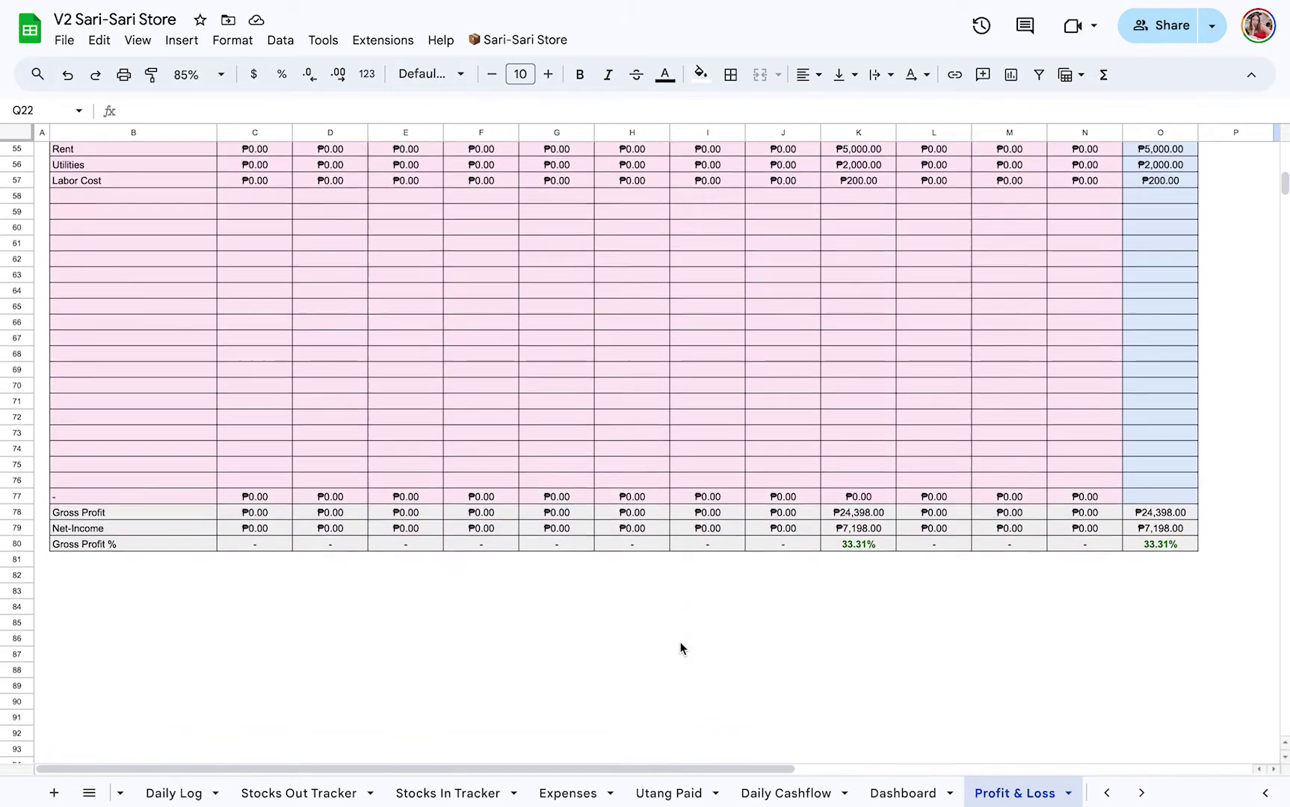
{"action": "scroll", "coordinate": [680, 642], "scroll_direction": "up", "scroll_amount": 15}
{"action": "scroll", "coordinate": [680, 642], "scroll_direction": "down", "scroll_amount": 4}
{"action": "scroll", "coordinate": [680, 642], "scroll_direction": "up", "scroll_amount": 3}
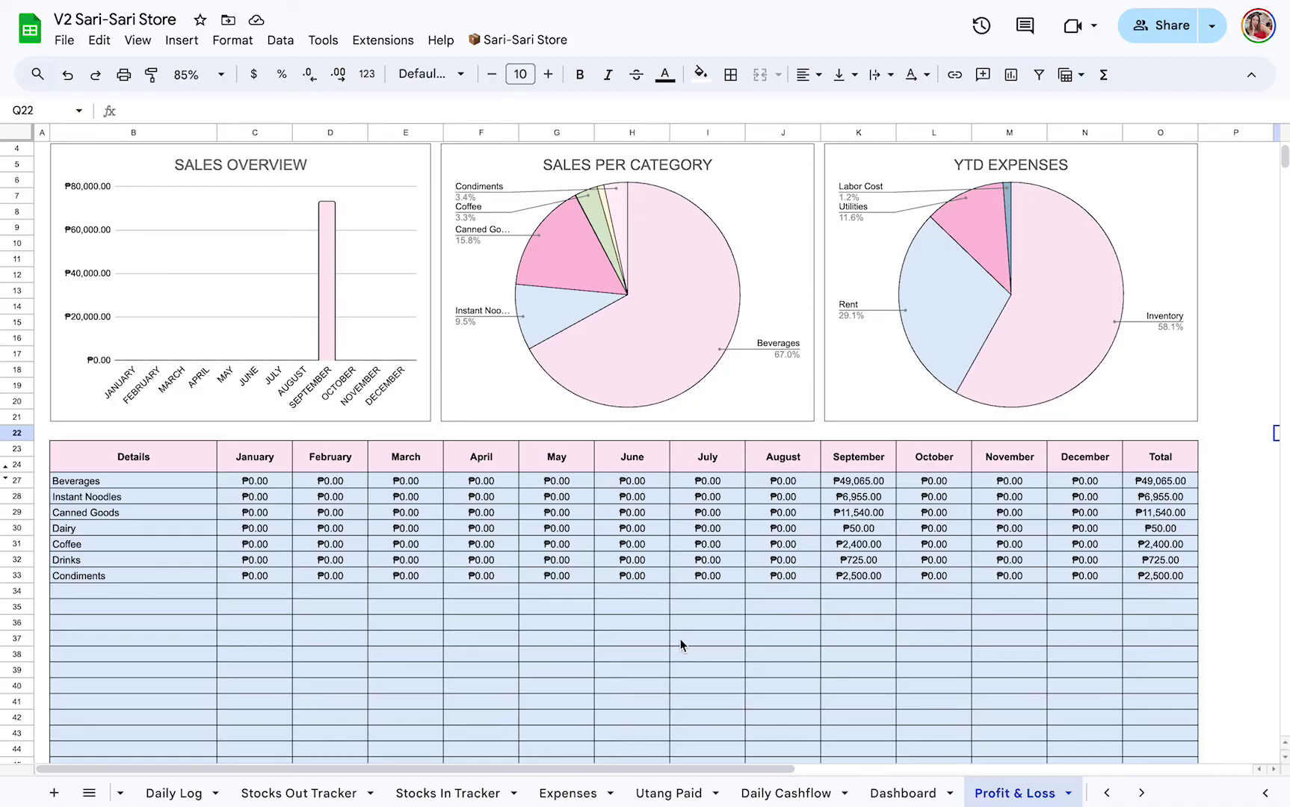
{"action": "scroll", "coordinate": [731, 508], "scroll_direction": "up", "scroll_amount": 1}
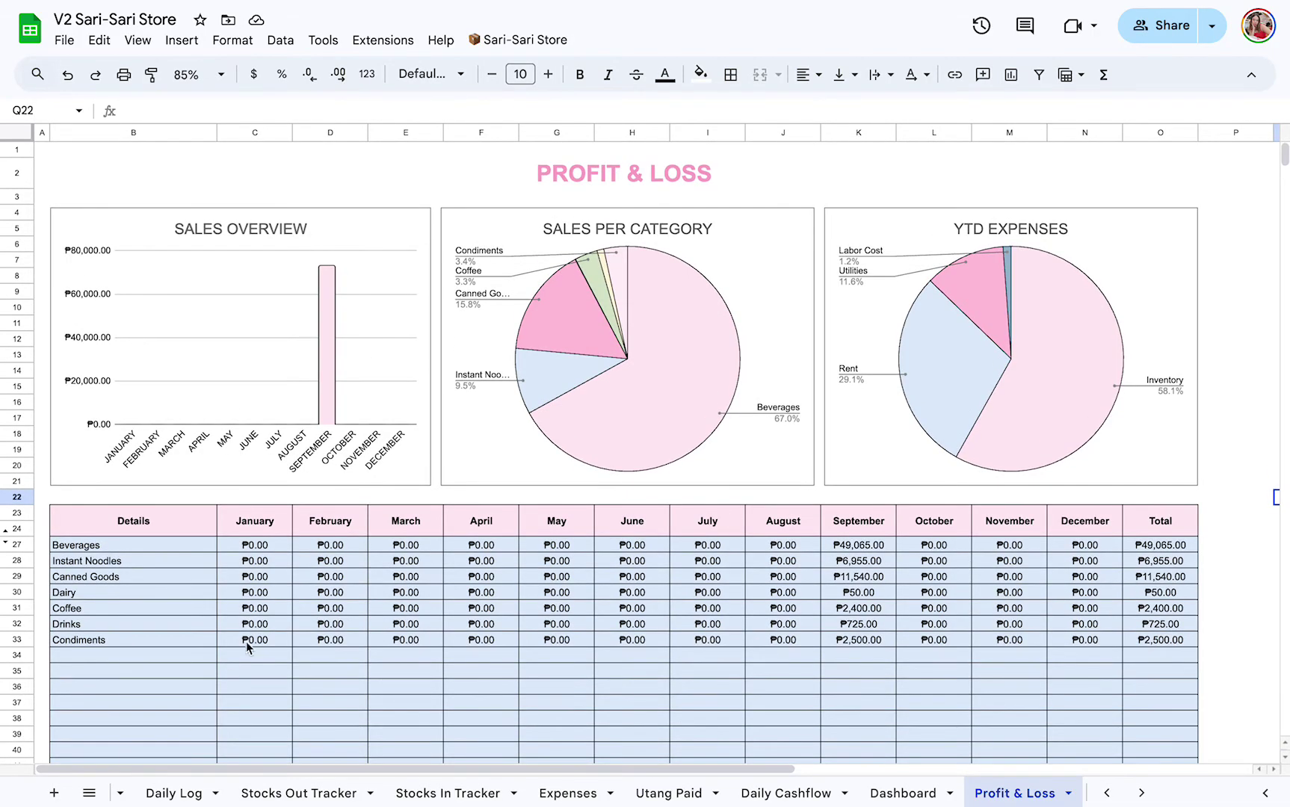
- Examine the Profit & Loss rows for total sales, COGS, itemized expenses, gross profit, net income and gross profit percentage
{"action": "scroll", "coordinate": [275, 561], "scroll_direction": "down", "scroll_amount": 5}
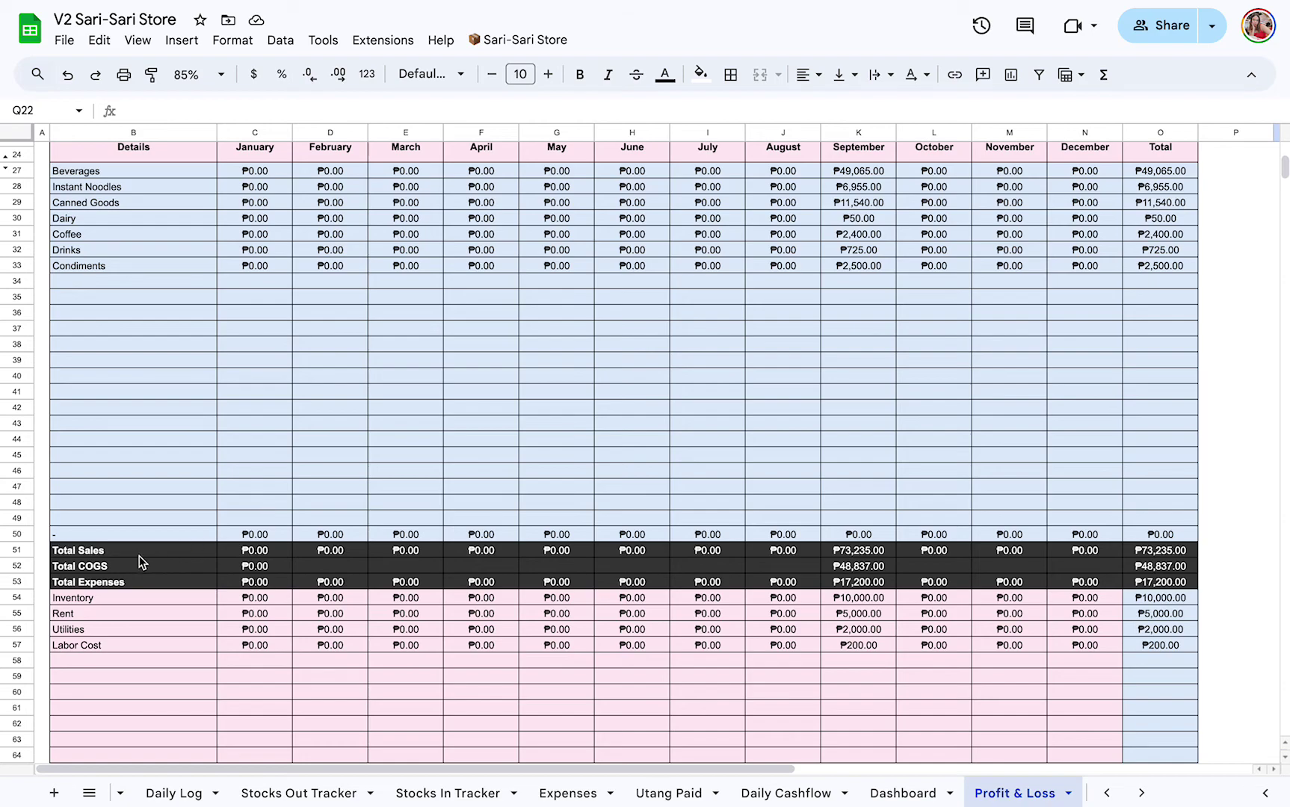
{"action": "scroll", "coordinate": [133, 588], "scroll_direction": "down", "scroll_amount": 4}
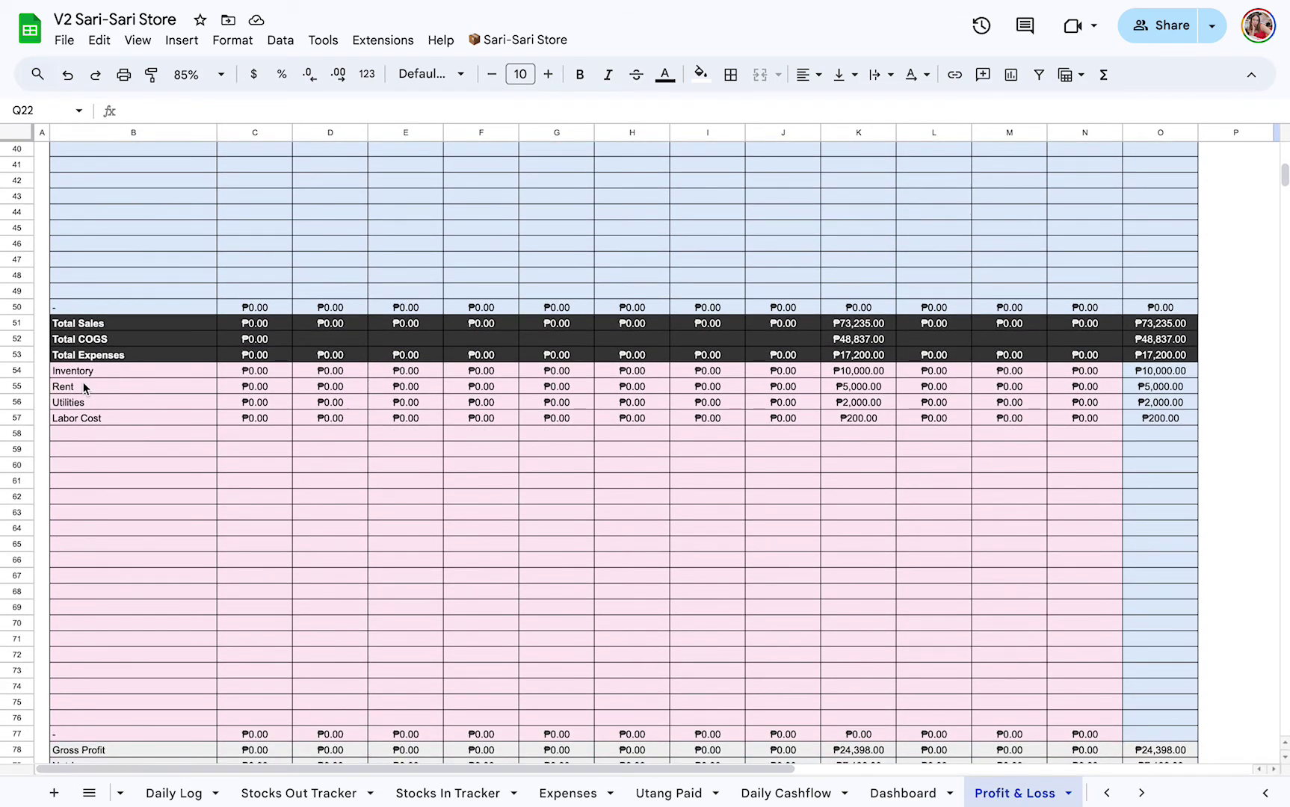
{"action": "scroll", "coordinate": [95, 717], "scroll_direction": "down", "scroll_amount": 2}
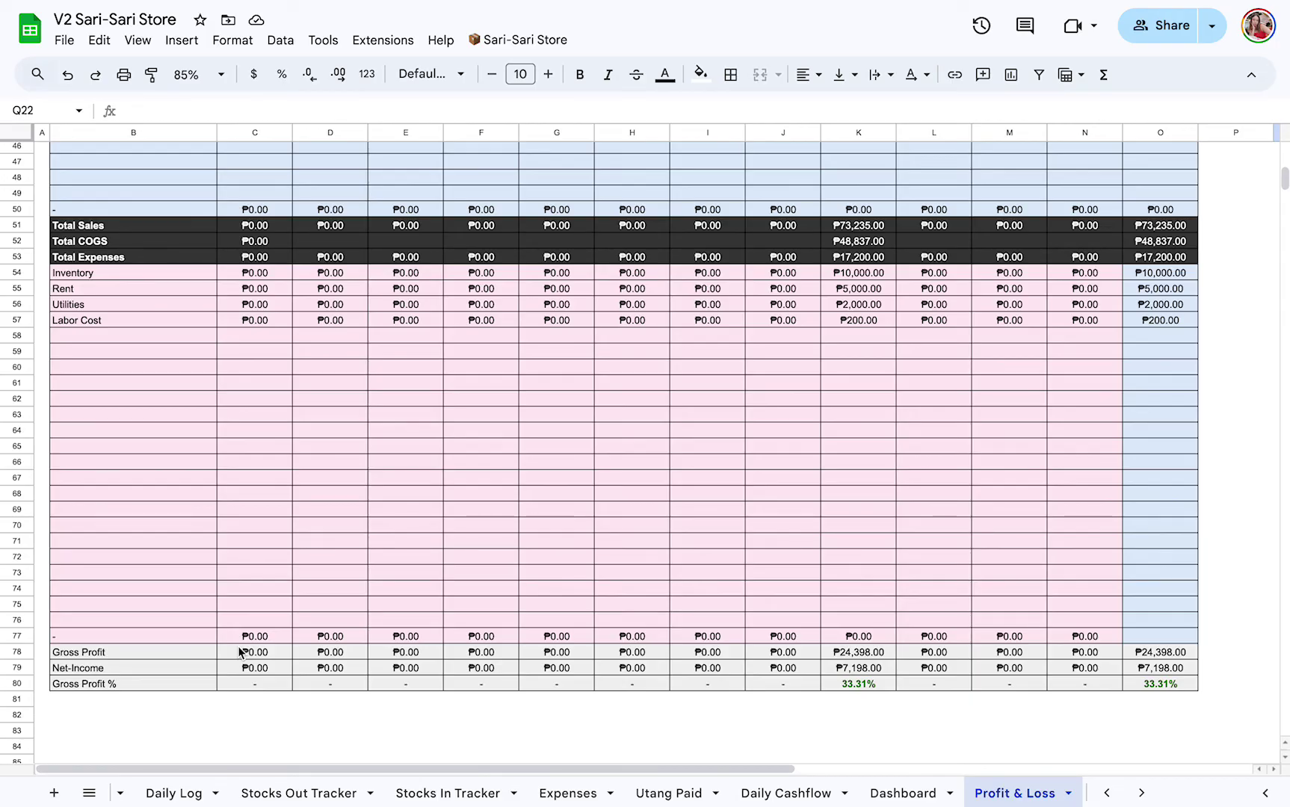
{"action": "scroll", "coordinate": [646, 420], "scroll_direction": "up", "scroll_amount": 10}
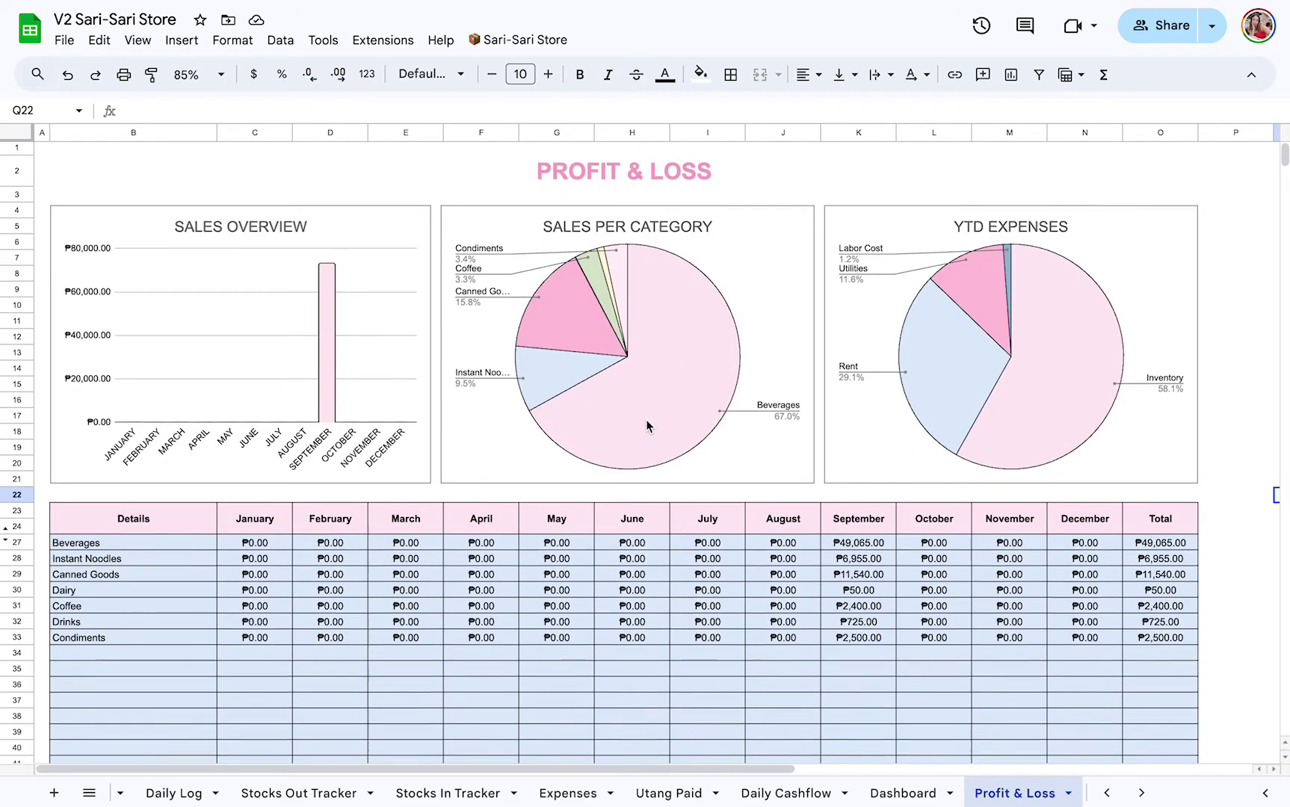
{"action": "scroll", "coordinate": [647, 425], "scroll_direction": "down", "scroll_amount": 10}
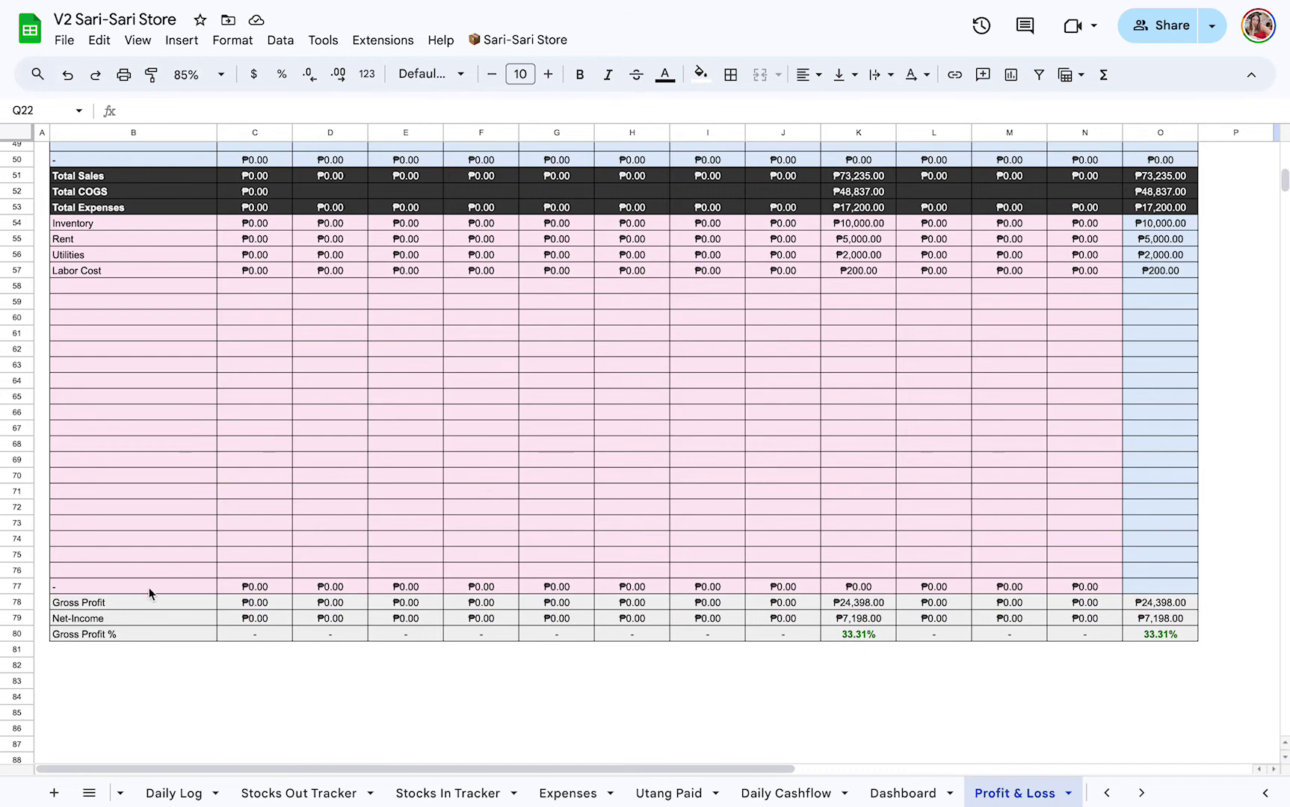
{"action": "left_click", "coordinate": [128, 619]}
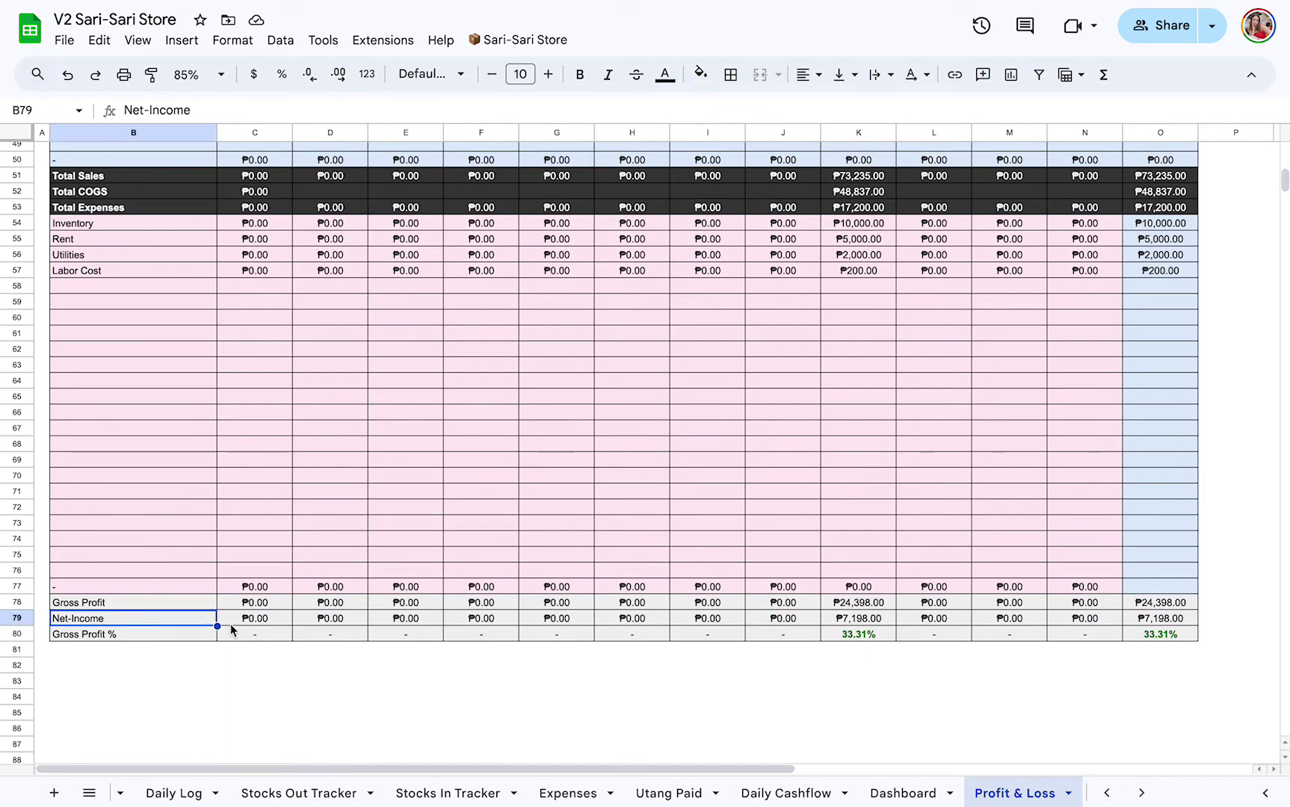
{"action": "scroll", "coordinate": [583, 564], "scroll_direction": "up", "scroll_amount": 10}
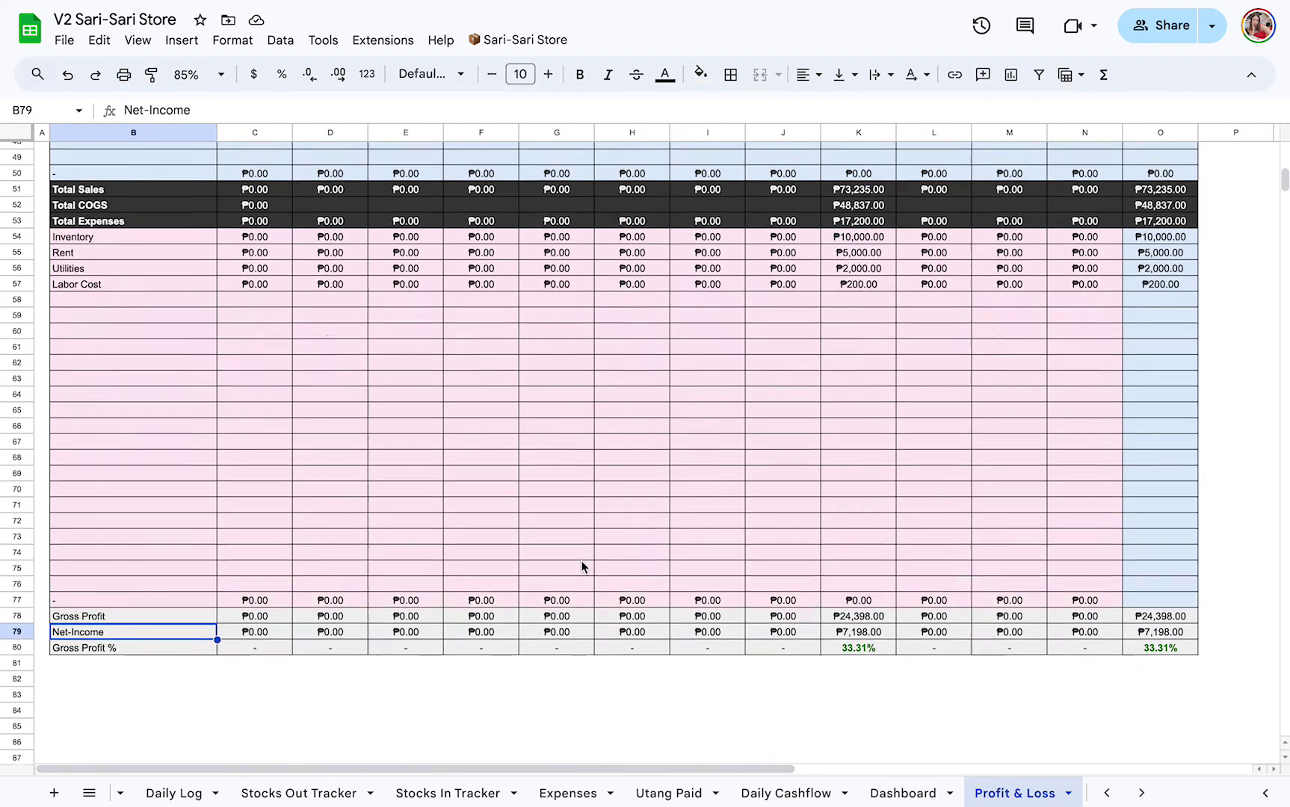
- Open the Start sheet and read the descriptions and formulas for Gross Profit, Net Income and COGS
{"action": "scroll", "coordinate": [992, 797], "scroll_direction": "down", "scroll_amount": 1}
{"action": "scroll", "coordinate": [993, 796], "scroll_direction": "down", "scroll_amount": 2}
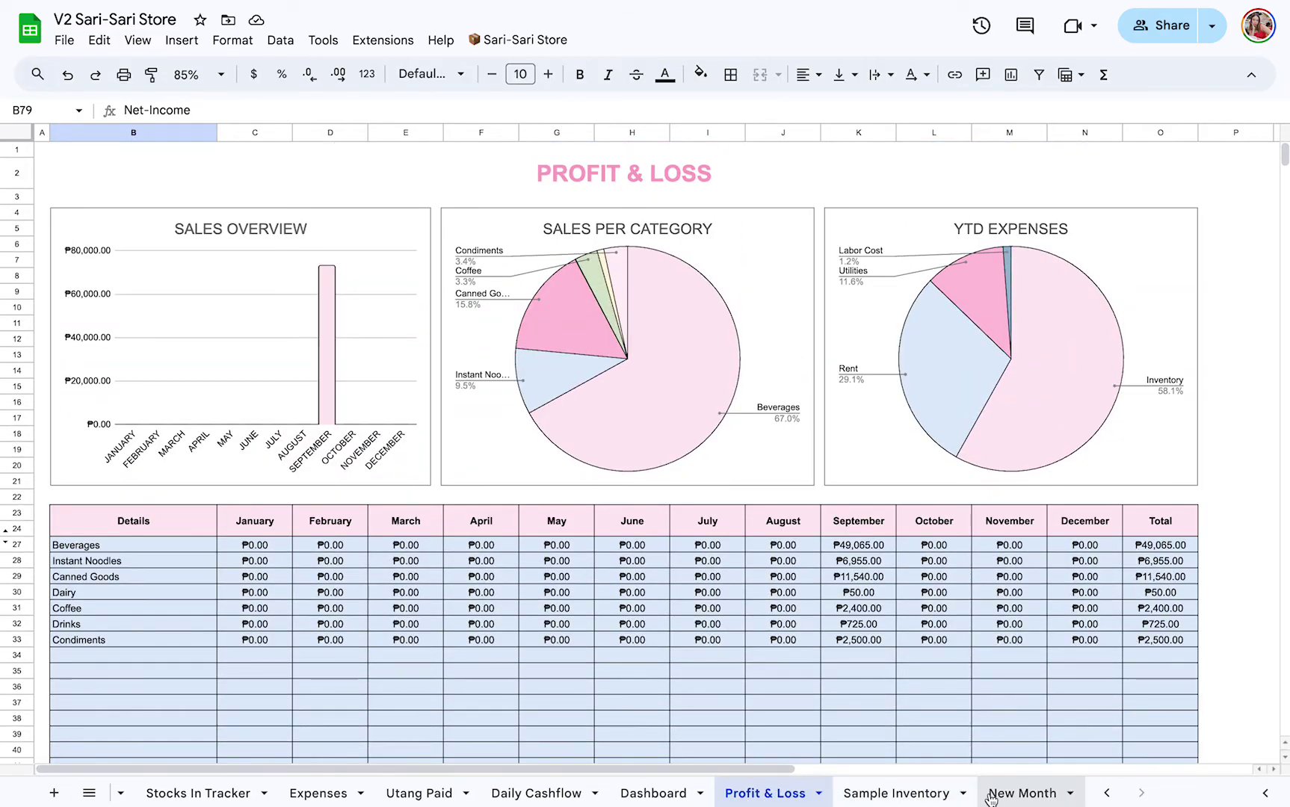
{"action": "scroll", "coordinate": [557, 792], "scroll_direction": "up", "scroll_amount": 4}
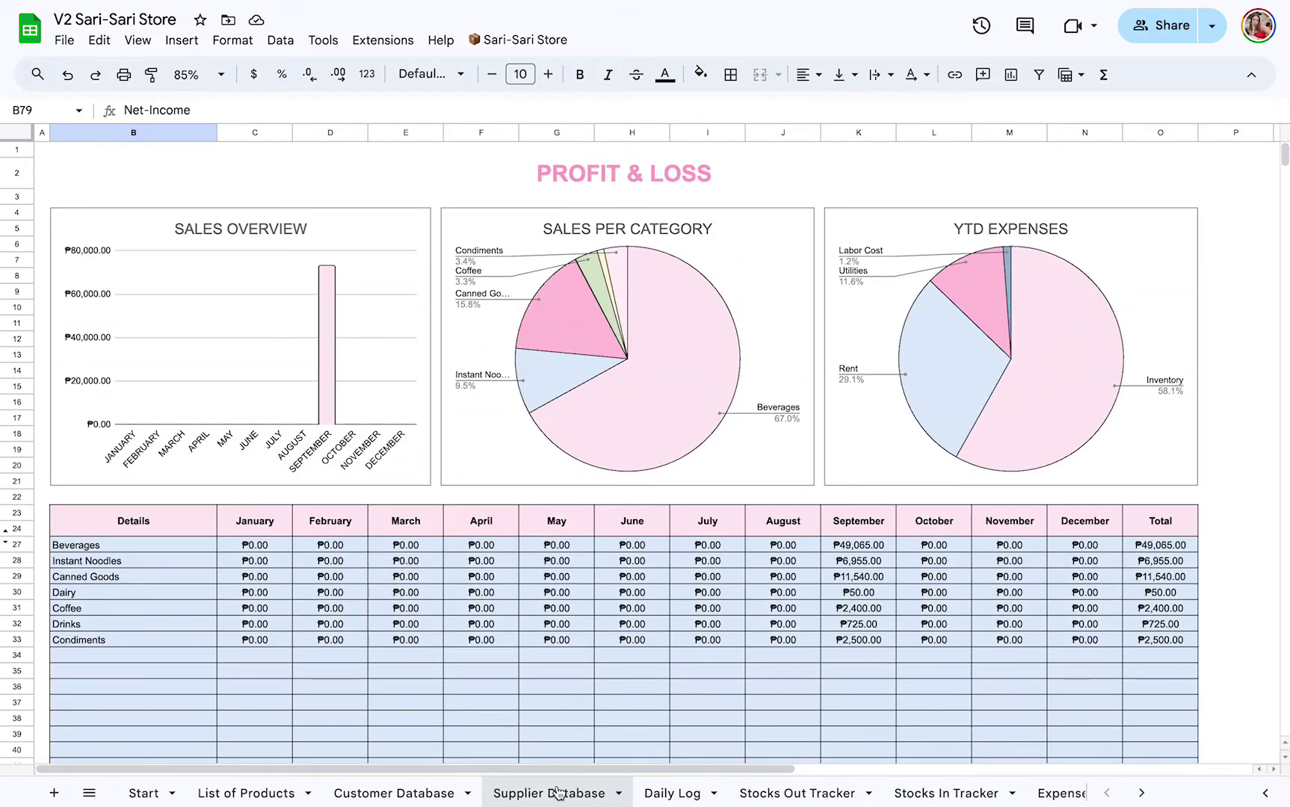
{"action": "left_click", "coordinate": [142, 796]}
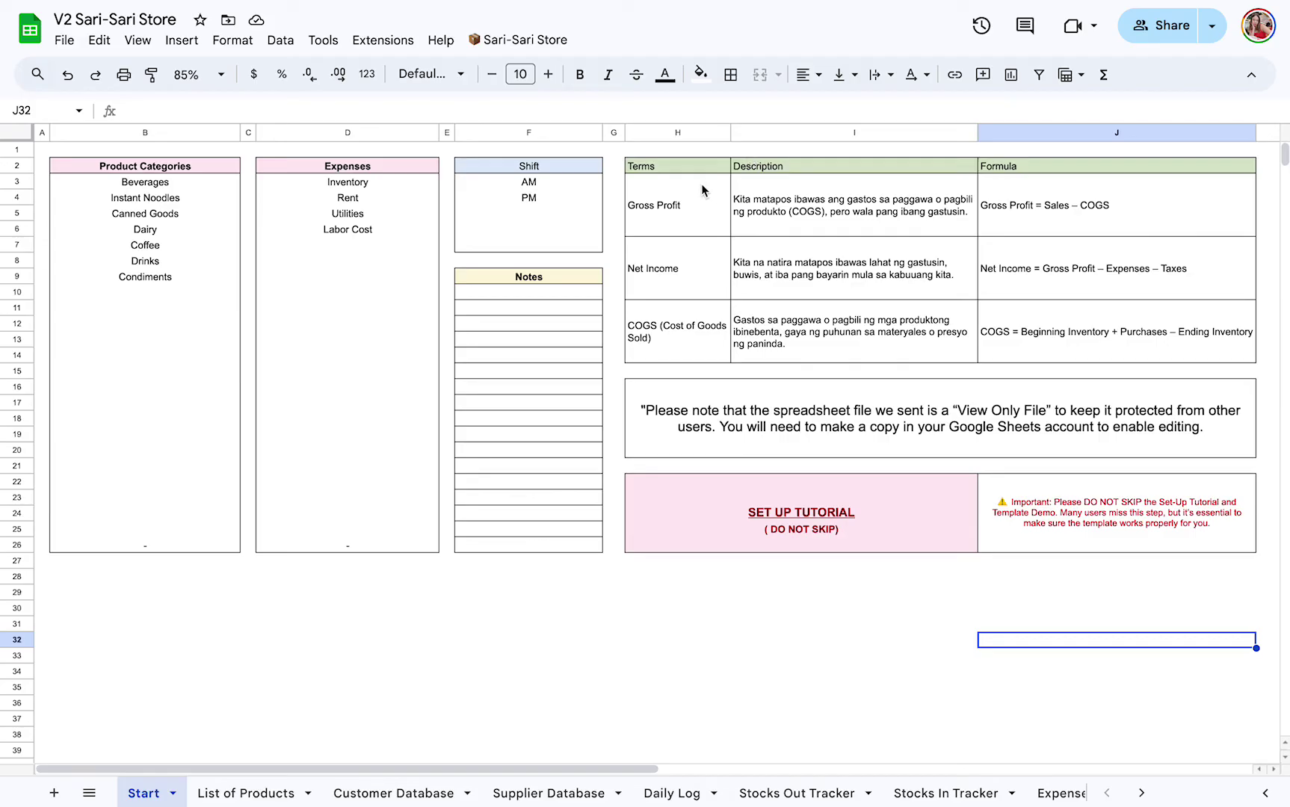
{"action": "left_click", "coordinate": [918, 219]}
{"action": "left_click", "coordinate": [918, 254]}
{"action": "left_click", "coordinate": [909, 344]}
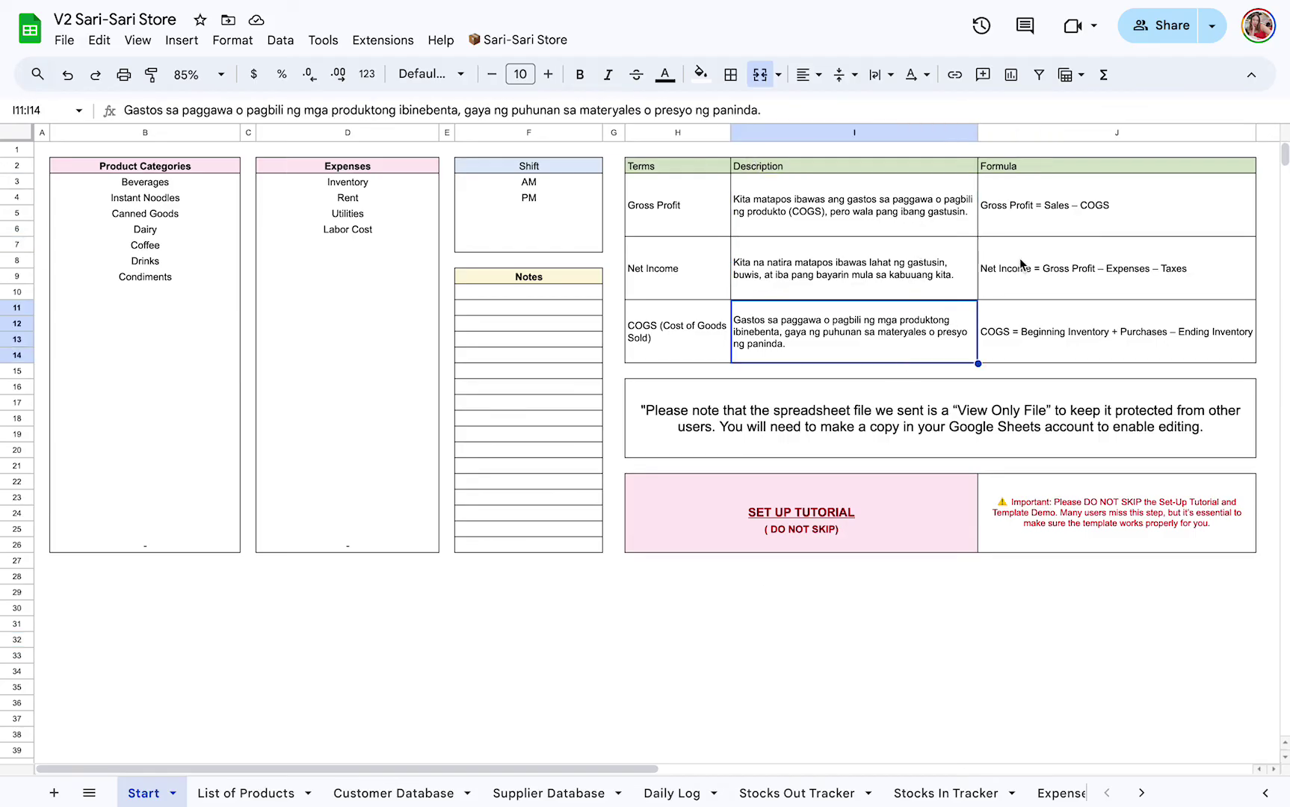
{"action": "scroll", "coordinate": [915, 781], "scroll_direction": "right", "scroll_amount": 4}
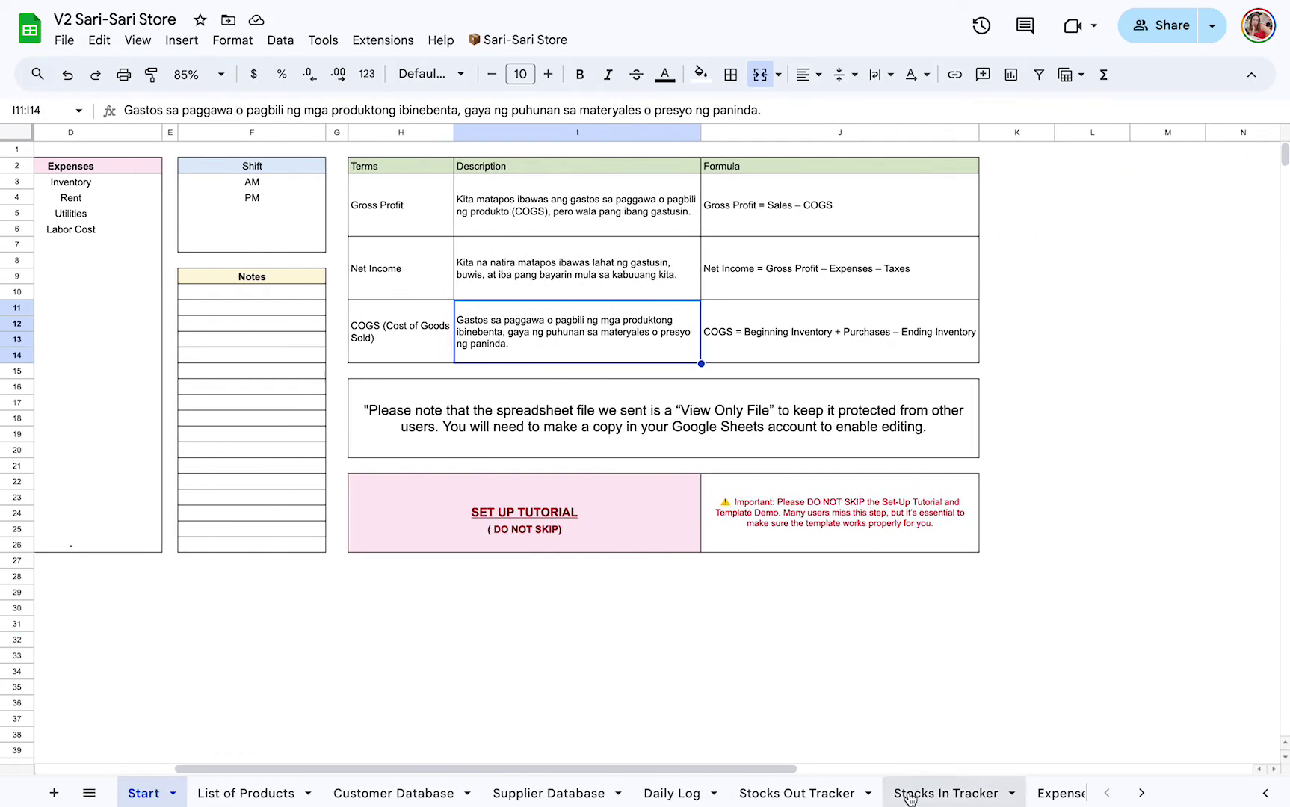
- Open the Sample Inventory sheet and review its September summary cells for sales, COGS, profit and profit percentage
{"action": "scroll", "coordinate": [910, 798], "scroll_direction": "right", "scroll_amount": 6}
{"action": "scroll", "coordinate": [910, 798], "scroll_direction": "right", "scroll_amount": 3}
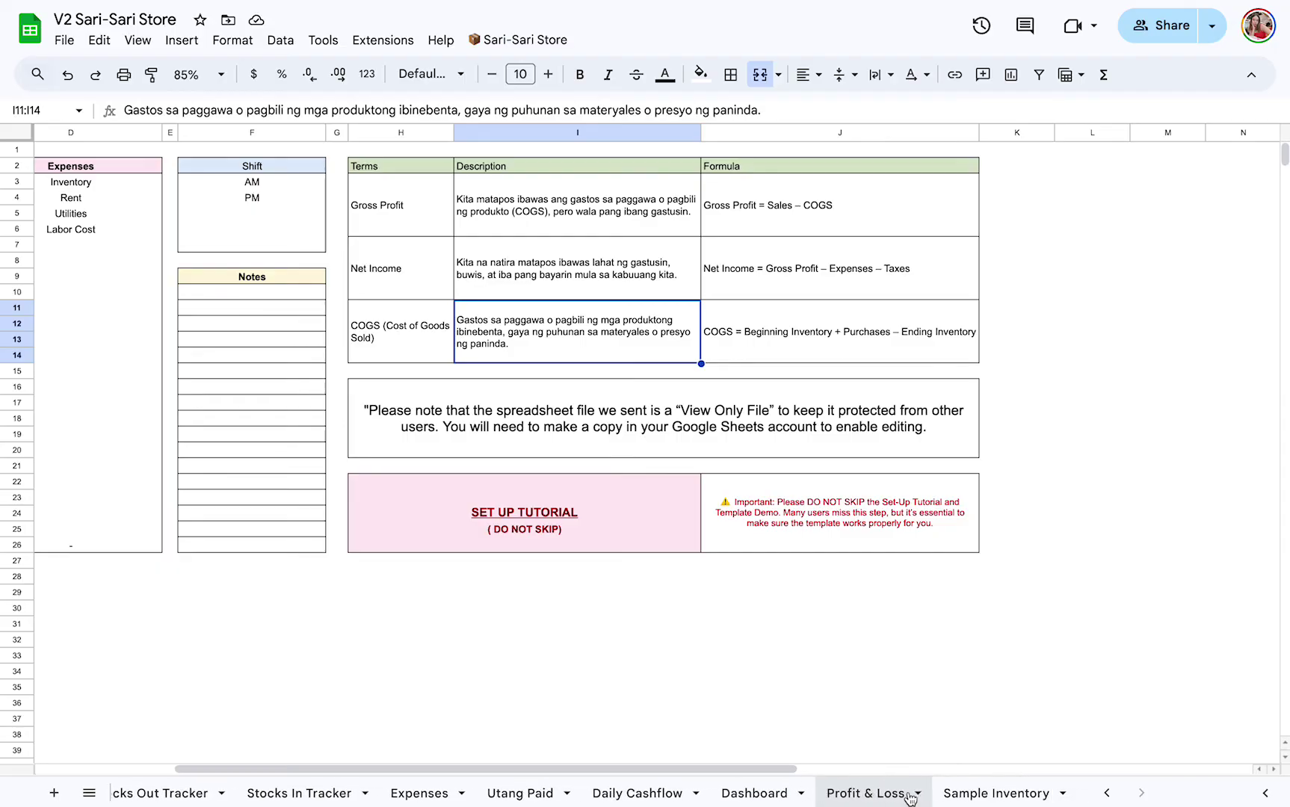
{"action": "left_click", "coordinate": [985, 792]}
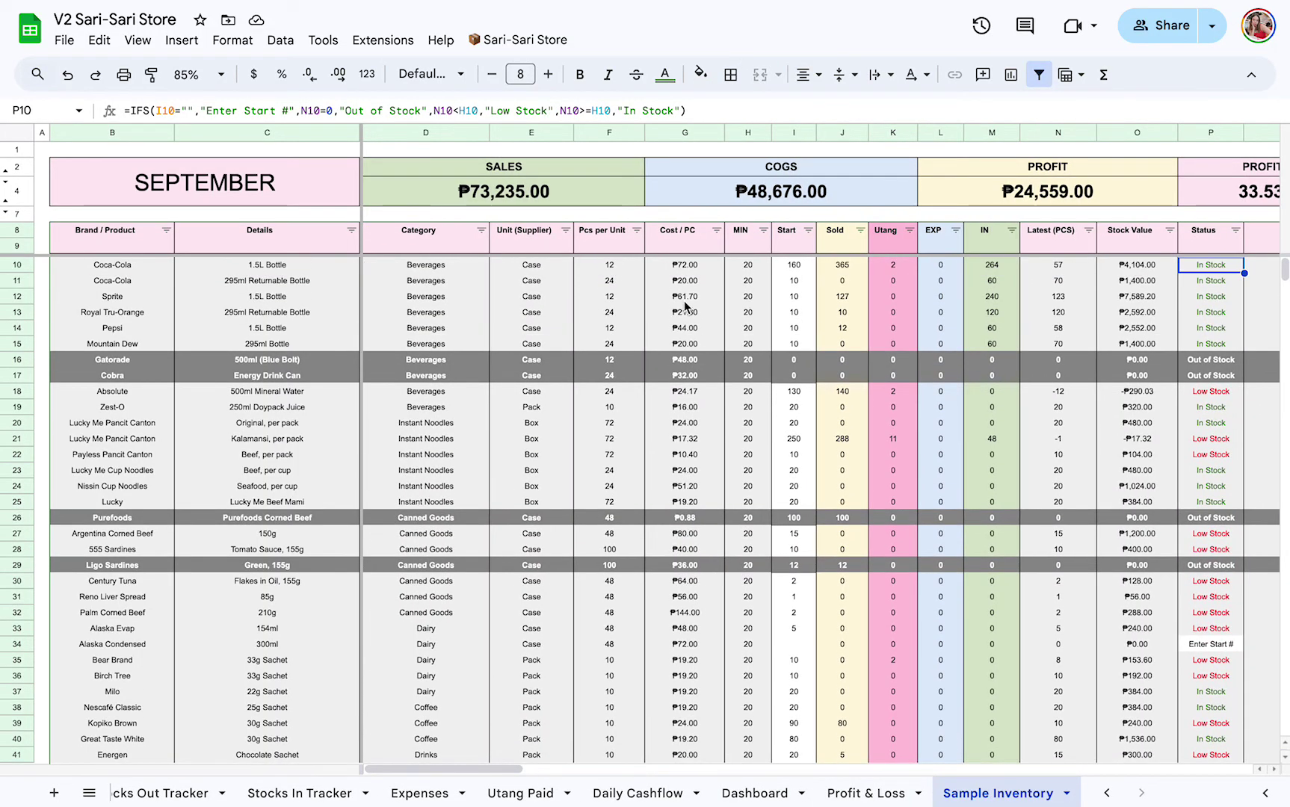
{"action": "left_click", "coordinate": [185, 196]}
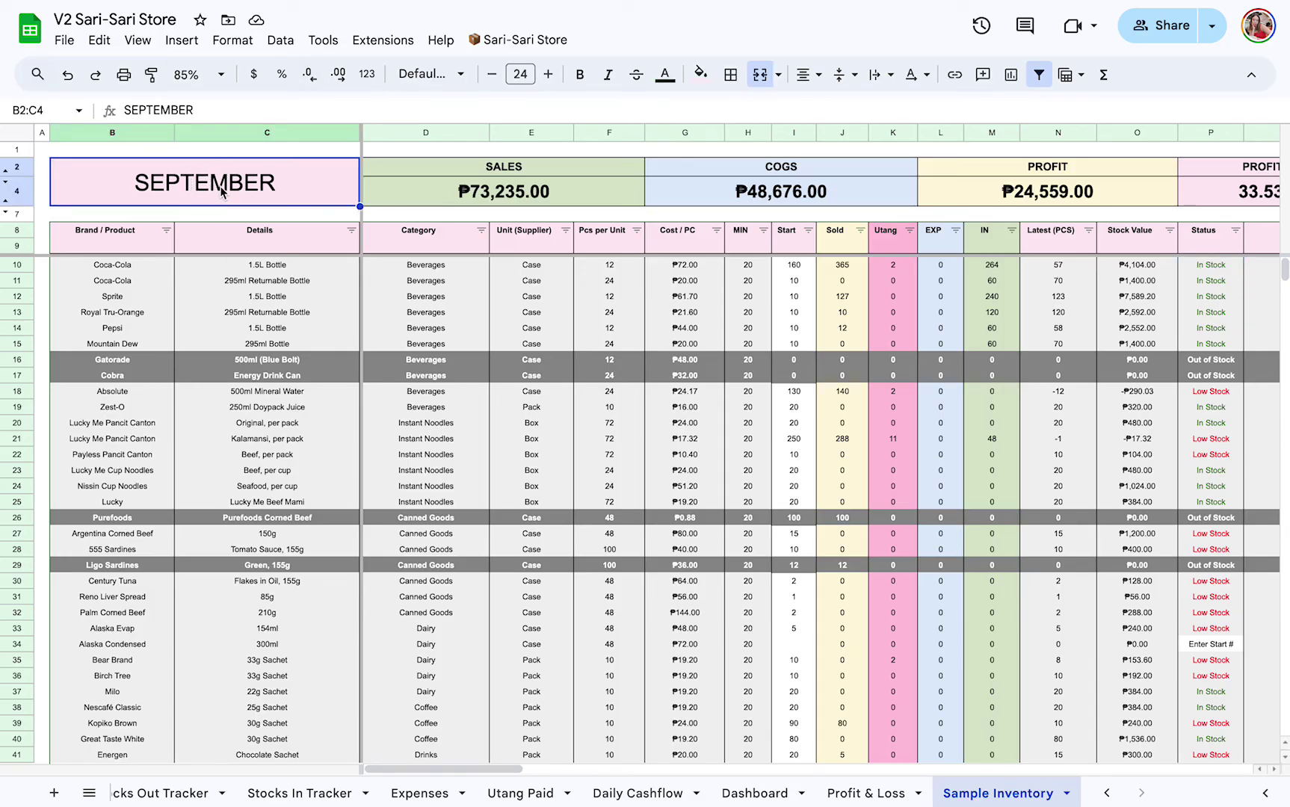
{"action": "left_click", "coordinate": [538, 197]}
{"action": "left_click", "coordinate": [800, 196]}
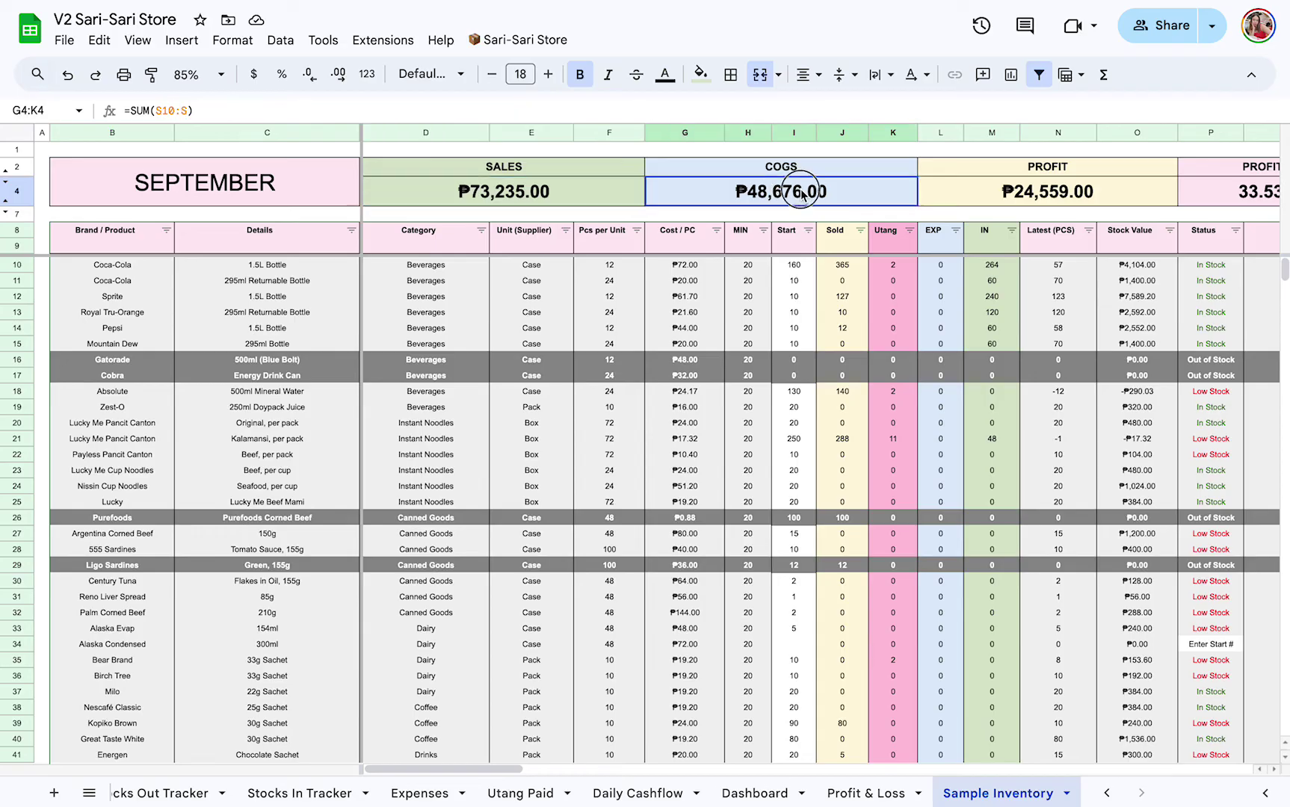
{"action": "scroll", "coordinate": [802, 196], "scroll_direction": "right", "scroll_amount": 5}
{"action": "scroll", "coordinate": [802, 196], "scroll_direction": "left", "scroll_amount": 5}
{"action": "left_click", "coordinate": [1096, 201]}
{"action": "scroll", "coordinate": [1096, 200], "scroll_direction": "right", "scroll_amount": 5}
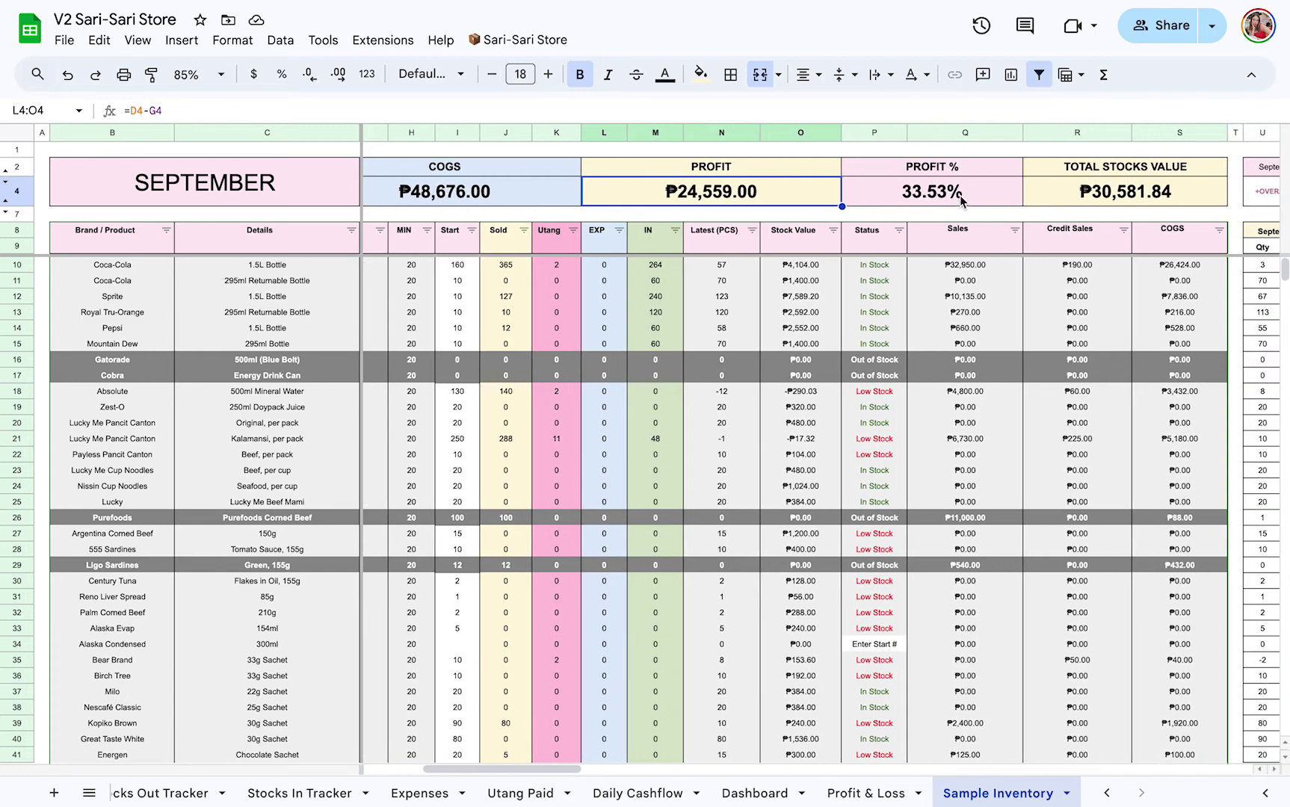
{"action": "left_click", "coordinate": [968, 198]}
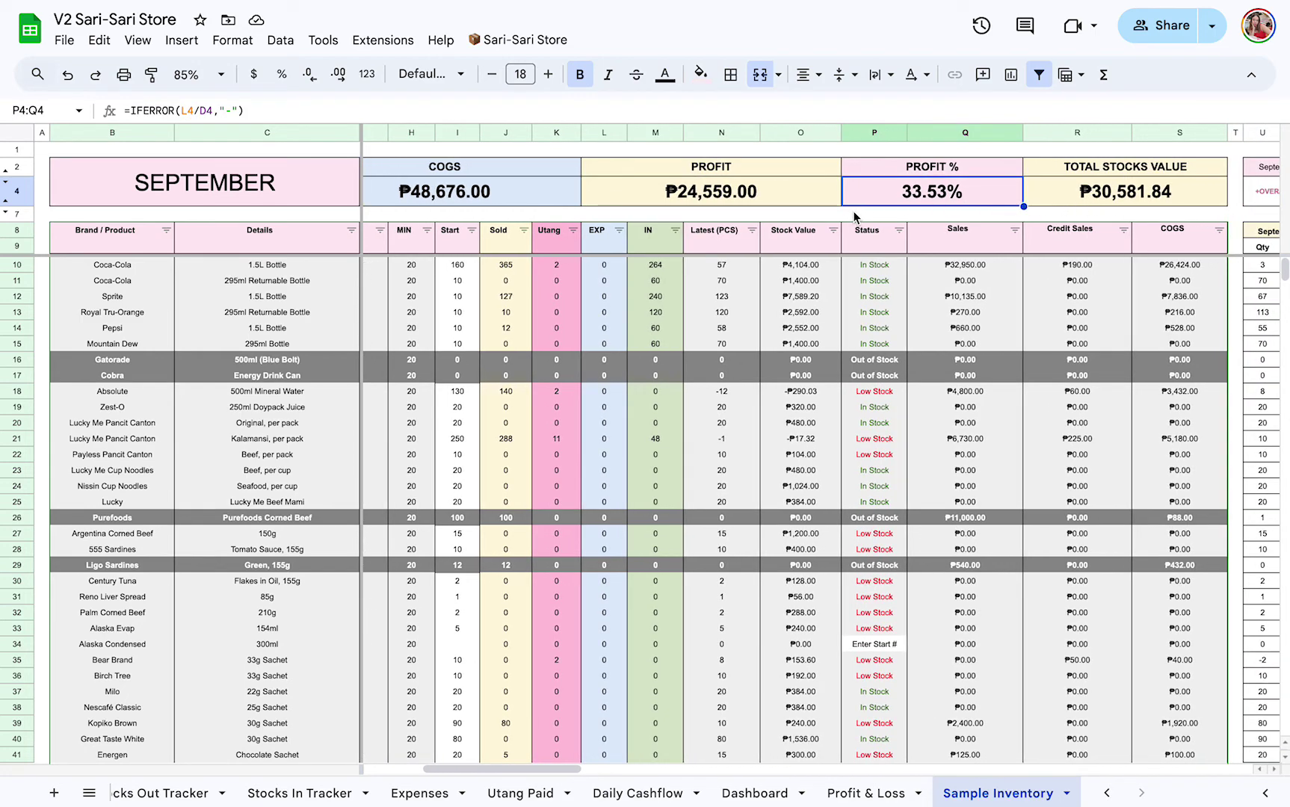
- Change the "PROFIT" summary heading on the Sample Inventory sheet to "GROSS PROFIT"
{"action": "left_click", "coordinate": [889, 170]}
{"action": "double_click", "coordinate": [682, 171]}
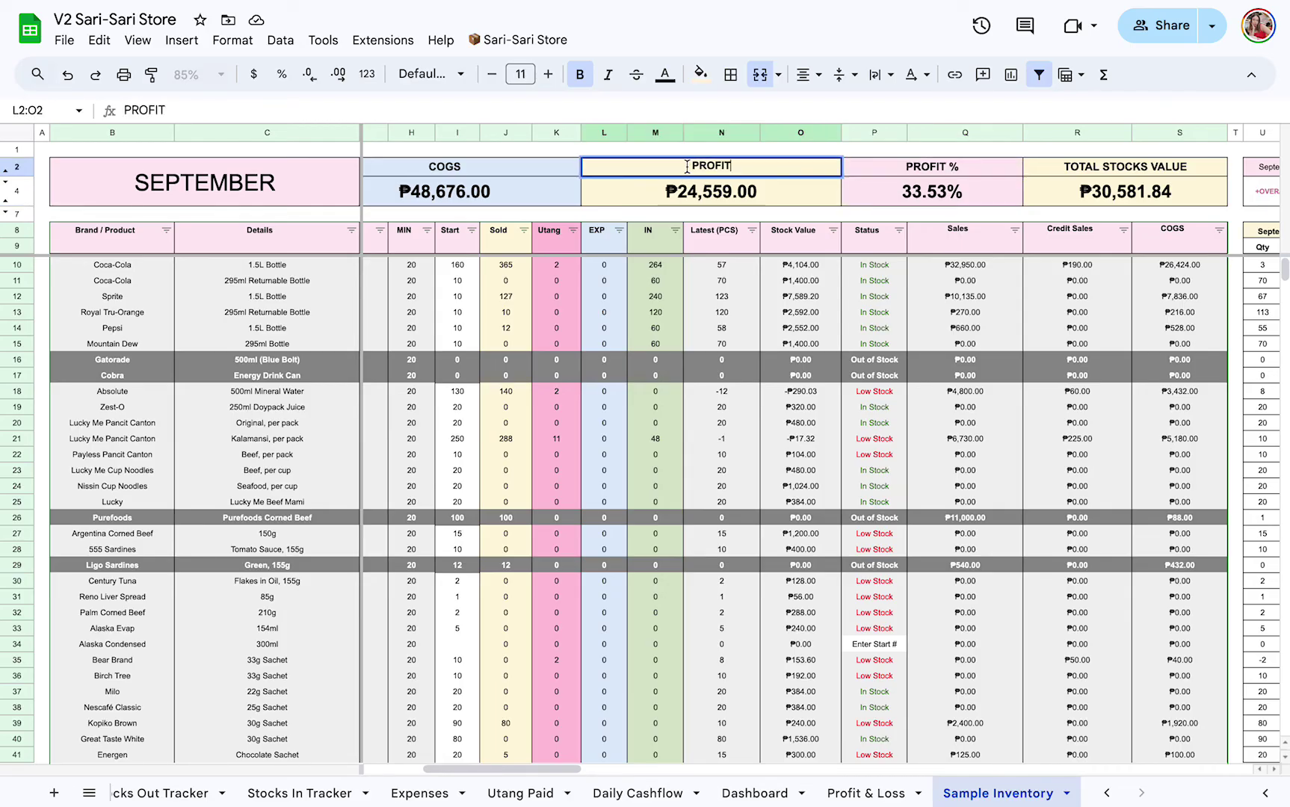
{"action": "type", "text": "GOR"}
{"action": "key", "text": "BackSpace"}
{"action": "key", "text": "BackSpace"}
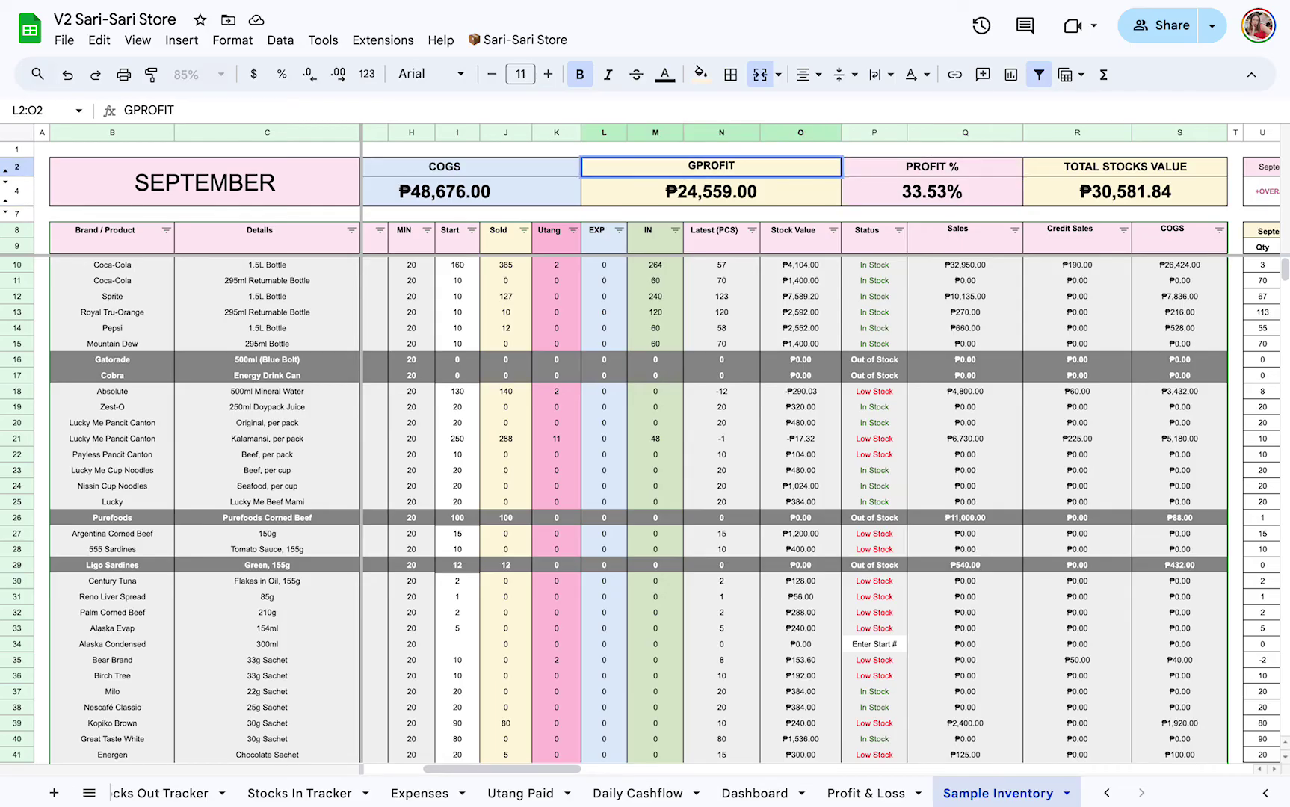
{"action": "type", "text": "ROSS"}
{"action": "key", "text": "Return"}
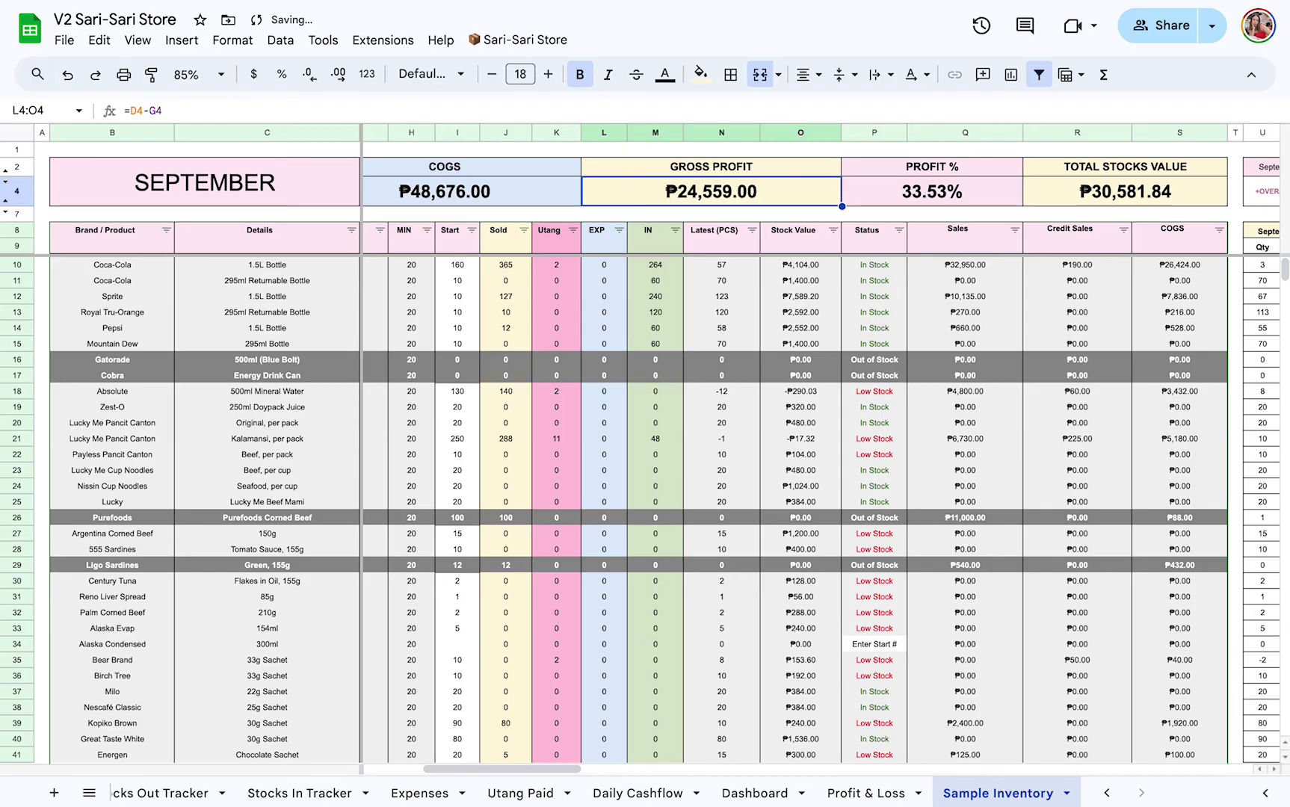
- Review the Profit % heading and the Total Stocks Value cell with its formula, and glance over the product rows
{"action": "left_click", "coordinate": [933, 171]}
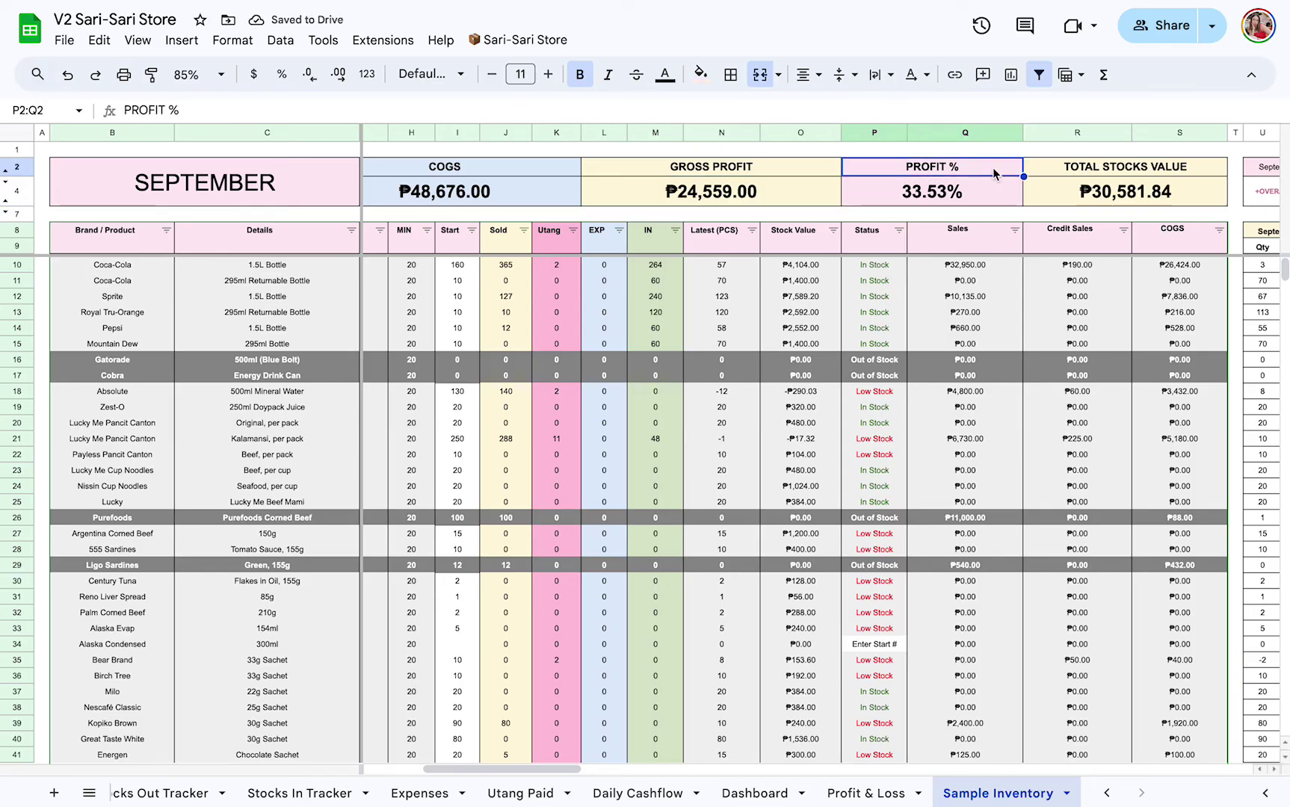
{"action": "left_click", "coordinate": [1127, 170]}
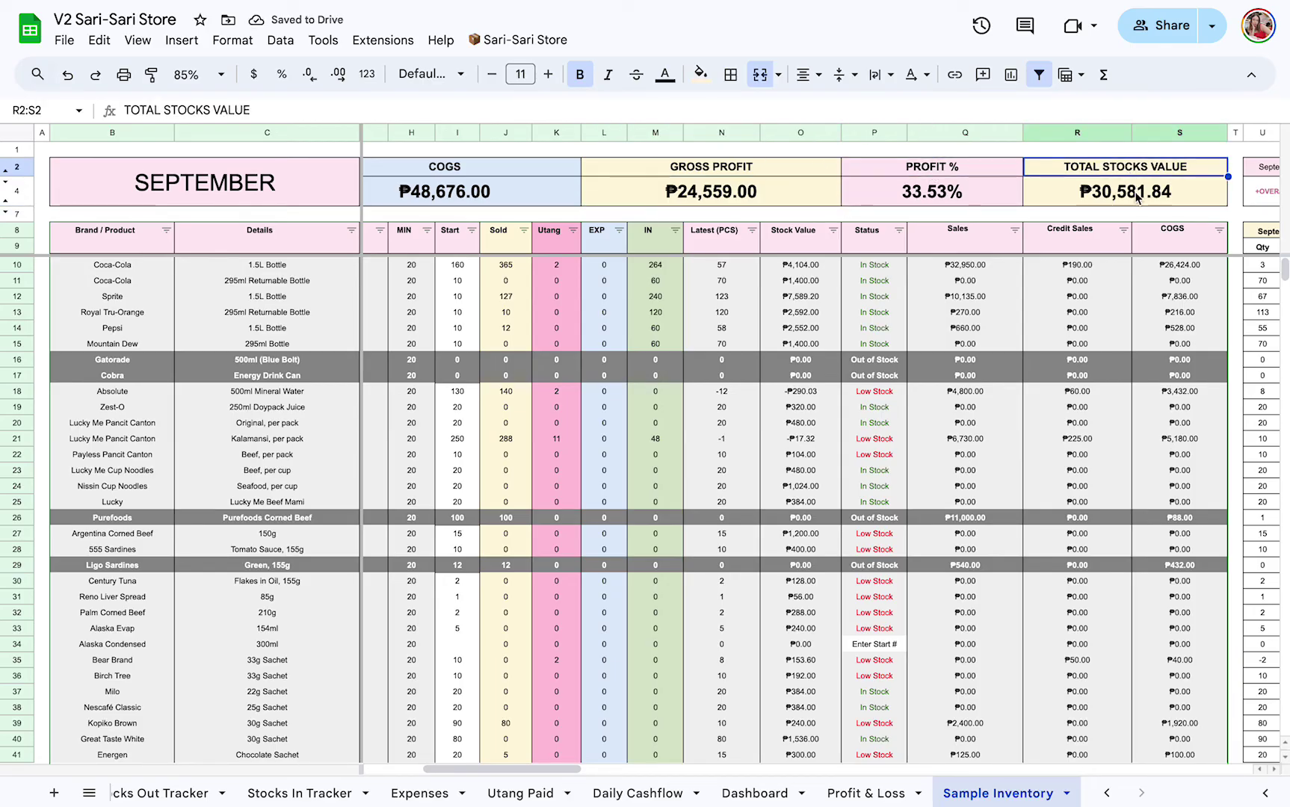
{"action": "left_click", "coordinate": [1116, 199]}
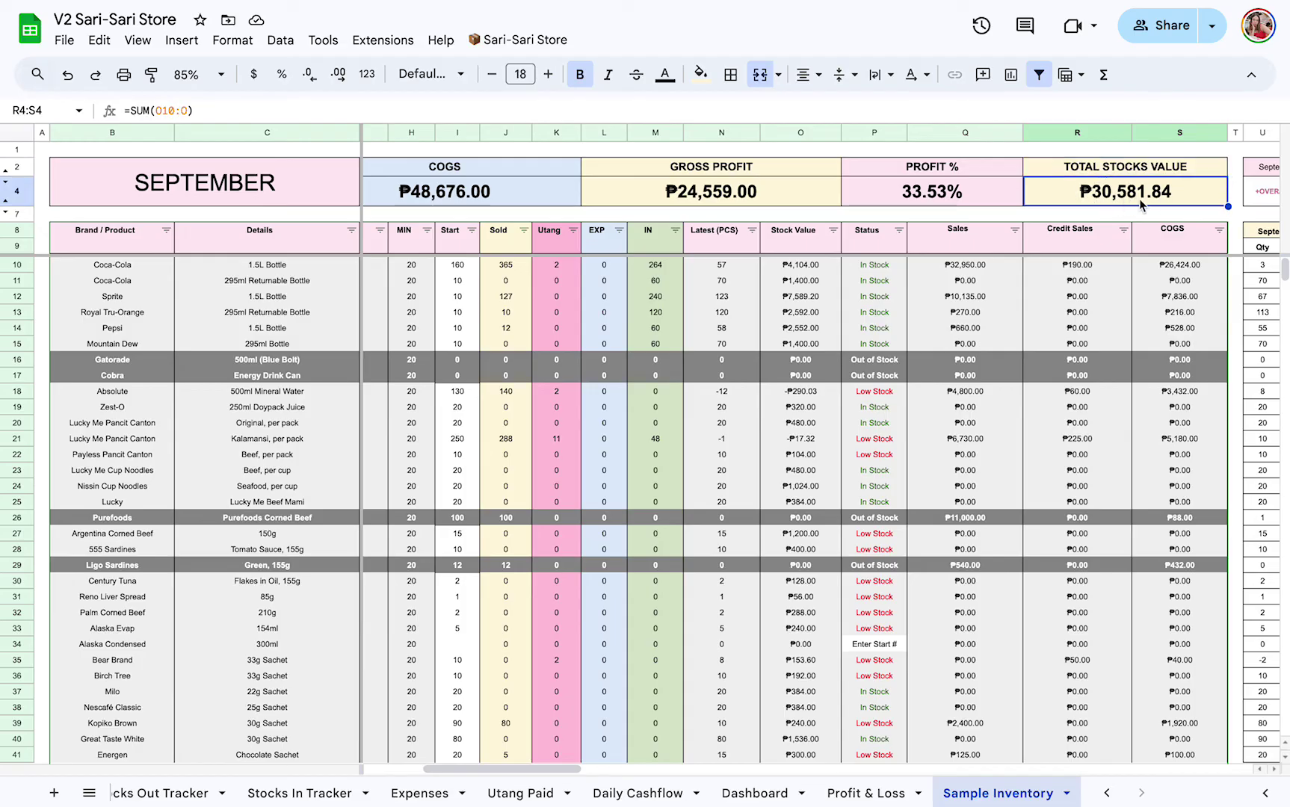
{"action": "scroll", "coordinate": [630, 326], "scroll_direction": "left", "scroll_amount": 5}
{"action": "scroll", "coordinate": [630, 326], "scroll_direction": "down", "scroll_amount": 2}
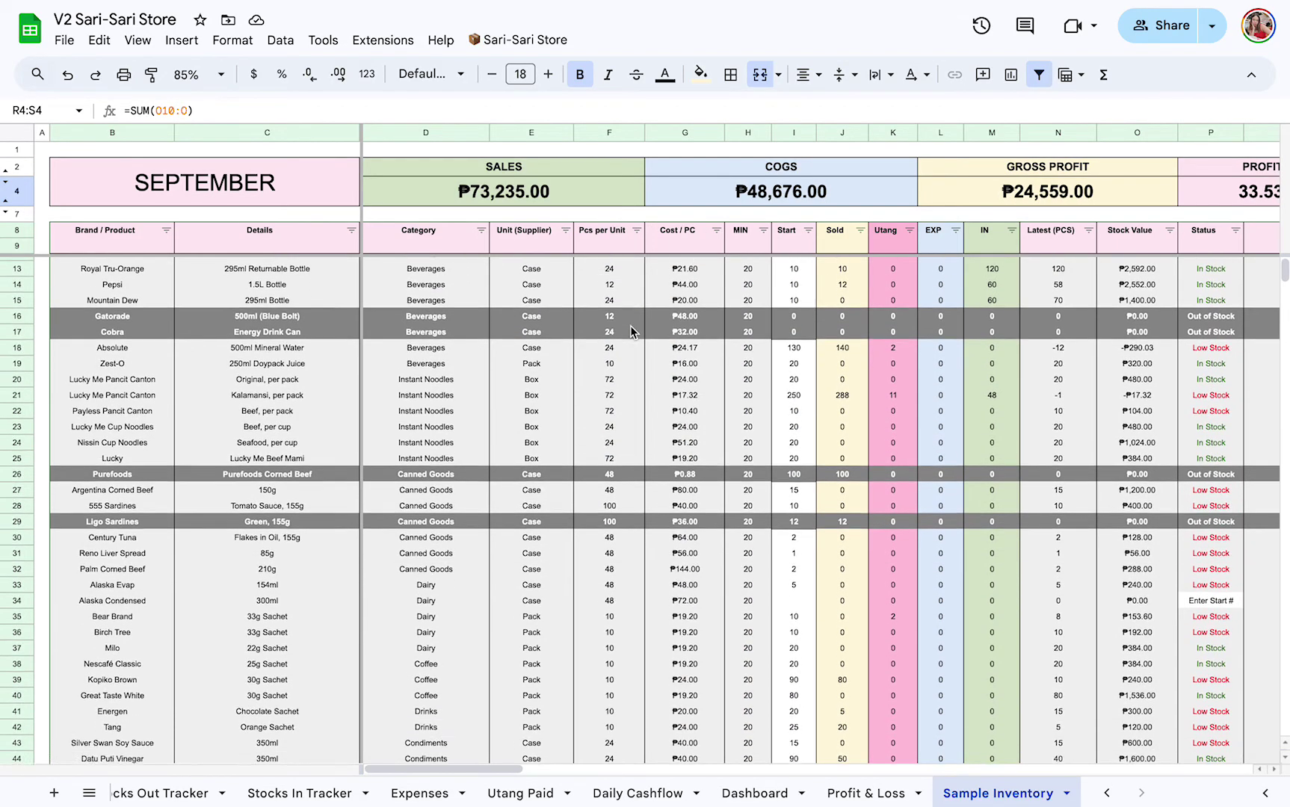
{"action": "scroll", "coordinate": [630, 326], "scroll_direction": "up", "scroll_amount": 2}
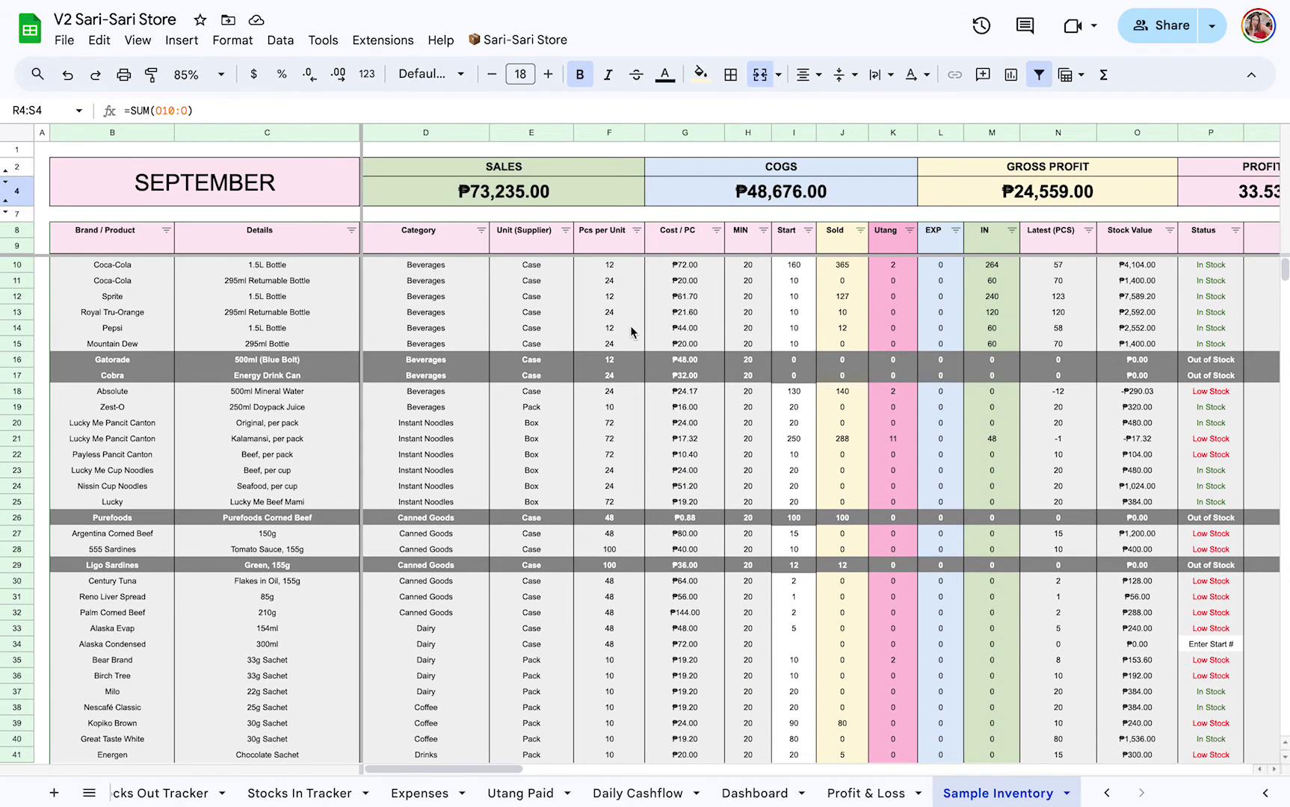
- Examine the starting quantities in the Start column for the beverage and instant noodle products
{"action": "left_click", "coordinate": [784, 133]}
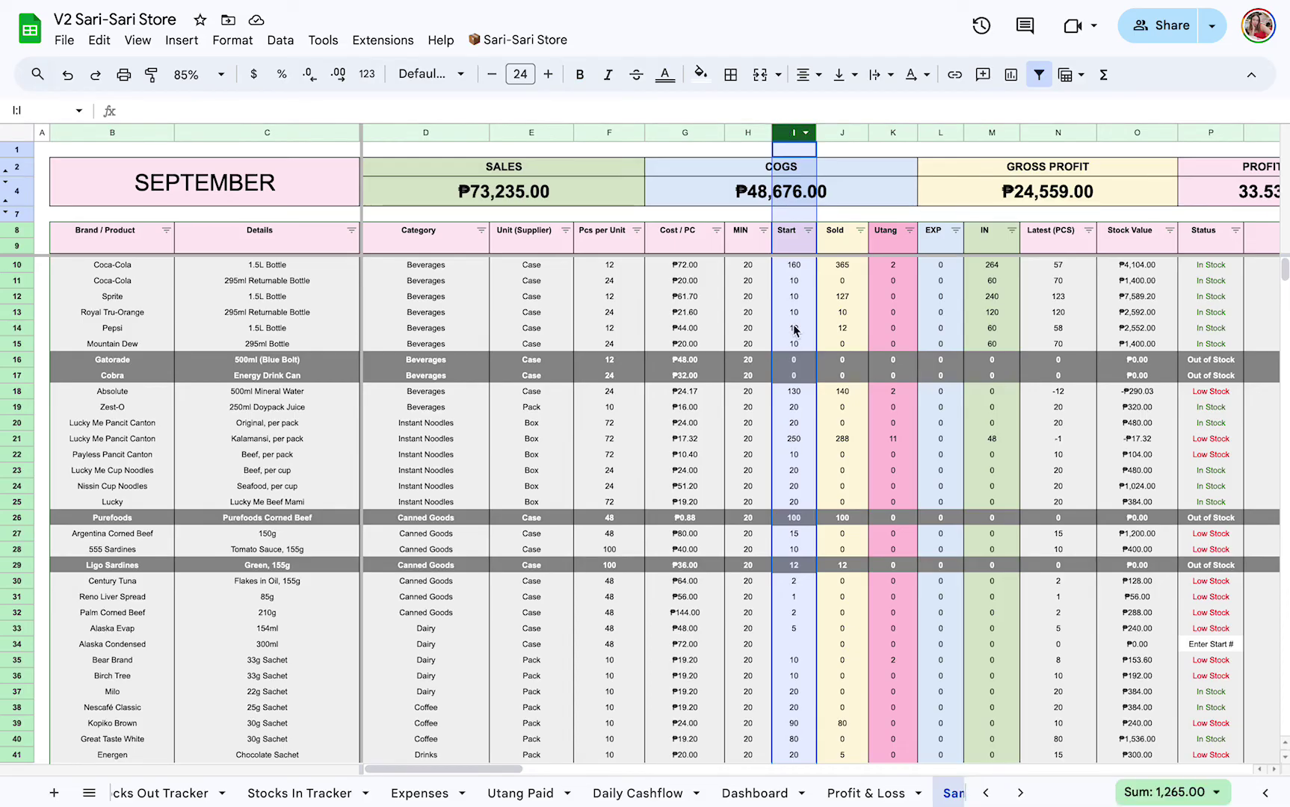
{"action": "left_click", "coordinate": [790, 266]}
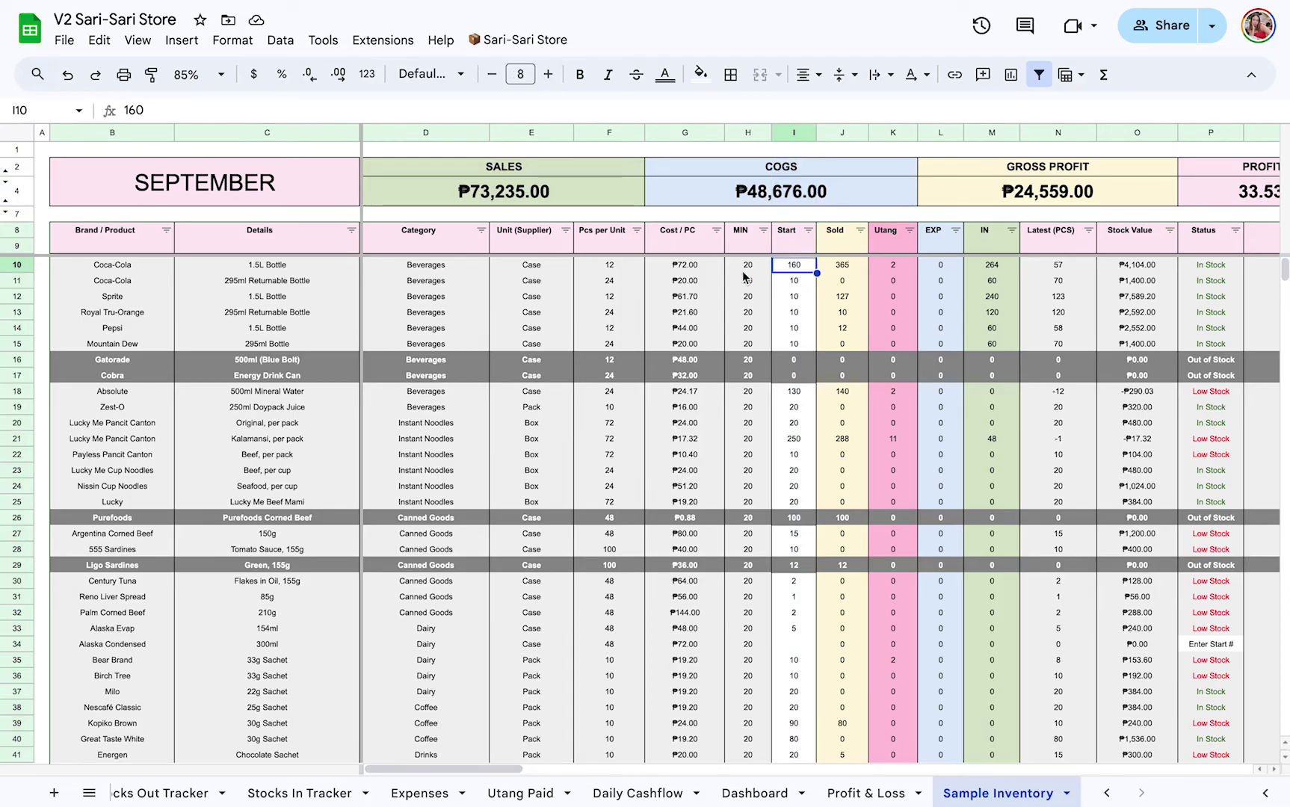
{"action": "left_click", "coordinate": [795, 281]}
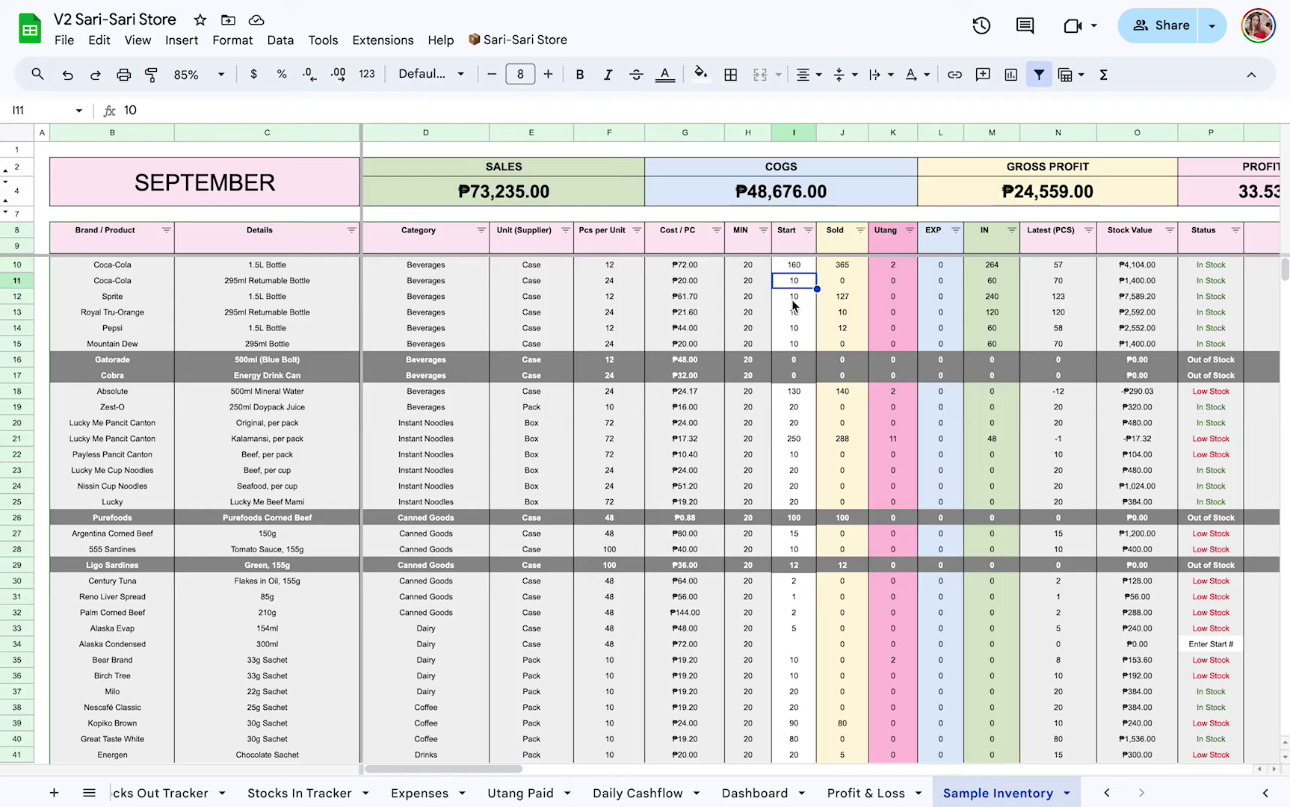
{"action": "left_click", "coordinate": [793, 297]}
{"action": "left_click", "coordinate": [794, 312]}
{"action": "left_click", "coordinate": [793, 334]}
{"action": "left_click", "coordinate": [793, 341]}
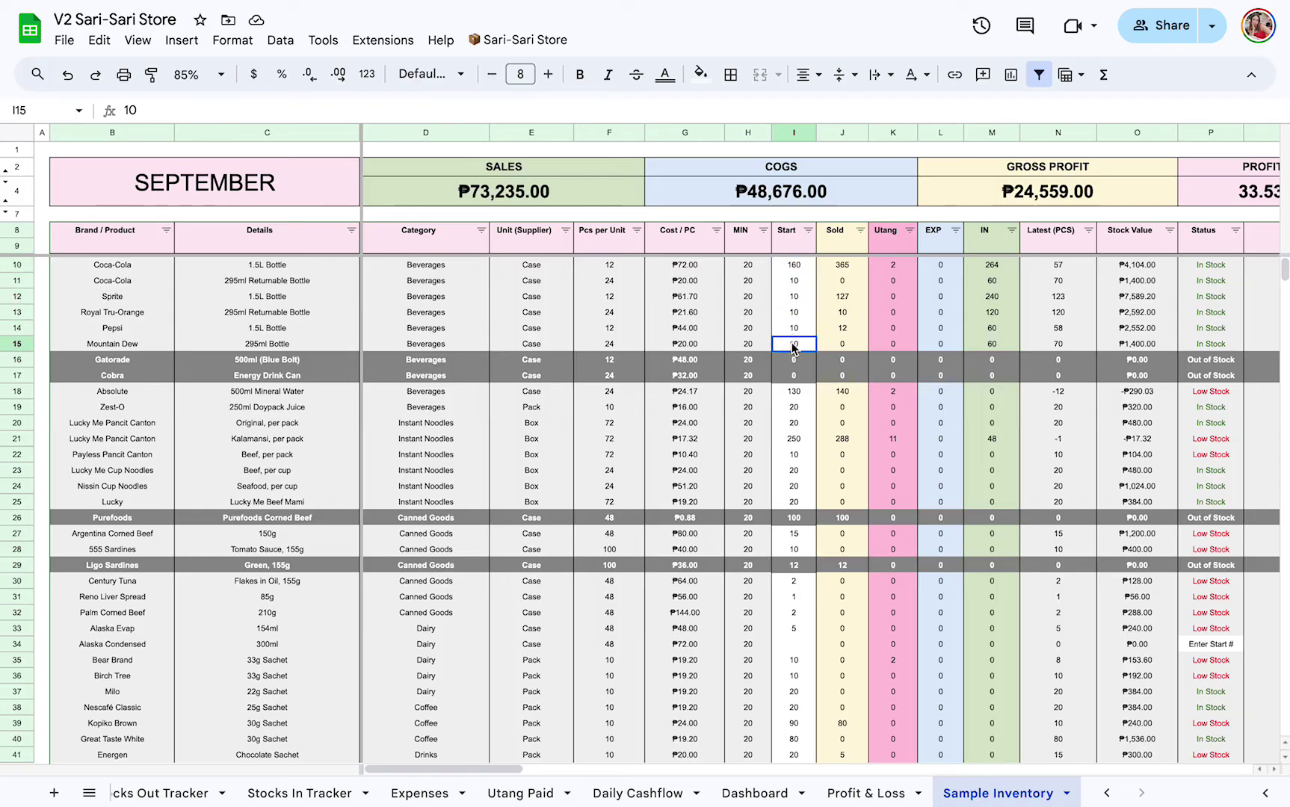
{"action": "left_click", "coordinate": [797, 397]}
{"action": "left_click", "coordinate": [796, 408]}
{"action": "left_click", "coordinate": [795, 438]}
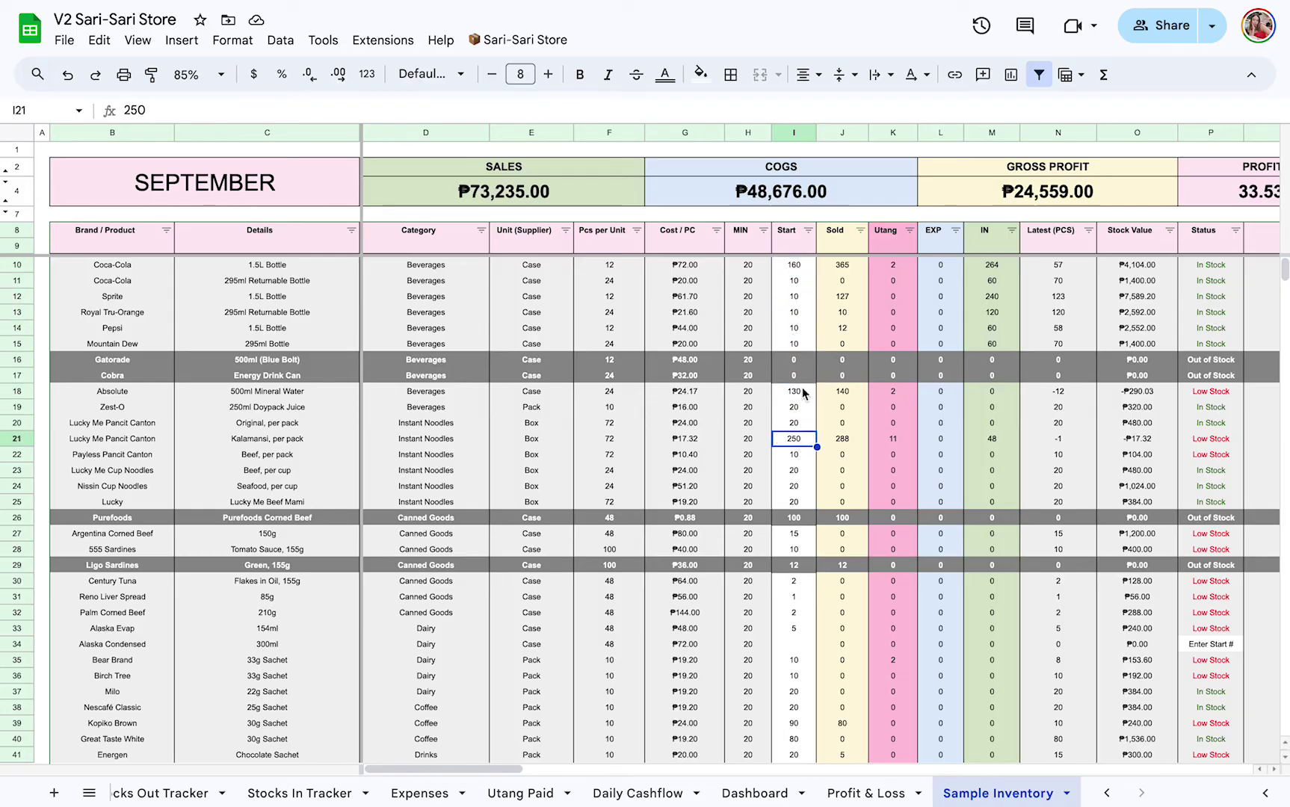
- Inspect how the Coca-Cola 1.5L row's Start, Sold, Utang and IN quantities feed its Latest (PCS) and Stock Value
{"action": "left_click", "coordinate": [795, 266]}
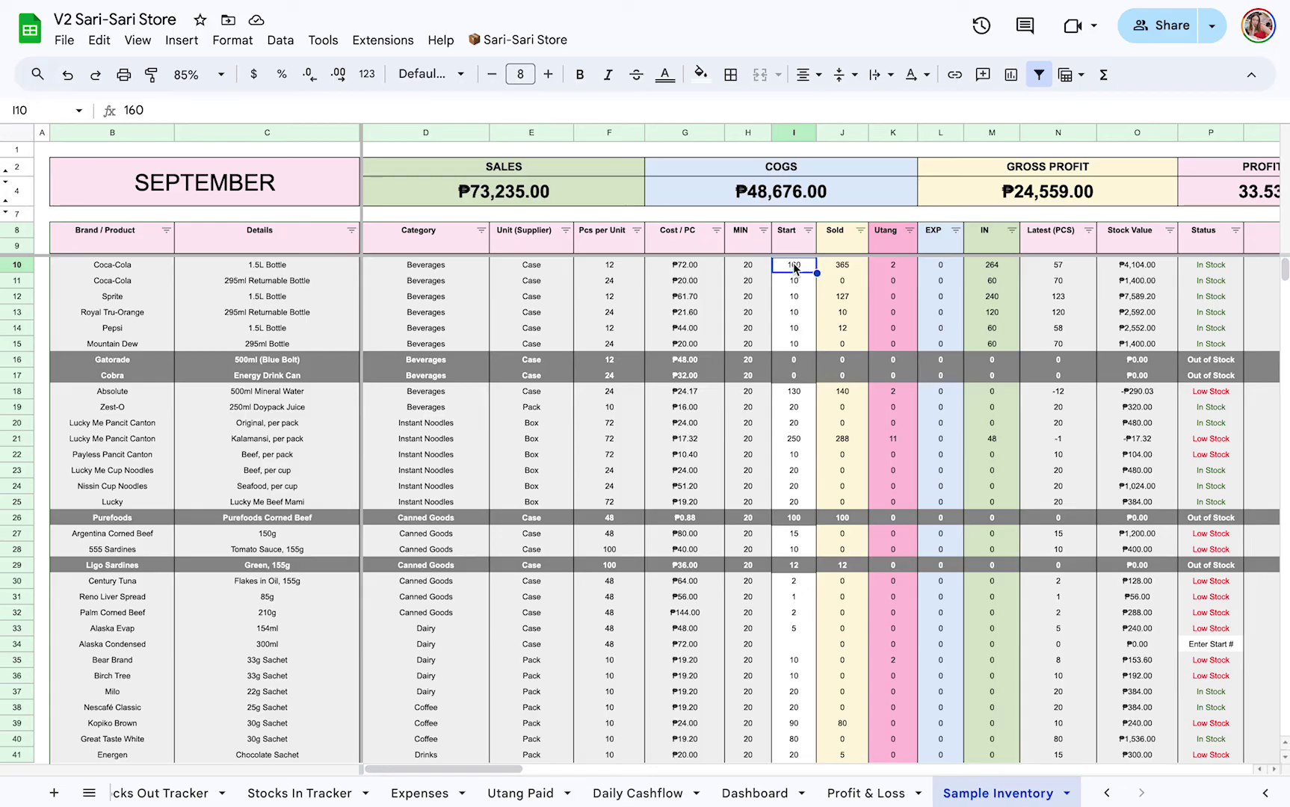
{"action": "left_click", "coordinate": [851, 265]}
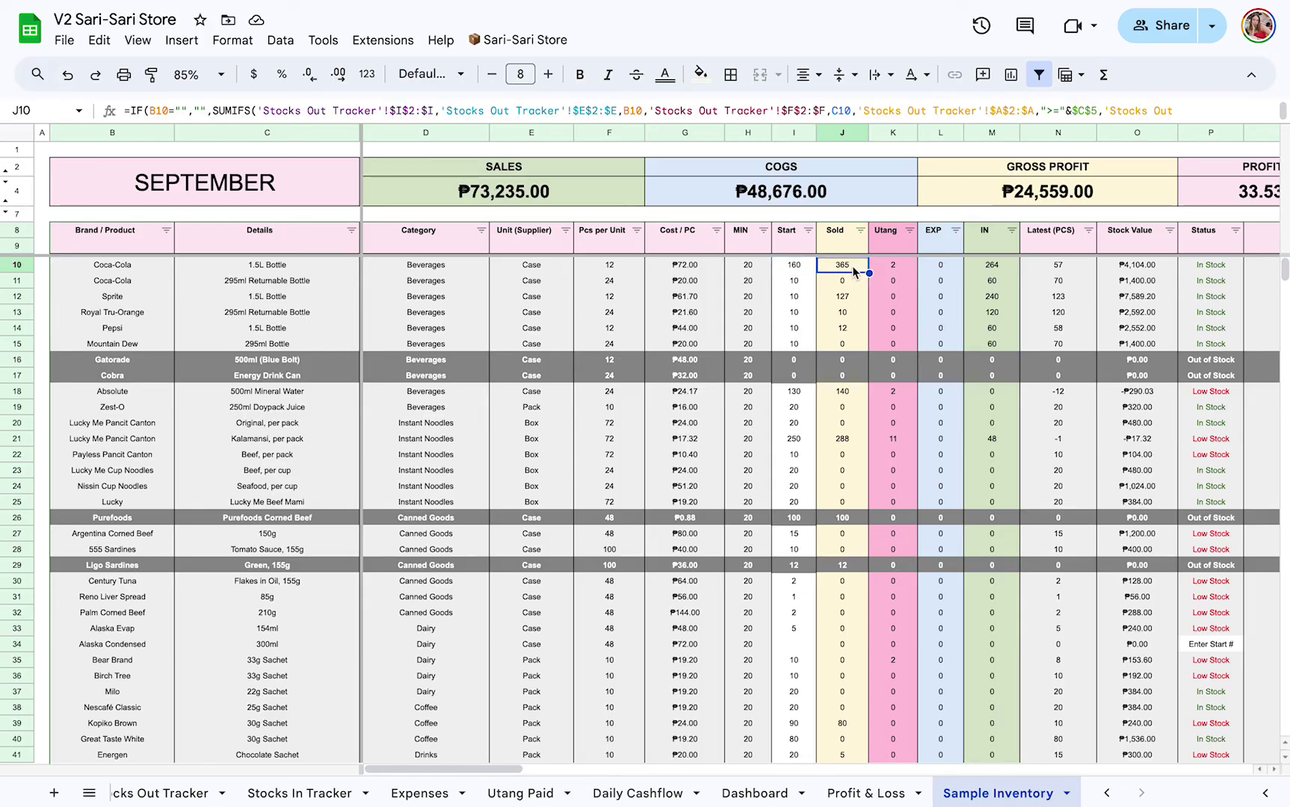
{"action": "left_click", "coordinate": [906, 267]}
{"action": "key", "text": "Up"}
{"action": "key", "text": "Up"}
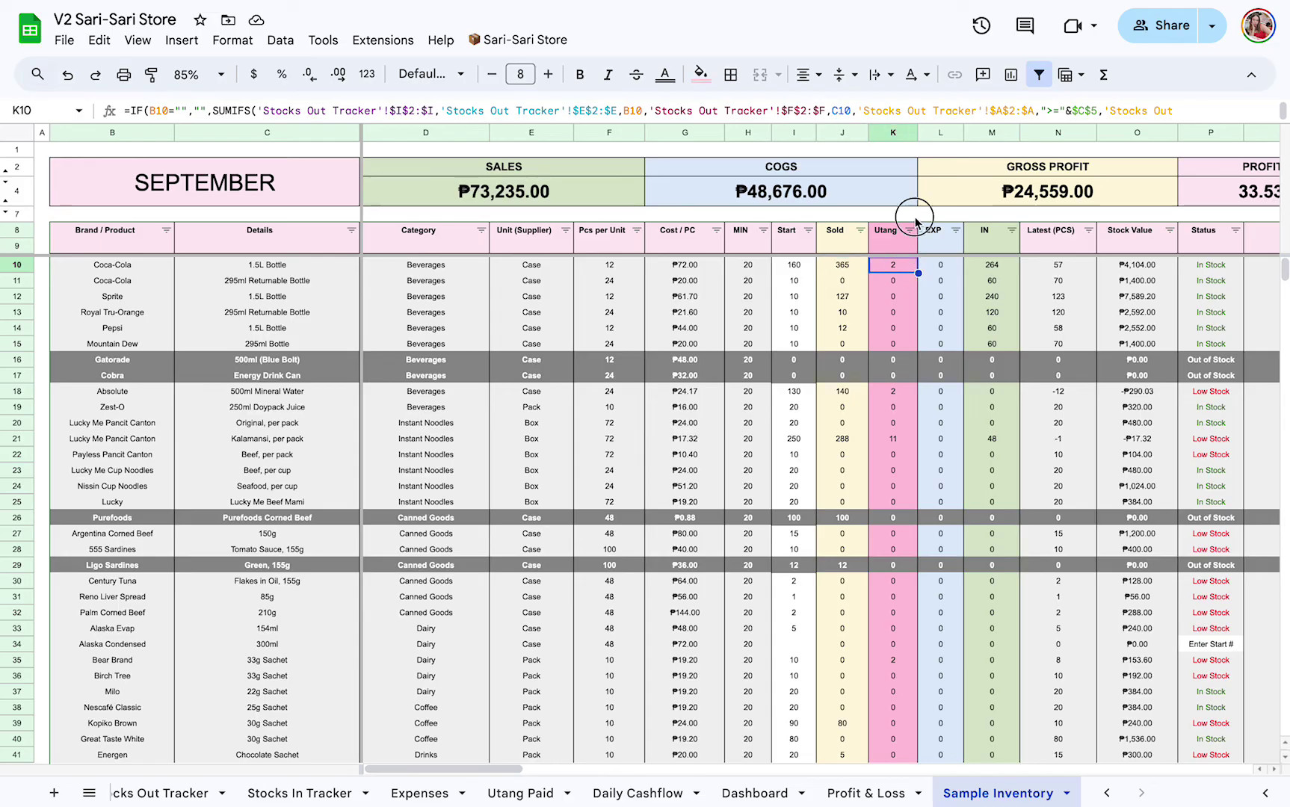
{"action": "scroll", "coordinate": [946, 267], "scroll_direction": "right", "scroll_amount": 3}
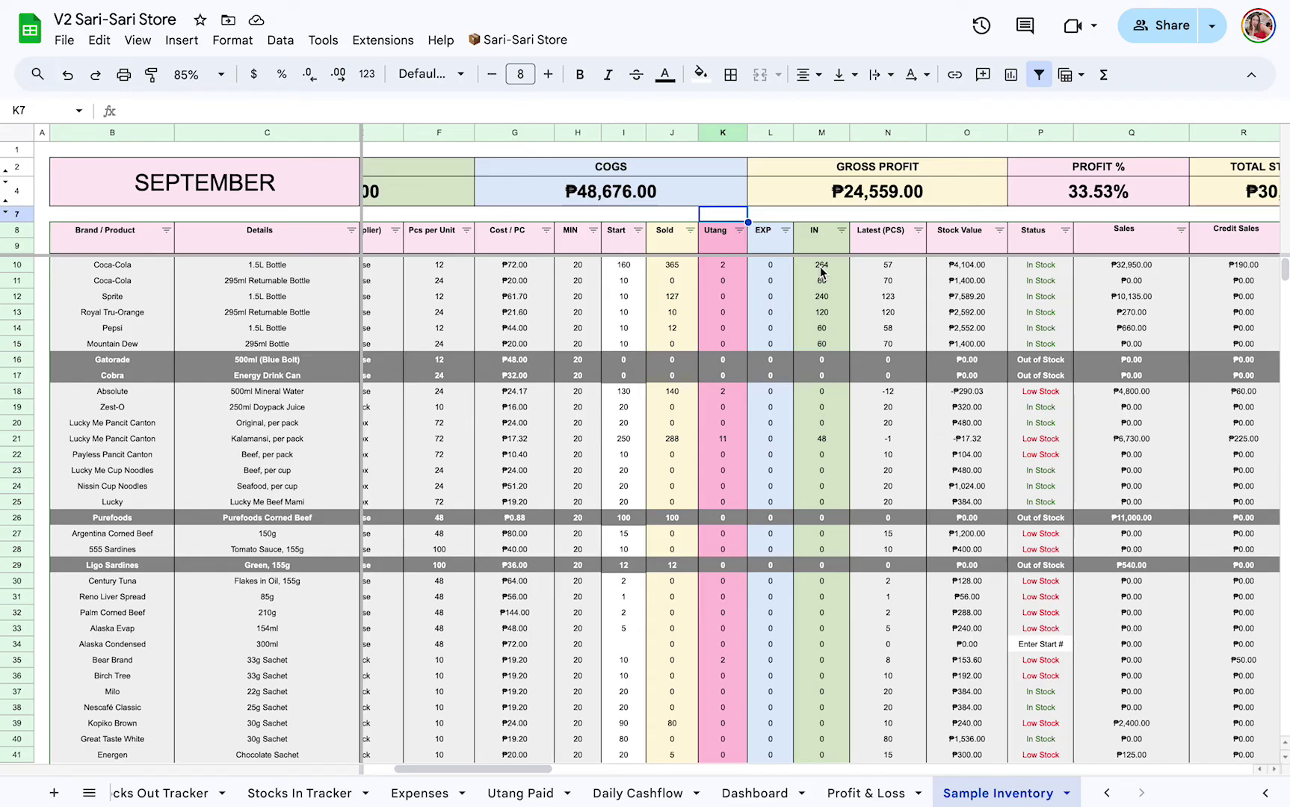
{"action": "left_click", "coordinate": [891, 269]}
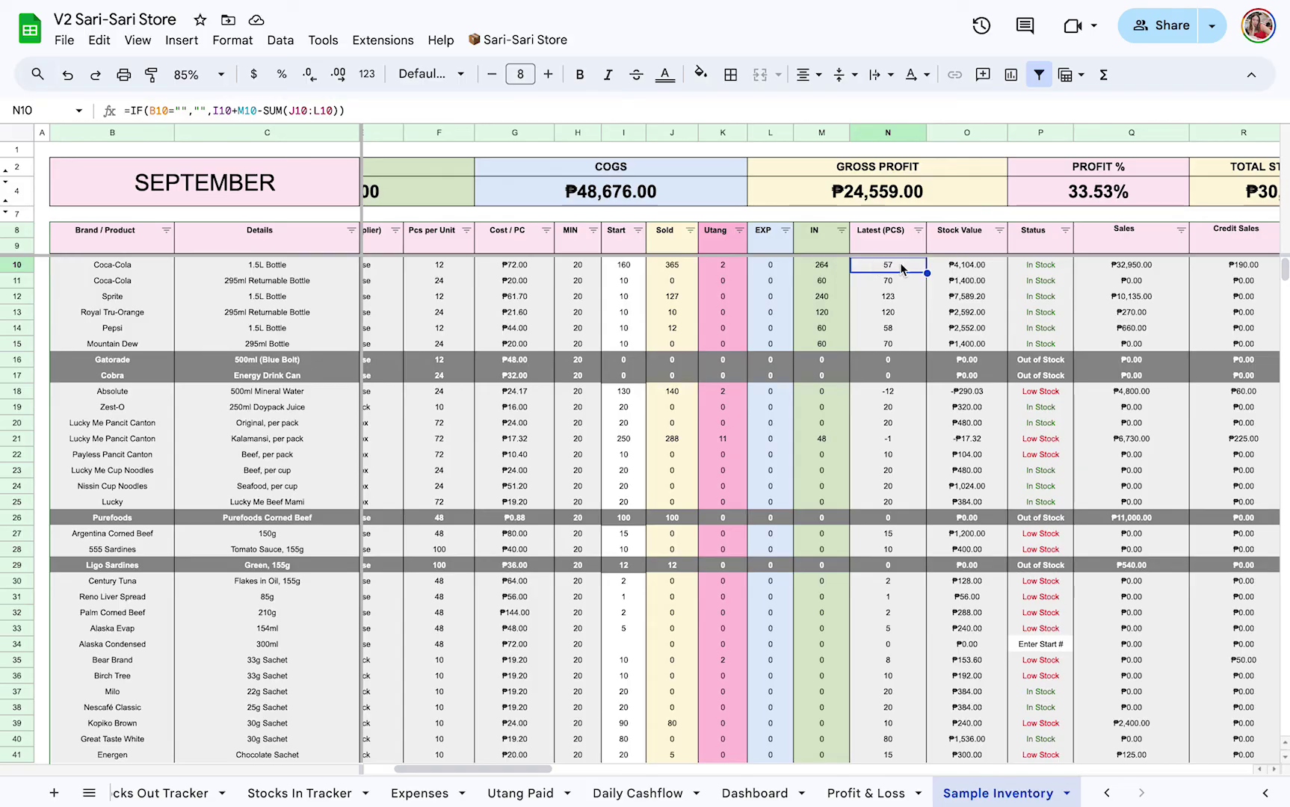
{"action": "left_click", "coordinate": [953, 267]}
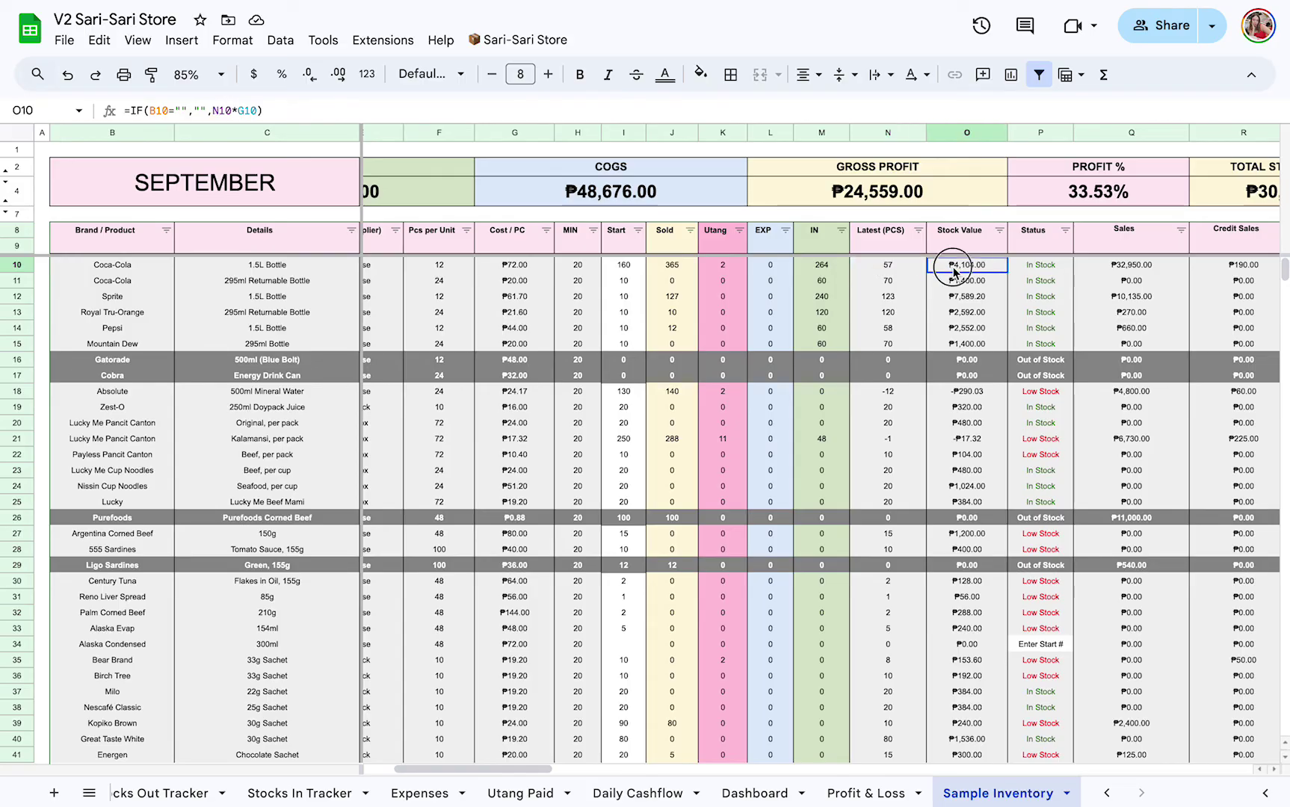
{"action": "left_click", "coordinate": [887, 269]}
{"action": "left_click", "coordinate": [888, 283]}
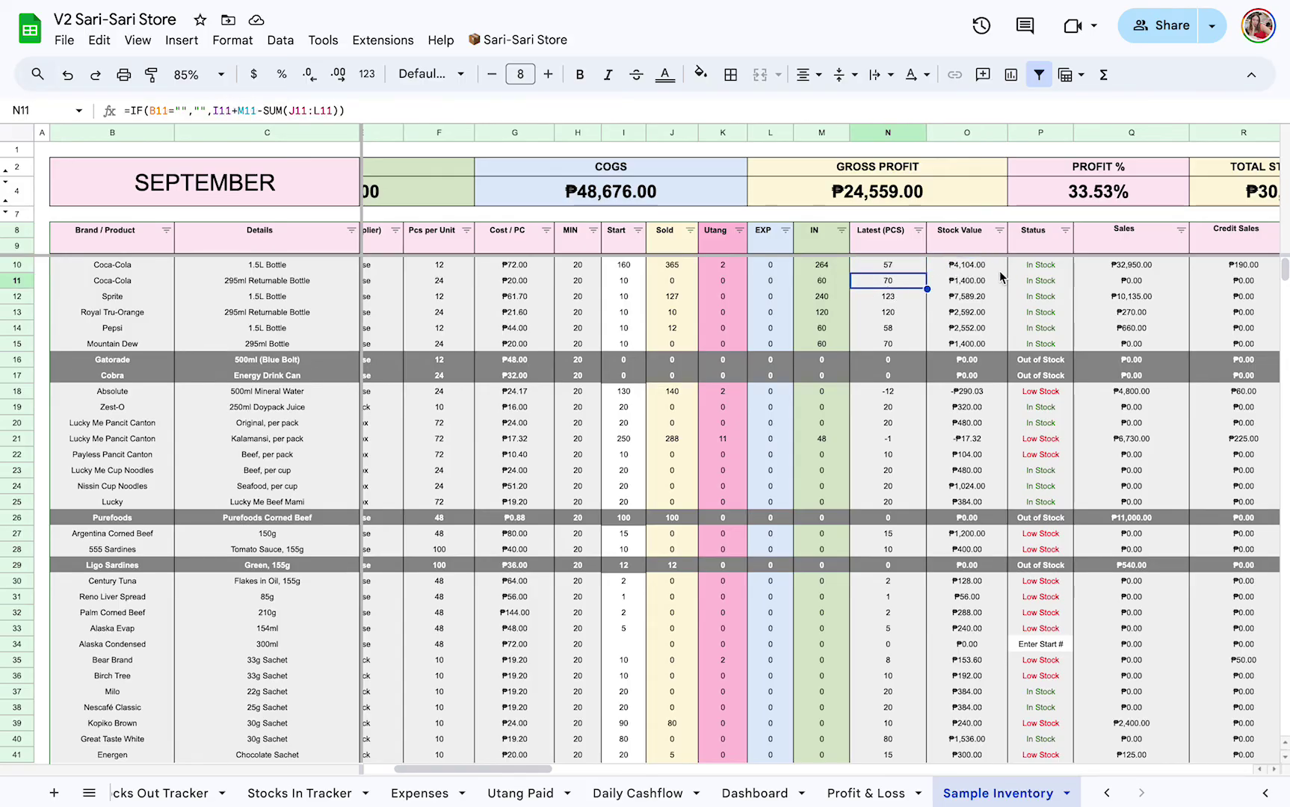
- Compare the products' MIN levels with their Latest (PCS) quantities and Status, checking the Absolute, Lucky Me Kalamansi and Payless rows
{"action": "scroll", "coordinate": [1000, 272], "scroll_direction": "right", "scroll_amount": 1}
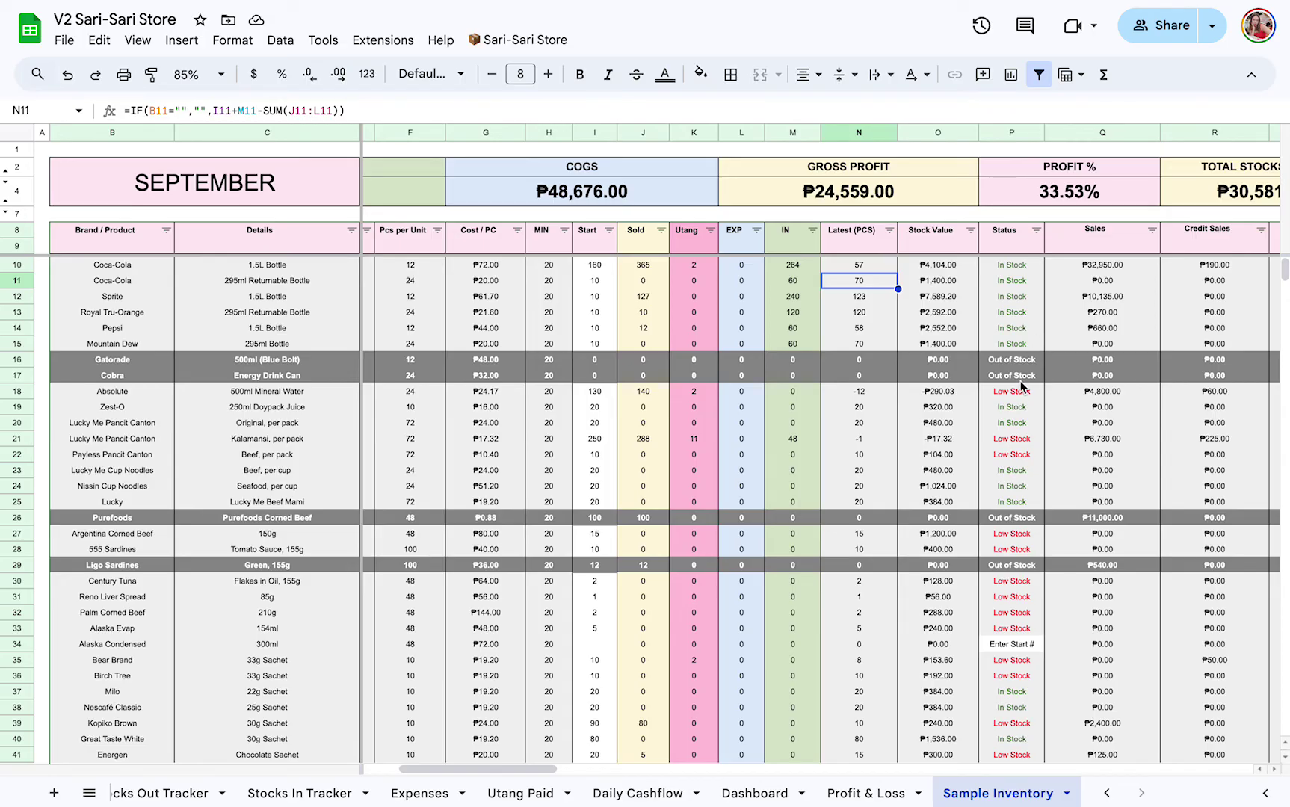
{"action": "scroll", "coordinate": [760, 430], "scroll_direction": "left", "scroll_amount": 2}
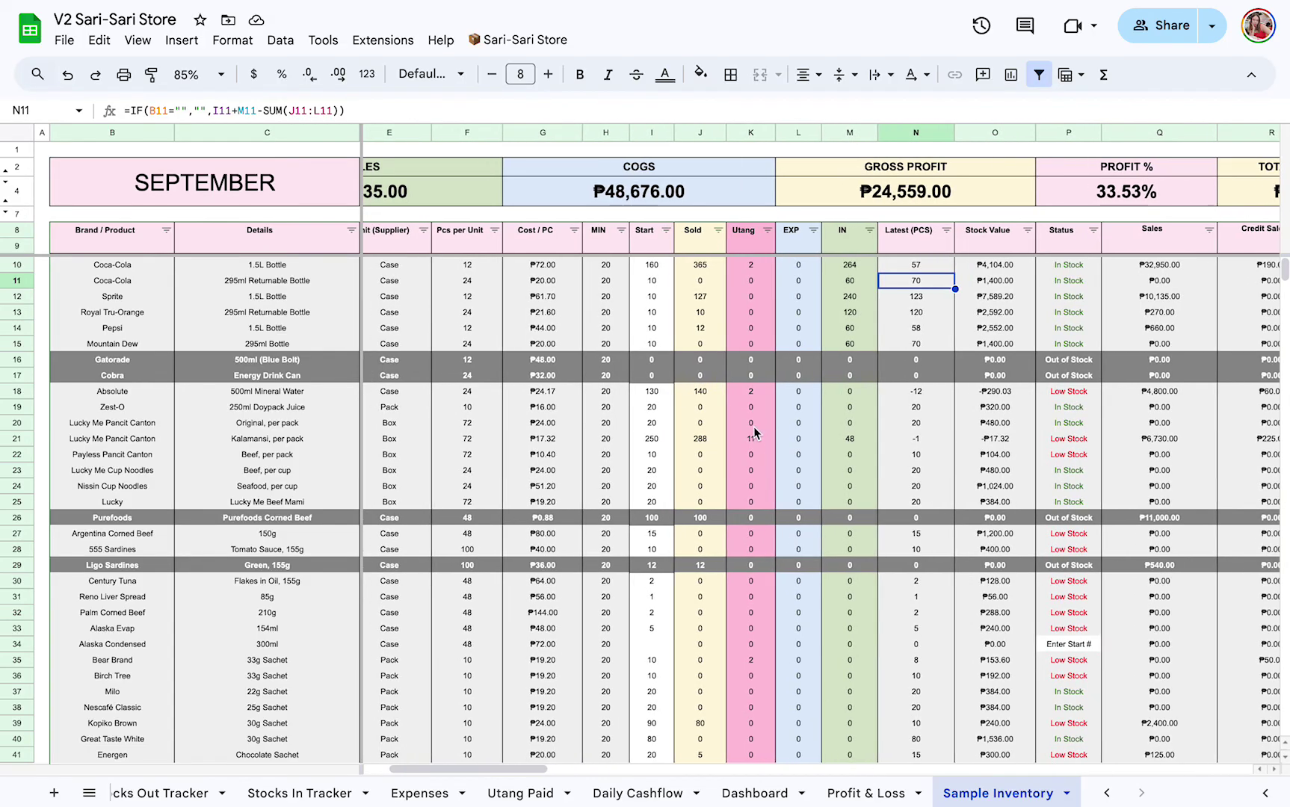
{"action": "scroll", "coordinate": [542, 385], "scroll_direction": "left", "scroll_amount": 4}
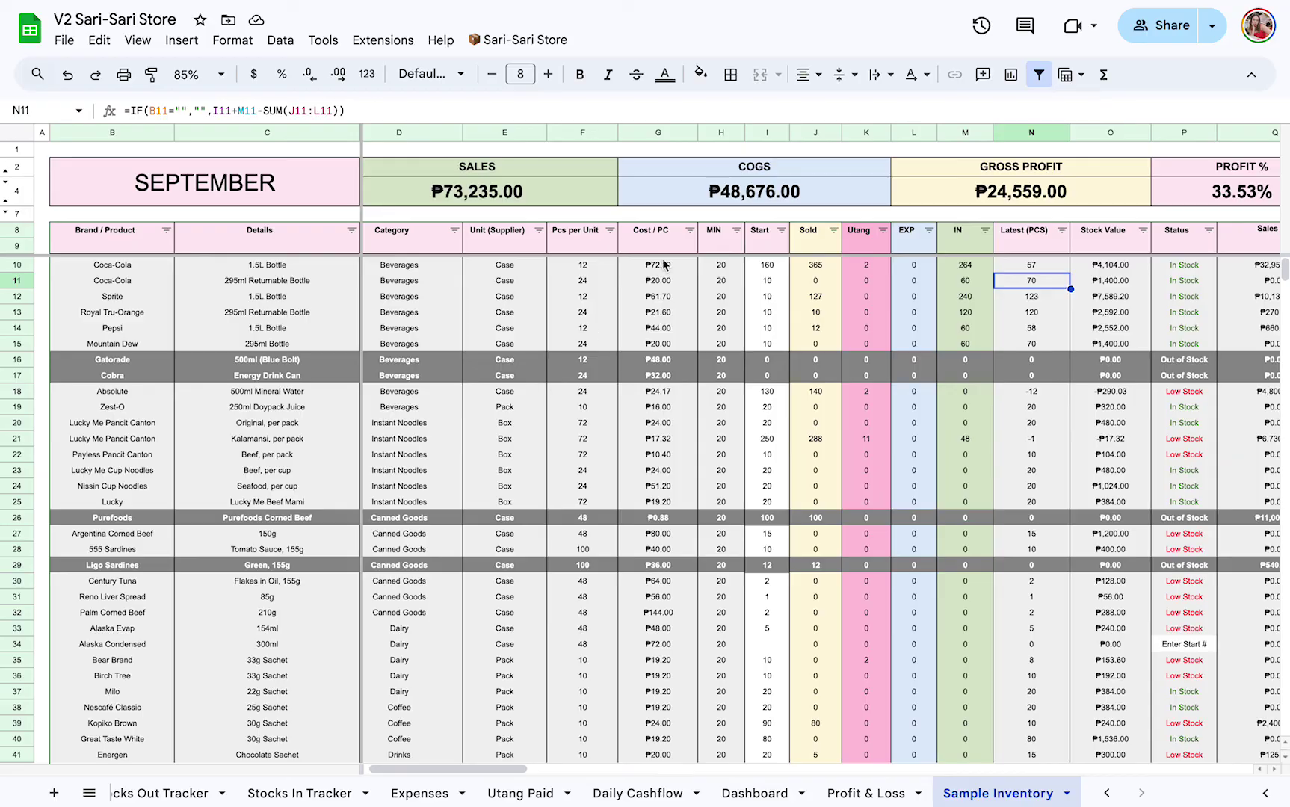
{"action": "left_click", "coordinate": [723, 233]}
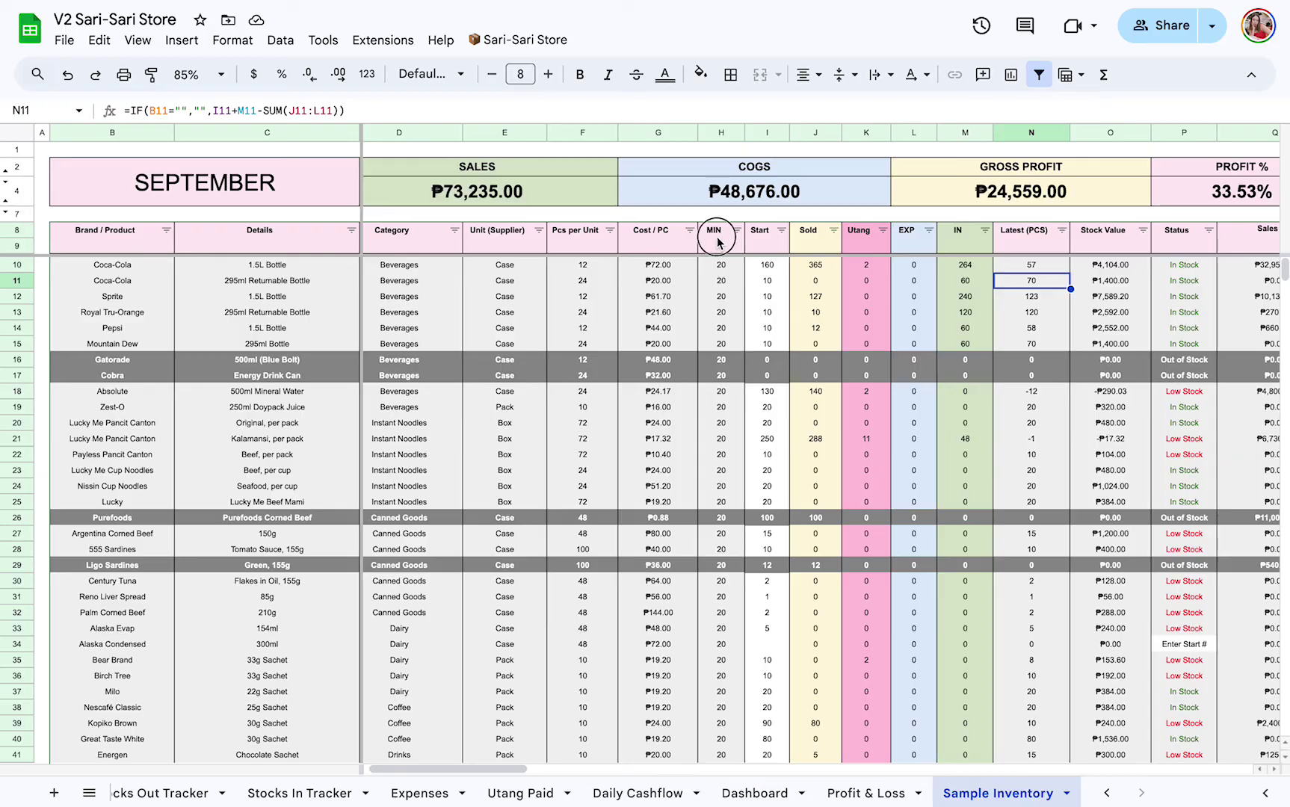
{"action": "left_click", "coordinate": [731, 393]}
{"action": "scroll", "coordinate": [729, 398], "scroll_direction": "right", "scroll_amount": 7}
{"action": "scroll", "coordinate": [729, 399], "scroll_direction": "right", "scroll_amount": 1}
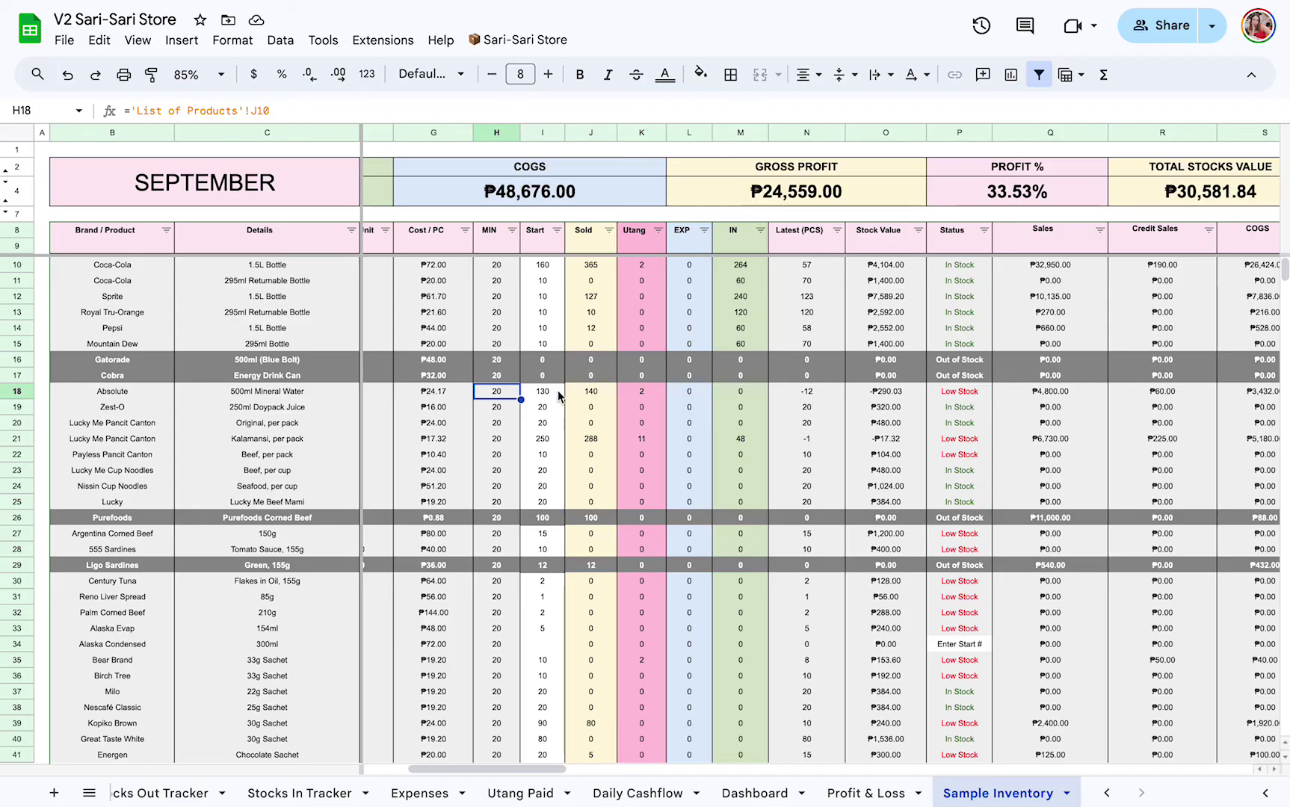
{"action": "left_click", "coordinate": [959, 441]}
{"action": "left_click", "coordinate": [814, 440]}
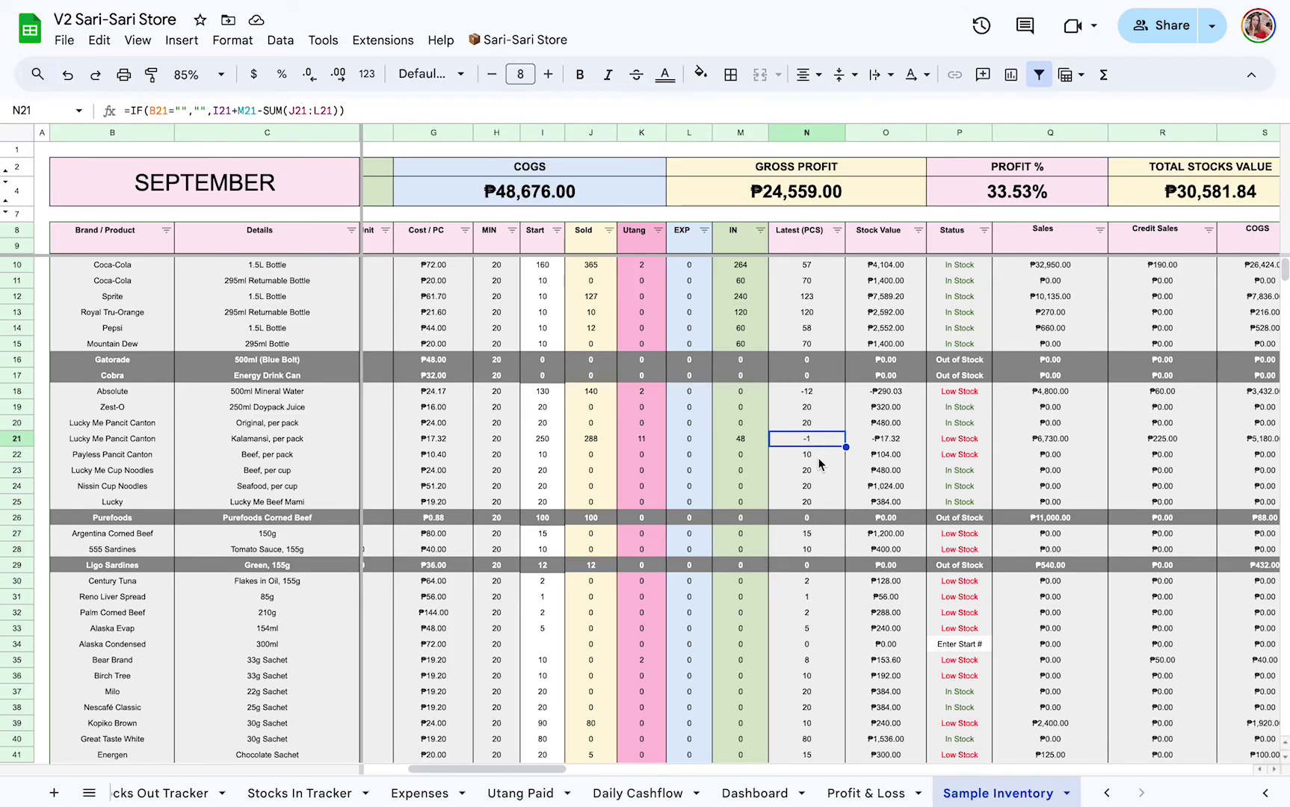
{"action": "left_click", "coordinate": [552, 458]}
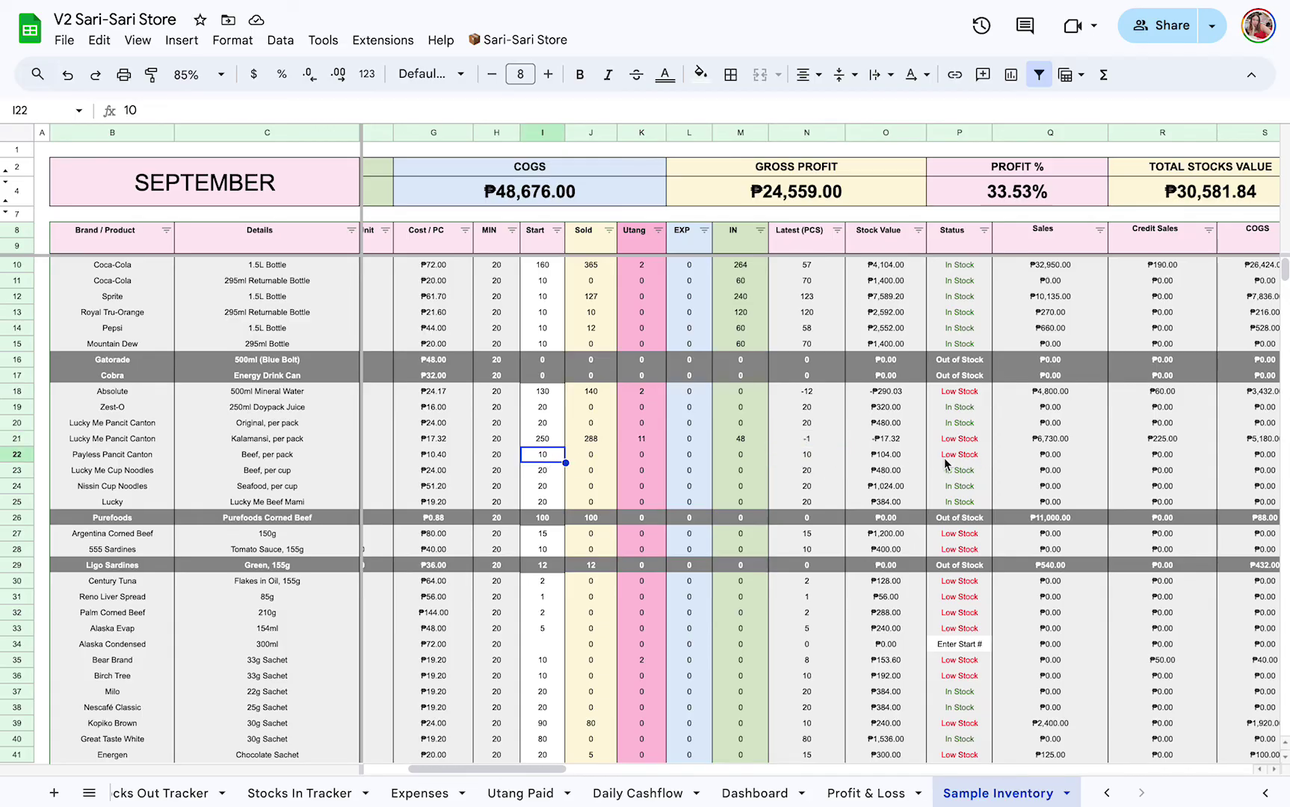
- Filter the Status column to show only Low Stock and Out of Stock products, and look over the filtered rows
{"action": "scroll", "coordinate": [941, 457], "scroll_direction": "left", "scroll_amount": 2}
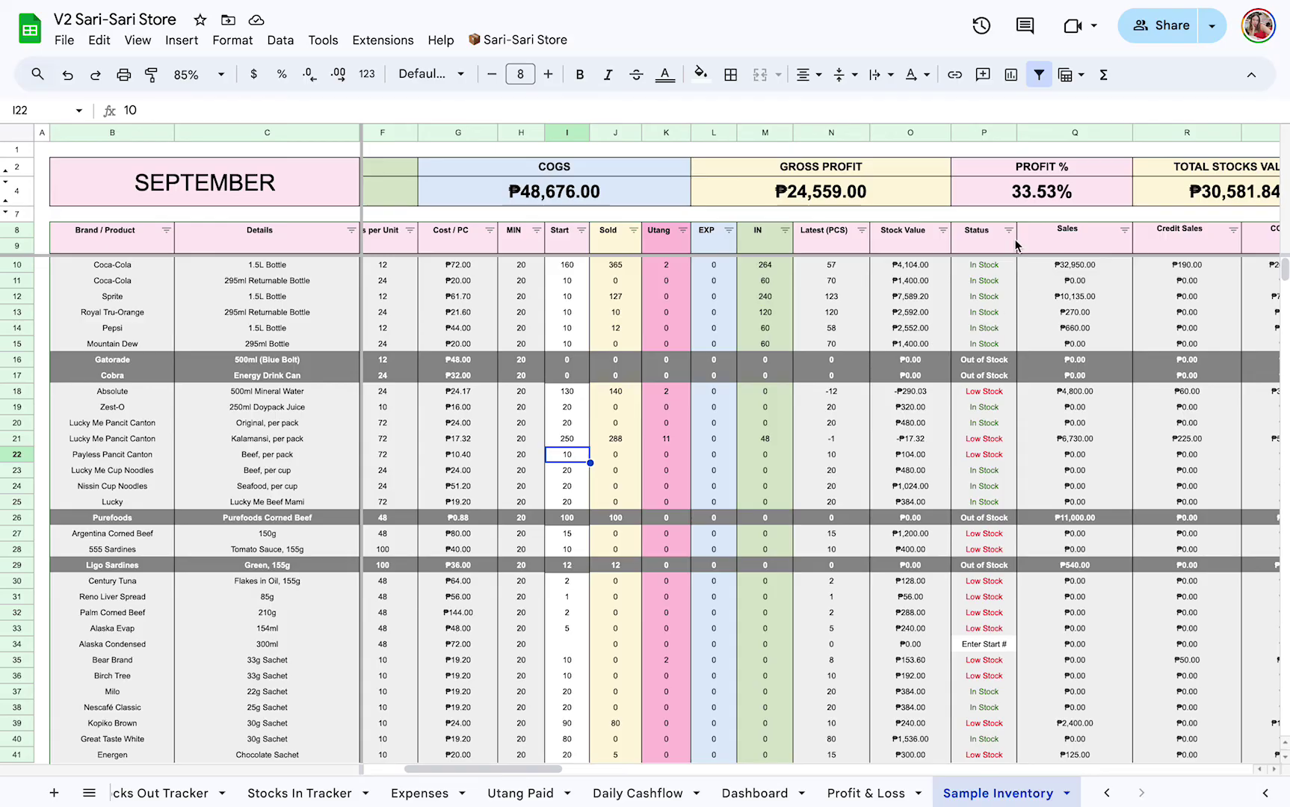
{"action": "left_click", "coordinate": [1009, 231]}
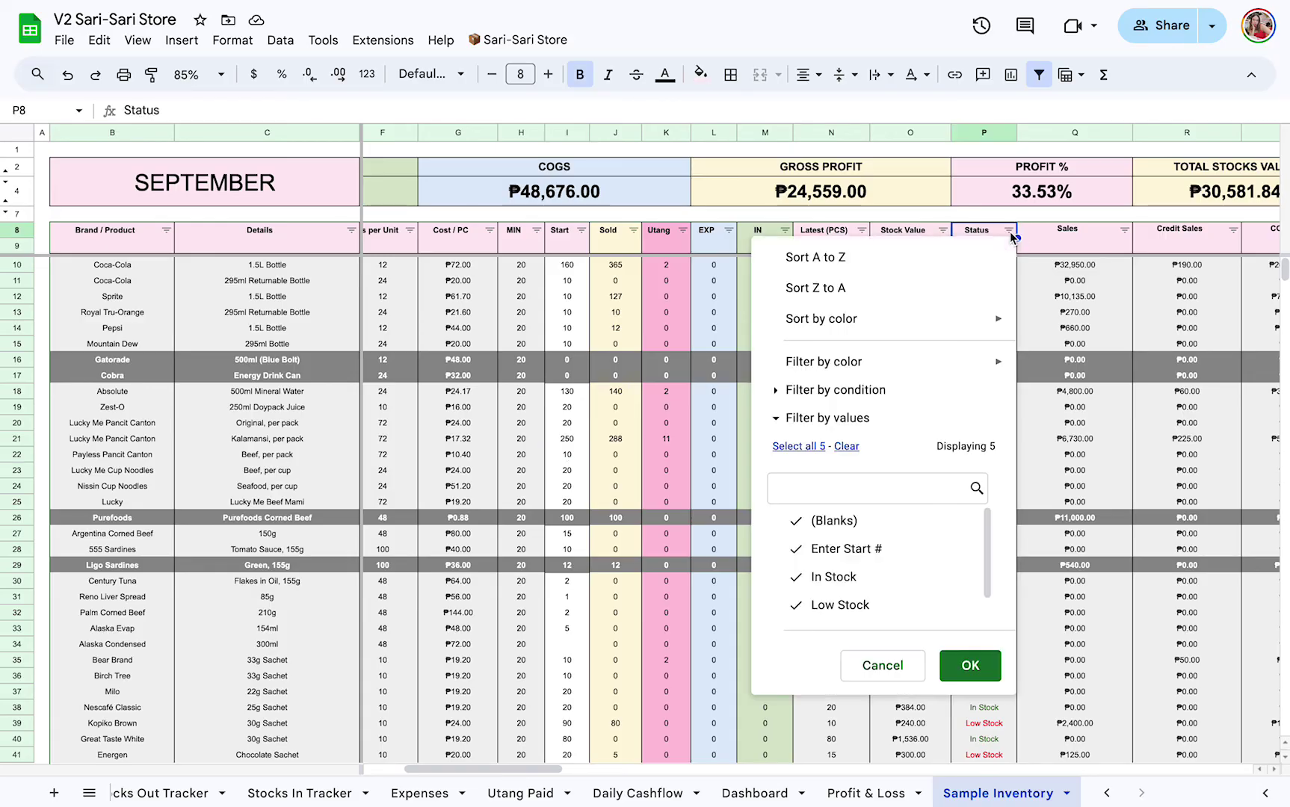
{"action": "left_click", "coordinate": [846, 446]}
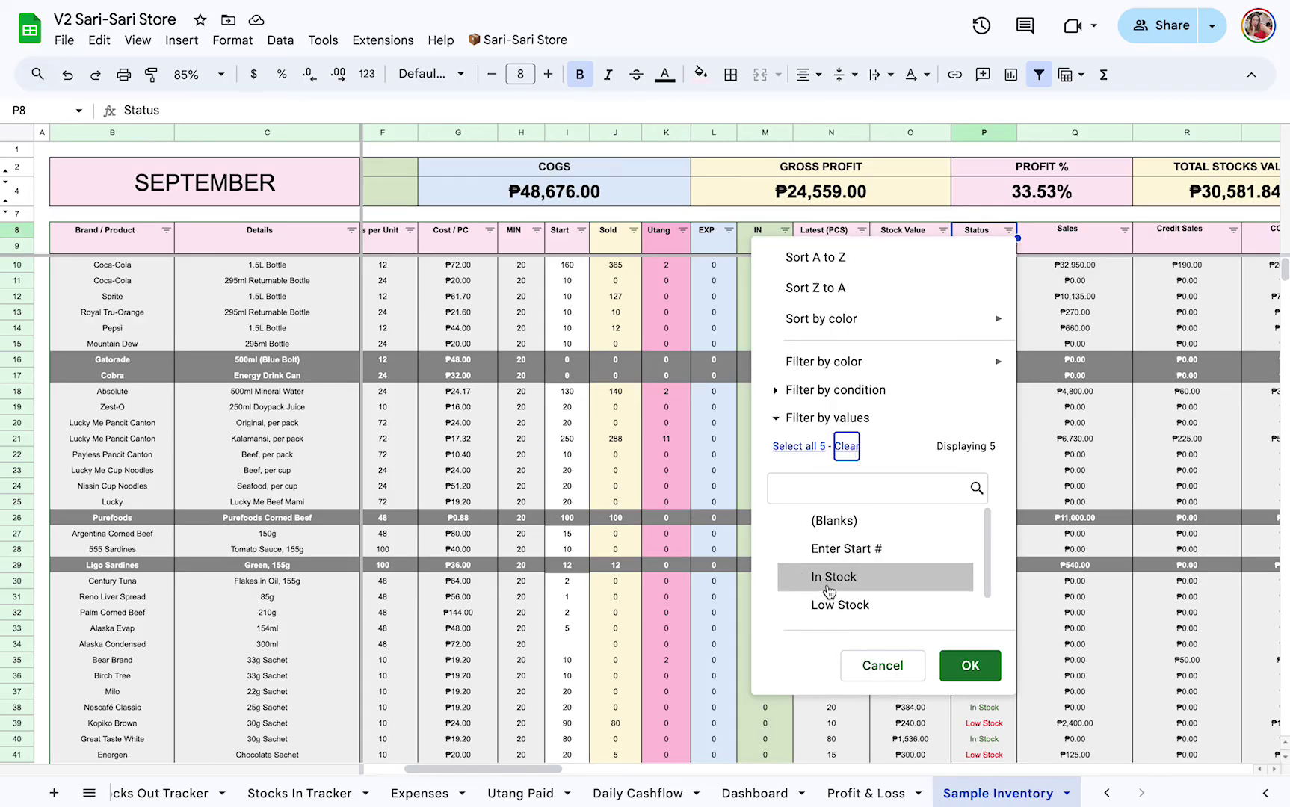
{"action": "left_click", "coordinate": [827, 577]}
{"action": "left_click", "coordinate": [828, 577]}
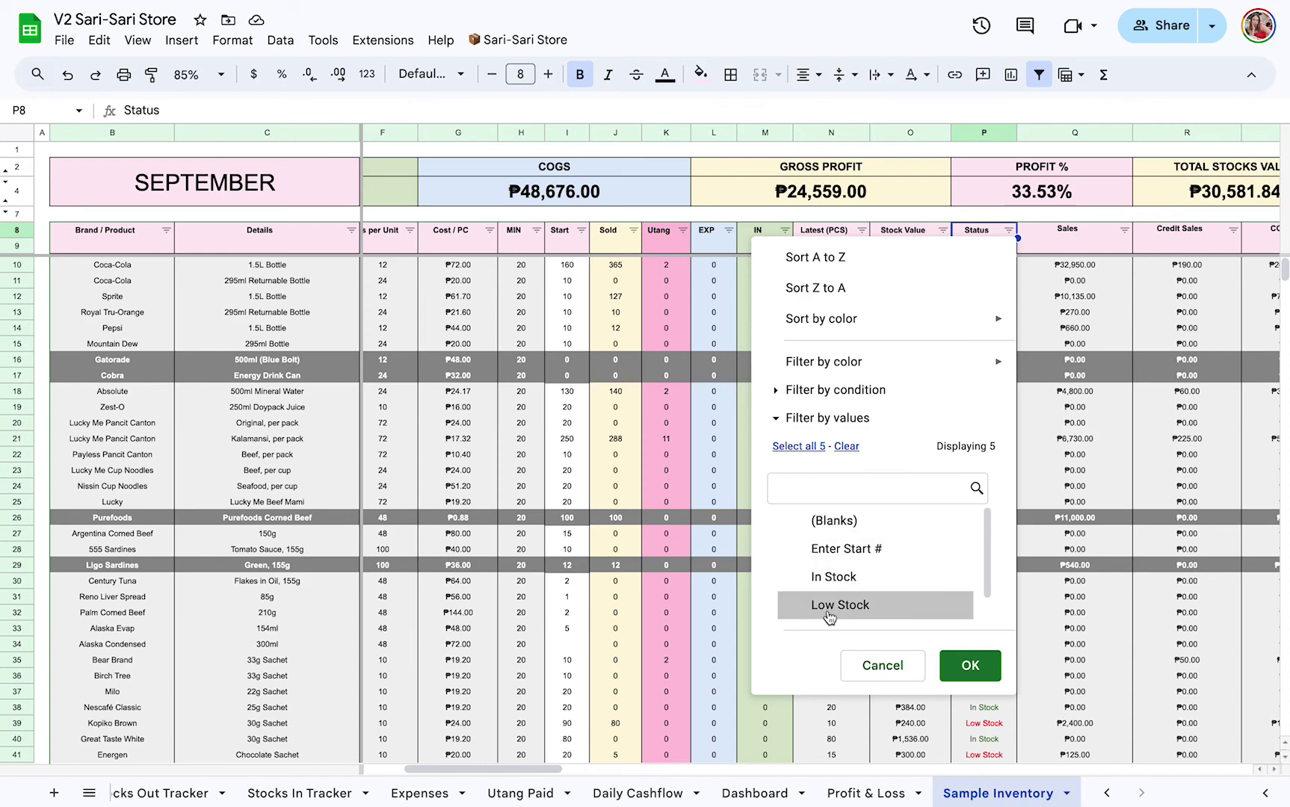
{"action": "scroll", "coordinate": [830, 605], "scroll_direction": "down", "scroll_amount": 1}
{"action": "left_click", "coordinate": [831, 578]}
{"action": "left_click", "coordinate": [840, 609]}
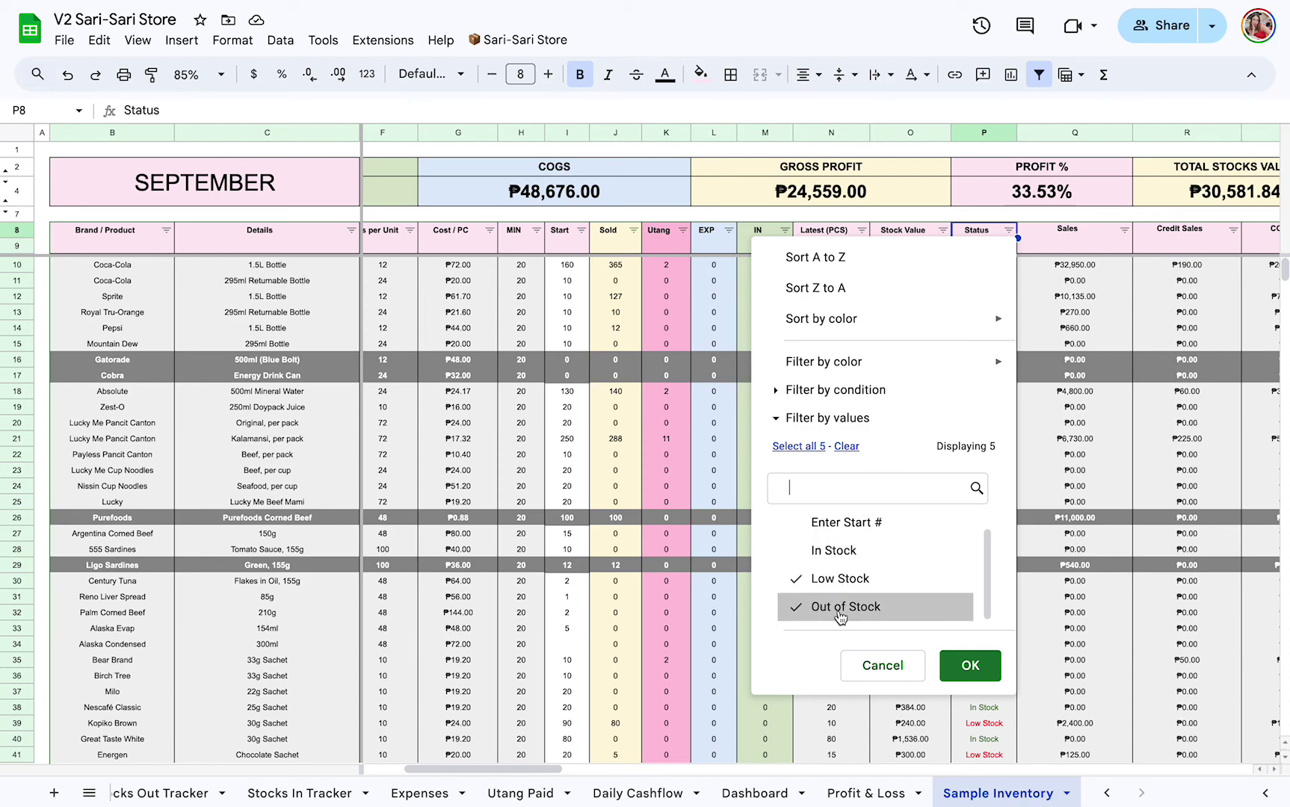
{"action": "left_click", "coordinate": [971, 666]}
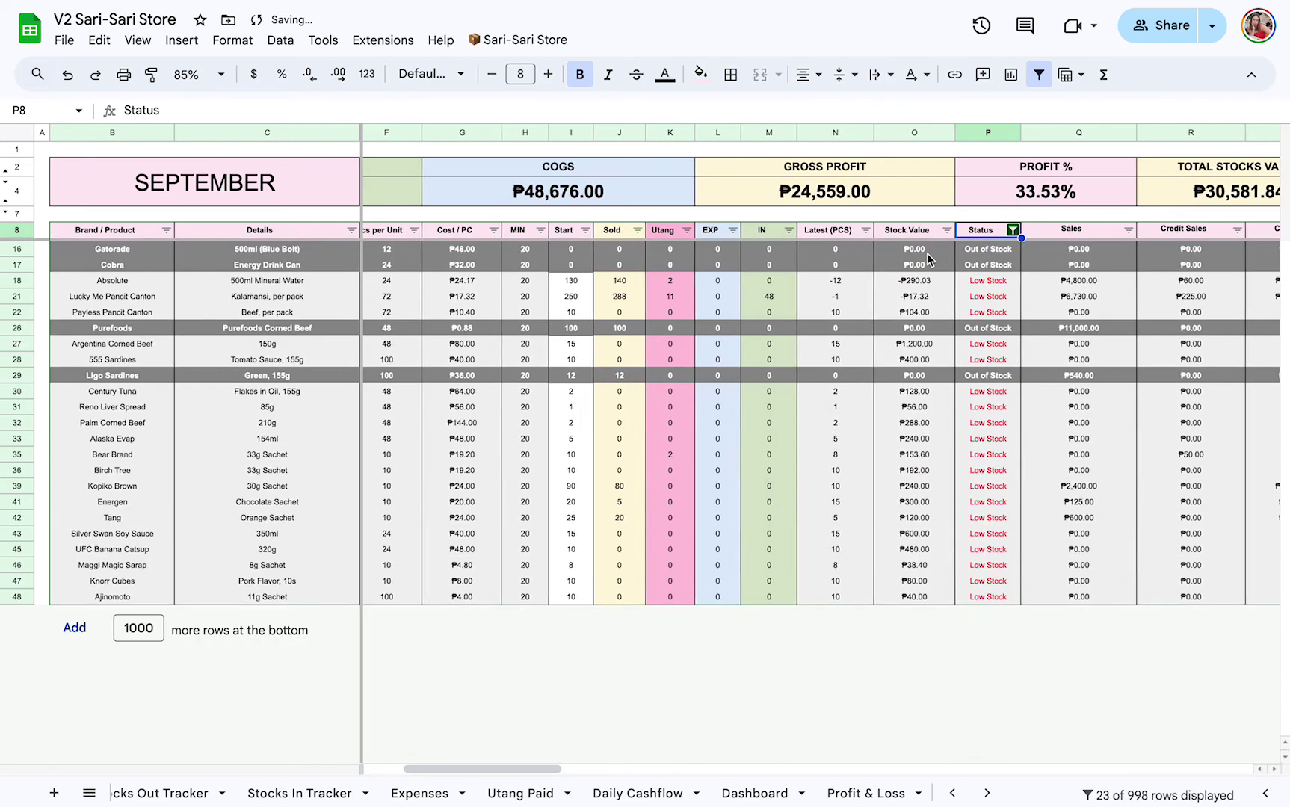
{"action": "scroll", "coordinate": [928, 253], "scroll_direction": "left", "scroll_amount": 5}
{"action": "scroll", "coordinate": [904, 274], "scroll_direction": "right", "scroll_amount": 3}
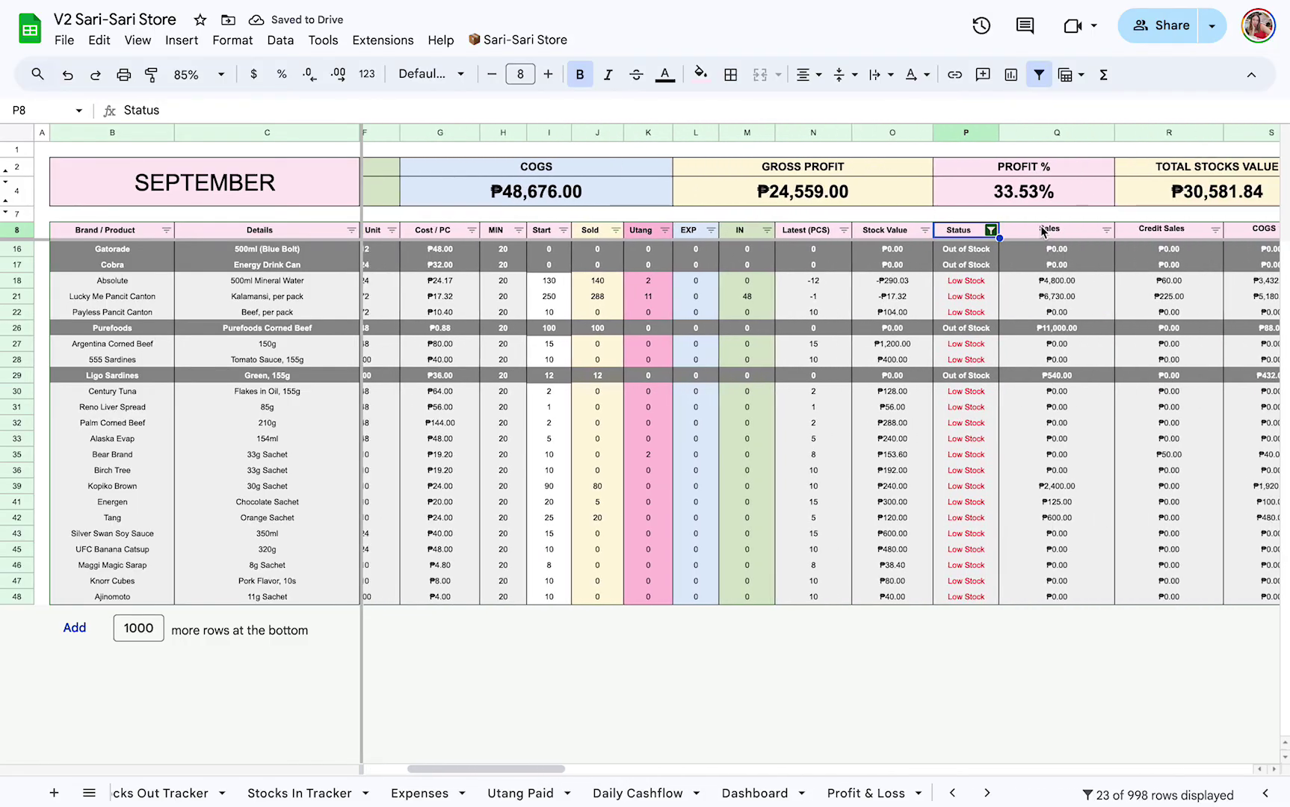
- Reset the Status filter to include all values
{"action": "left_click", "coordinate": [990, 230]}
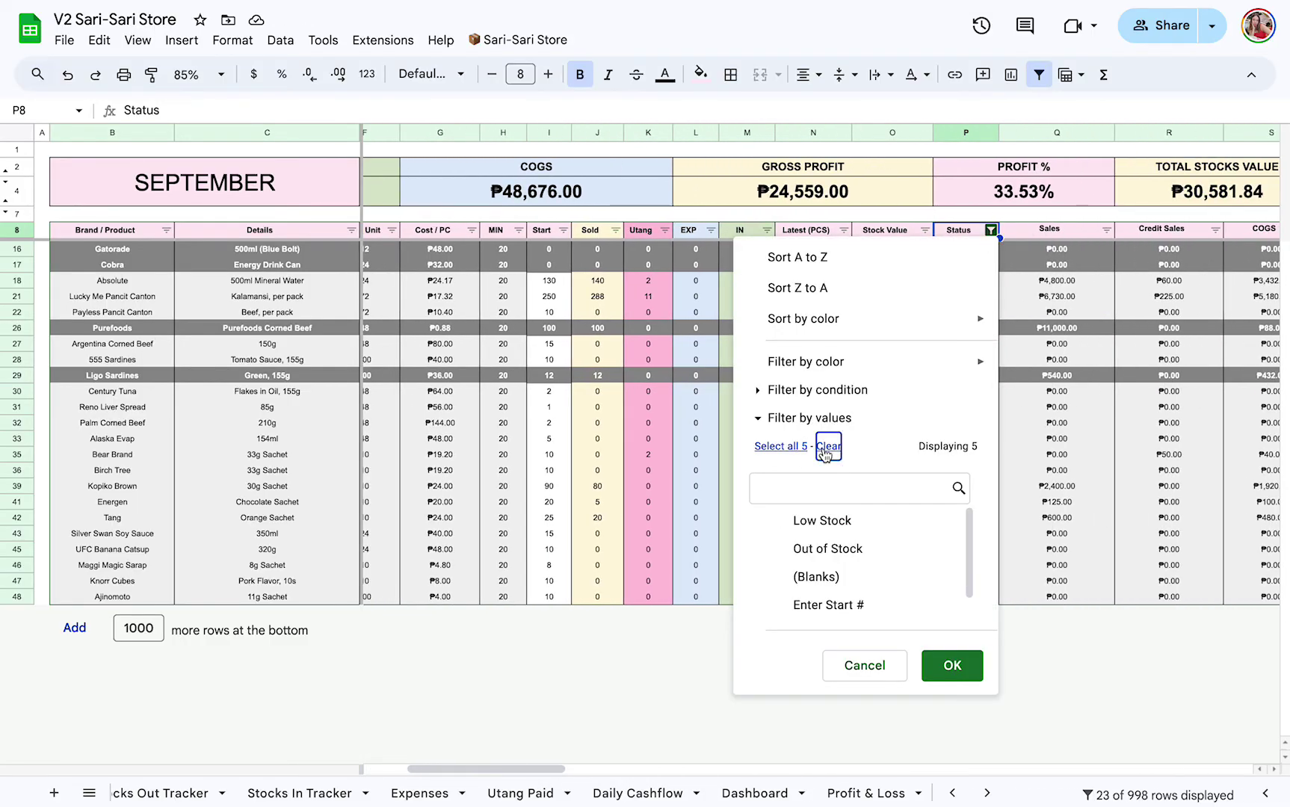
{"action": "left_click", "coordinate": [770, 446]}
{"action": "left_click", "coordinate": [952, 665]}
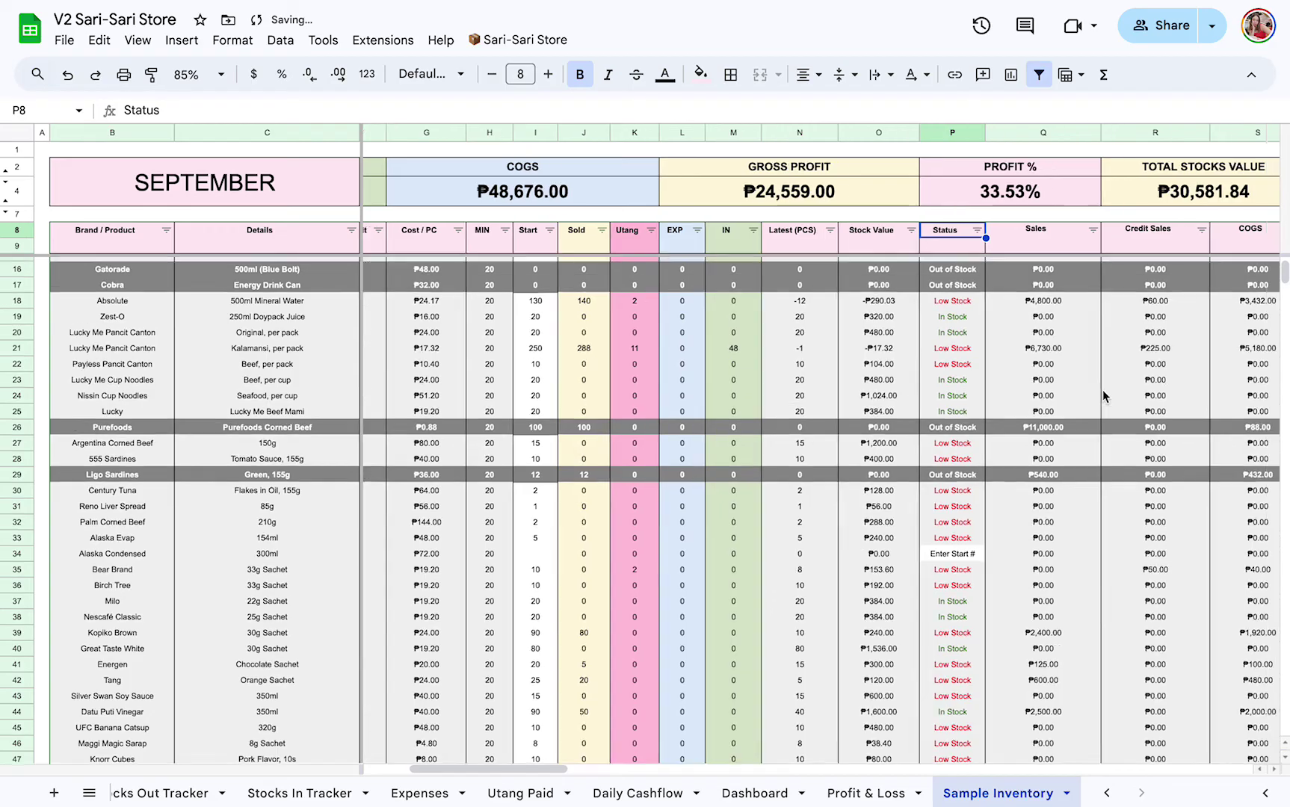
- Review the Sales, Credit Sales and COGS columns for the listed products
{"action": "scroll", "coordinate": [1103, 389], "scroll_direction": "right", "scroll_amount": 5}
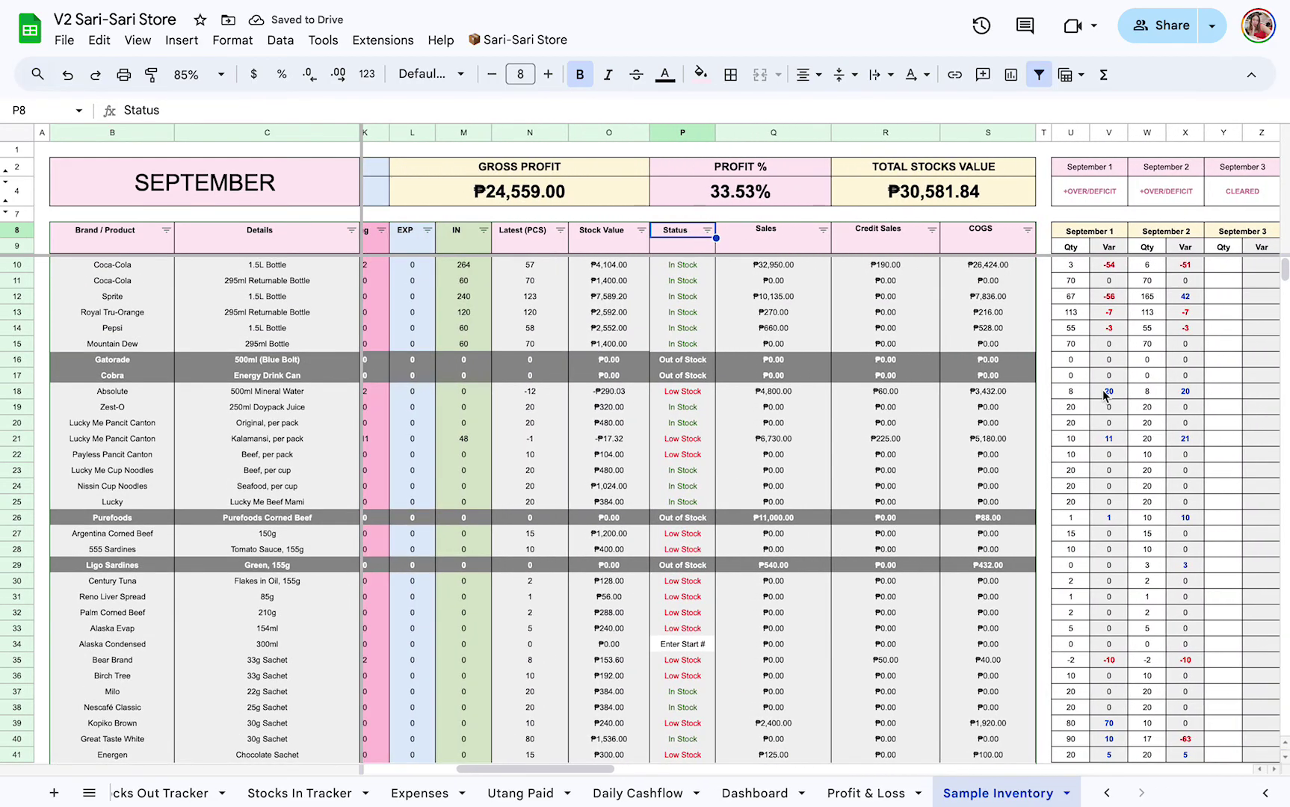
{"action": "left_click", "coordinate": [797, 245]}
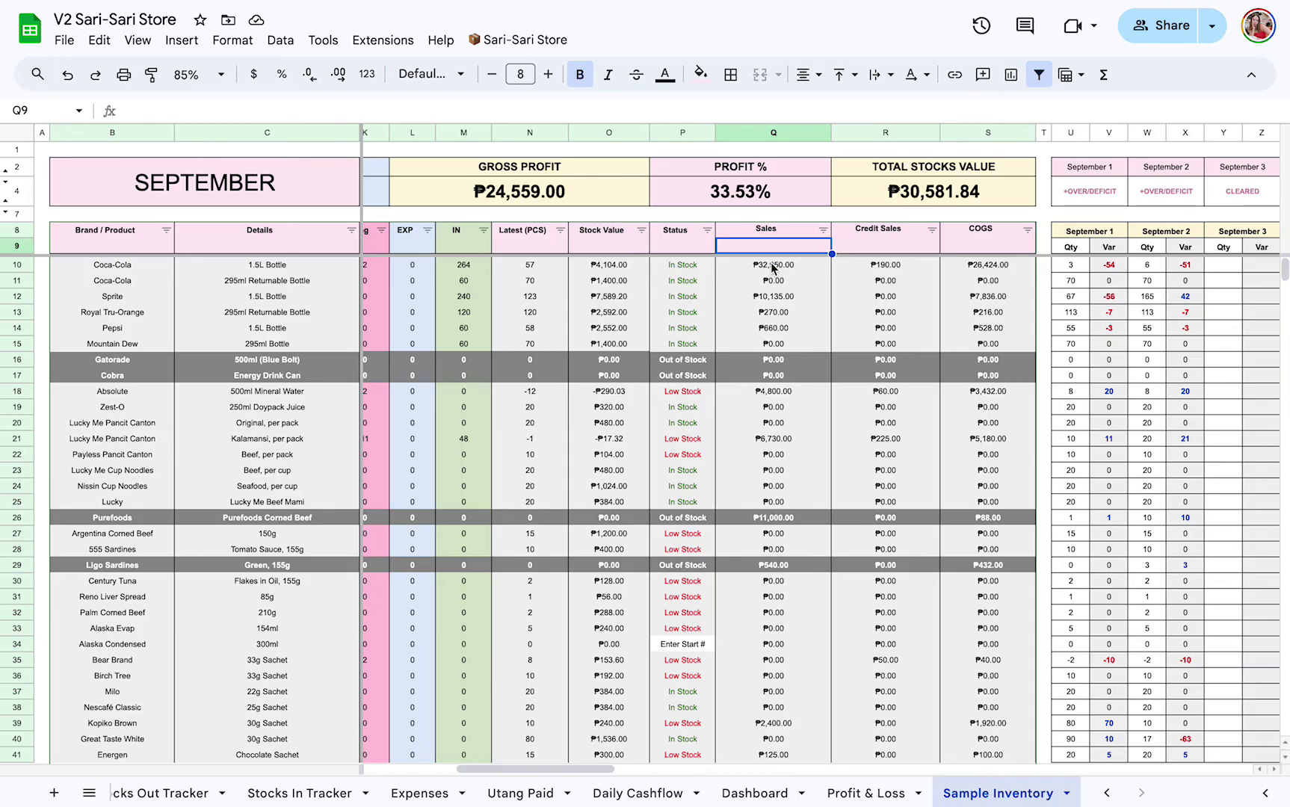
{"action": "left_click", "coordinate": [888, 230]}
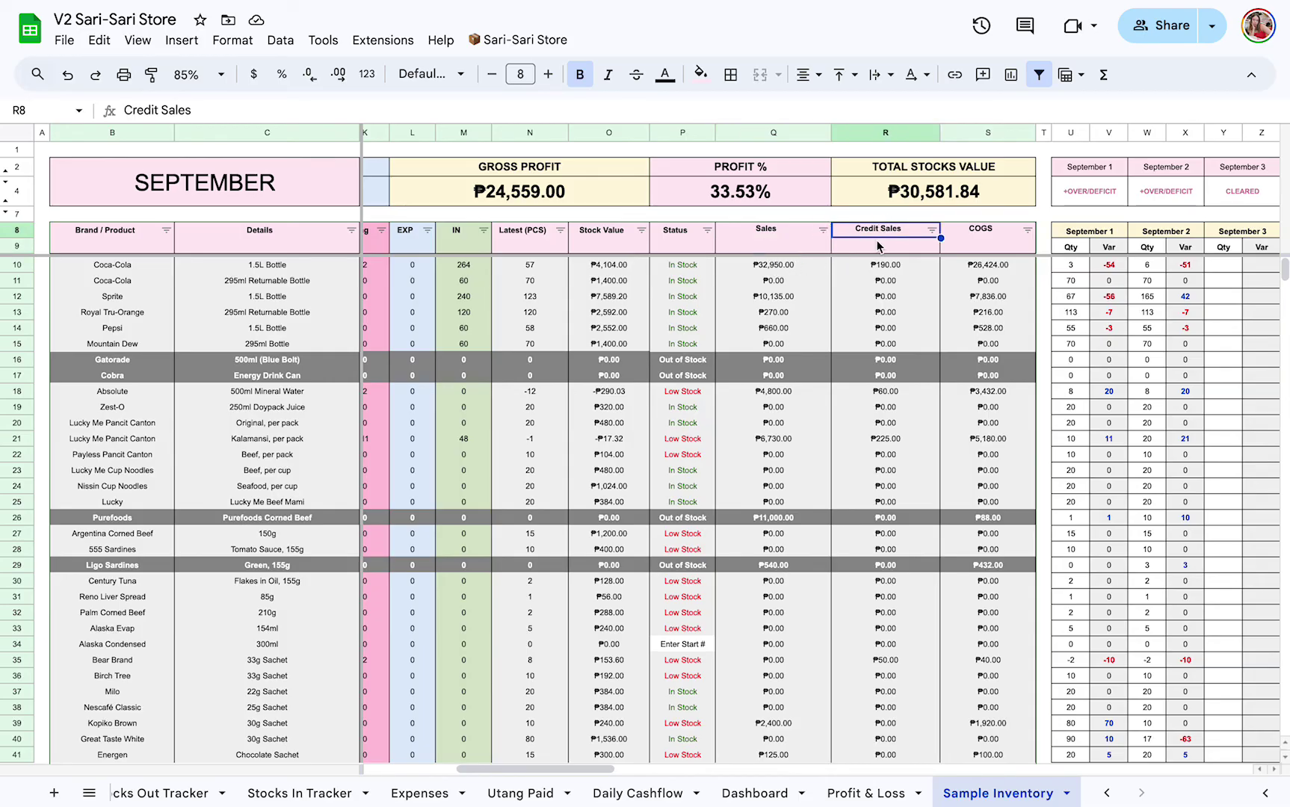
{"action": "left_click", "coordinate": [988, 242]}
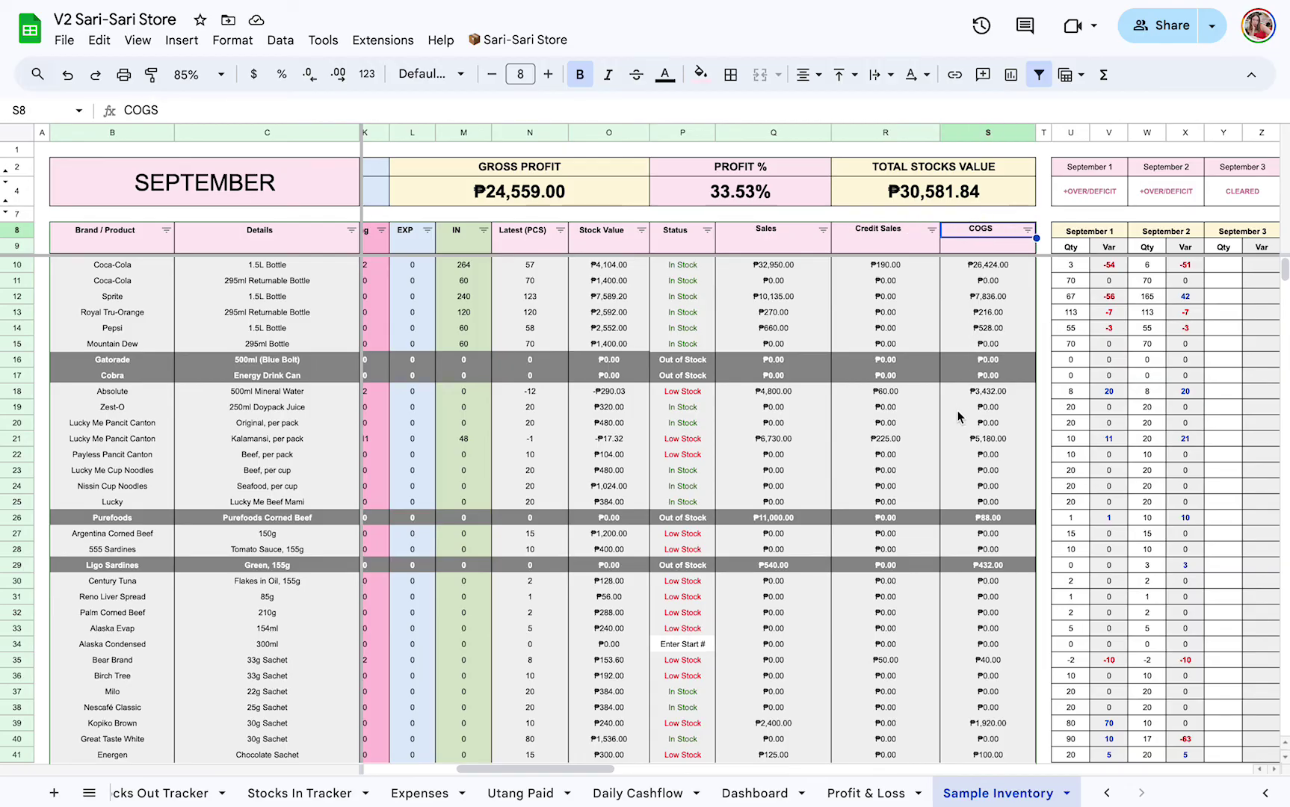
{"action": "scroll", "coordinate": [957, 411], "scroll_direction": "down", "scroll_amount": 7}
{"action": "scroll", "coordinate": [957, 411], "scroll_direction": "up", "scroll_amount": 7}
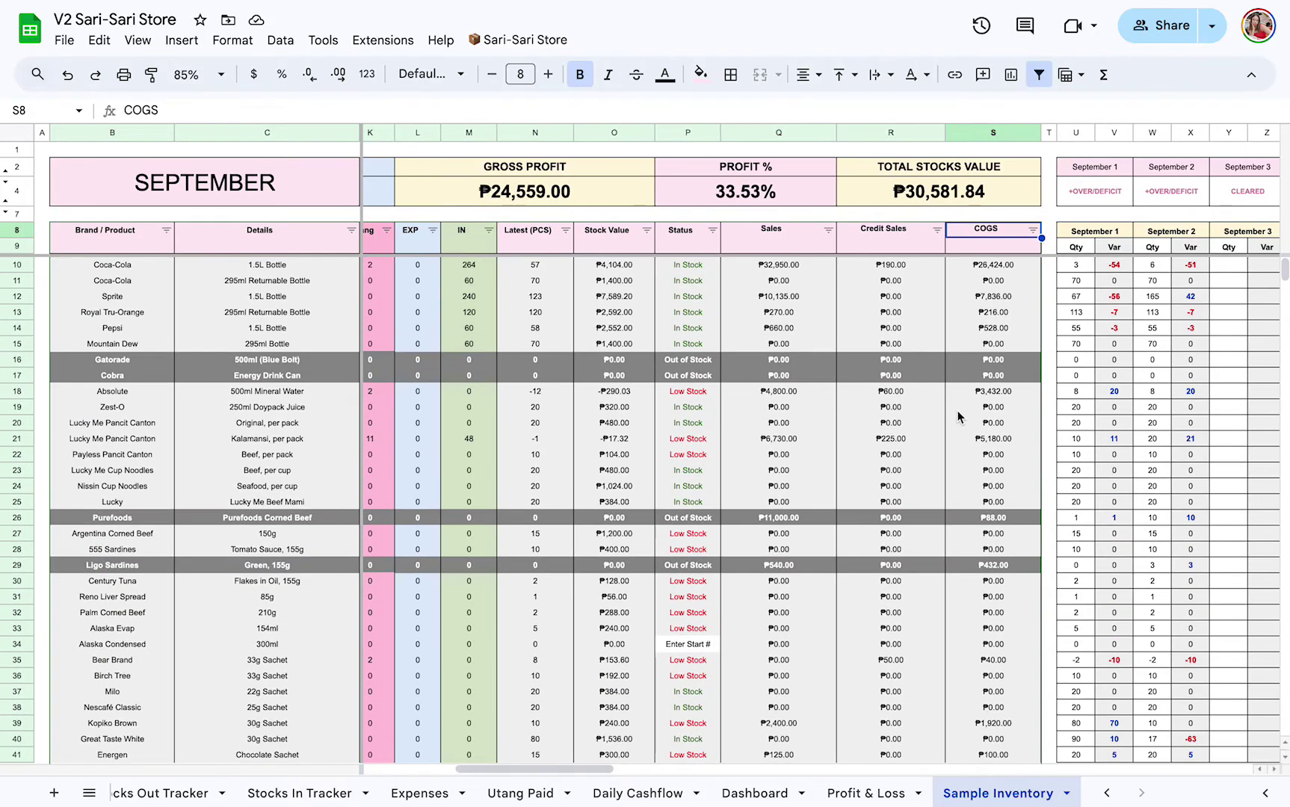
- Look across the daily September count columns and check the September 1 Qty entries for the beverage rows from Coca-Cola to Pepsi
{"action": "scroll", "coordinate": [1111, 389], "scroll_direction": "right", "scroll_amount": 5}
{"action": "scroll", "coordinate": [1110, 392], "scroll_direction": "right", "scroll_amount": 12}
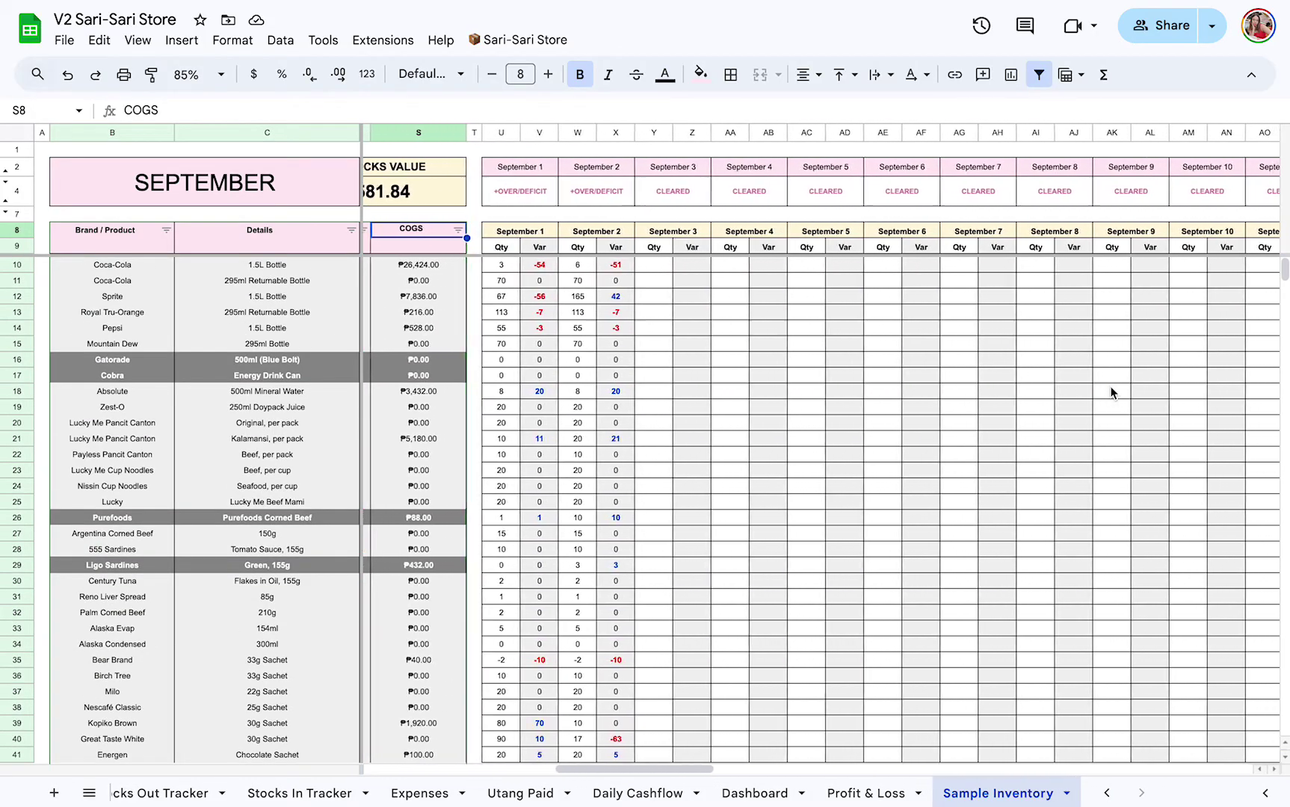
{"action": "scroll", "coordinate": [1110, 392], "scroll_direction": "left", "scroll_amount": 12}
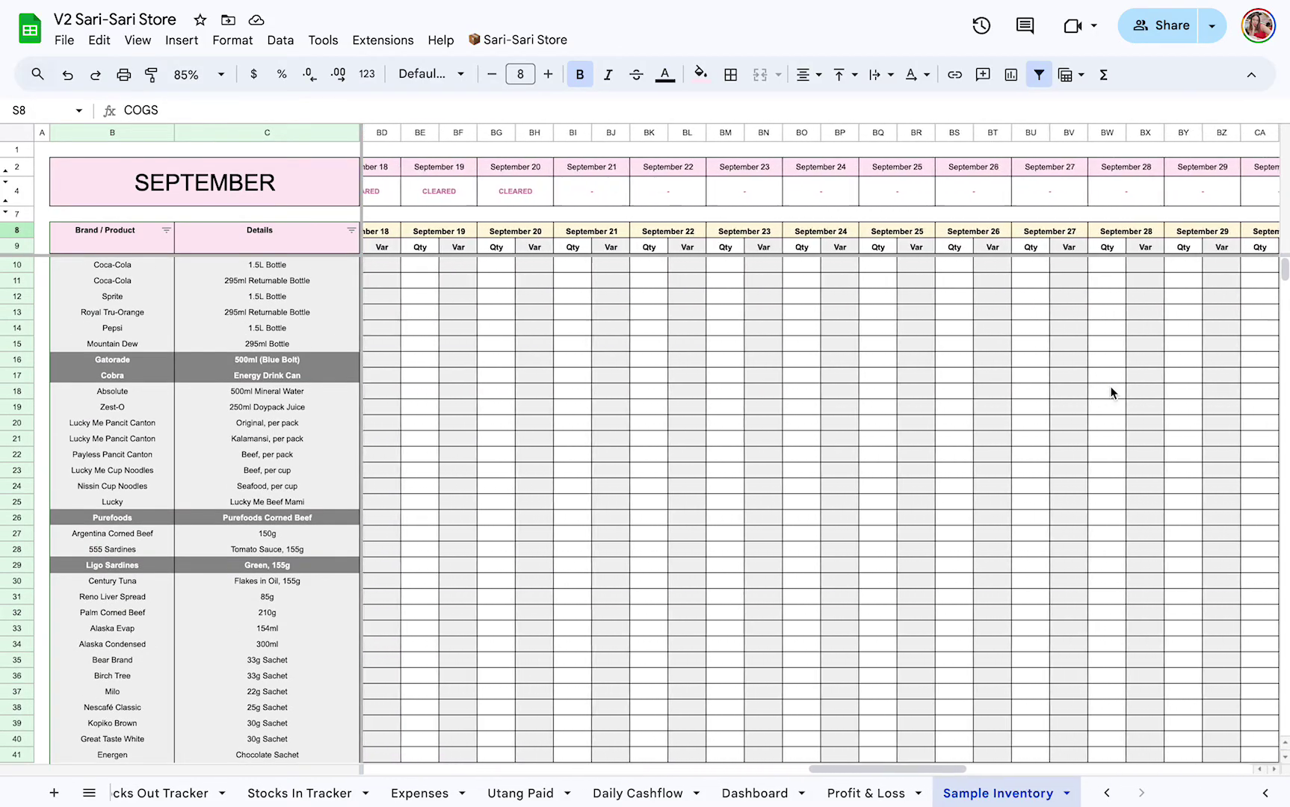
{"action": "scroll", "coordinate": [1111, 391], "scroll_direction": "left", "scroll_amount": 2}
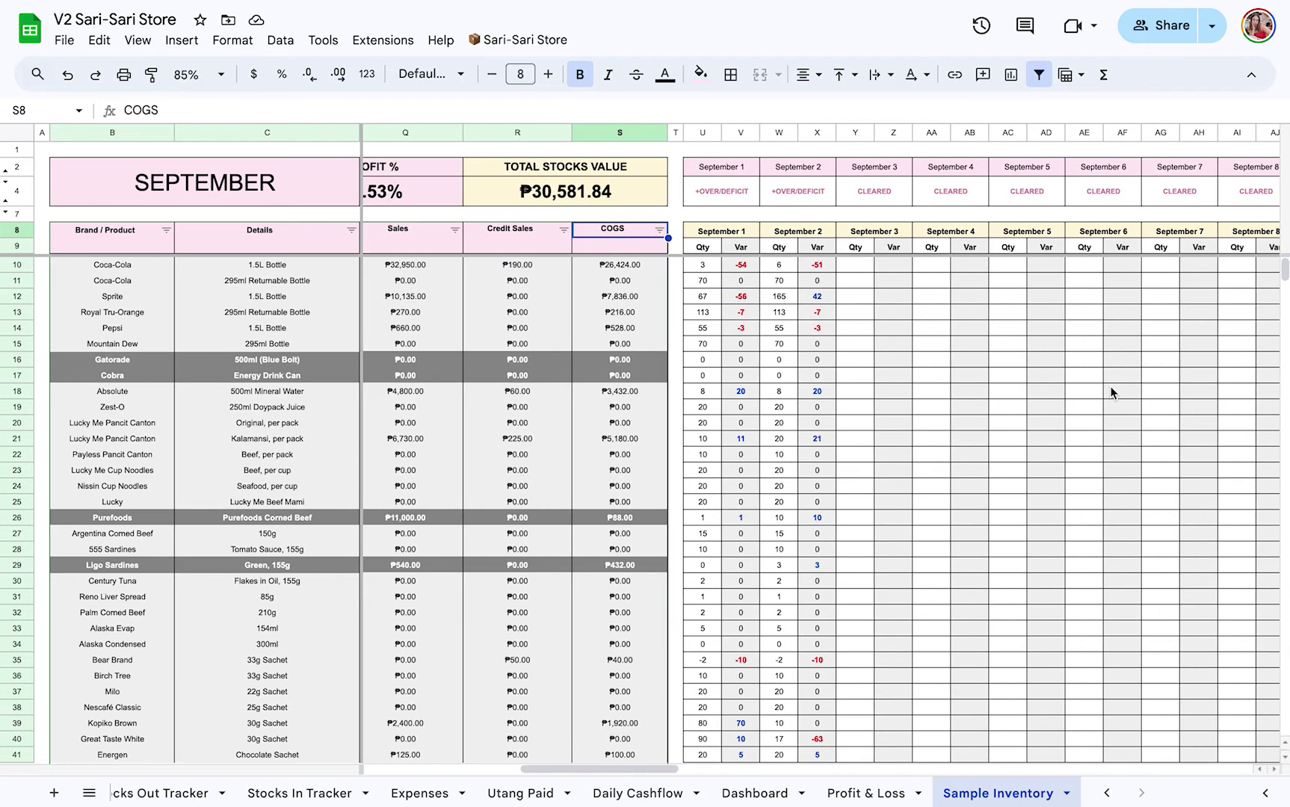
{"action": "left_click", "coordinate": [708, 266]}
{"action": "left_click", "coordinate": [702, 281]}
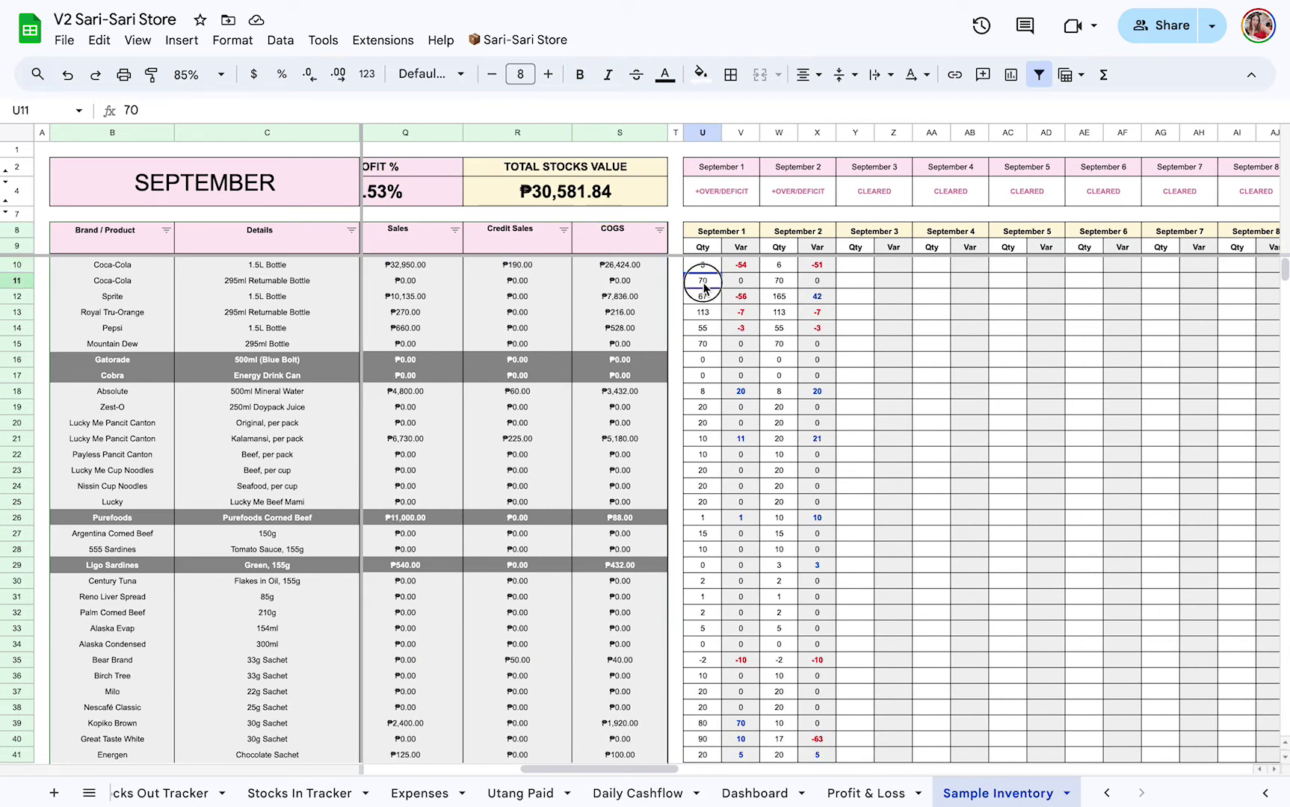
{"action": "left_click", "coordinate": [702, 297]}
{"action": "left_click", "coordinate": [703, 311]}
{"action": "left_click", "coordinate": [702, 327]}
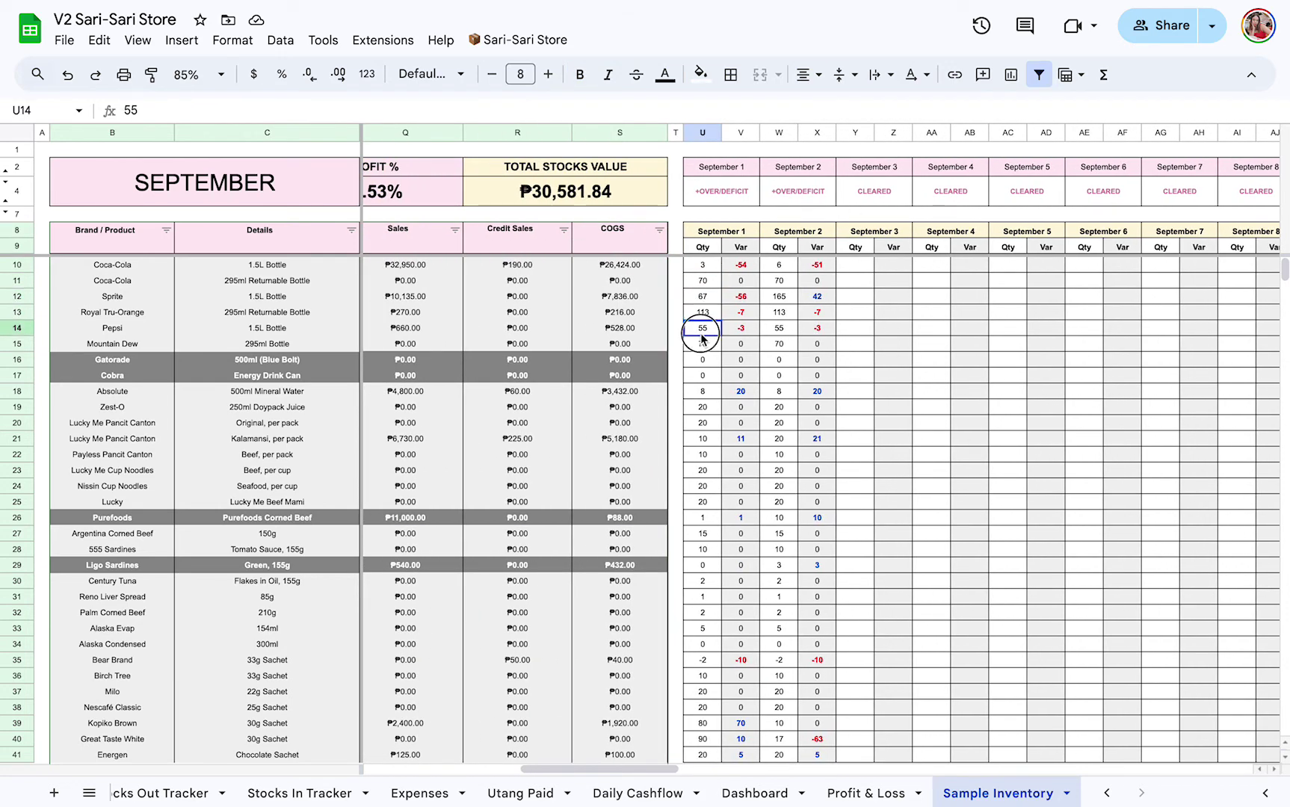
- Inspect September 1's Var heading, the Coca-Cola 1.5L variance formula, and the formulas behind the day's status and date cells
{"action": "left_click", "coordinate": [740, 248]}
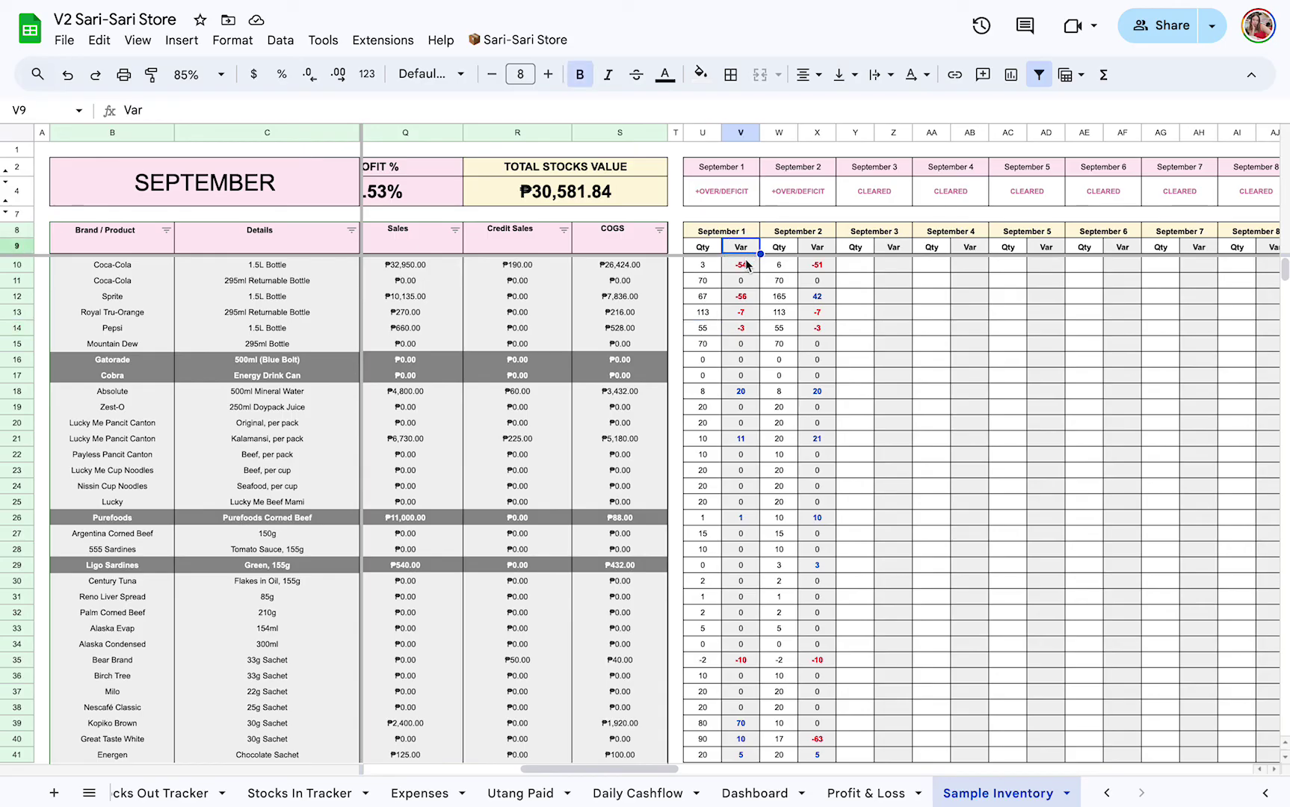
{"action": "left_click", "coordinate": [743, 267]}
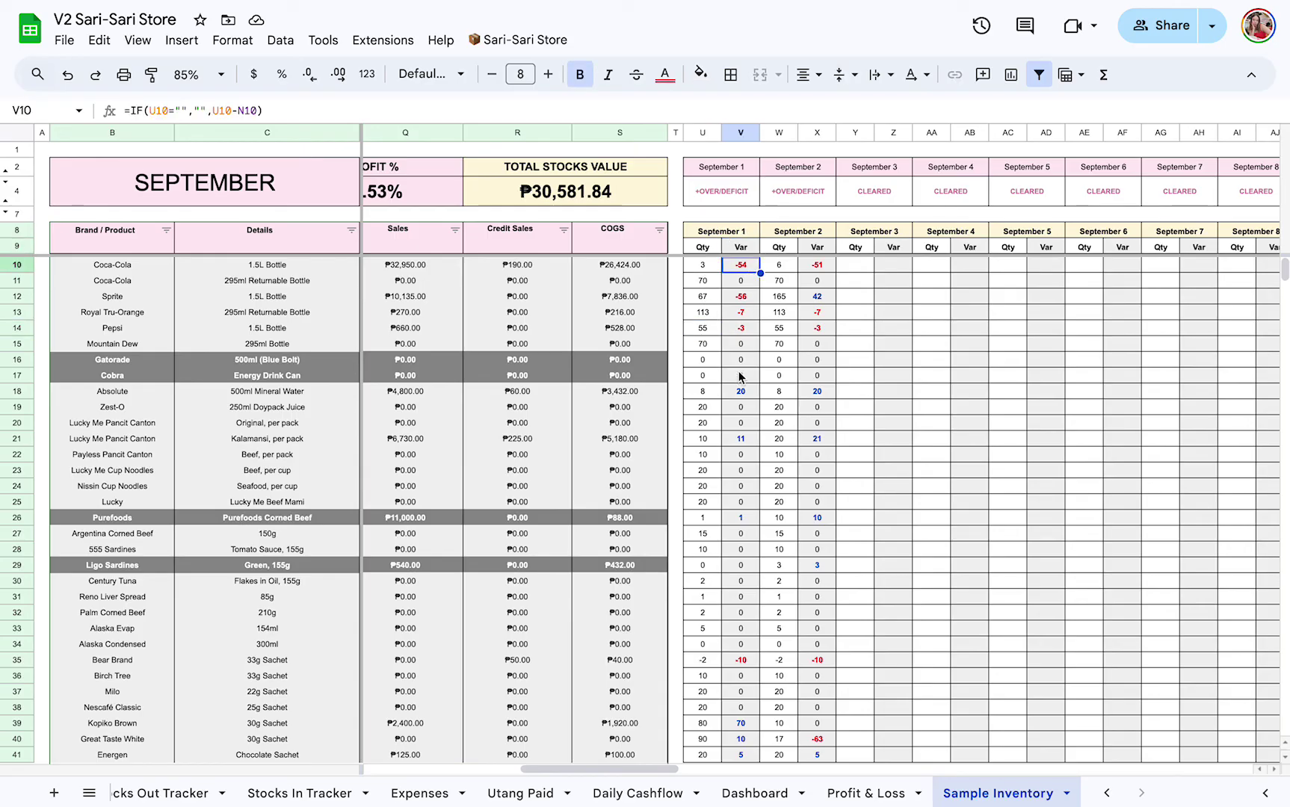
{"action": "left_click", "coordinate": [722, 202]}
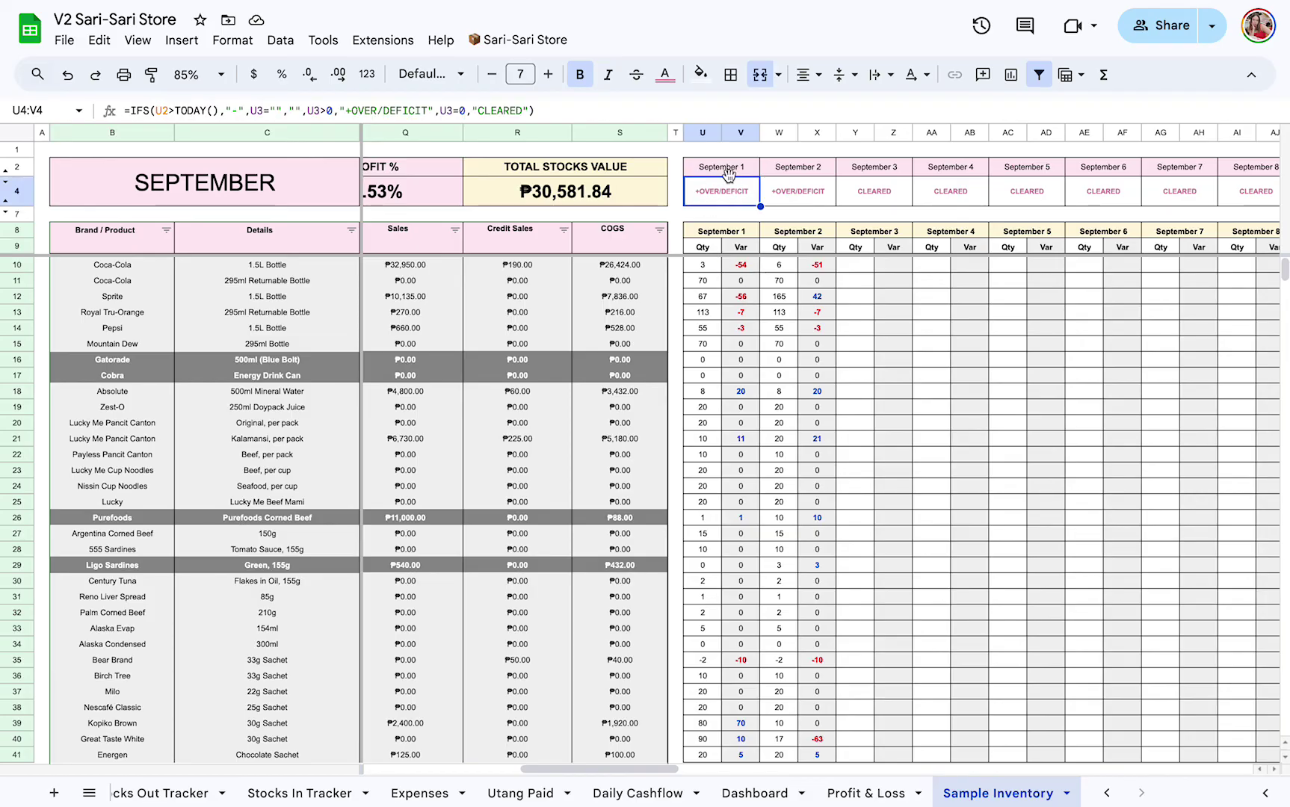
{"action": "left_click", "coordinate": [721, 169]}
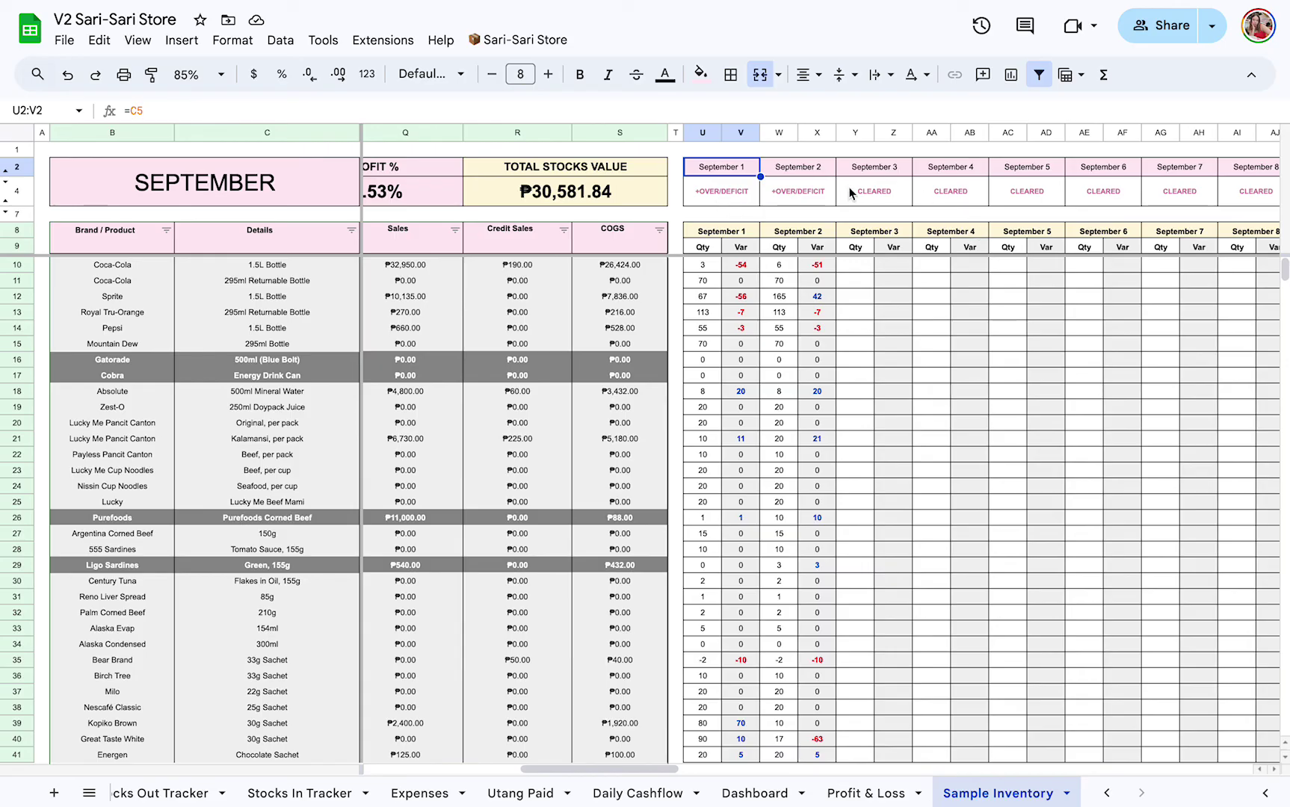
- Check the September 3 Qty cell for Coca-Cola 1.5L and the formula behind its Latest (PCS) quantity
{"action": "scroll", "coordinate": [877, 196], "scroll_direction": "right", "scroll_amount": 3}
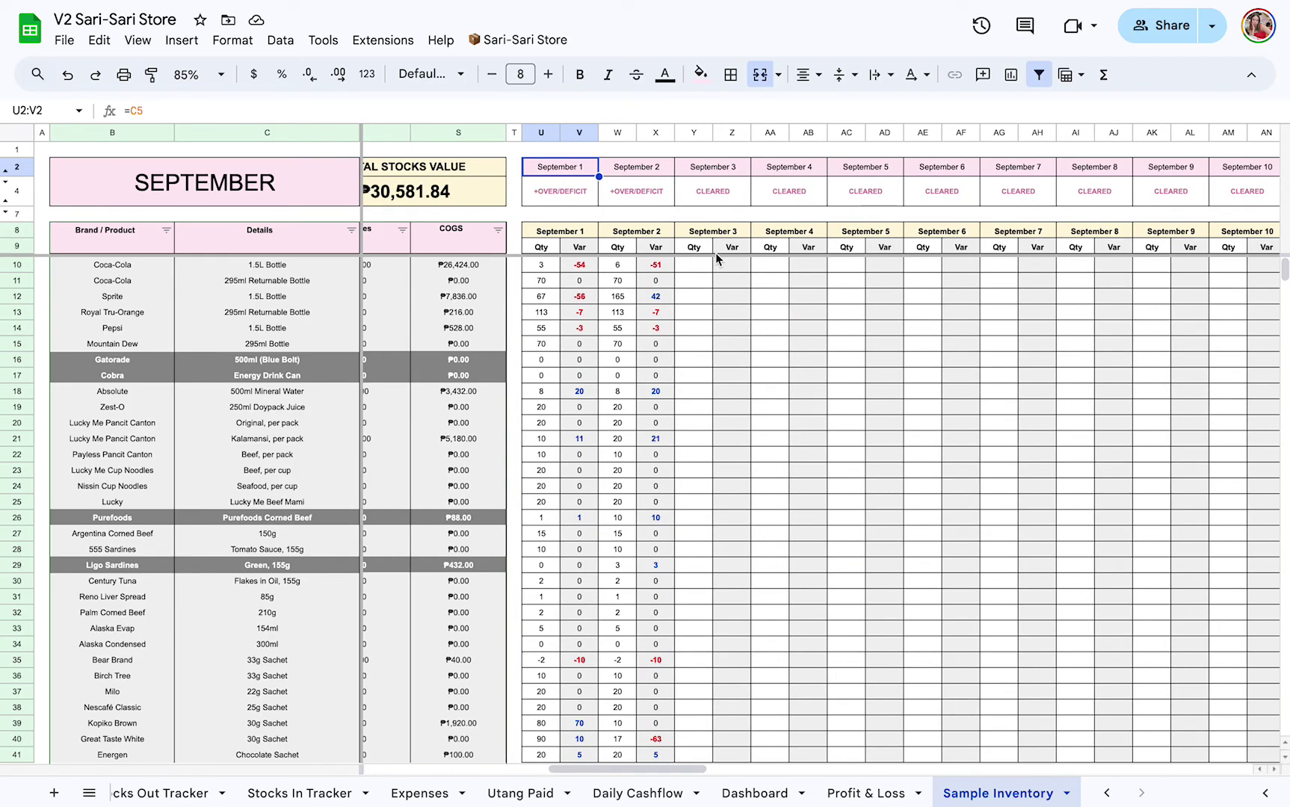
{"action": "left_click", "coordinate": [698, 266]}
{"action": "scroll", "coordinate": [699, 266], "scroll_direction": "left", "scroll_amount": 3}
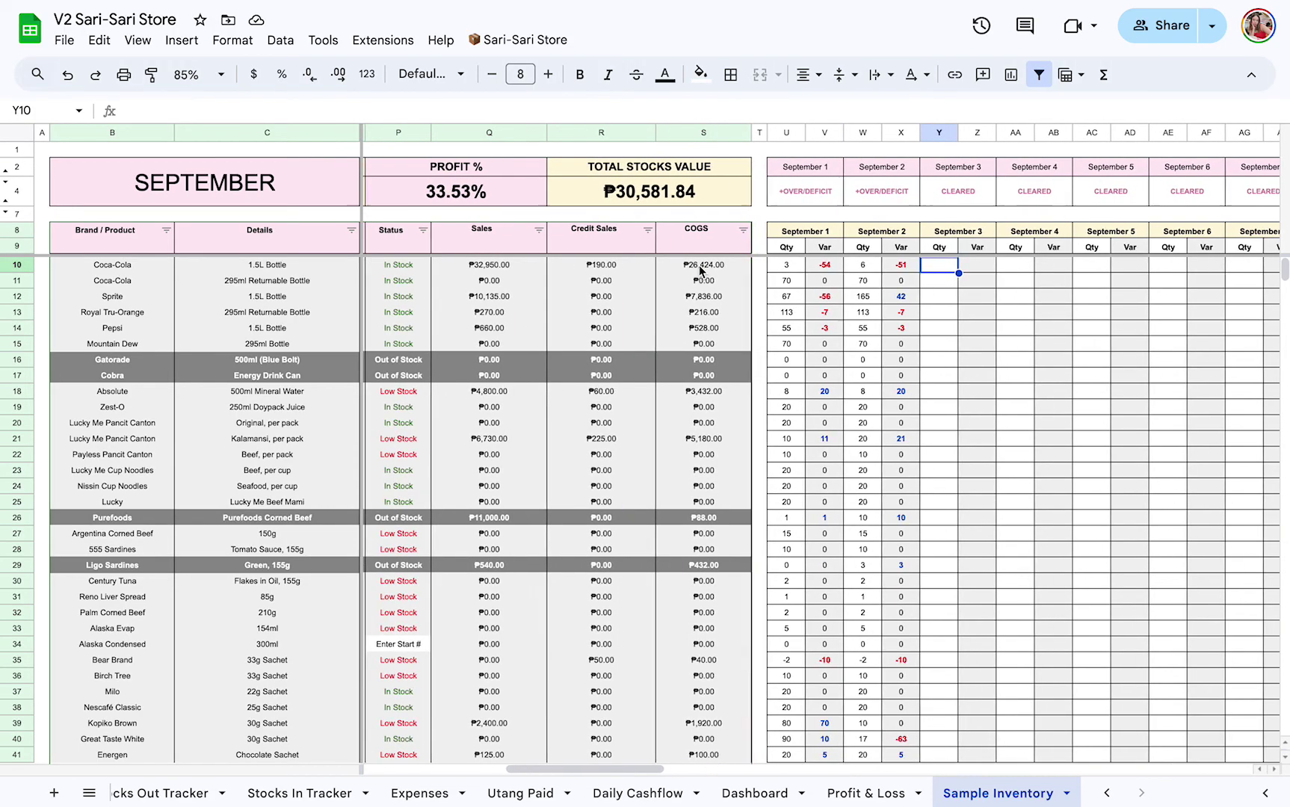
{"action": "scroll", "coordinate": [701, 270], "scroll_direction": "left", "scroll_amount": 5}
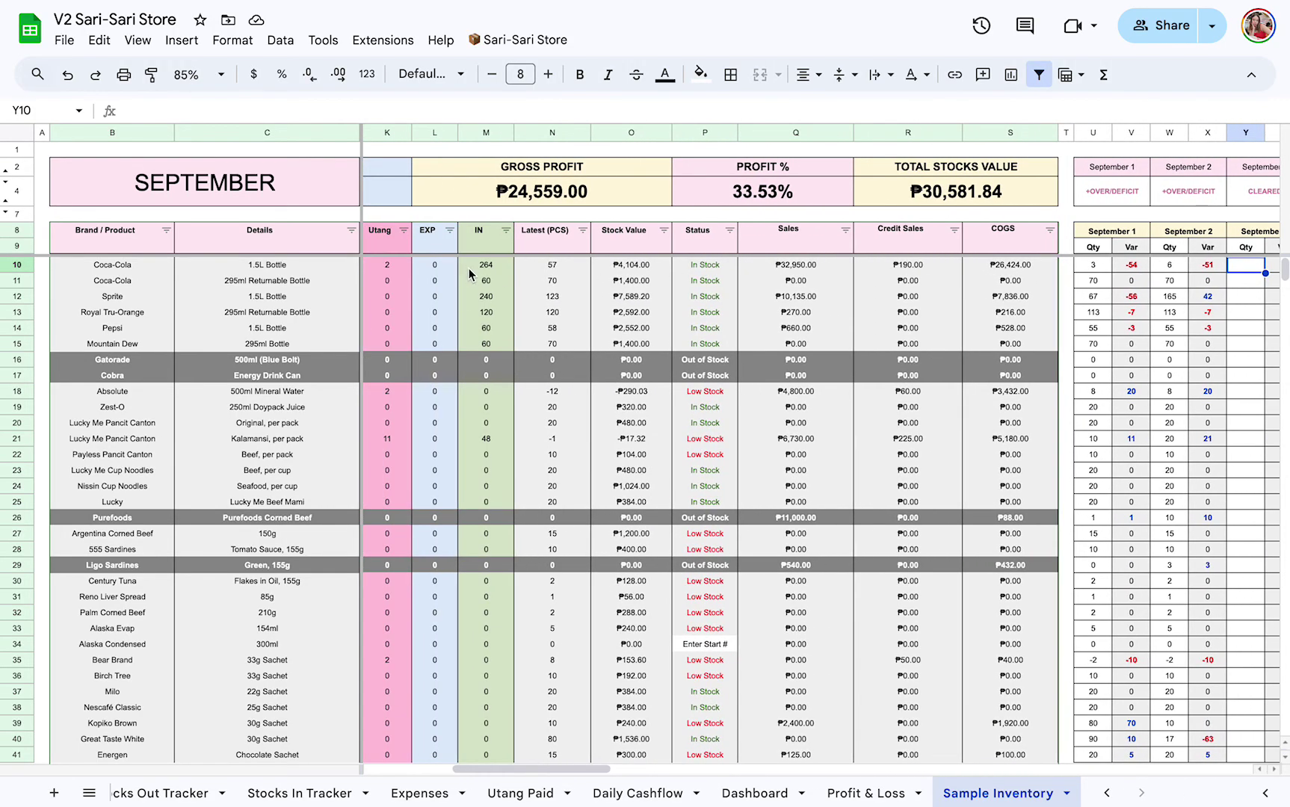
{"action": "left_click", "coordinate": [550, 268]}
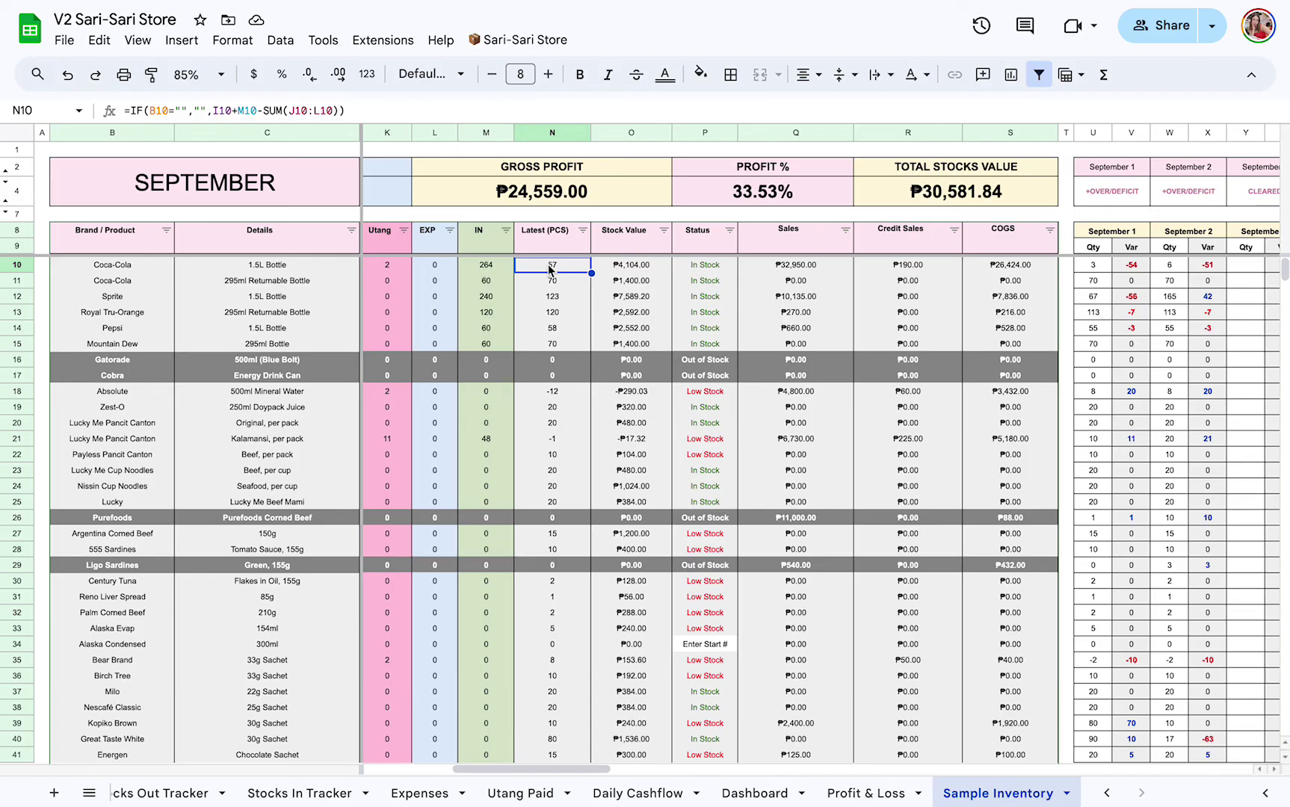
- Set the September 1 Qty of Coca-Cola 1.5L to 57
{"action": "left_click", "coordinate": [1098, 266]}
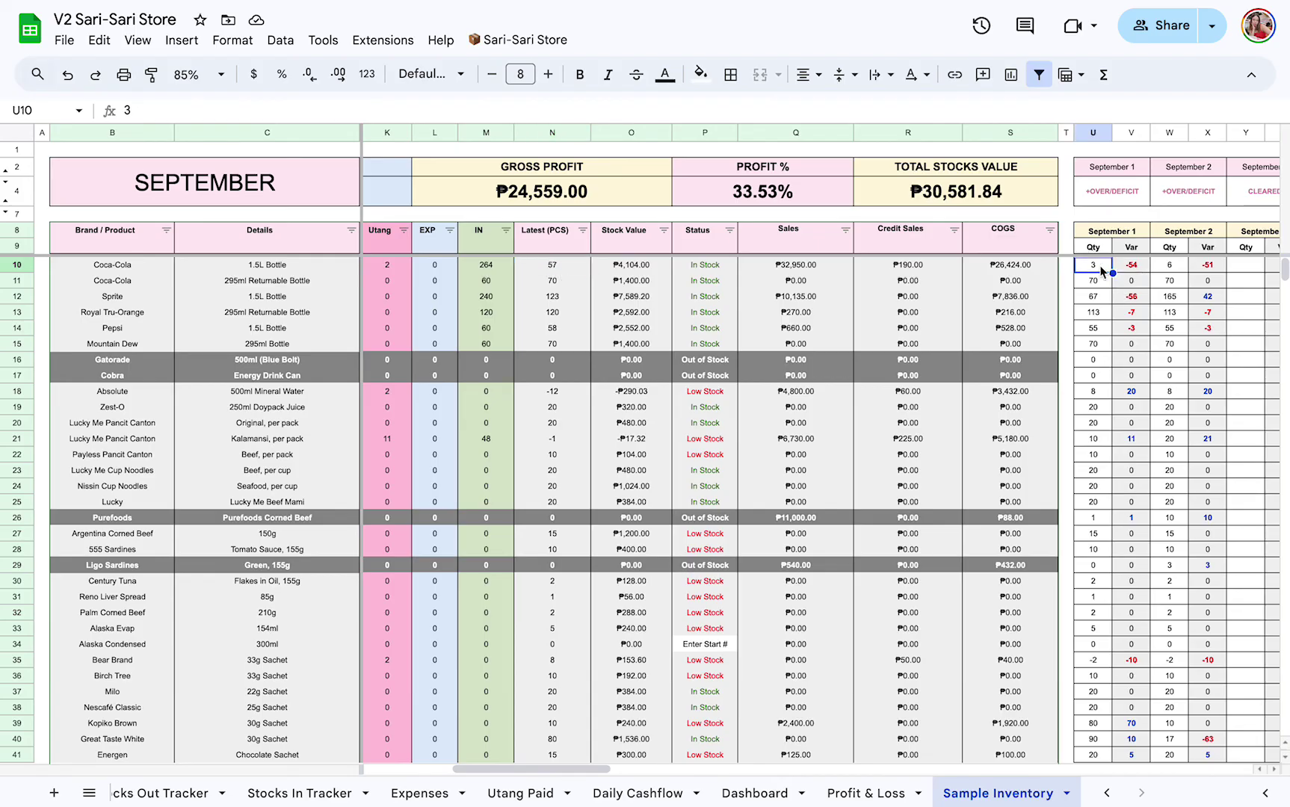
{"action": "type", "text": "57"}
{"action": "key", "text": "Return"}
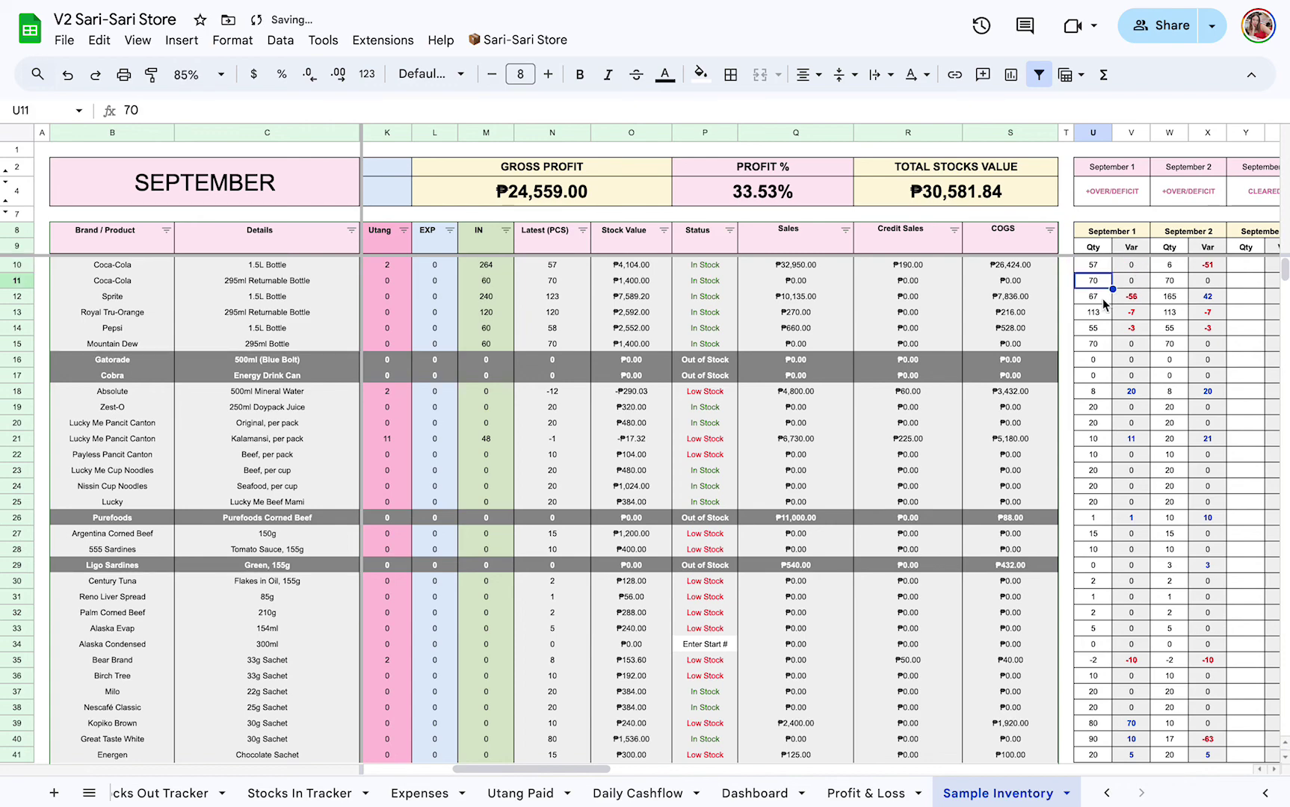
- Set the September 1 Qty to 123 for both Sprite 1.5L and Royal Tru-Orange 295ml
{"action": "left_click", "coordinate": [1102, 299]}
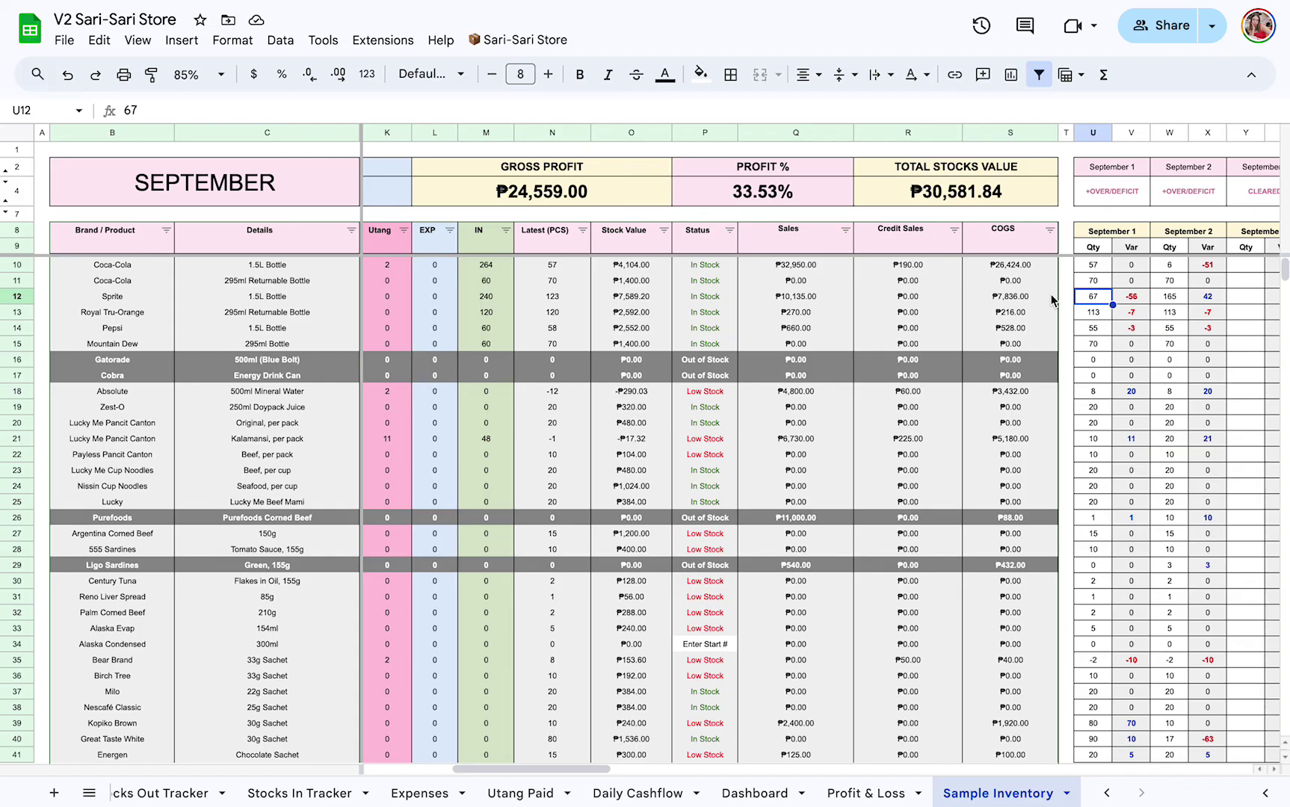
{"action": "type", "text": "124"}
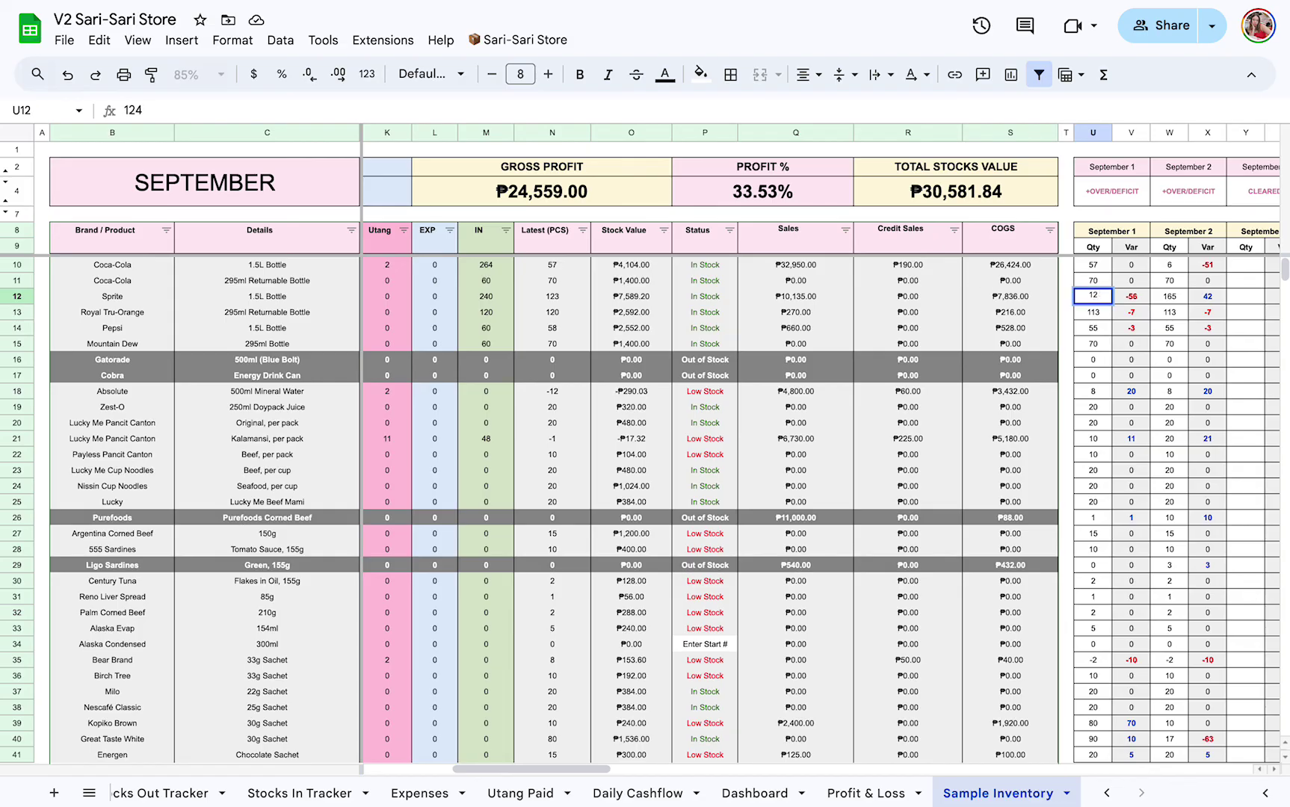
{"action": "key", "text": "BackSpace"}
{"action": "type", "text": "3"}
{"action": "key", "text": "Return"}
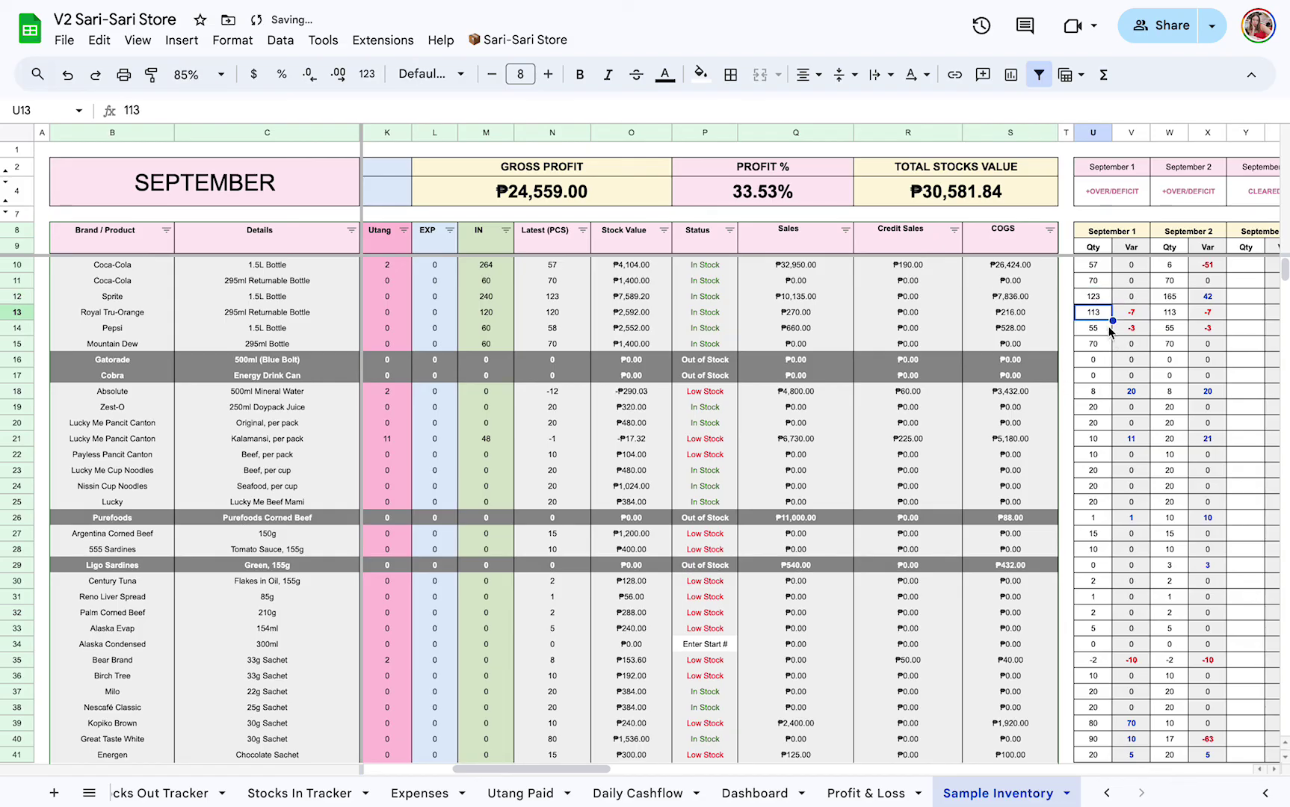
{"action": "type", "text": "123"}
{"action": "key", "text": "Return"}
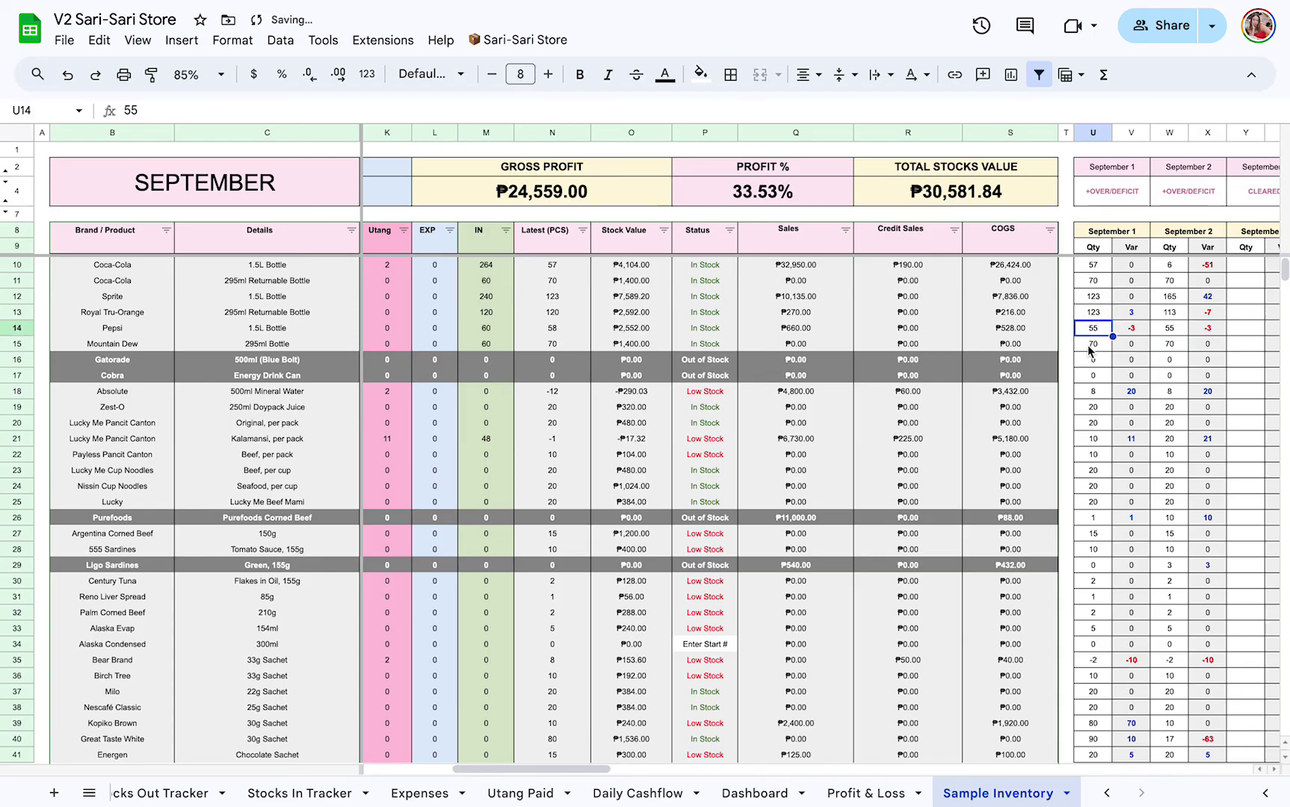
- Set the September 1 Qty of Absolute 500ml Mineral Water to -12
{"action": "left_click", "coordinate": [1097, 393]}
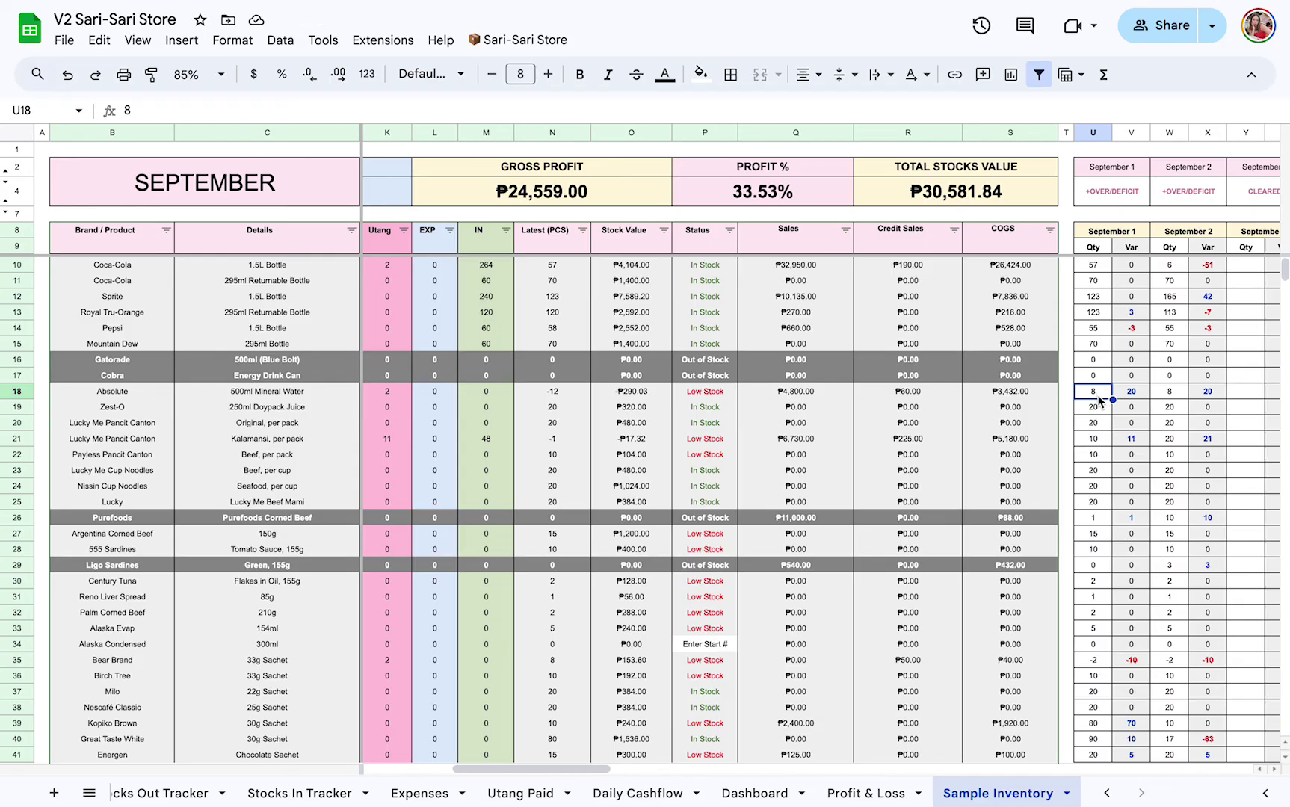
{"action": "type", "text": "-12"}
{"action": "key", "text": "Return"}
- Set the September 1 Qty of Lucky Me Pancit Canton Kalamansi to -1
{"action": "left_click", "coordinate": [1095, 440]}
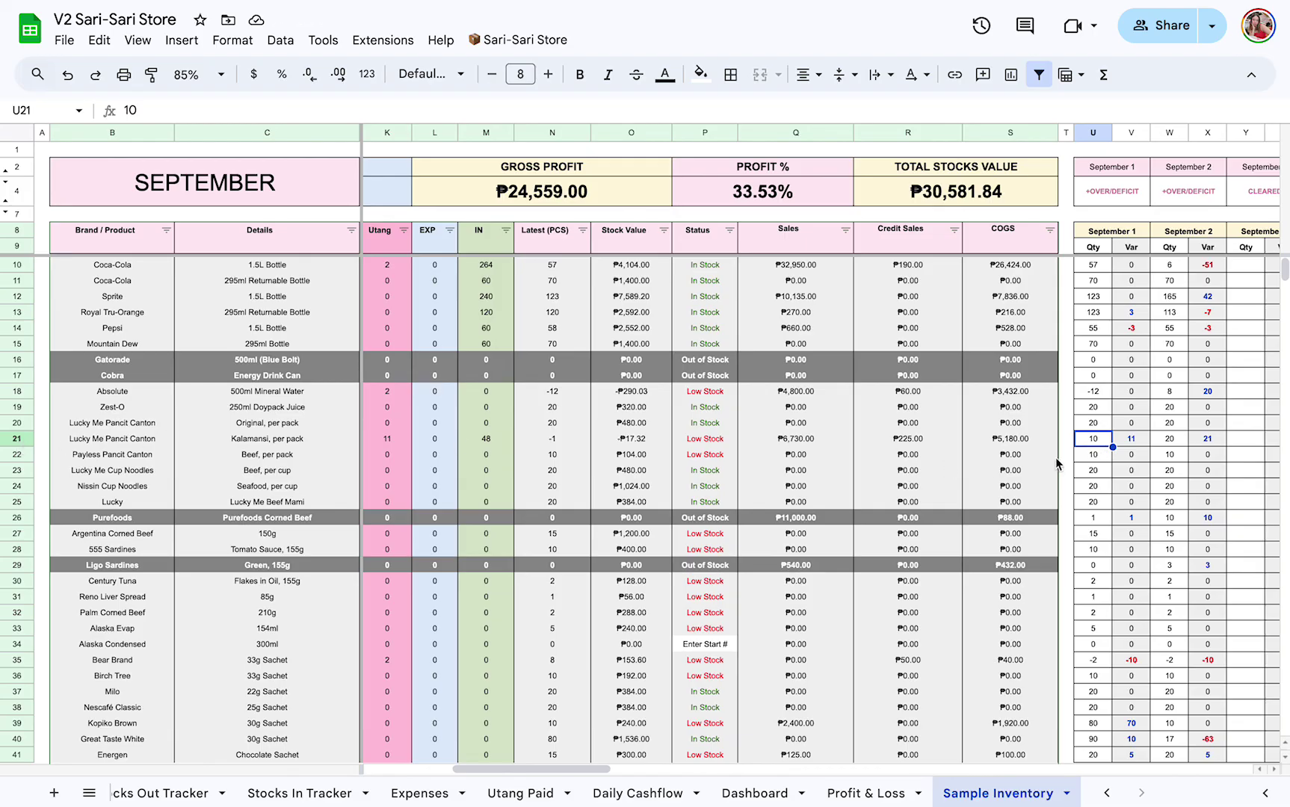
{"action": "type", "text": "-1"}
{"action": "key", "text": "Return"}
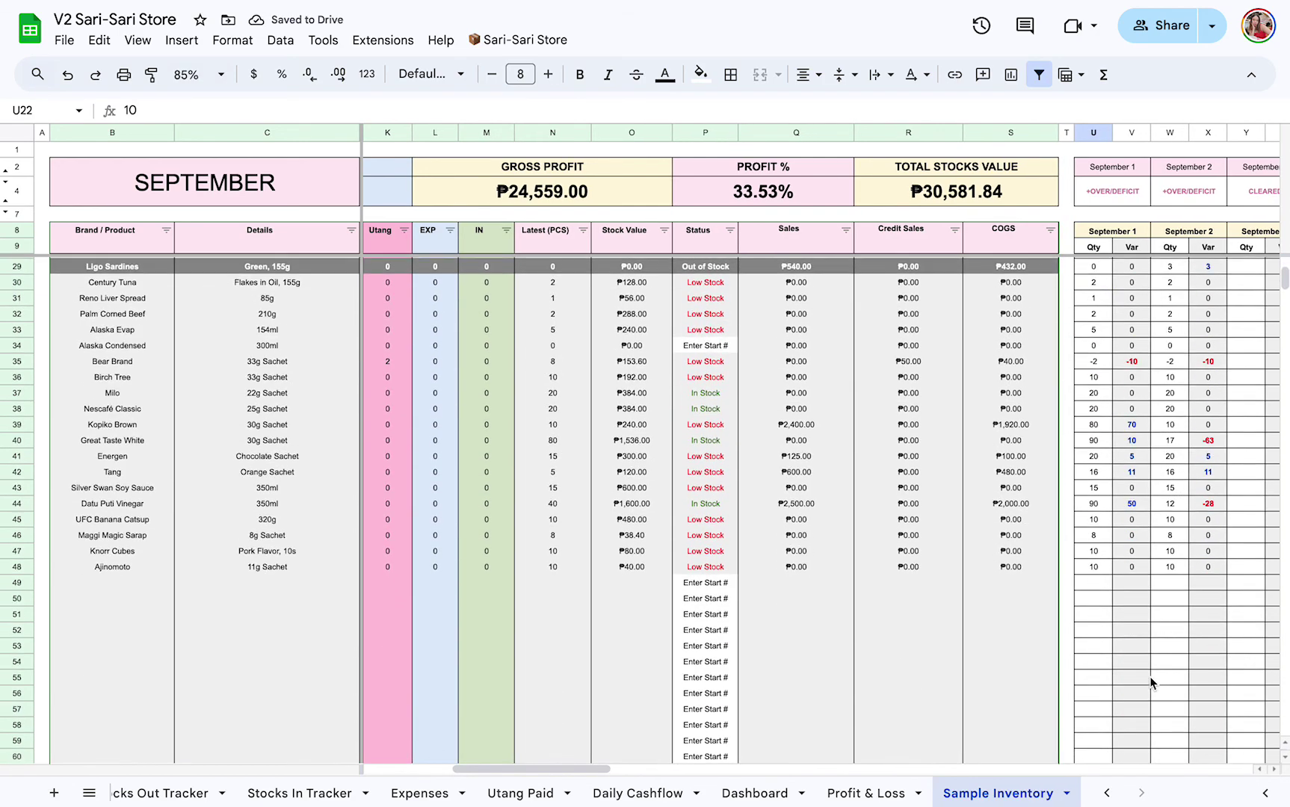
- Check the formula behind September 1's status, the variances down the product rows, and the status cells of the following days
{"action": "left_click", "coordinate": [1117, 194]}
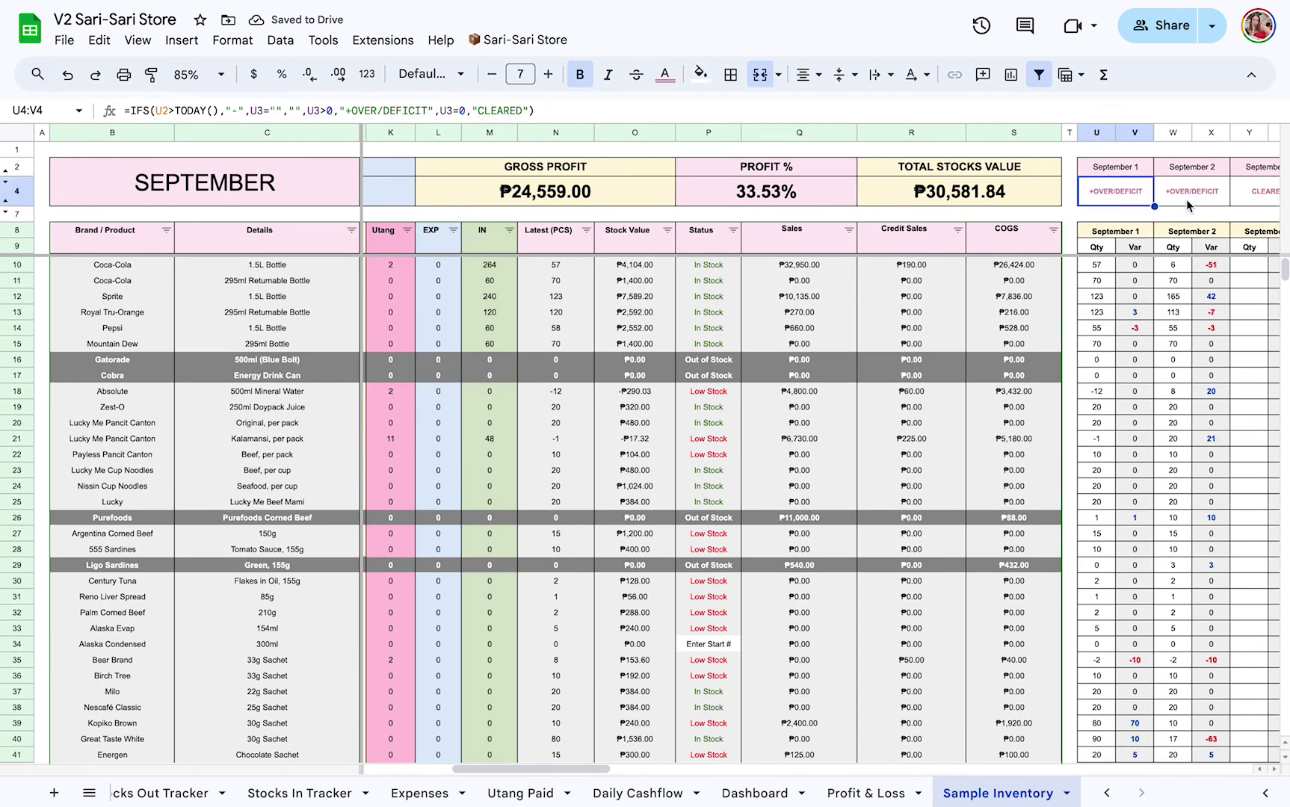
{"action": "scroll", "coordinate": [1181, 202], "scroll_direction": "right", "scroll_amount": 4}
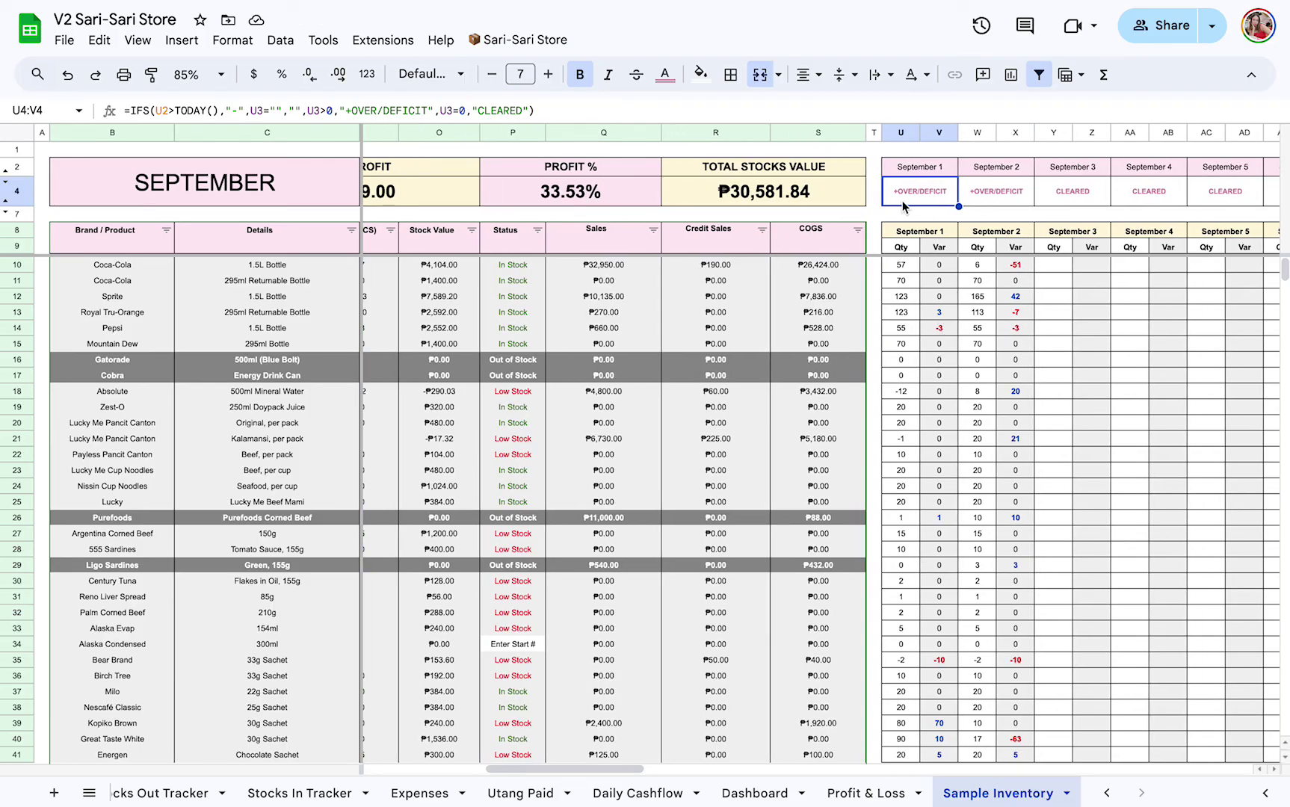
{"action": "scroll", "coordinate": [916, 287], "scroll_direction": "down", "scroll_amount": 7}
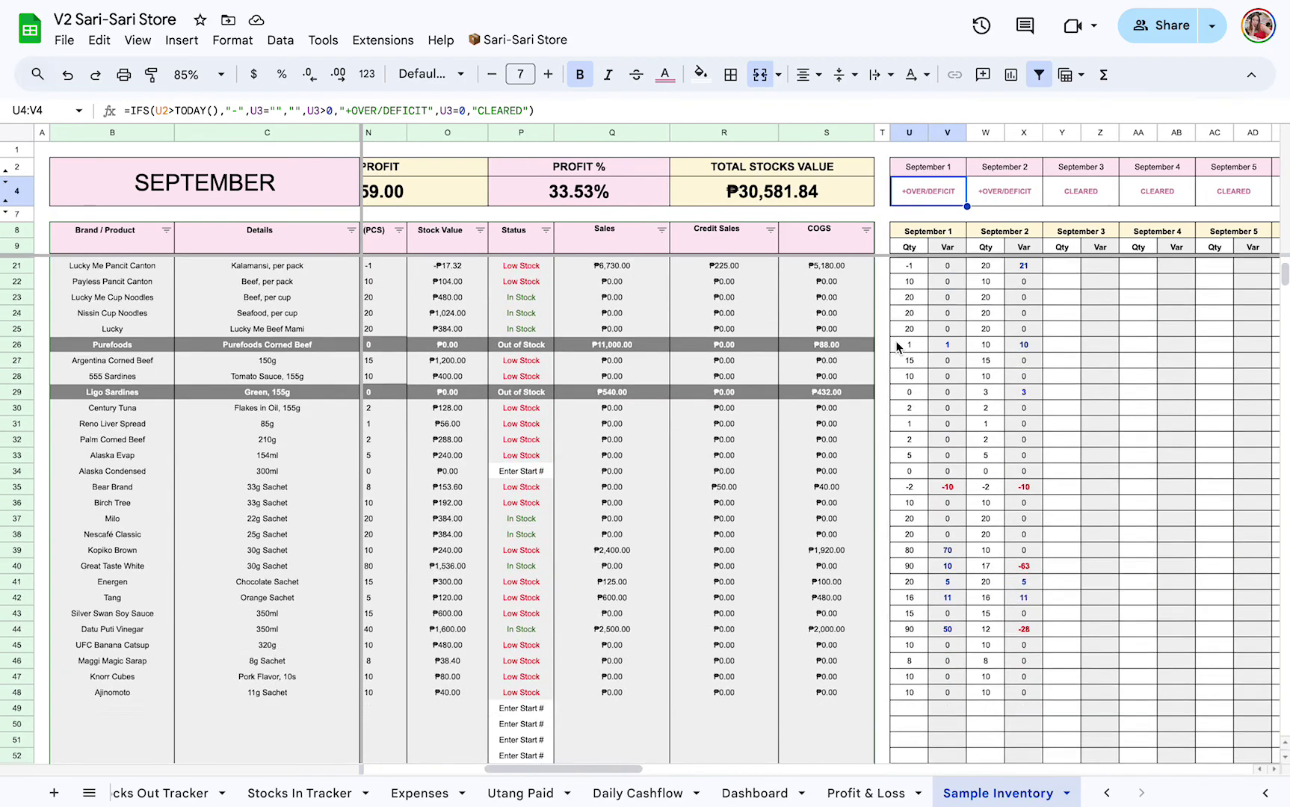
{"action": "scroll", "coordinate": [896, 343], "scroll_direction": "up", "scroll_amount": 7}
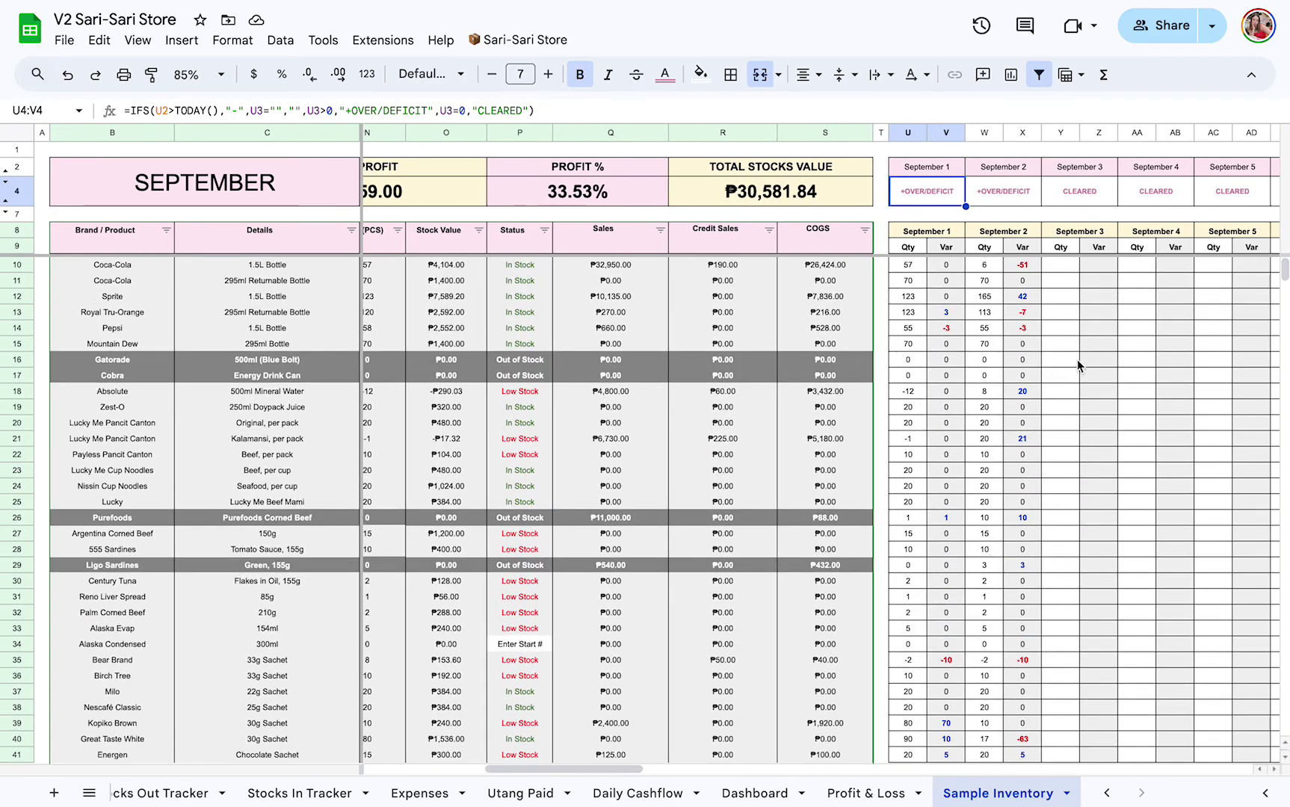
{"action": "scroll", "coordinate": [1078, 359], "scroll_direction": "right", "scroll_amount": 3}
{"action": "scroll", "coordinate": [1077, 359], "scroll_direction": "right", "scroll_amount": 1}
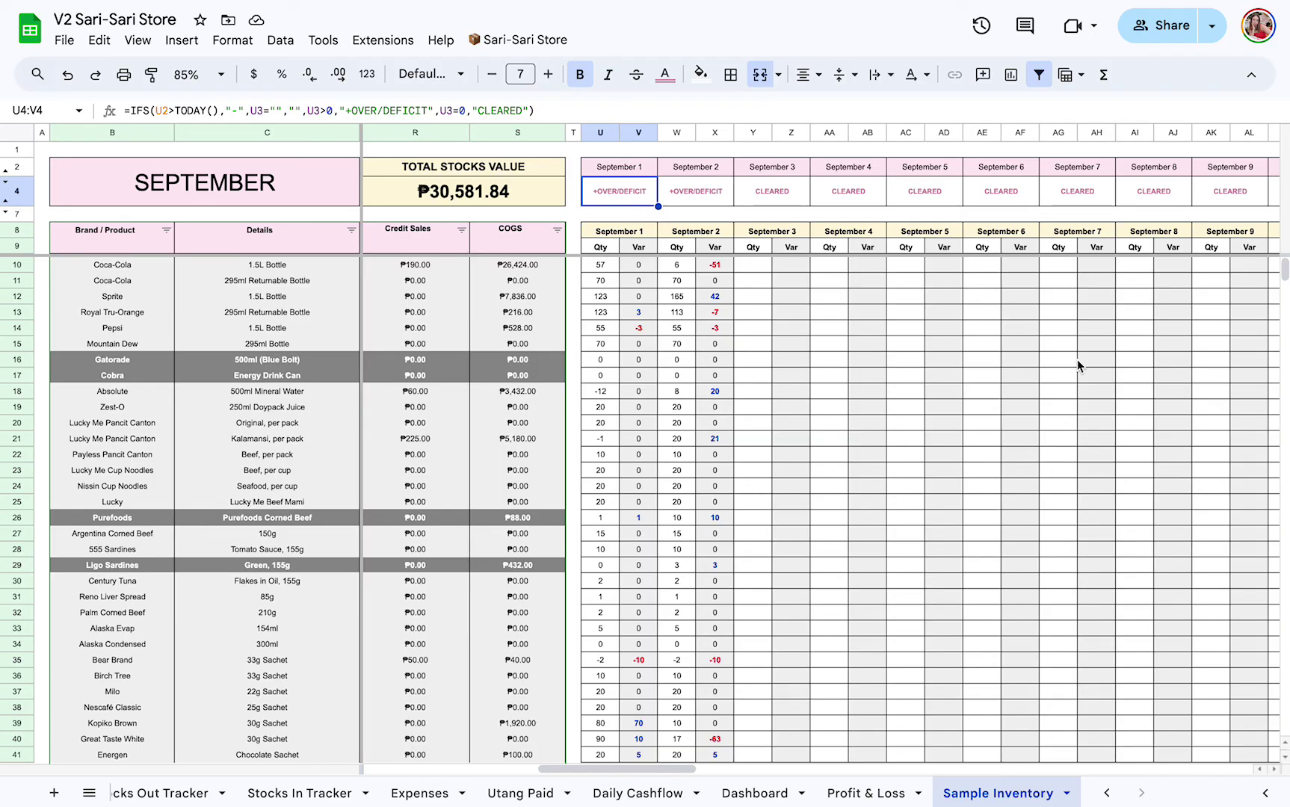
{"action": "left_click", "coordinate": [711, 213]}
{"action": "left_click", "coordinate": [873, 211]}
{"action": "scroll", "coordinate": [873, 212], "scroll_direction": "right", "scroll_amount": 10}
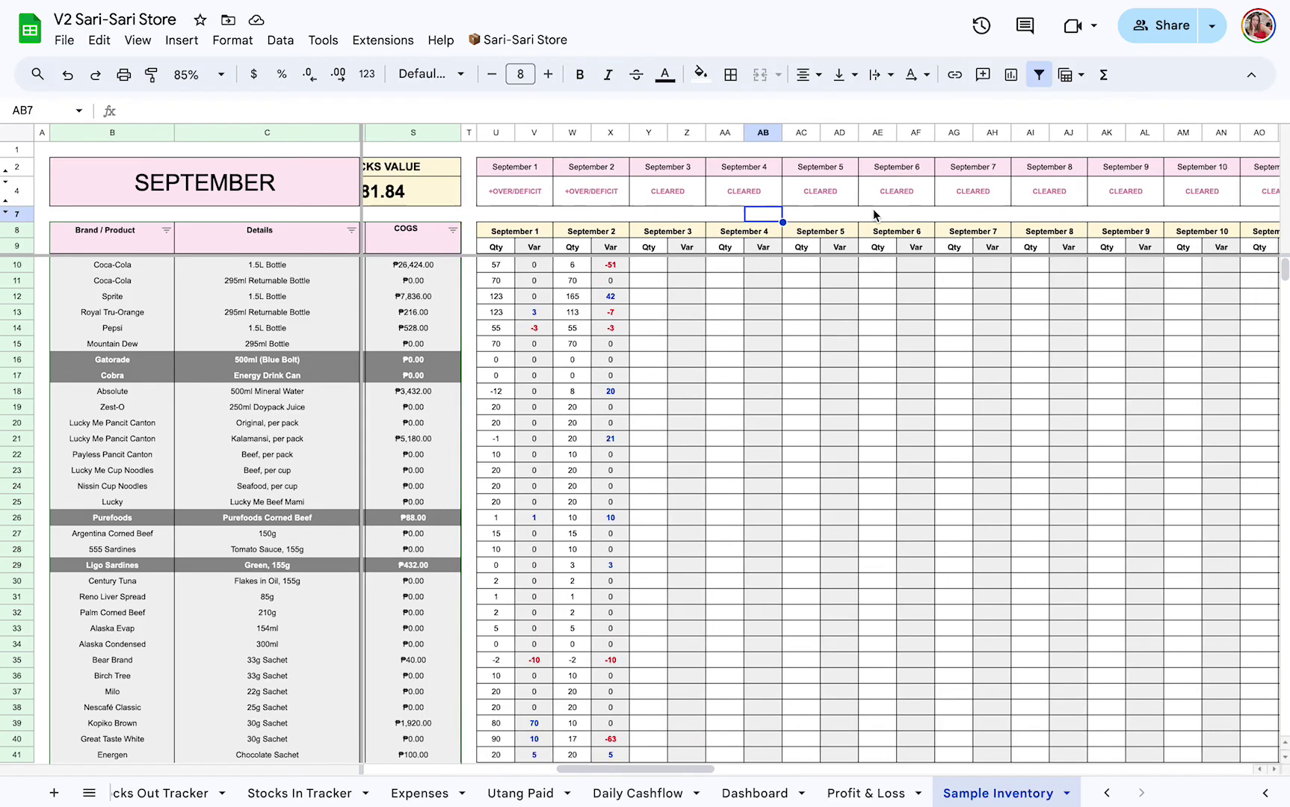
{"action": "scroll", "coordinate": [873, 214], "scroll_direction": "left", "scroll_amount": 10}
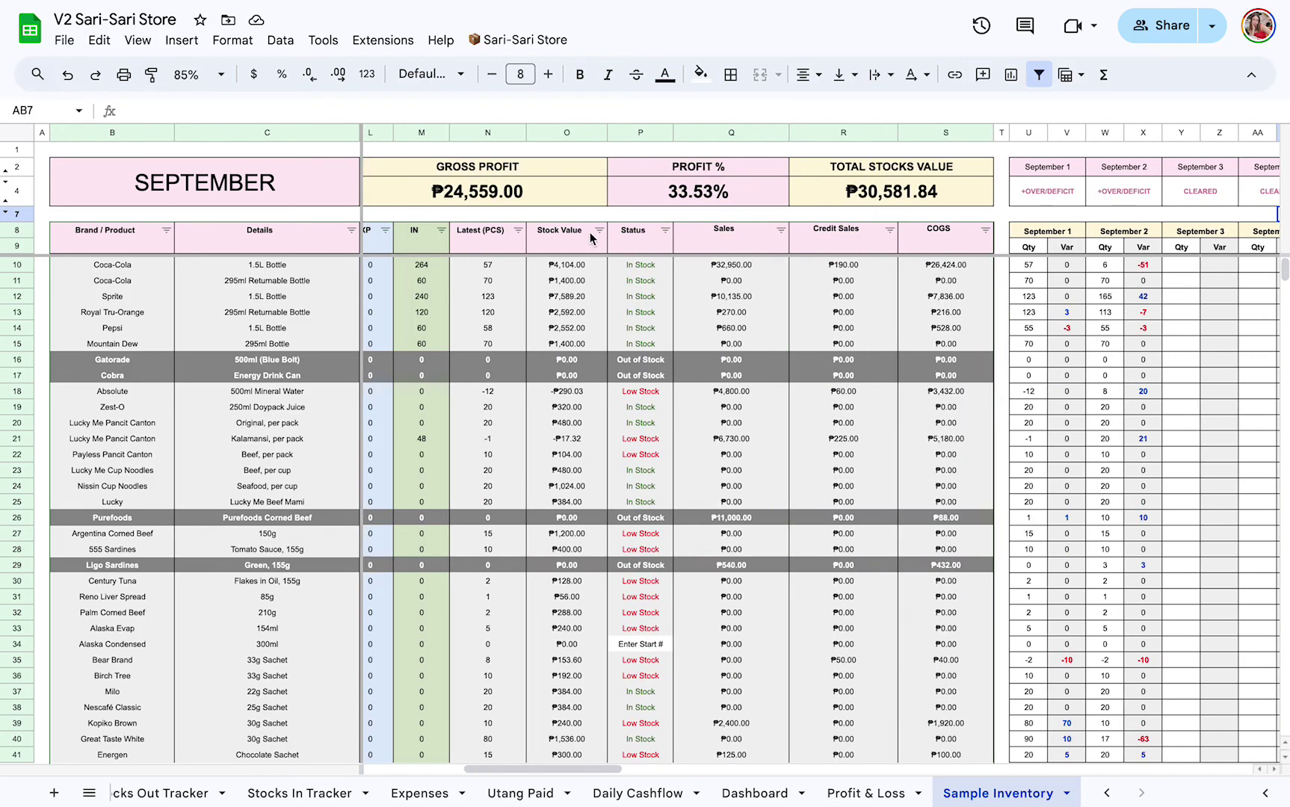
- Inspect September 1's Qty and Var headings, the formula behind the September 2 date heading, and the daily columns after it
{"action": "left_click", "coordinate": [486, 240]}
{"action": "left_click", "coordinate": [1034, 250]}
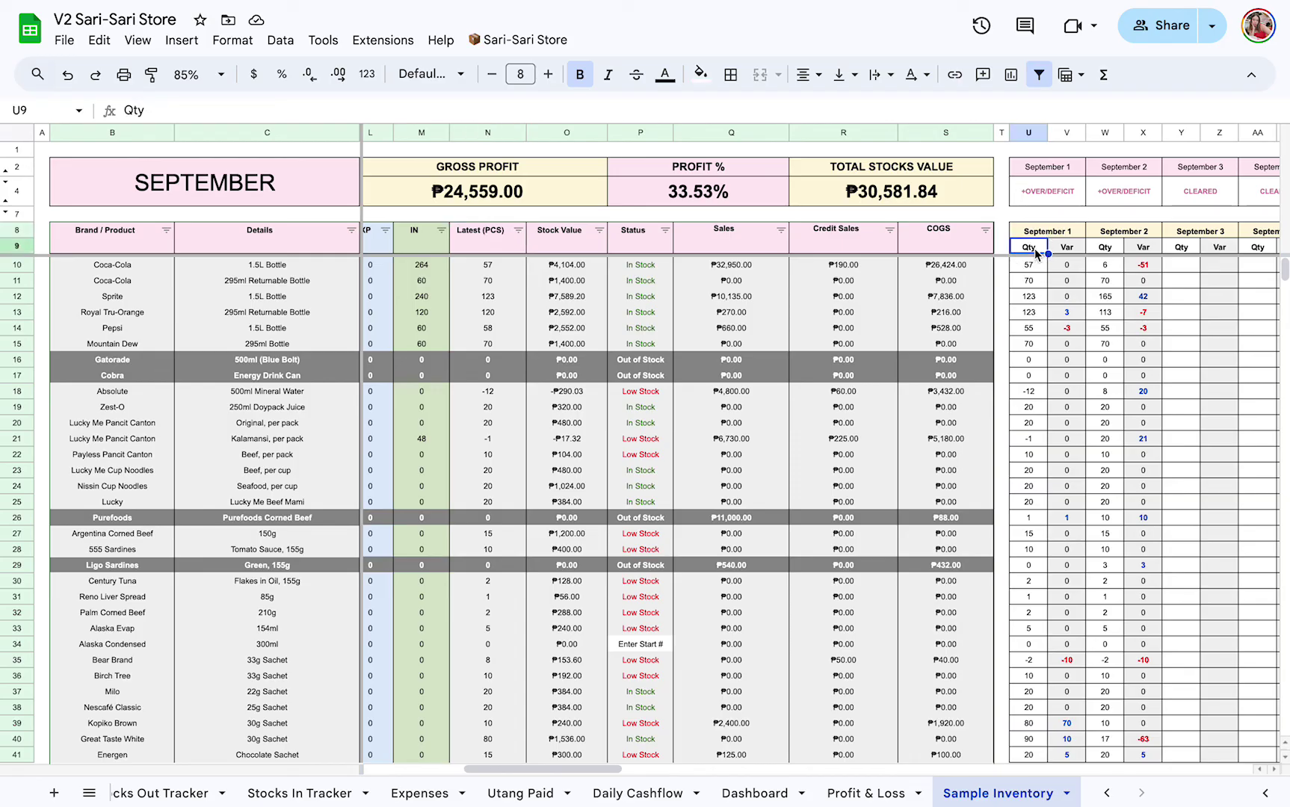
{"action": "left_click", "coordinate": [1071, 251]}
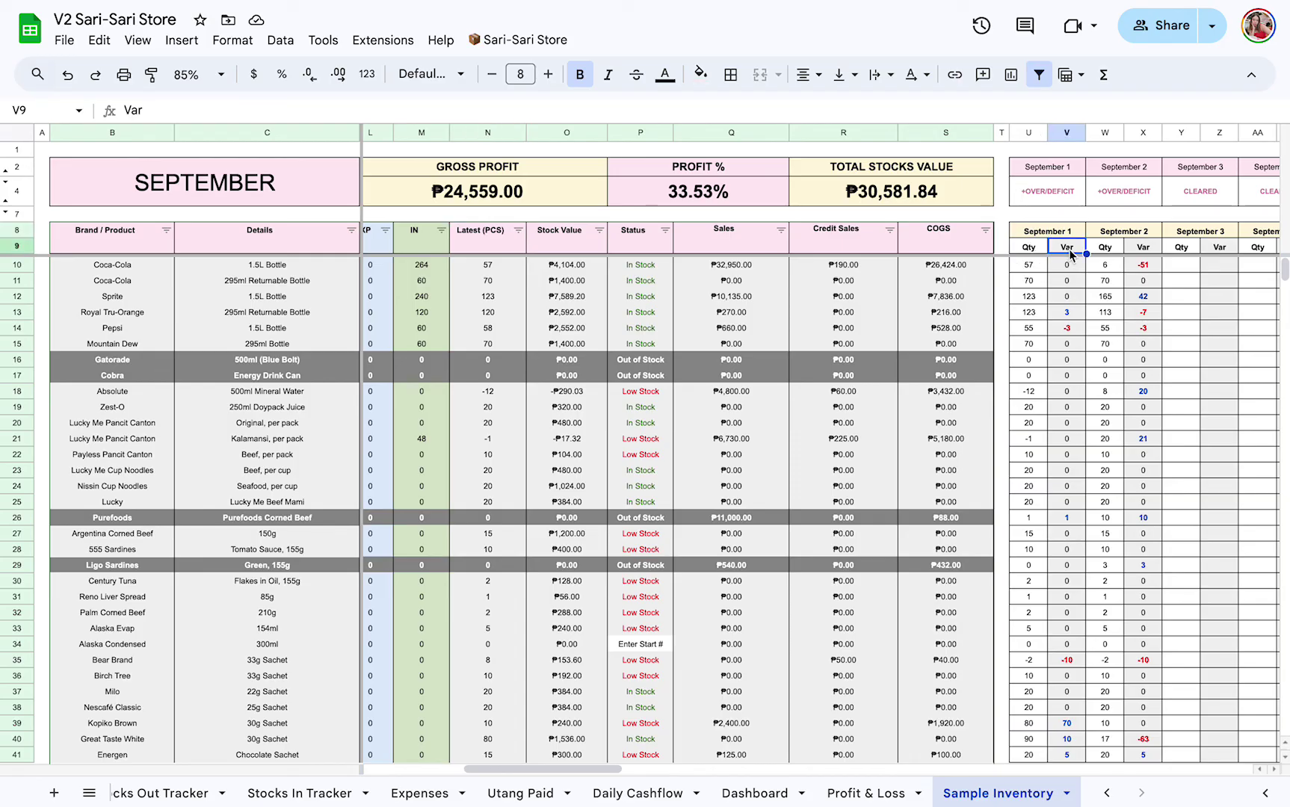
{"action": "left_click", "coordinate": [1143, 234]}
{"action": "scroll", "coordinate": [1153, 329], "scroll_direction": "right", "scroll_amount": 5}
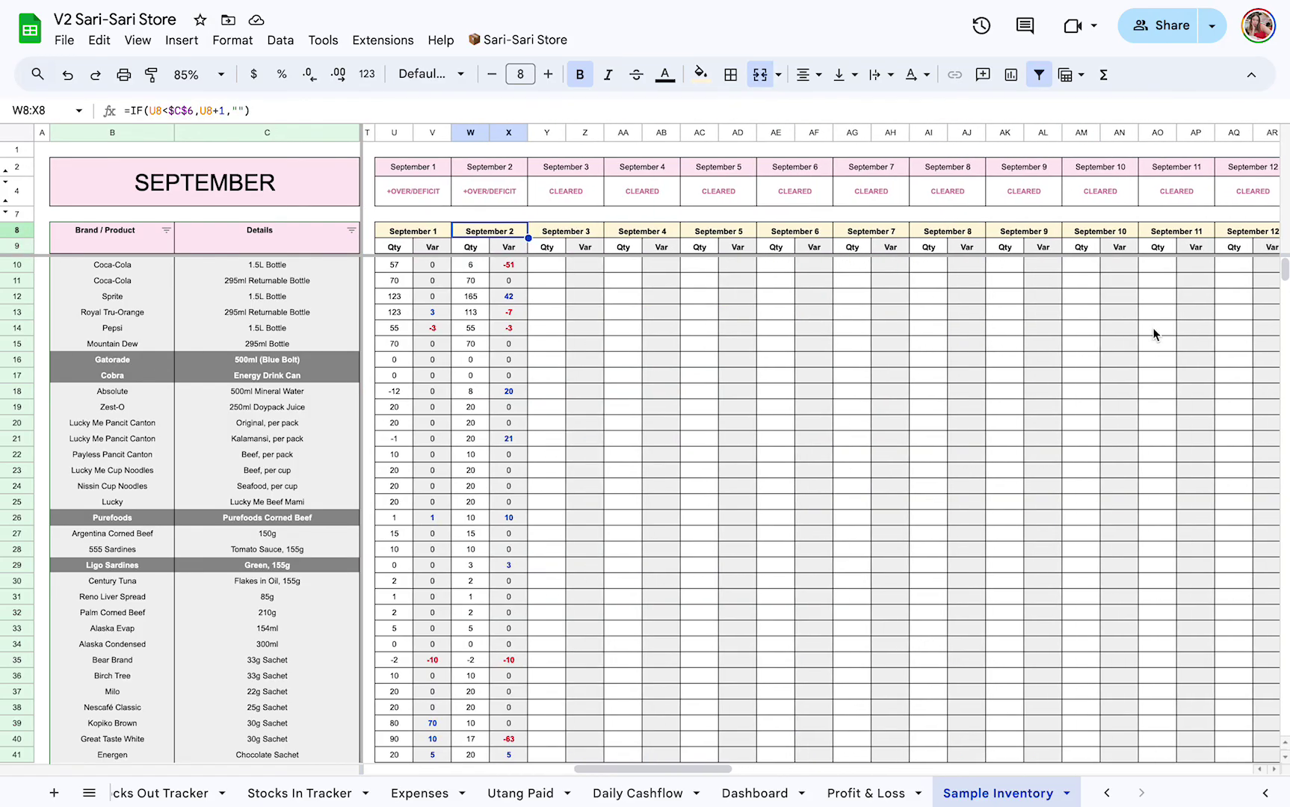
{"action": "scroll", "coordinate": [959, 791], "scroll_direction": "right", "scroll_amount": 2}
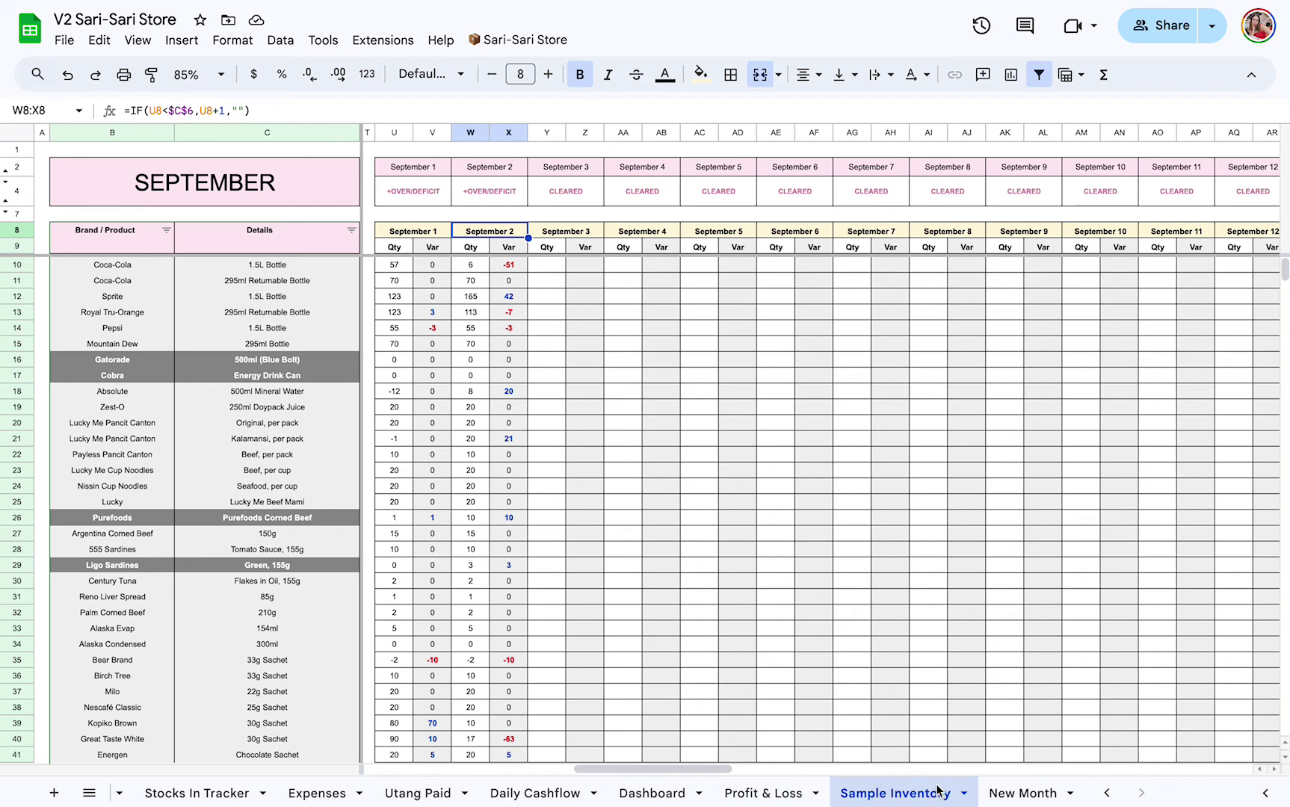
- Duplicate the New Month sheet and rename the copy Oct
{"action": "left_click", "coordinate": [1043, 790]}
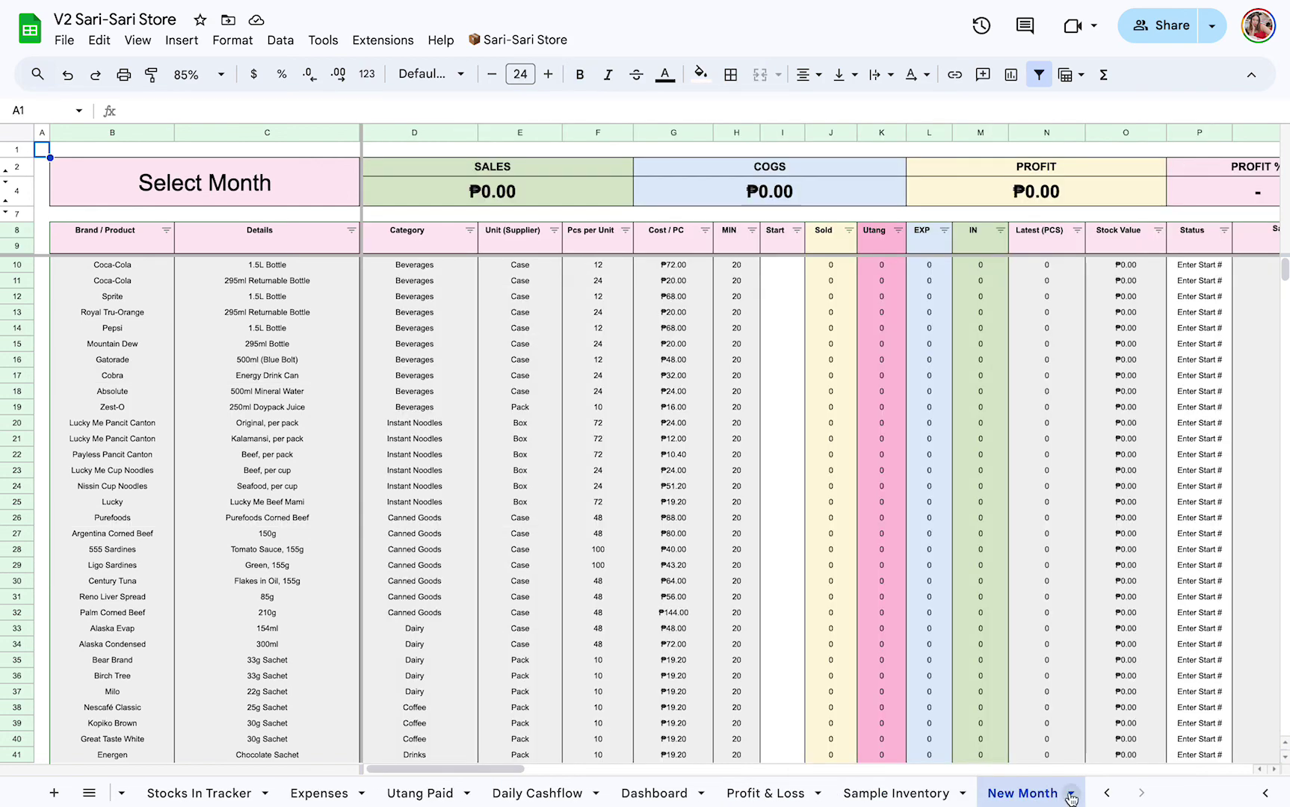
{"action": "left_click", "coordinate": [1071, 794]}
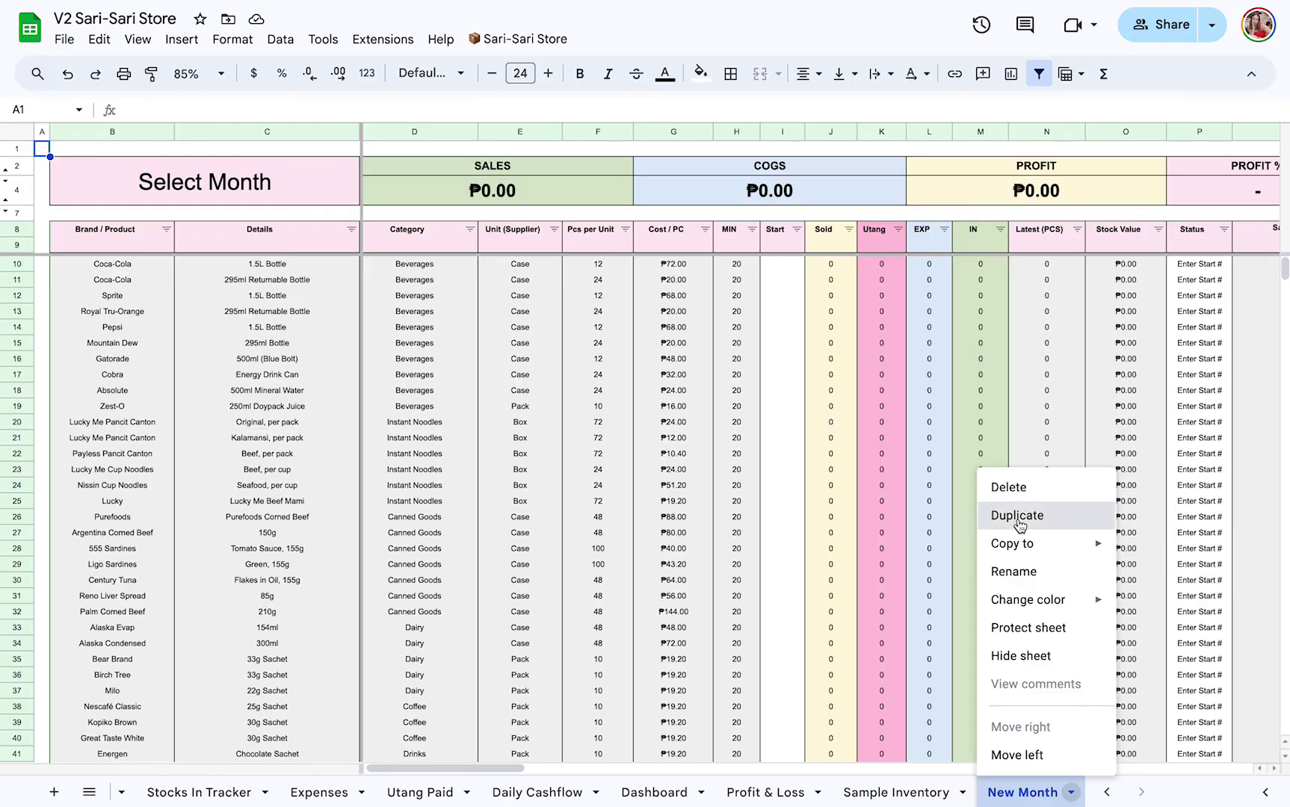
{"action": "left_click", "coordinate": [1074, 529]}
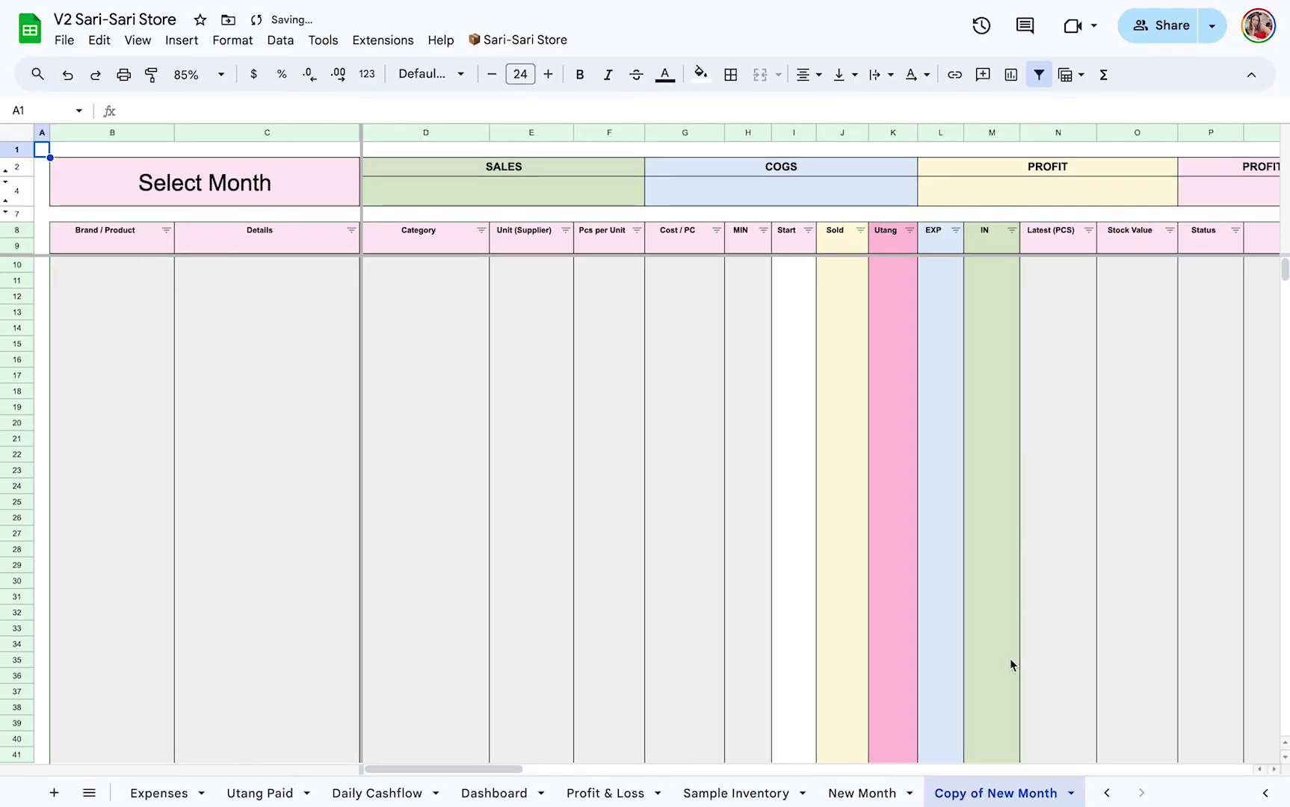
{"action": "double_click", "coordinate": [966, 795]}
{"action": "type", "text": "Oct"}
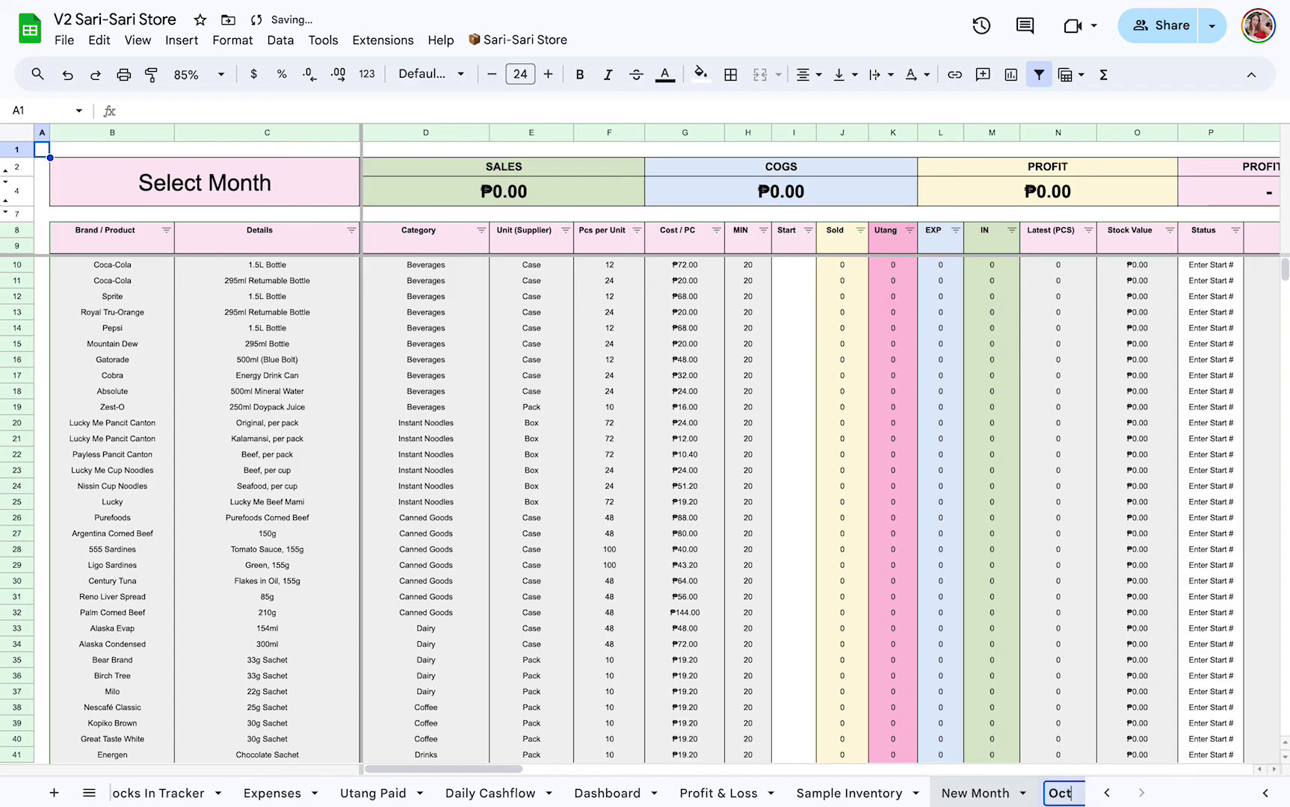
{"action": "key", "text": "Return"}
- Set the Oct sheet's month to OCTOBER and review its daily date columns
{"action": "left_click", "coordinate": [283, 166]}
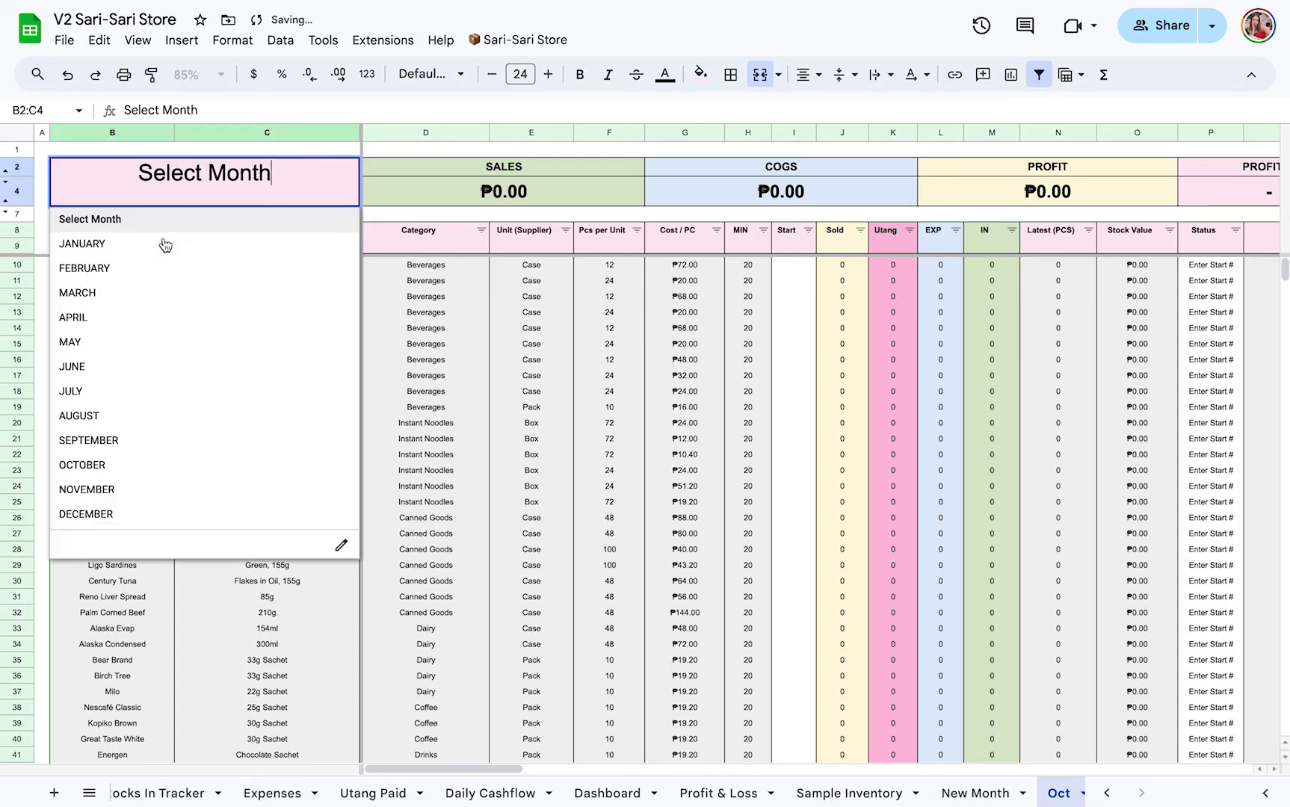
{"action": "left_click", "coordinate": [149, 464]}
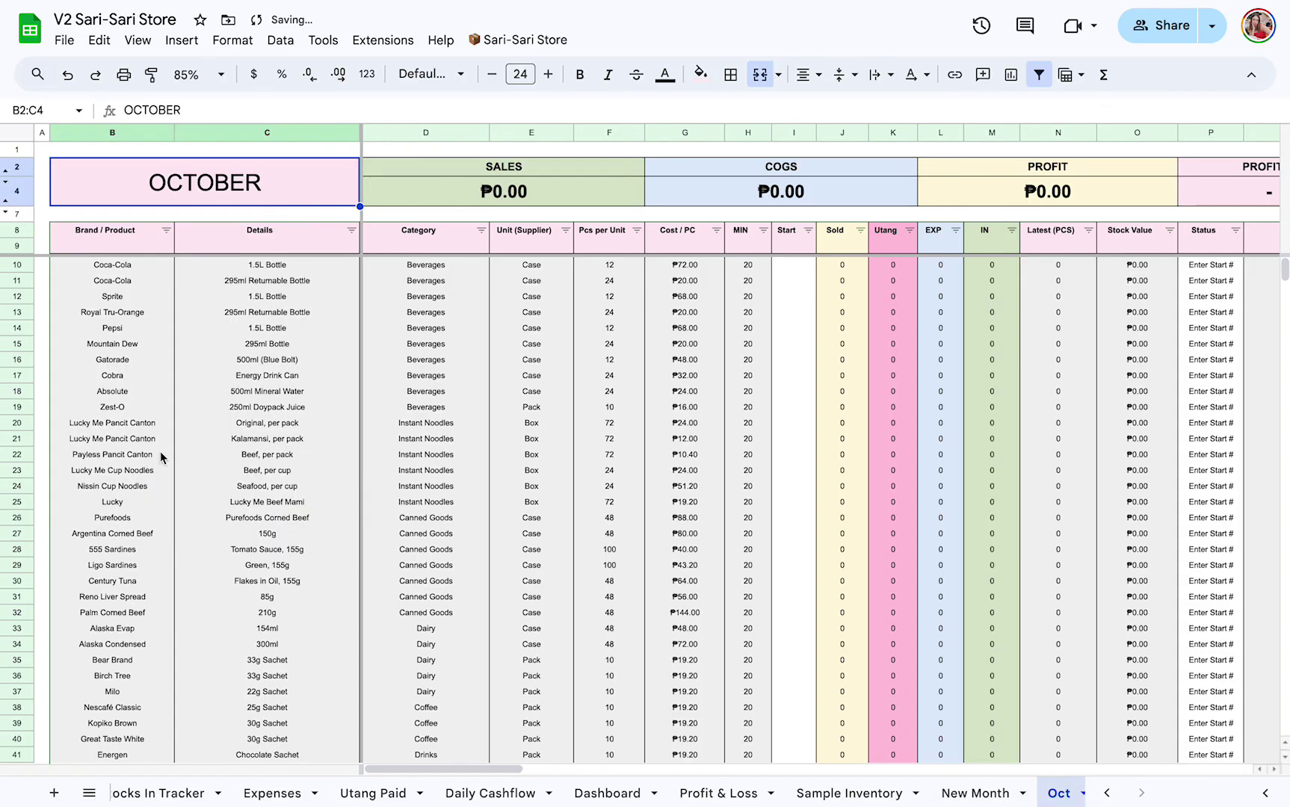
{"action": "scroll", "coordinate": [808, 219], "scroll_direction": "right", "scroll_amount": 10}
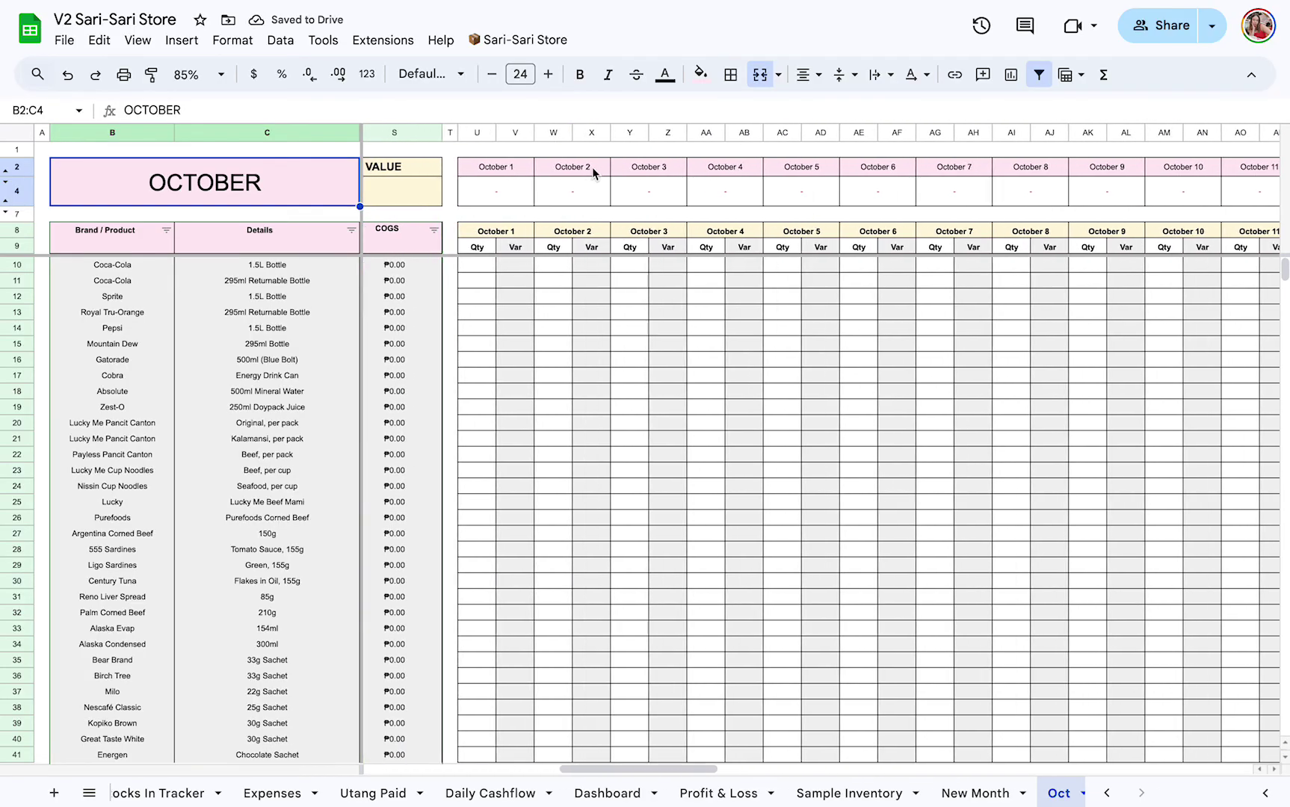
{"action": "scroll", "coordinate": [714, 370], "scroll_direction": "left", "scroll_amount": 10}
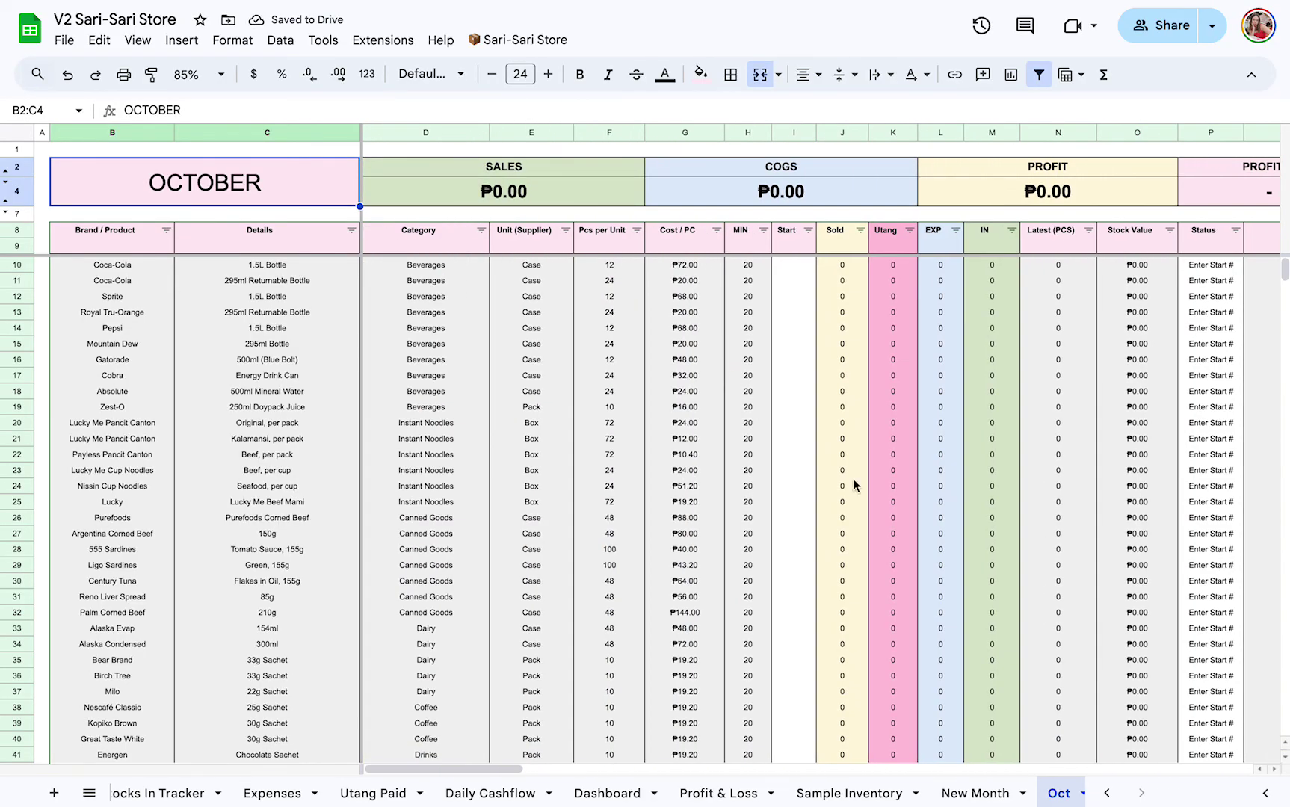
- Undo the month selection, the renaming and duplication of the New Month sheet, and the last September 1 Qty change
{"action": "key", "text": "ctrl+z"}
{"action": "key", "text": "ctrl+z"}
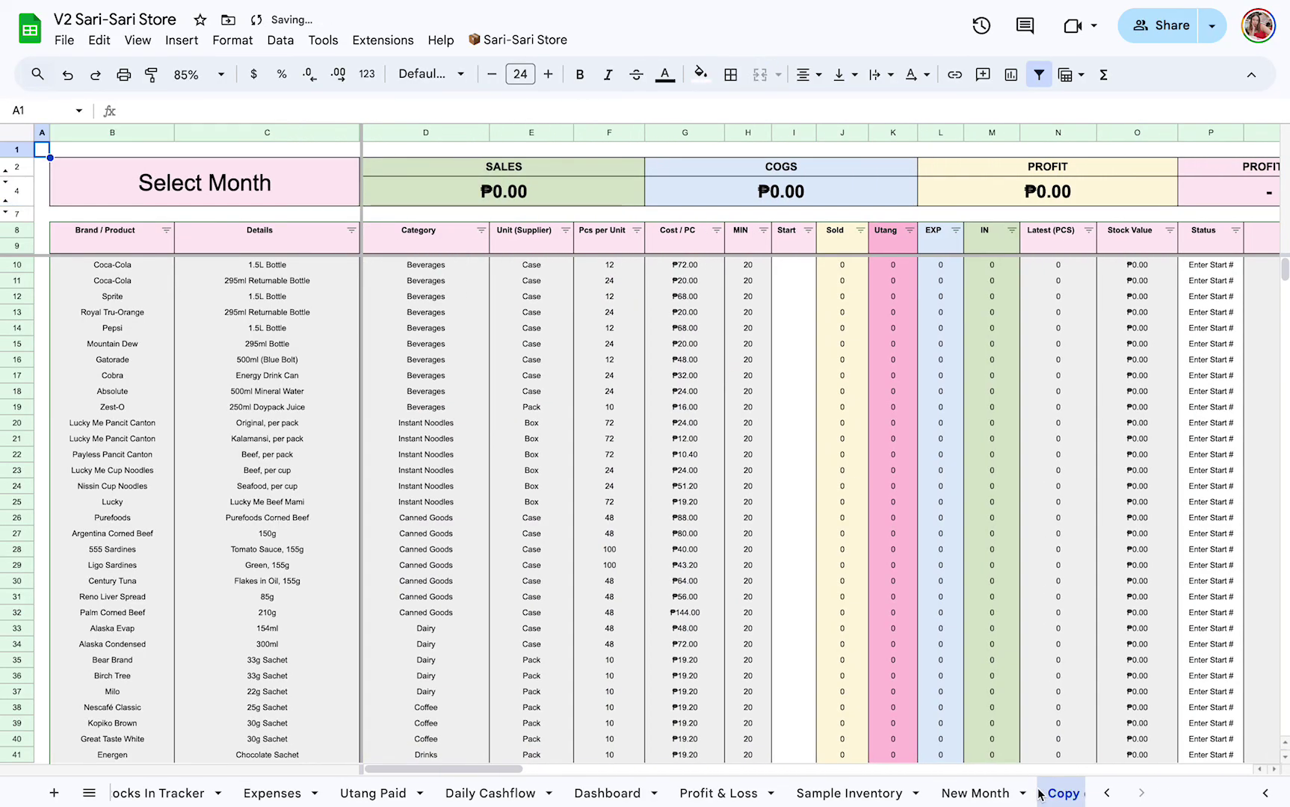
{"action": "key", "text": "ctrl+z"}
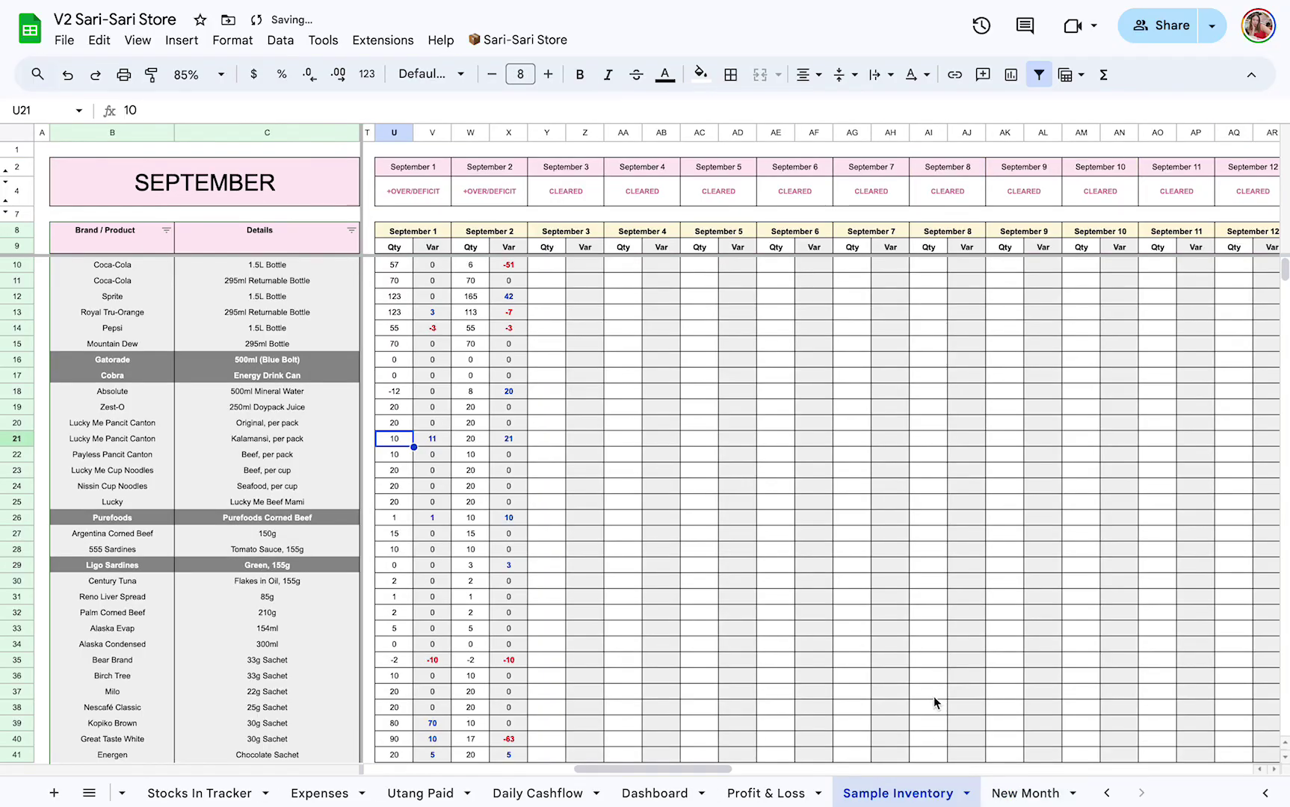
- Review the September inventory summary, then look through the Profit & Loss, Dashboard, Daily Cashflow and Utang Paid sheets
{"action": "scroll", "coordinate": [821, 579], "scroll_direction": "left", "scroll_amount": 10}
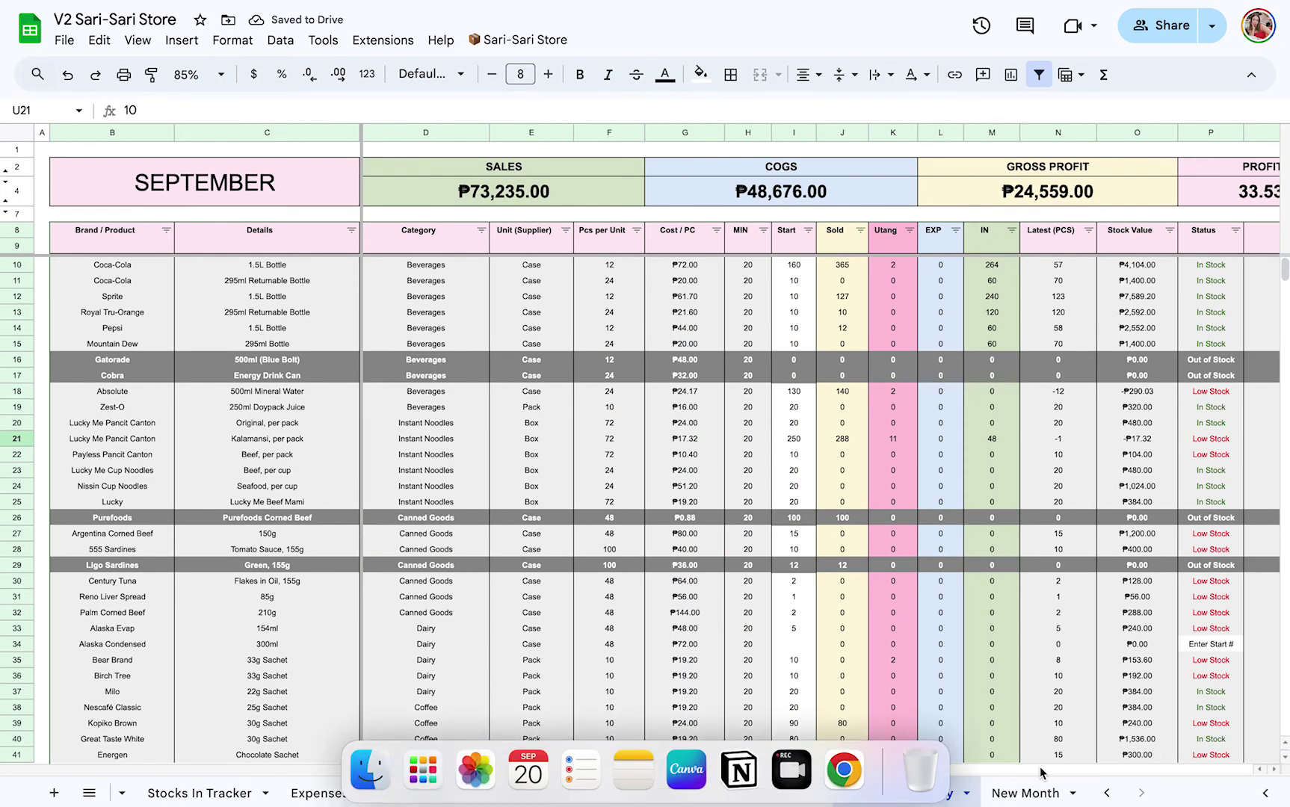
{"action": "left_click", "coordinate": [998, 792]}
{"action": "left_click", "coordinate": [902, 793]}
{"action": "left_click", "coordinate": [794, 795]}
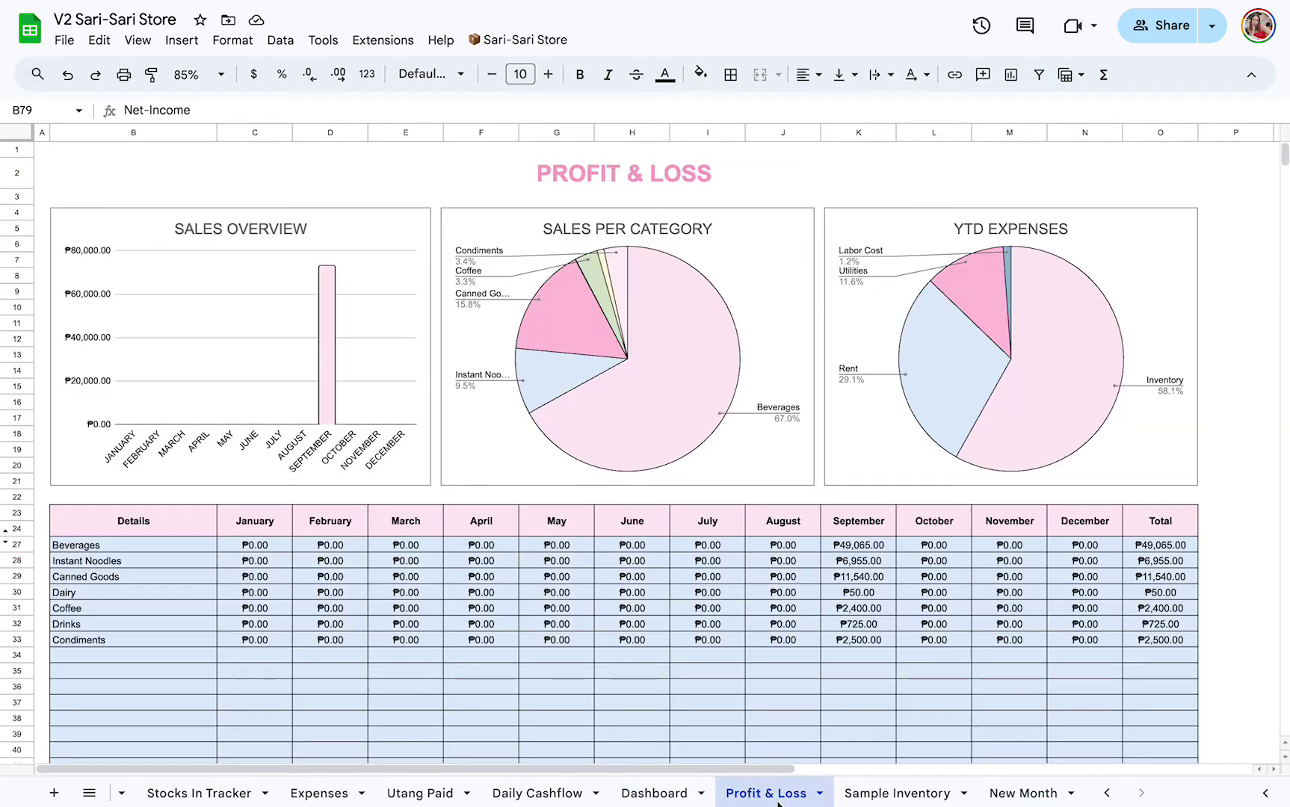
{"action": "left_click", "coordinate": [634, 795]}
{"action": "left_click", "coordinate": [553, 795]}
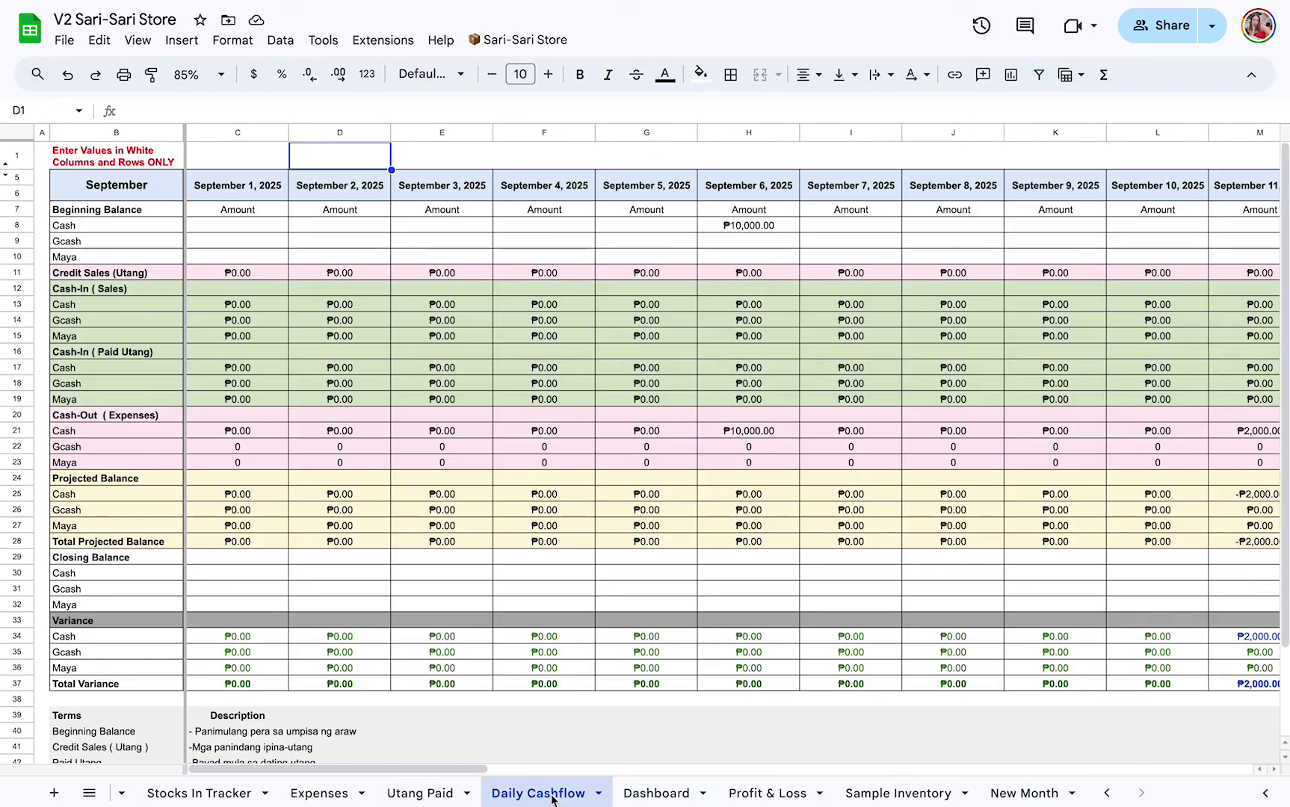
{"action": "left_click", "coordinate": [420, 795]}
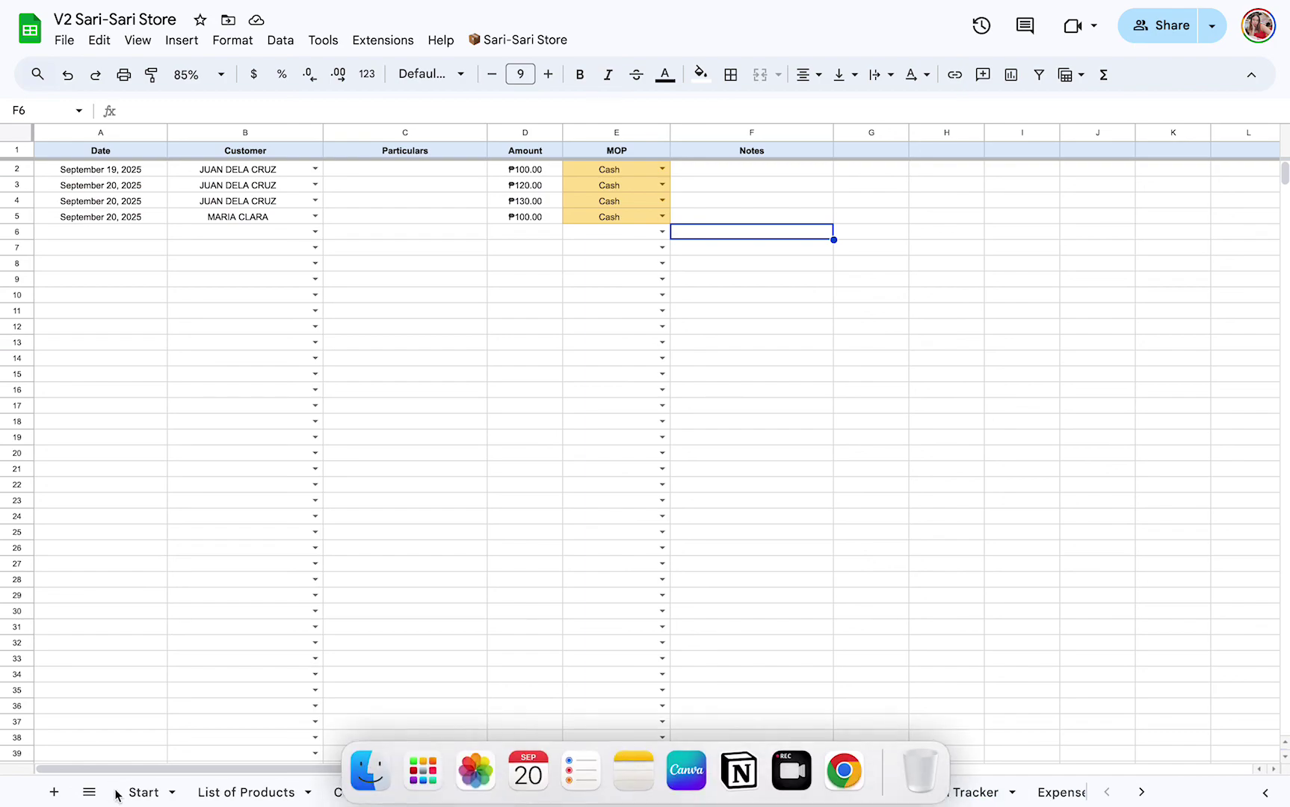
{"action": "mouse_move", "coordinate": [523, 4]}
{"action": "left_click", "coordinate": [1015, 1]}
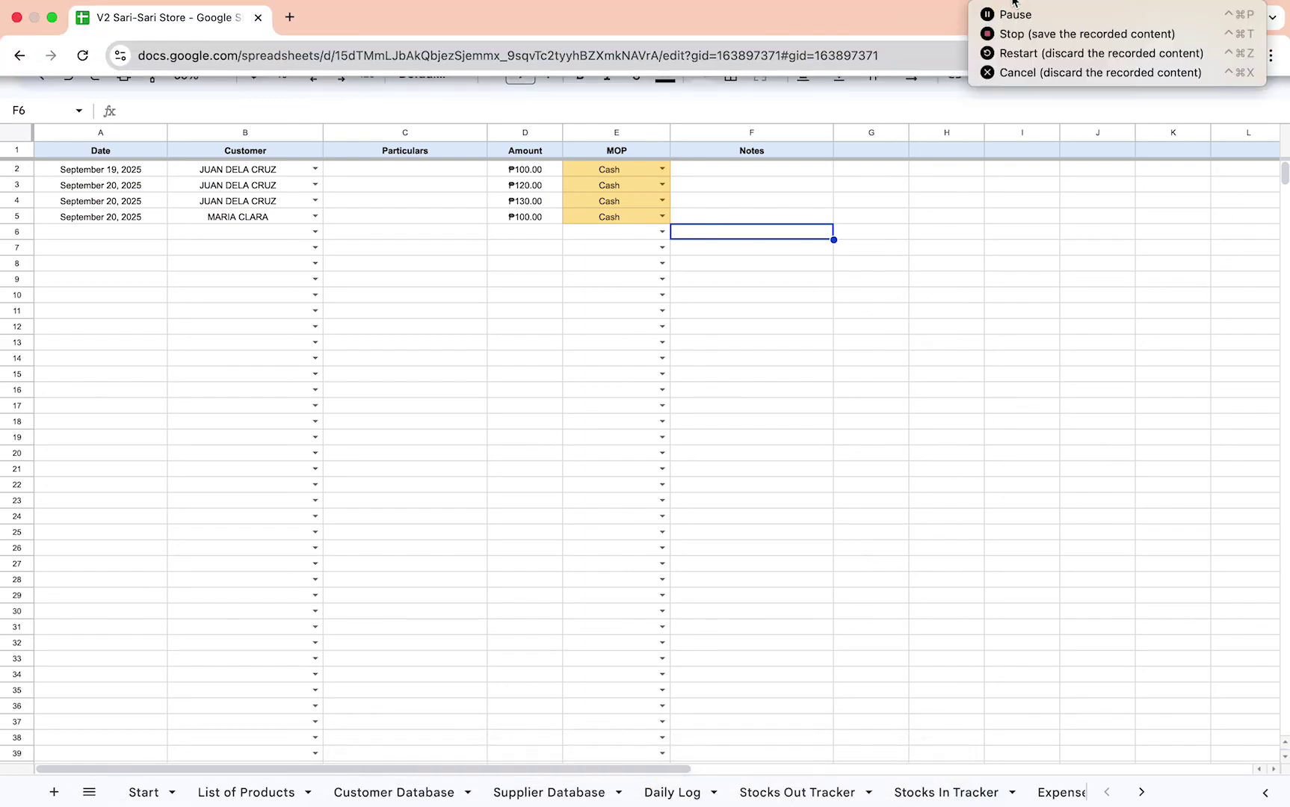